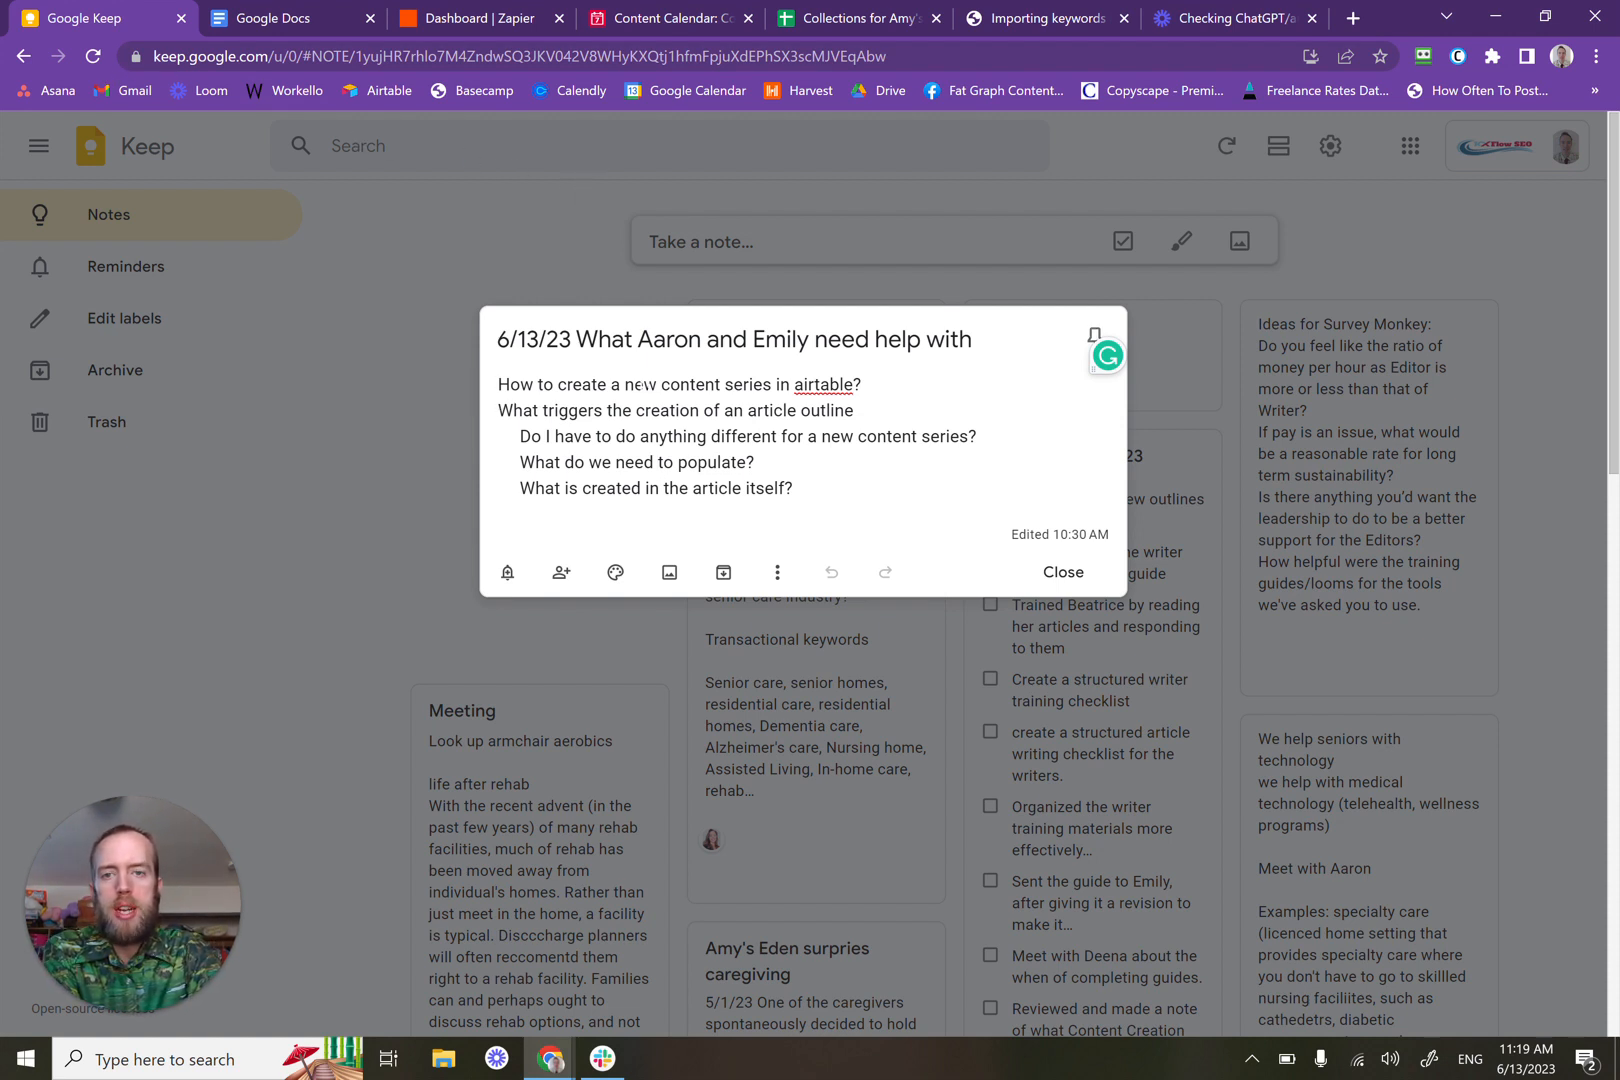
Step: Switch to the Content Calendar base in Airtable and open its Content Series table
{"action": "left_click", "coordinate": [671, 18]}
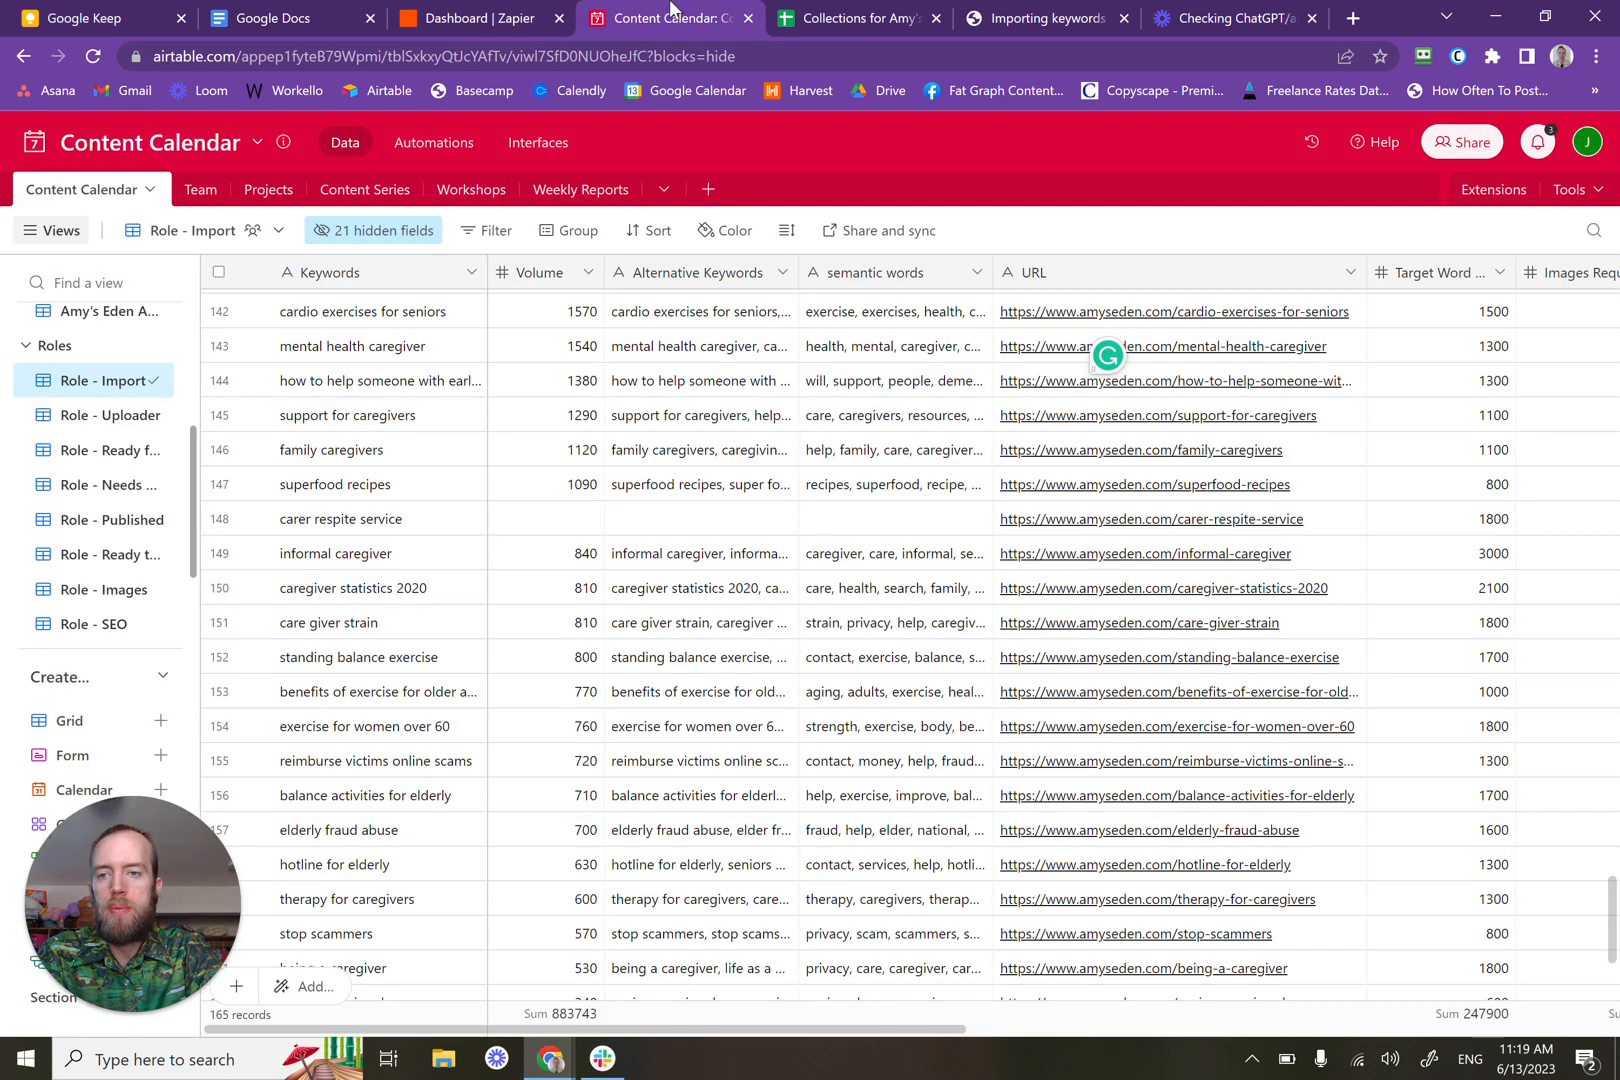
{"action": "scroll", "coordinate": [130, 480], "scroll_direction": "down", "scroll_amount": 2}
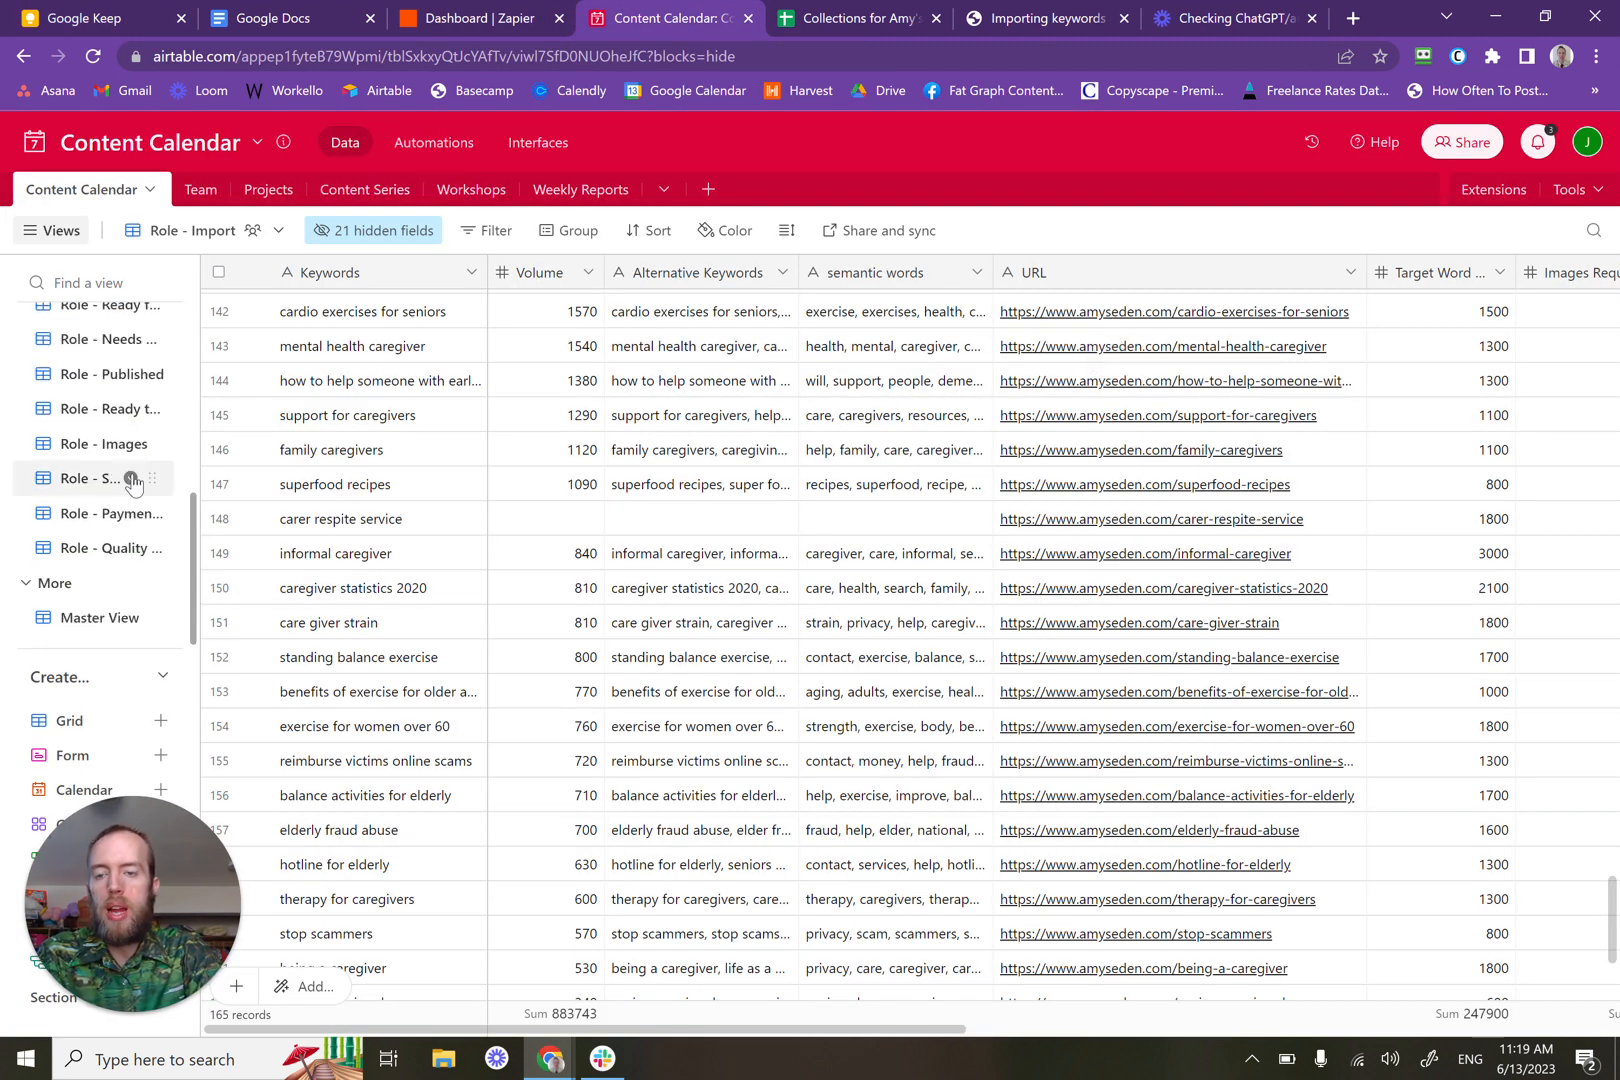
{"action": "mouse_move", "coordinate": [133, 484]}
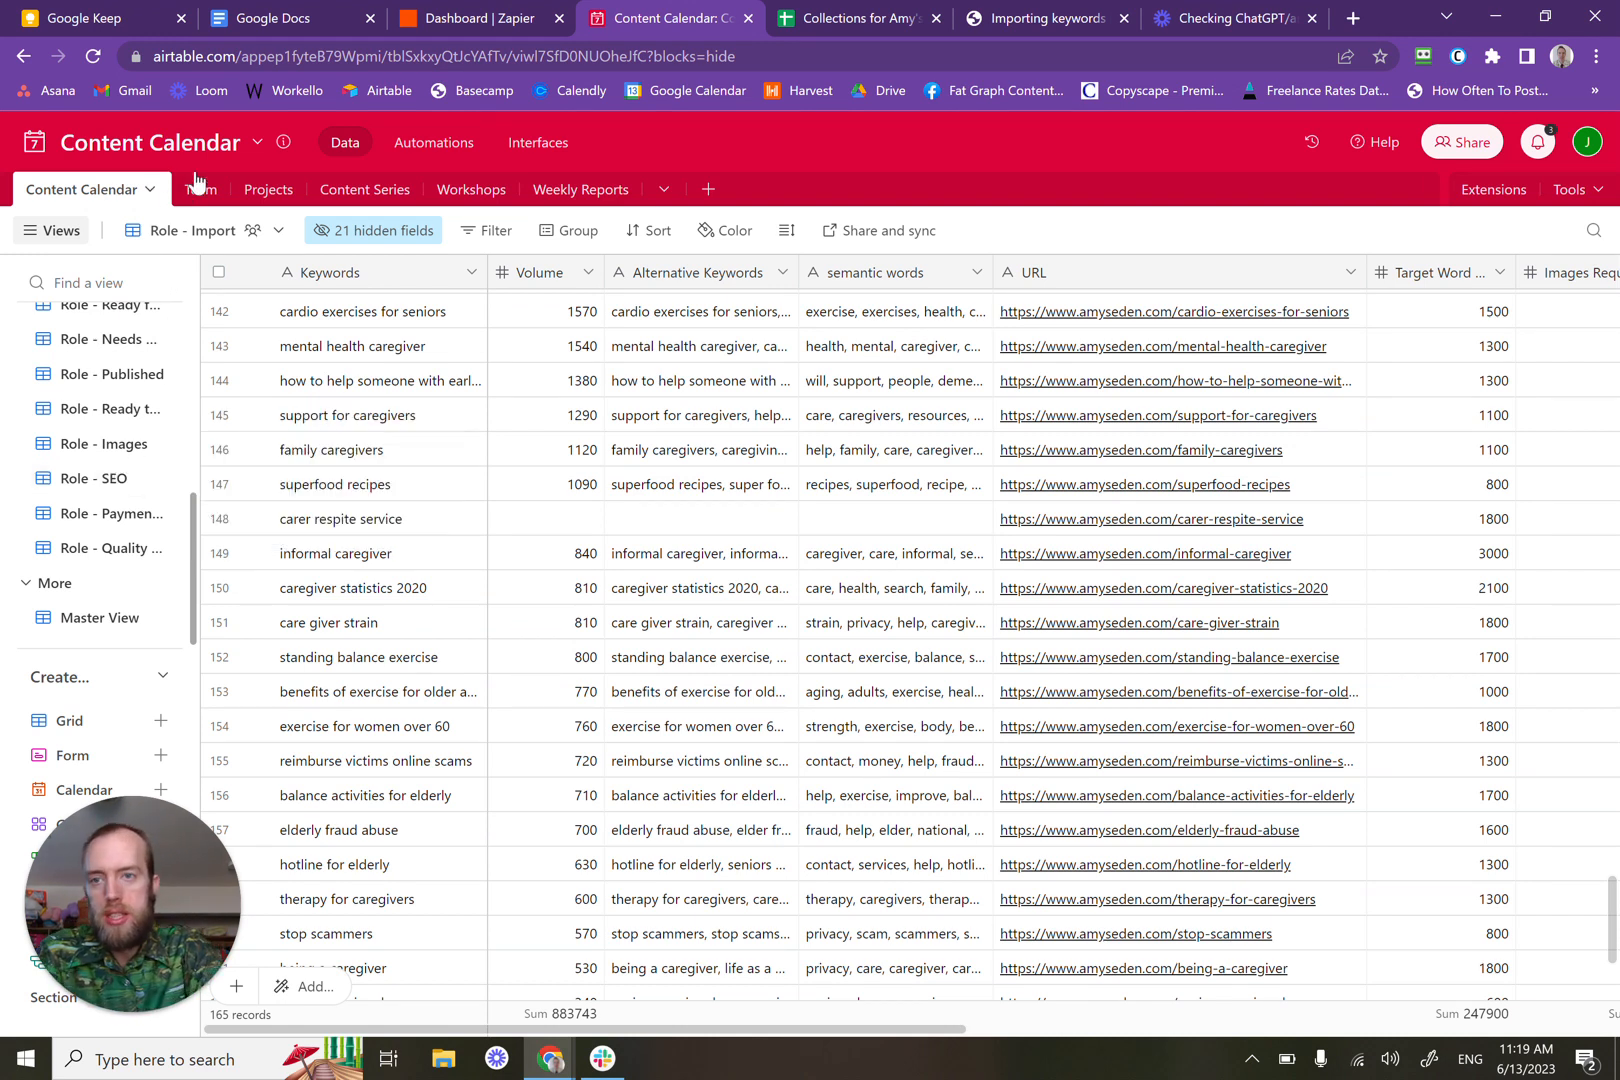
{"action": "left_click", "coordinate": [397, 190]}
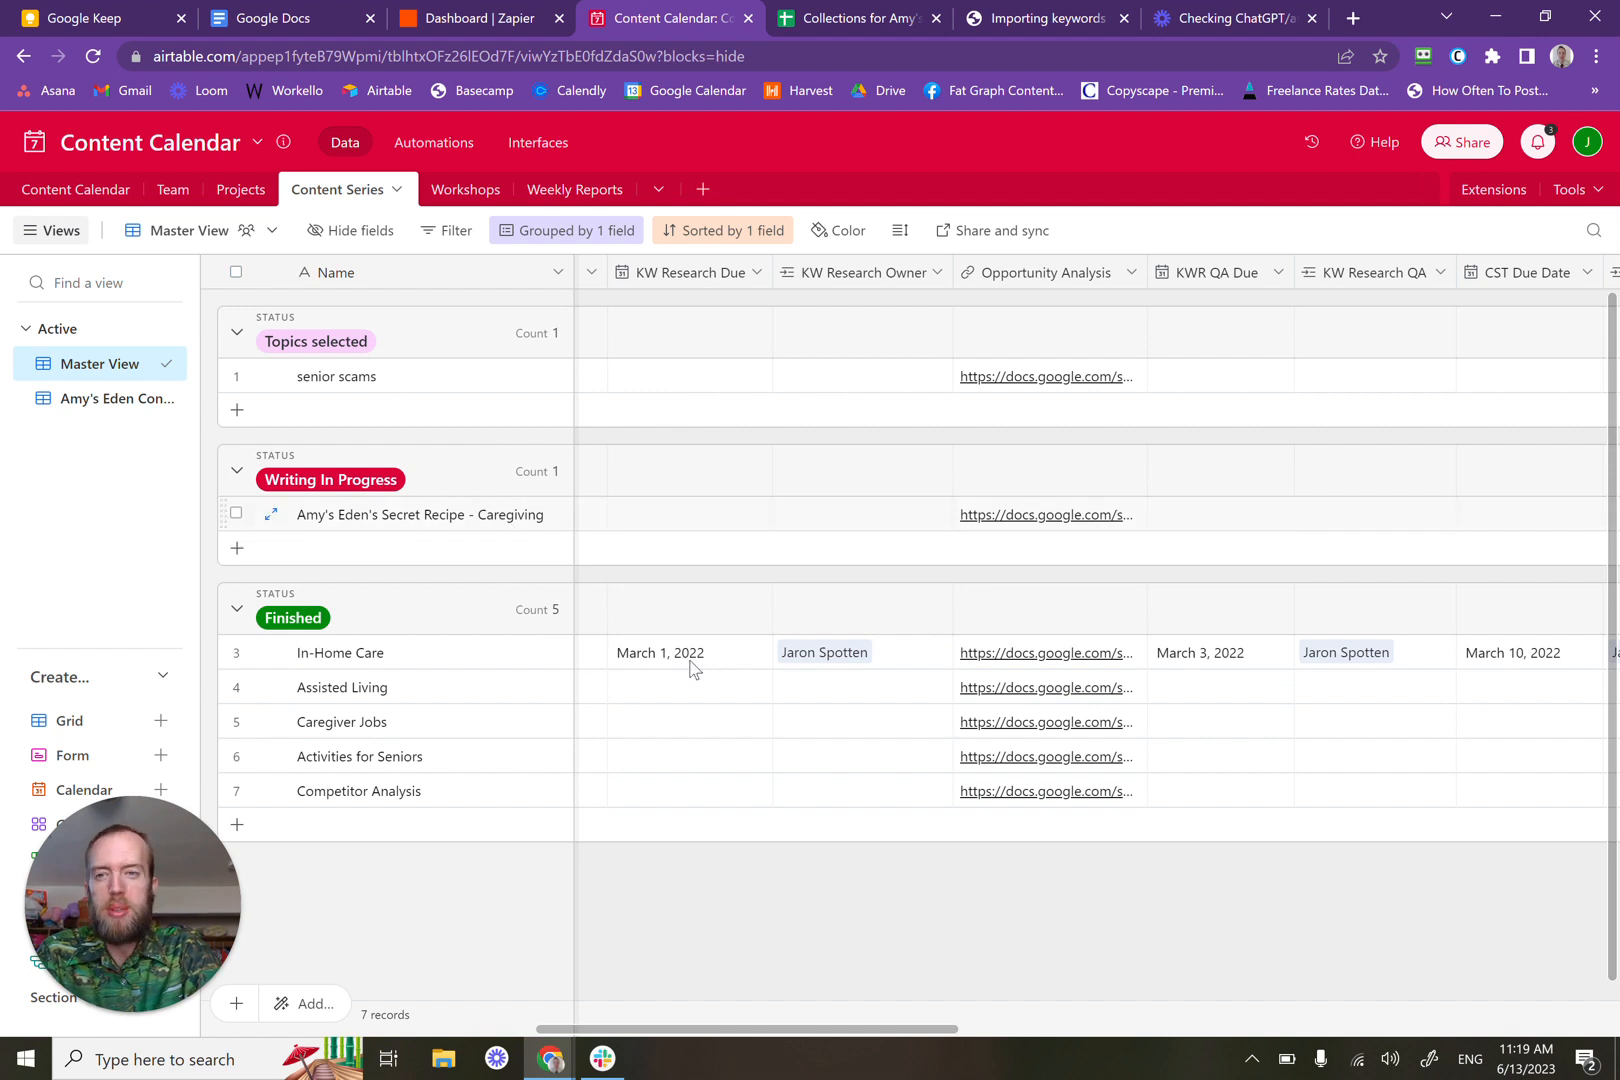
Step: Examine the fields of the content series records, from Status and Opportunity Analysis through to the linked Content Calendar articles
{"action": "scroll", "coordinate": [812, 492], "scroll_direction": "left", "scroll_amount": 5}
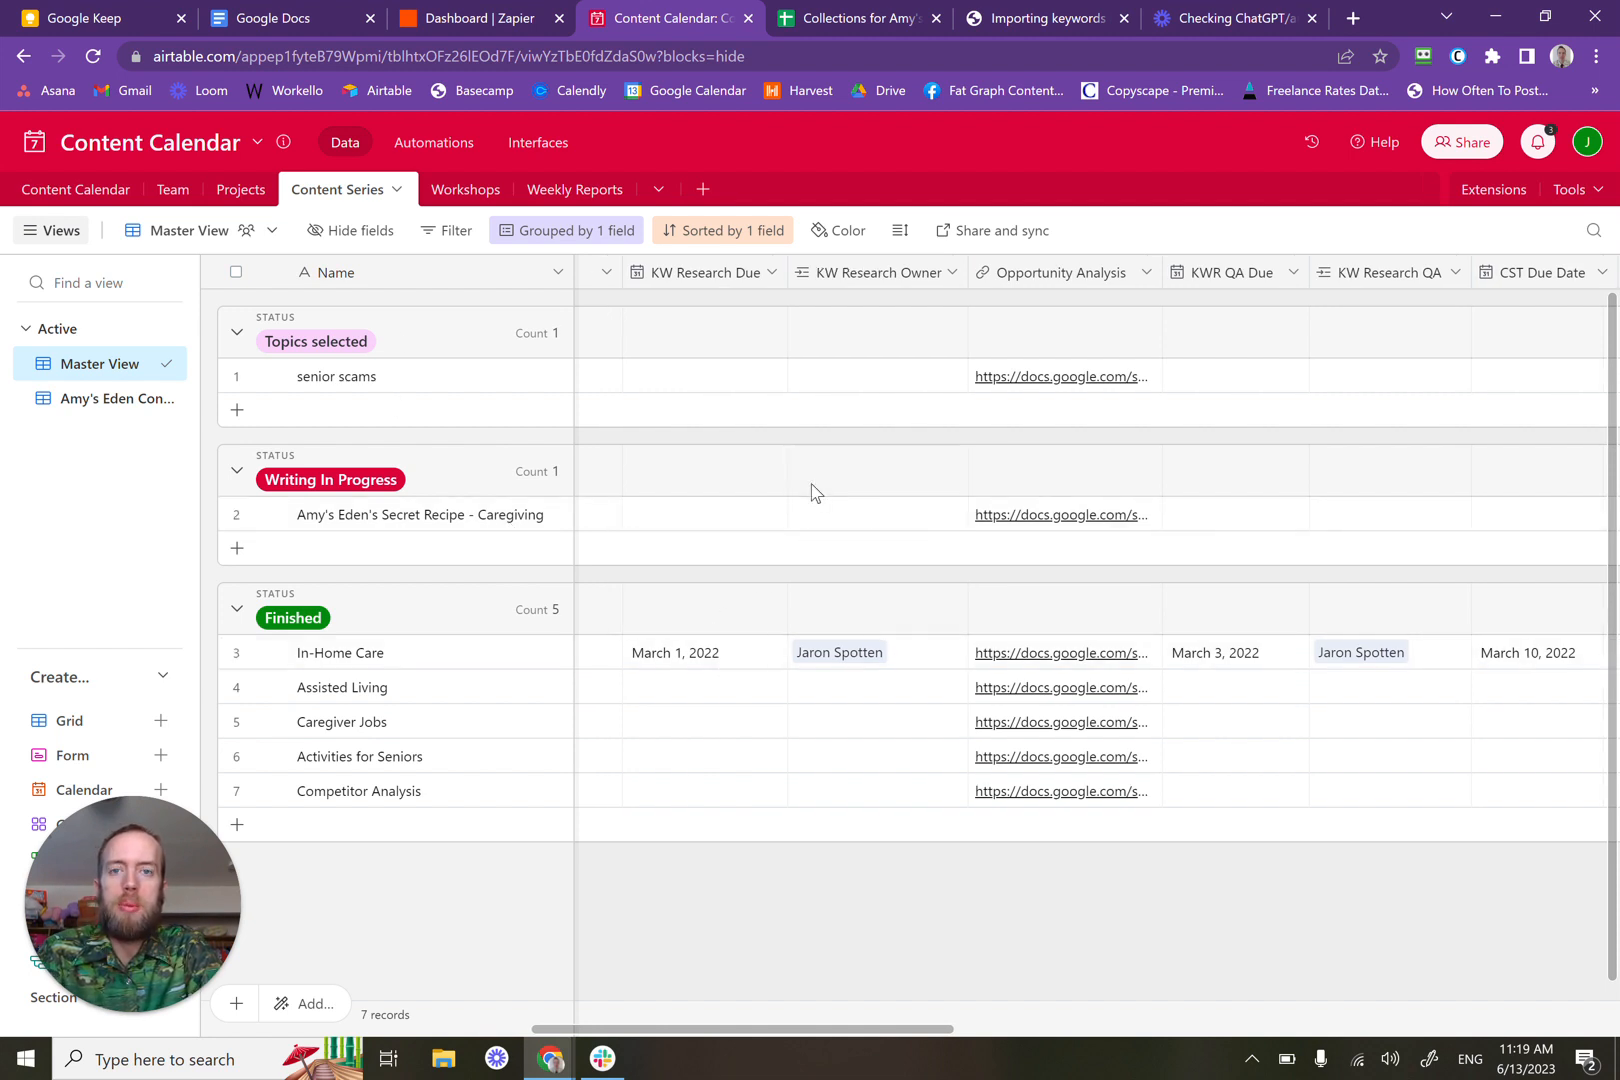
{"action": "scroll", "coordinate": [812, 492], "scroll_direction": "left", "scroll_amount": 15}
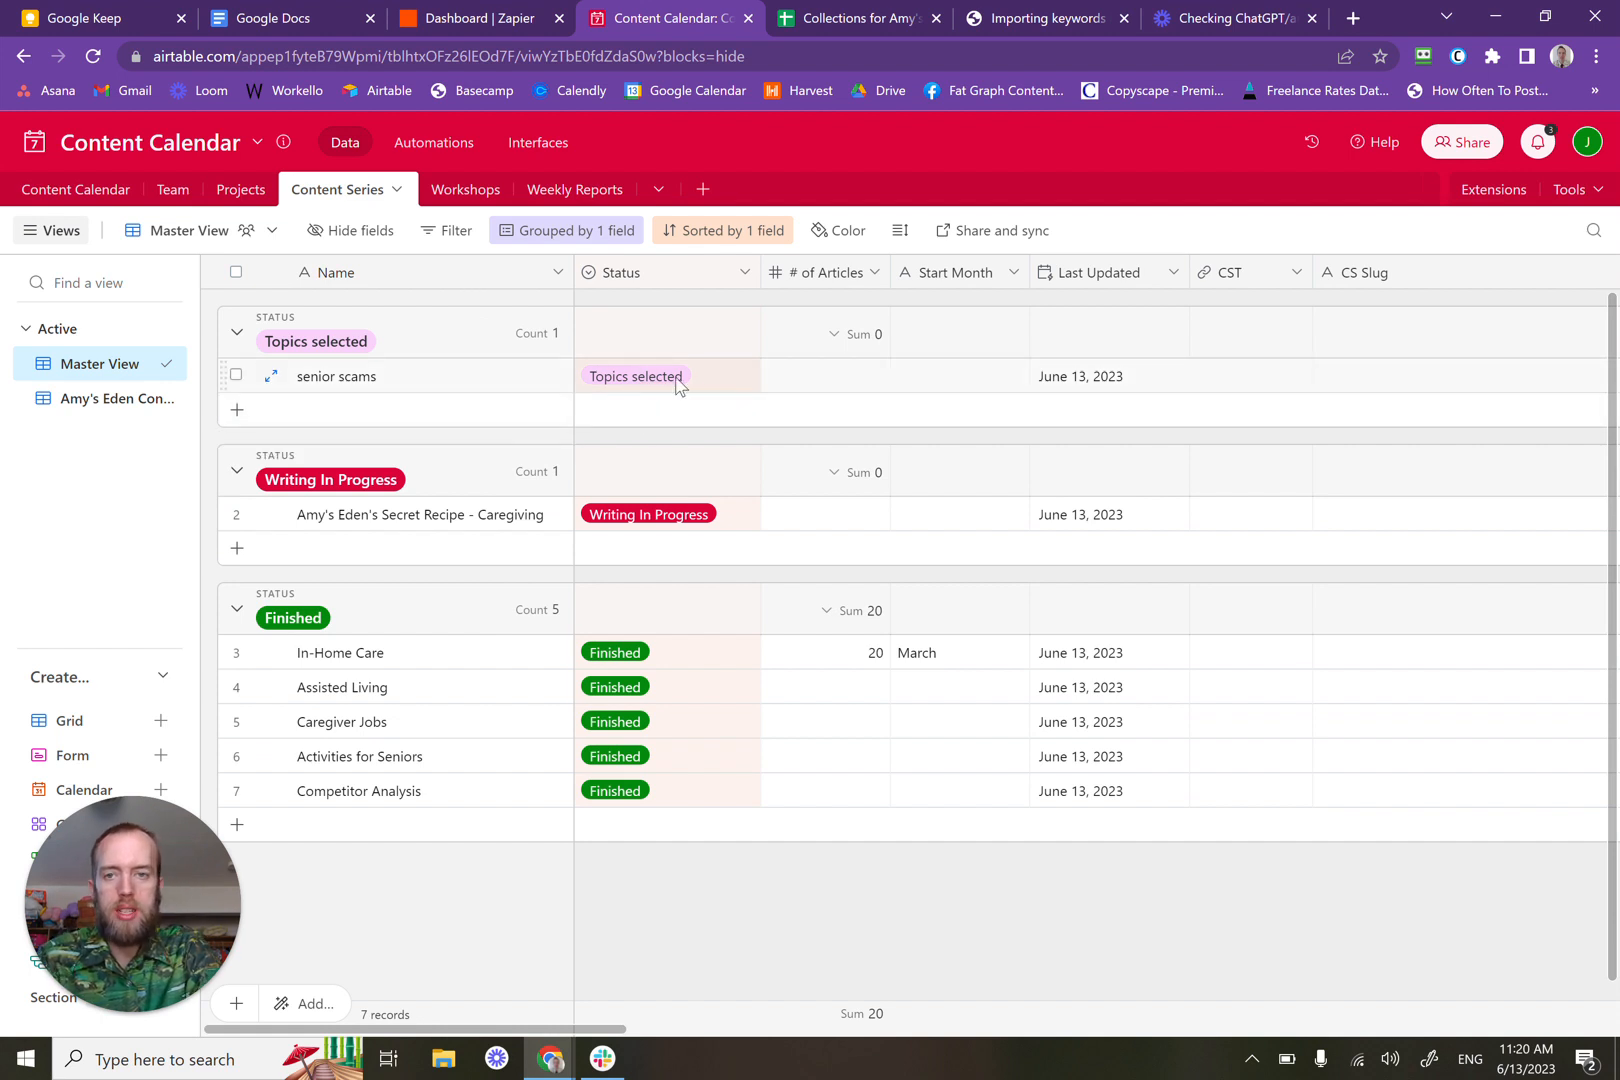
{"action": "scroll", "coordinate": [1135, 401], "scroll_direction": "right", "scroll_amount": 10}
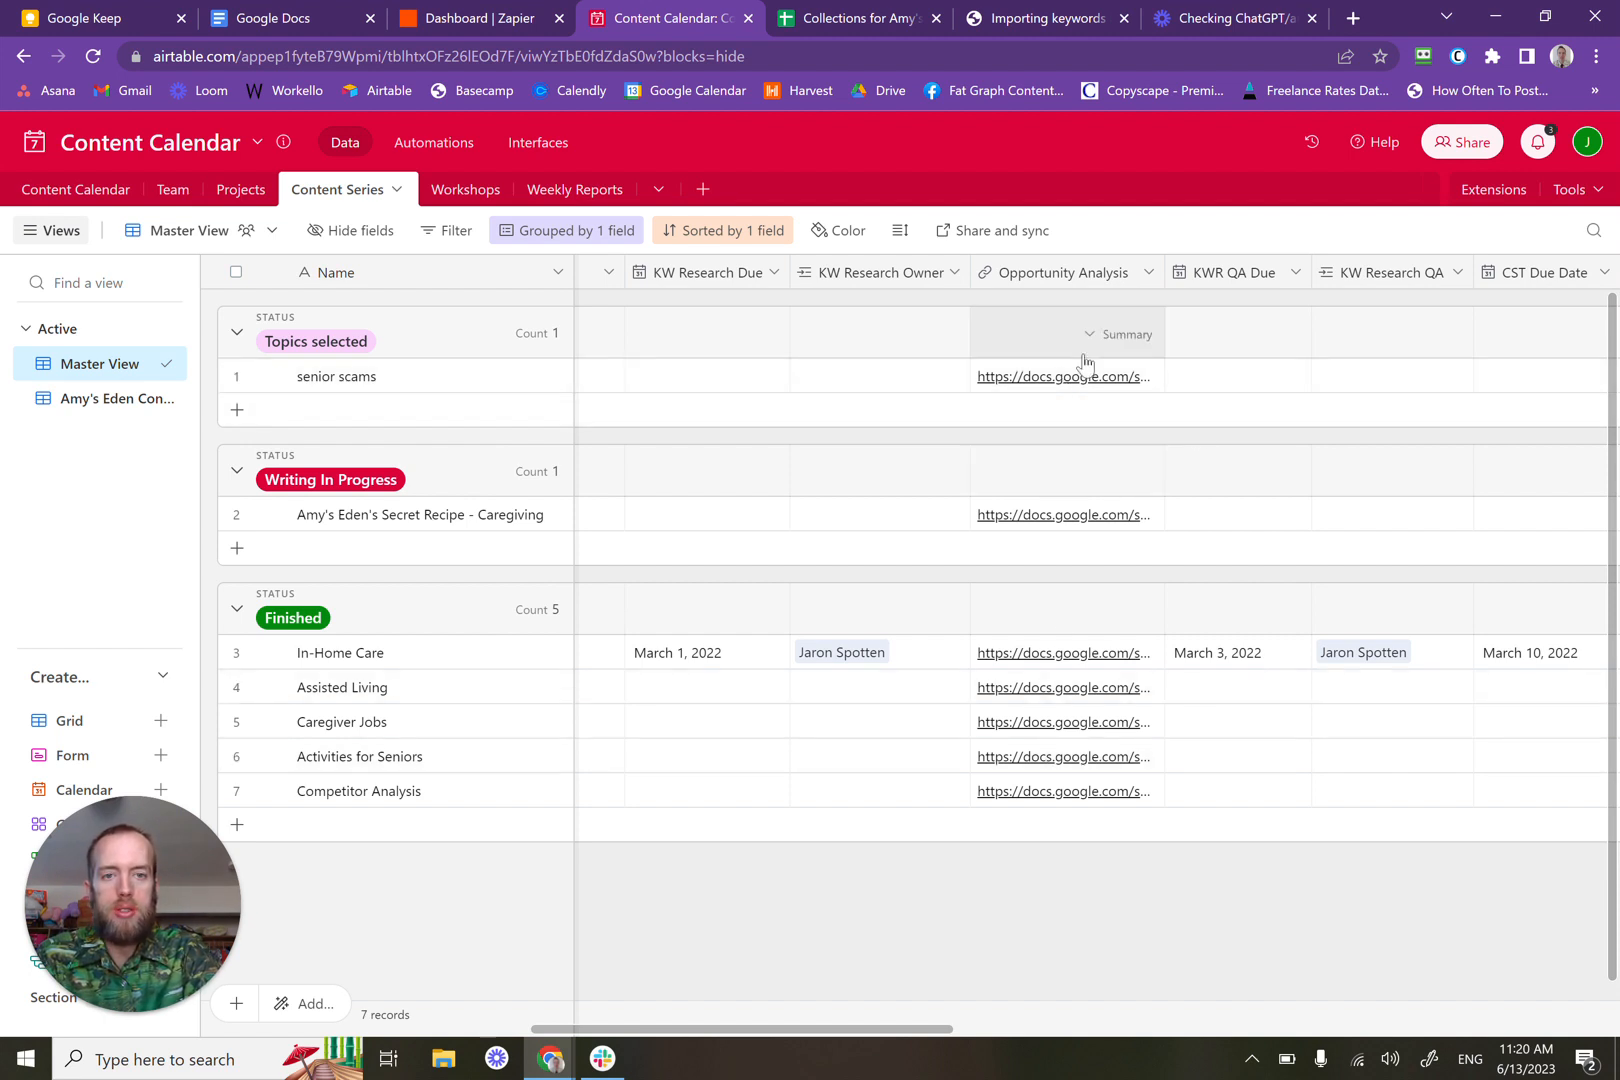
{"action": "scroll", "coordinate": [1225, 435], "scroll_direction": "right", "scroll_amount": 4}
{"action": "scroll", "coordinate": [1225, 435], "scroll_direction": "right", "scroll_amount": 5}
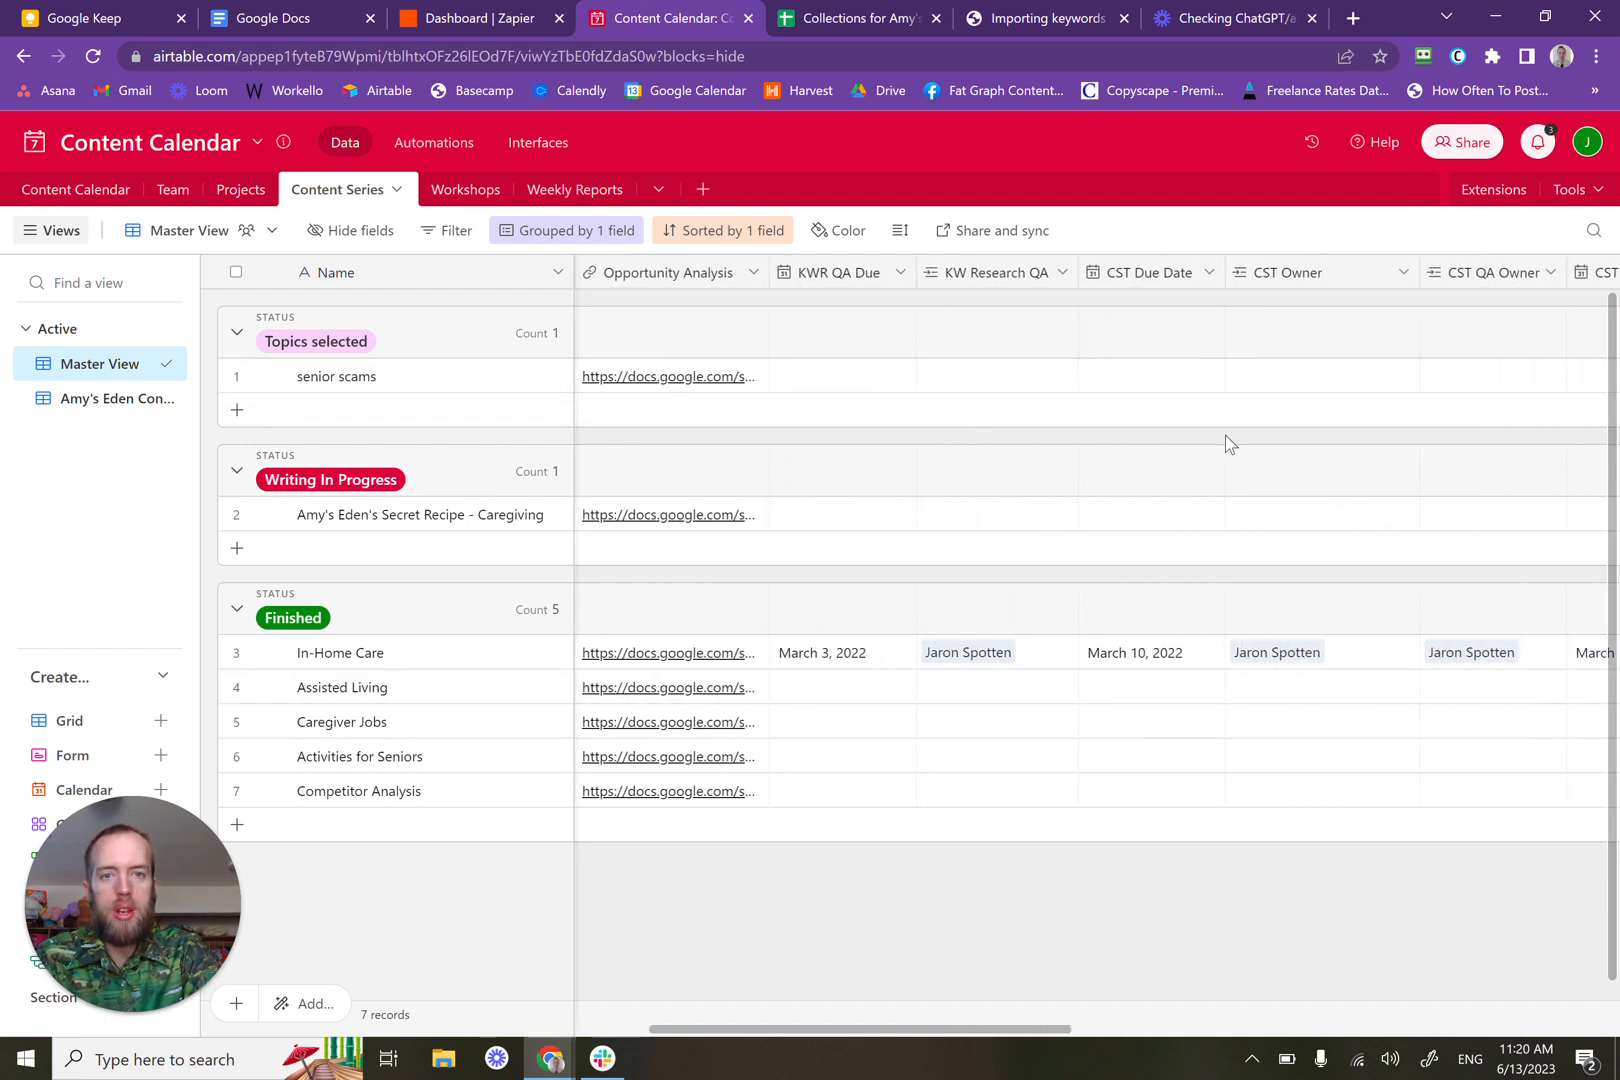
{"action": "scroll", "coordinate": [1225, 435], "scroll_direction": "right", "scroll_amount": 14}
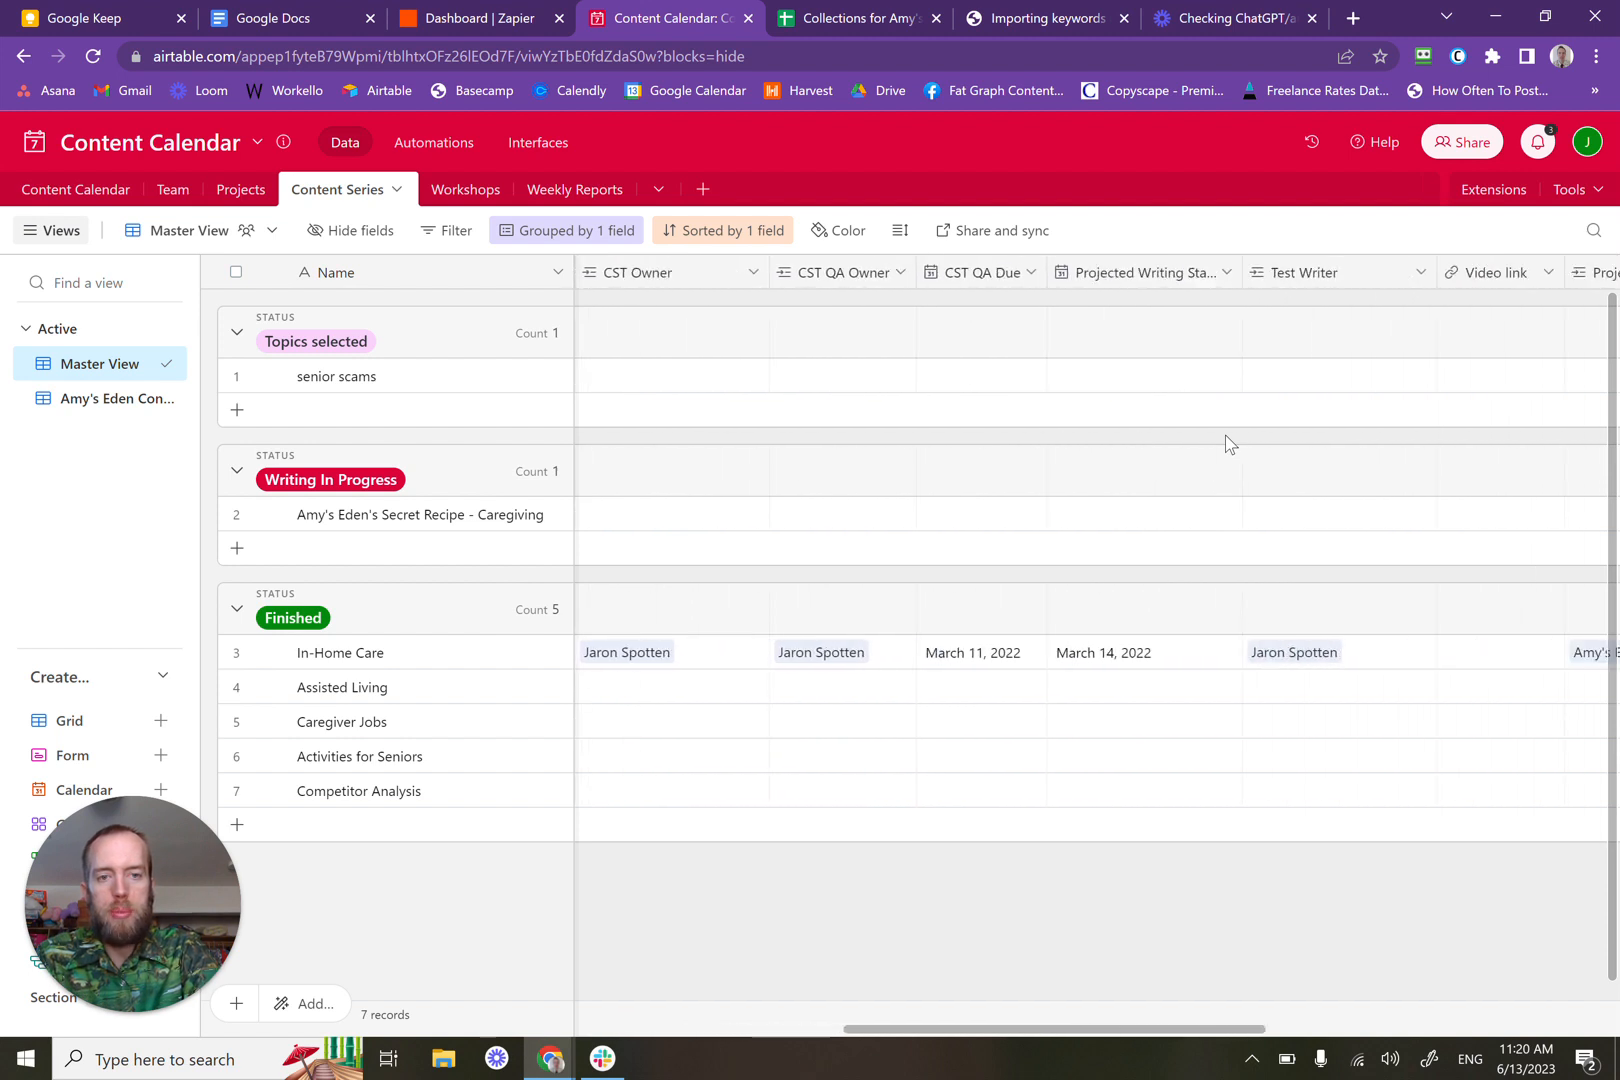
{"action": "scroll", "coordinate": [1225, 435], "scroll_direction": "right", "scroll_amount": 4}
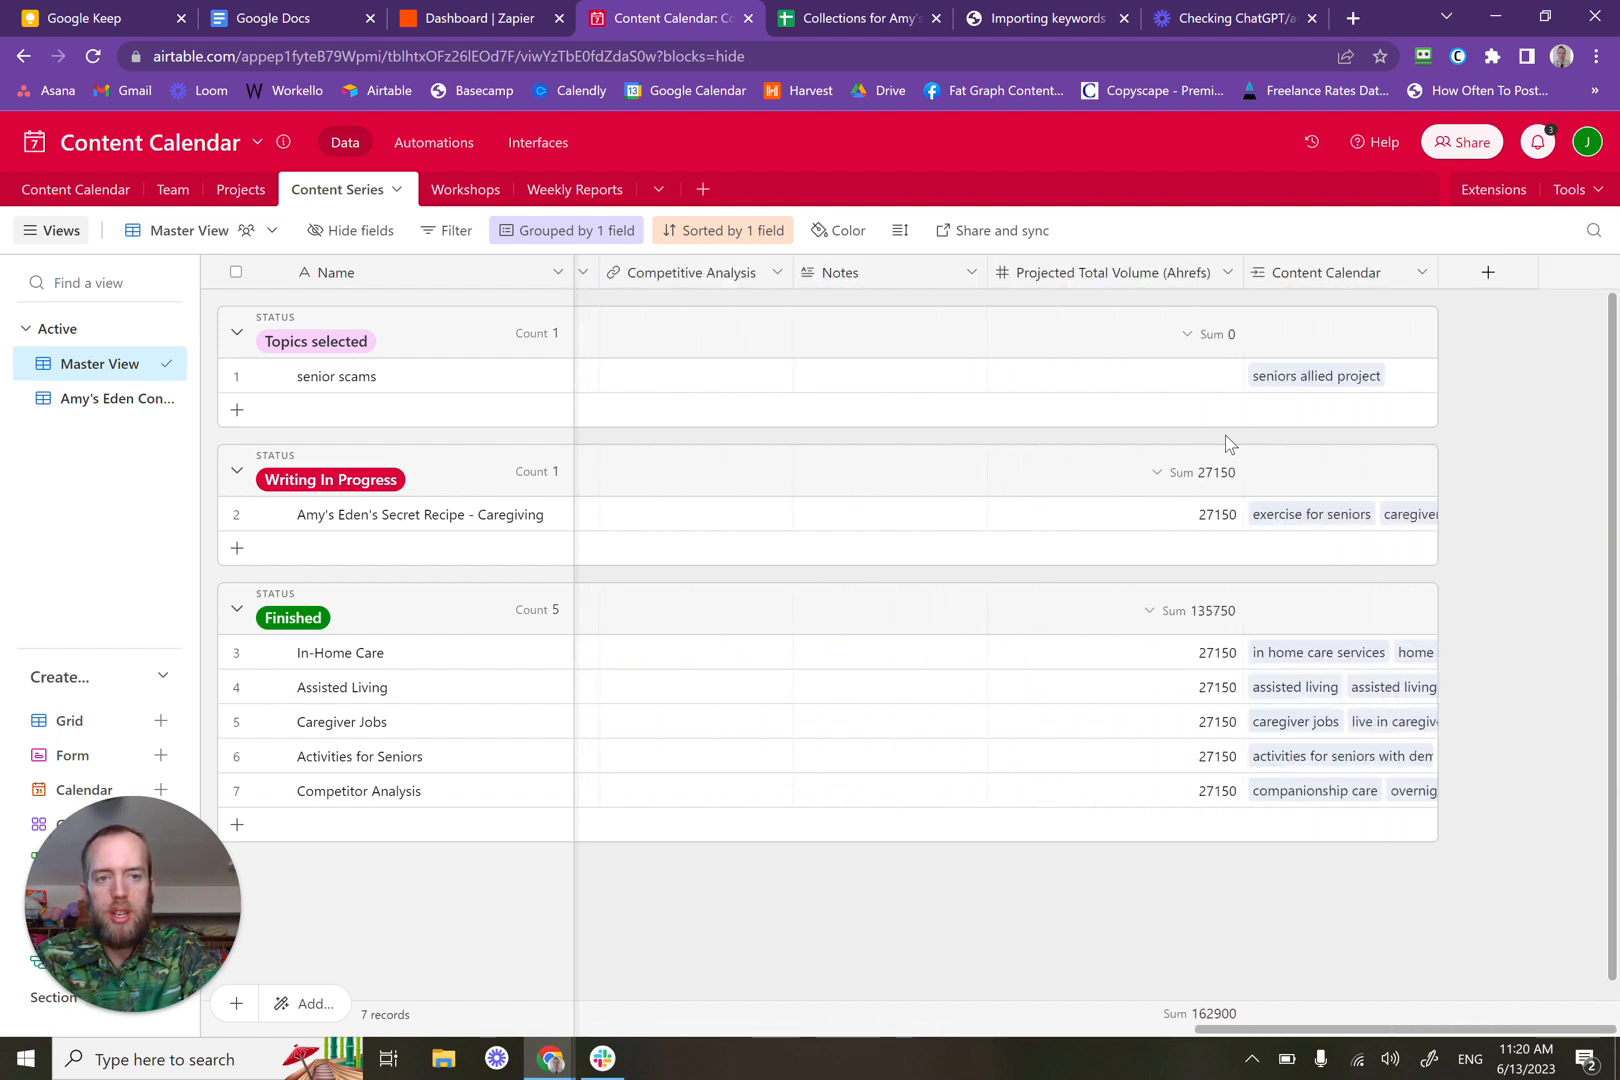
{"action": "scroll", "coordinate": [1225, 435], "scroll_direction": "left", "scroll_amount": 2}
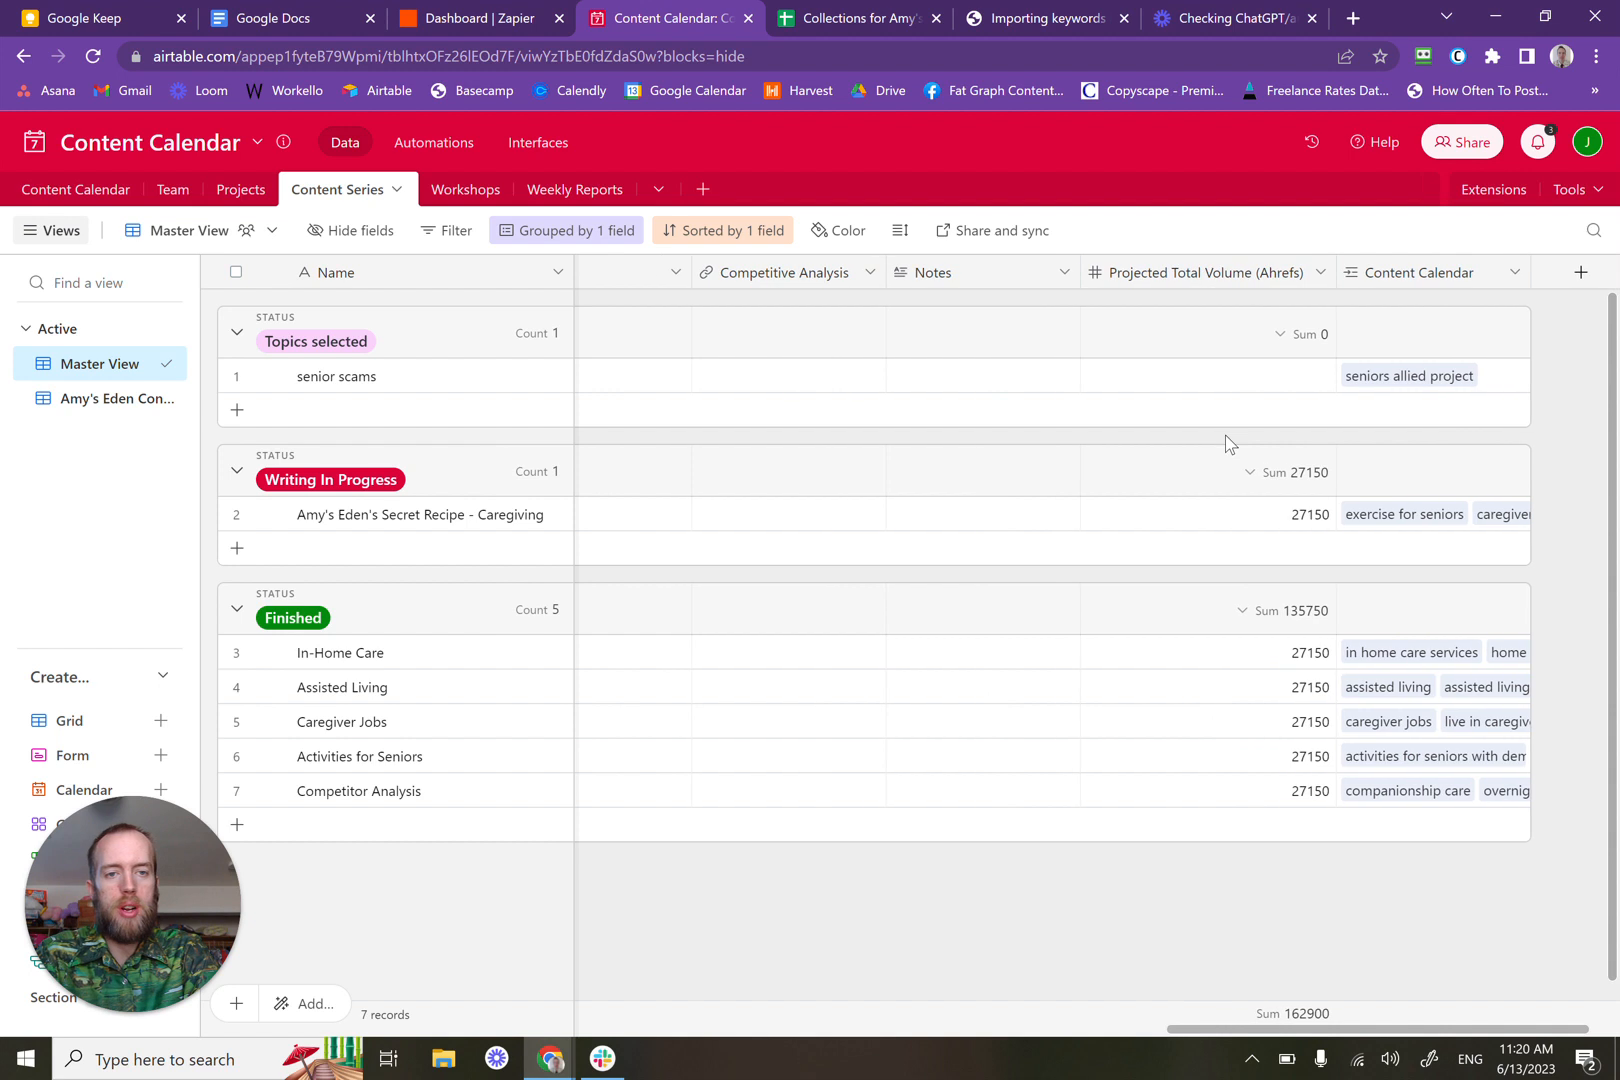
{"action": "scroll", "coordinate": [1225, 435], "scroll_direction": "left", "scroll_amount": 1}
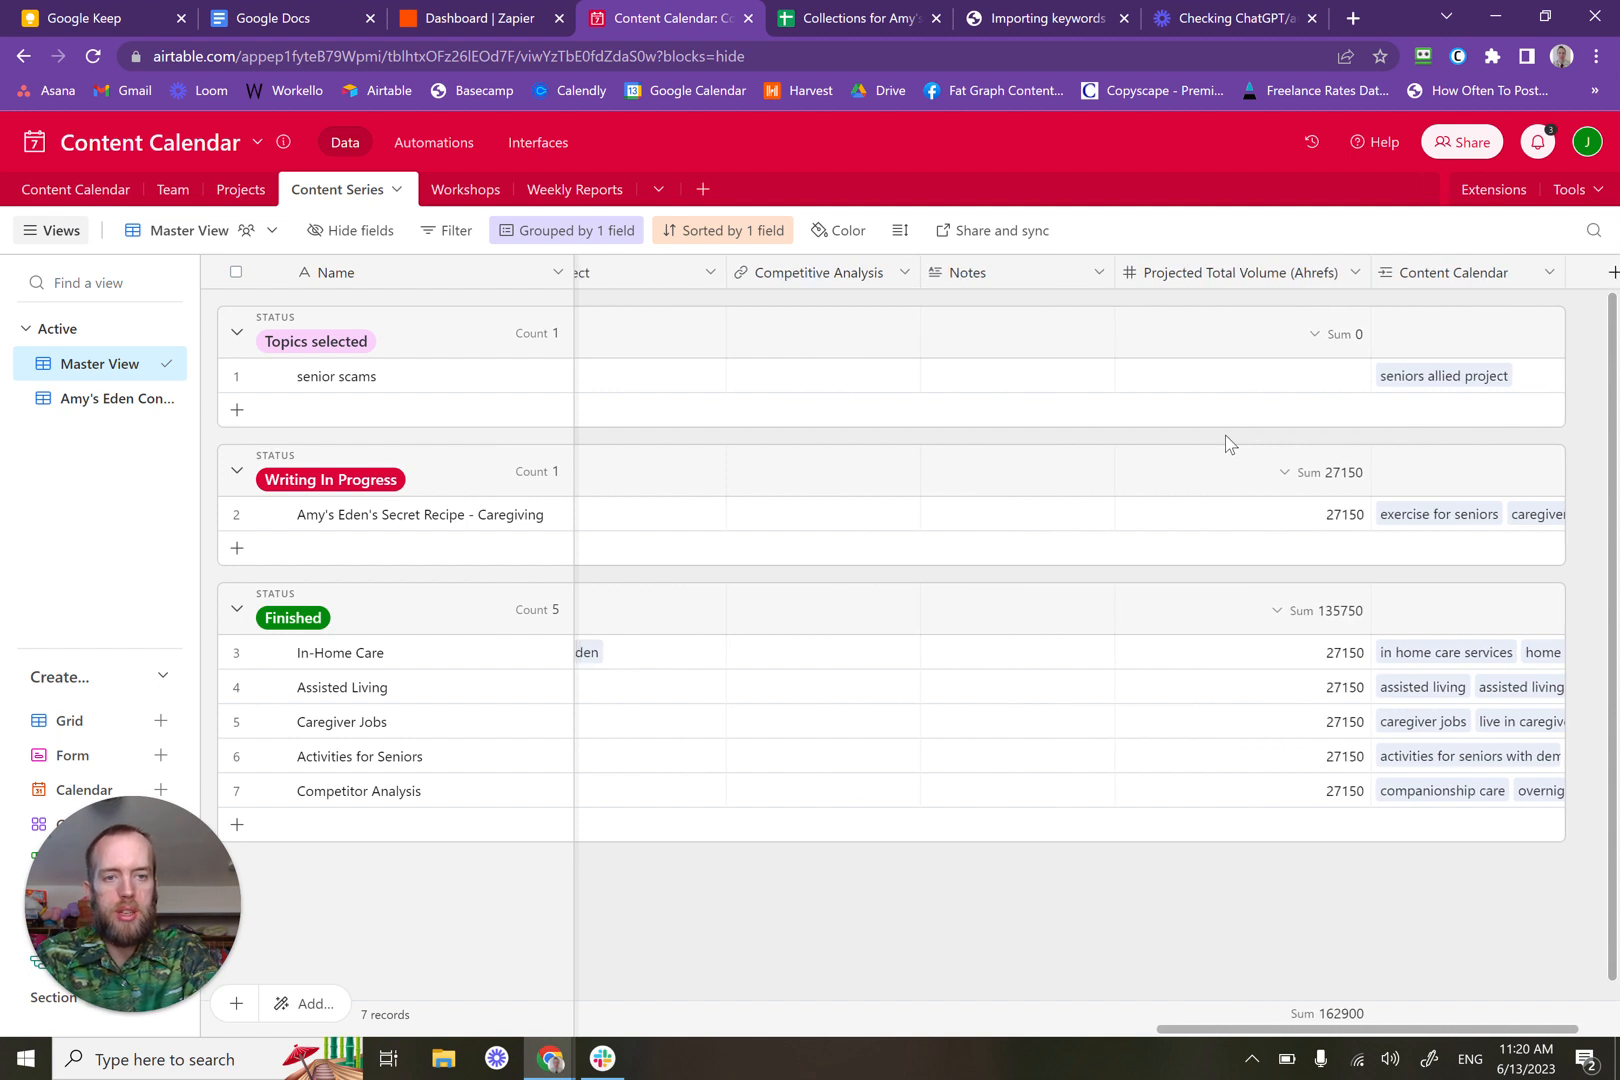
{"action": "scroll", "coordinate": [1225, 435], "scroll_direction": "left", "scroll_amount": 6}
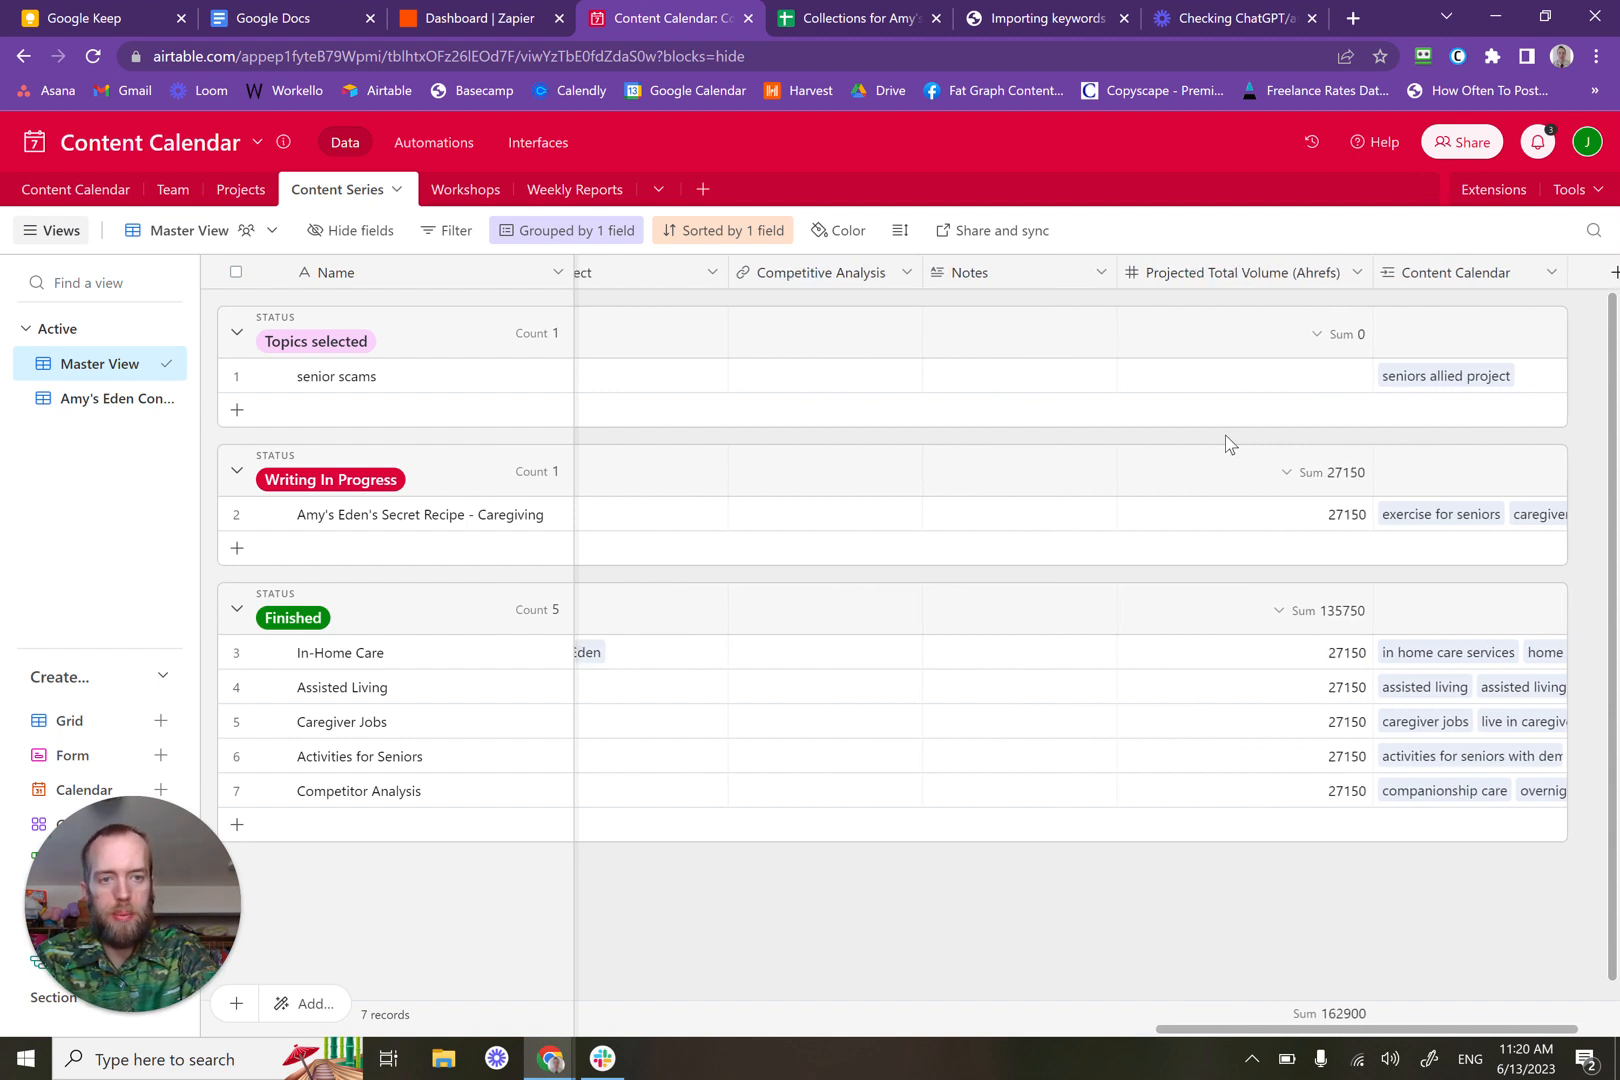
{"action": "scroll", "coordinate": [1225, 435], "scroll_direction": "left", "scroll_amount": 10}
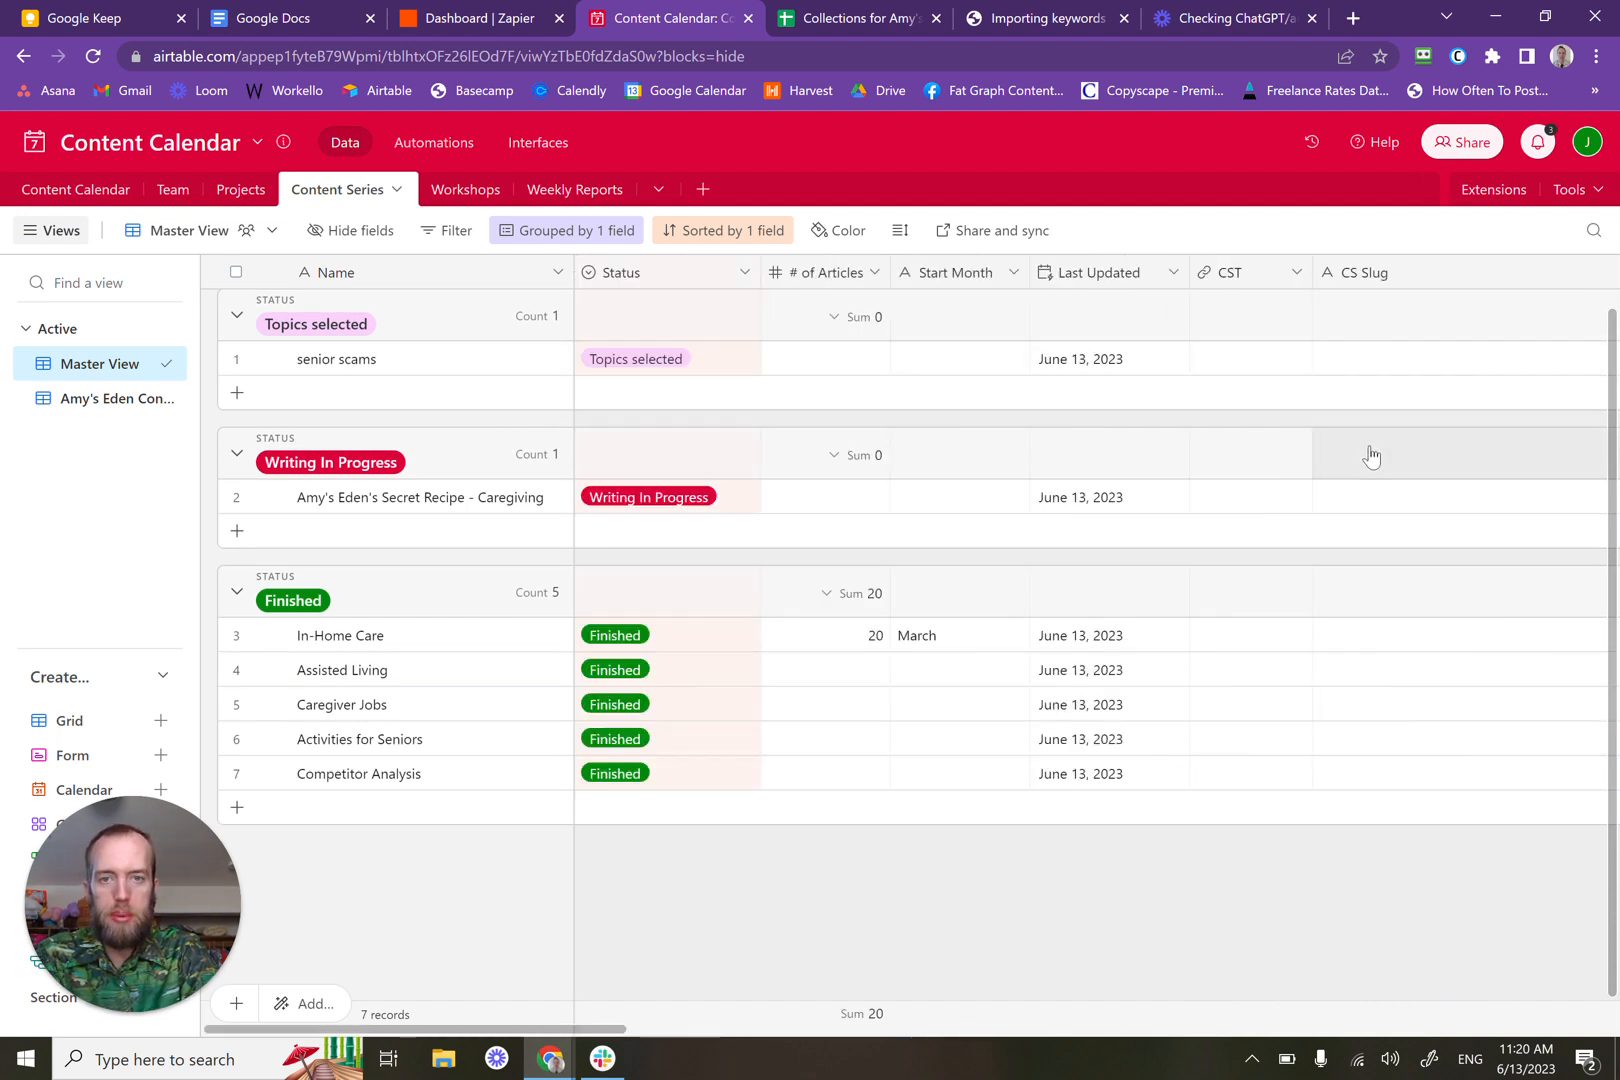
{"action": "scroll", "coordinate": [1367, 452], "scroll_direction": "right", "scroll_amount": 10}
{"action": "scroll", "coordinate": [1372, 453], "scroll_direction": "left", "scroll_amount": 10}
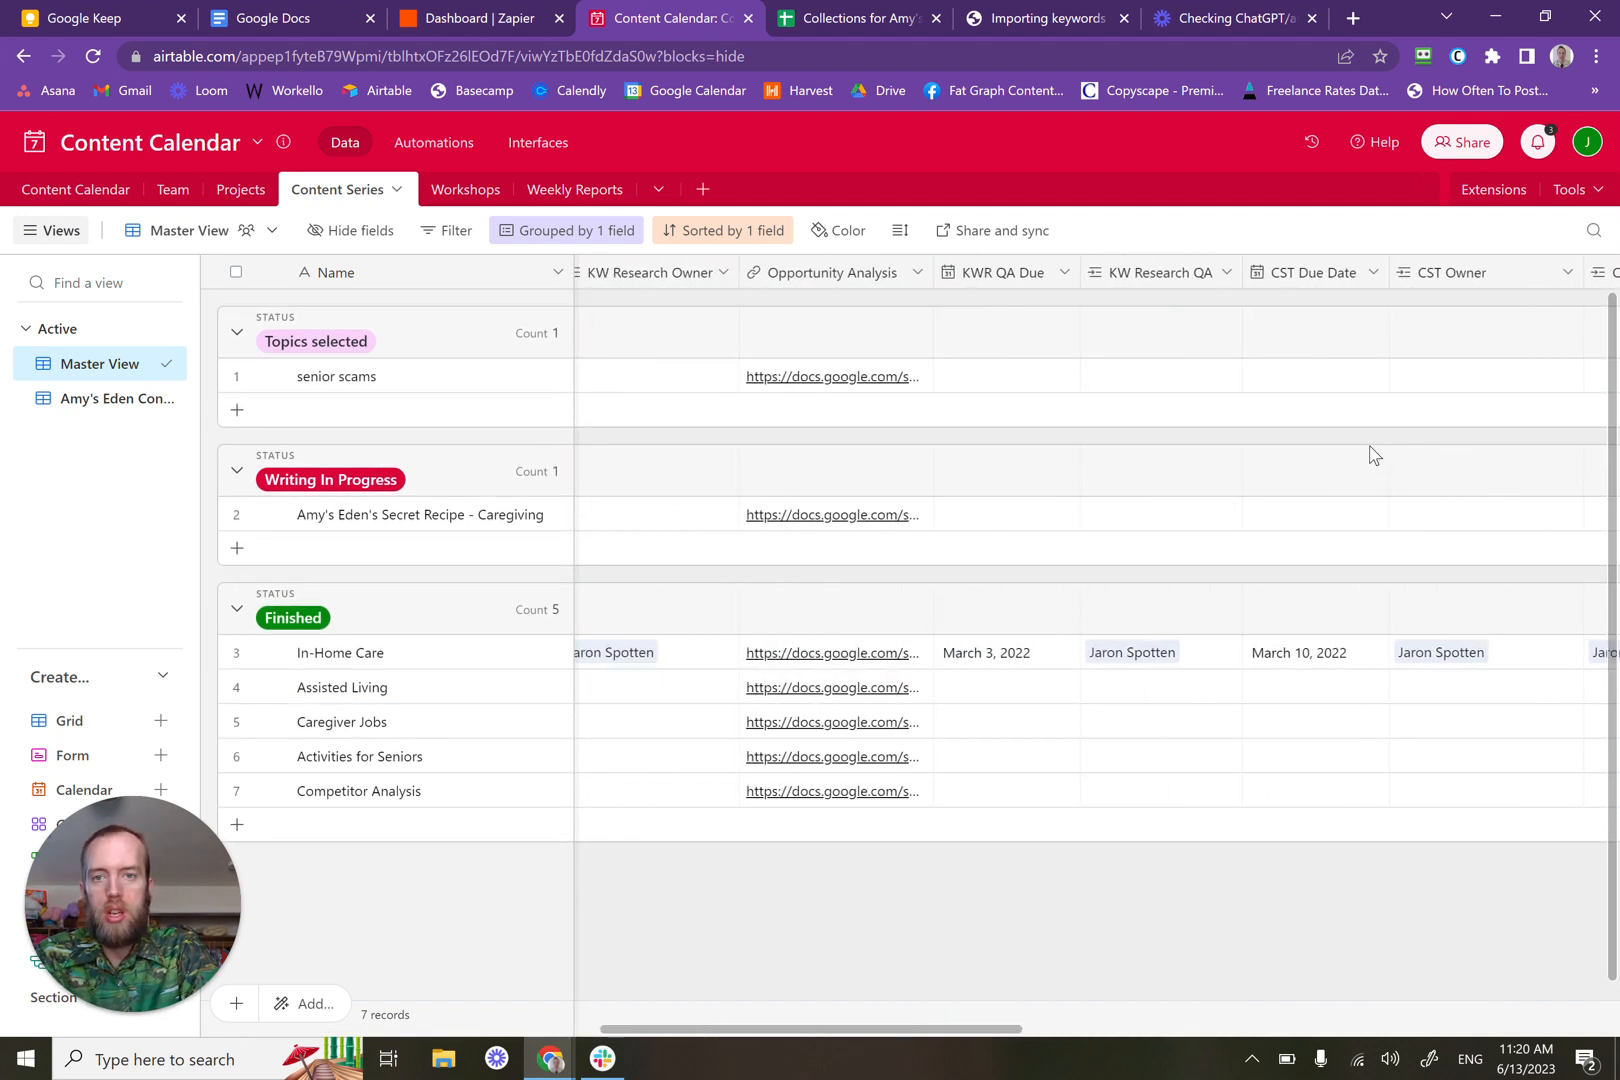
{"action": "scroll", "coordinate": [1372, 453], "scroll_direction": "left", "scroll_amount": 5}
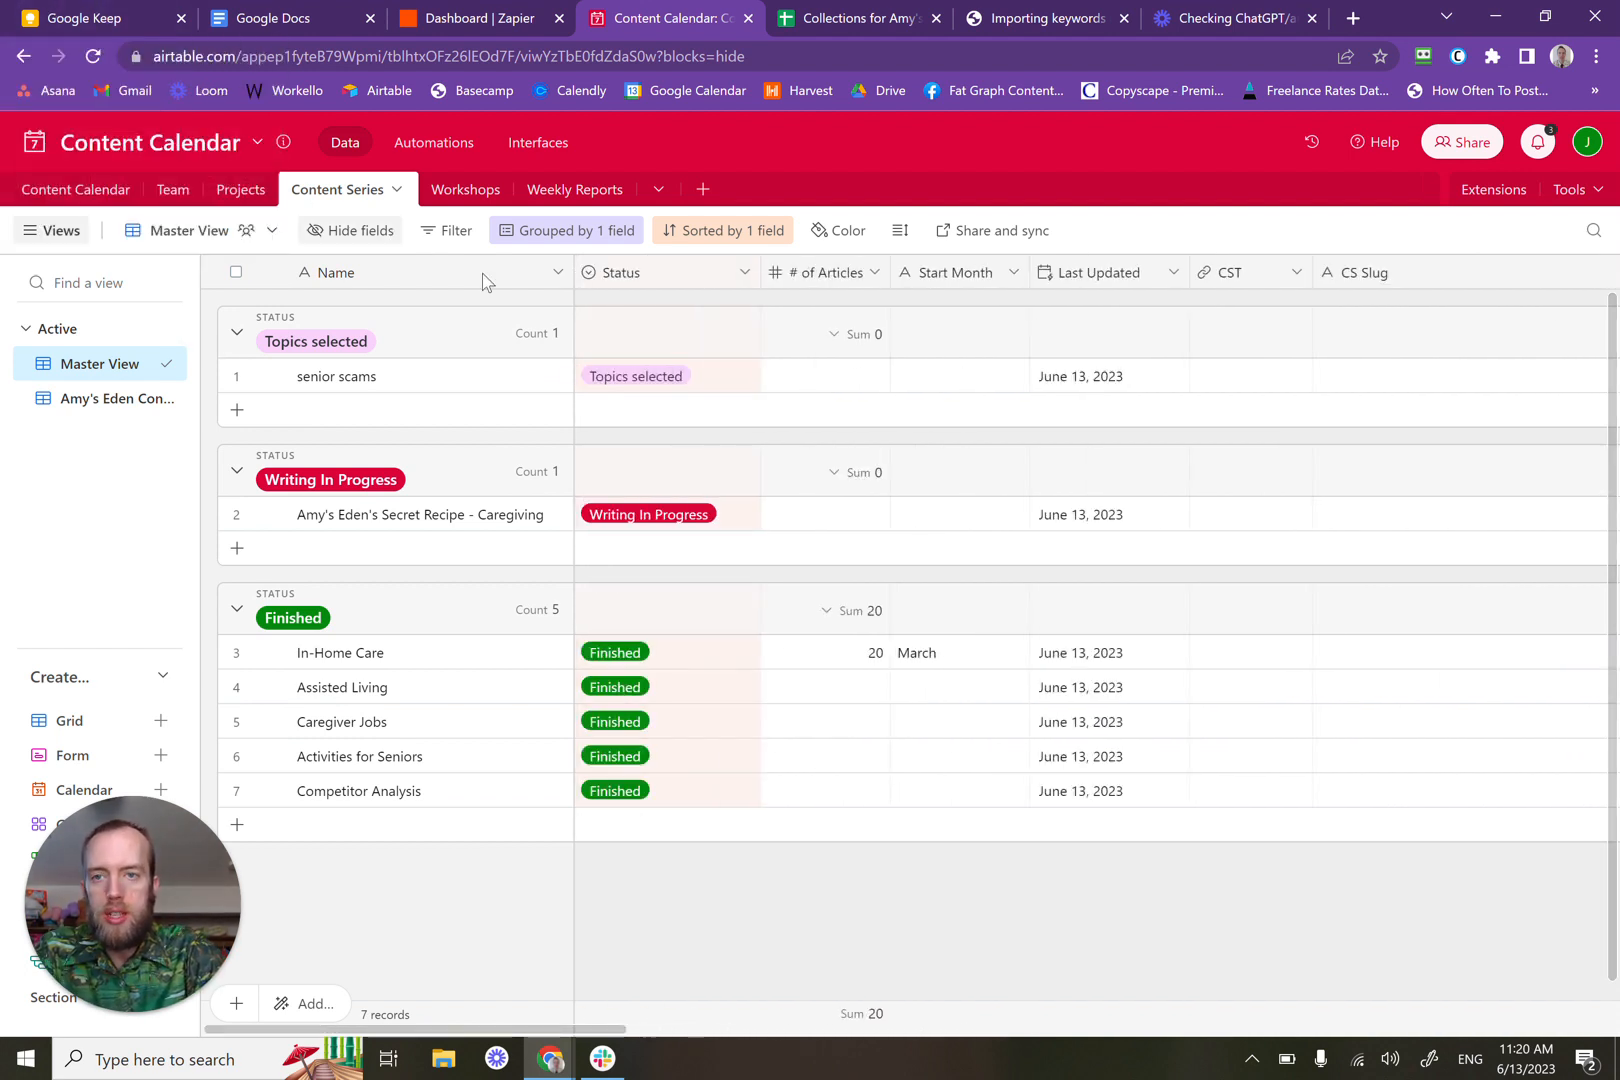
Step: Open the In Home Care view of the Content Calendar table and look through its article records
{"action": "left_click", "coordinate": [118, 197]}
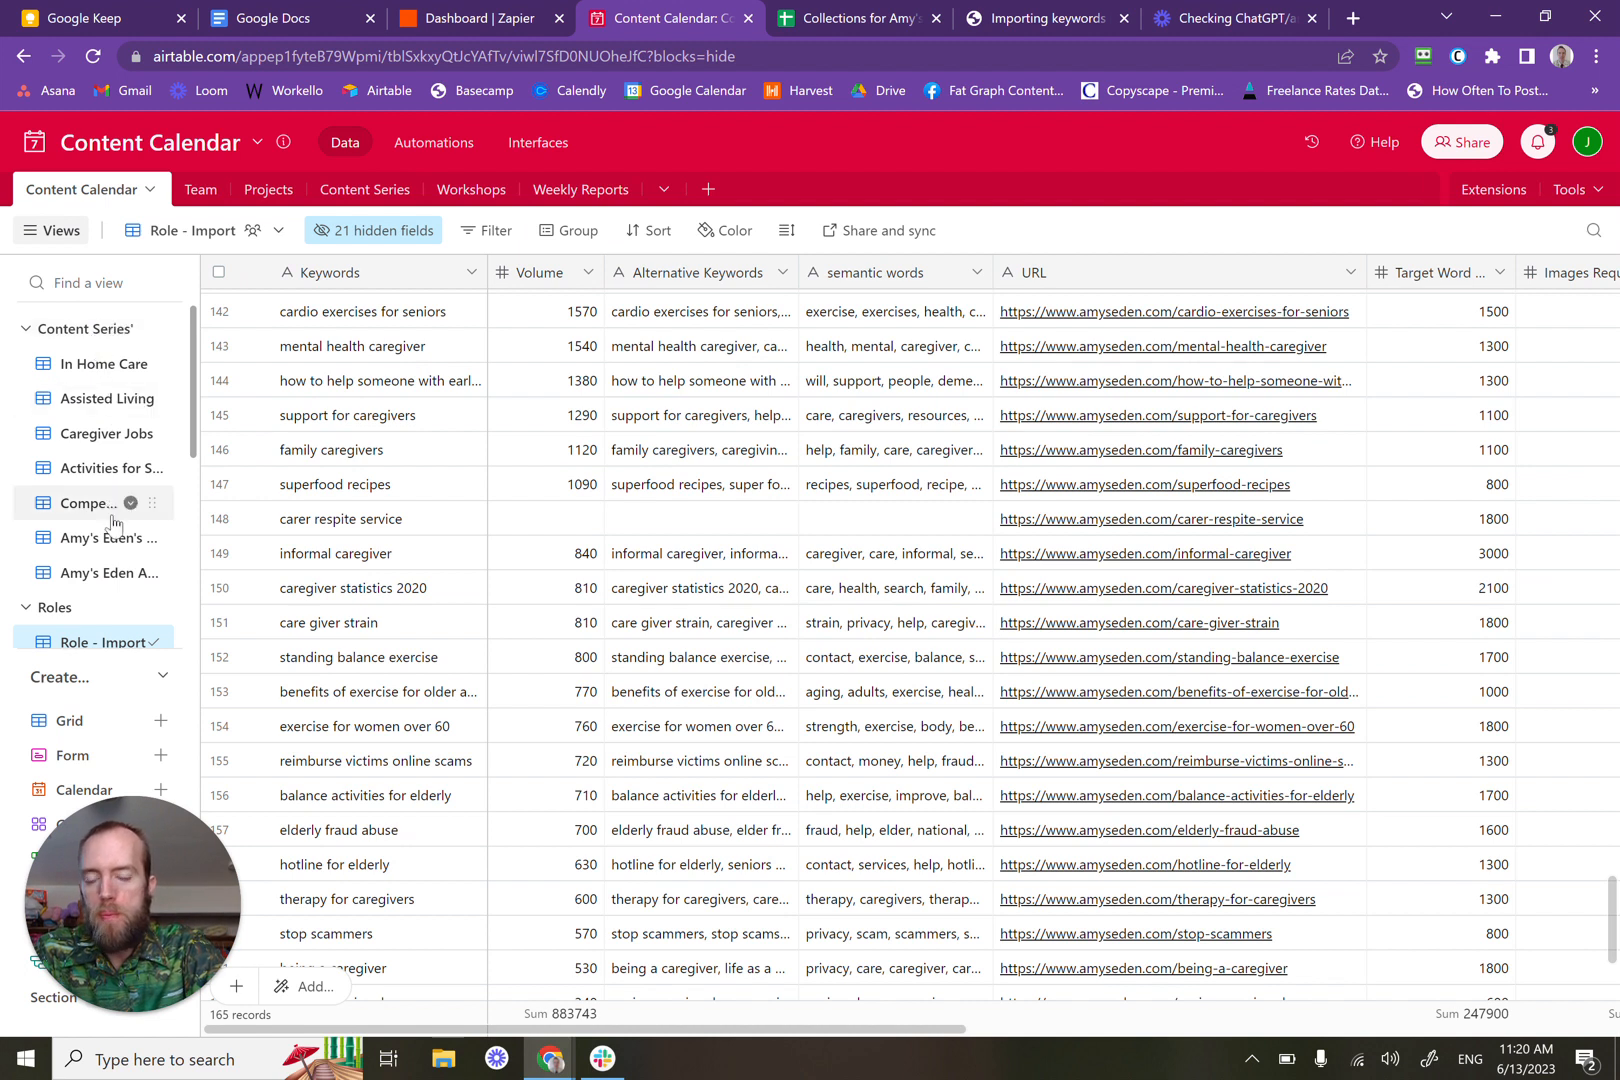
{"action": "left_click", "coordinate": [88, 364]}
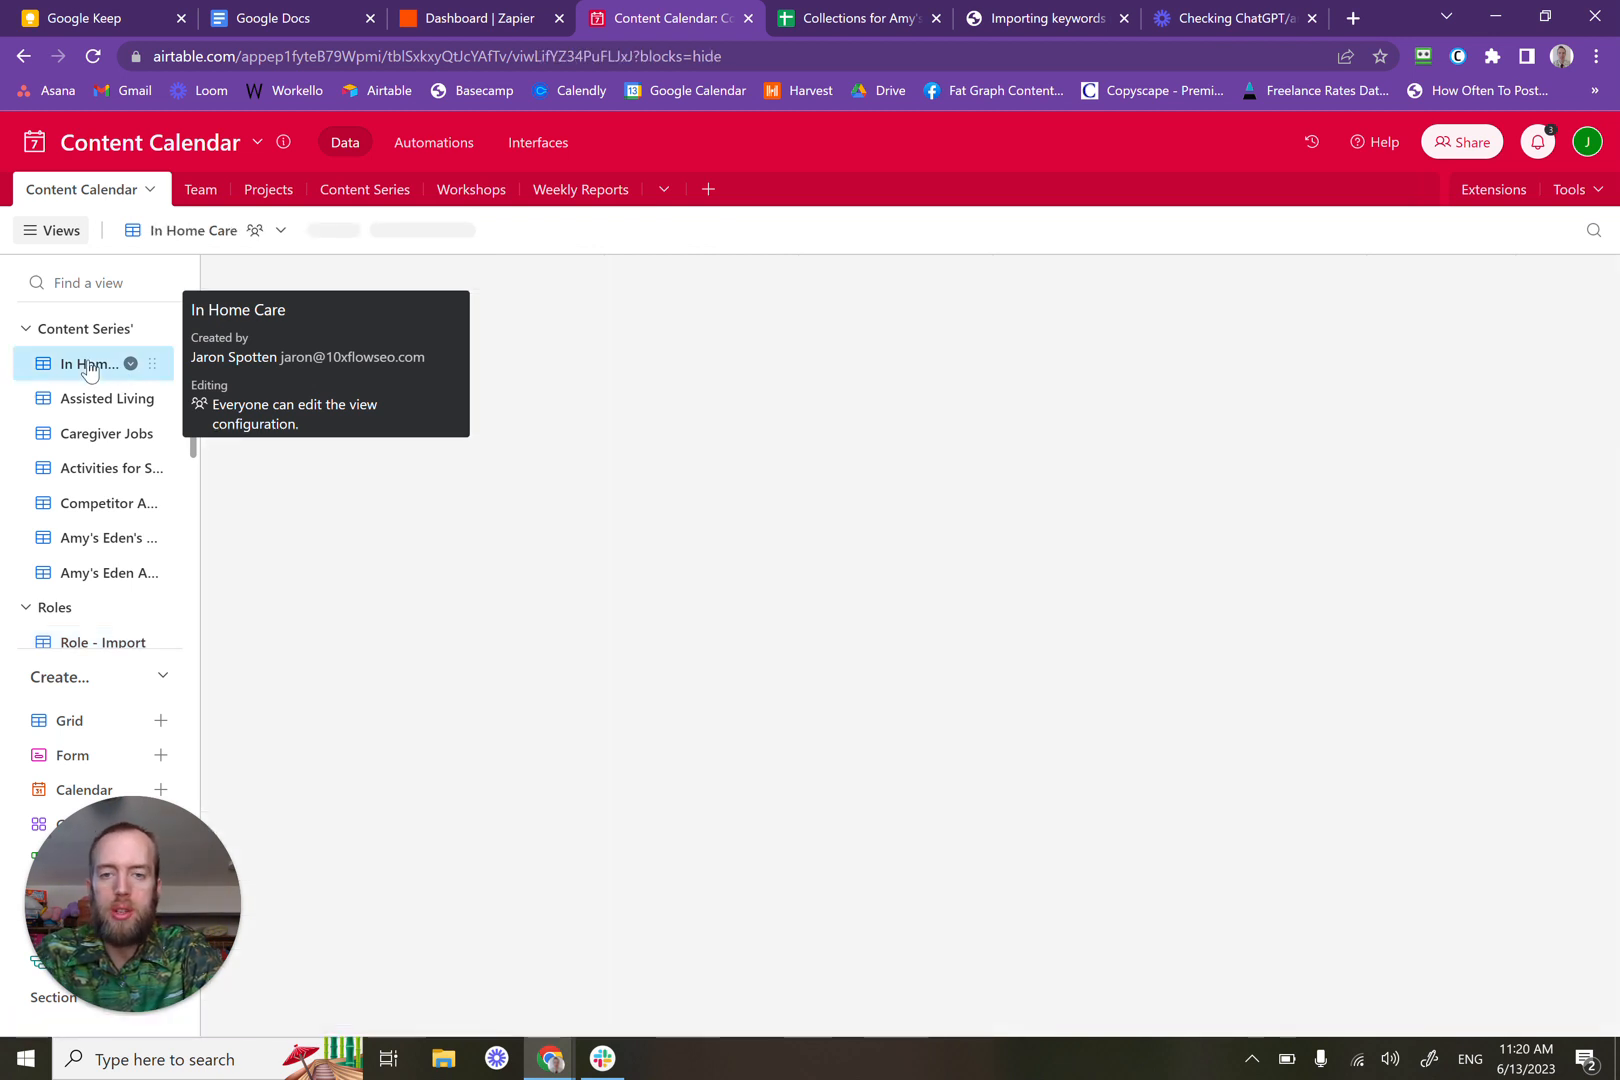
{"action": "scroll", "coordinate": [676, 562], "scroll_direction": "down", "scroll_amount": 3}
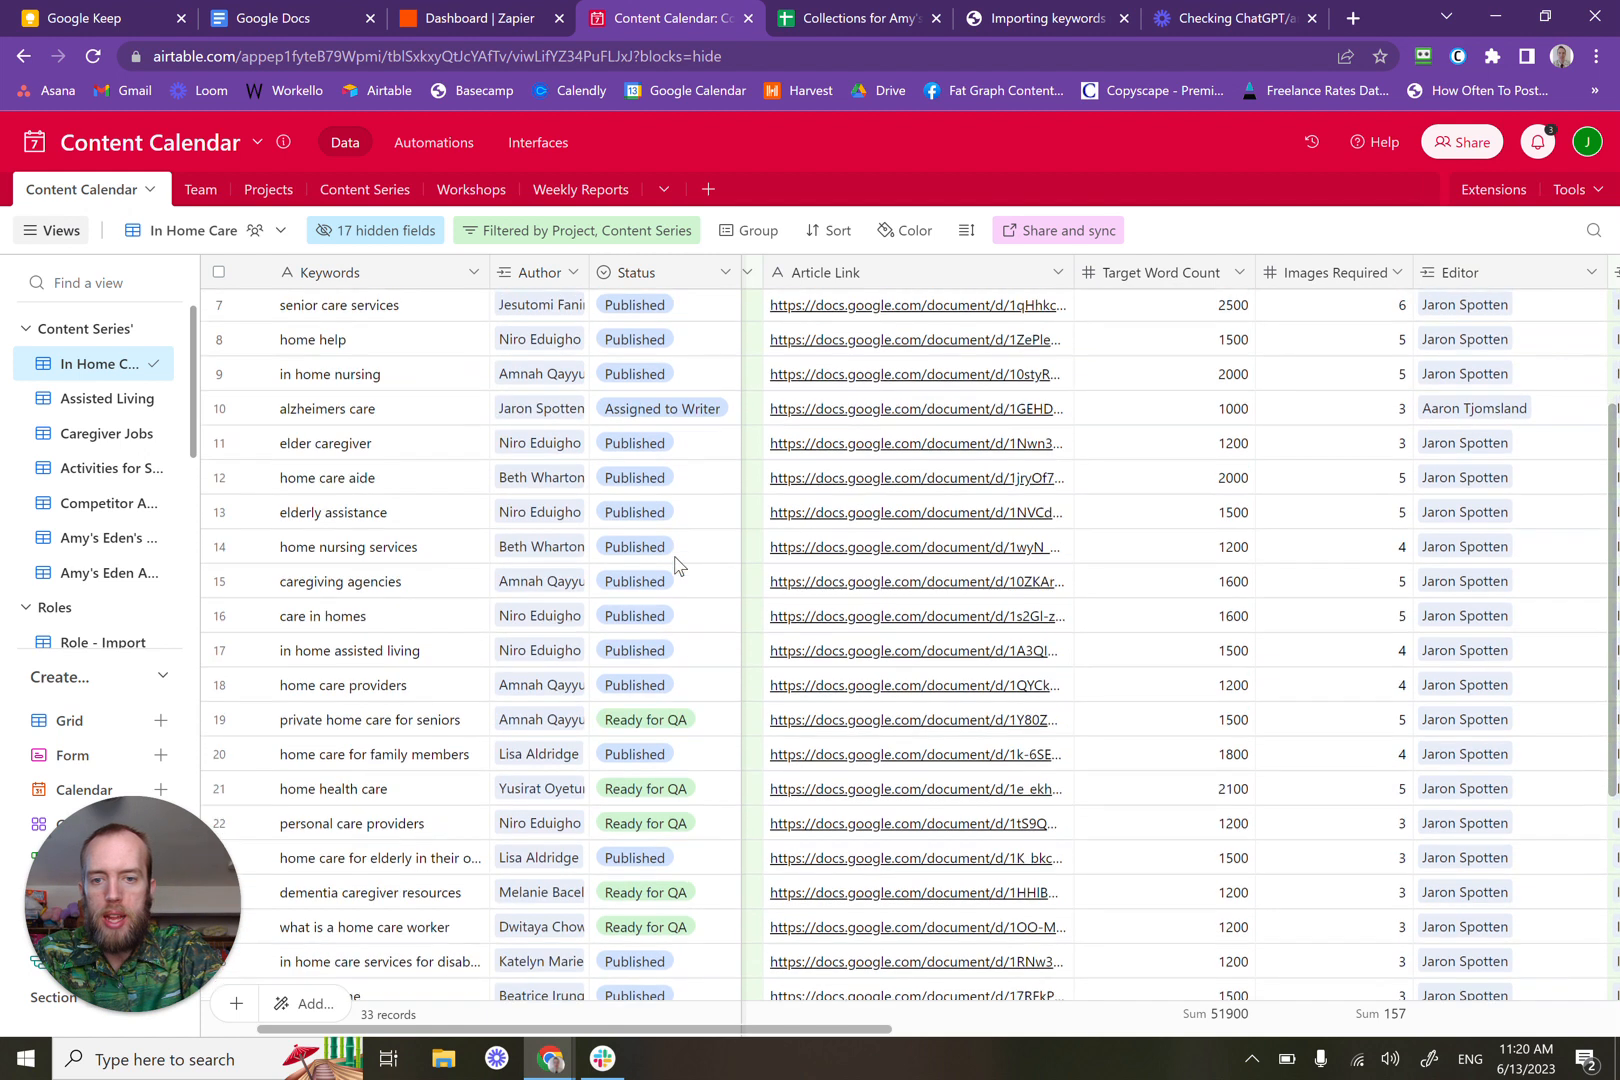
{"action": "scroll", "coordinate": [676, 565], "scroll_direction": "down", "scroll_amount": 3}
{"action": "scroll", "coordinate": [676, 565], "scroll_direction": "up", "scroll_amount": 4}
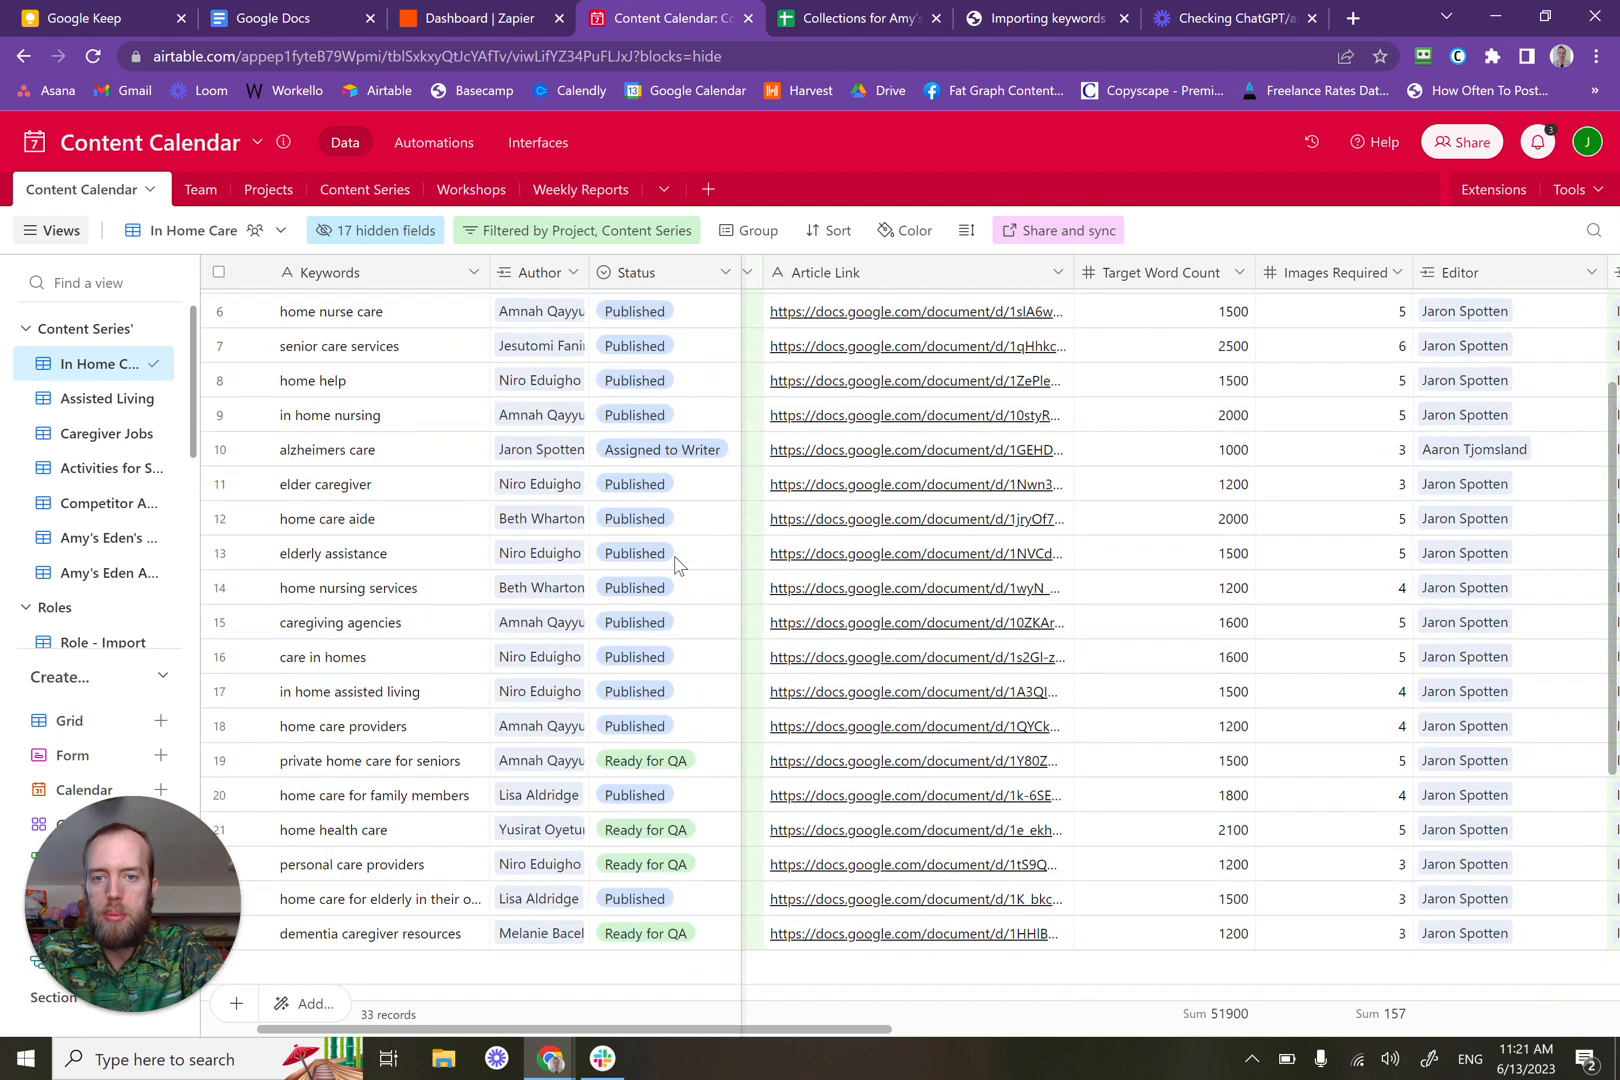
{"action": "scroll", "coordinate": [676, 565], "scroll_direction": "down", "scroll_amount": 6}
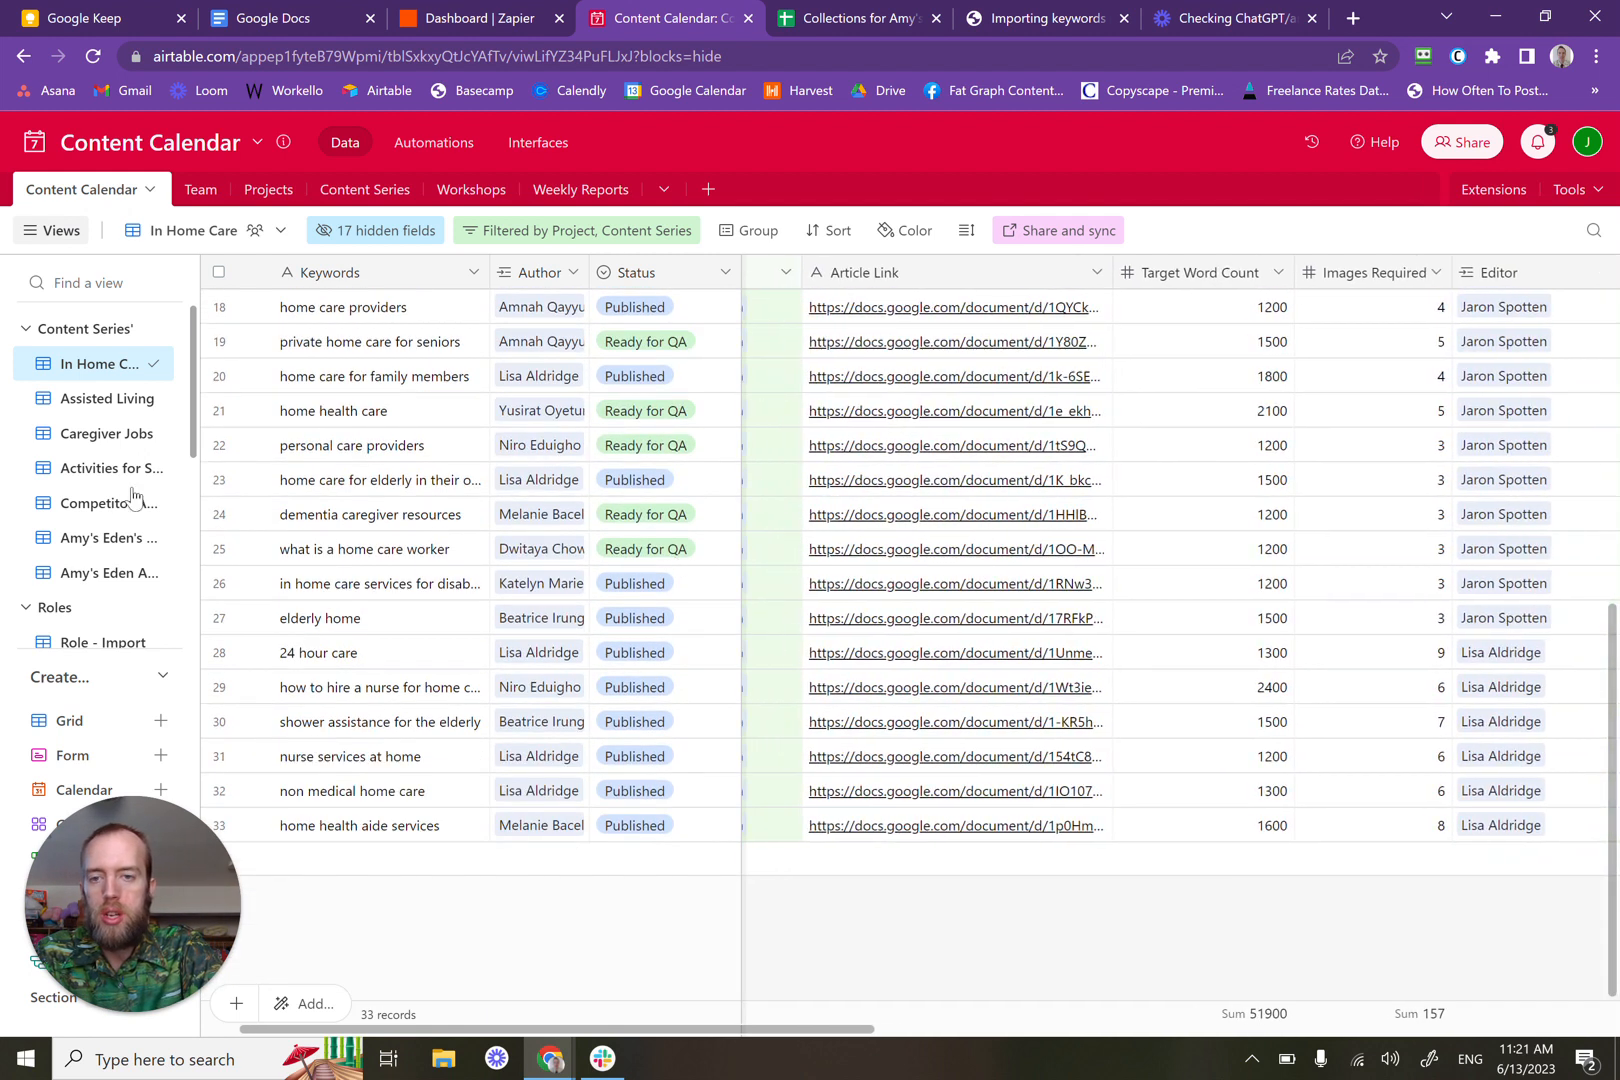
{"action": "scroll", "coordinate": [755, 588], "scroll_direction": "up", "scroll_amount": 8}
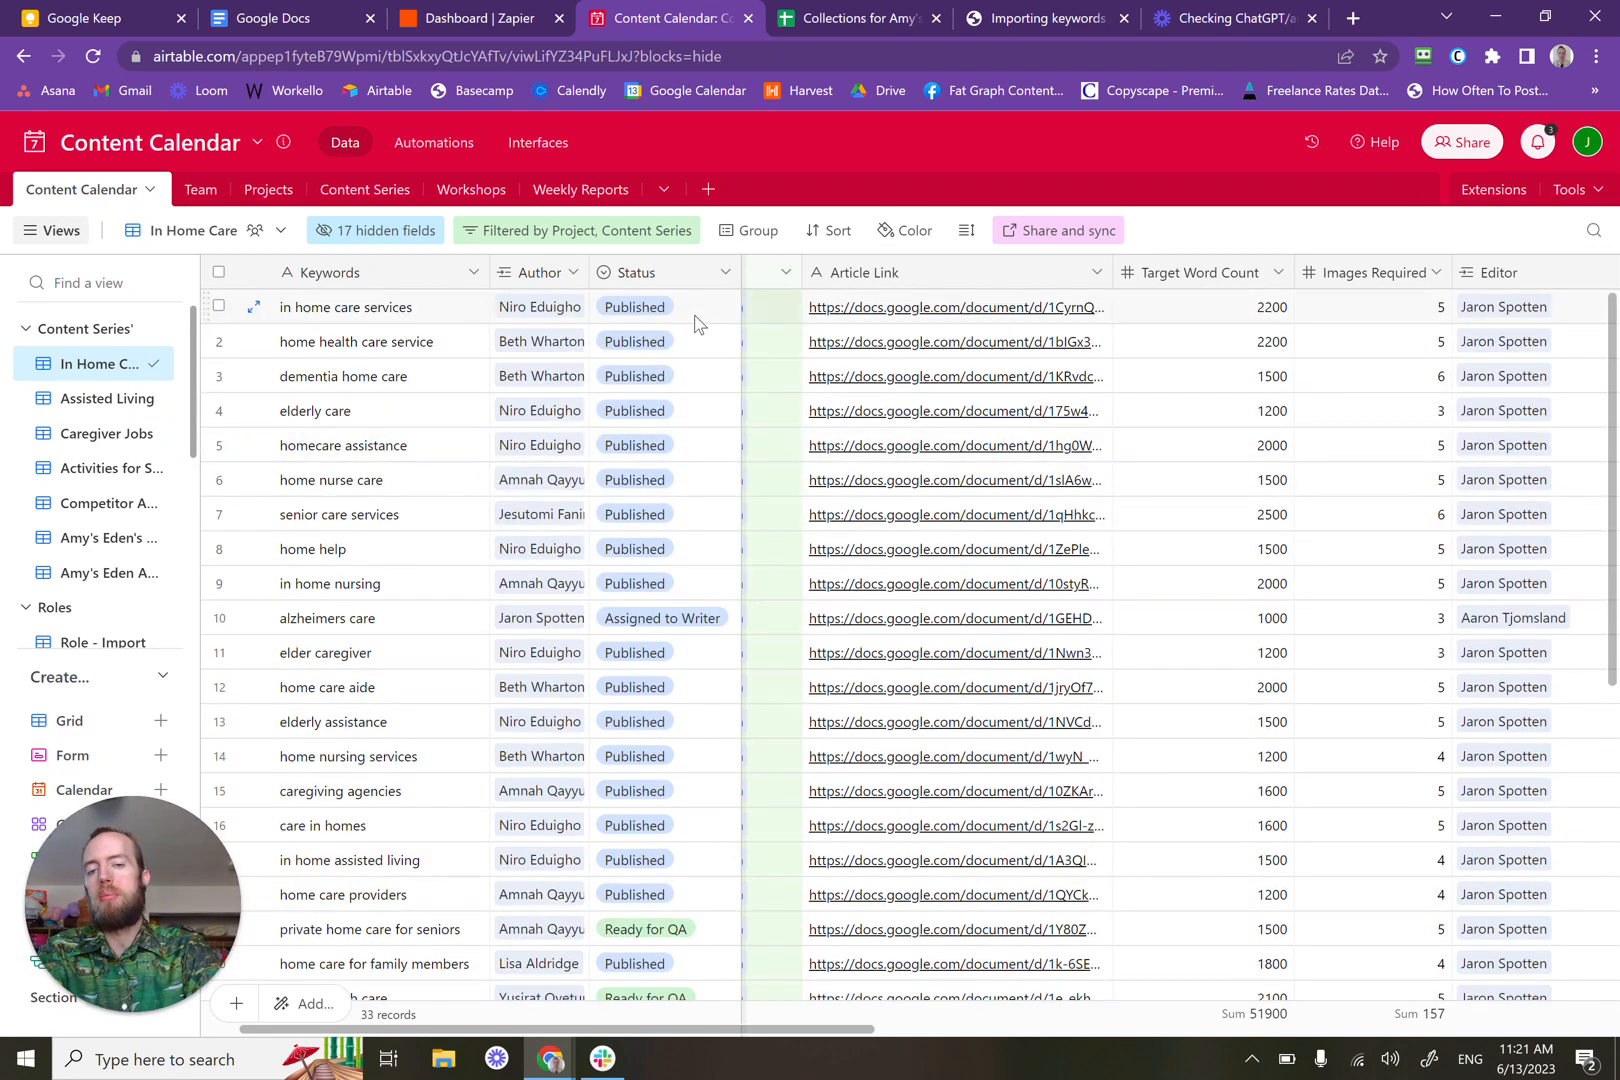
{"action": "scroll", "coordinate": [697, 323], "scroll_direction": "down", "scroll_amount": 1}
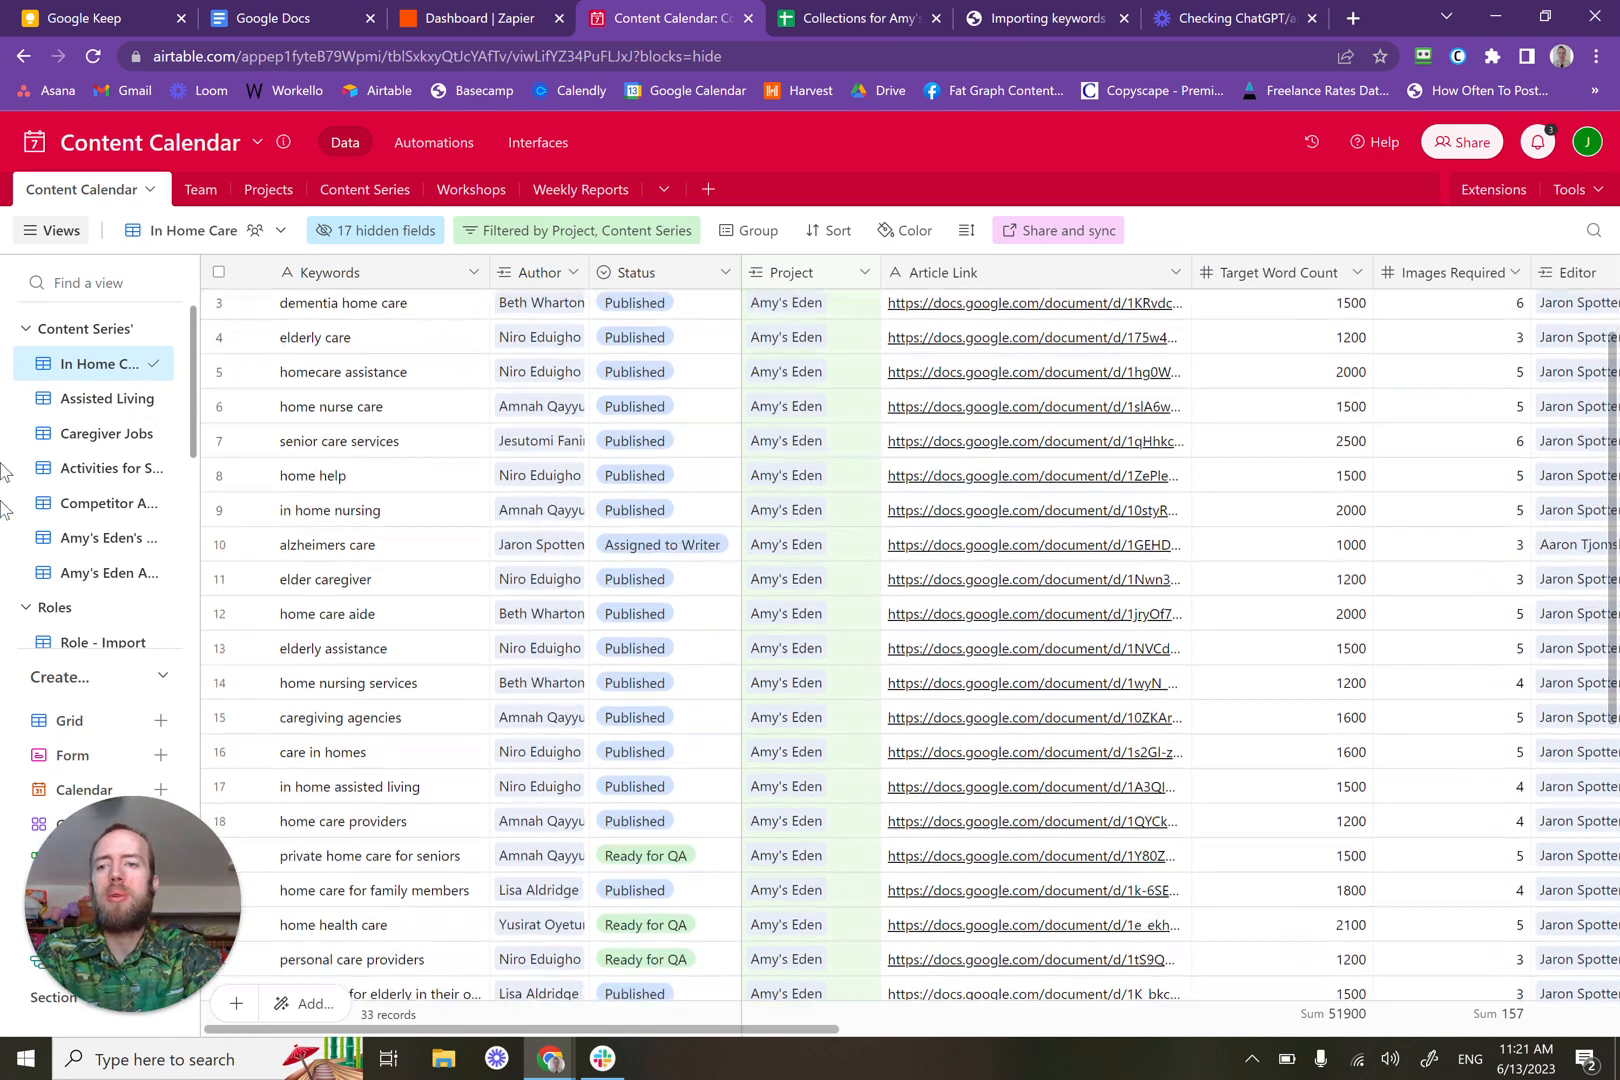
Step: Duplicate the In Home Care view as "Senior Fraud" and move the copy to the second-to-last place in the Content Series' section
{"action": "left_click", "coordinate": [129, 365]}
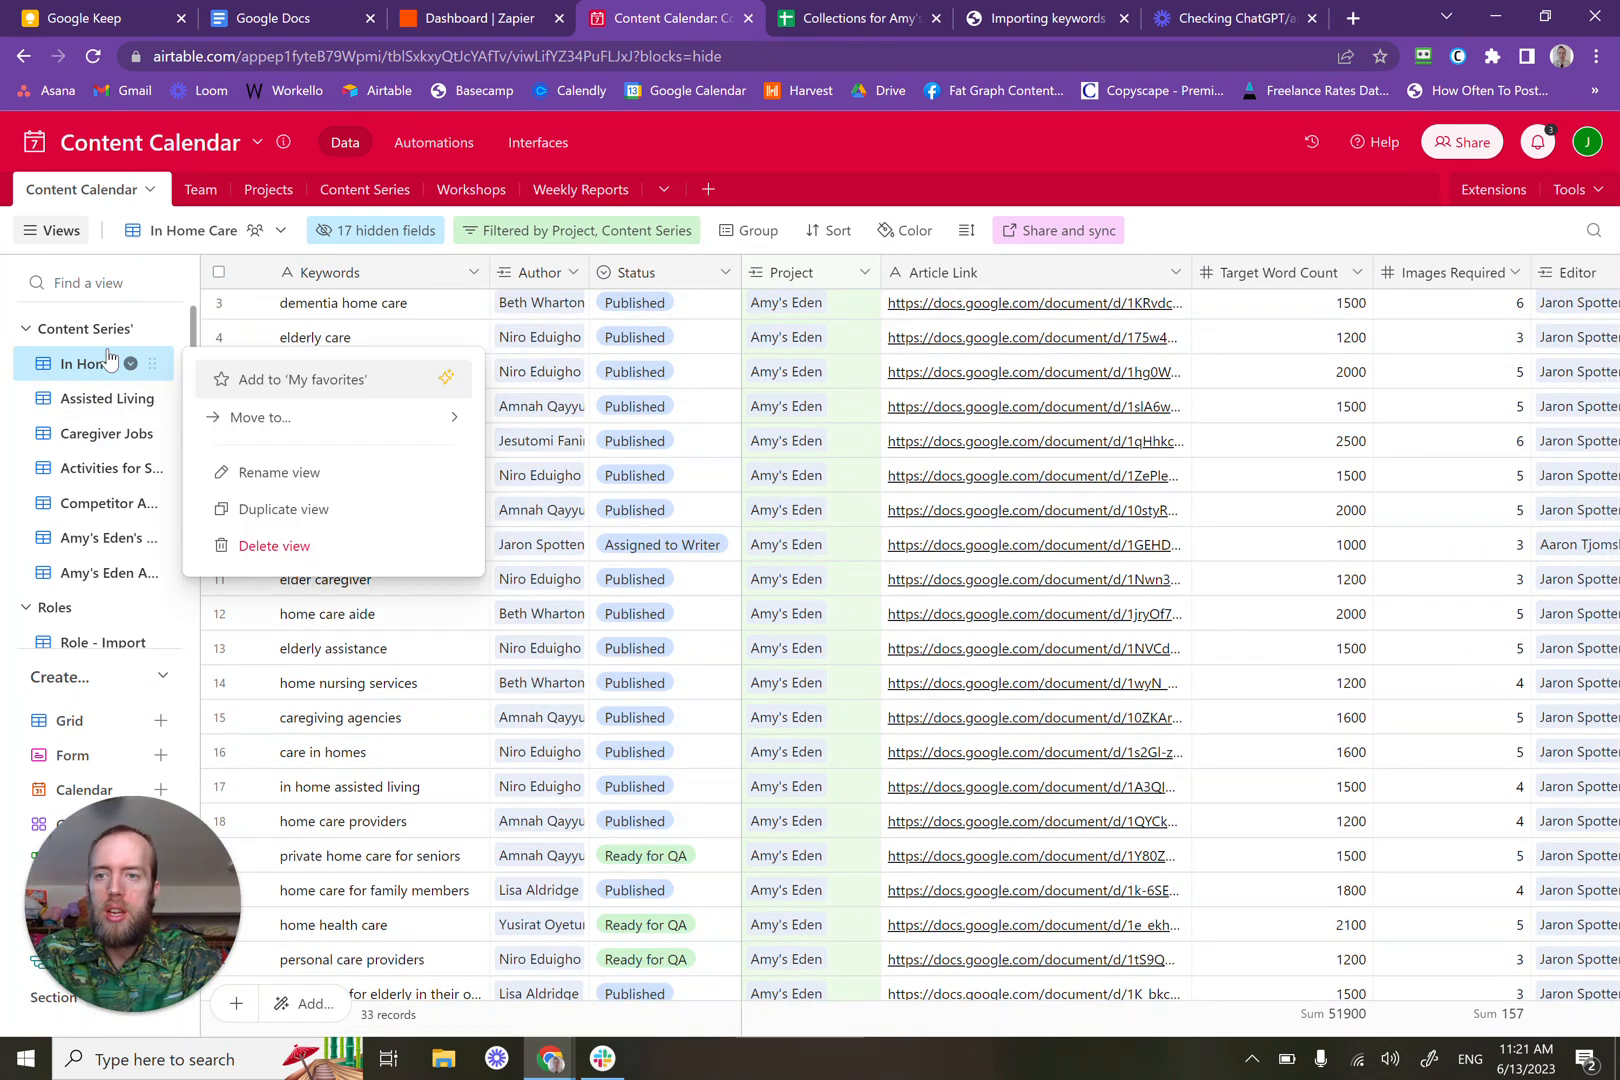
{"action": "left_click", "coordinate": [325, 510]}
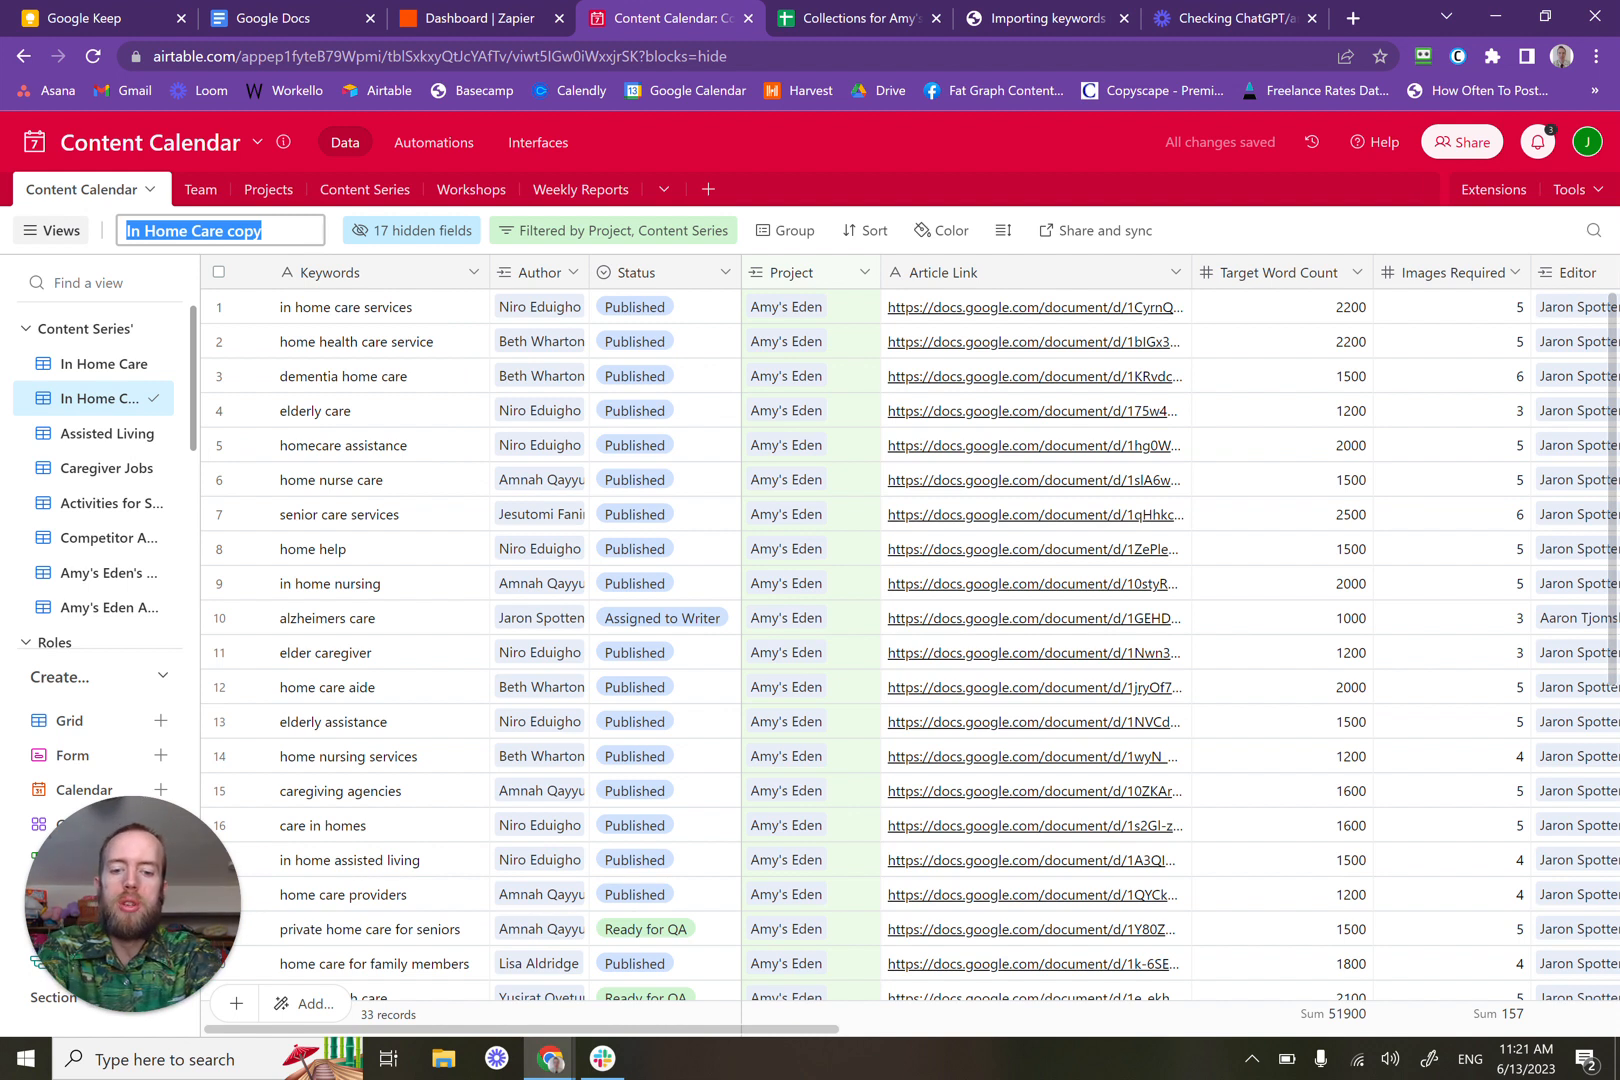
{"action": "type", "text": "Senior Fraud"}
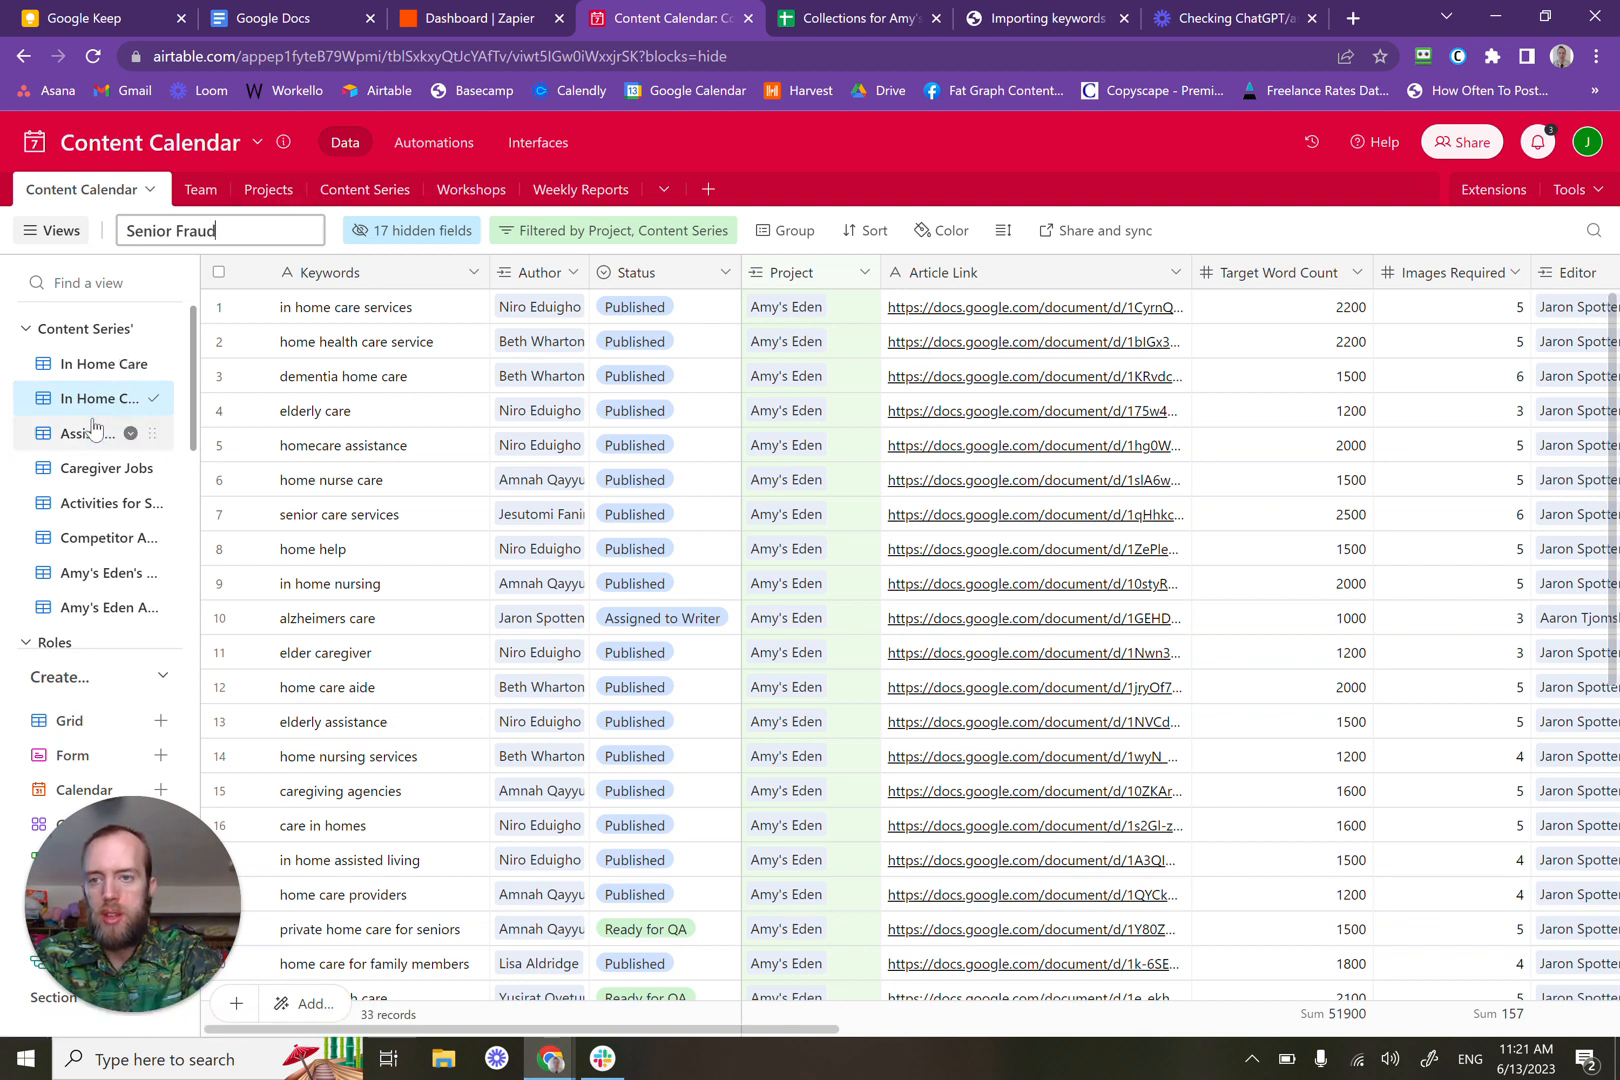
{"action": "key", "text": "Return"}
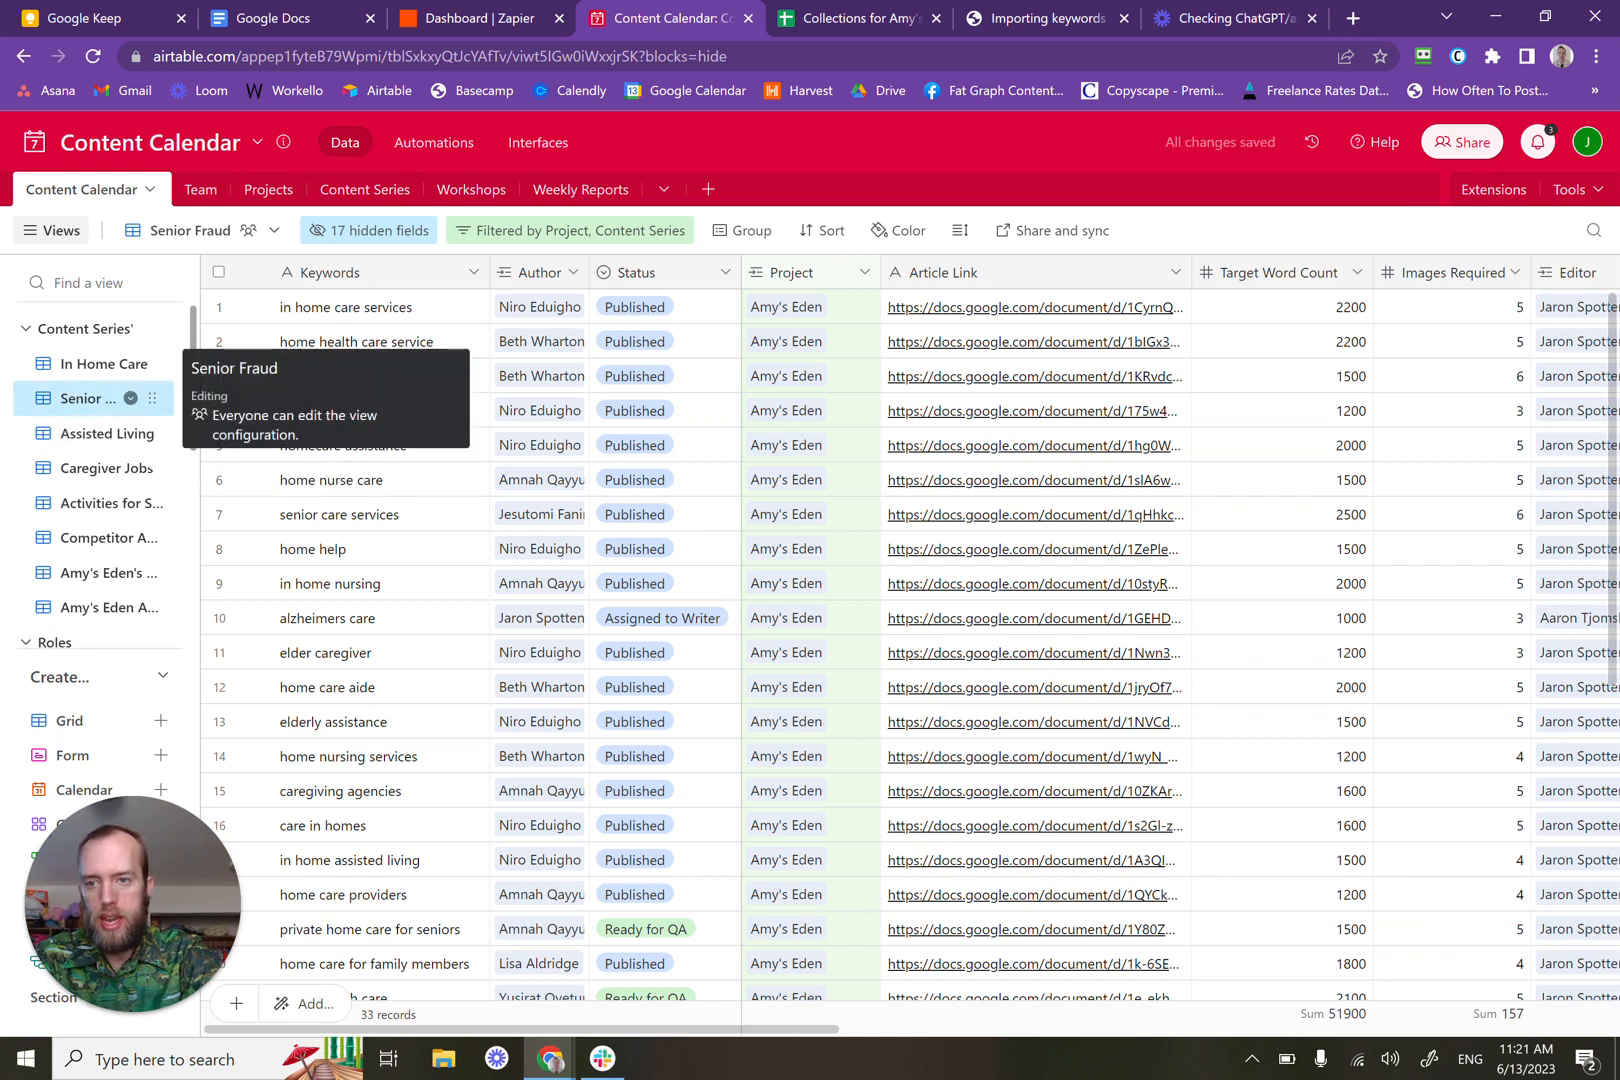
{"action": "left_click_drag", "start_coordinate": [153, 397], "coordinate": [195, 577]}
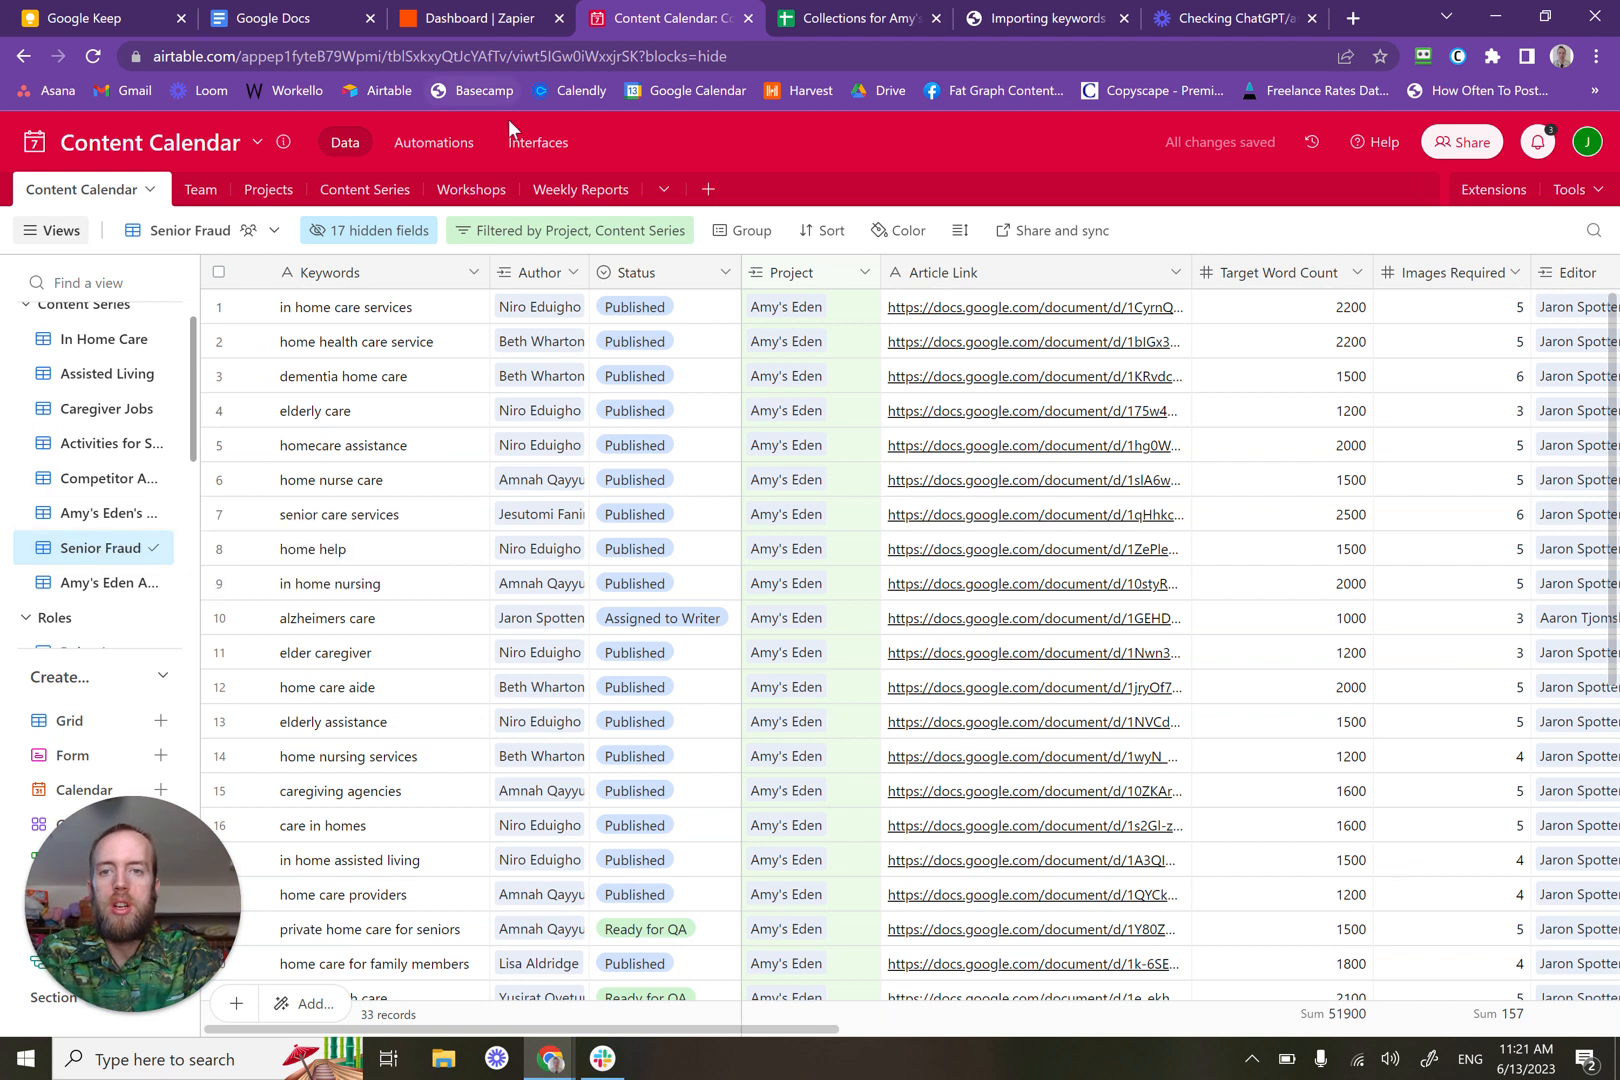
Step: In the Senior Fraud view's filter, replace the In-Home Care content series with senior scams
{"action": "left_click", "coordinate": [529, 232]}
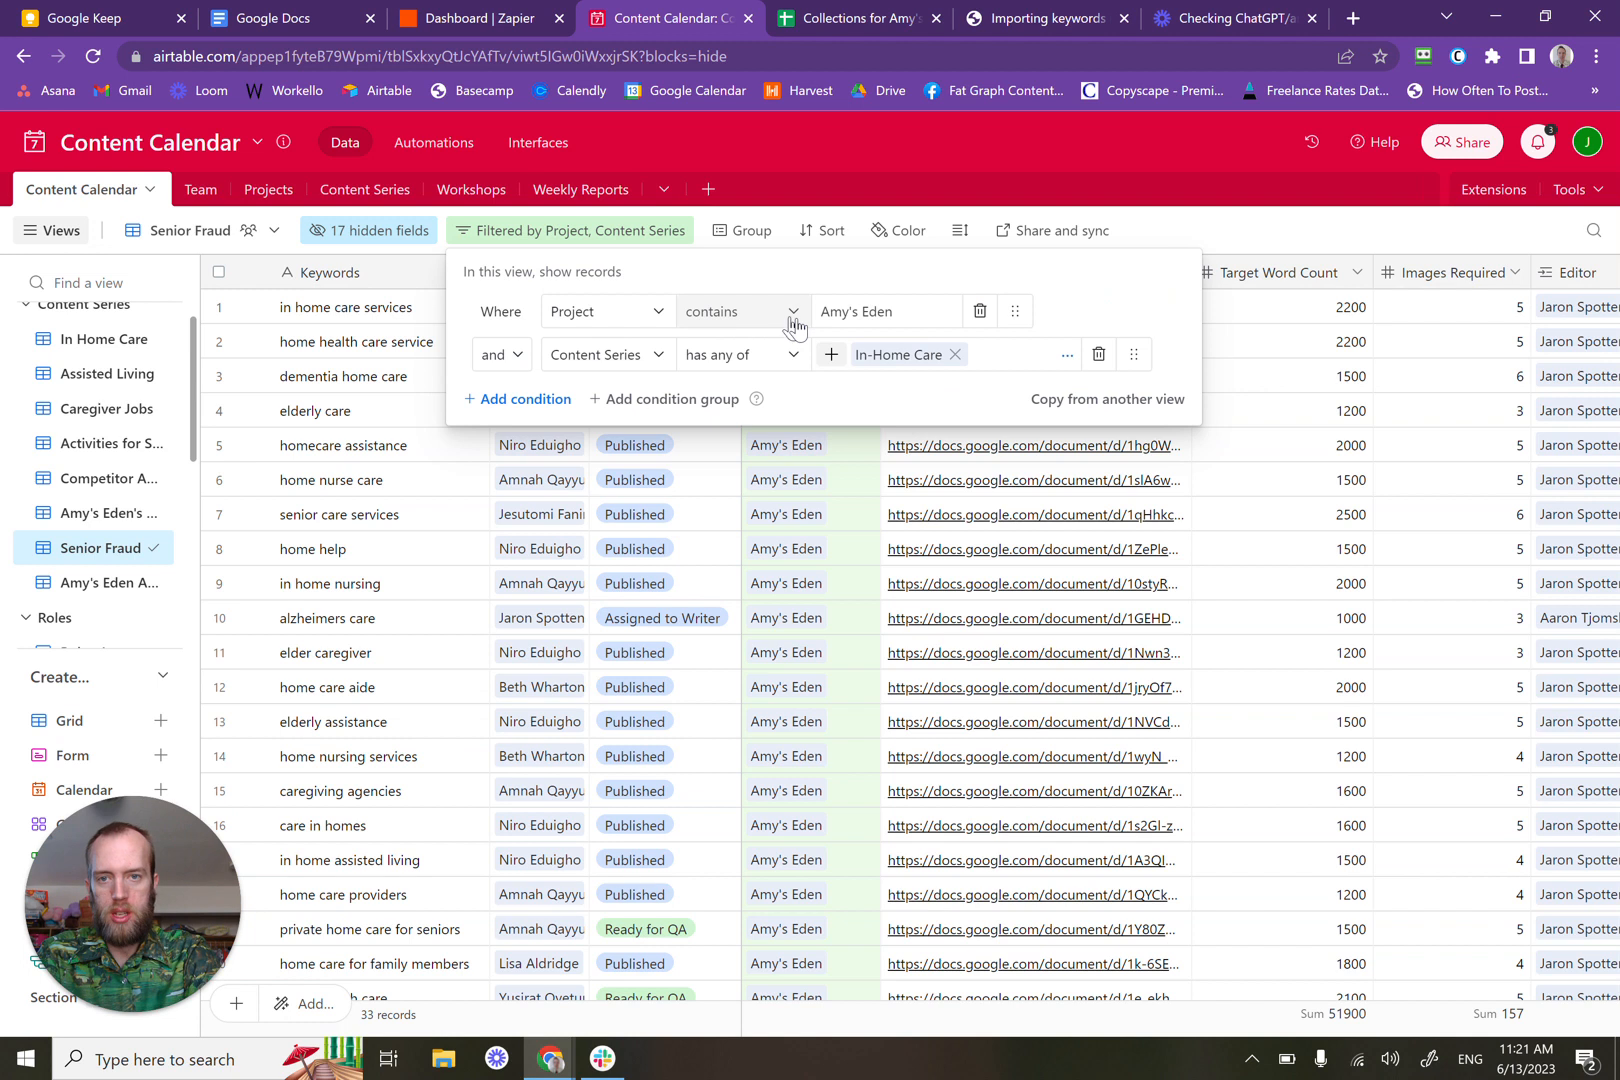
{"action": "left_click", "coordinate": [955, 356]}
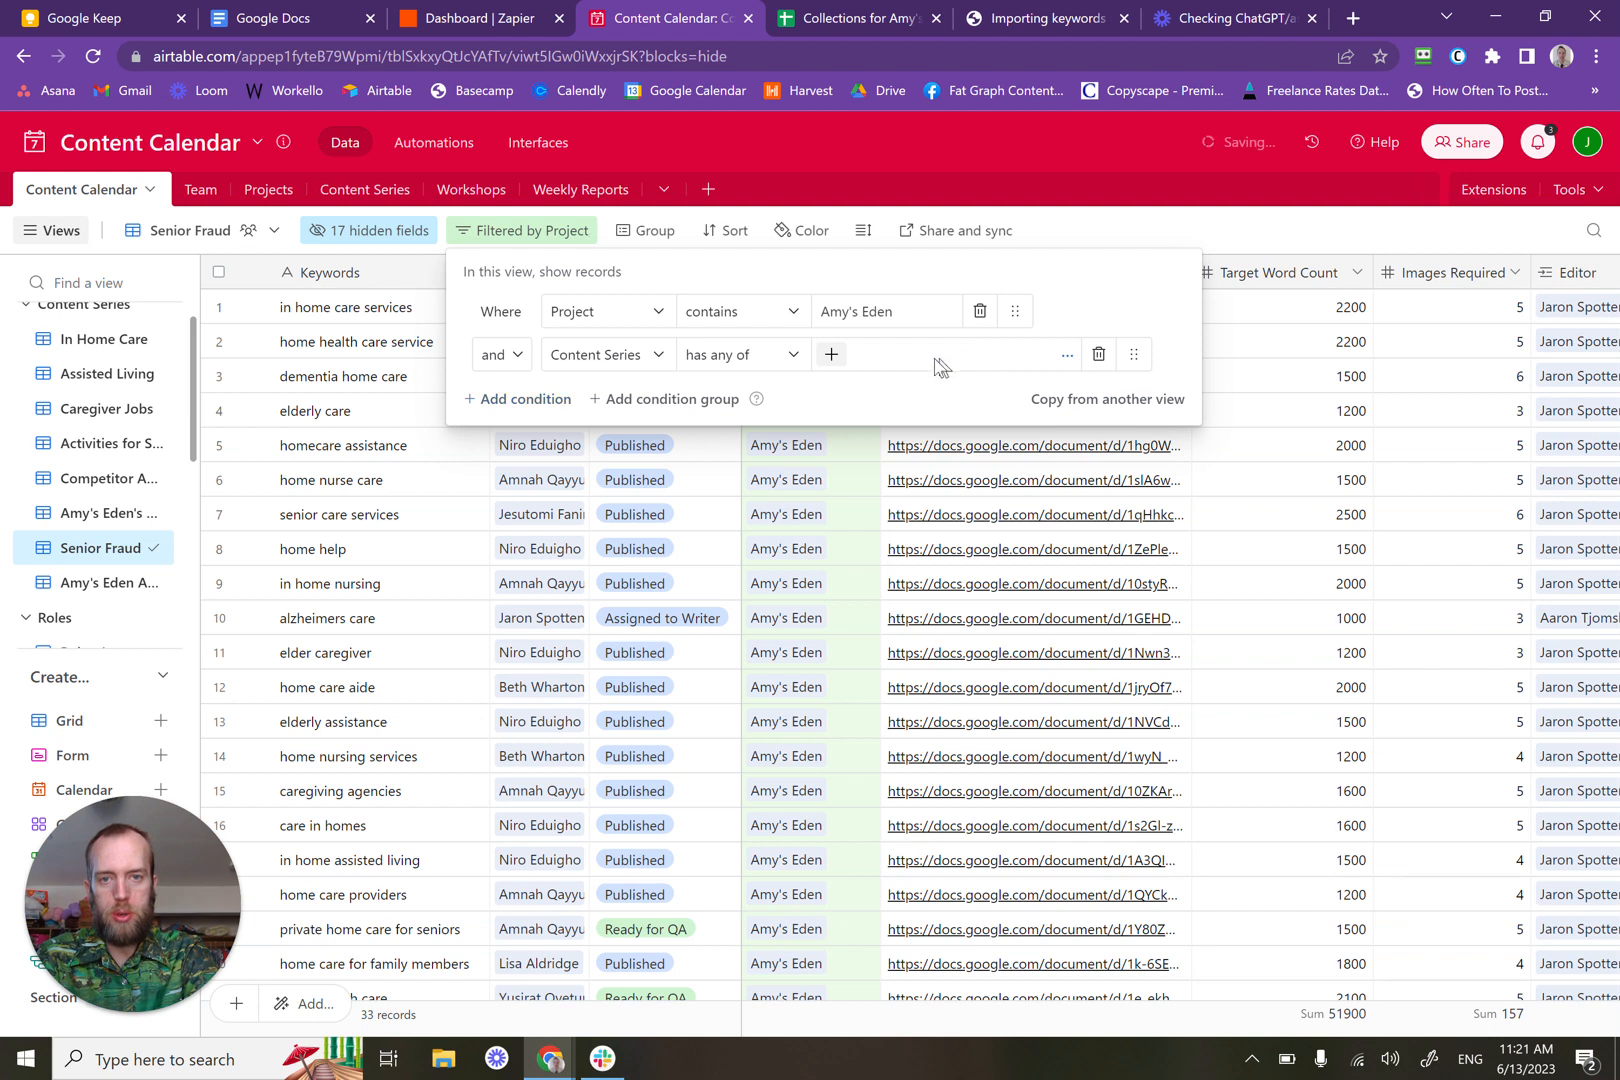
{"action": "left_click", "coordinate": [833, 356]}
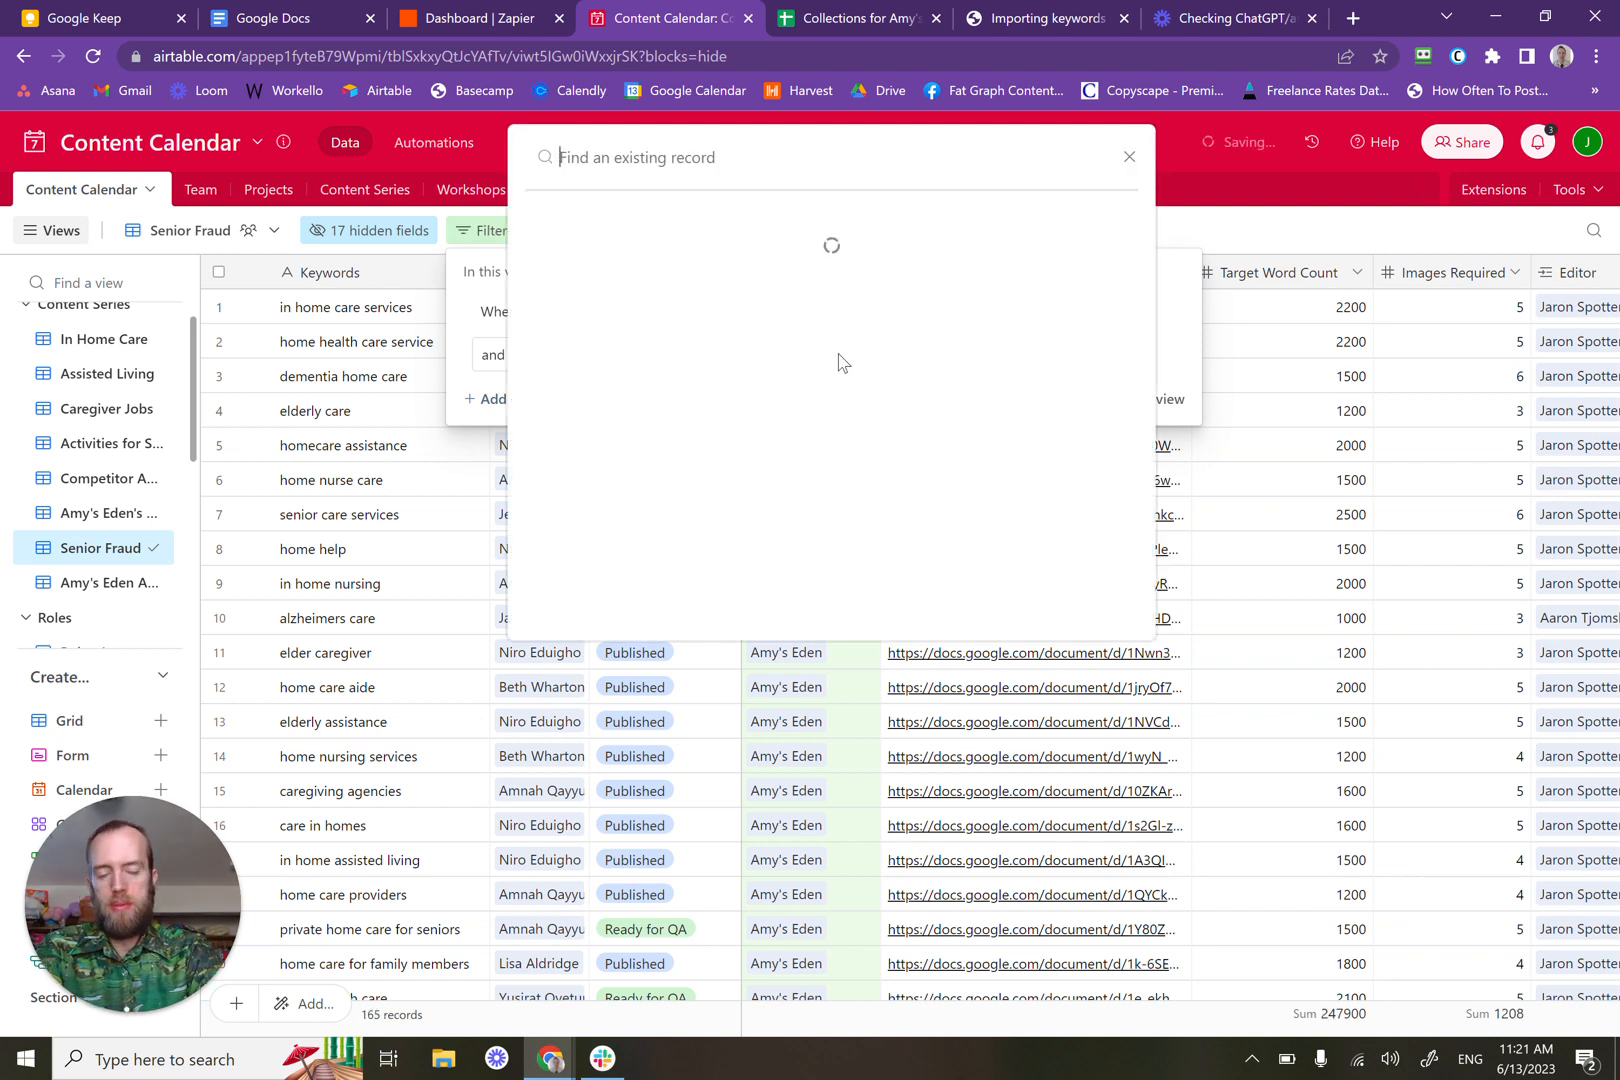
{"action": "scroll", "coordinate": [838, 362], "scroll_direction": "down", "scroll_amount": 1}
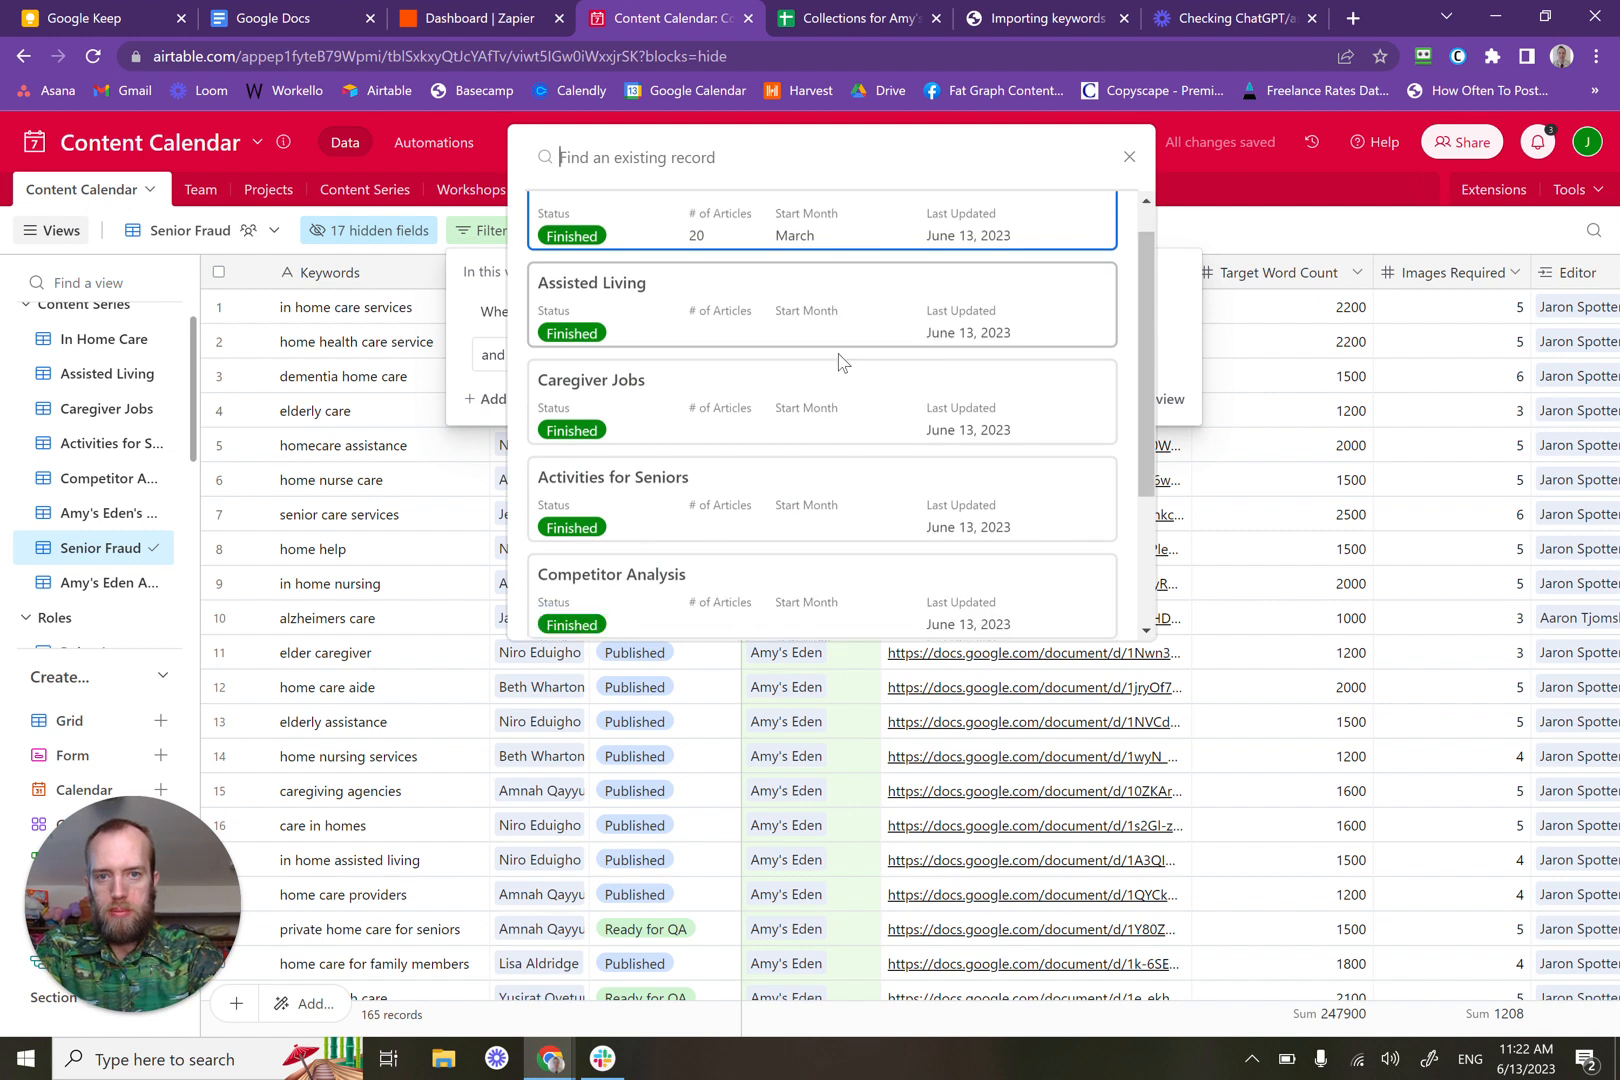
{"action": "scroll", "coordinate": [838, 362], "scroll_direction": "down", "scroll_amount": 3}
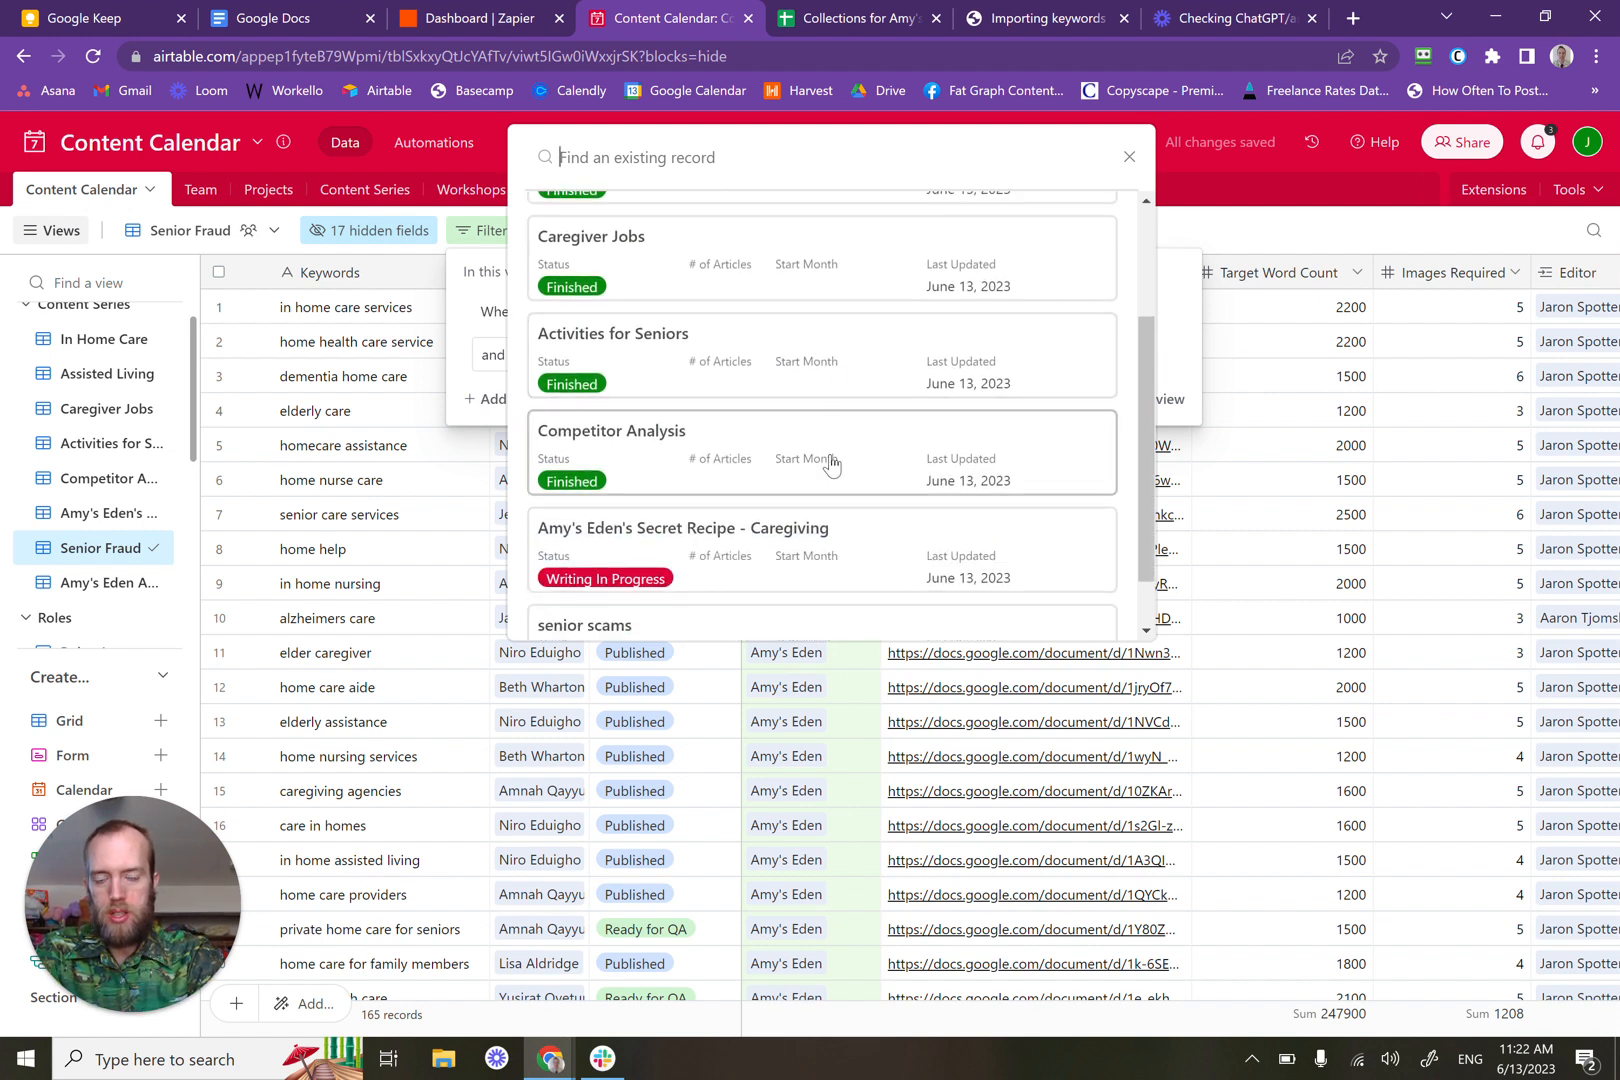
{"action": "scroll", "coordinate": [828, 463], "scroll_direction": "down", "scroll_amount": 2}
{"action": "left_click", "coordinate": [763, 588]}
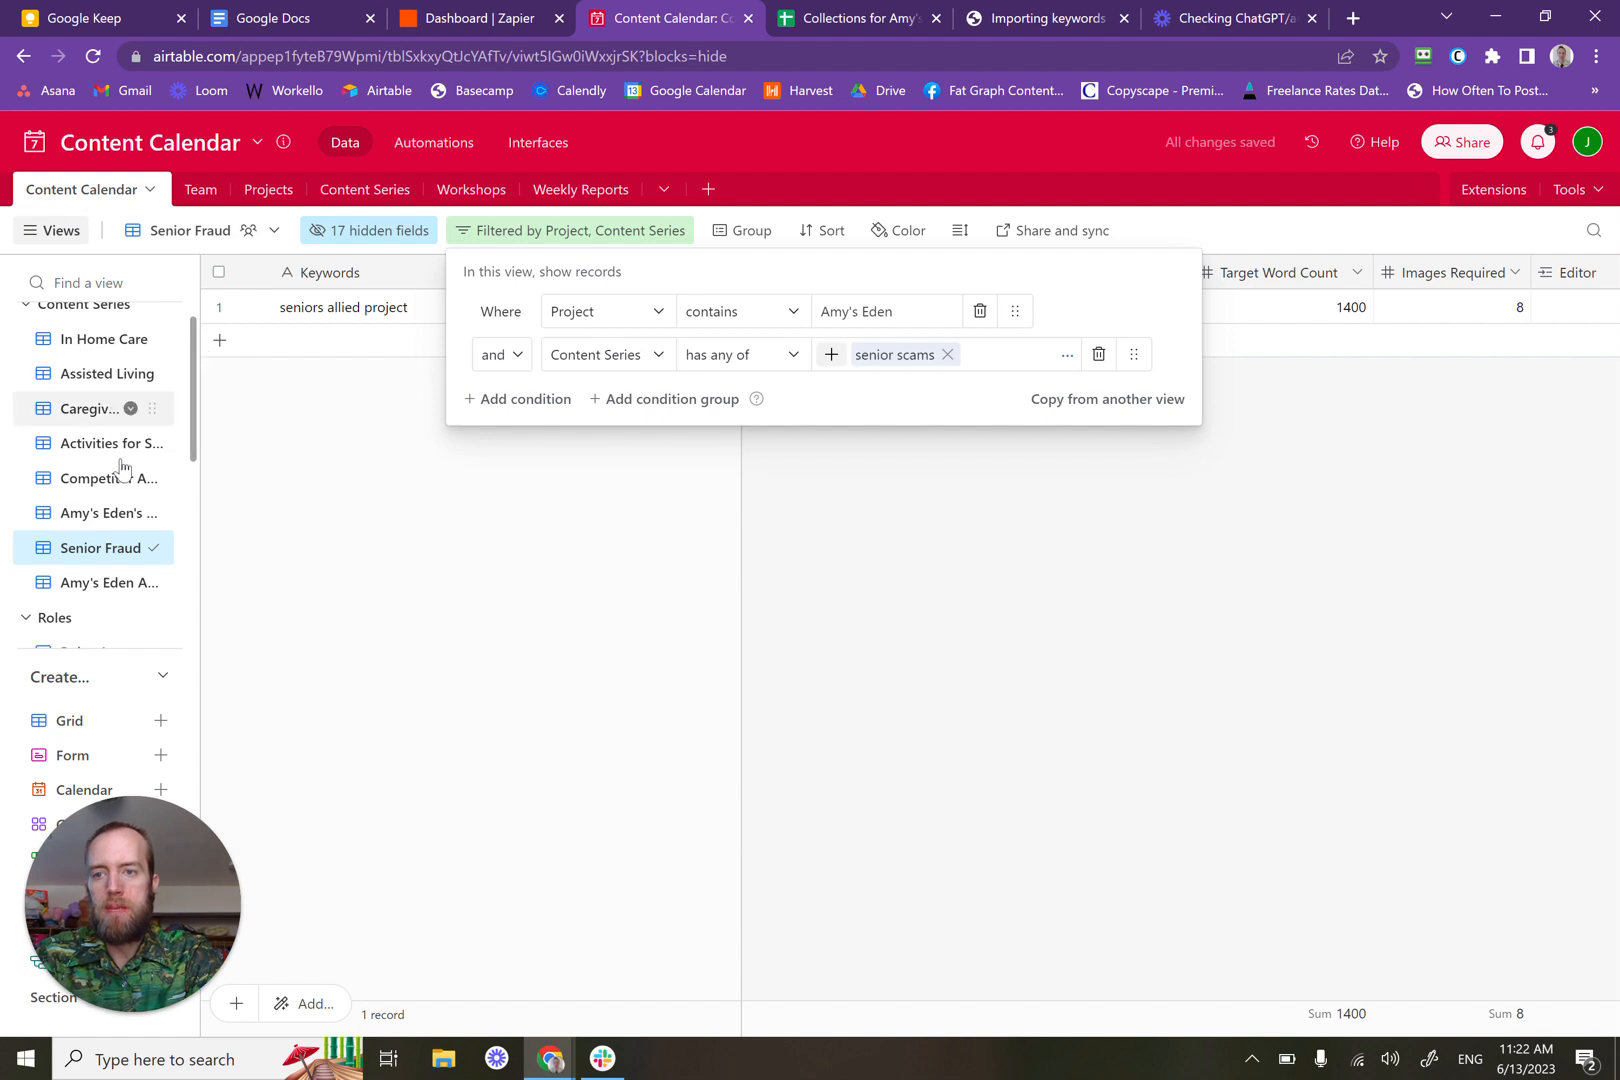
{"action": "left_click", "coordinate": [95, 555]}
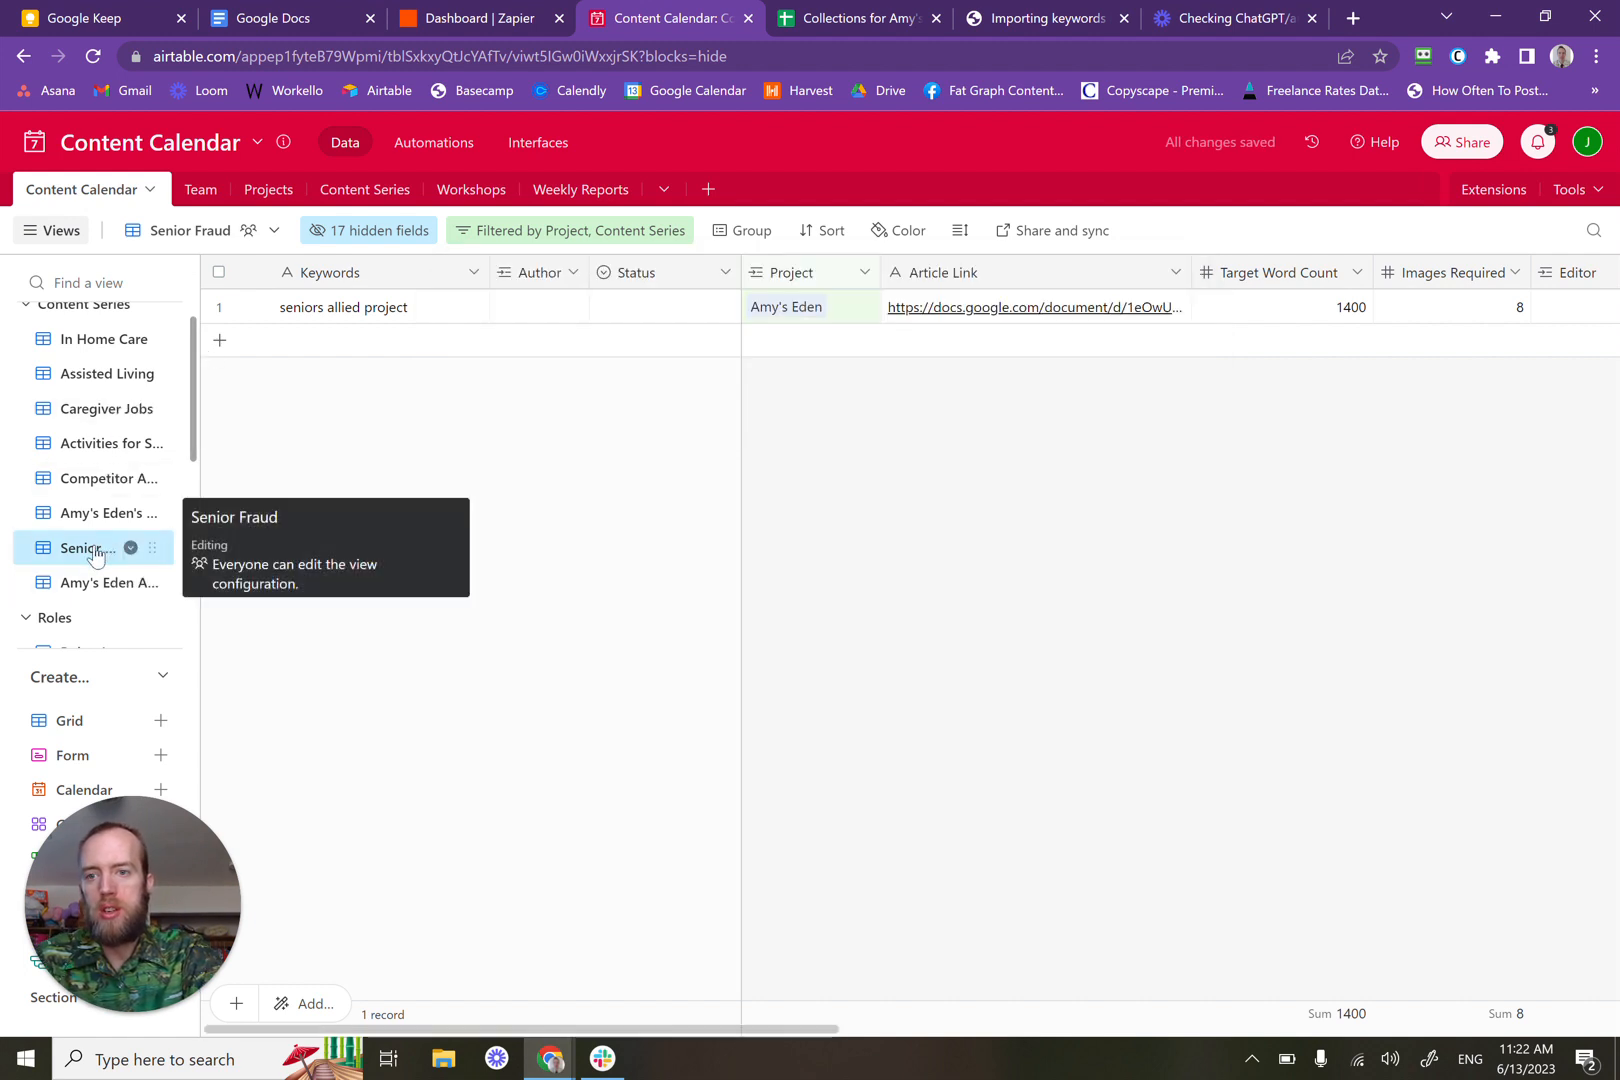
Step: Rename the Senior Fraud view as "Senior Scams"
{"action": "right_click", "coordinate": [95, 555]}
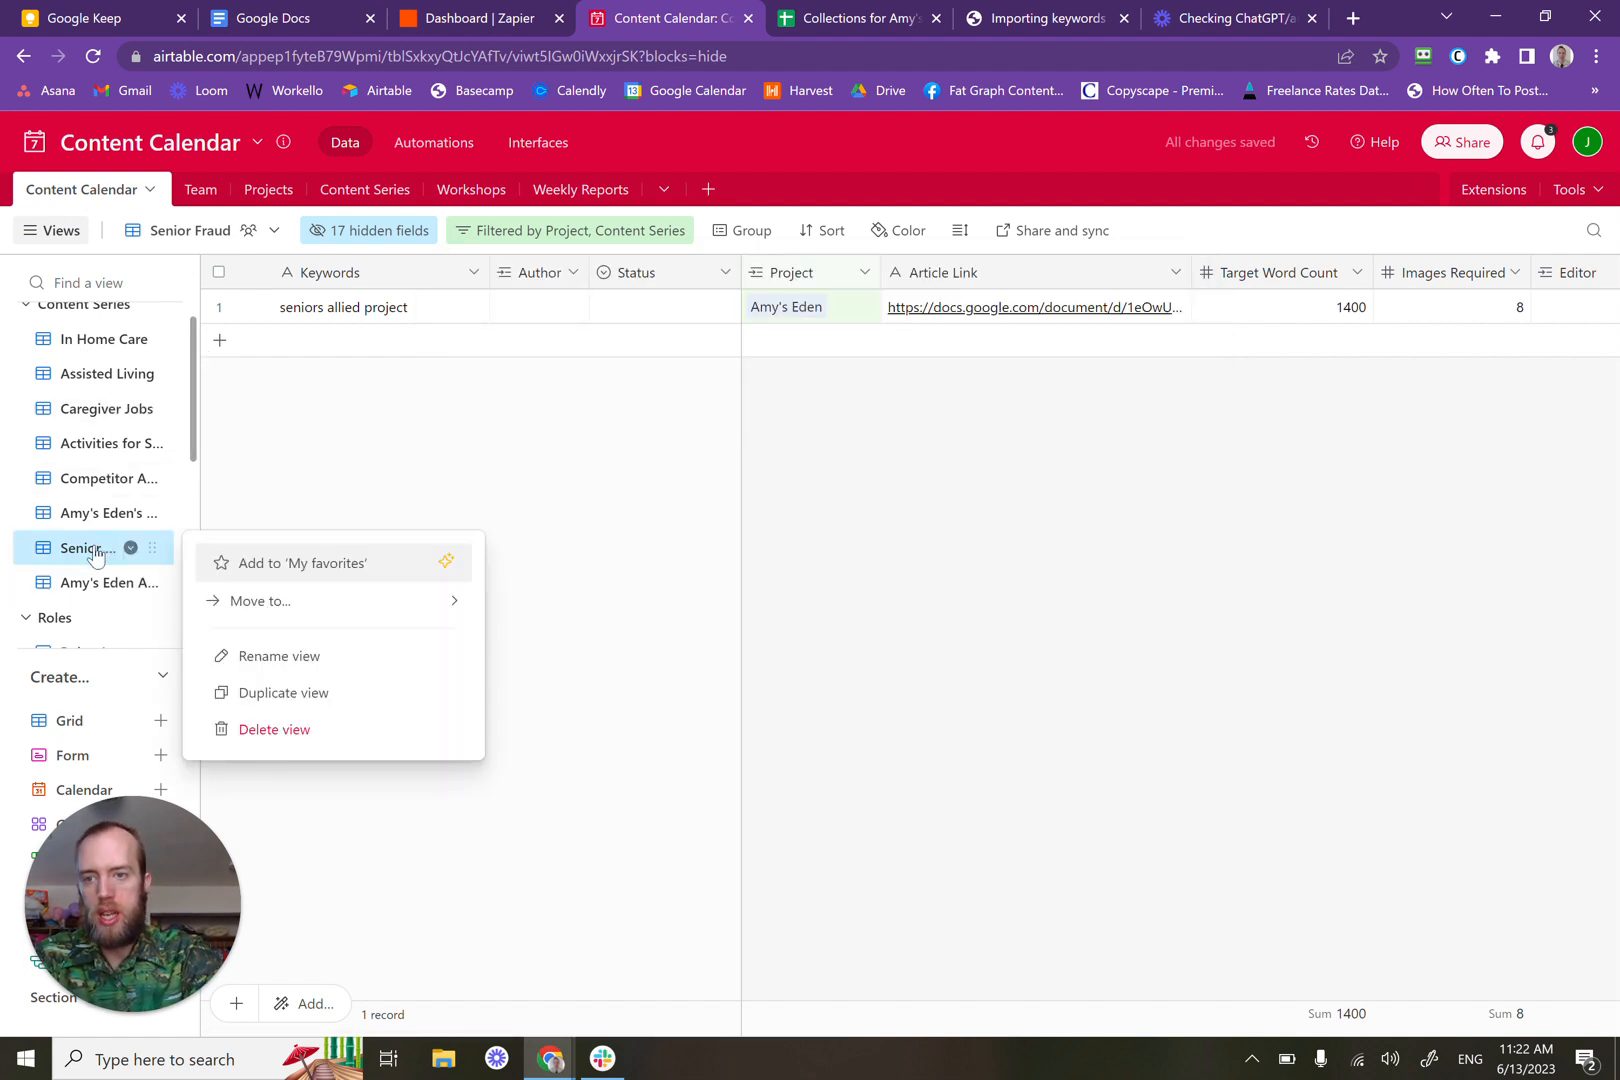
{"action": "left_click", "coordinate": [278, 656]}
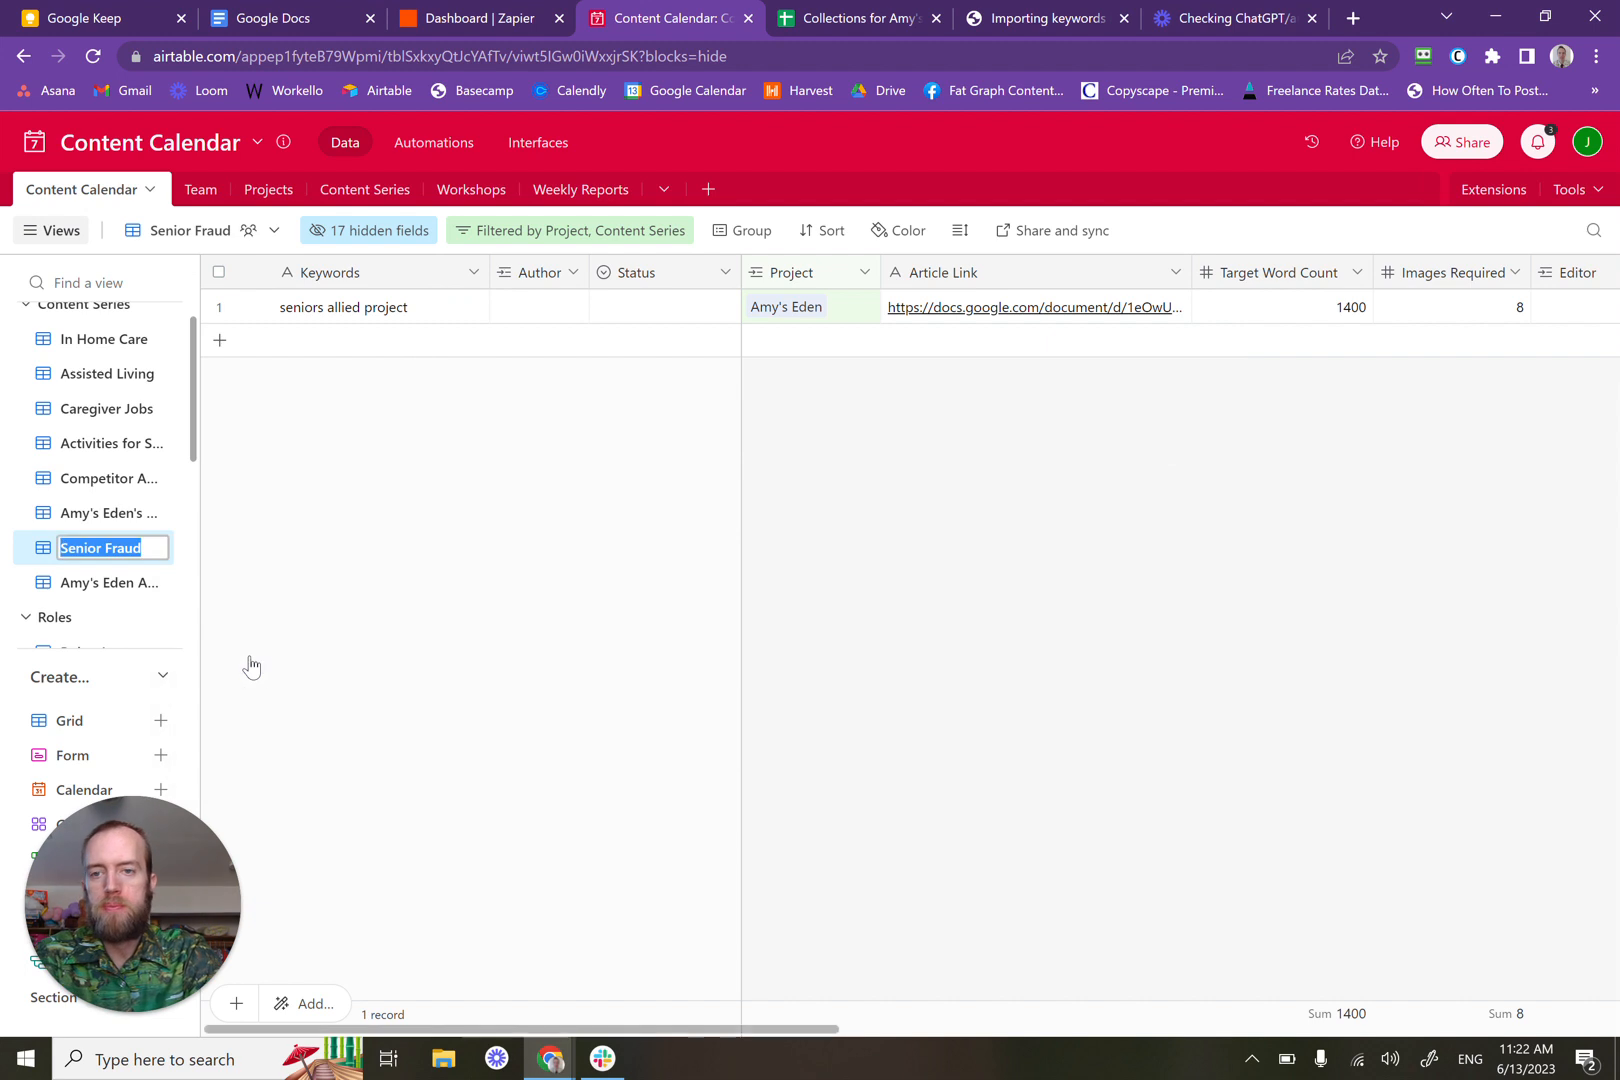
{"action": "left_click", "coordinate": [152, 543]}
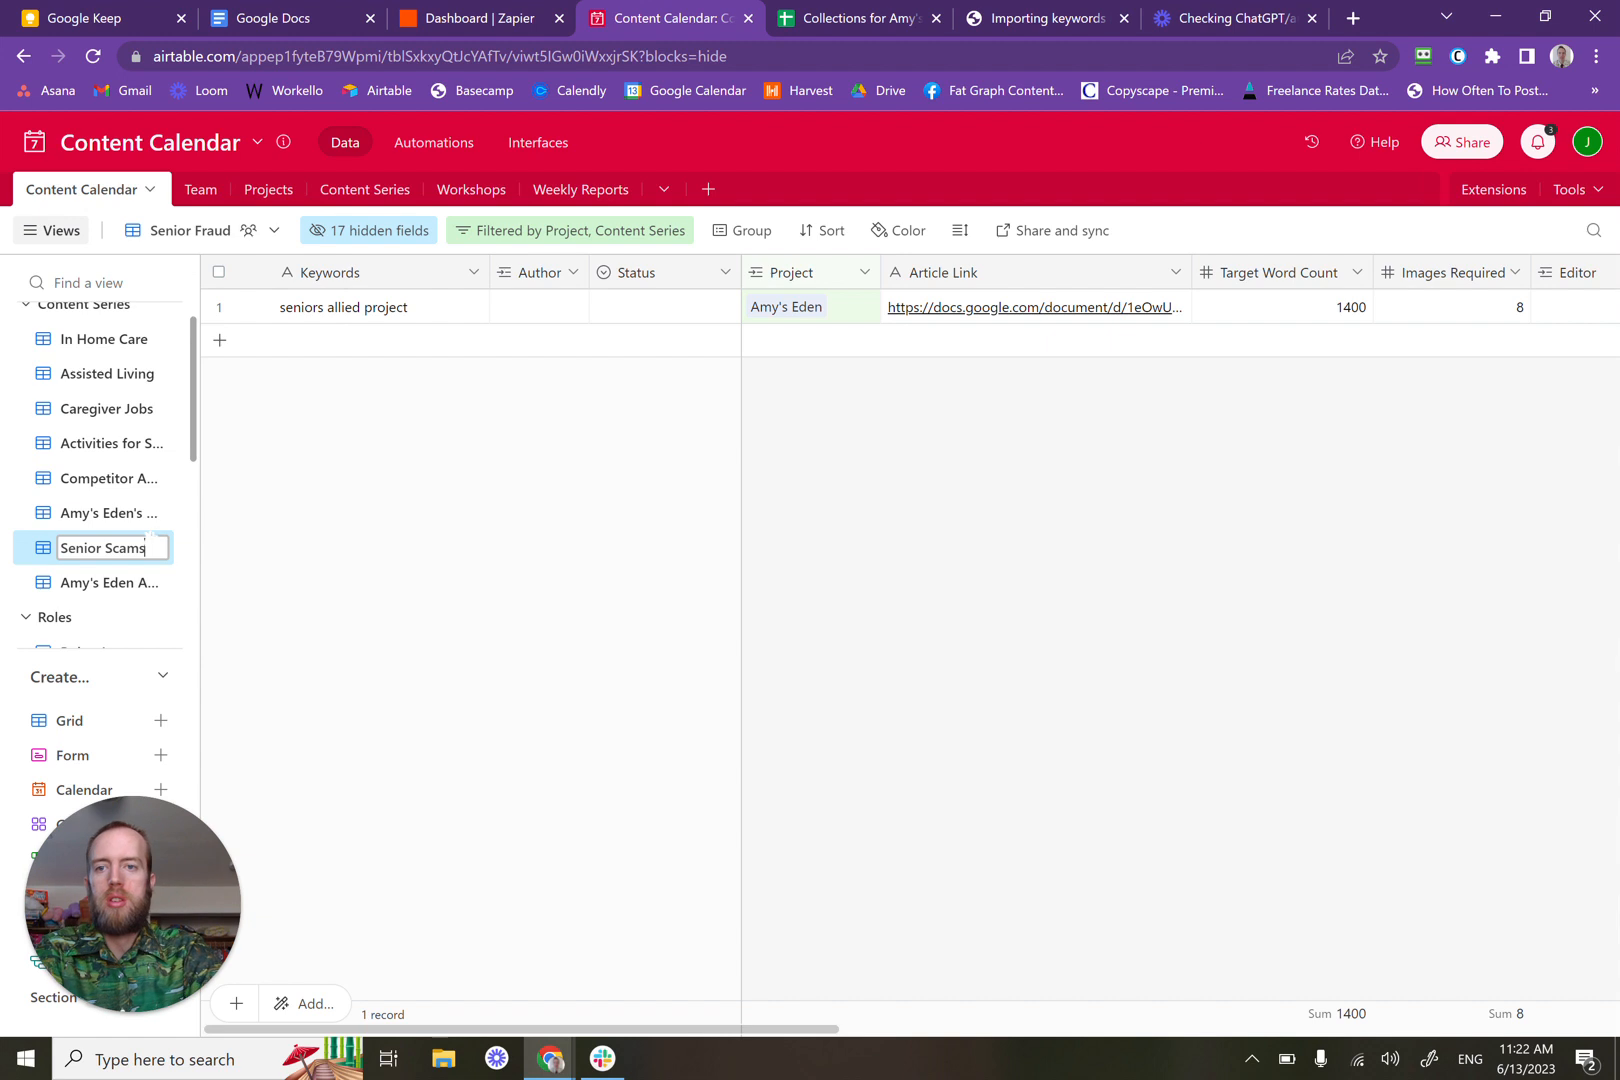
{"action": "key", "text": "Return"}
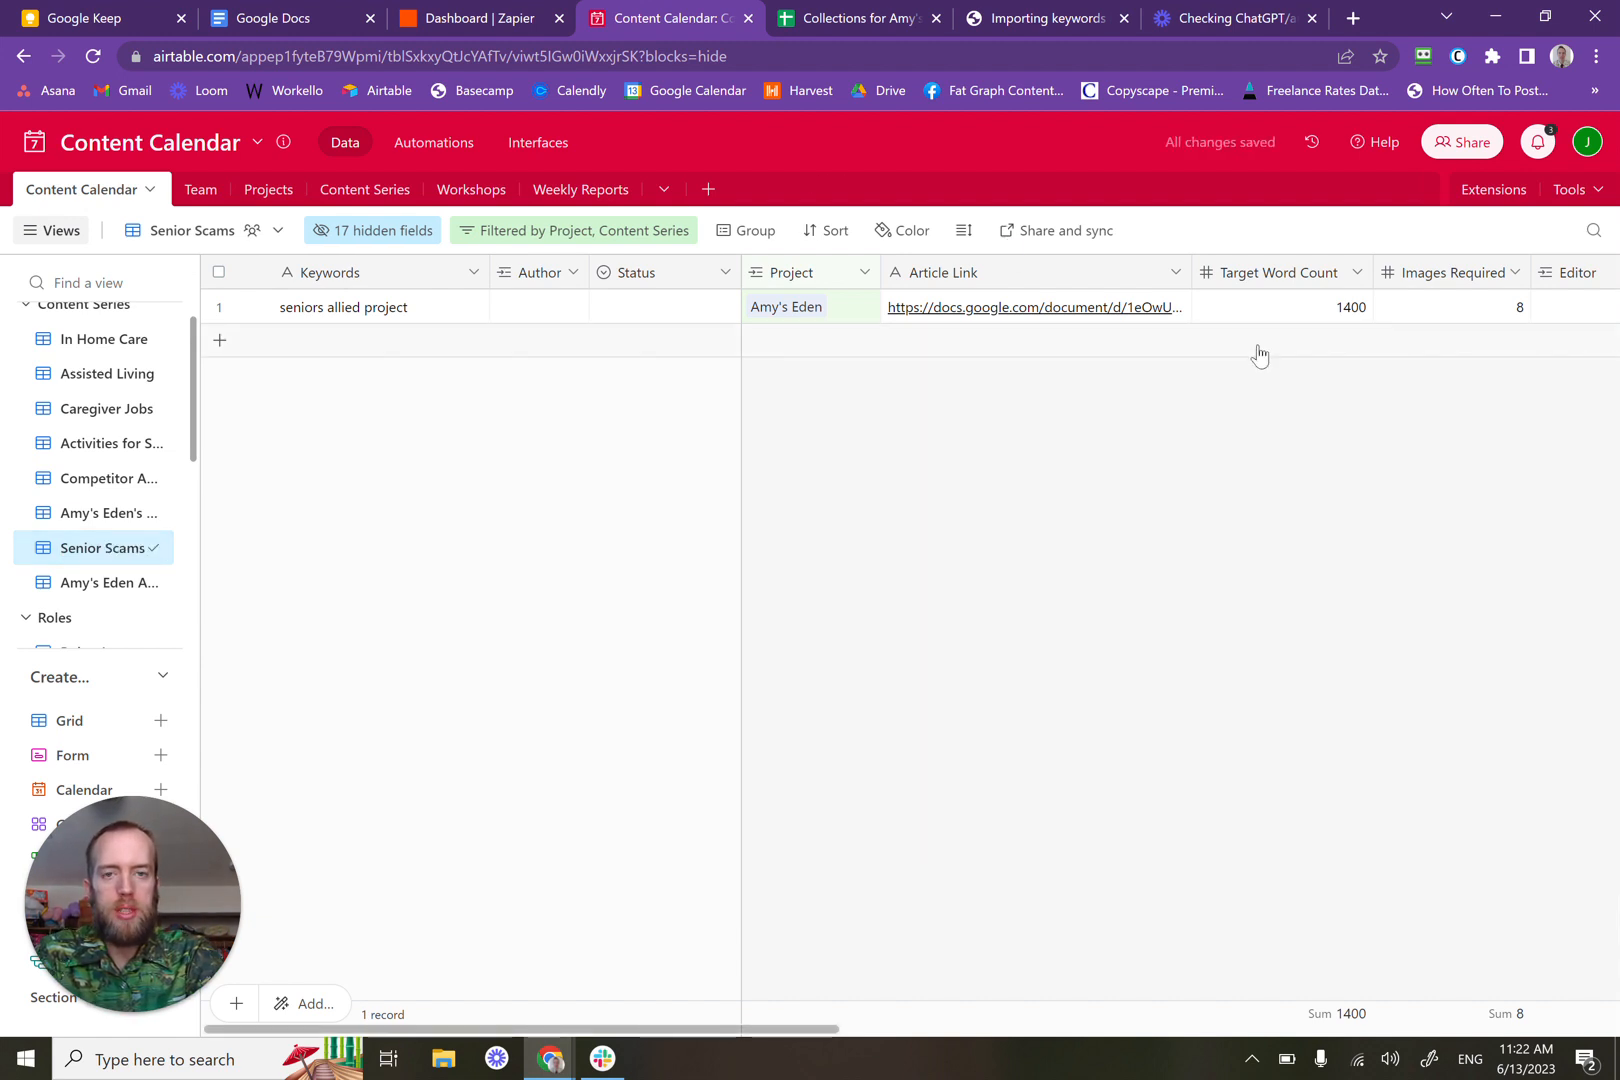
Step: Remove senior scams from the Content Series field of the seniors allied project record and restore it
{"action": "scroll", "coordinate": [1258, 350], "scroll_direction": "right", "scroll_amount": 5}
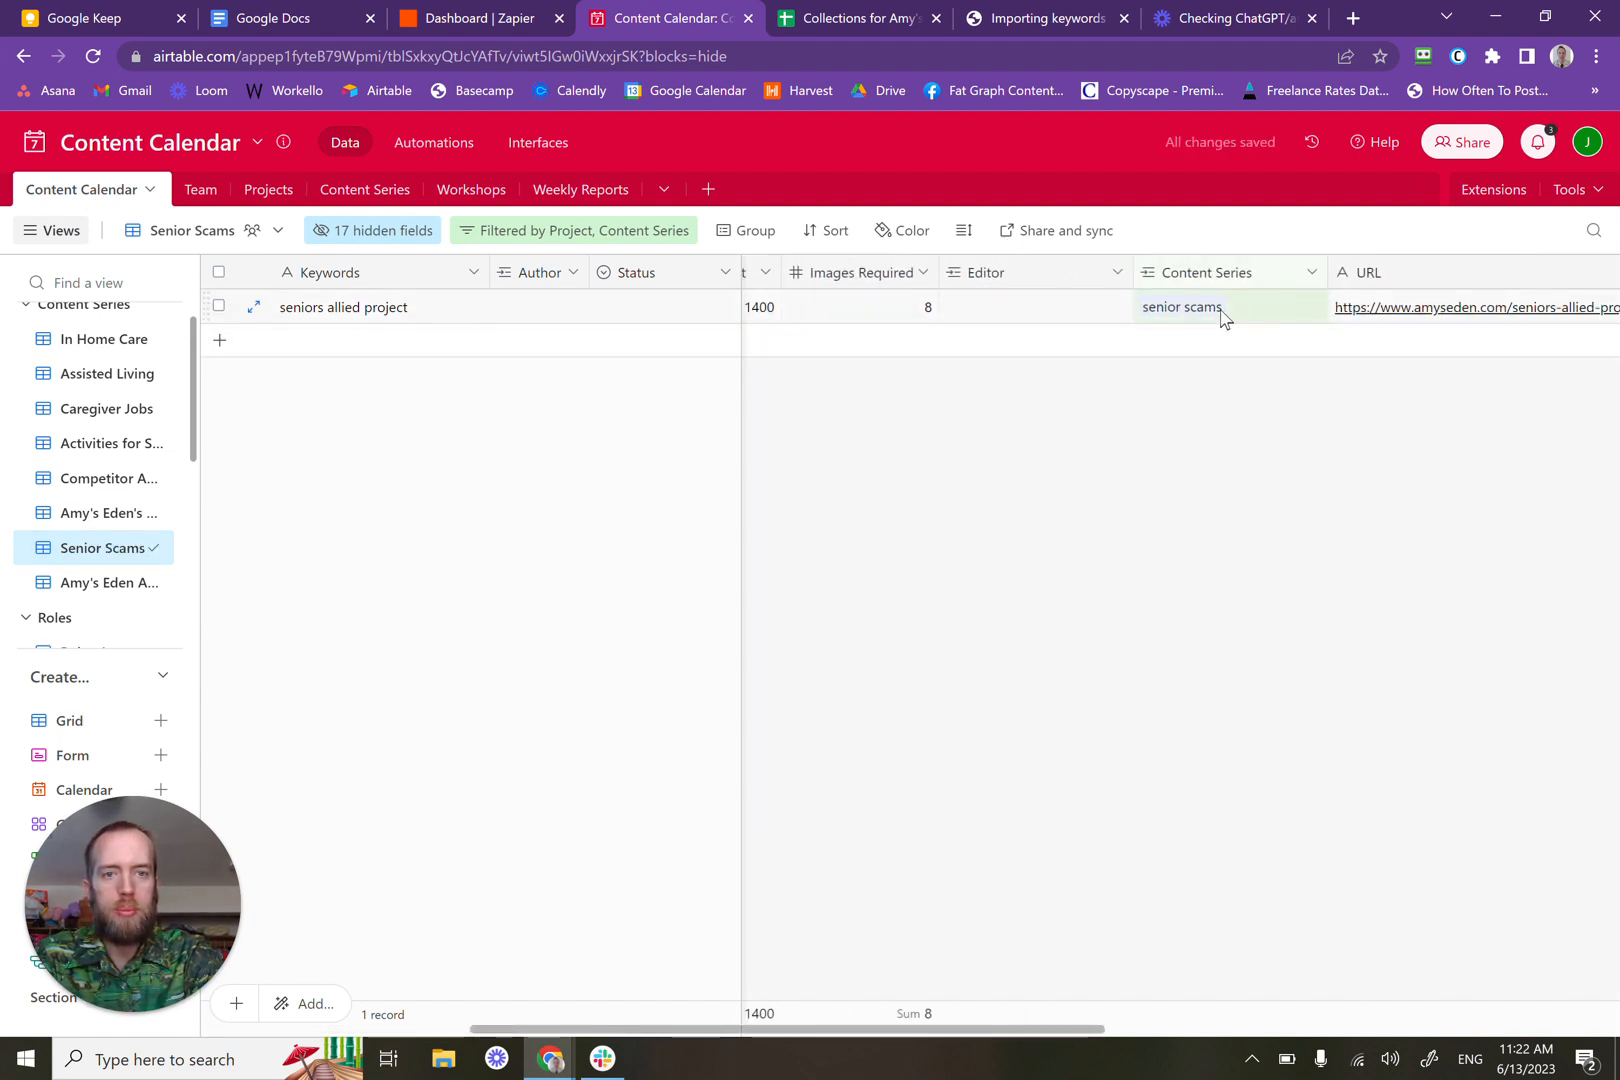
{"action": "left_click", "coordinate": [1222, 314]}
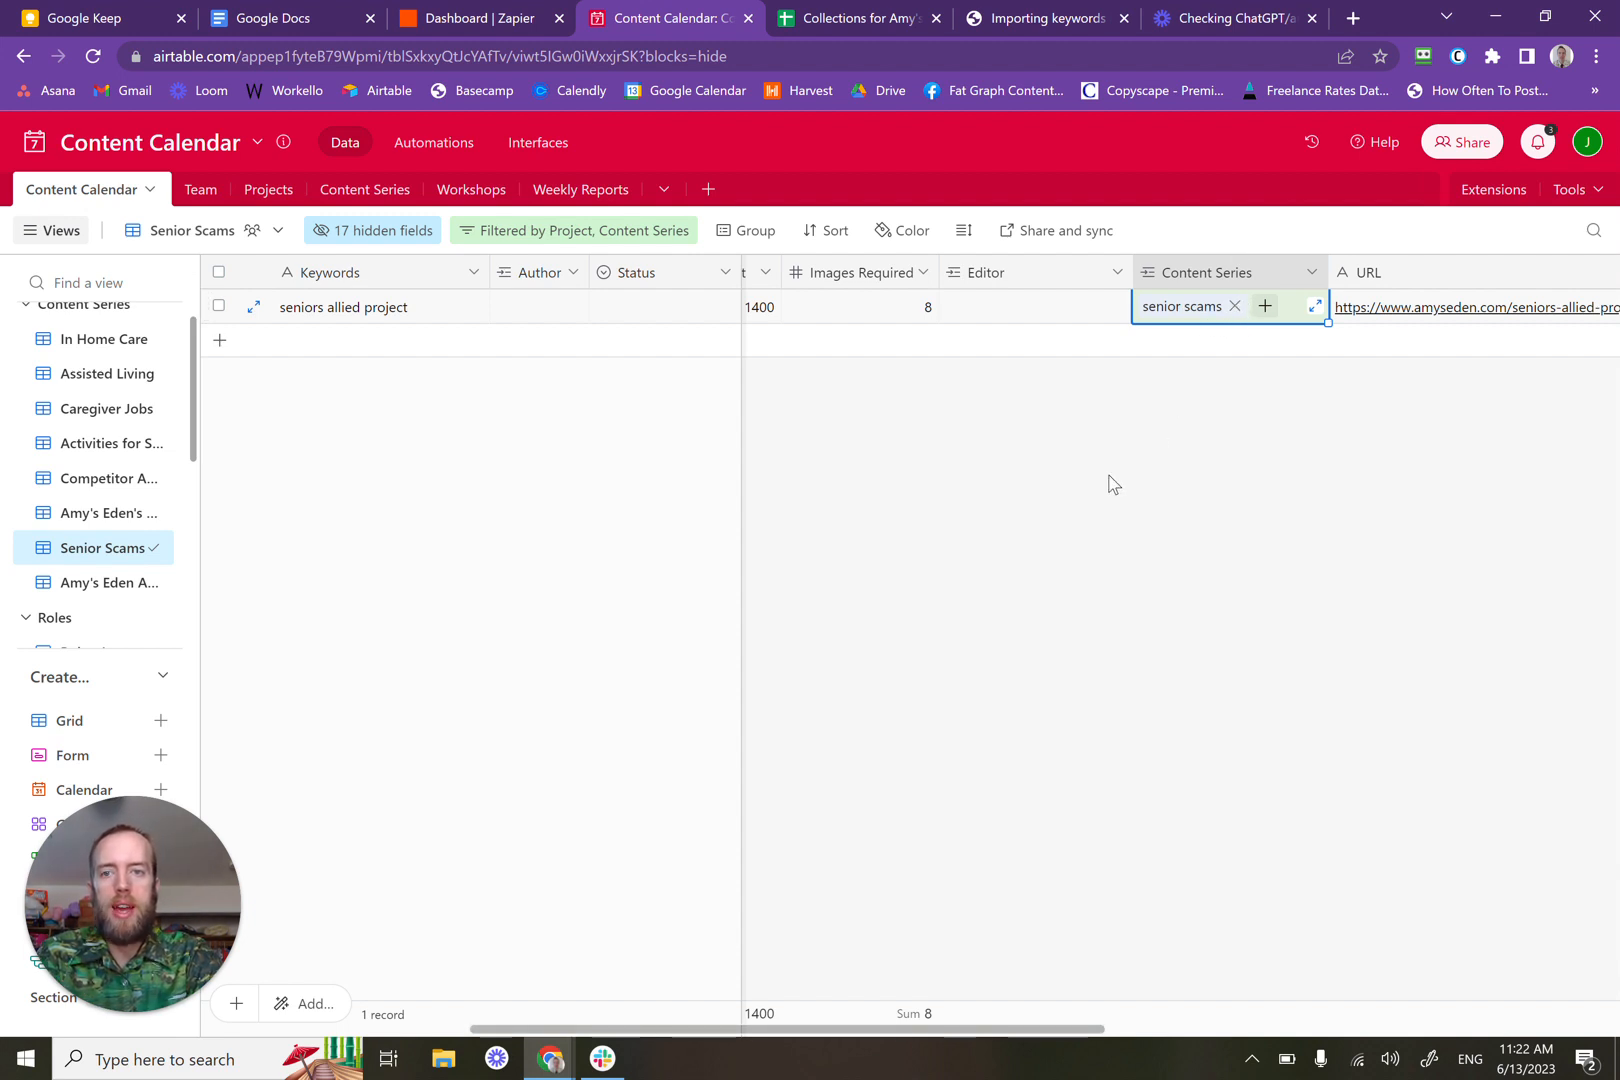
{"action": "left_click", "coordinate": [1236, 306]}
{"action": "scroll", "coordinate": [852, 501], "scroll_direction": "left", "scroll_amount": 5}
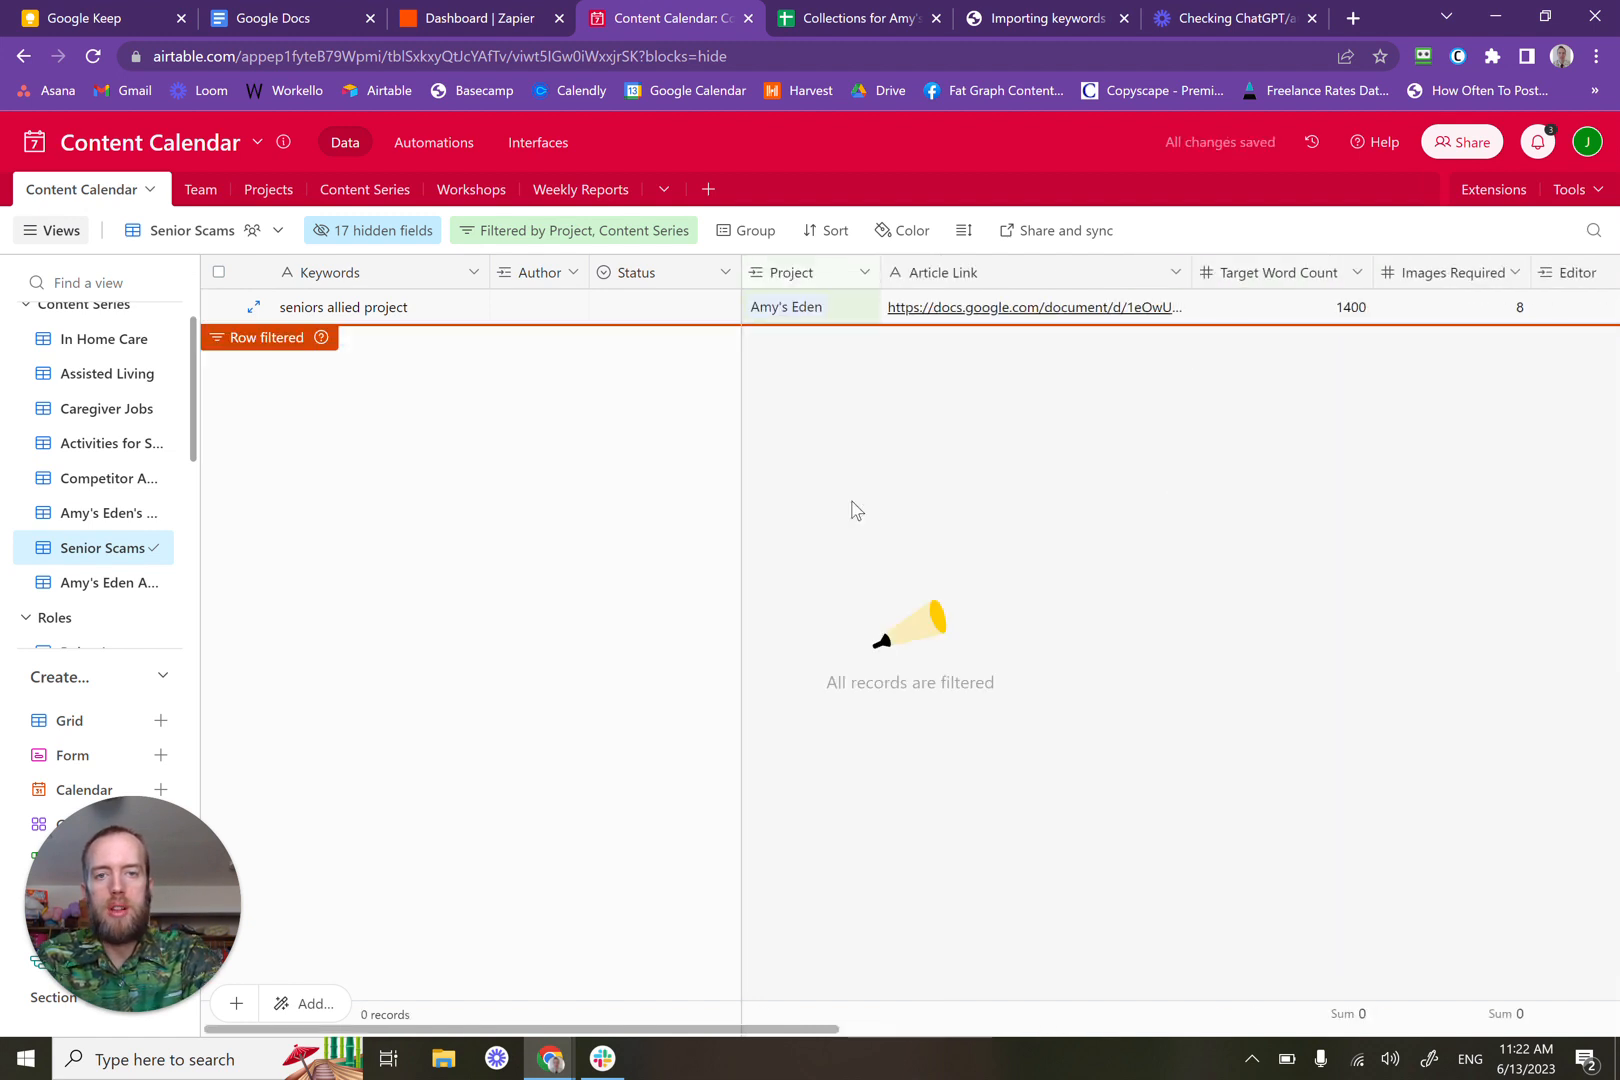
{"action": "scroll", "coordinate": [852, 501], "scroll_direction": "right", "scroll_amount": 3}
{"action": "scroll", "coordinate": [852, 501], "scroll_direction": "left", "scroll_amount": 3}
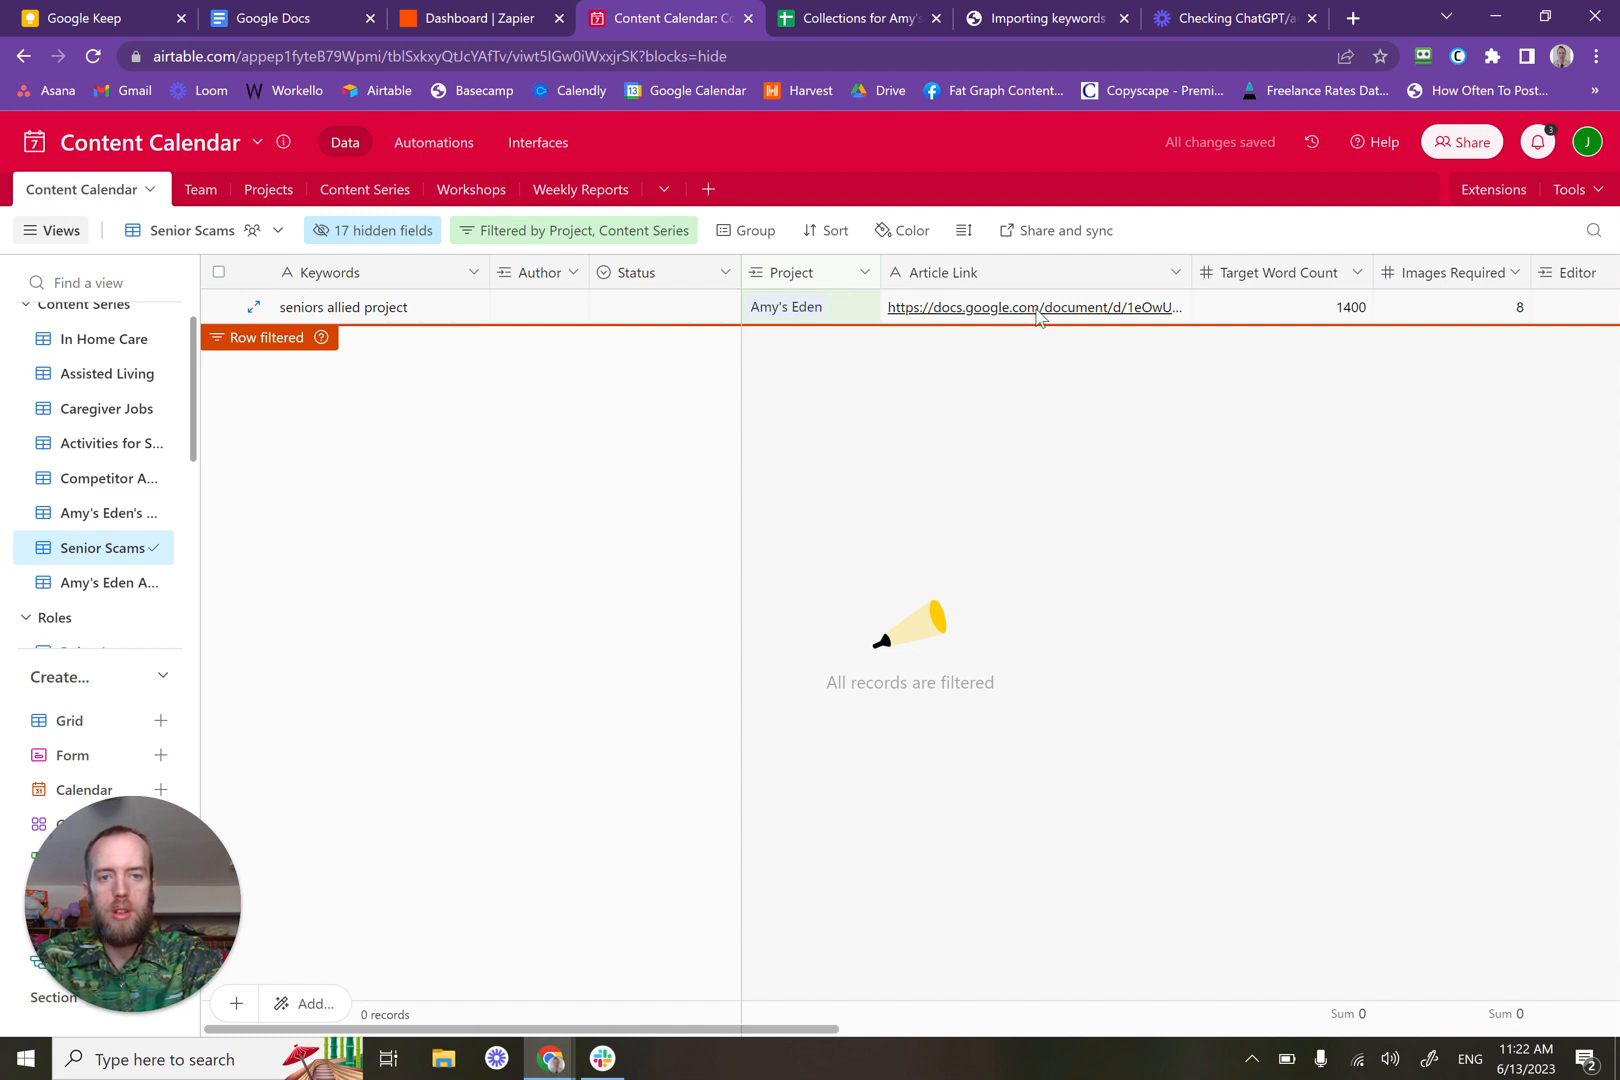
{"action": "scroll", "coordinate": [1220, 302], "scroll_direction": "right", "scroll_amount": 5}
{"action": "left_click", "coordinate": [1222, 304]}
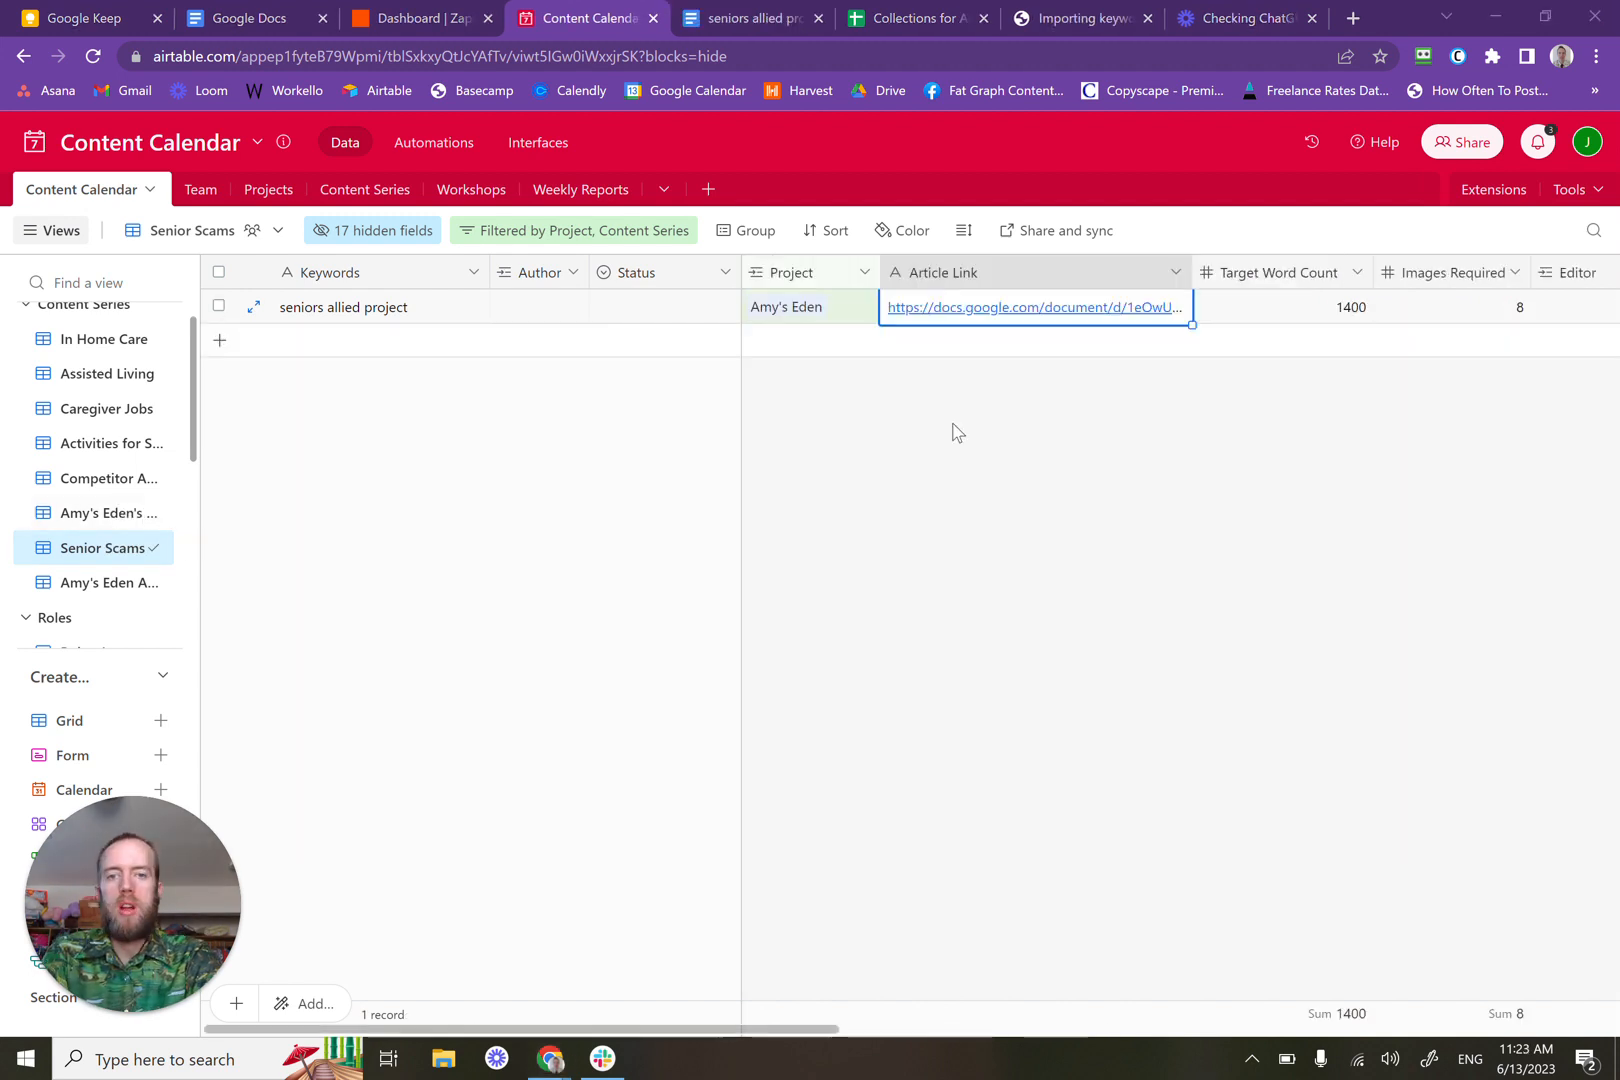
Step: Look through the seniors allied project record's fields, from Article Link across Content Series and Page Type to Volume
{"action": "scroll", "coordinate": [1262, 449], "scroll_direction": "right", "scroll_amount": 4}
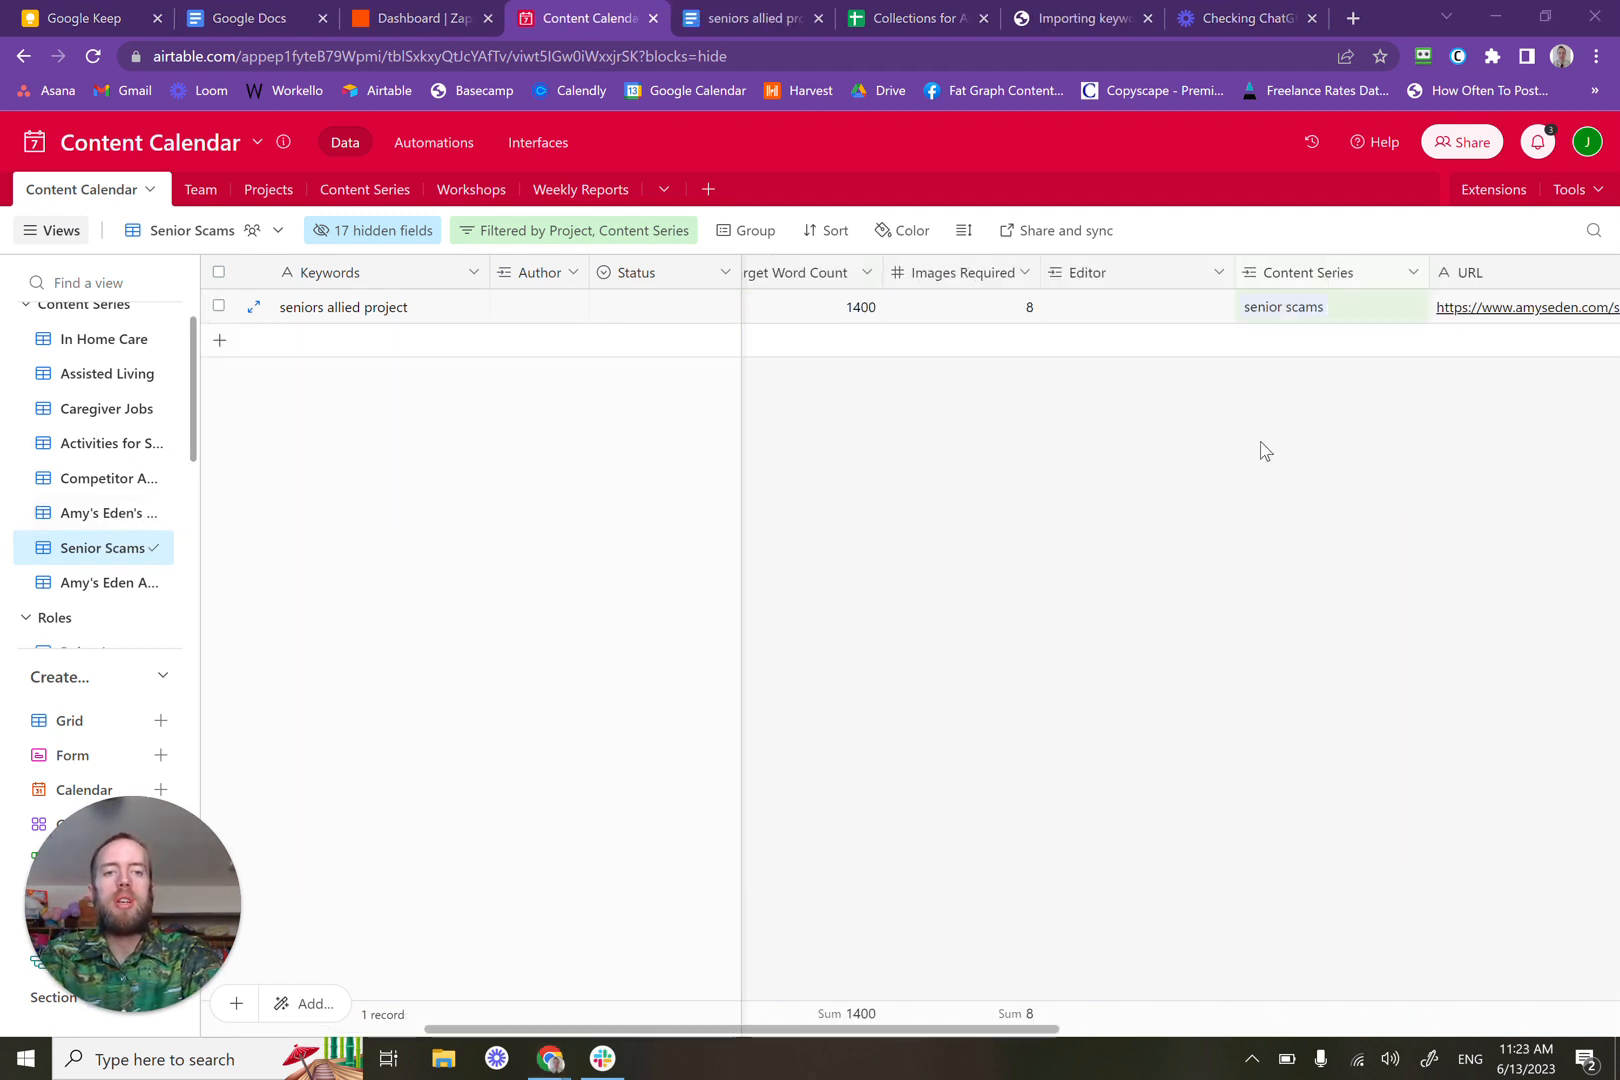
{"action": "scroll", "coordinate": [1262, 449], "scroll_direction": "right", "scroll_amount": 7}
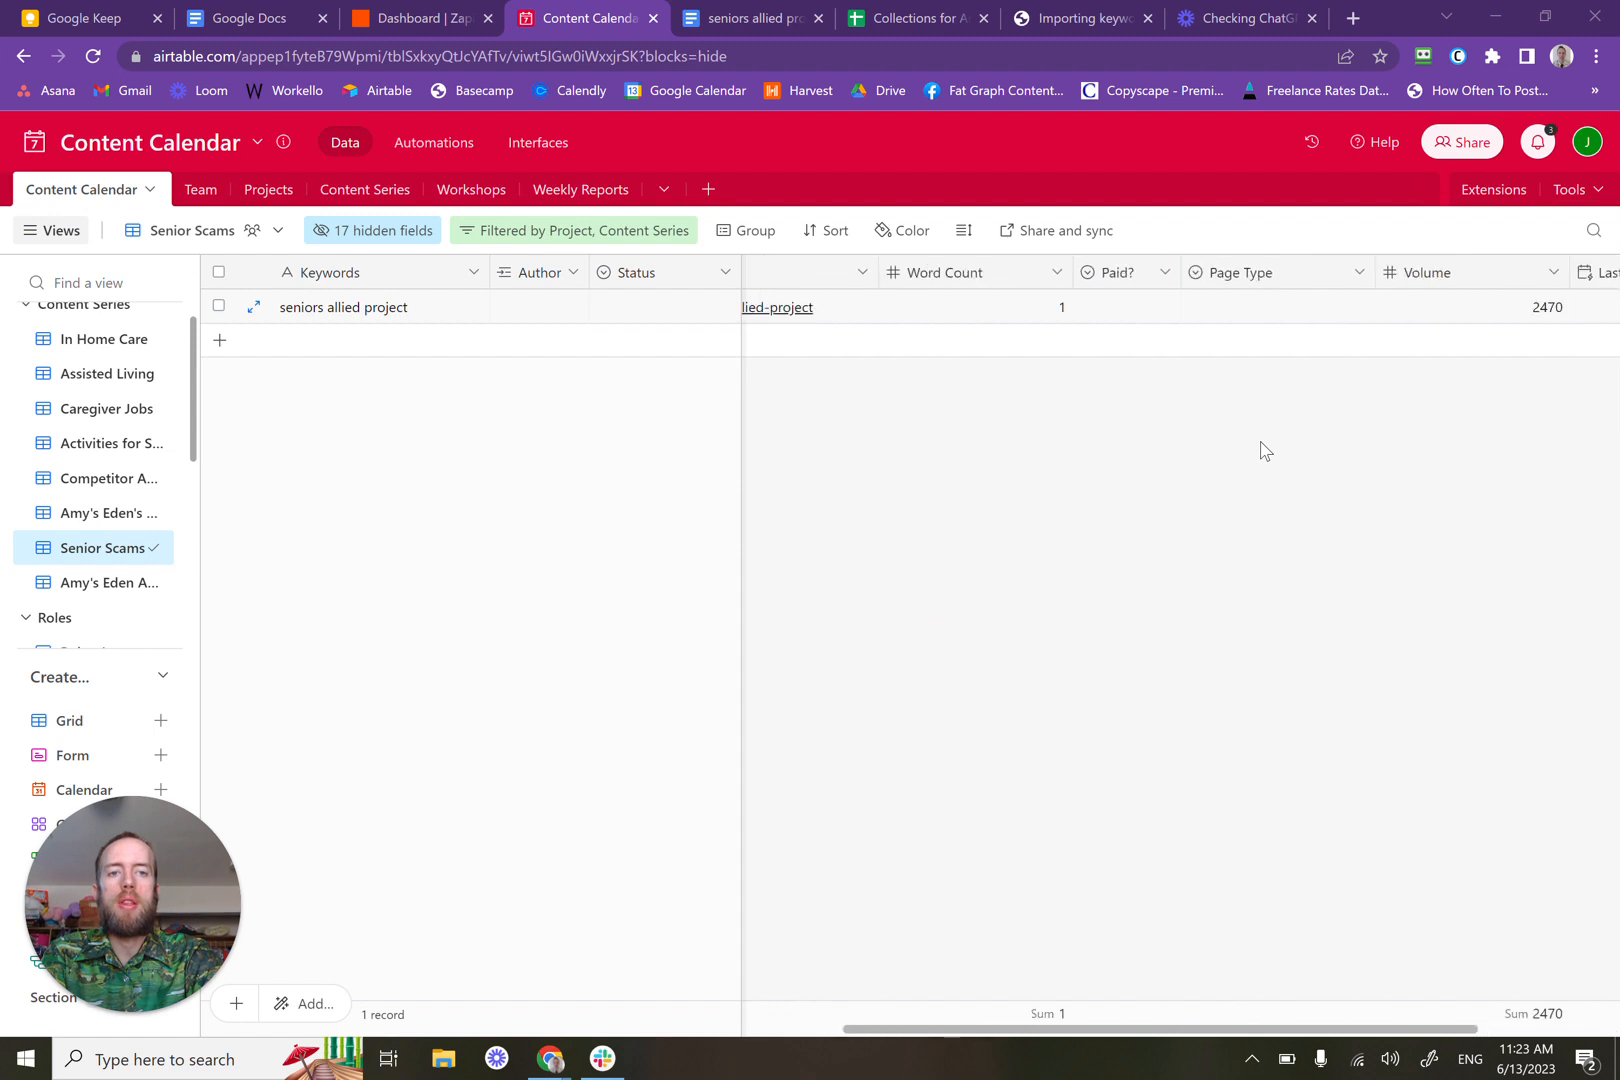
{"action": "scroll", "coordinate": [1262, 449], "scroll_direction": "left", "scroll_amount": 10}
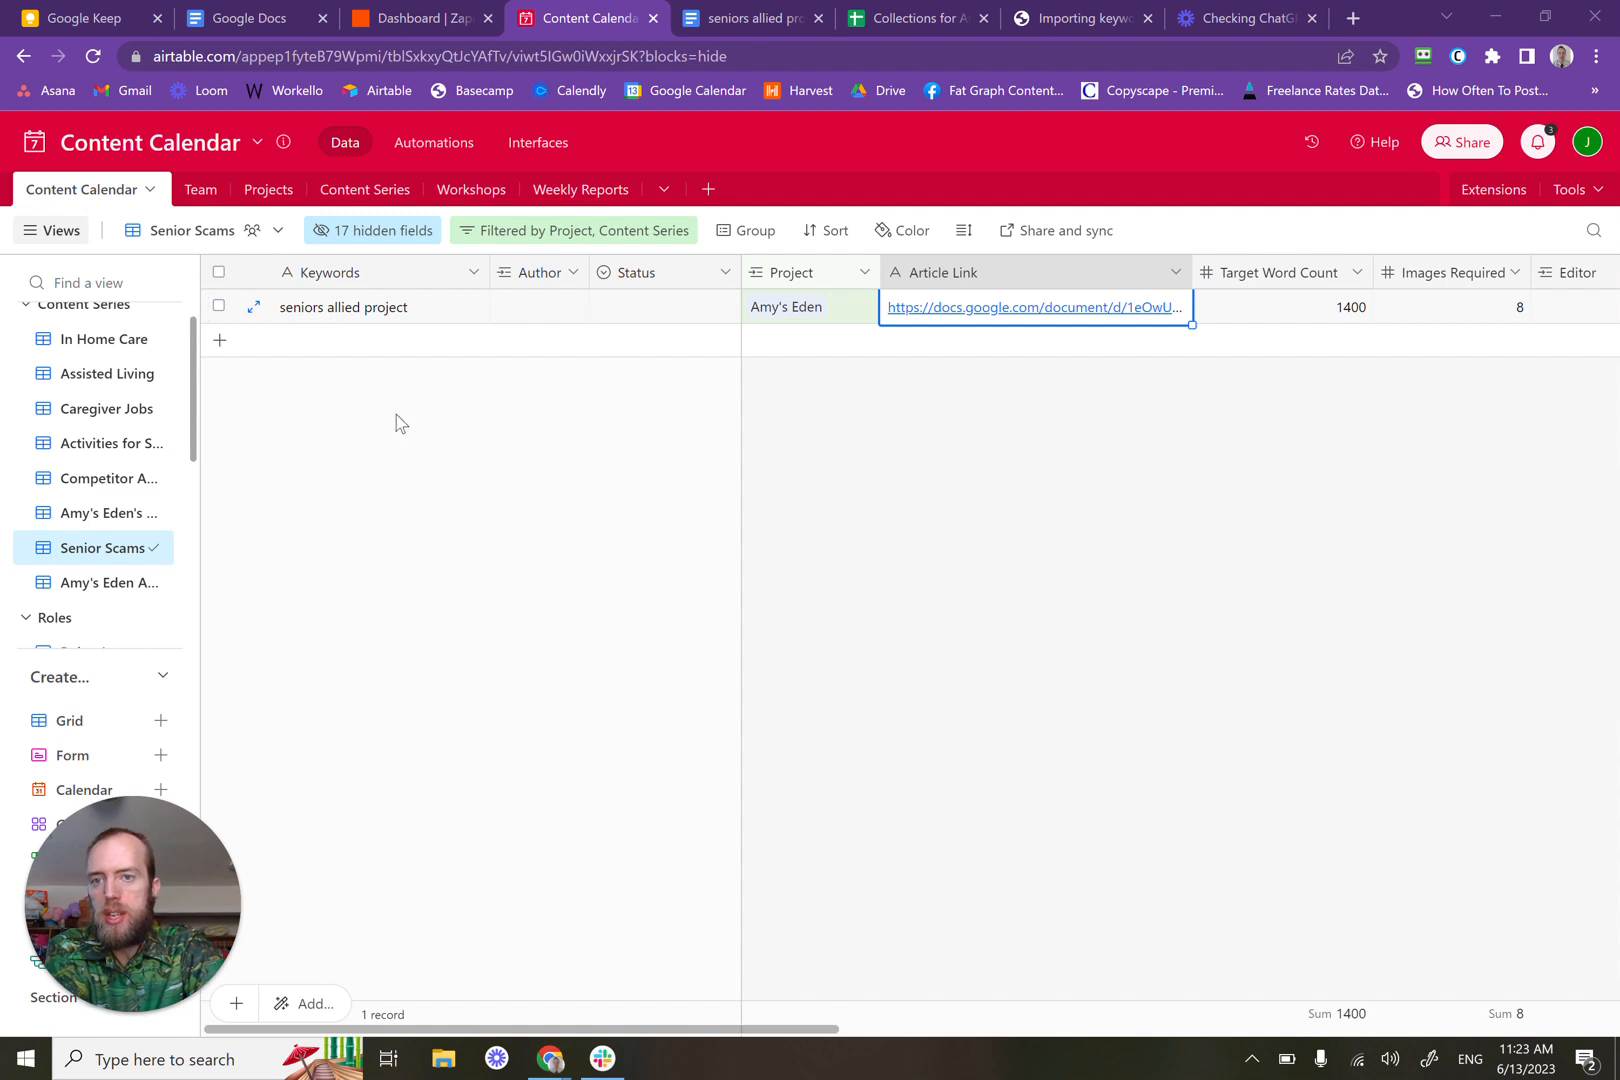
Step: Check the 6/13/23 note about creating a new content series in Google Keep, and return to the Content Calendar in Airtable
{"action": "scroll", "coordinate": [127, 474], "scroll_direction": "down", "scroll_amount": 2}
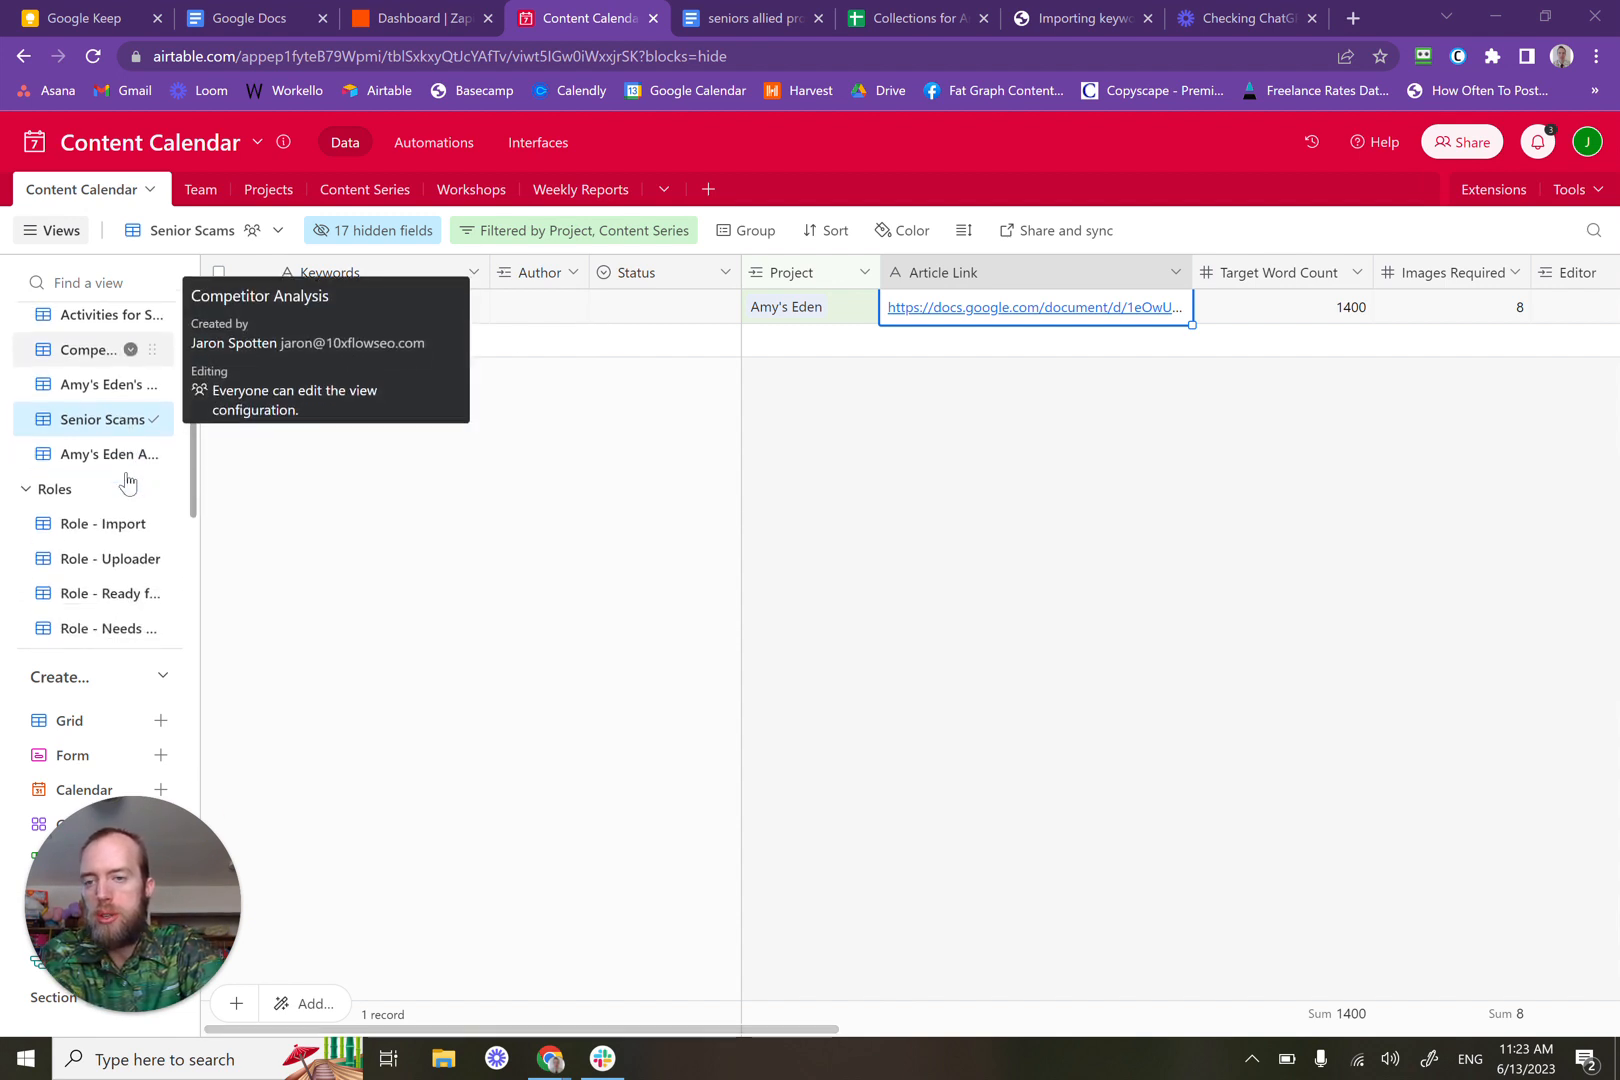
{"action": "scroll", "coordinate": [127, 483], "scroll_direction": "down", "scroll_amount": 1}
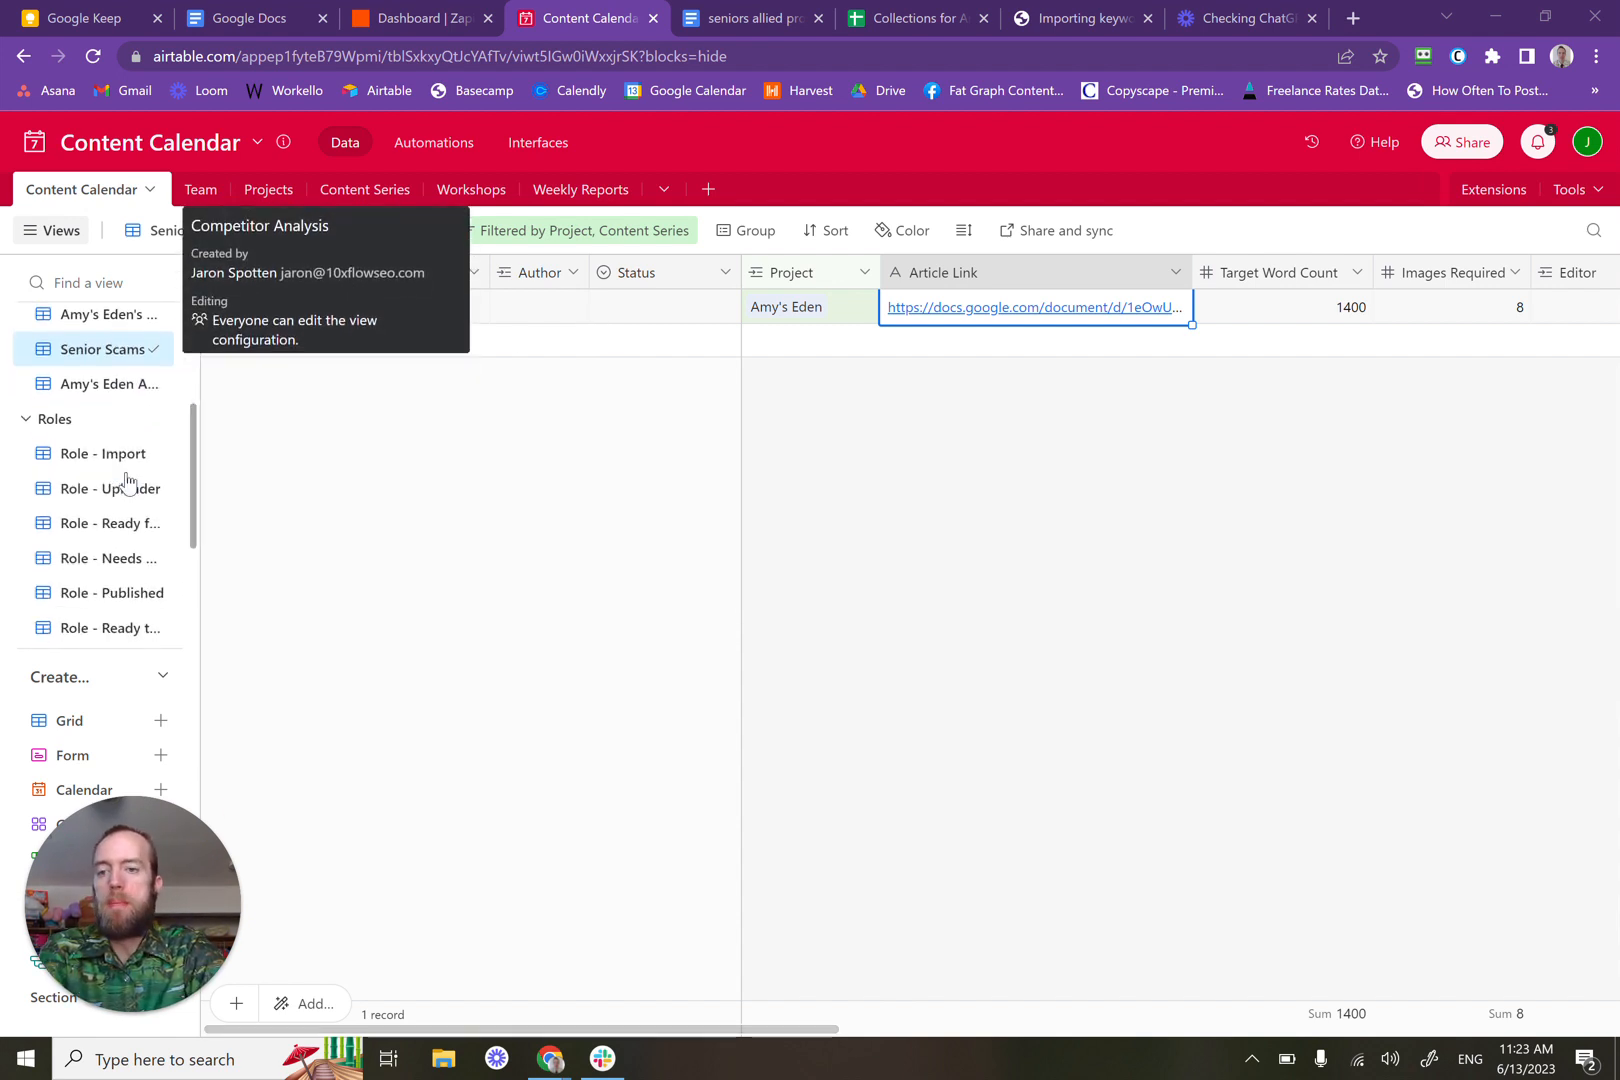
{"action": "left_click", "coordinate": [85, 18]}
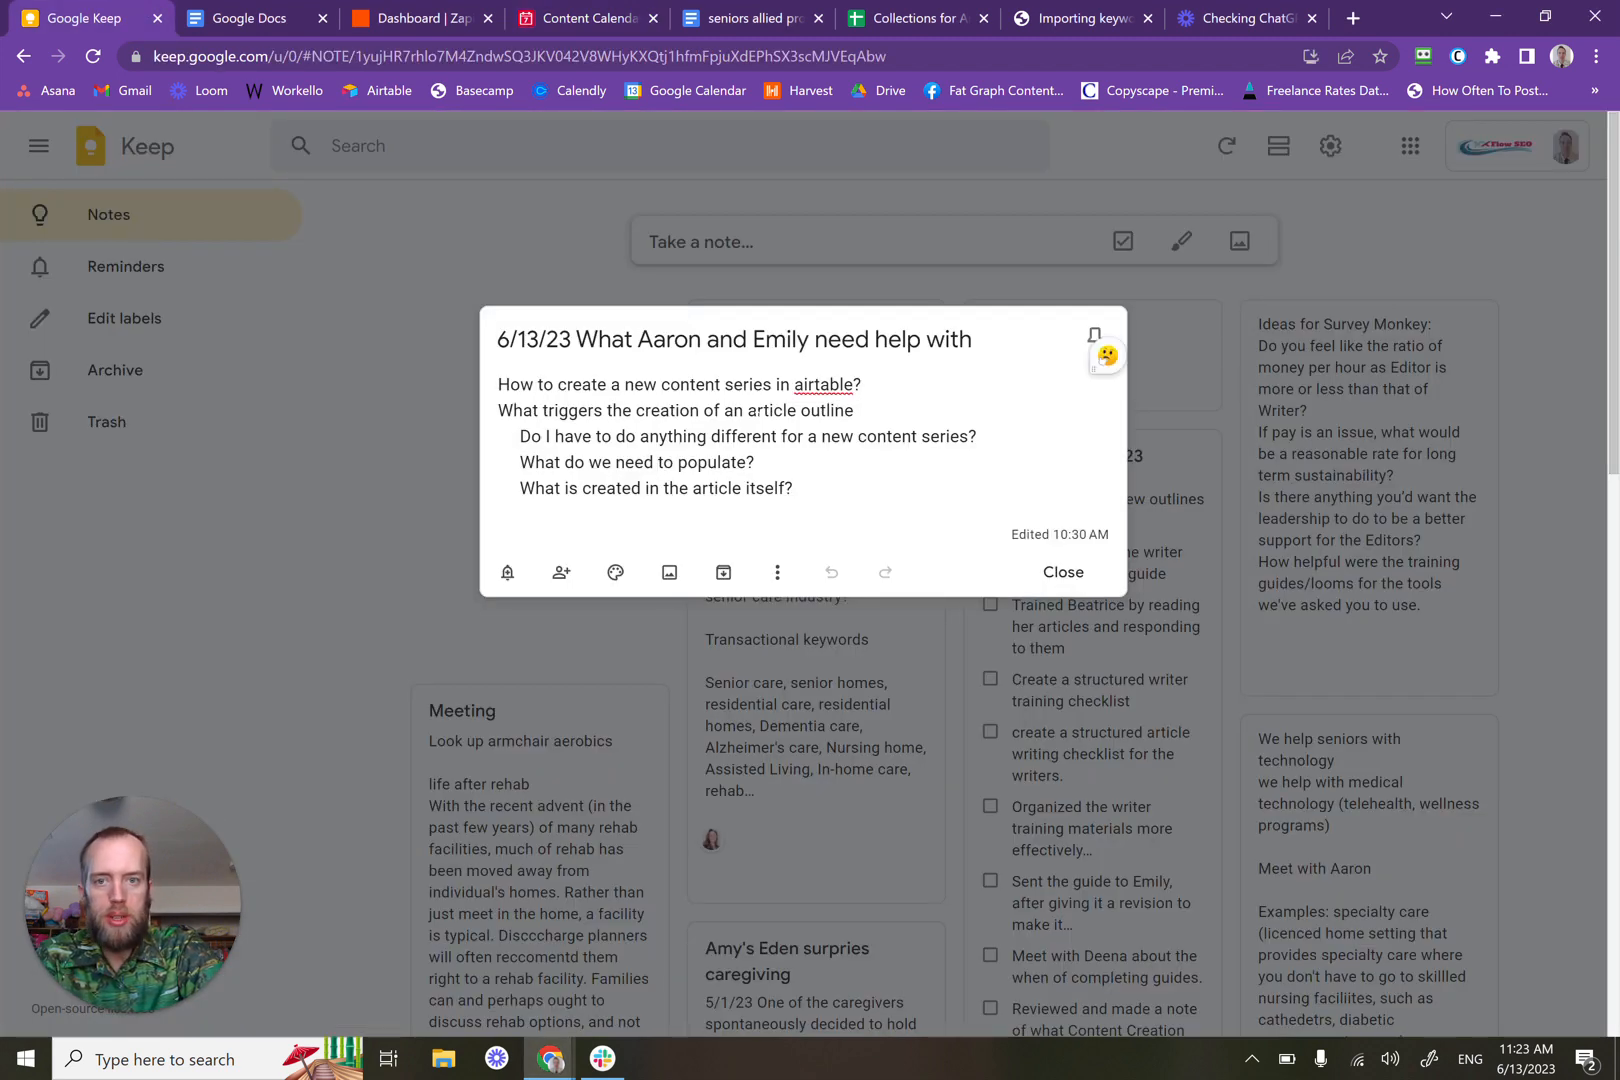
{"action": "left_click", "coordinate": [580, 12]}
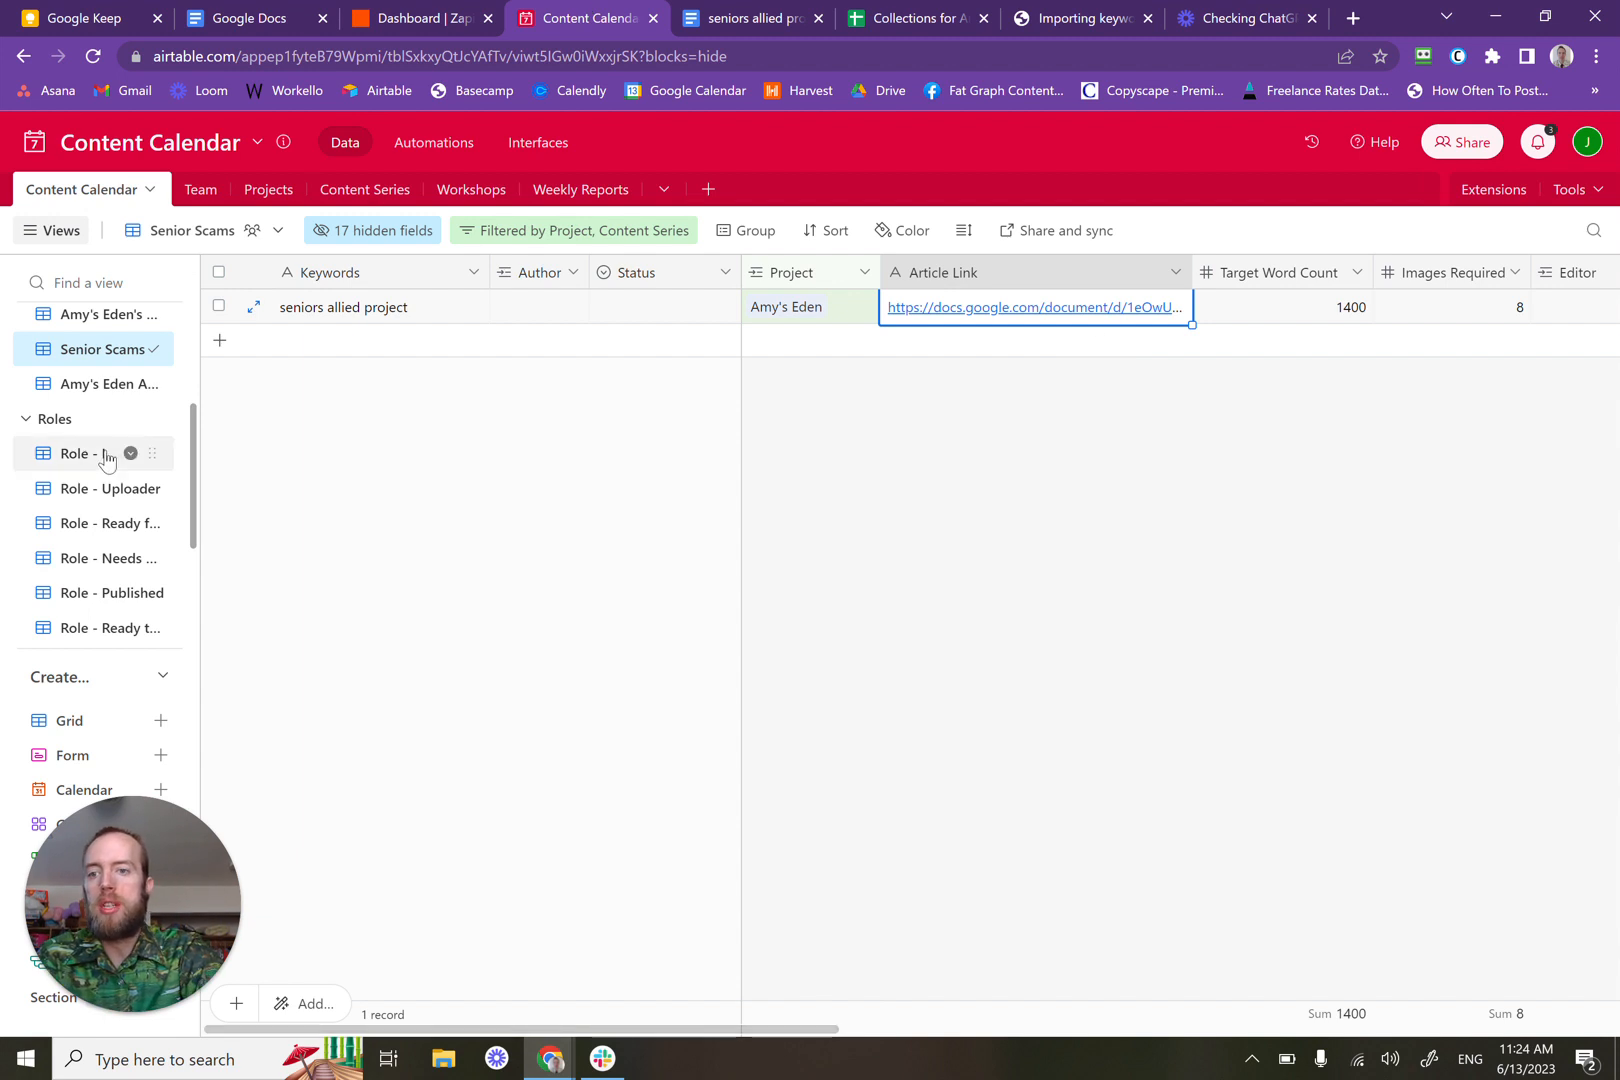
Step: Open the Role - Import view and examine the last article records across their fields, from Keywords to Article Link
{"action": "mouse_move", "coordinate": [57, 456]}
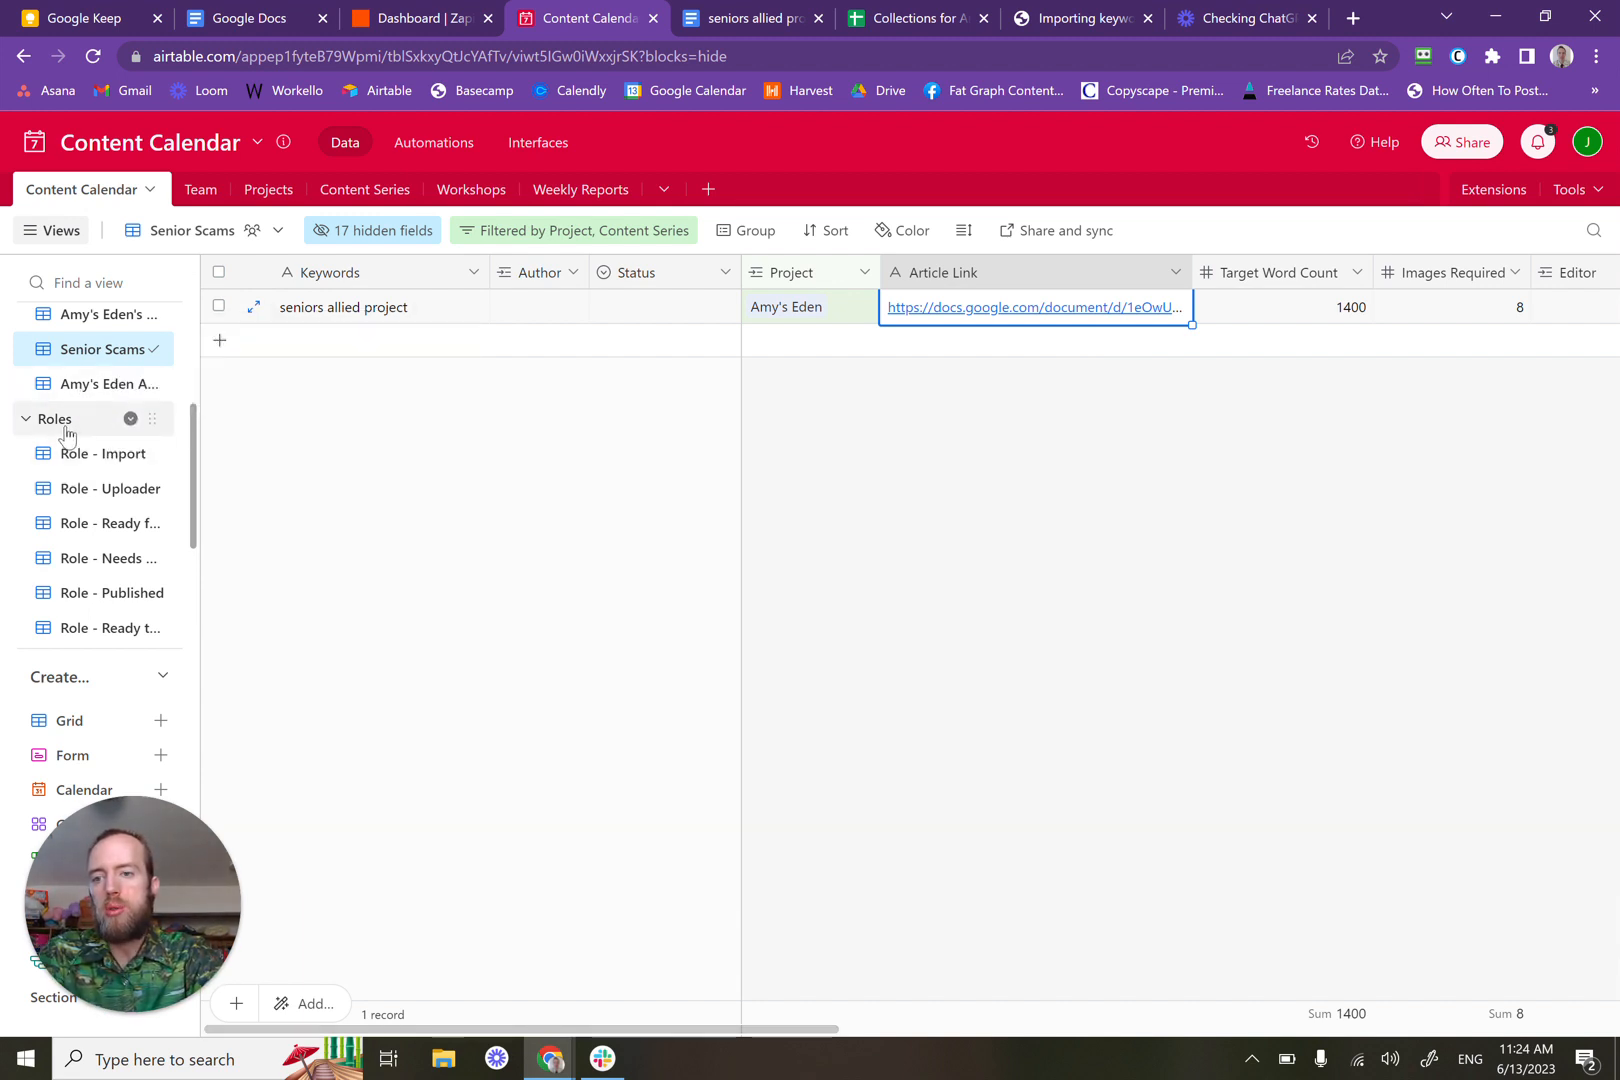
{"action": "left_click", "coordinate": [72, 458]}
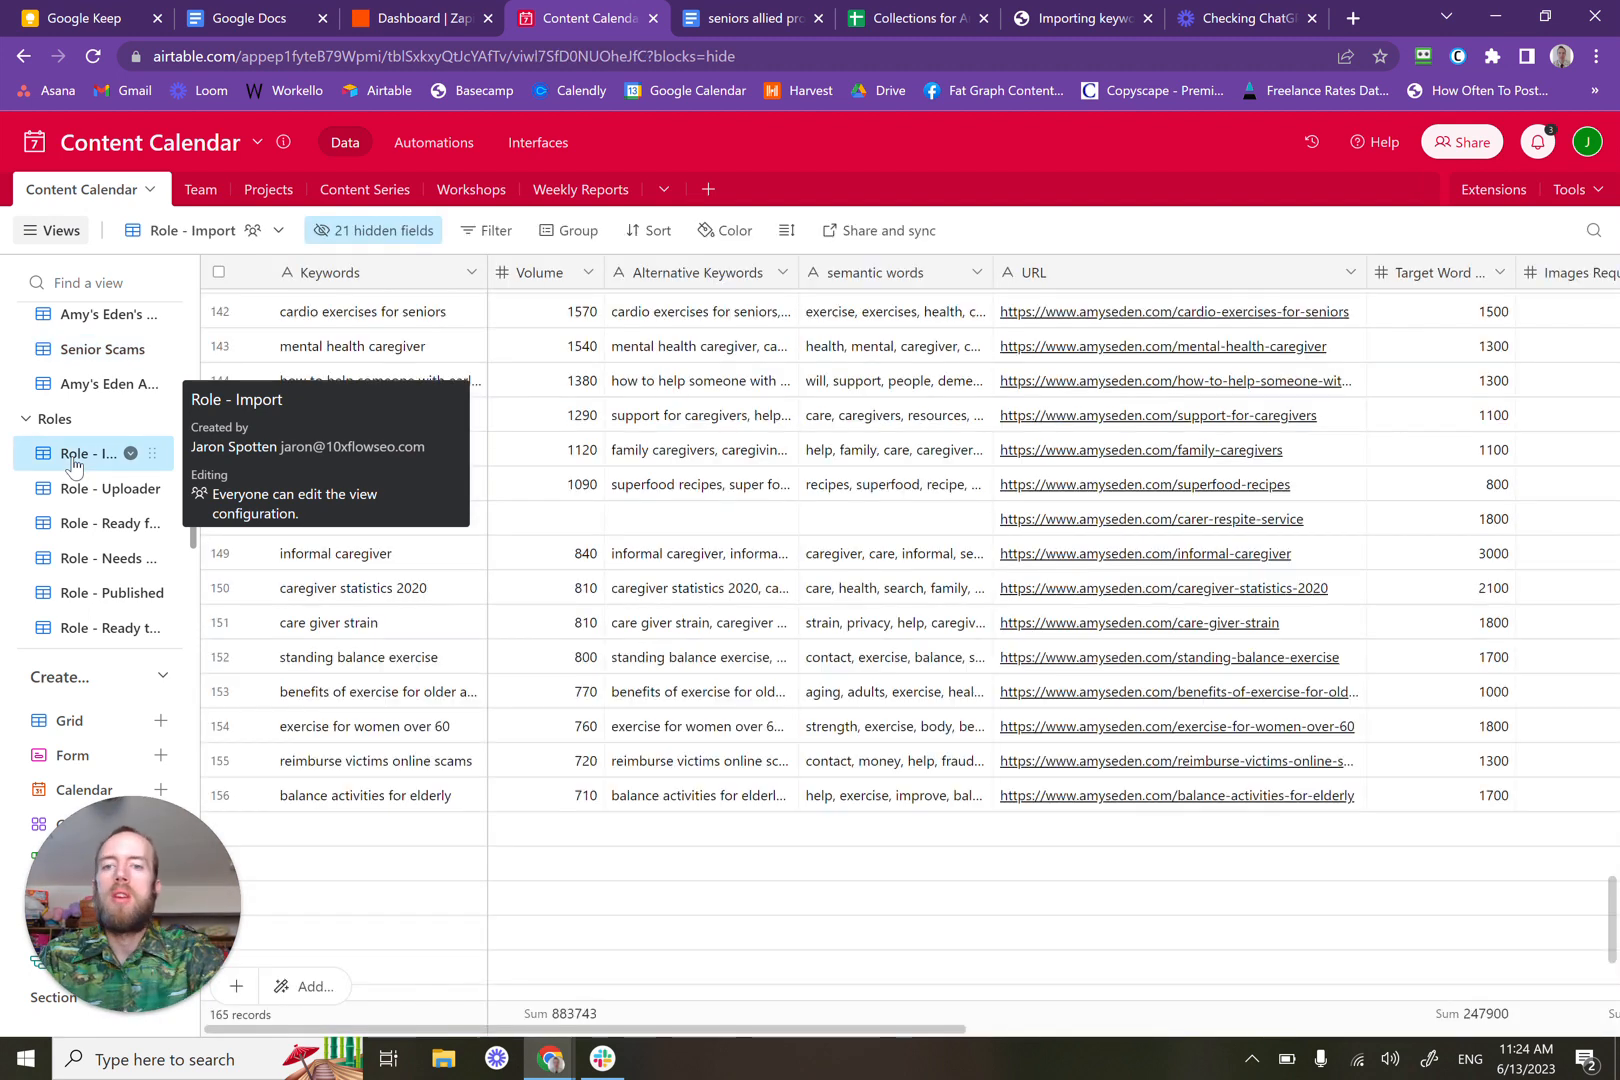
{"action": "scroll", "coordinate": [553, 694], "scroll_direction": "down", "scroll_amount": 3}
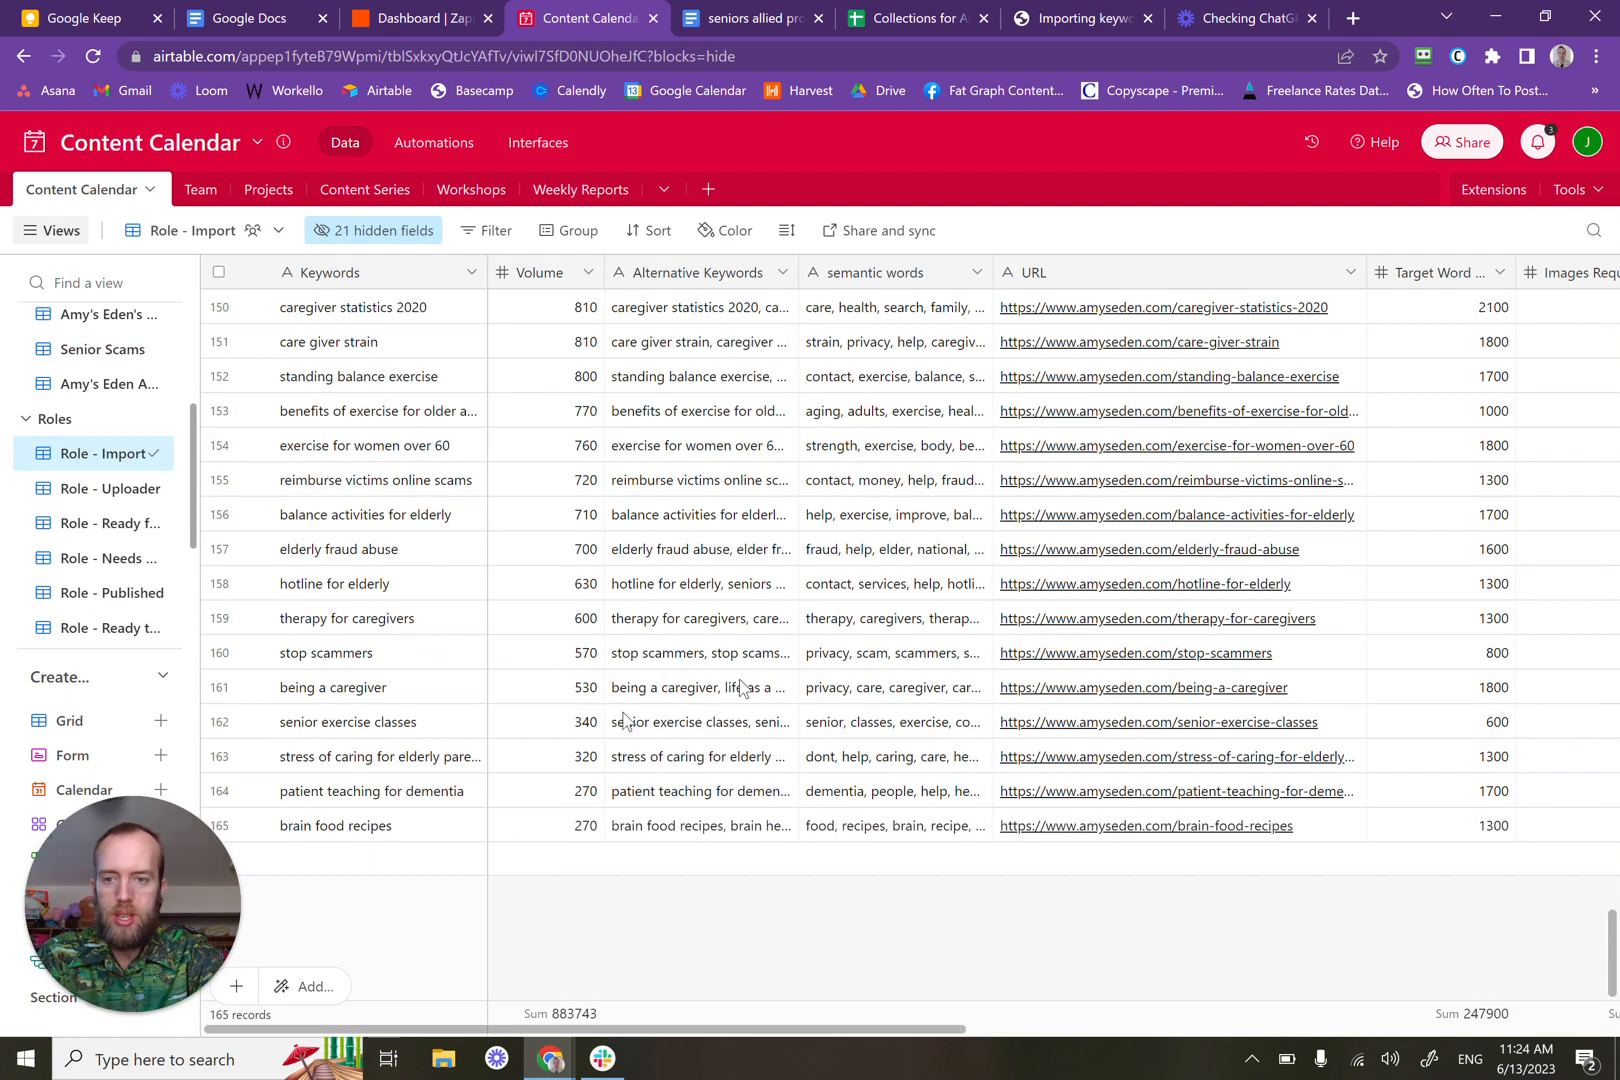
{"action": "left_click_drag", "start_coordinate": [106, 918], "coordinate": [1535, 125]}
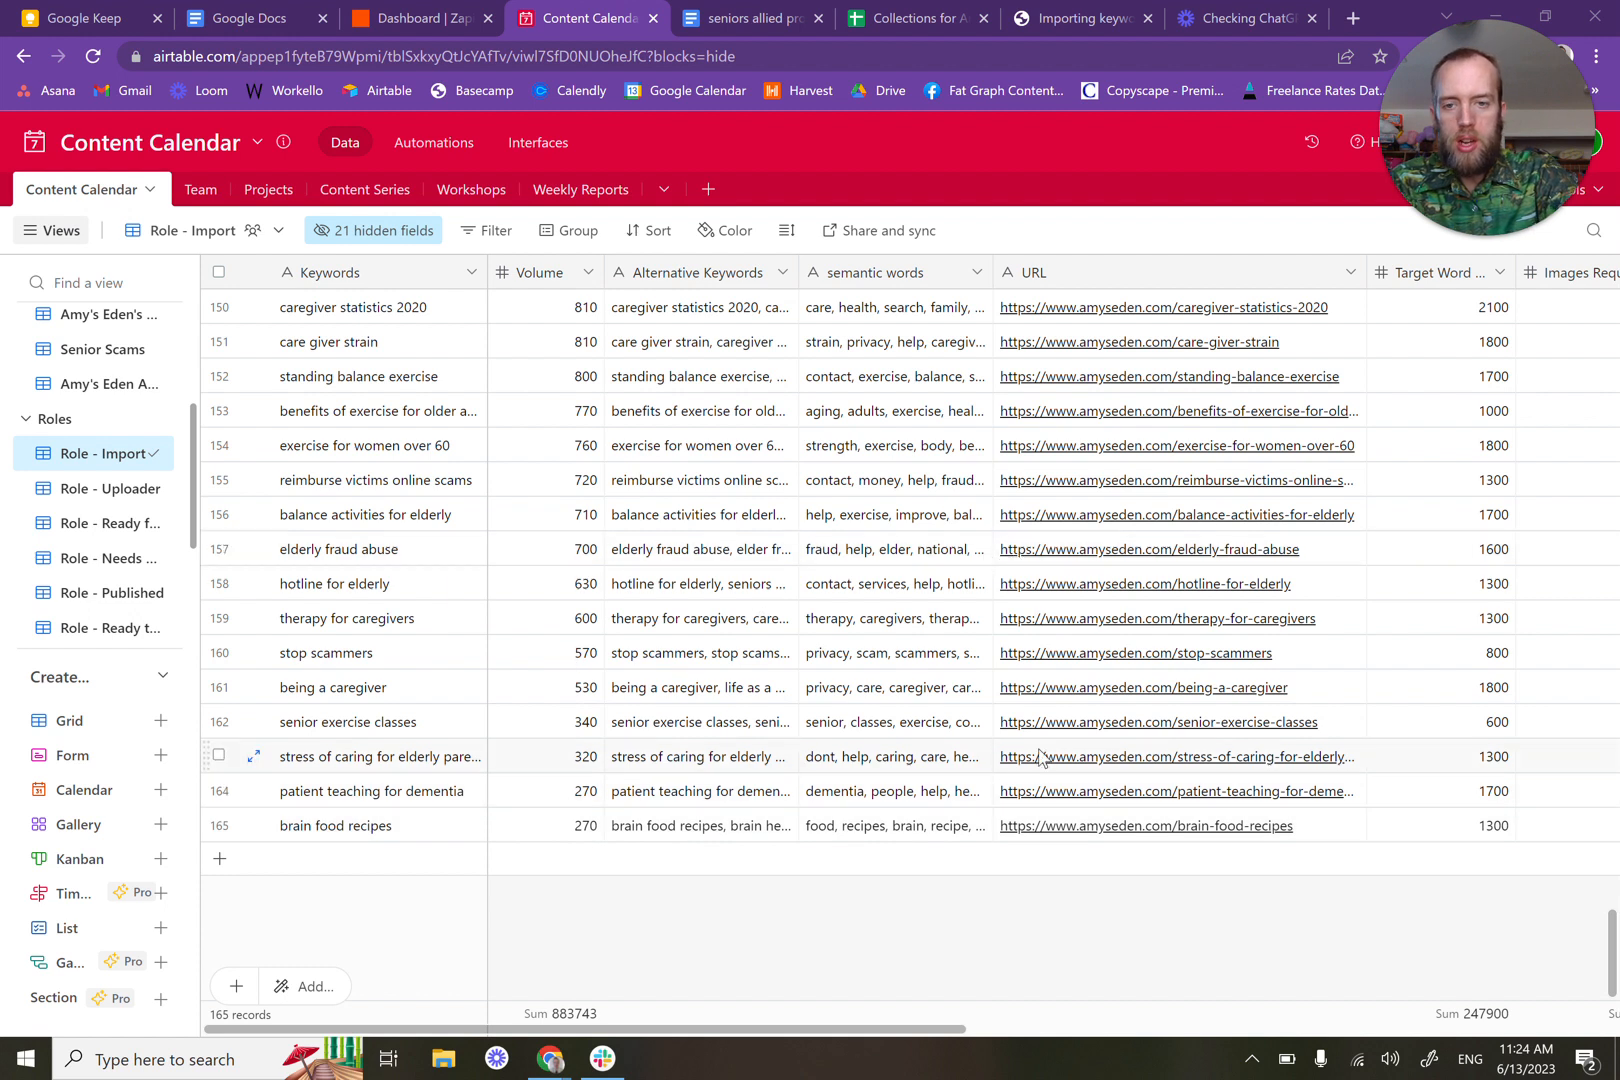
{"action": "scroll", "coordinate": [1040, 757], "scroll_direction": "right", "scroll_amount": 3}
{"action": "scroll", "coordinate": [1040, 757], "scroll_direction": "right", "scroll_amount": 4}
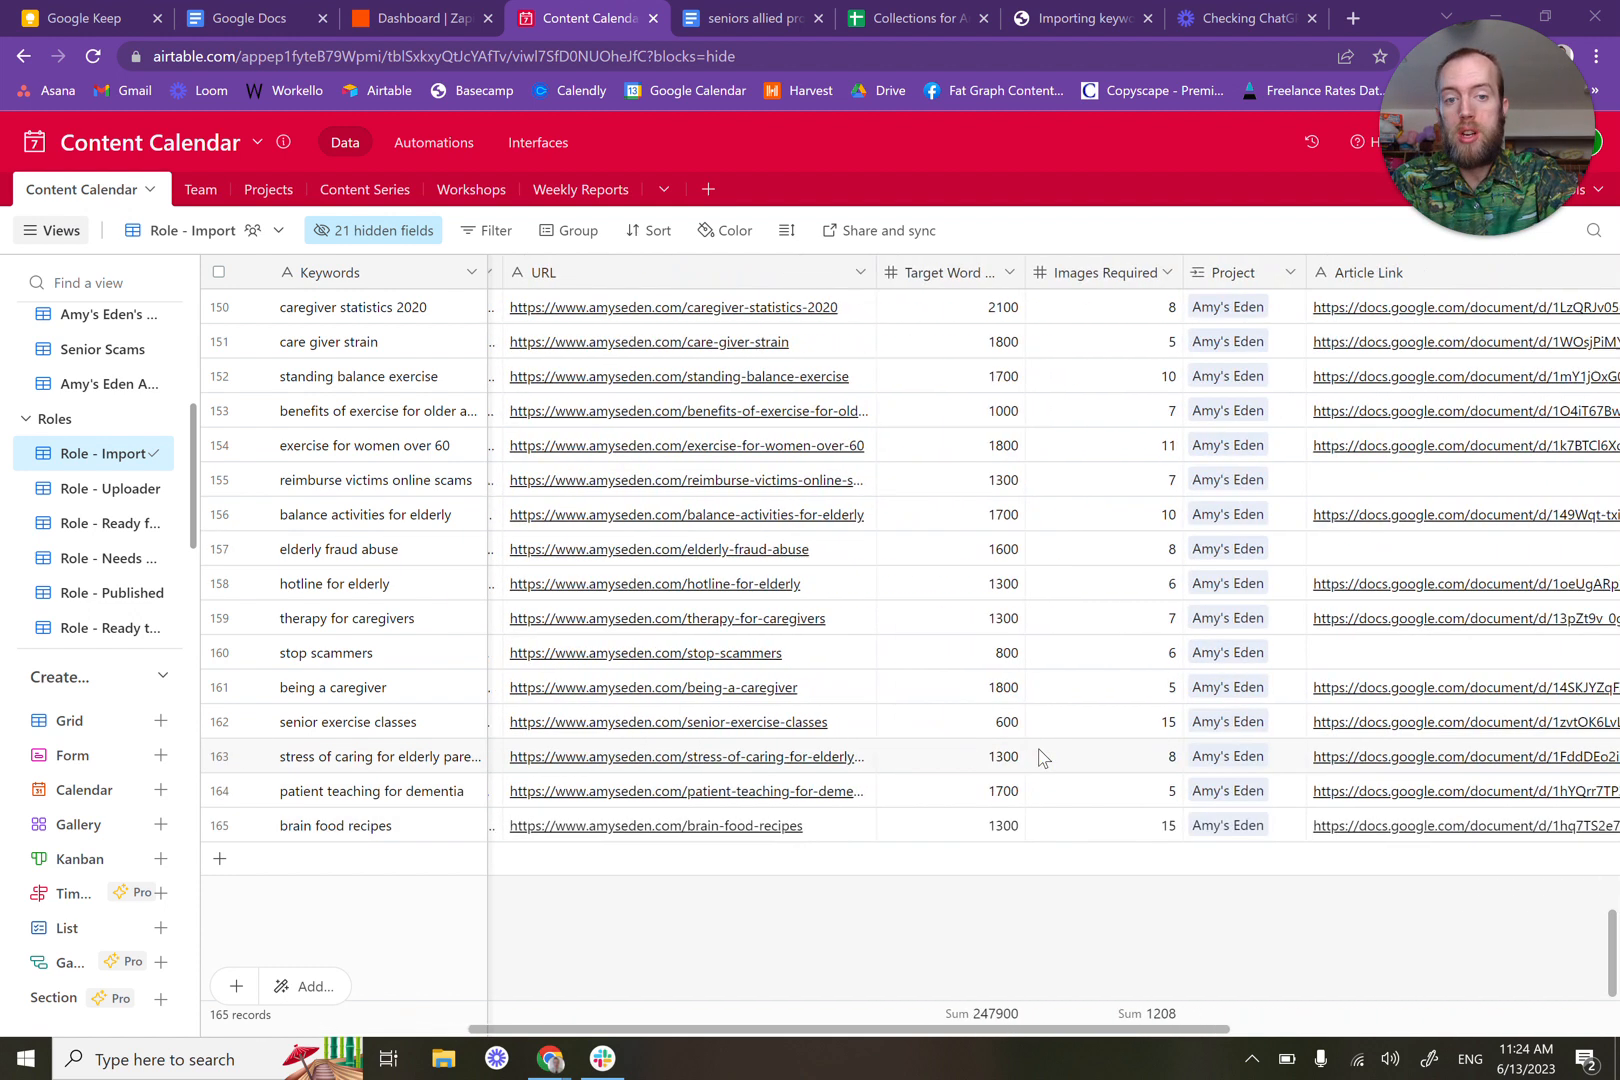
{"action": "scroll", "coordinate": [1040, 757], "scroll_direction": "left", "scroll_amount": 2}
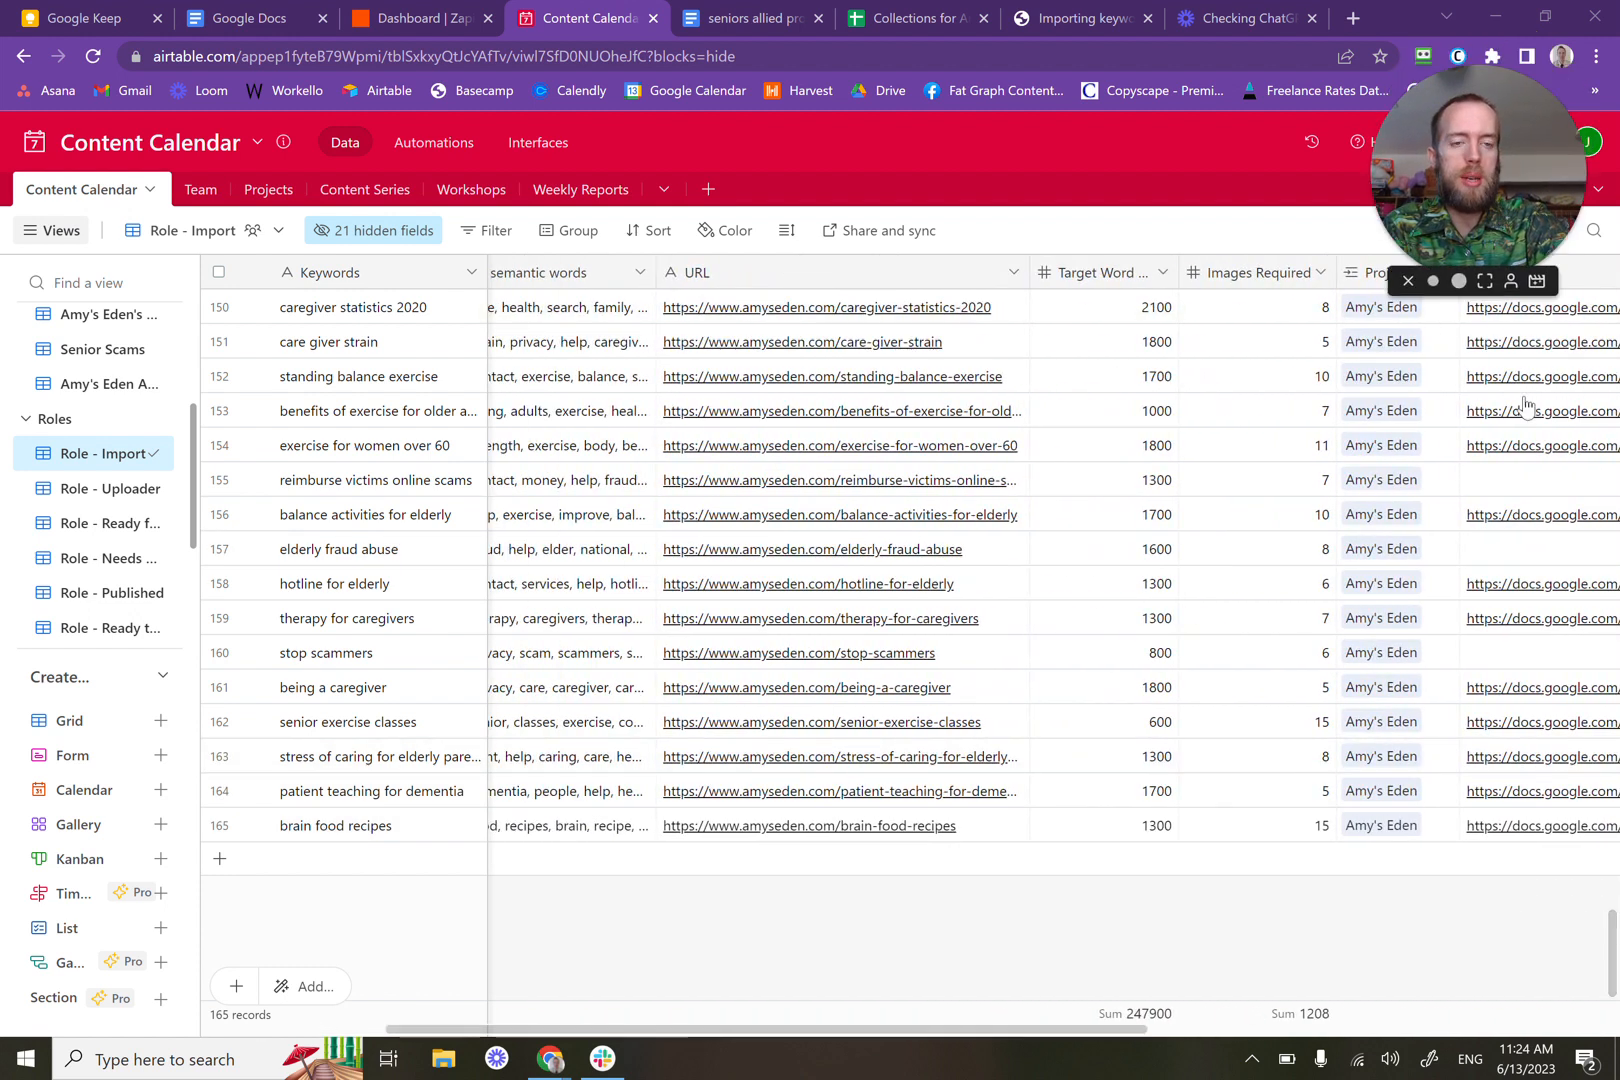
{"action": "left_click_drag", "start_coordinate": [1507, 161], "coordinate": [1498, 906]}
{"action": "scroll", "coordinate": [738, 712], "scroll_direction": "left", "scroll_amount": 3}
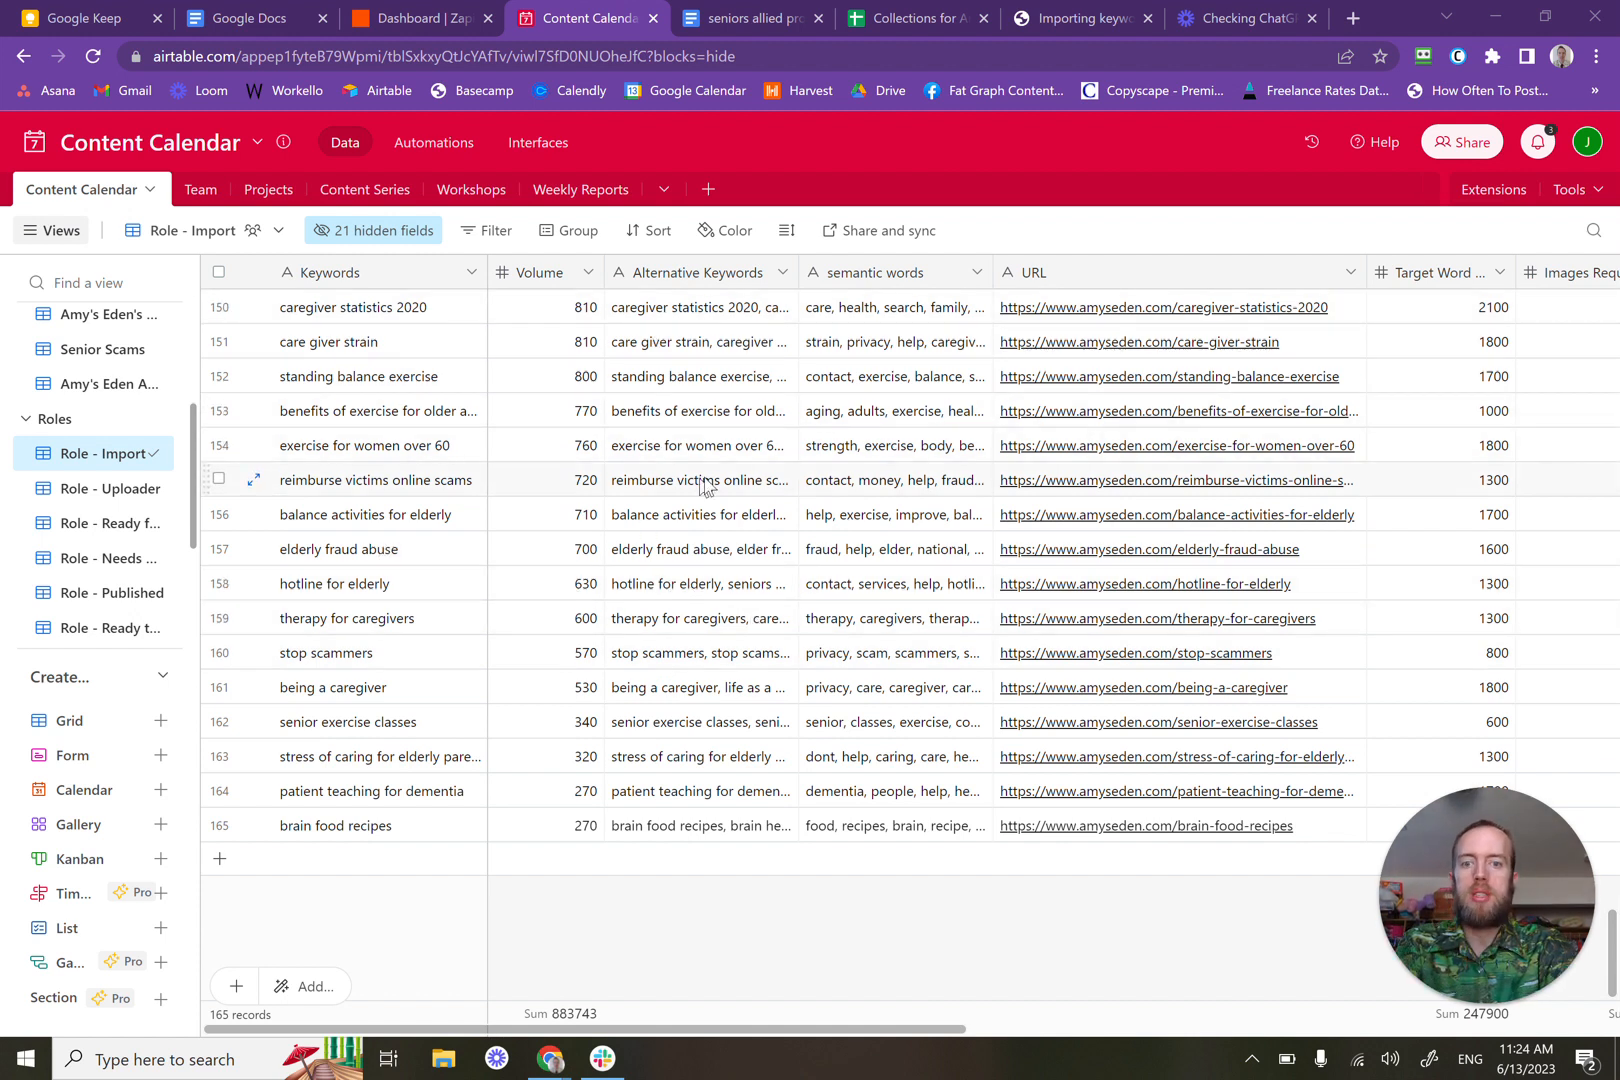
Step: In the Collections spreadsheet in Google Sheets, copy the Keyword, Volume and Variations cells of the "y" rows 3–4, 6–8, 14–16 and 18
{"action": "left_click", "coordinate": [905, 14]}
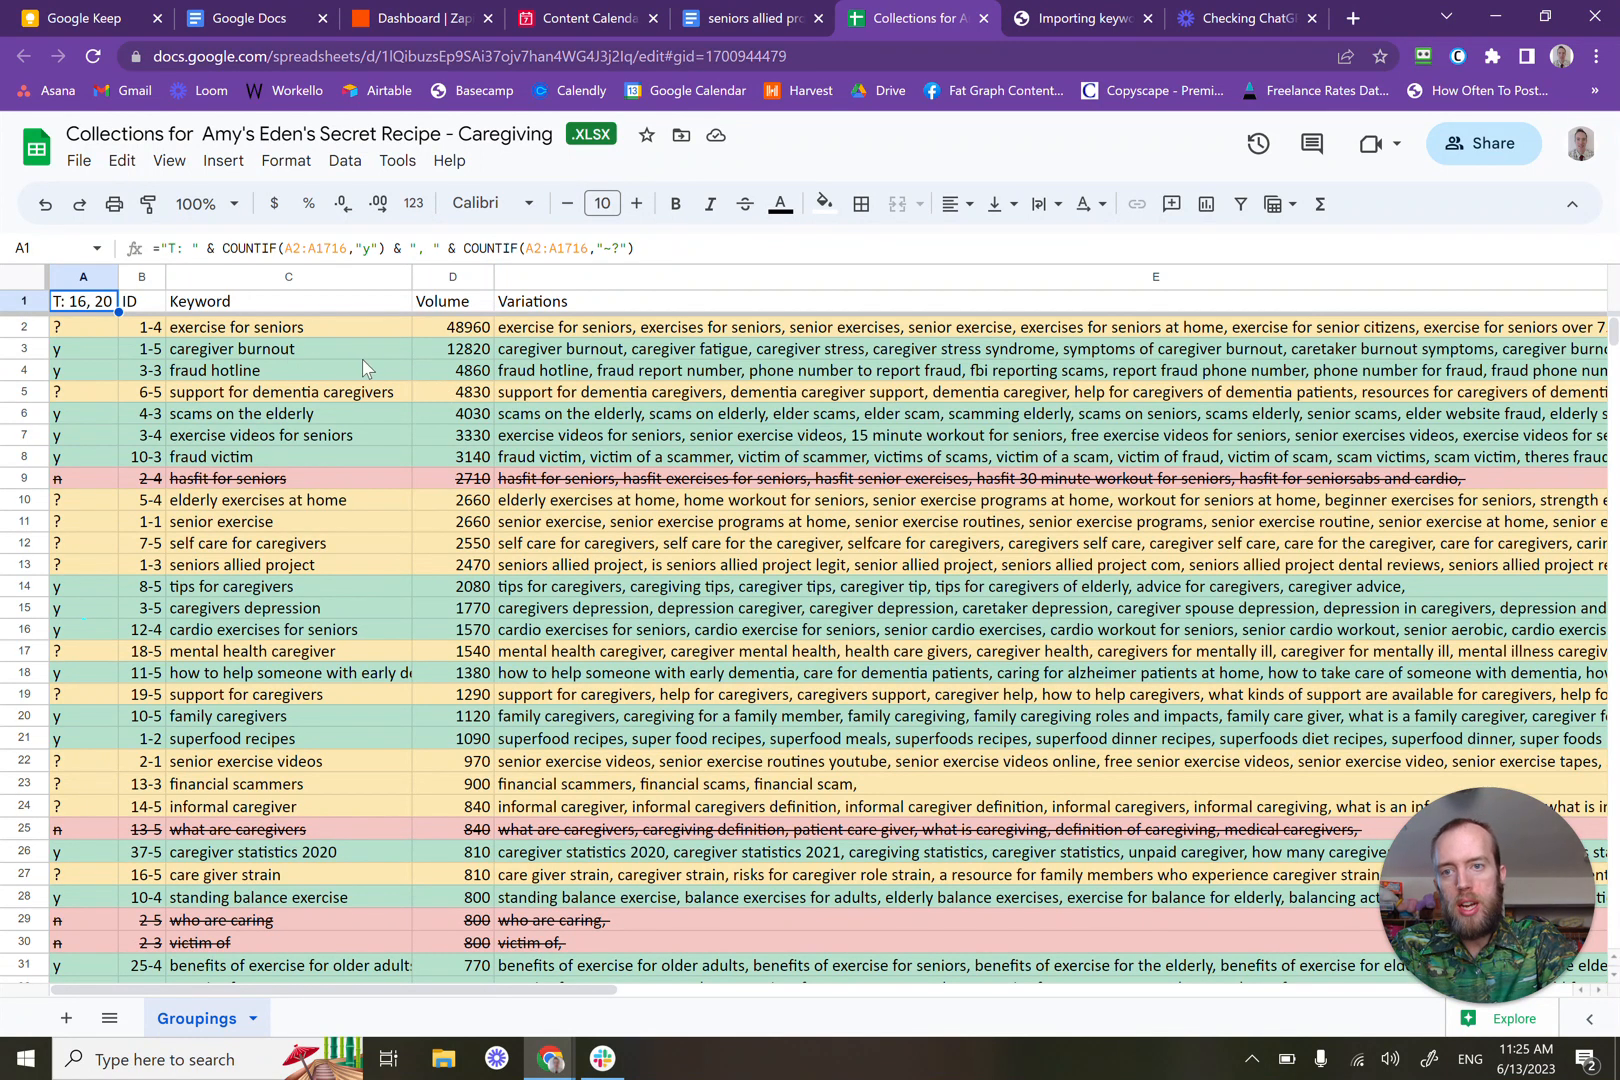
{"action": "left_click_drag", "start_coordinate": [395, 352], "coordinate": [530, 378]}
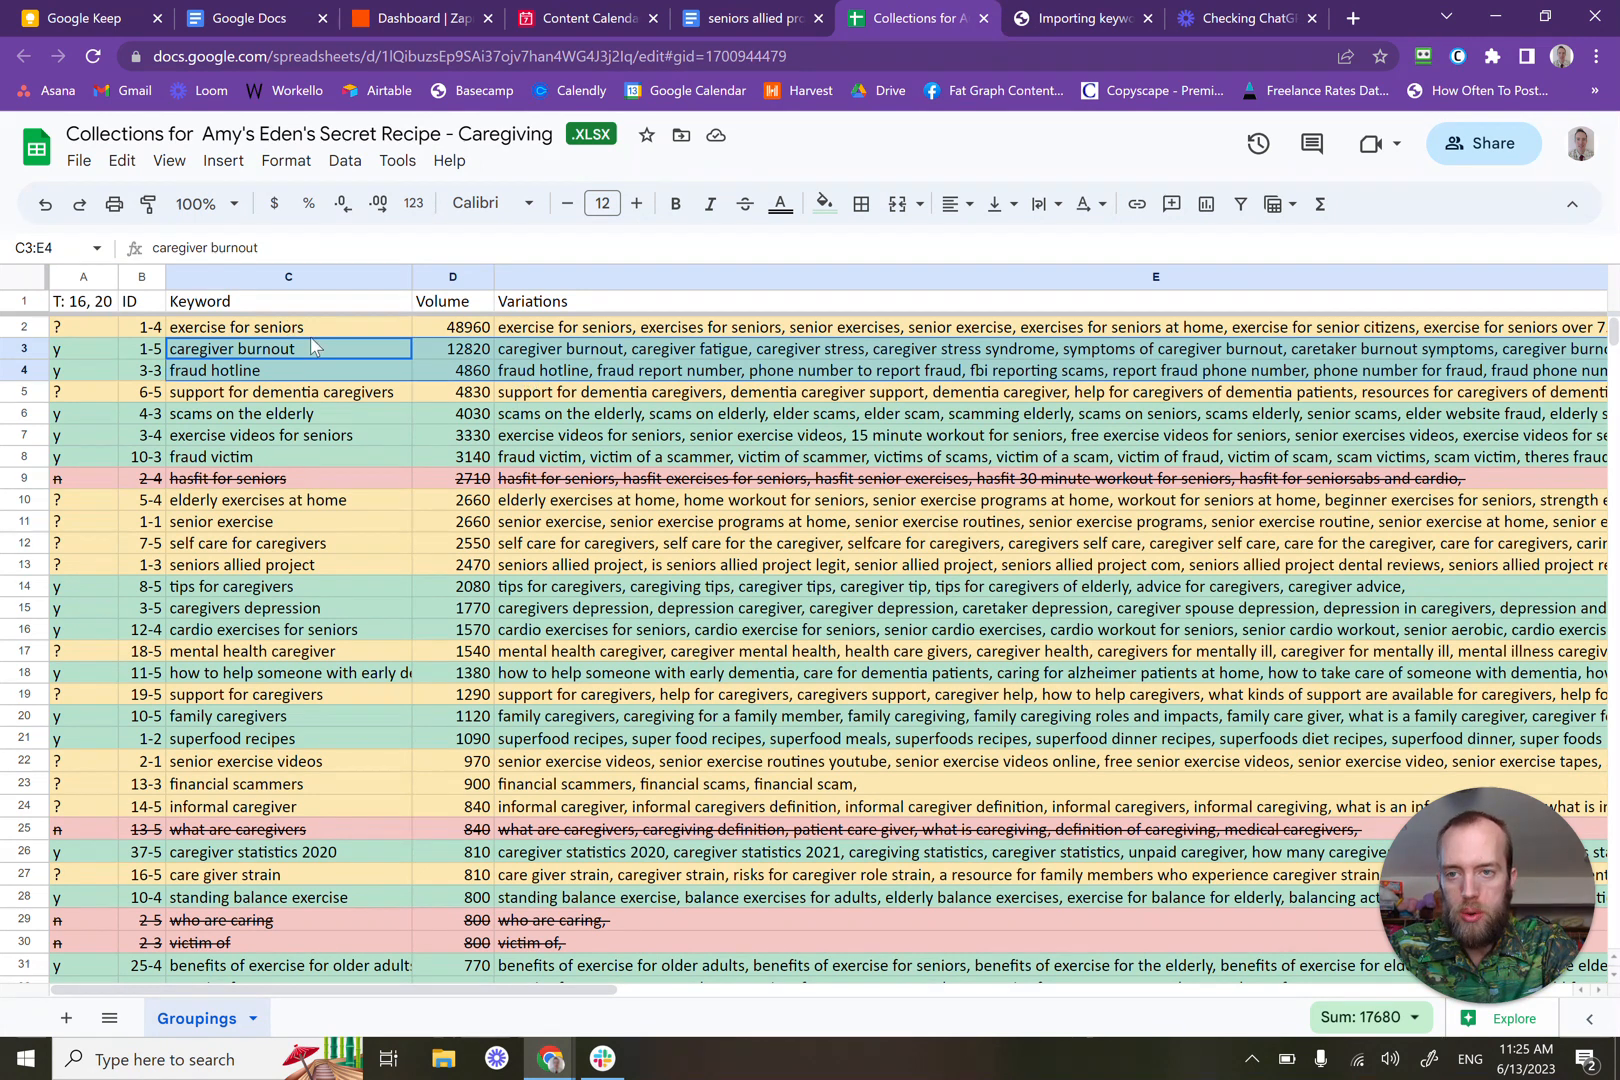
{"action": "left_click", "coordinate": [440, 485]}
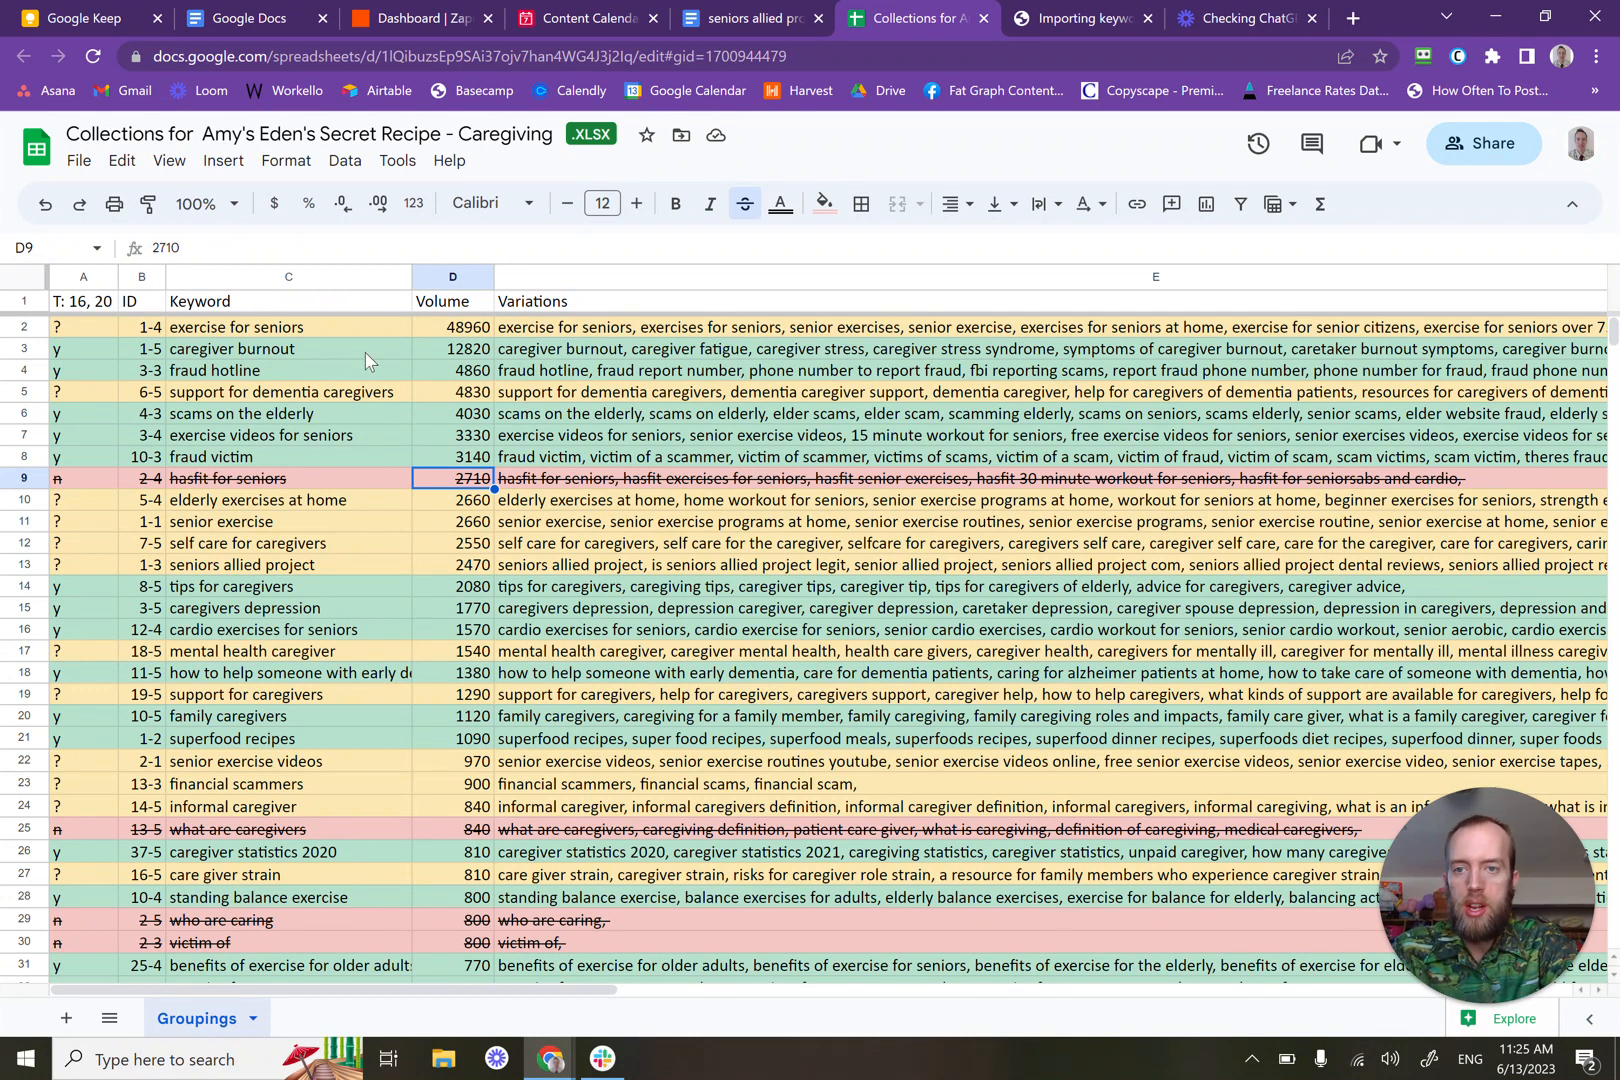
{"action": "left_click_drag", "start_coordinate": [364, 352], "coordinate": [527, 383]}
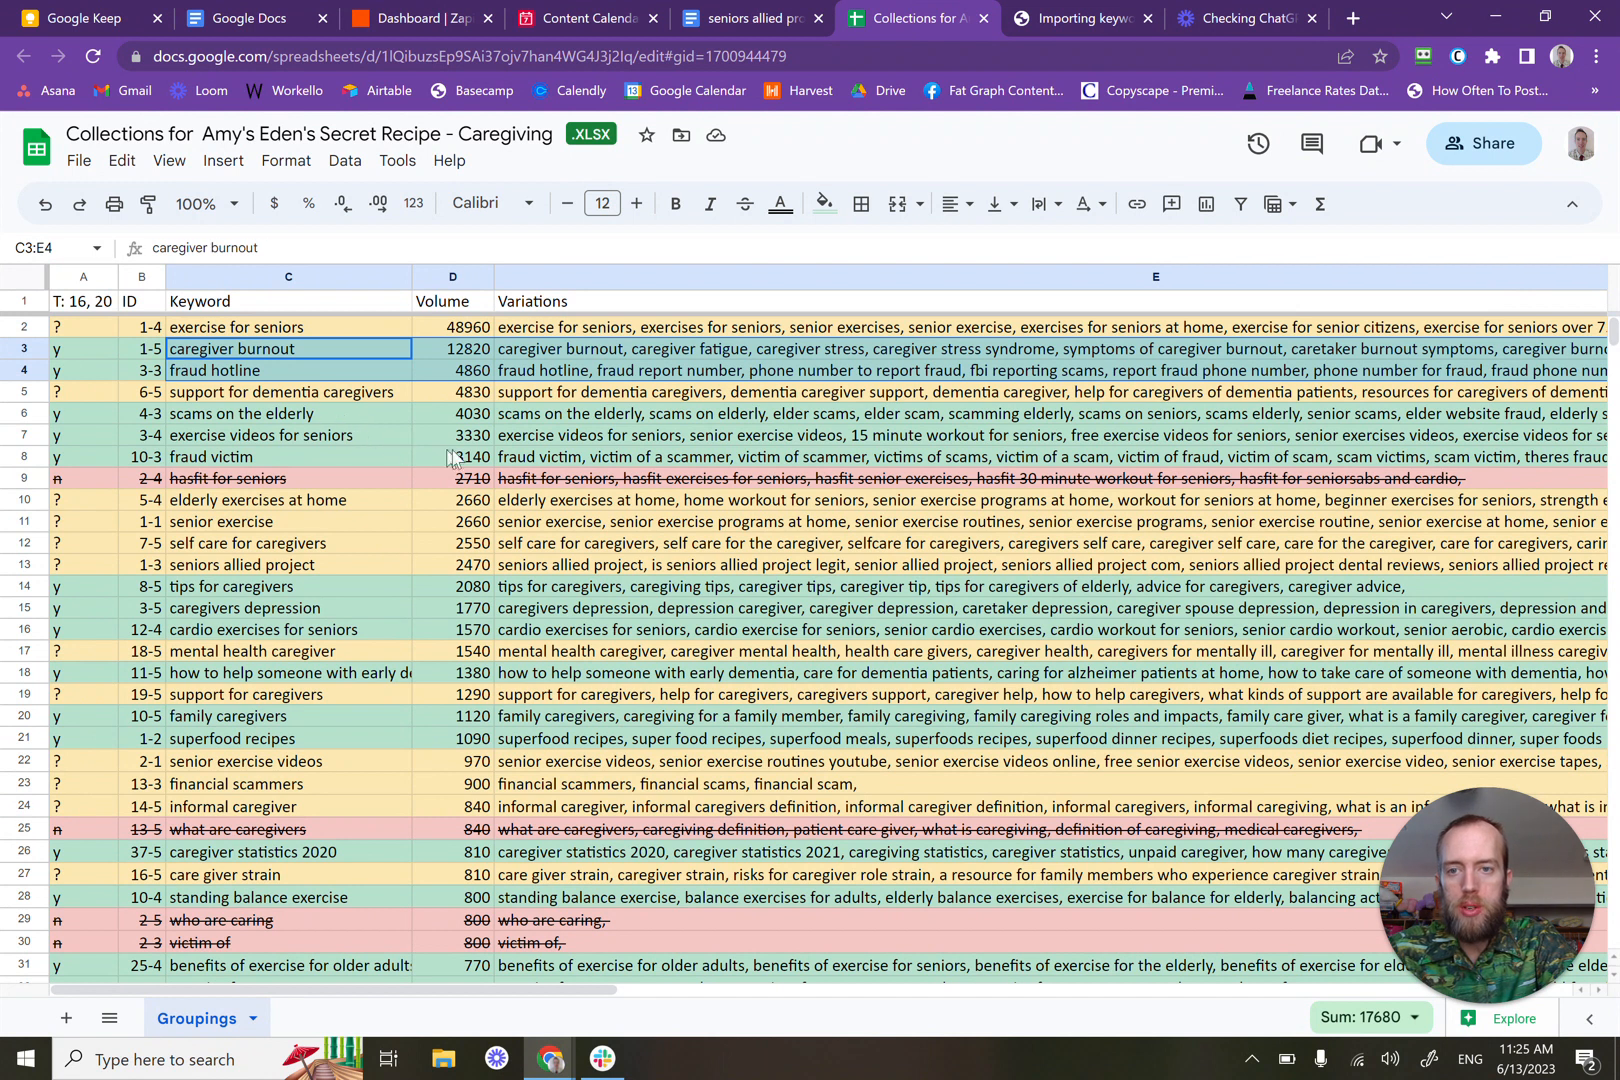
{"action": "left_click_drag", "start_coordinate": [370, 414], "coordinate": [519, 466], "text": "ctrl"}
{"action": "left_click", "coordinate": [398, 502], "text": "ctrl"}
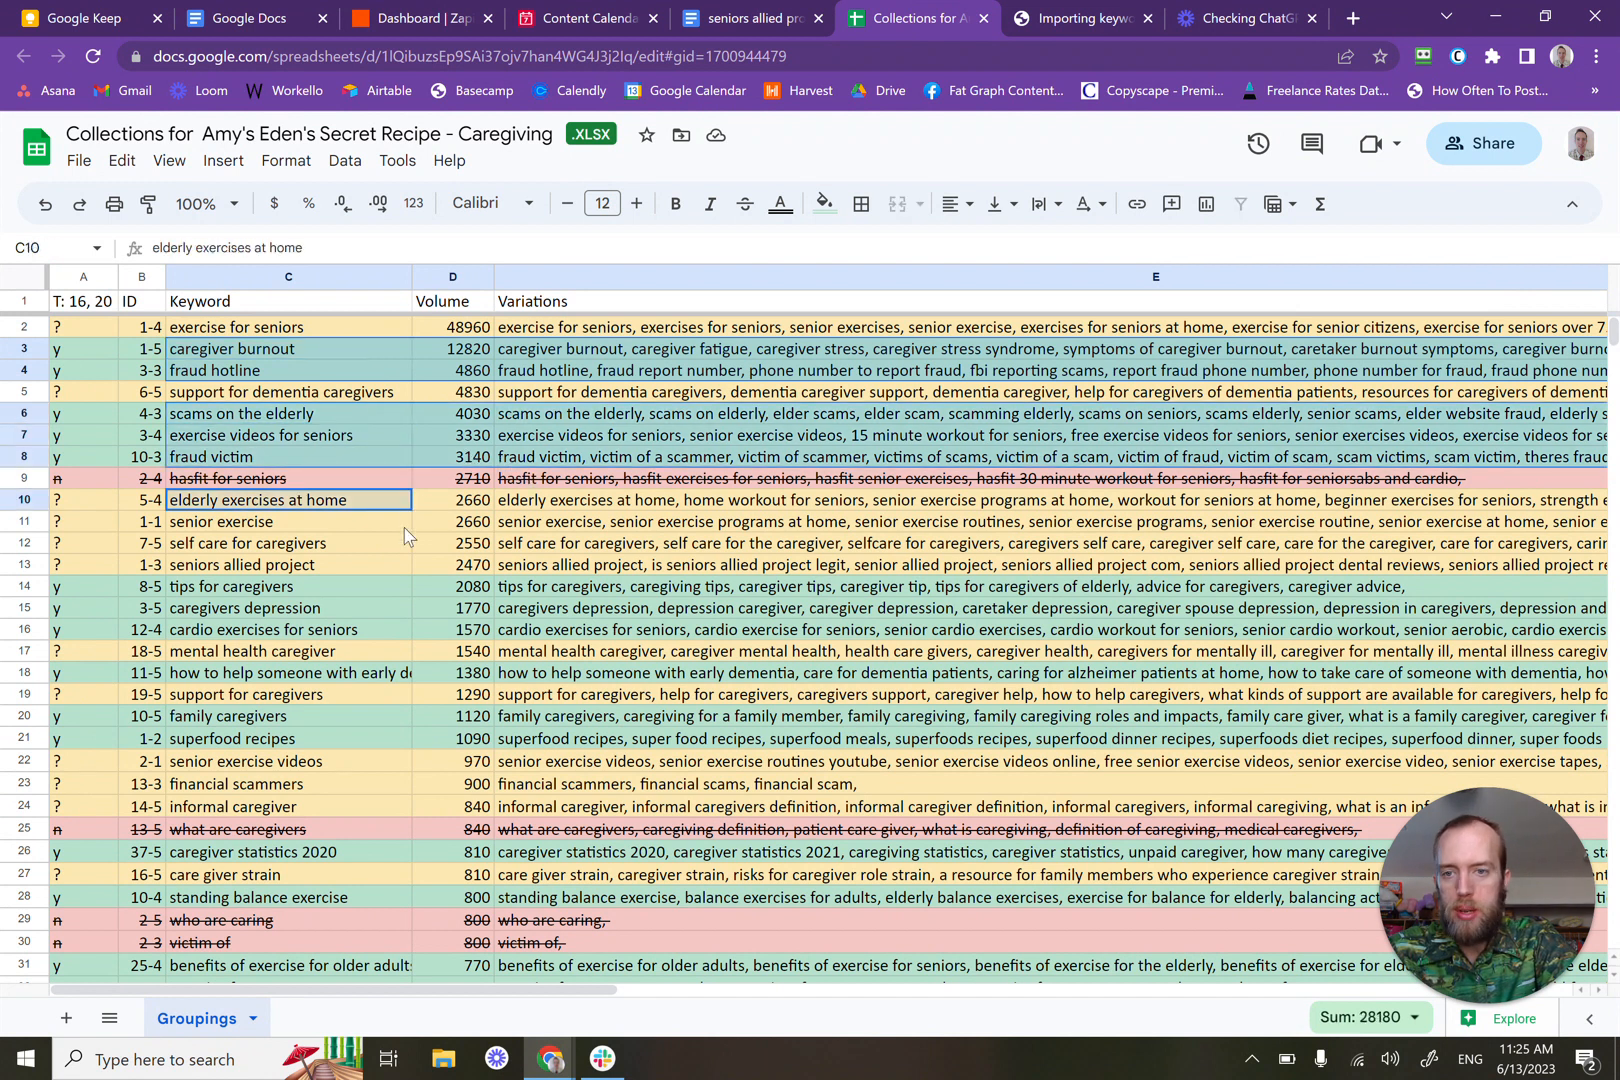
{"action": "left_click_drag", "start_coordinate": [404, 537], "coordinate": [428, 545], "text": "ctrl"}
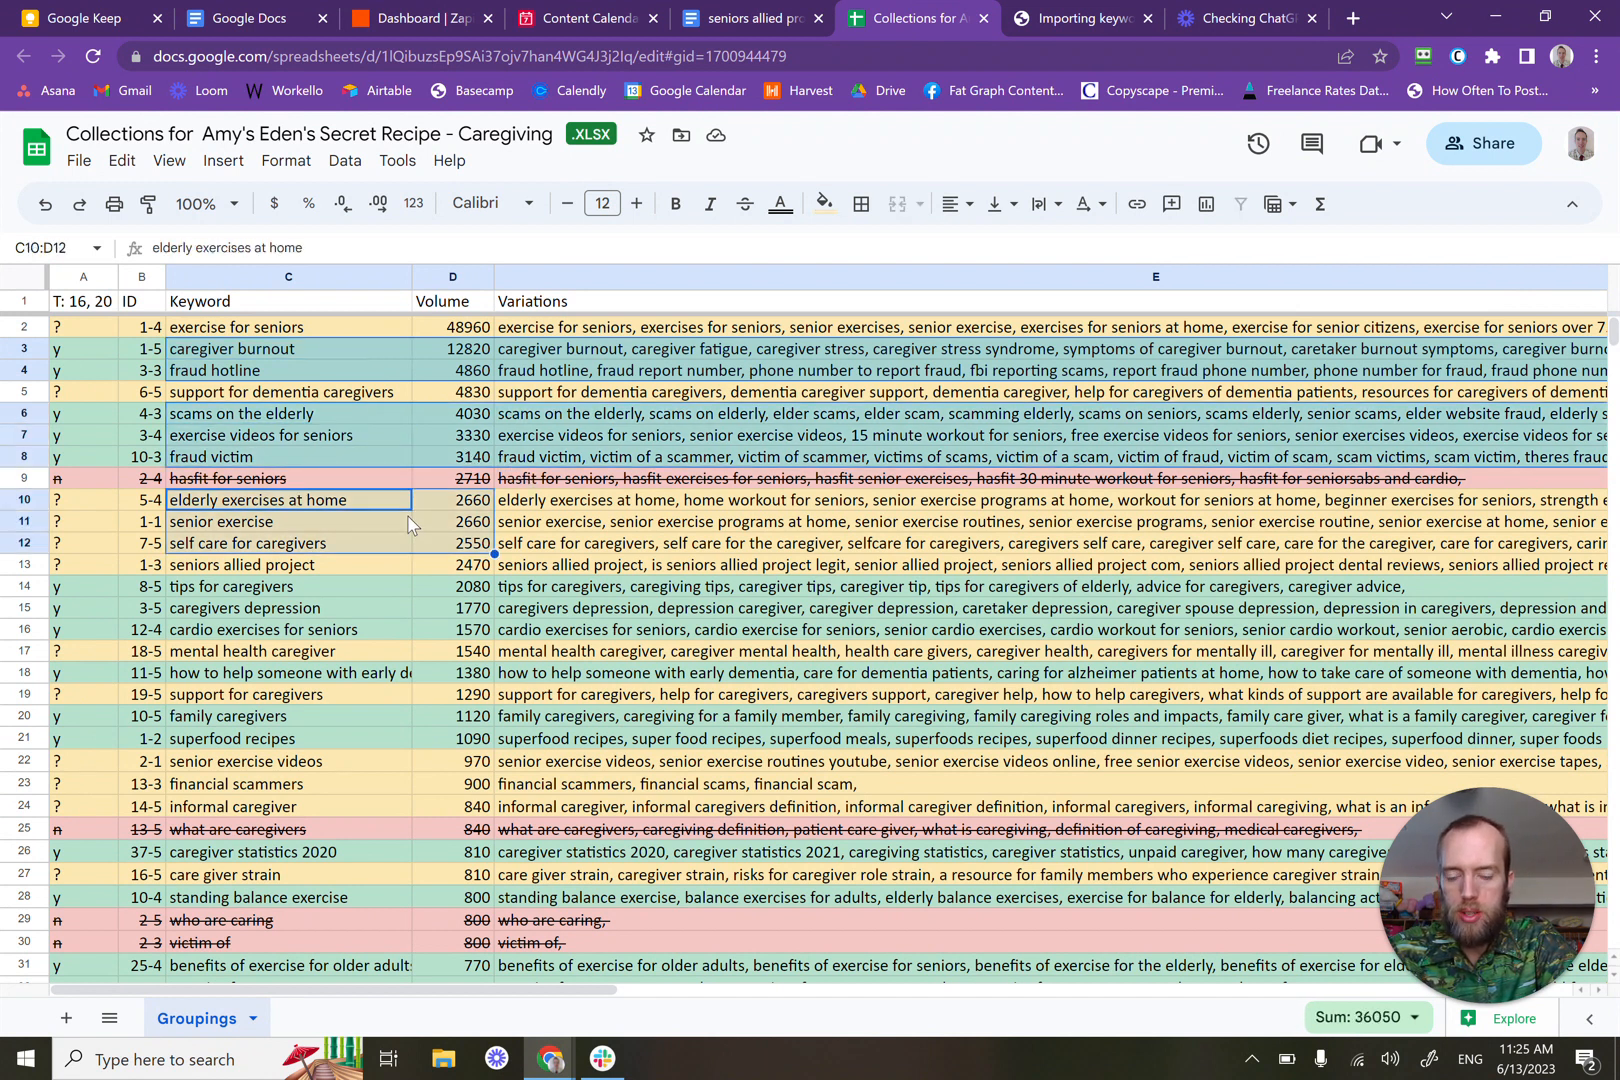
{"action": "left_click", "coordinate": [466, 556], "text": "ctrl"}
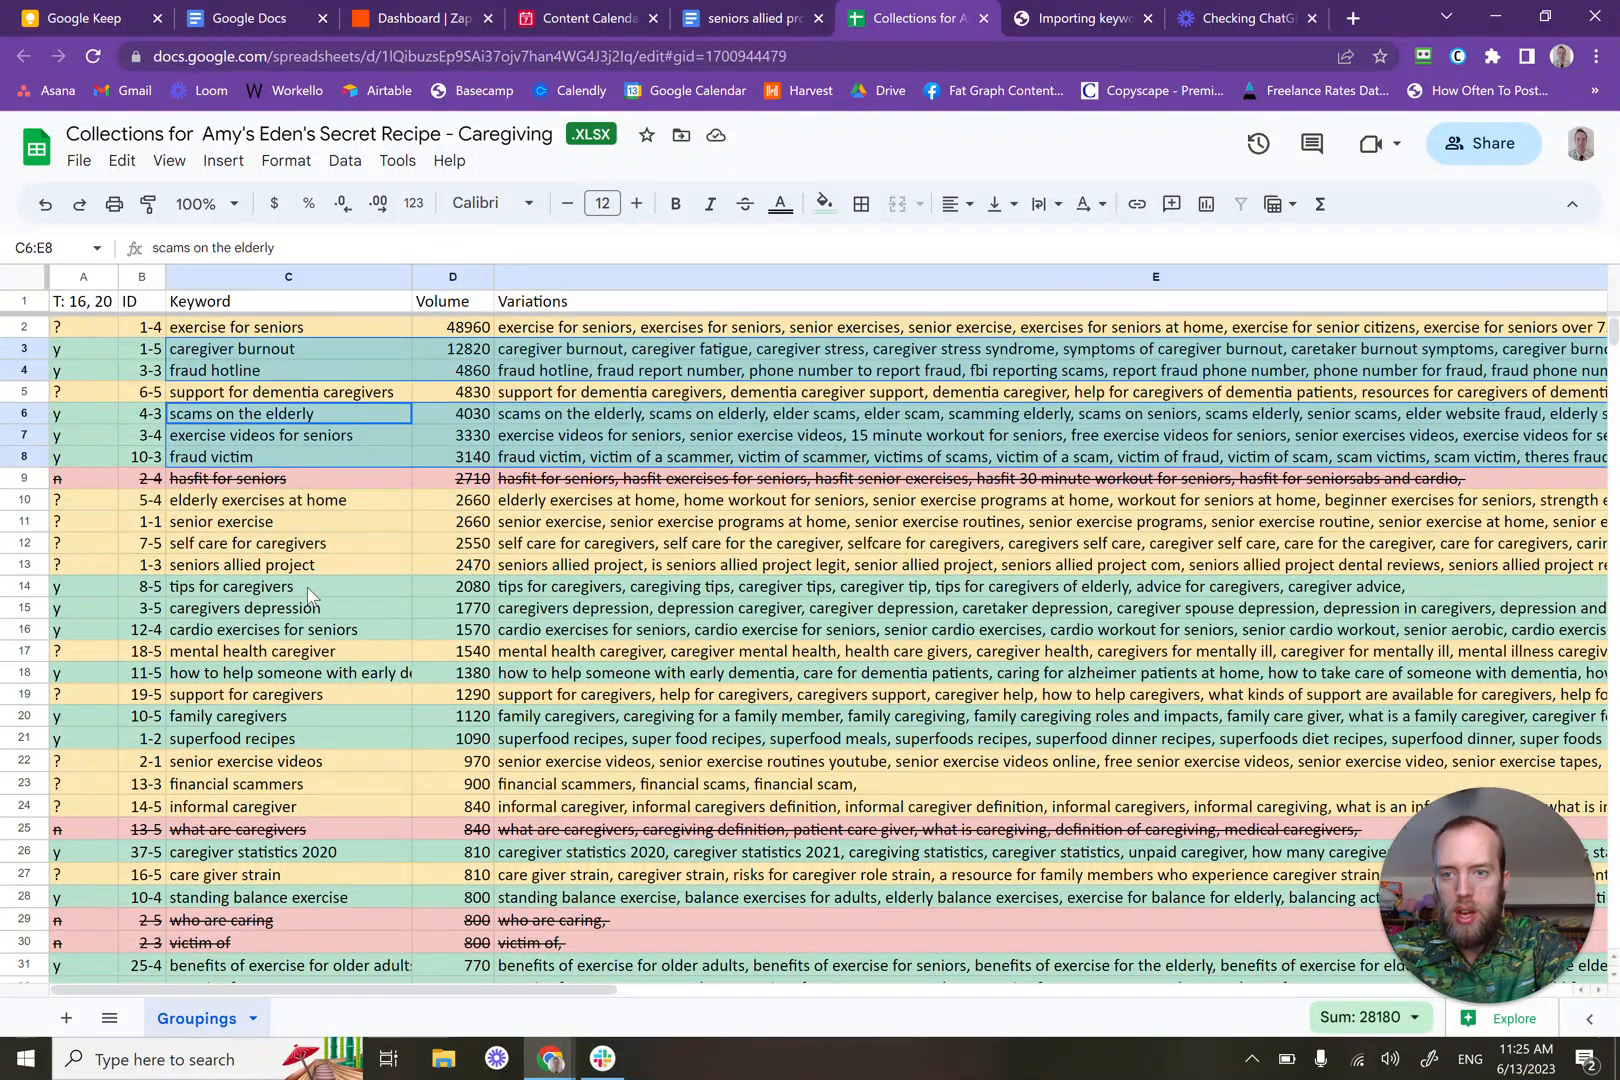
{"action": "left_click_drag", "start_coordinate": [310, 588], "coordinate": [532, 637], "text": "ctrl"}
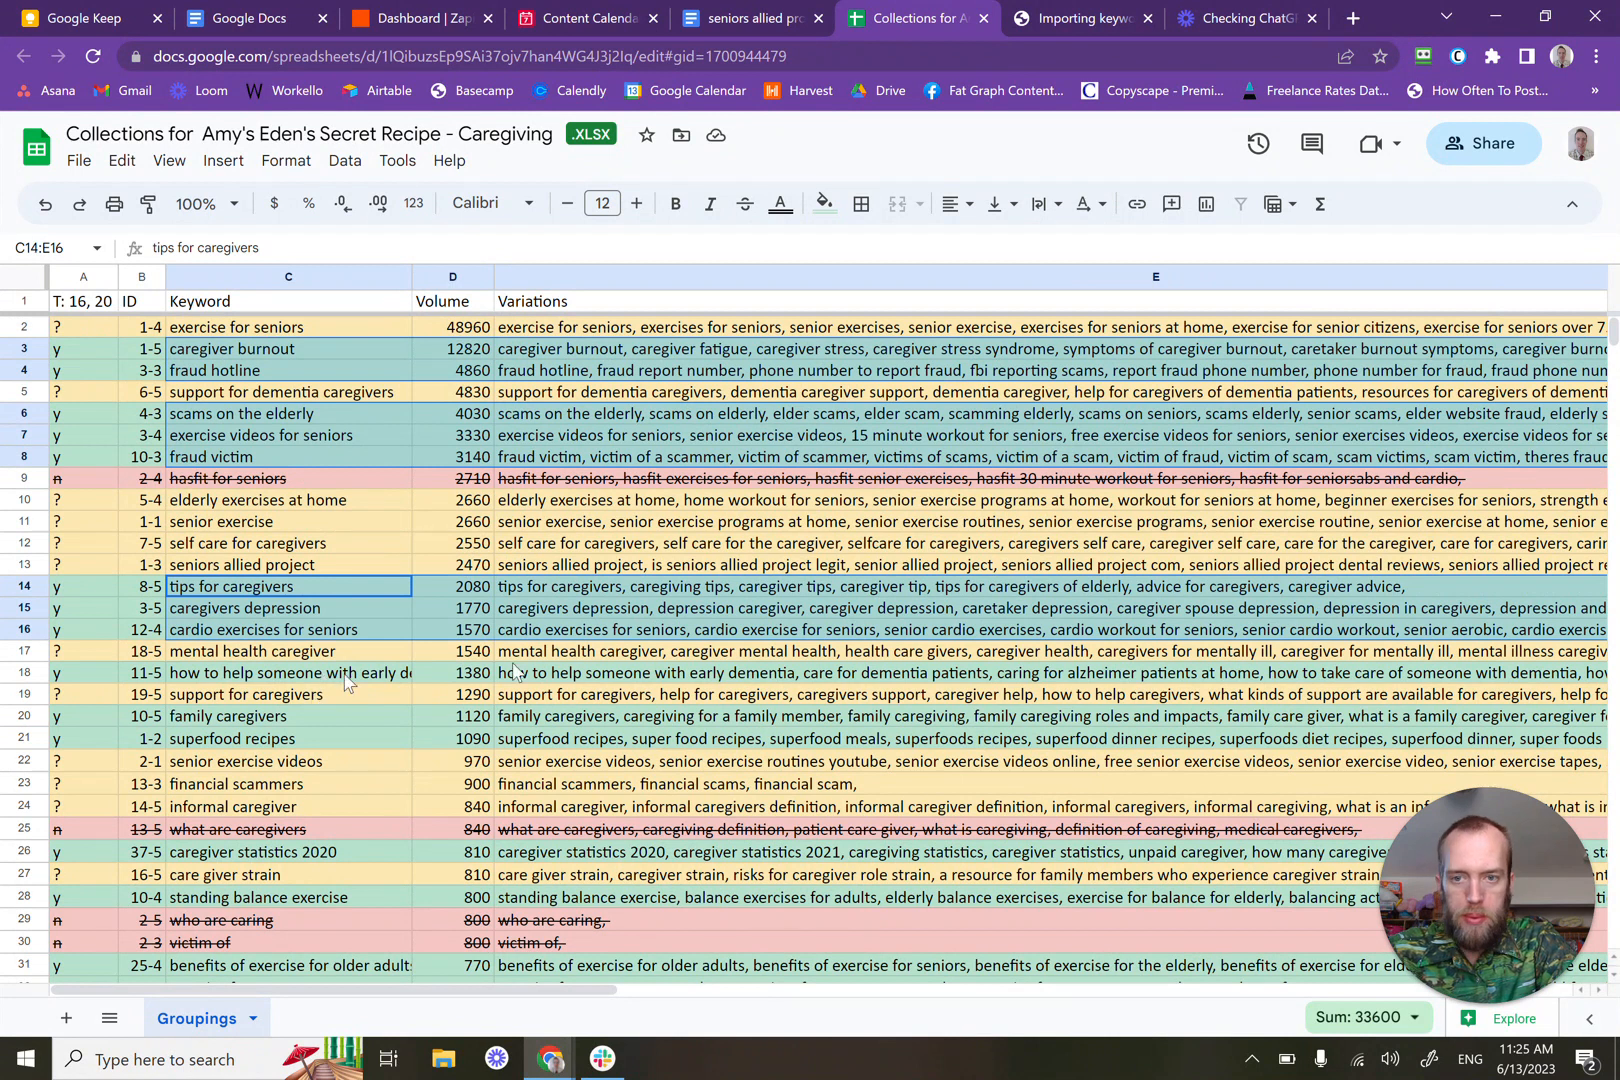
{"action": "left_click_drag", "start_coordinate": [325, 680], "coordinate": [519, 677], "text": "ctrl"}
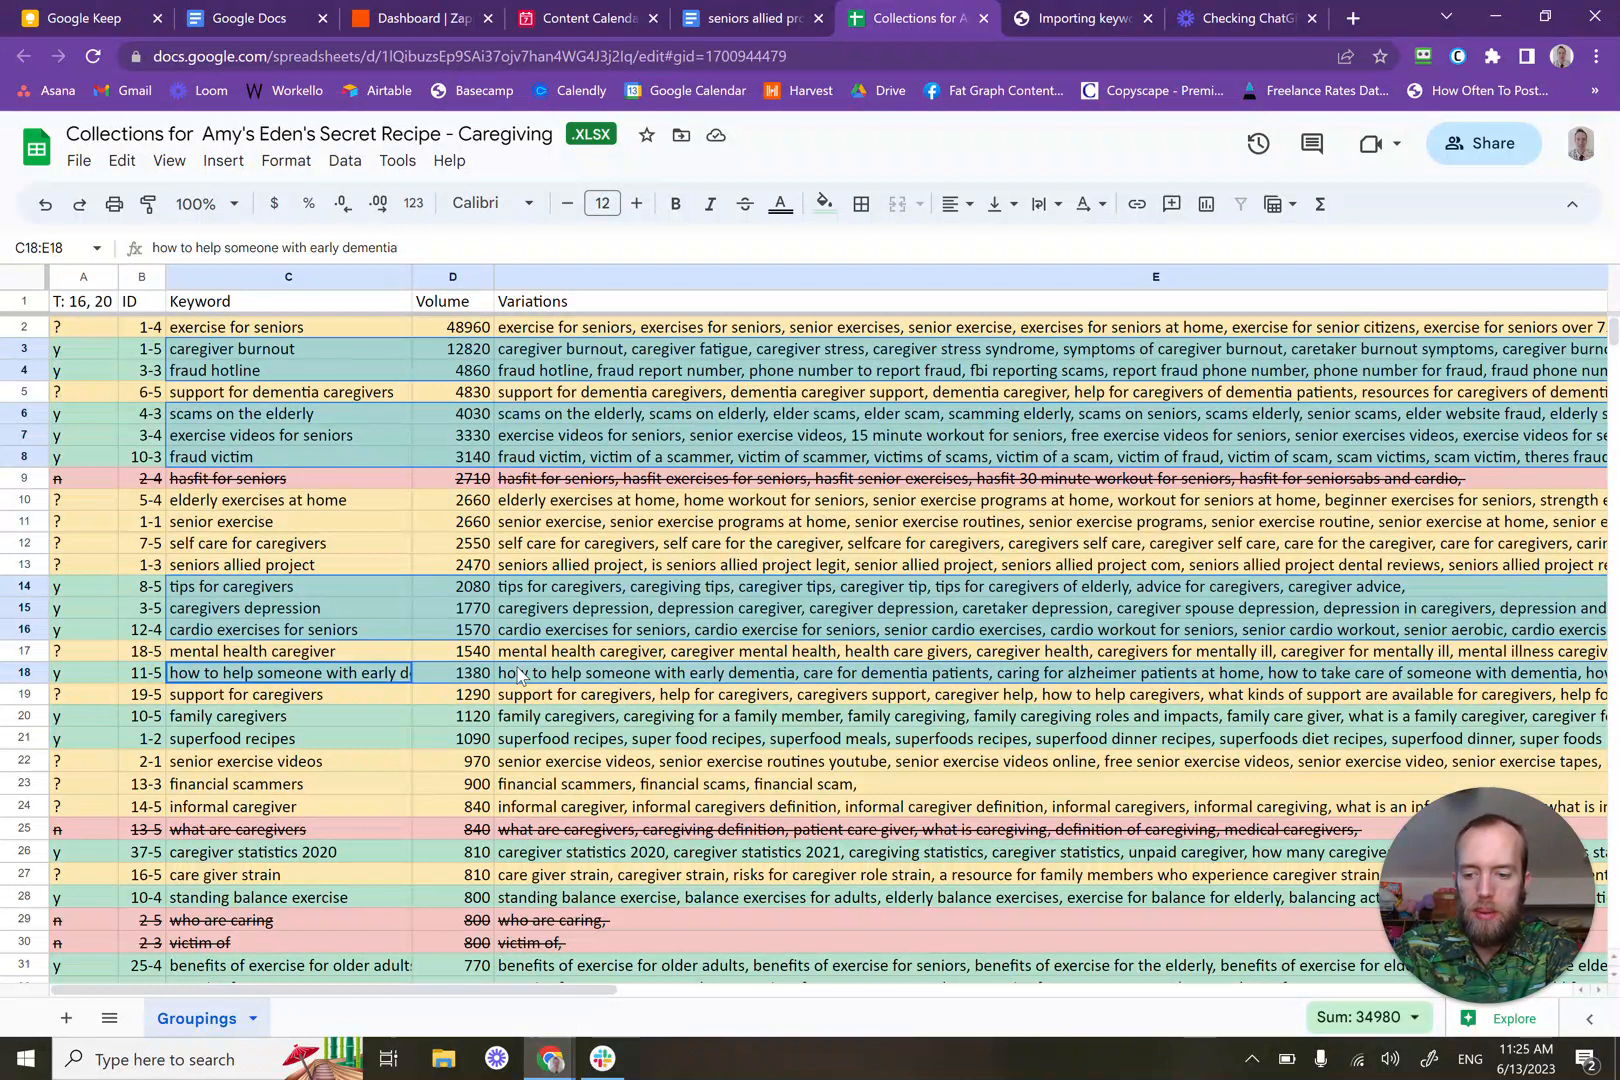
{"action": "key", "text": "ctrl+c"}
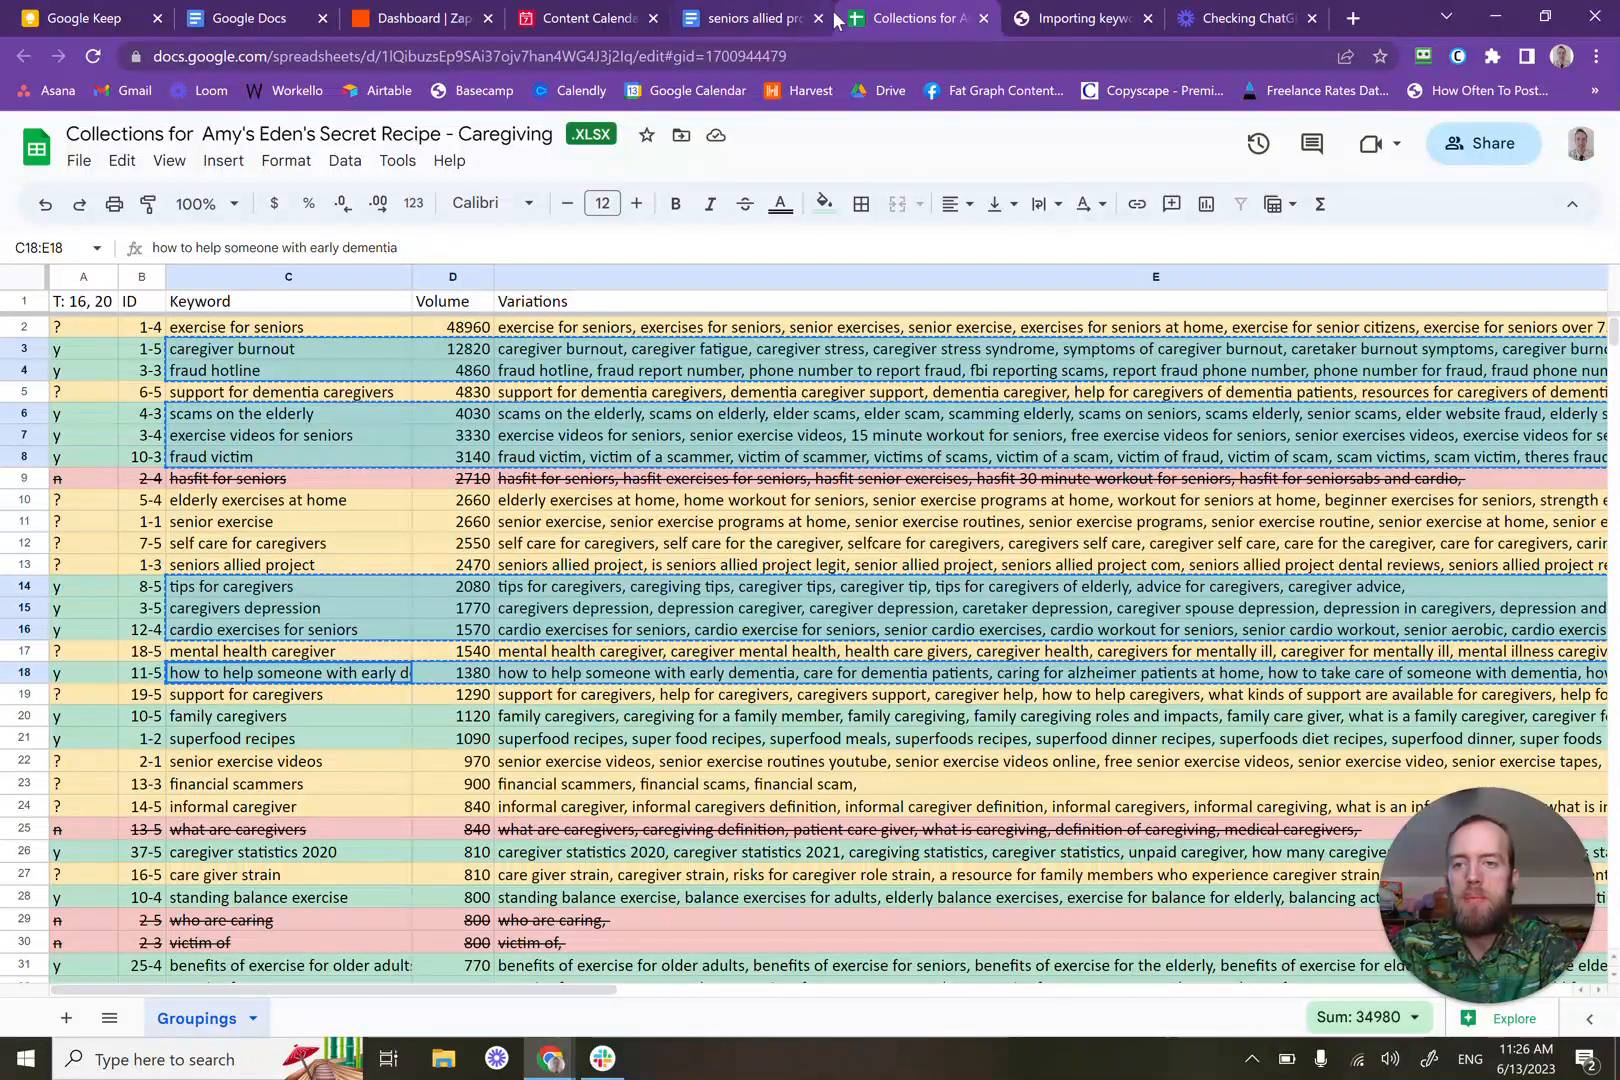
Step: Return to the Content Calendar in Airtable and add a blank record at the end of the Role - Import view
{"action": "left_click", "coordinate": [592, 14]}
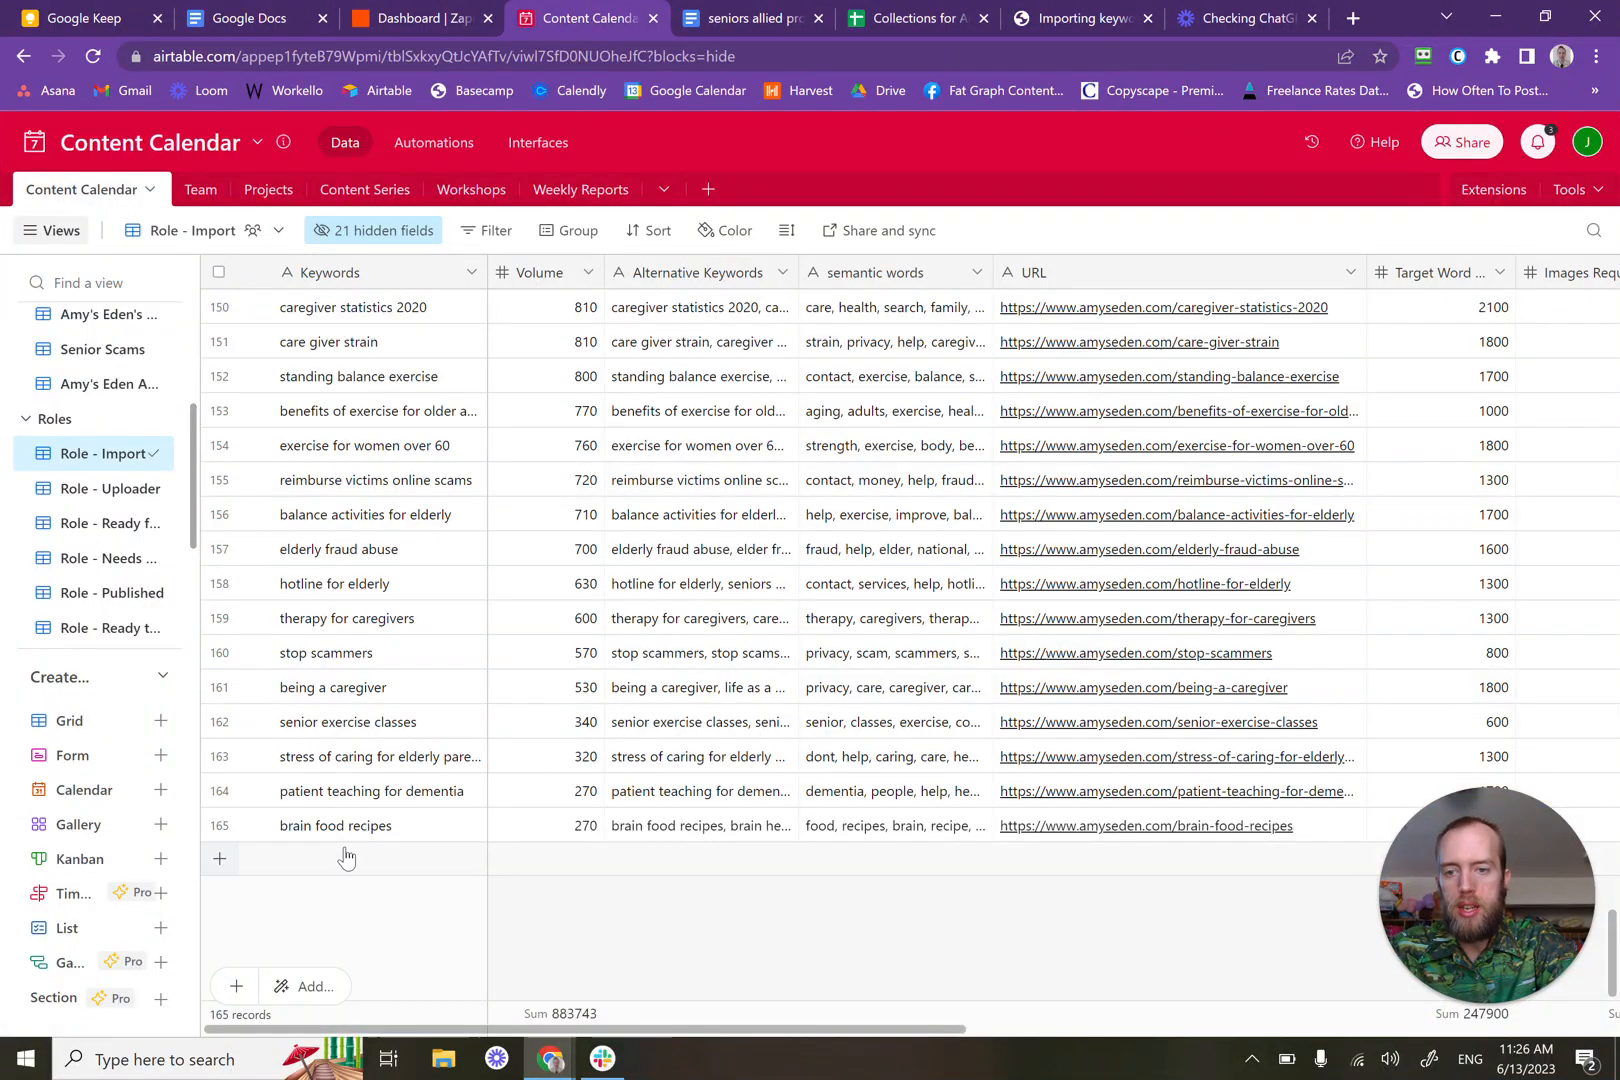
{"action": "left_click", "coordinate": [362, 866]}
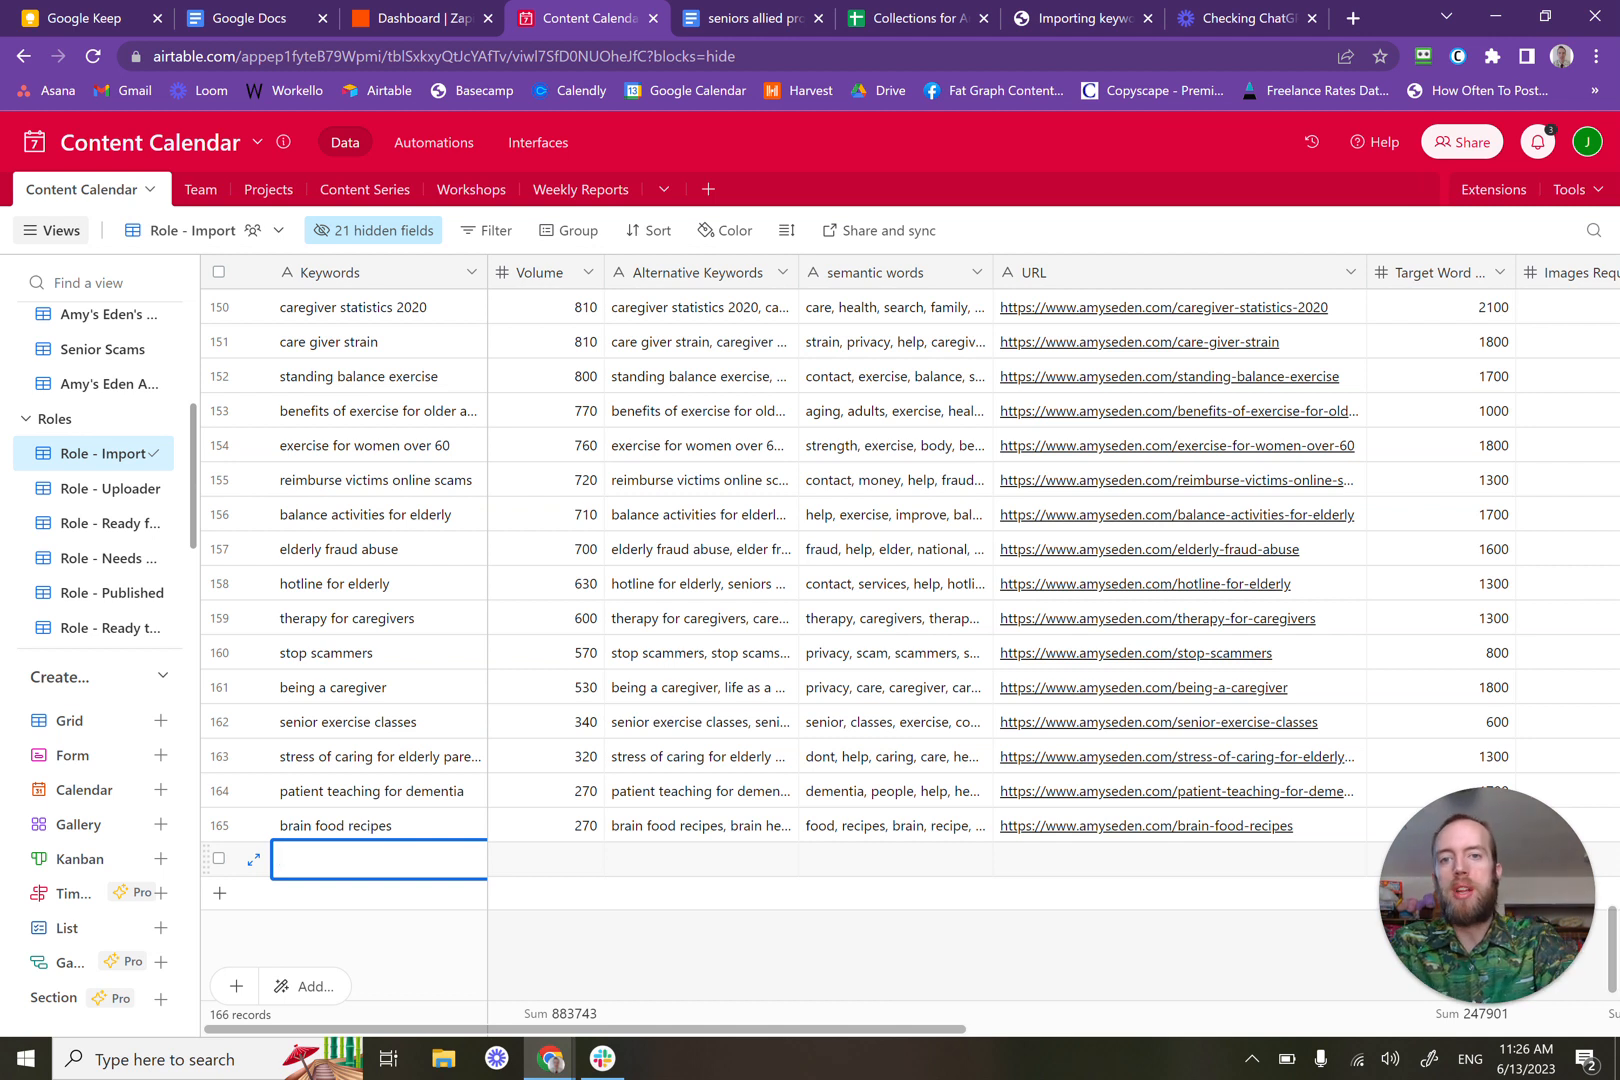
{"action": "left_click", "coordinate": [420, 550]}
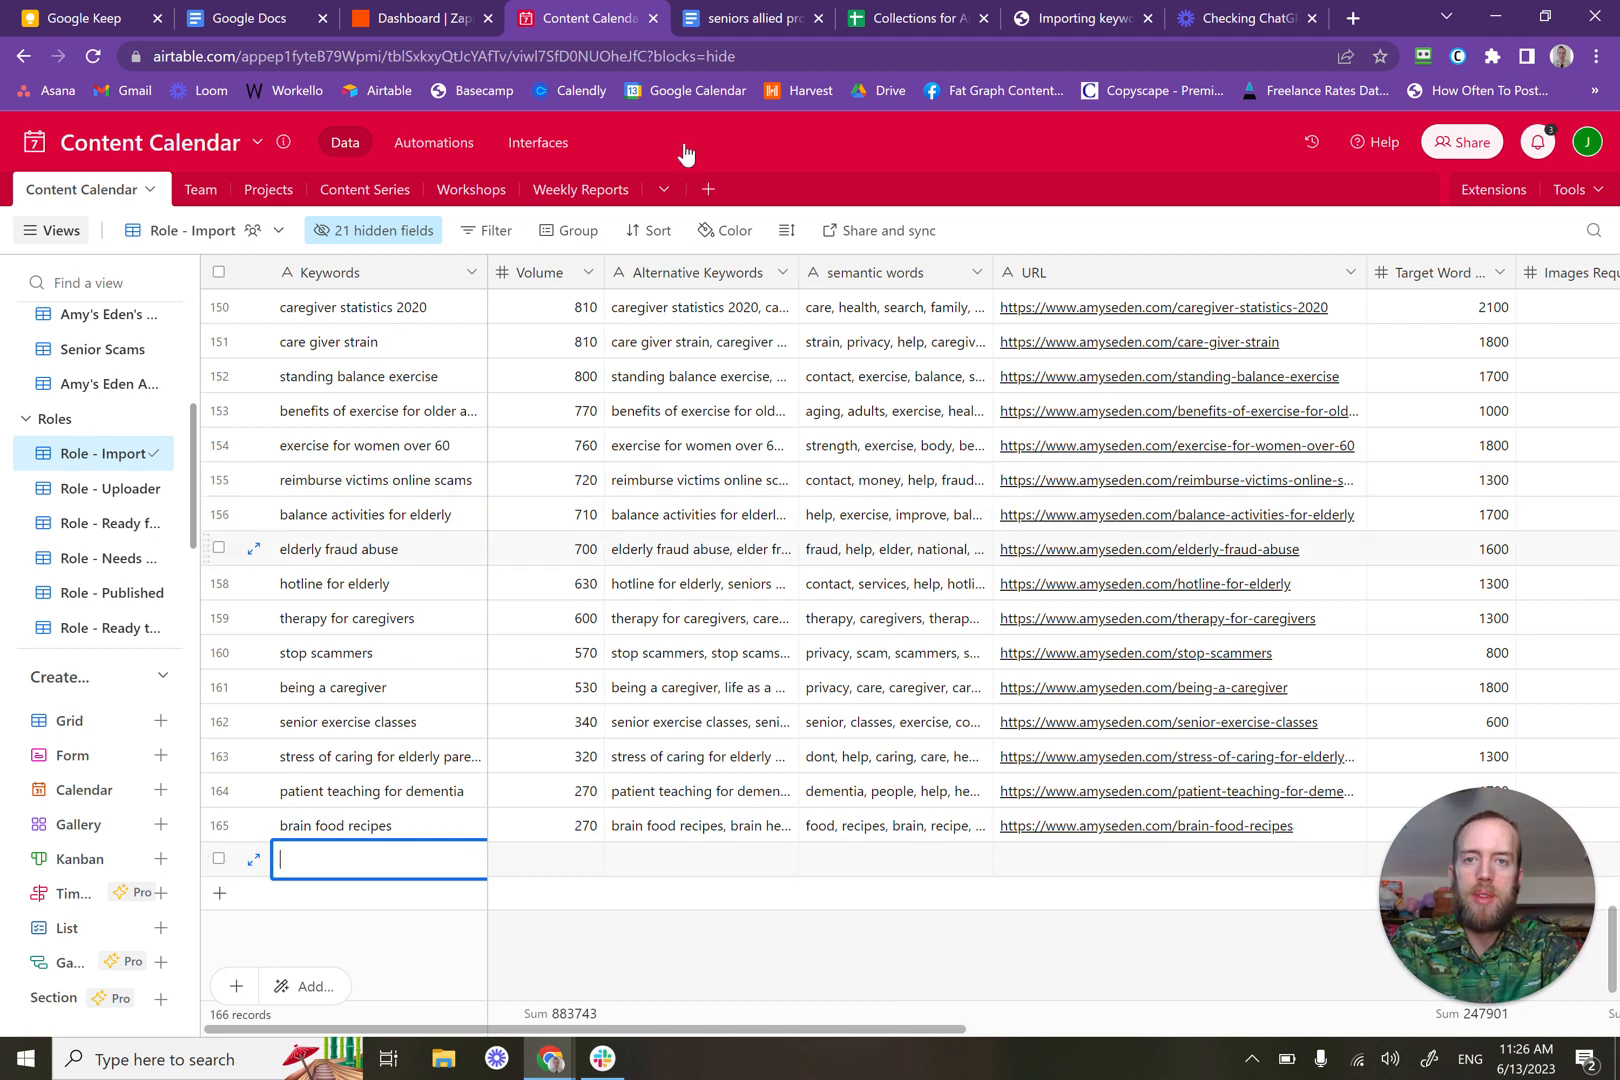
{"action": "left_click", "coordinate": [918, 18]}
{"action": "left_click", "coordinate": [565, 12]}
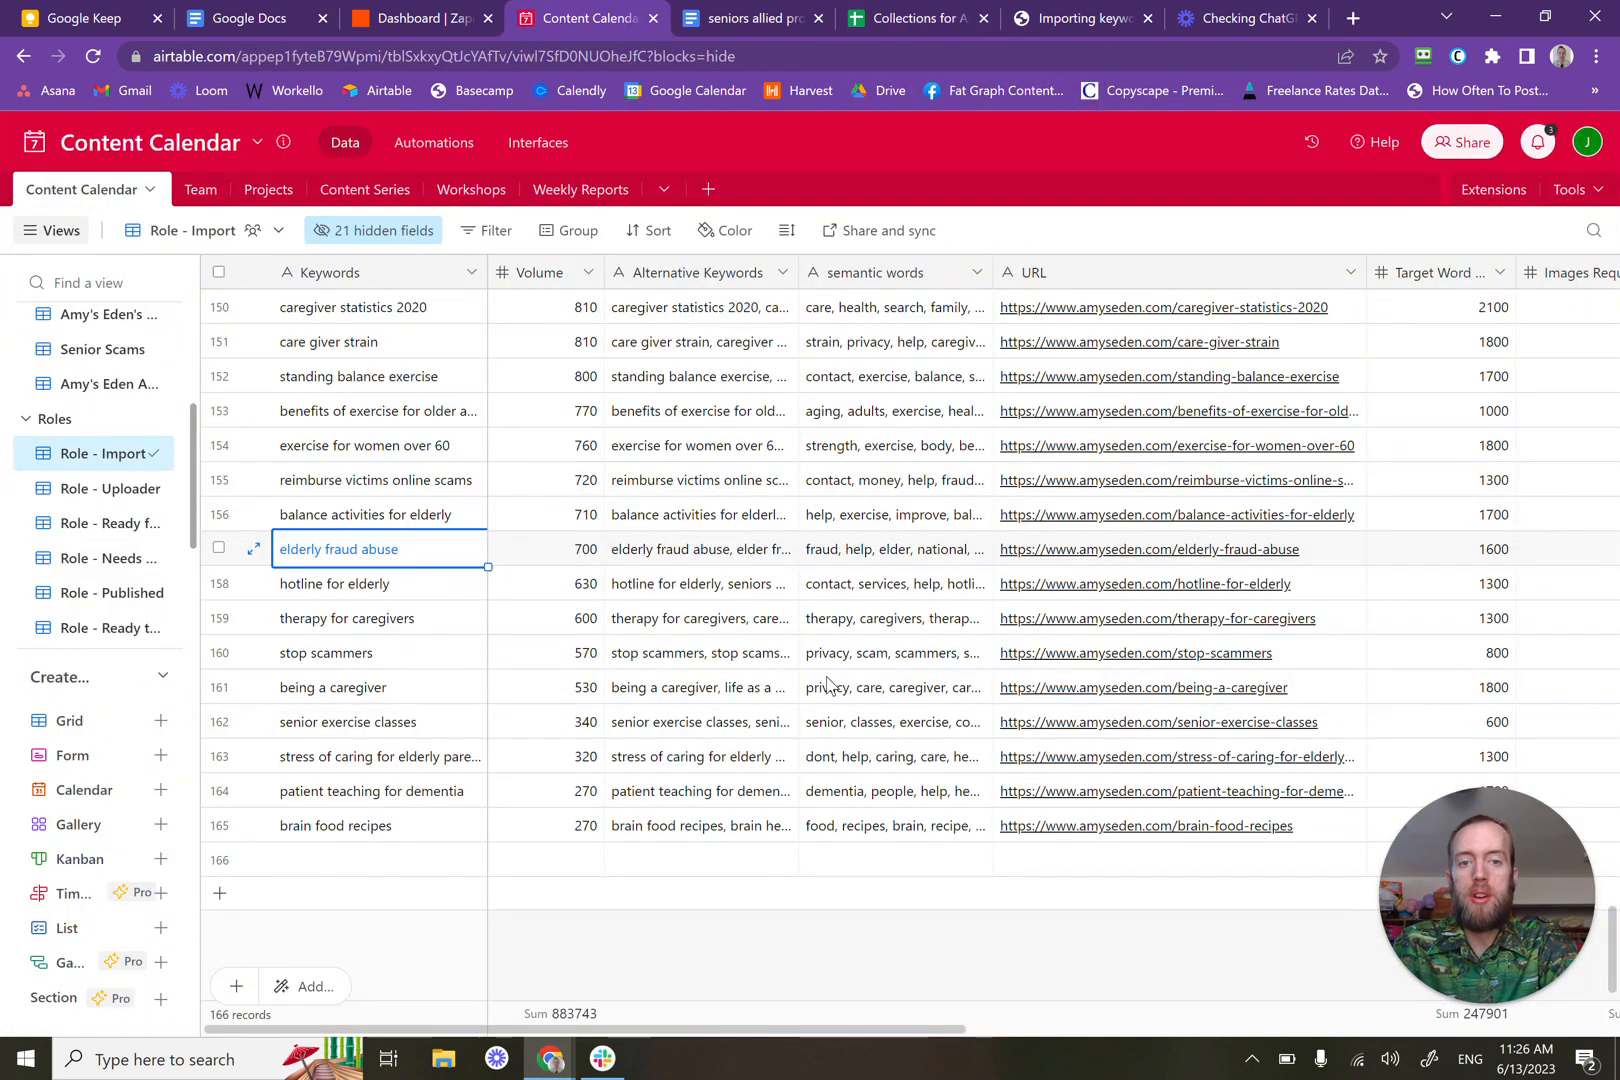
Step: Examine the last records of the Role - Import view across their fields, from Keywords and Volume to Project and Article Link
{"action": "scroll", "coordinate": [824, 600], "scroll_direction": "up", "scroll_amount": 3}
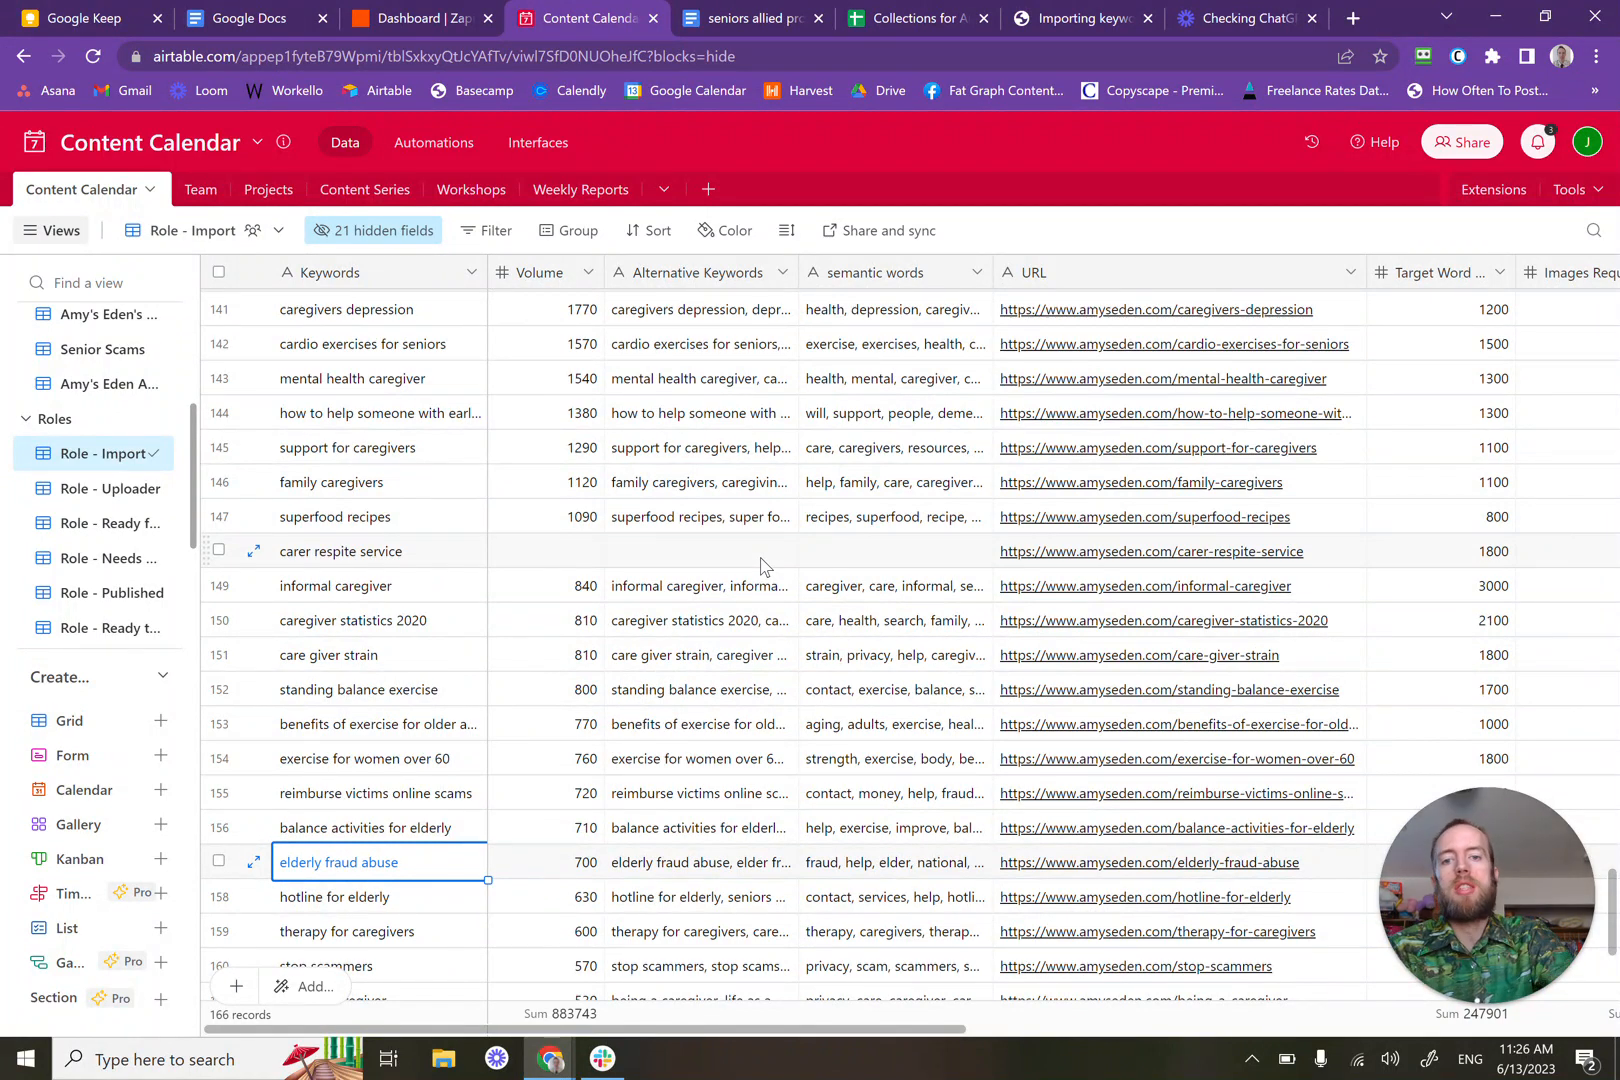
{"action": "scroll", "coordinate": [760, 565], "scroll_direction": "down", "scroll_amount": 5}
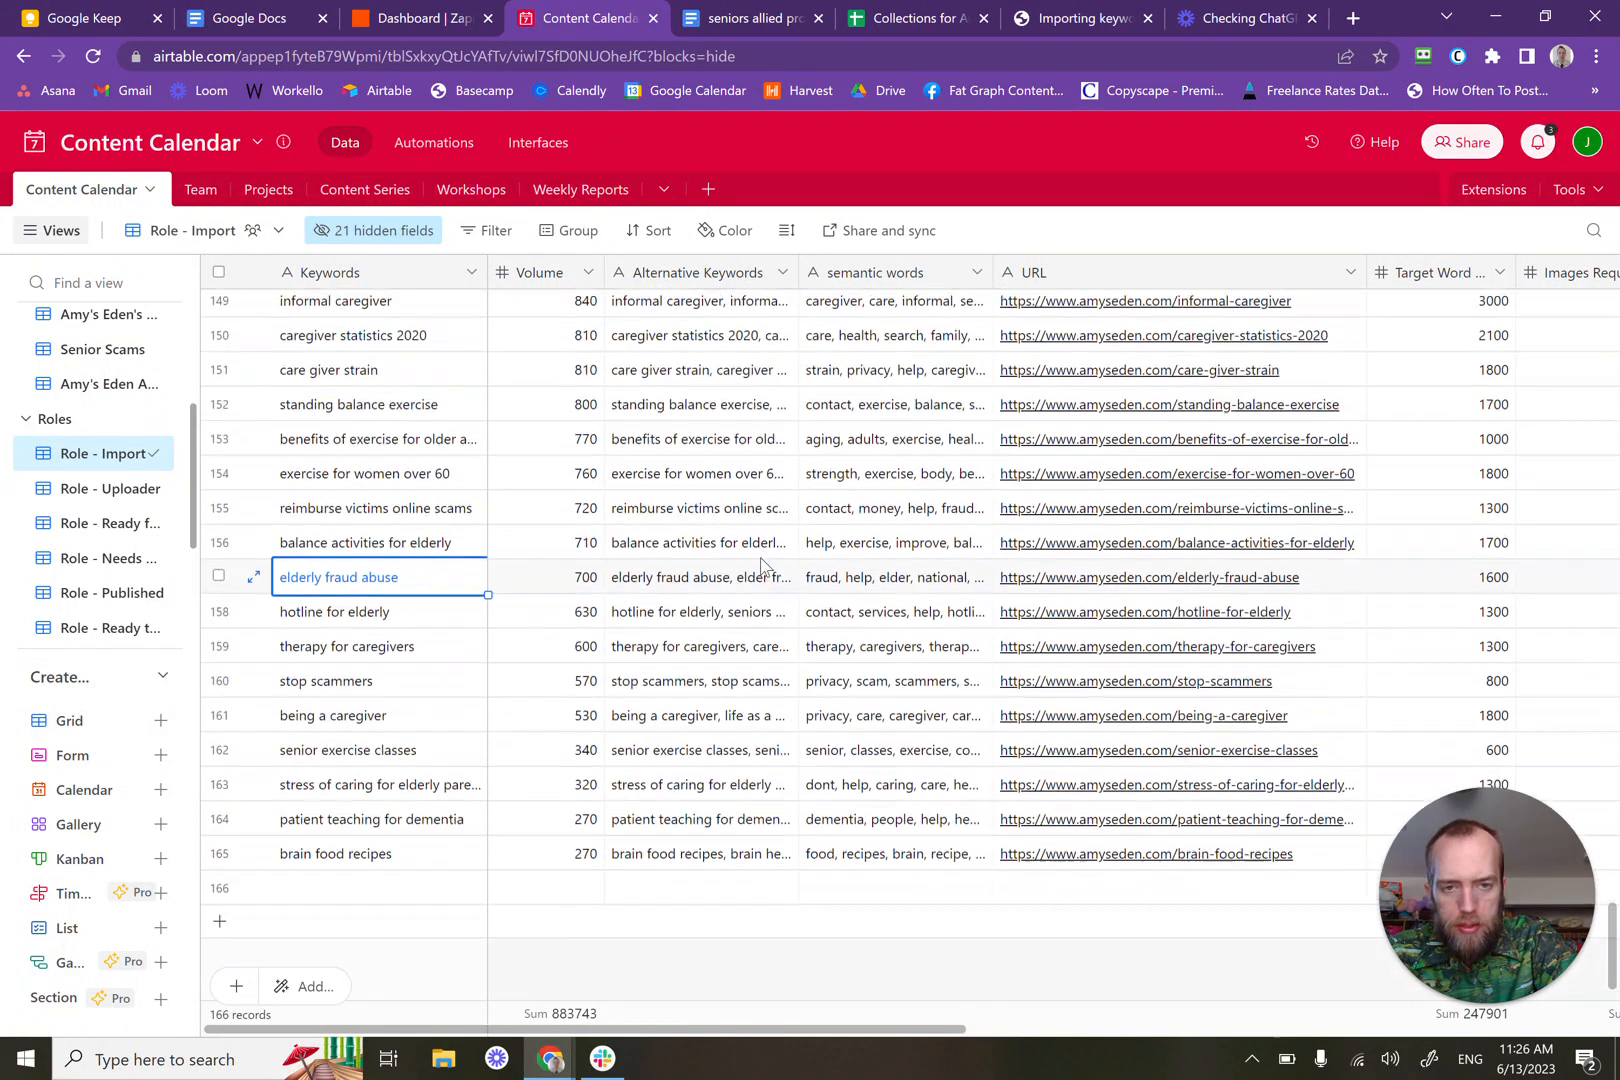
{"action": "scroll", "coordinate": [760, 565], "scroll_direction": "right", "scroll_amount": 5}
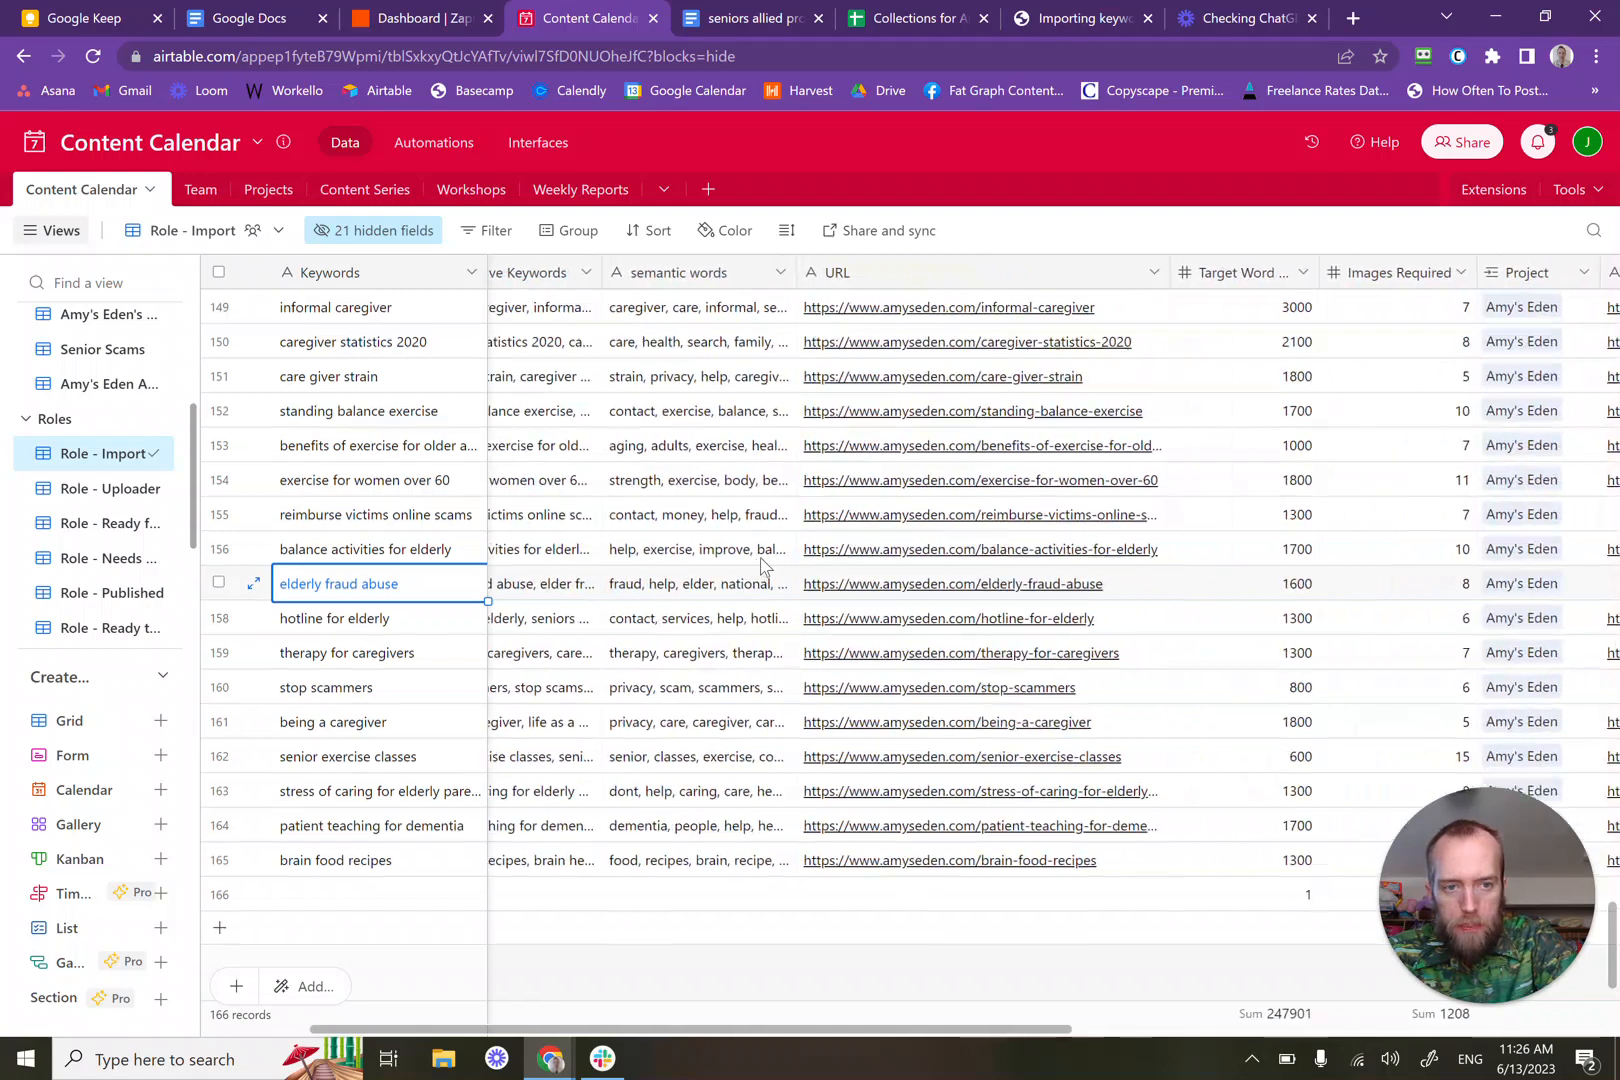
{"action": "scroll", "coordinate": [760, 565], "scroll_direction": "up", "scroll_amount": 2}
{"action": "scroll", "coordinate": [760, 566], "scroll_direction": "left", "scroll_amount": 2}
{"action": "scroll", "coordinate": [760, 566], "scroll_direction": "down", "scroll_amount": 2}
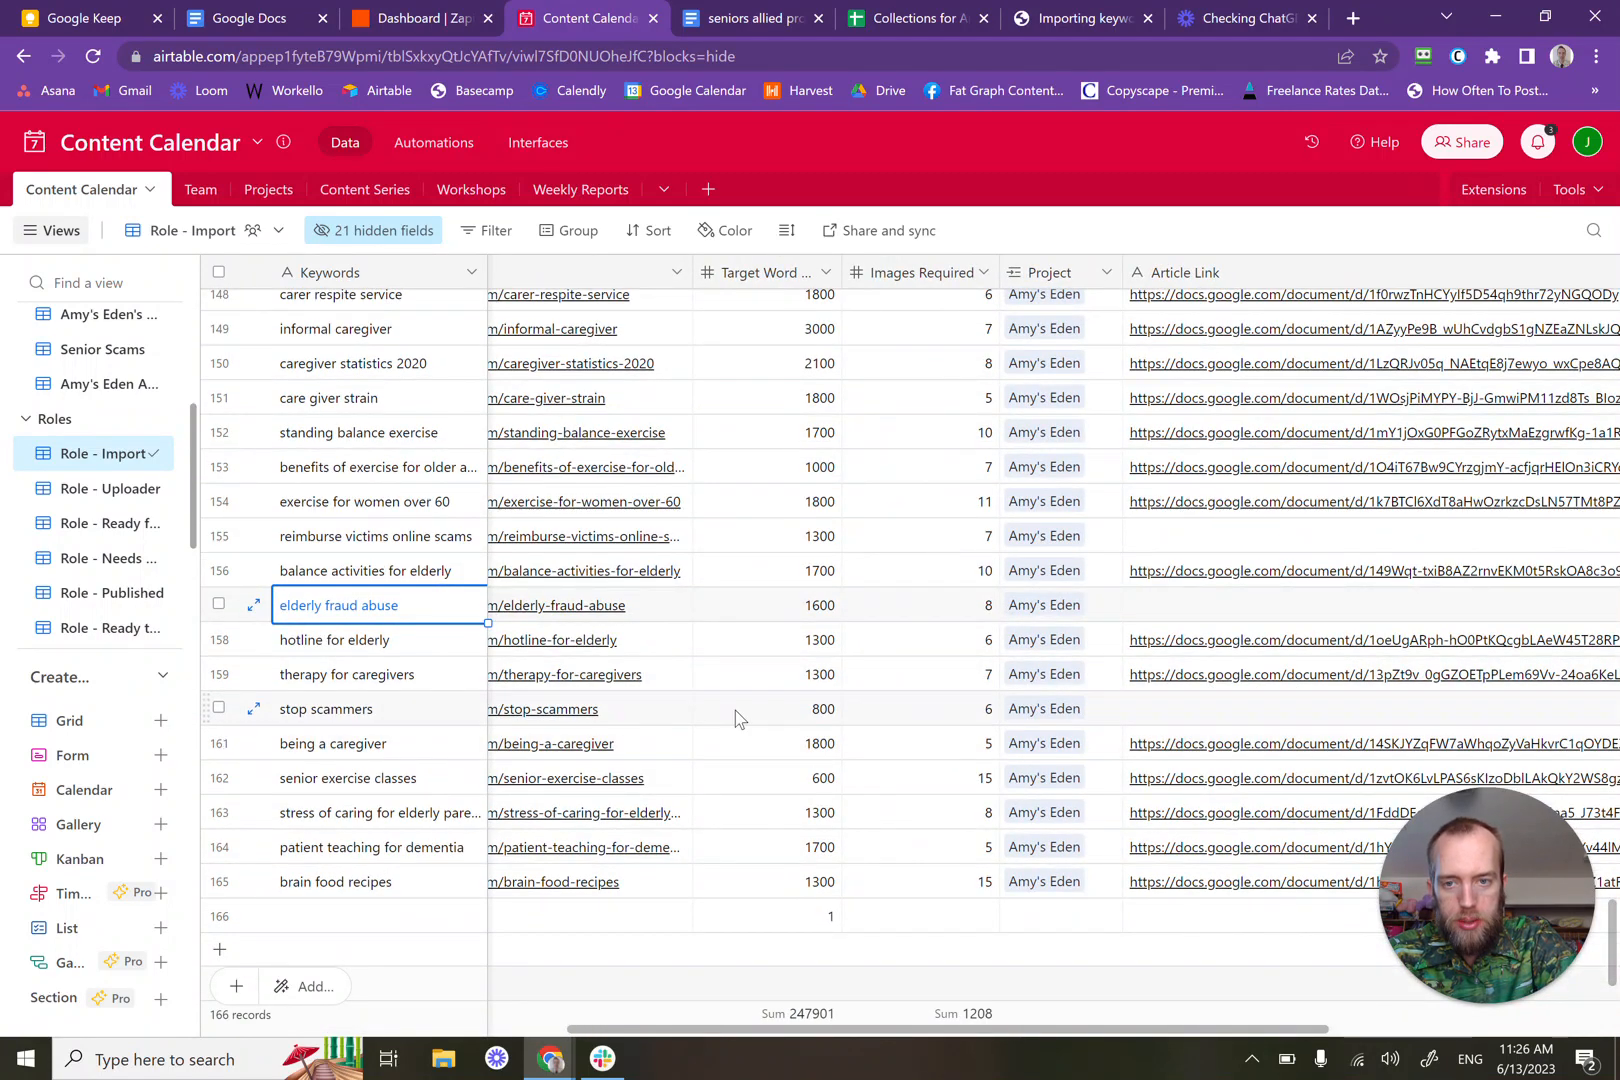
{"action": "scroll", "coordinate": [648, 702], "scroll_direction": "left", "scroll_amount": 5}
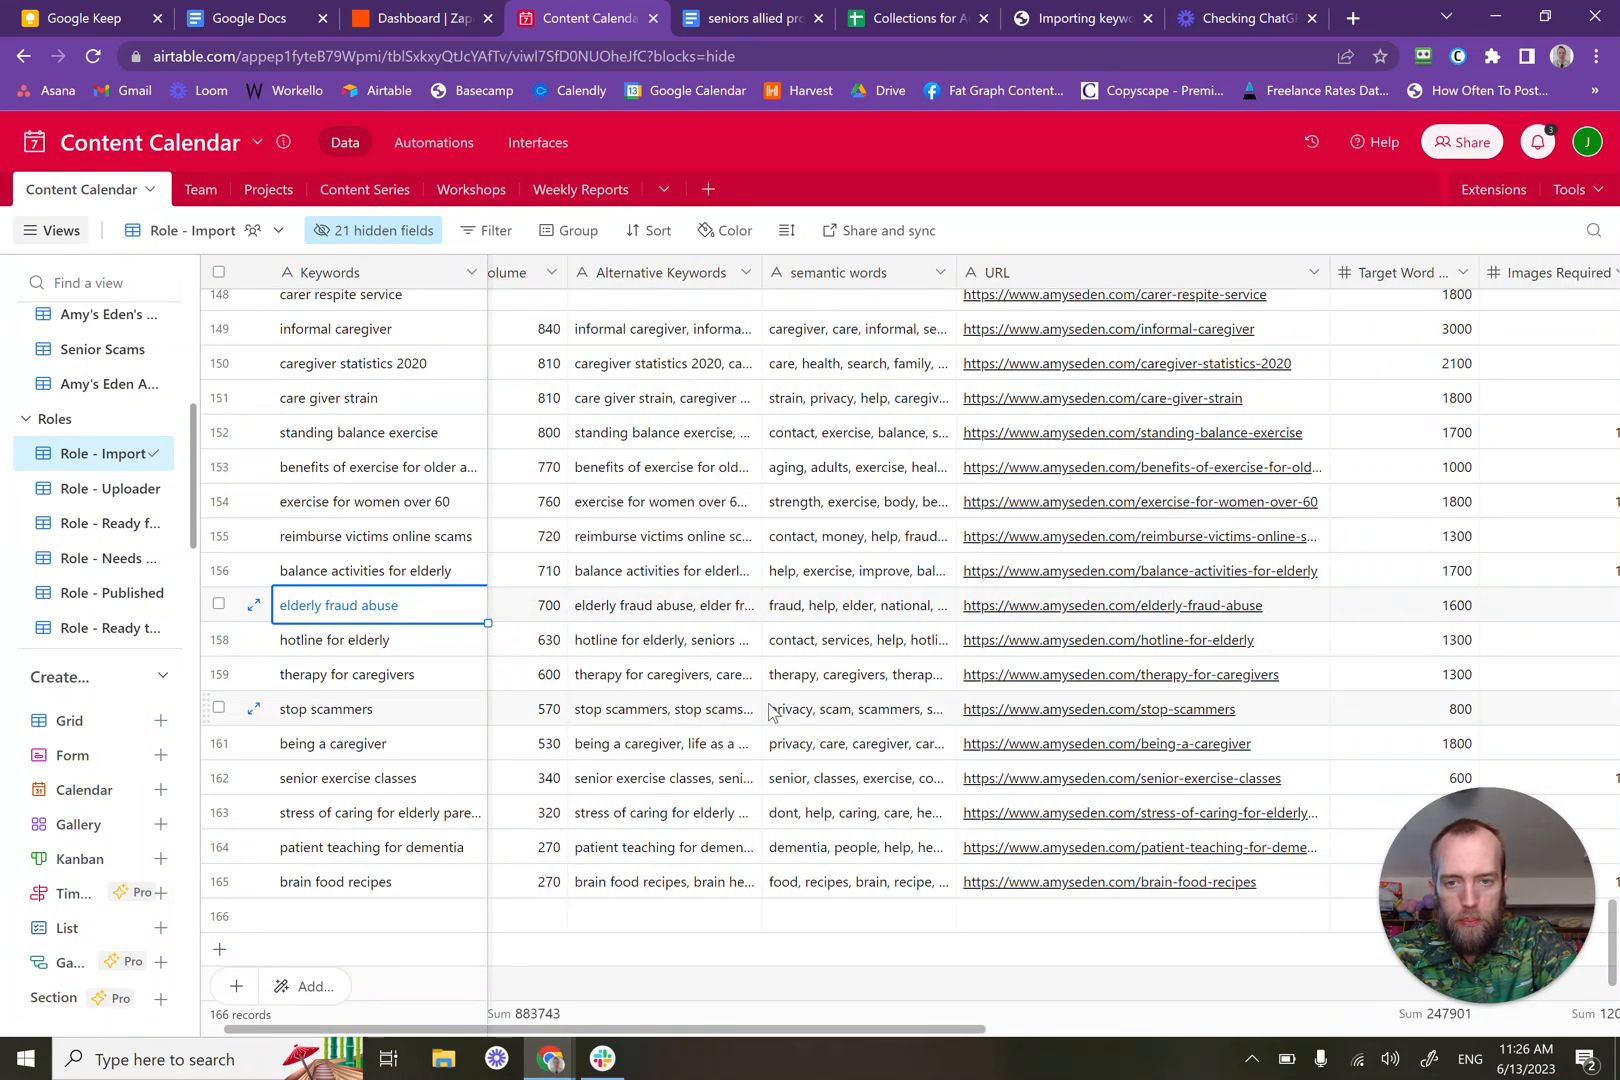
{"action": "scroll", "coordinate": [770, 711], "scroll_direction": "left", "scroll_amount": 1}
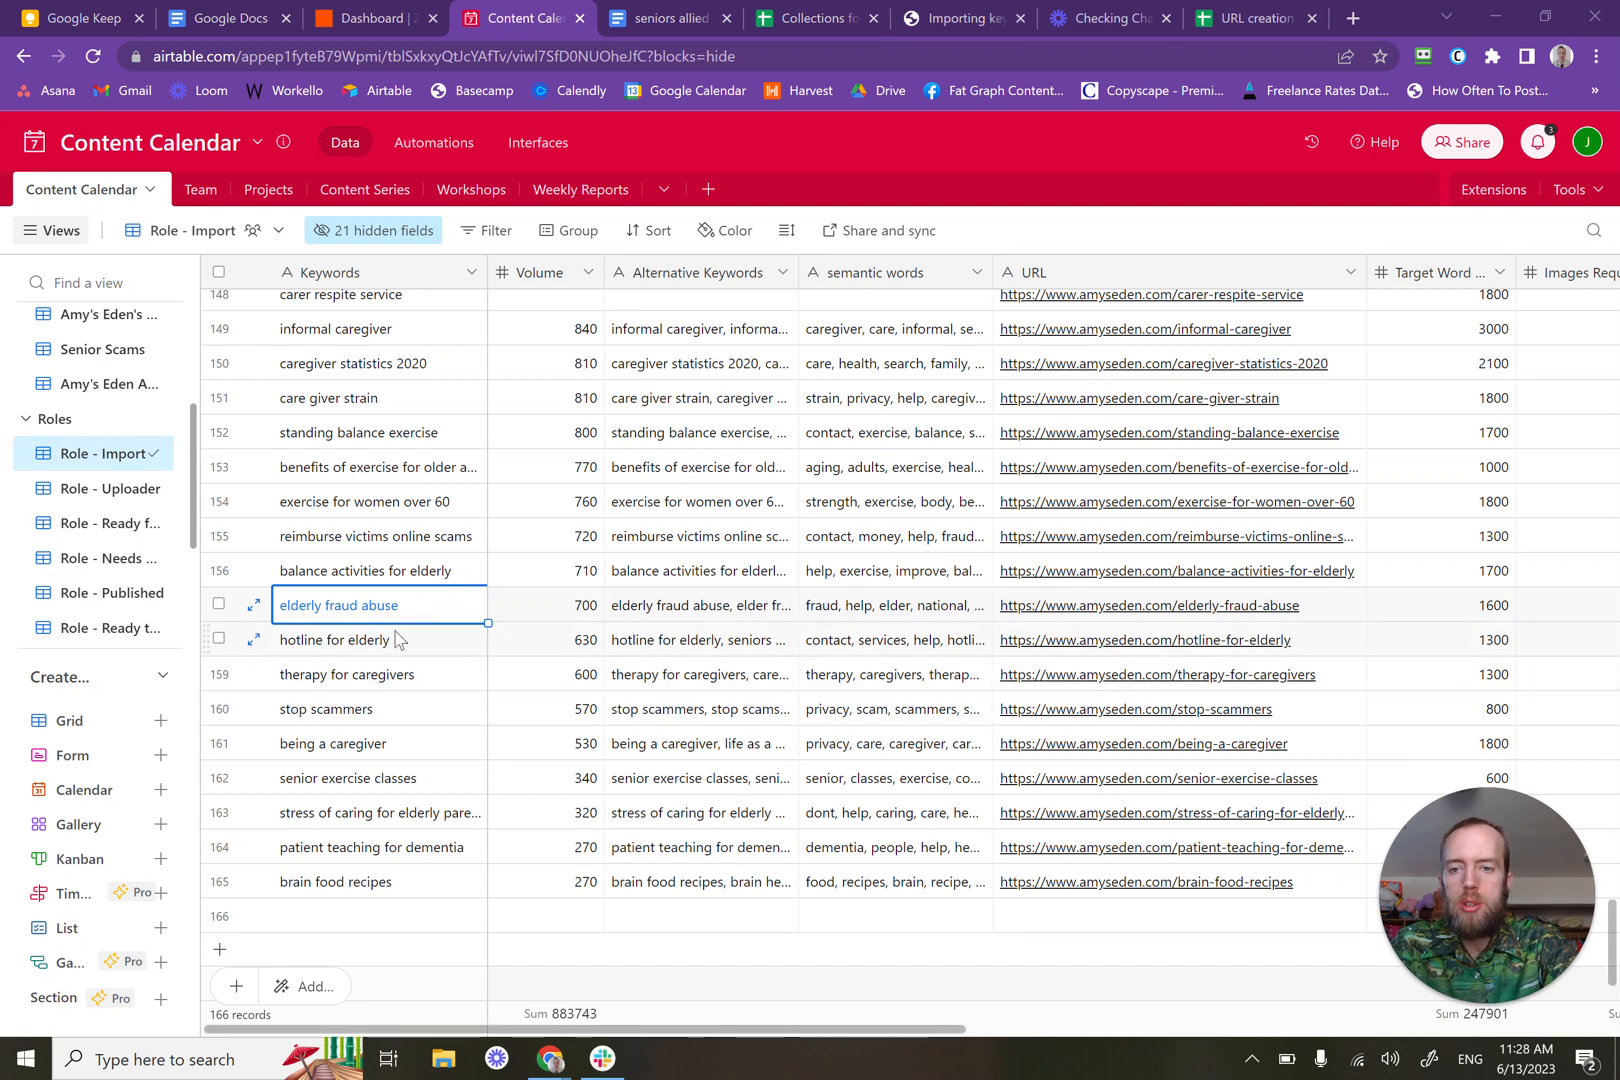
Step: Copy the keywords from "hotline for elderly" through "brain food recipes" into the URL creation for Articles spreadsheet in Google Sheets, starting at C172
{"action": "key", "text": "Down"}
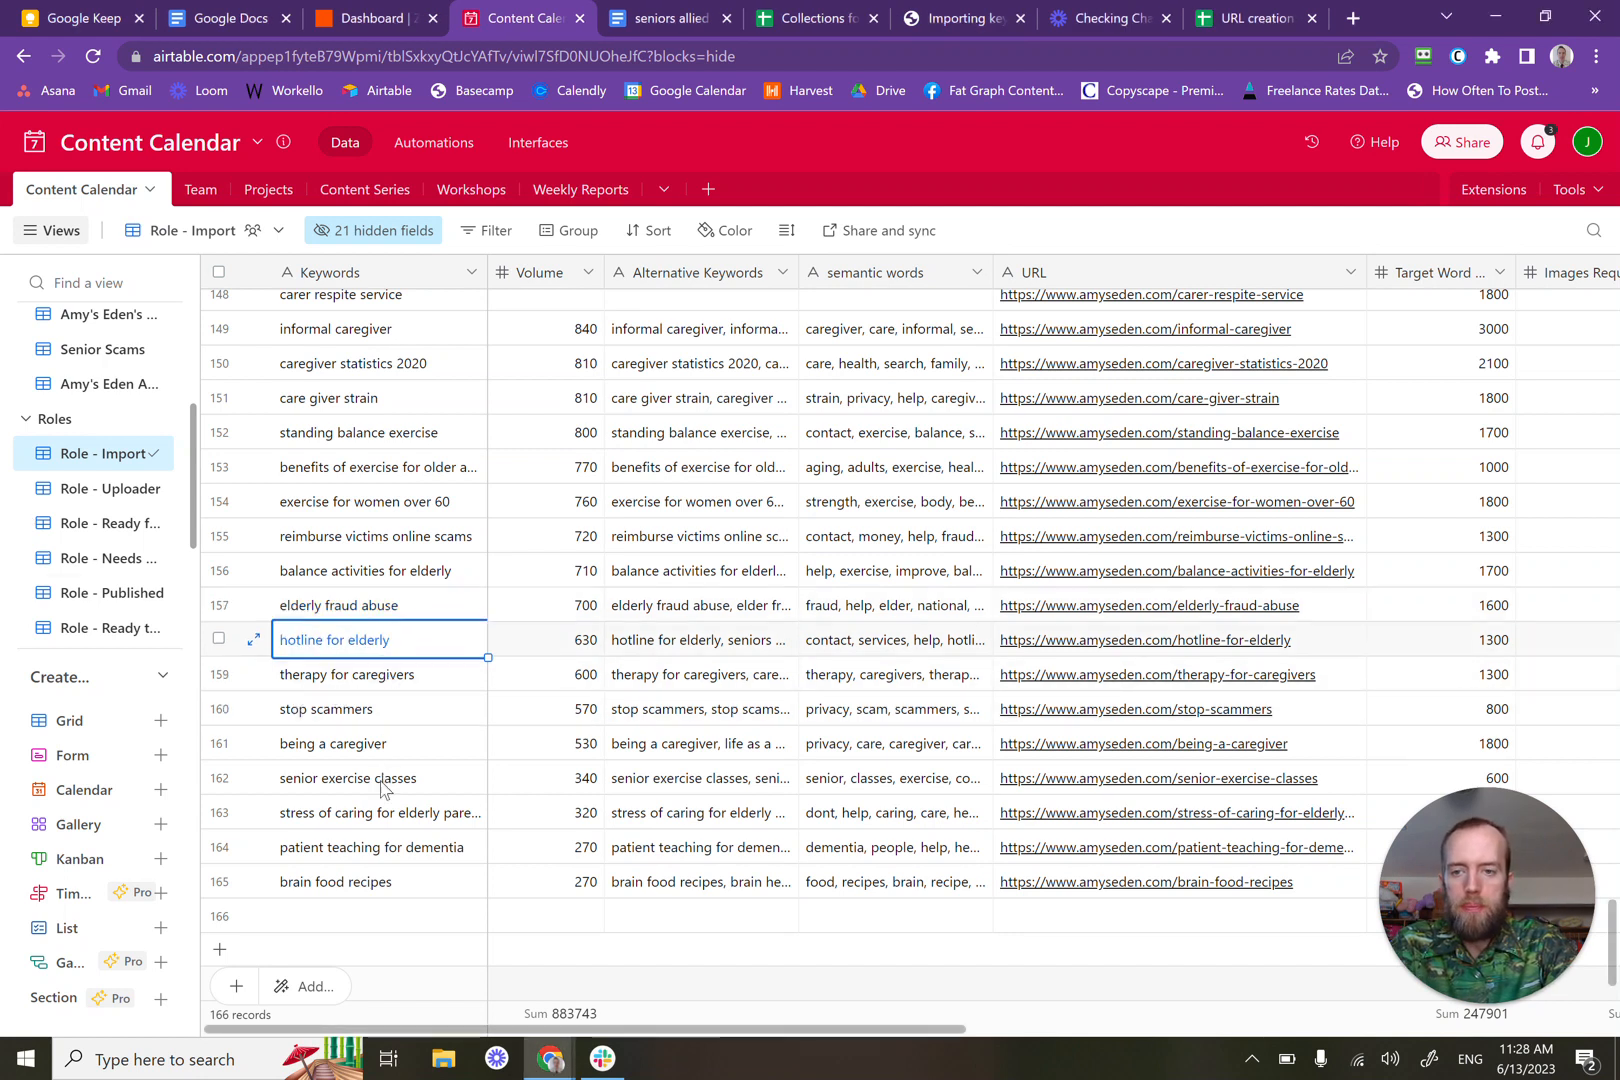
{"action": "left_click", "coordinate": [377, 884], "text": "shift"}
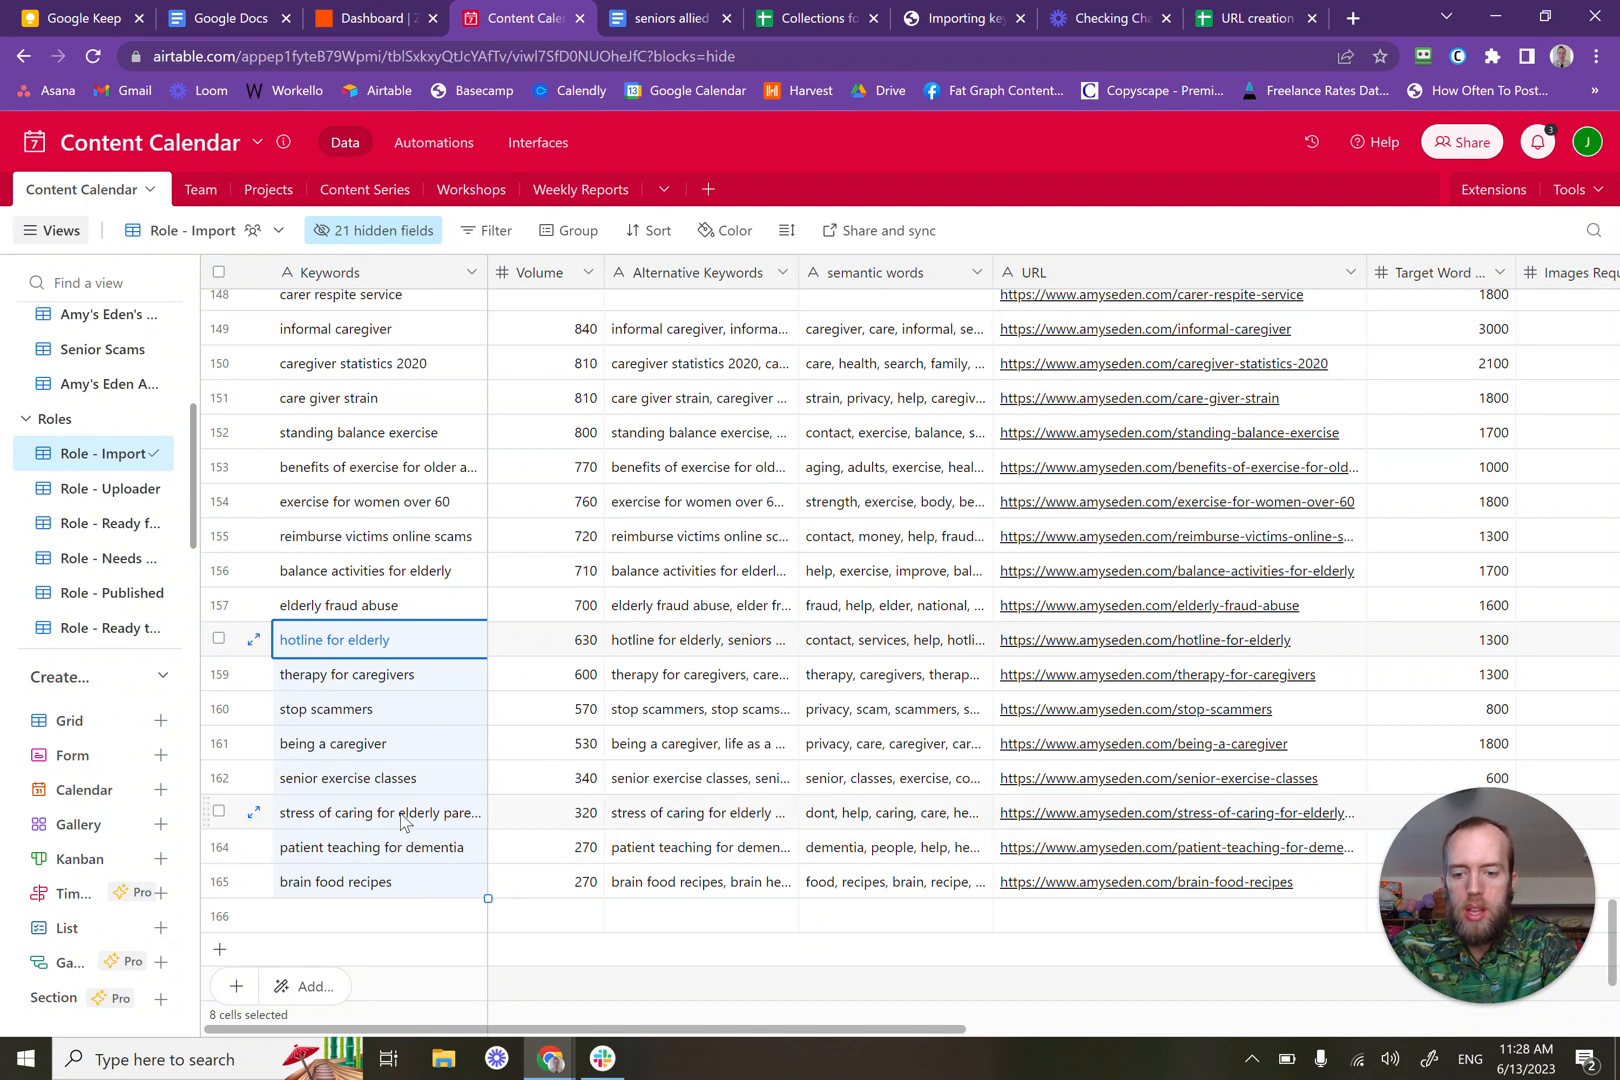
{"action": "key", "text": "ctrl+c"}
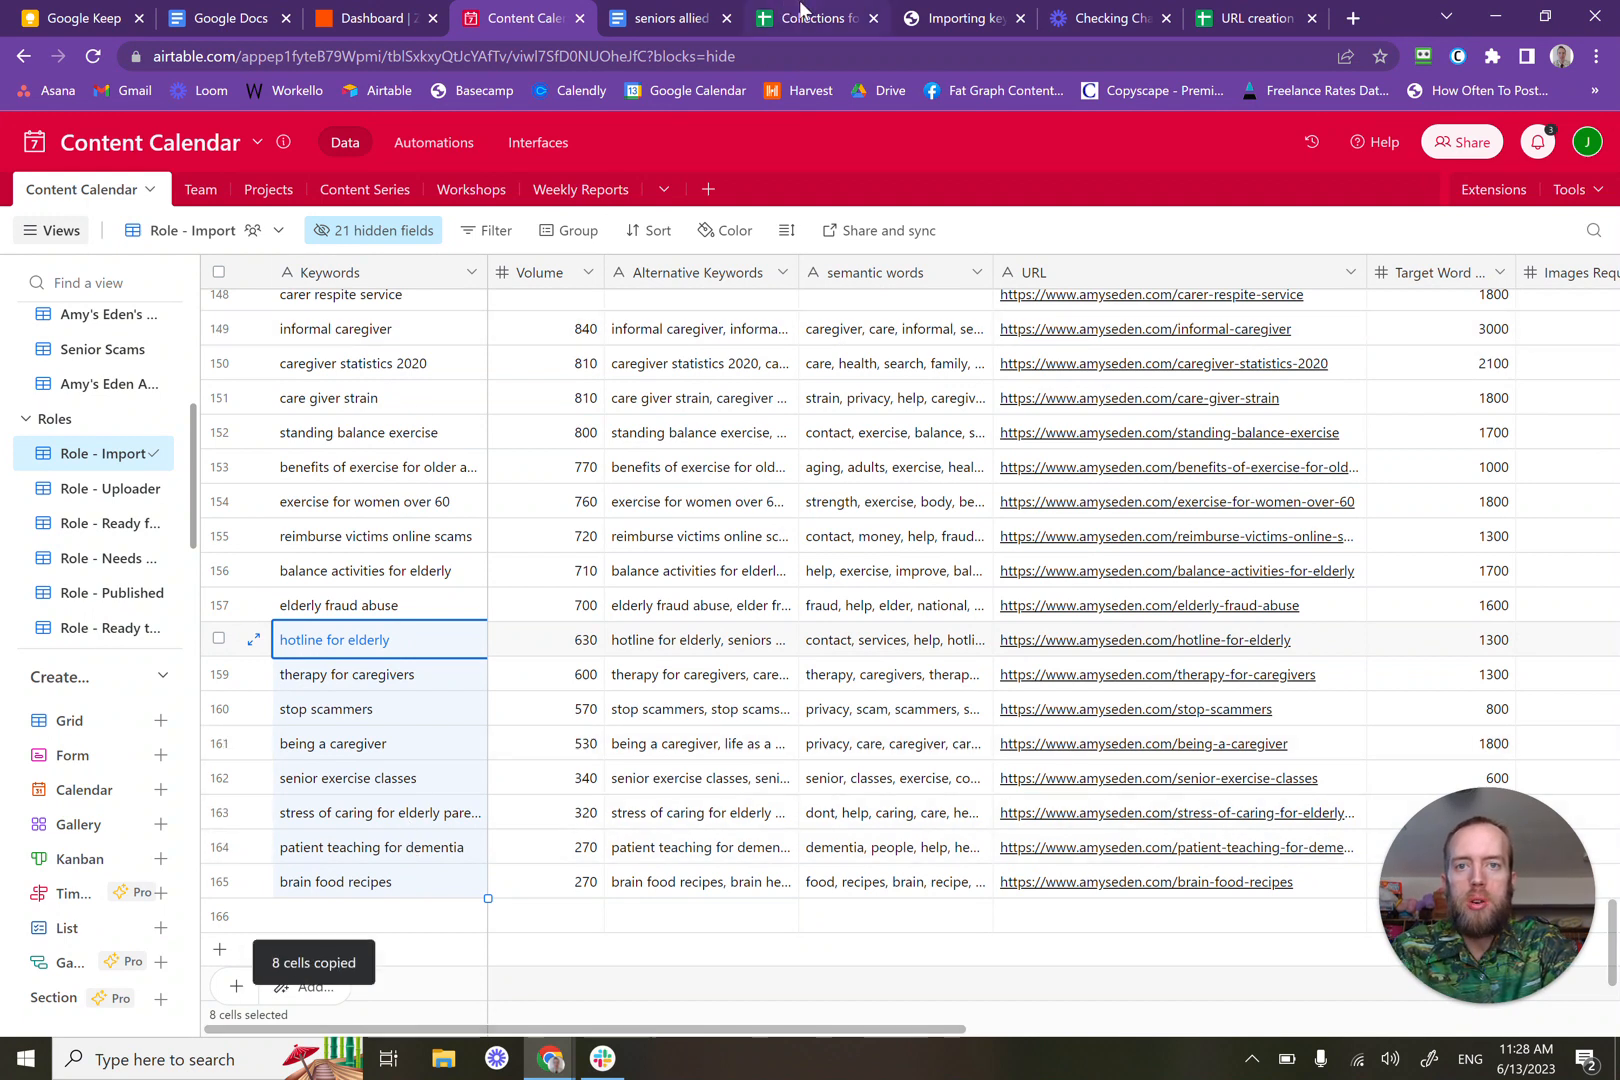
{"action": "left_click", "coordinate": [801, 17]}
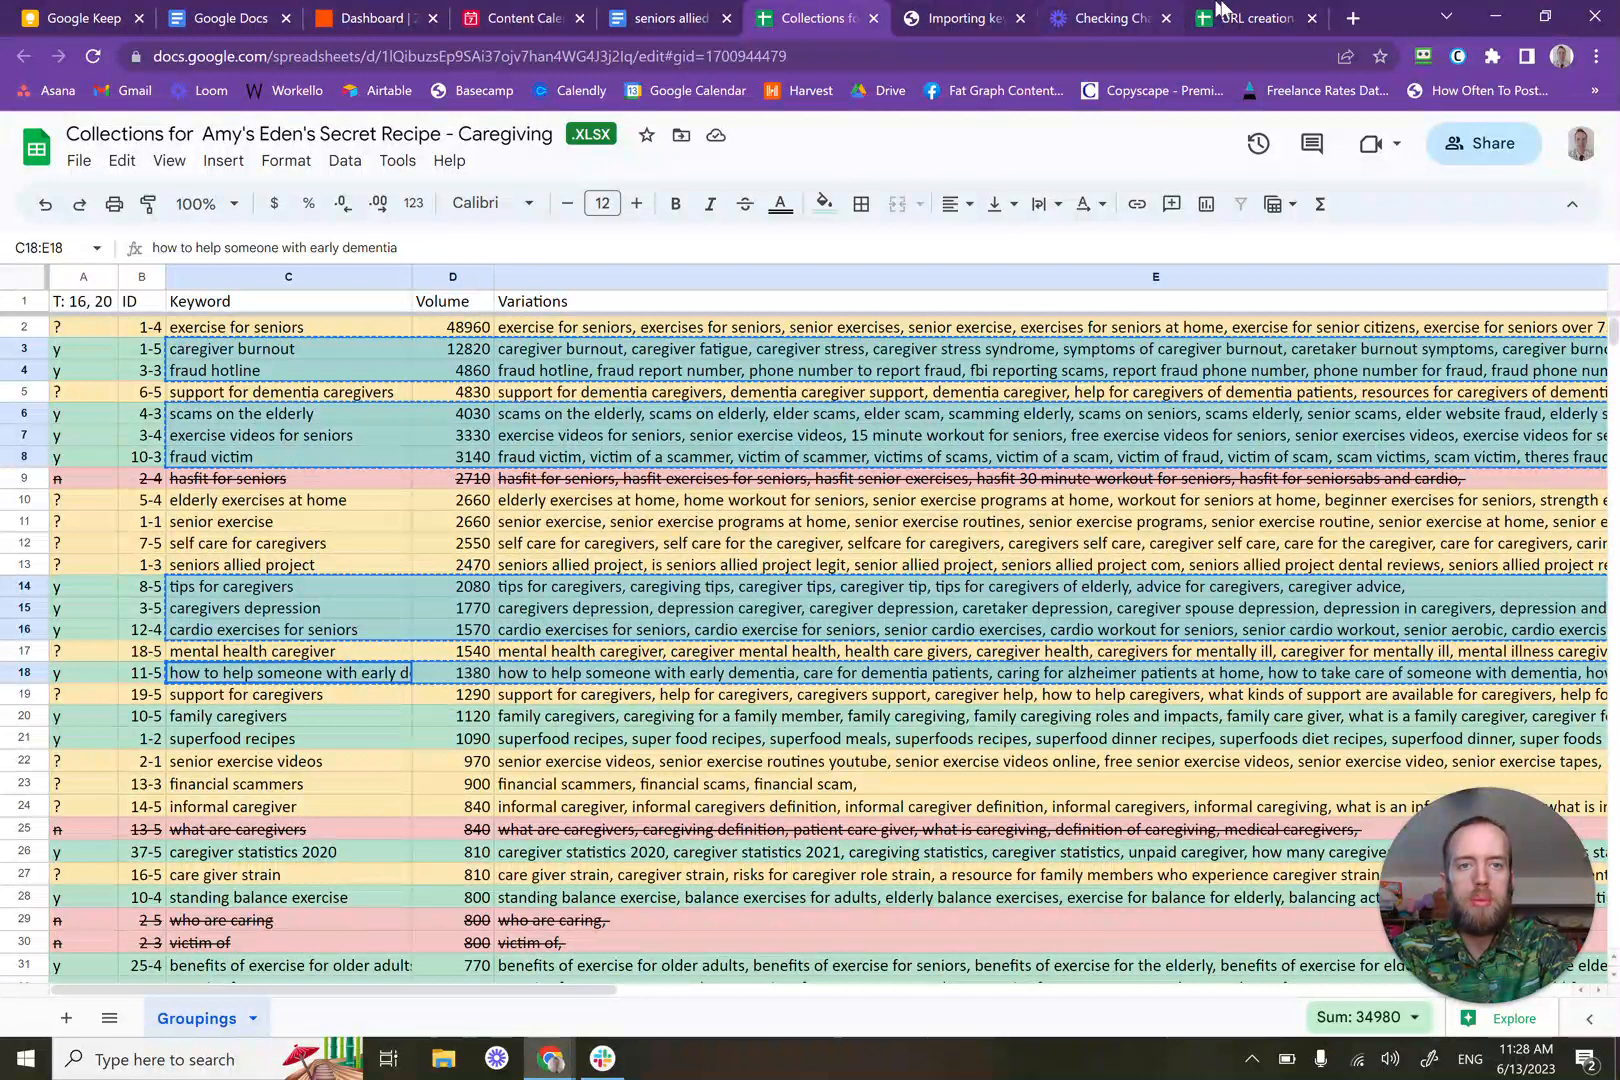
{"action": "left_click", "coordinate": [1248, 17]}
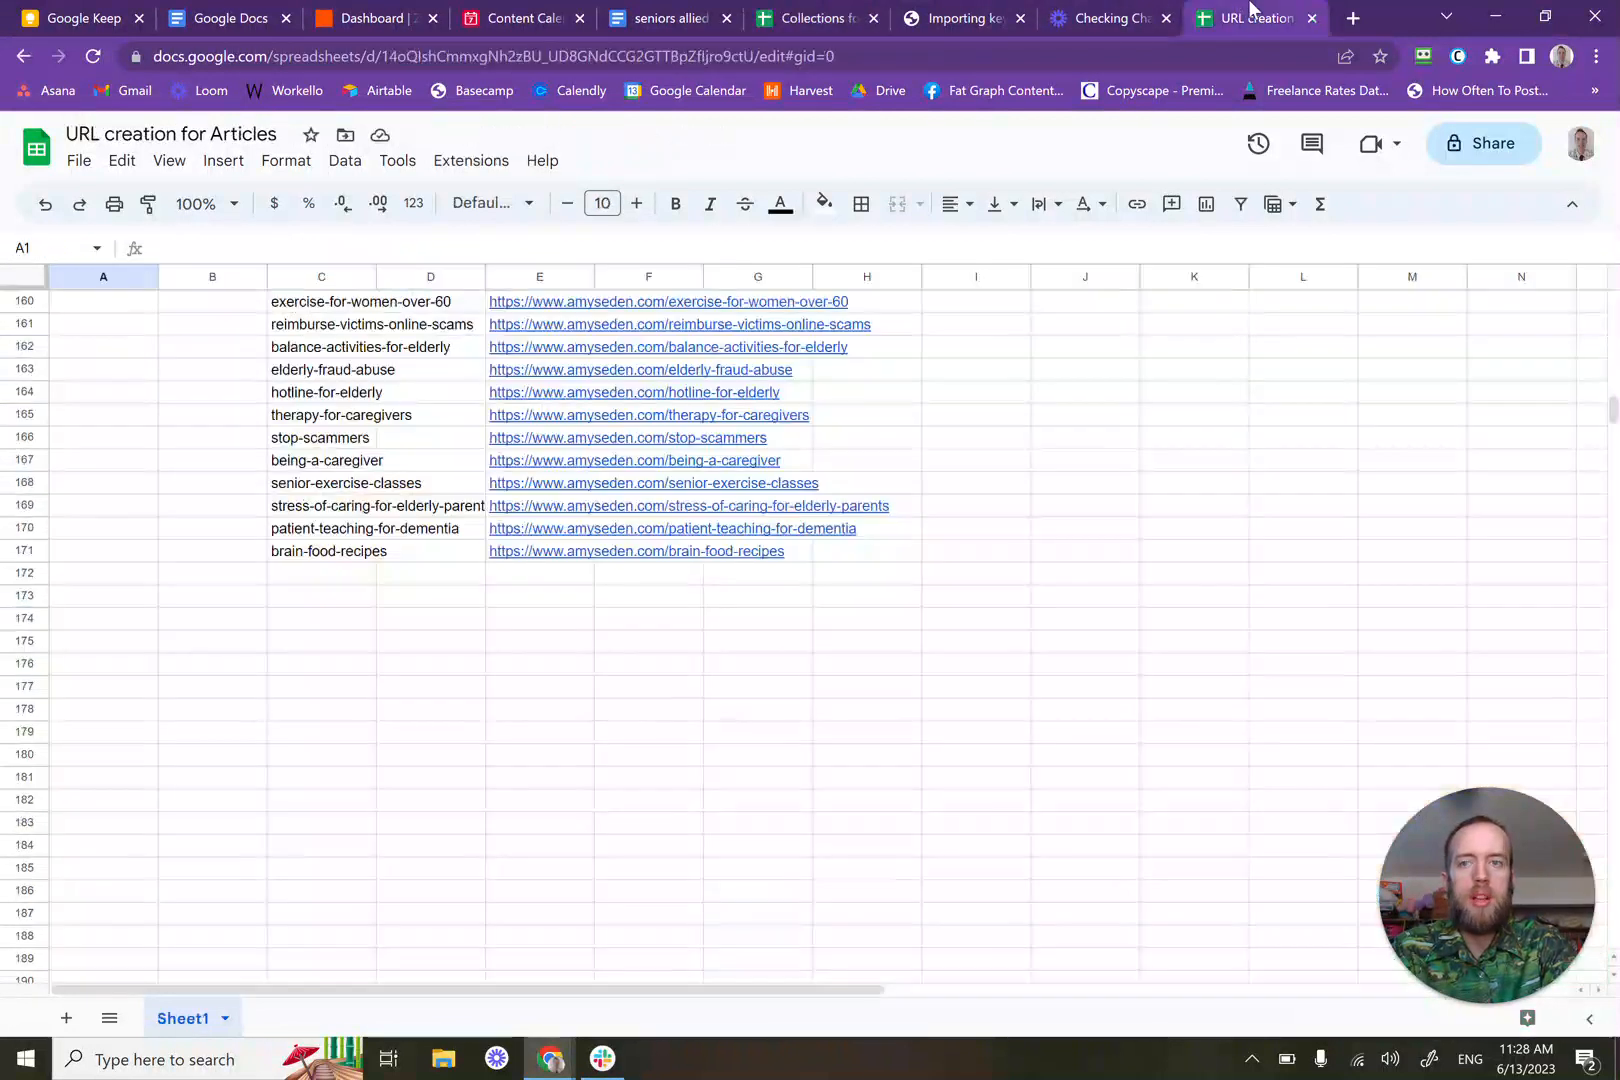
{"action": "left_click", "coordinate": [327, 575]}
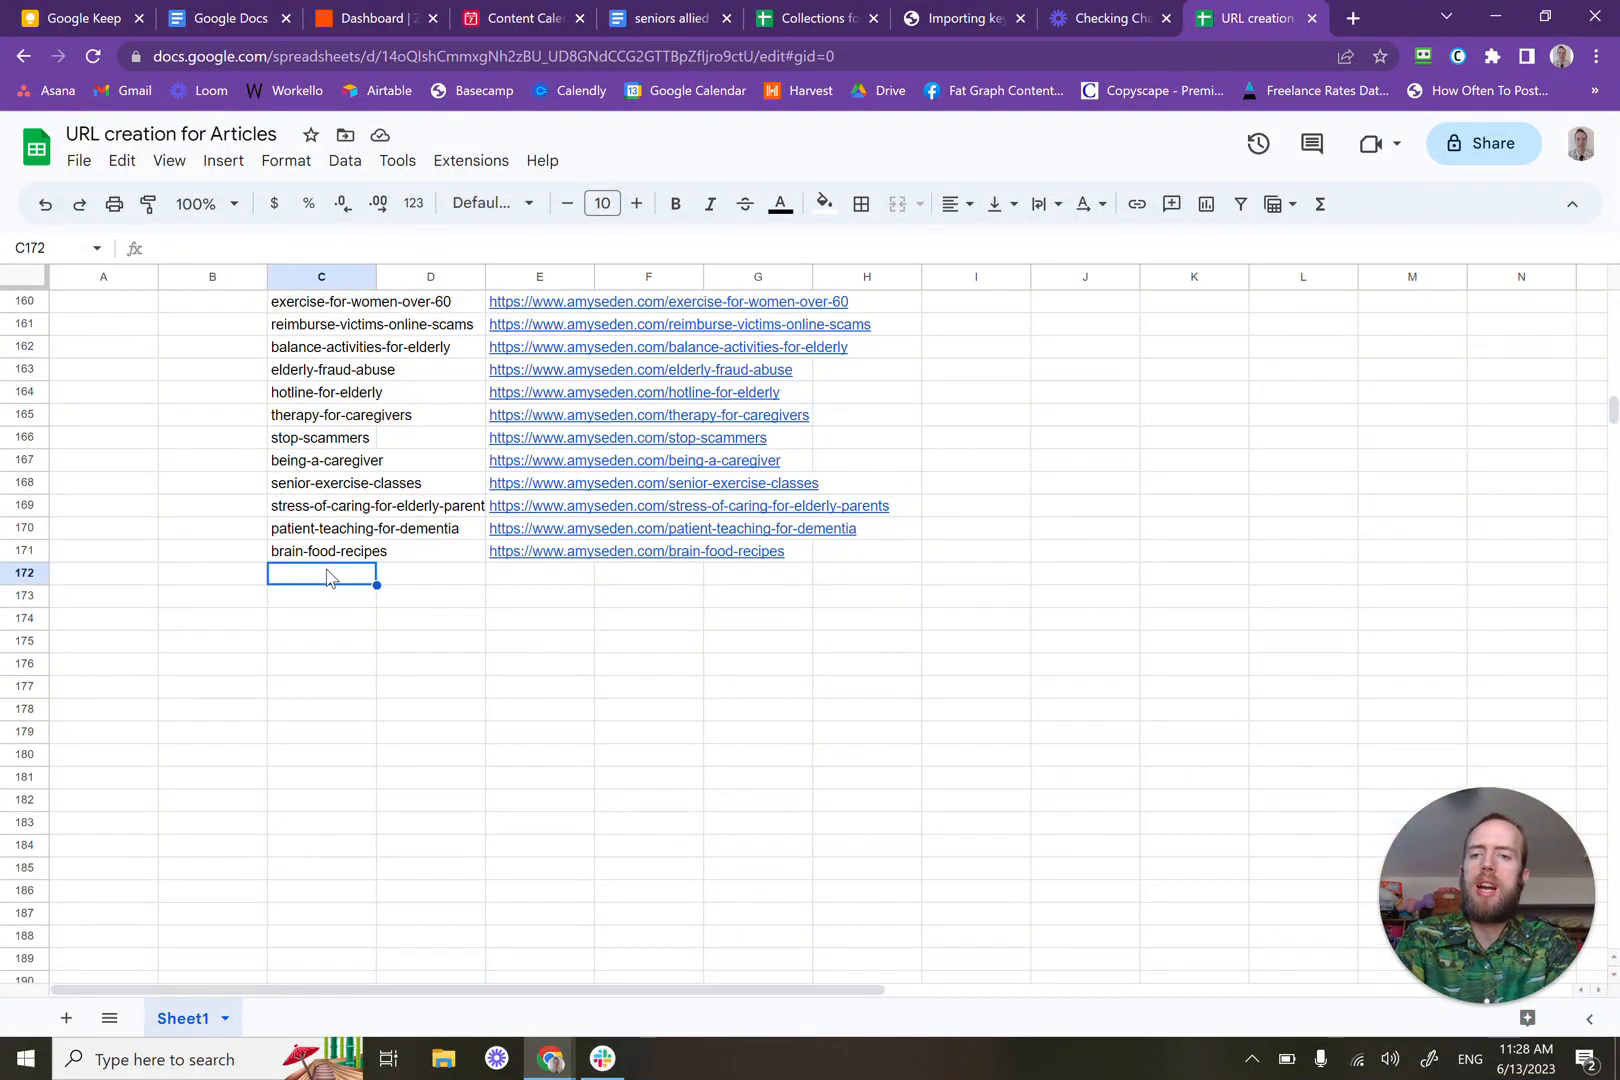
{"action": "key", "text": "ctrl+v"}
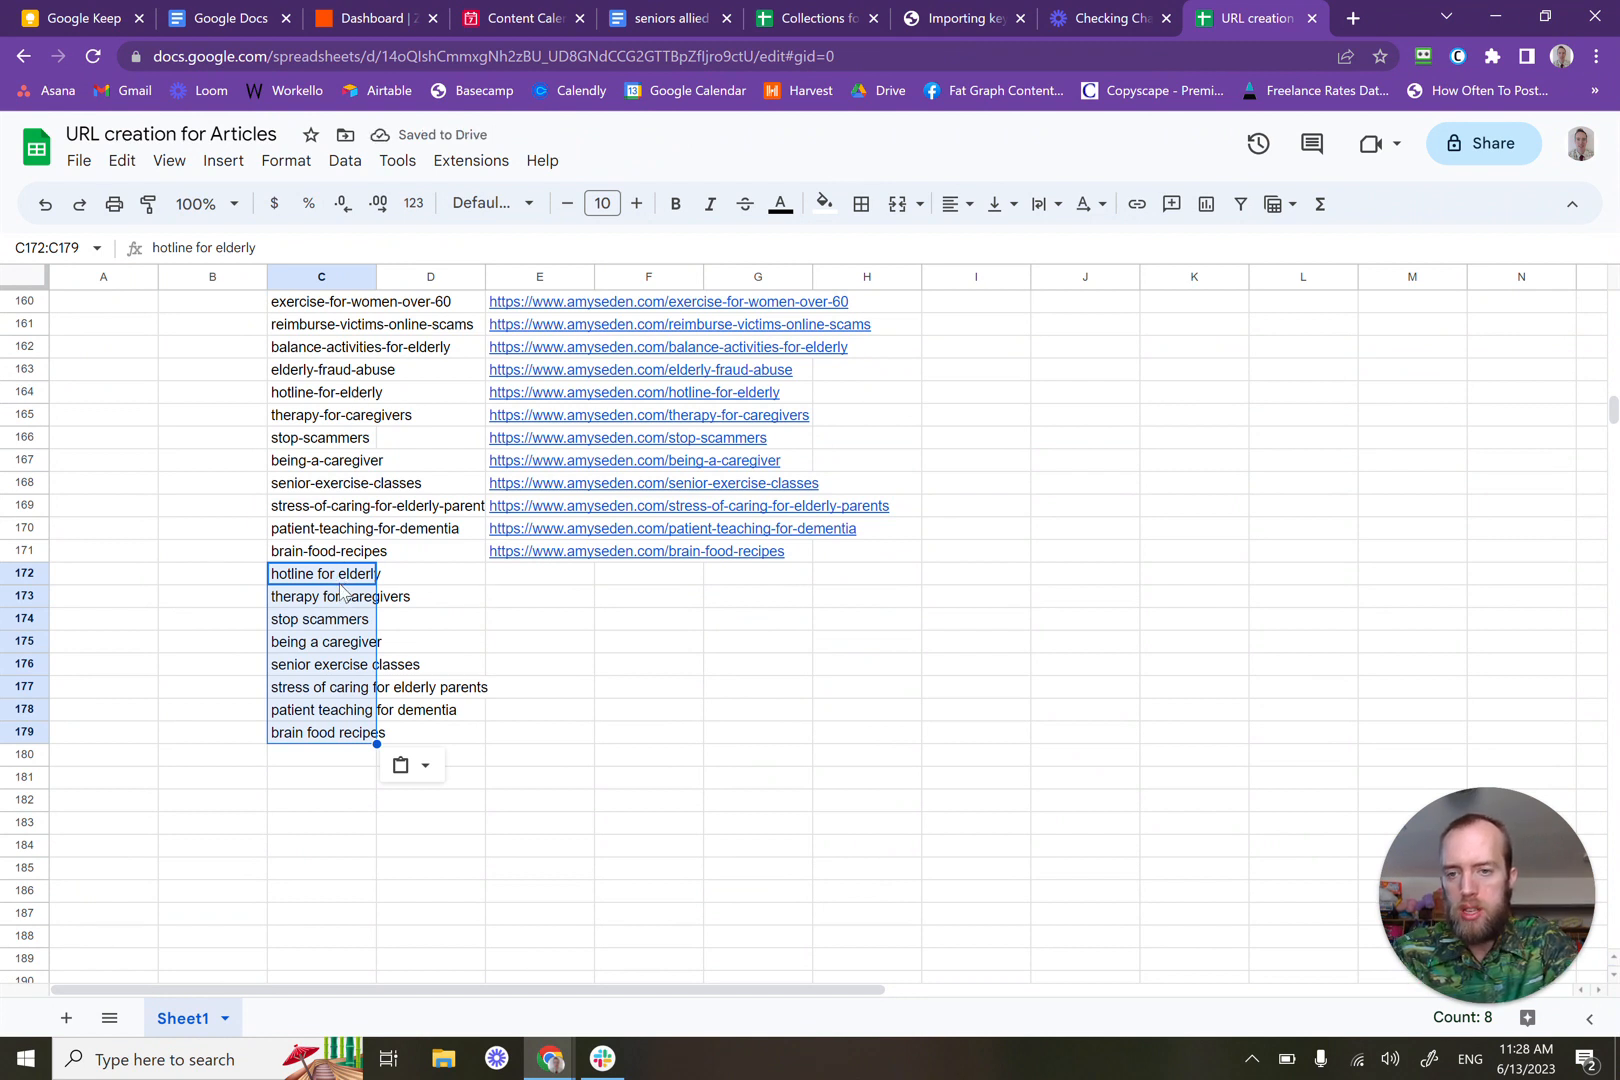
Step: Use Find and replace to change all spaces in the pasted keywords in C172:C179 to hyphens
{"action": "scroll", "coordinate": [352, 555], "scroll_direction": "up", "scroll_amount": 1}
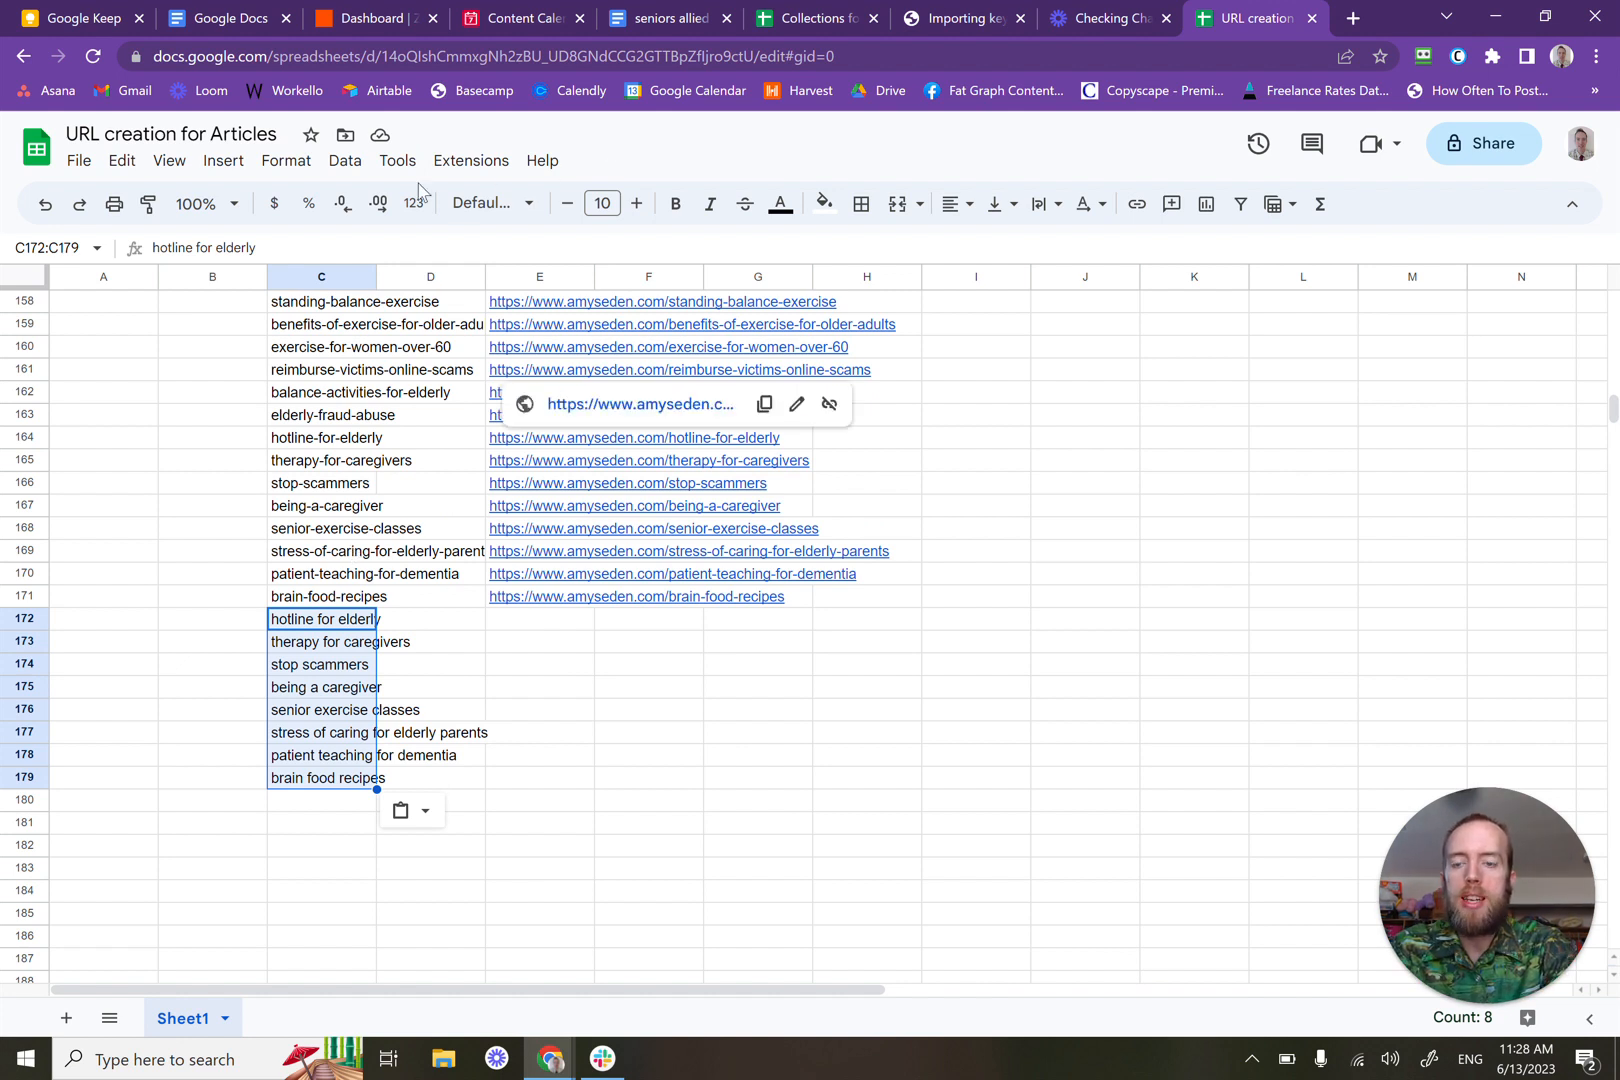
{"action": "left_click", "coordinate": [530, 168]}
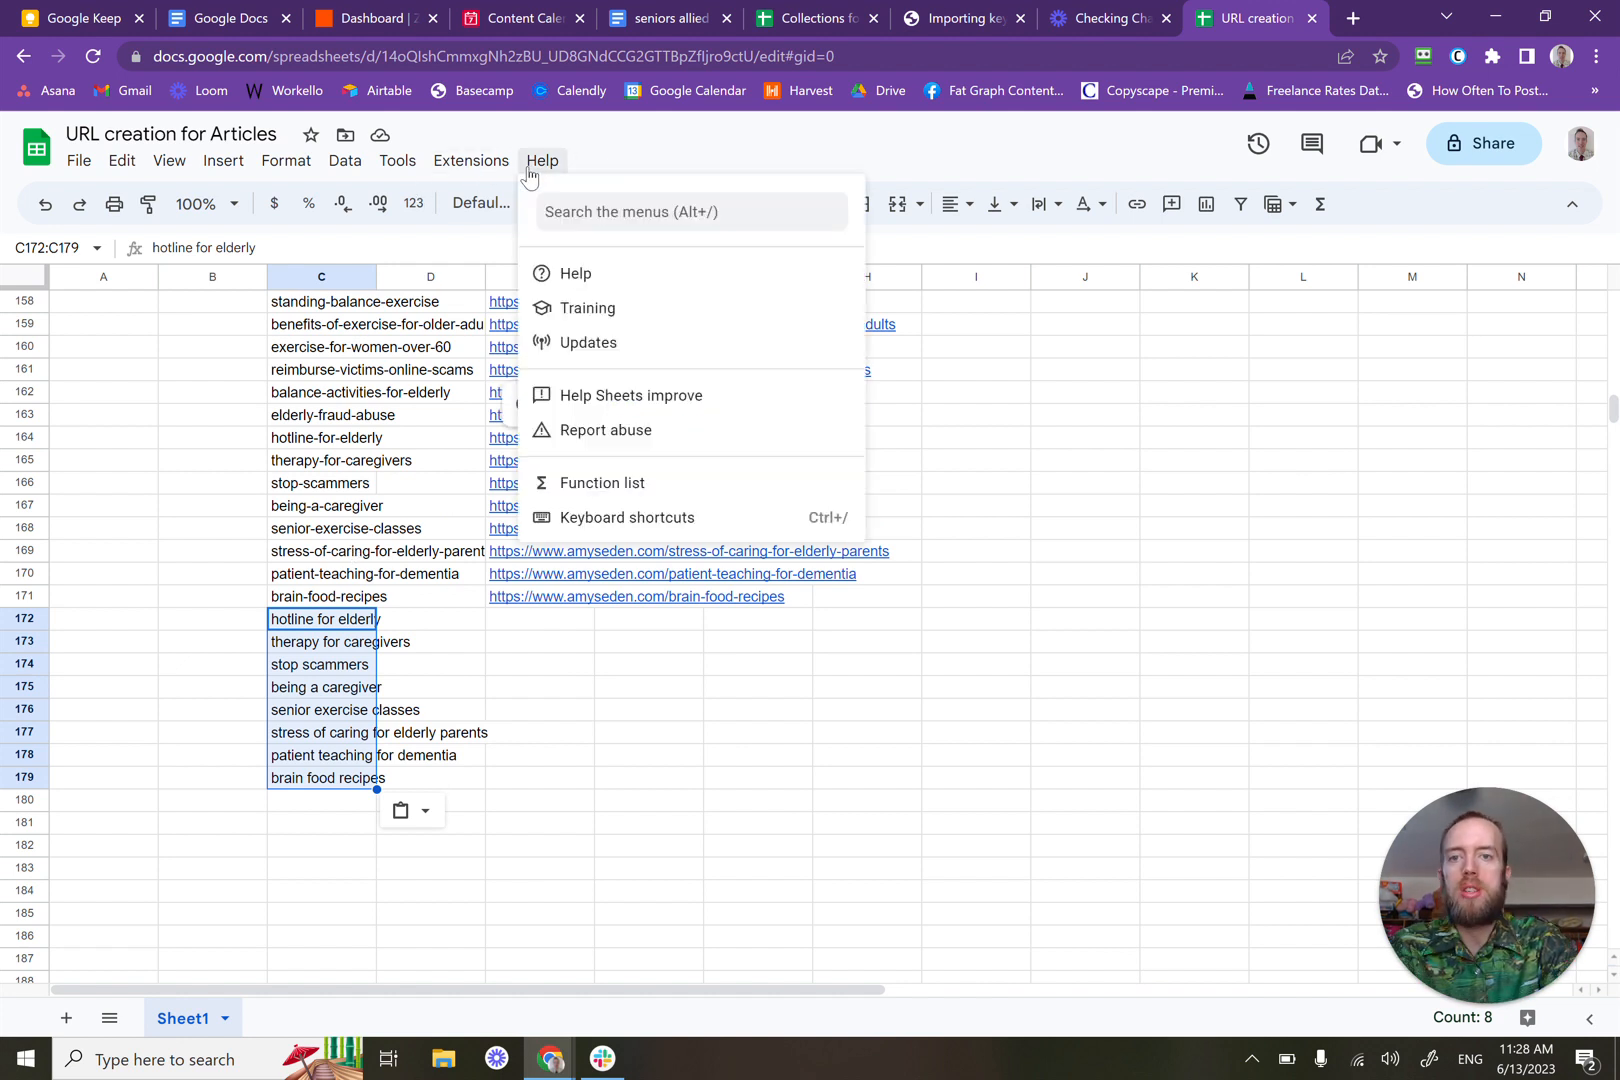
{"action": "type", "text": "find"}
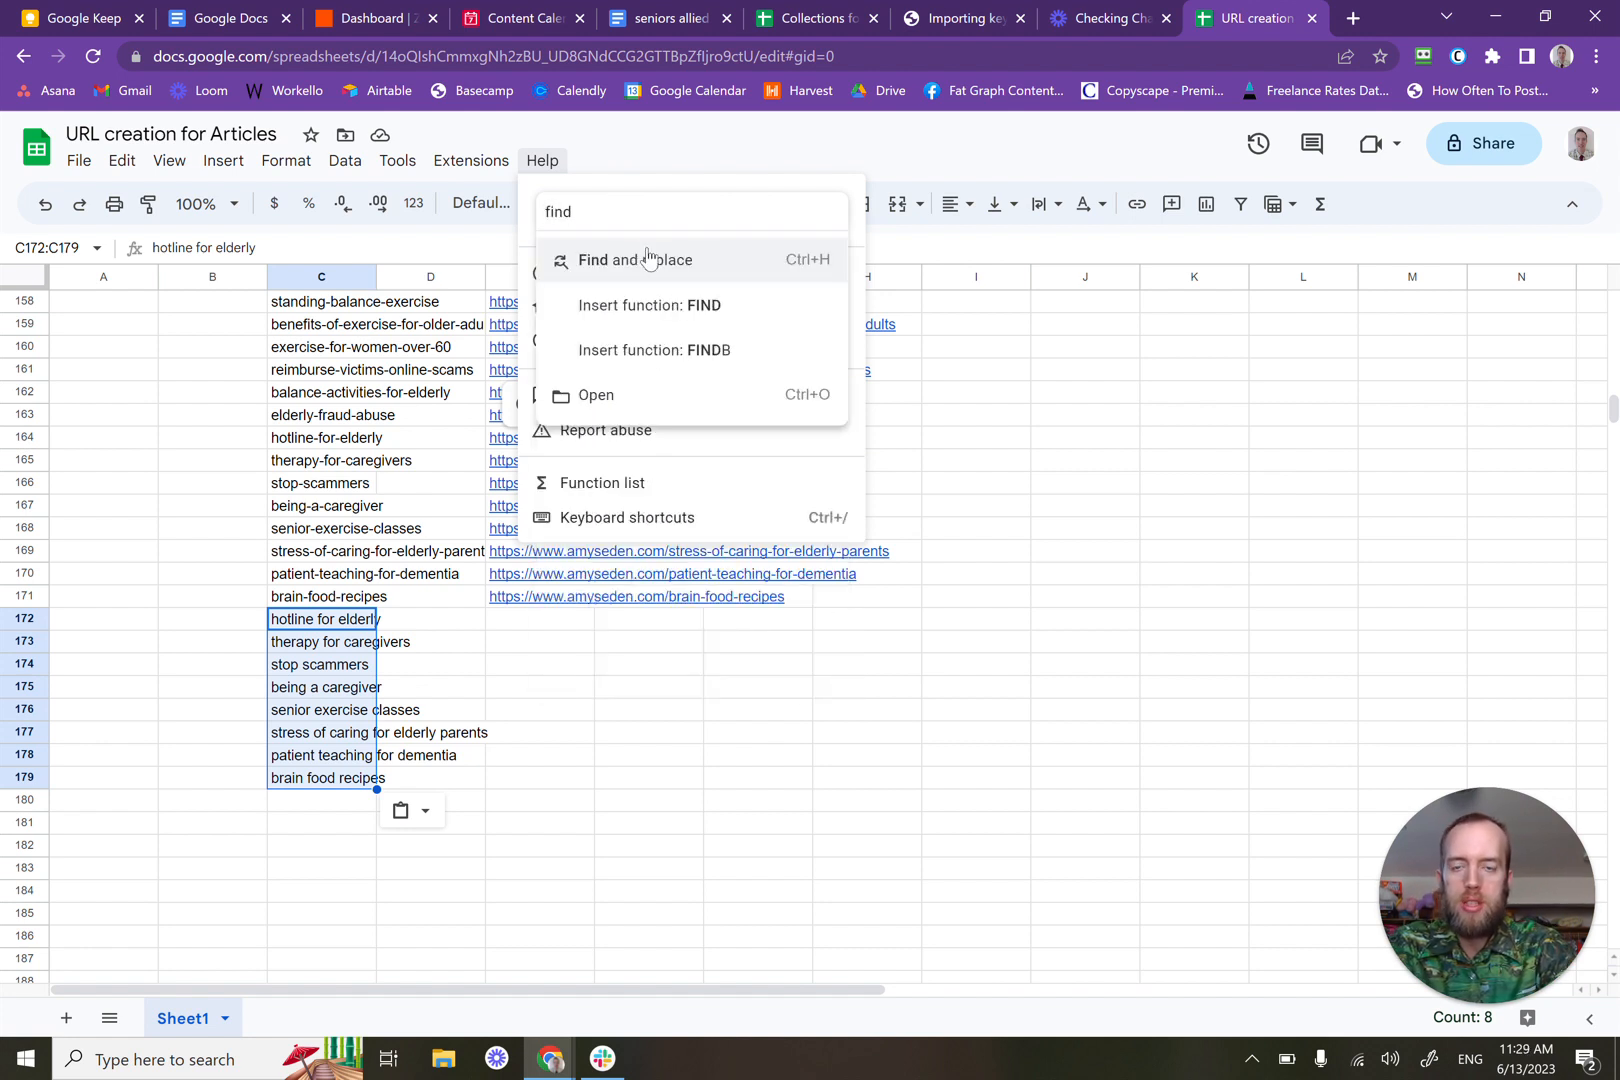
{"action": "left_click", "coordinate": [648, 259]}
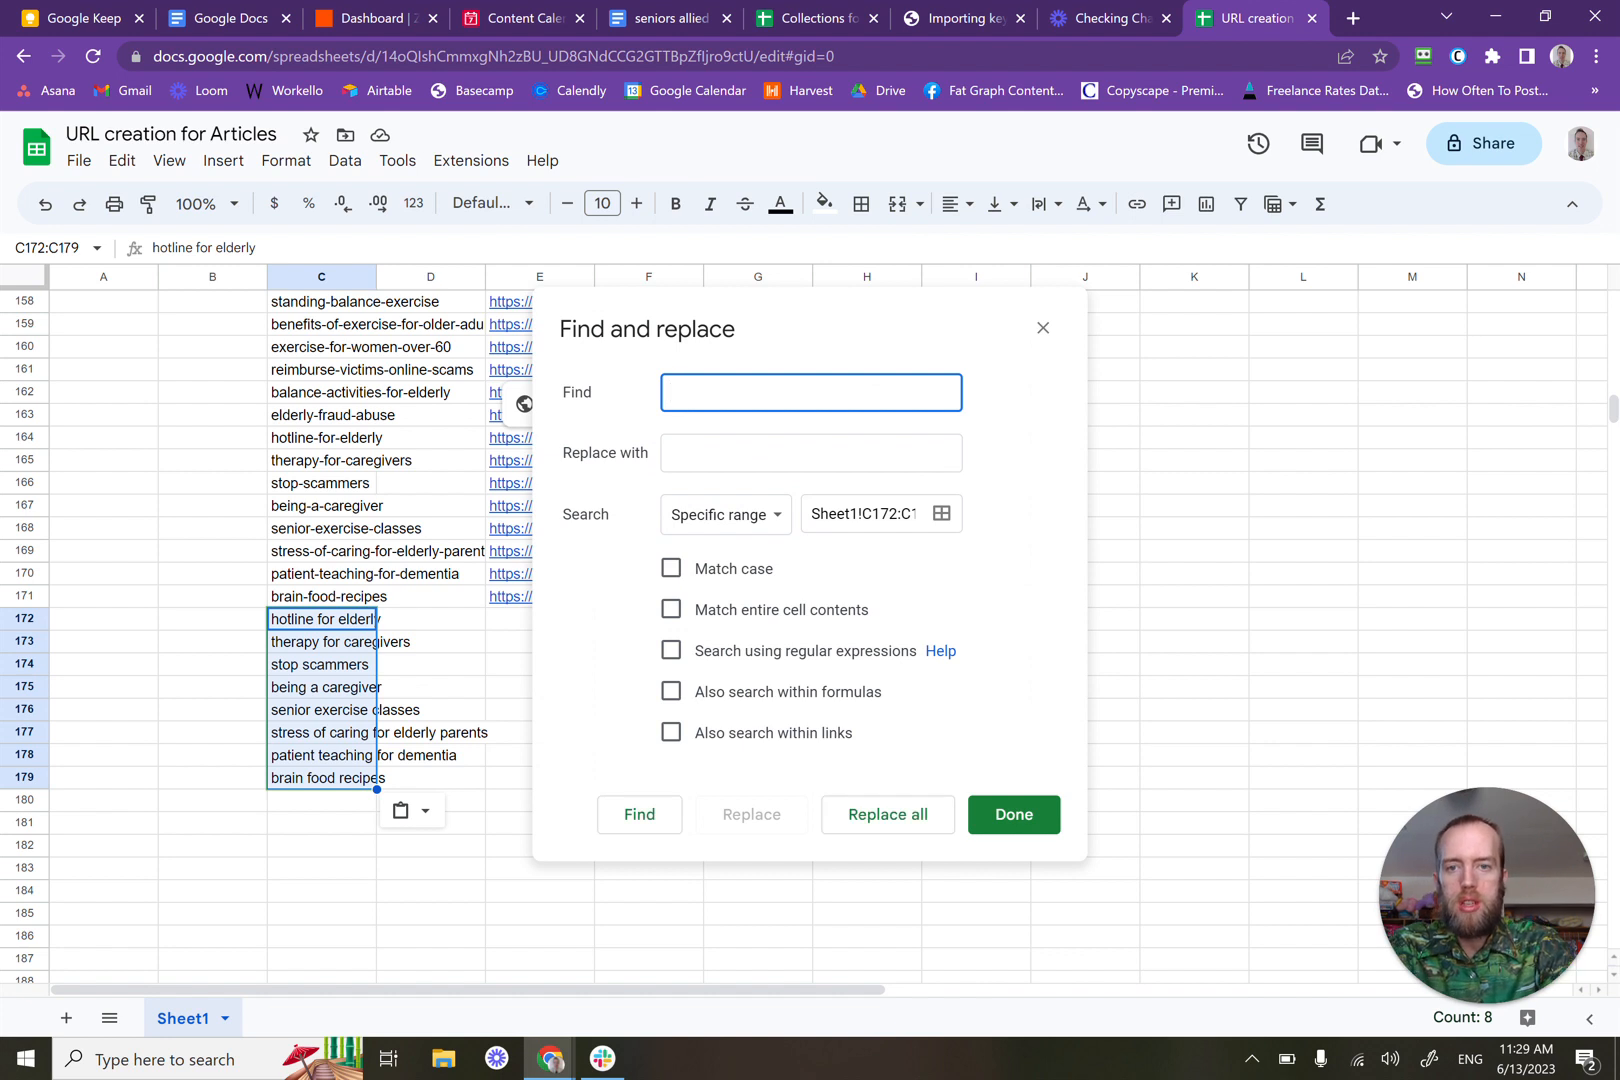
{"action": "key", "text": "Tab"}
{"action": "type", "text": "-"}
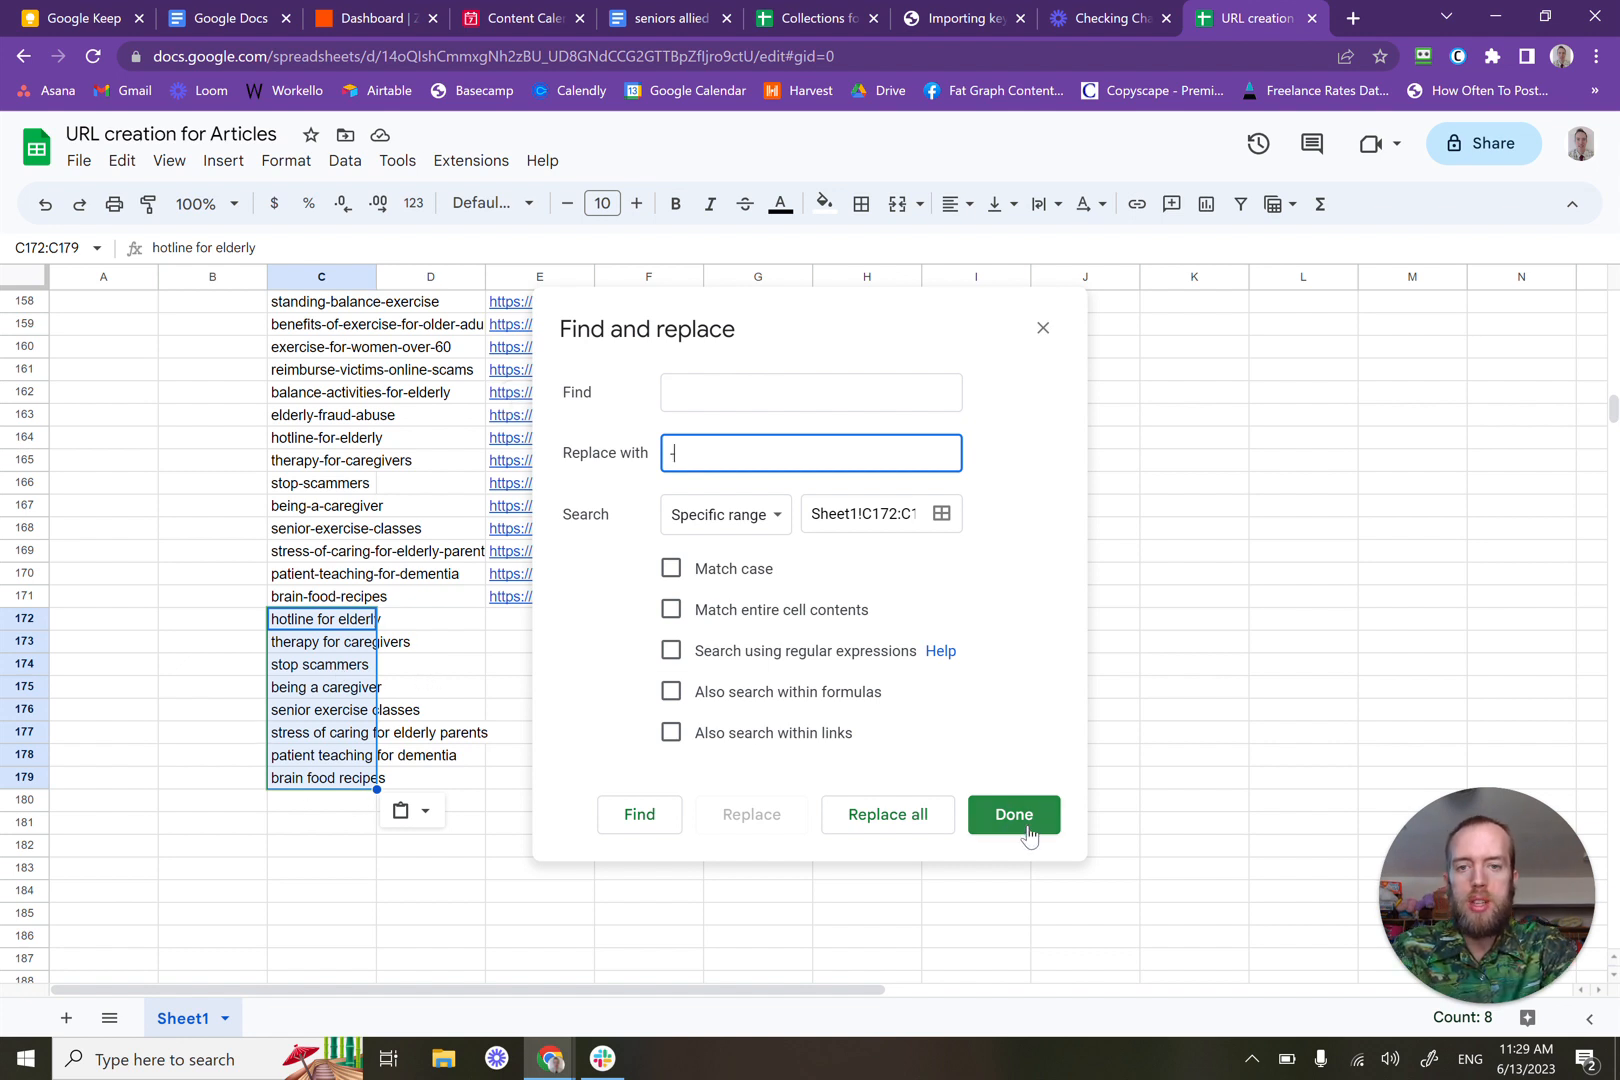
{"action": "left_click", "coordinate": [862, 834]}
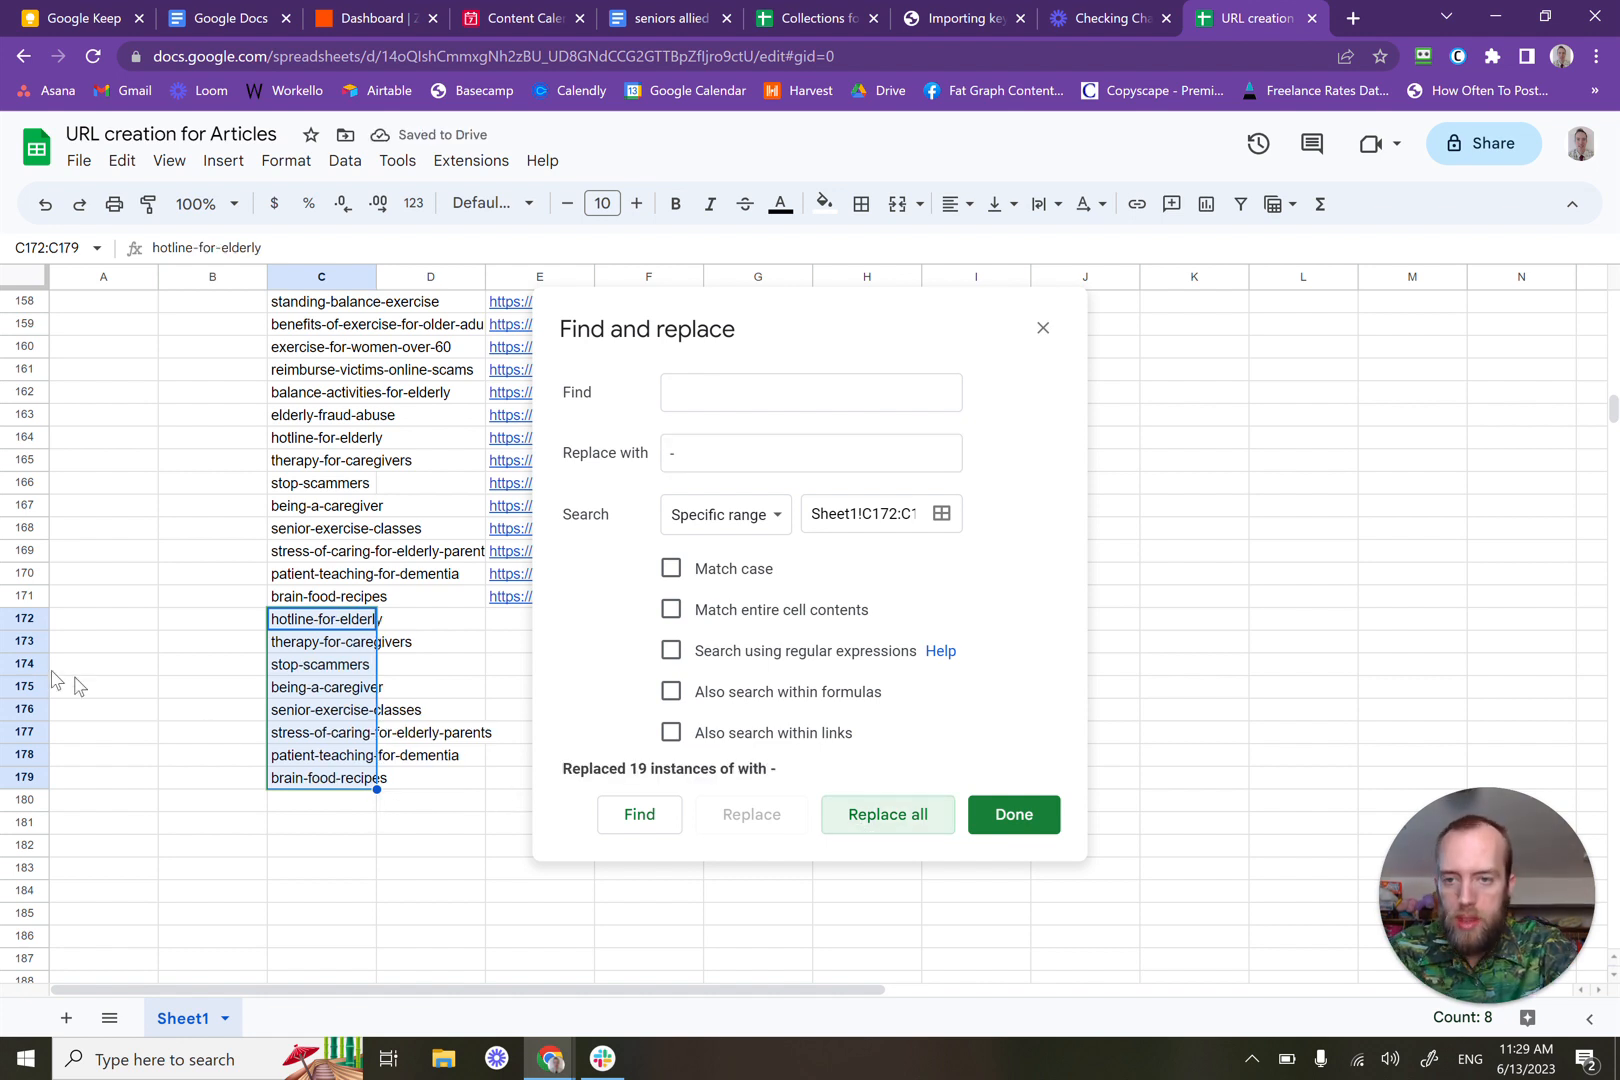
{"action": "left_click", "coordinate": [150, 644]}
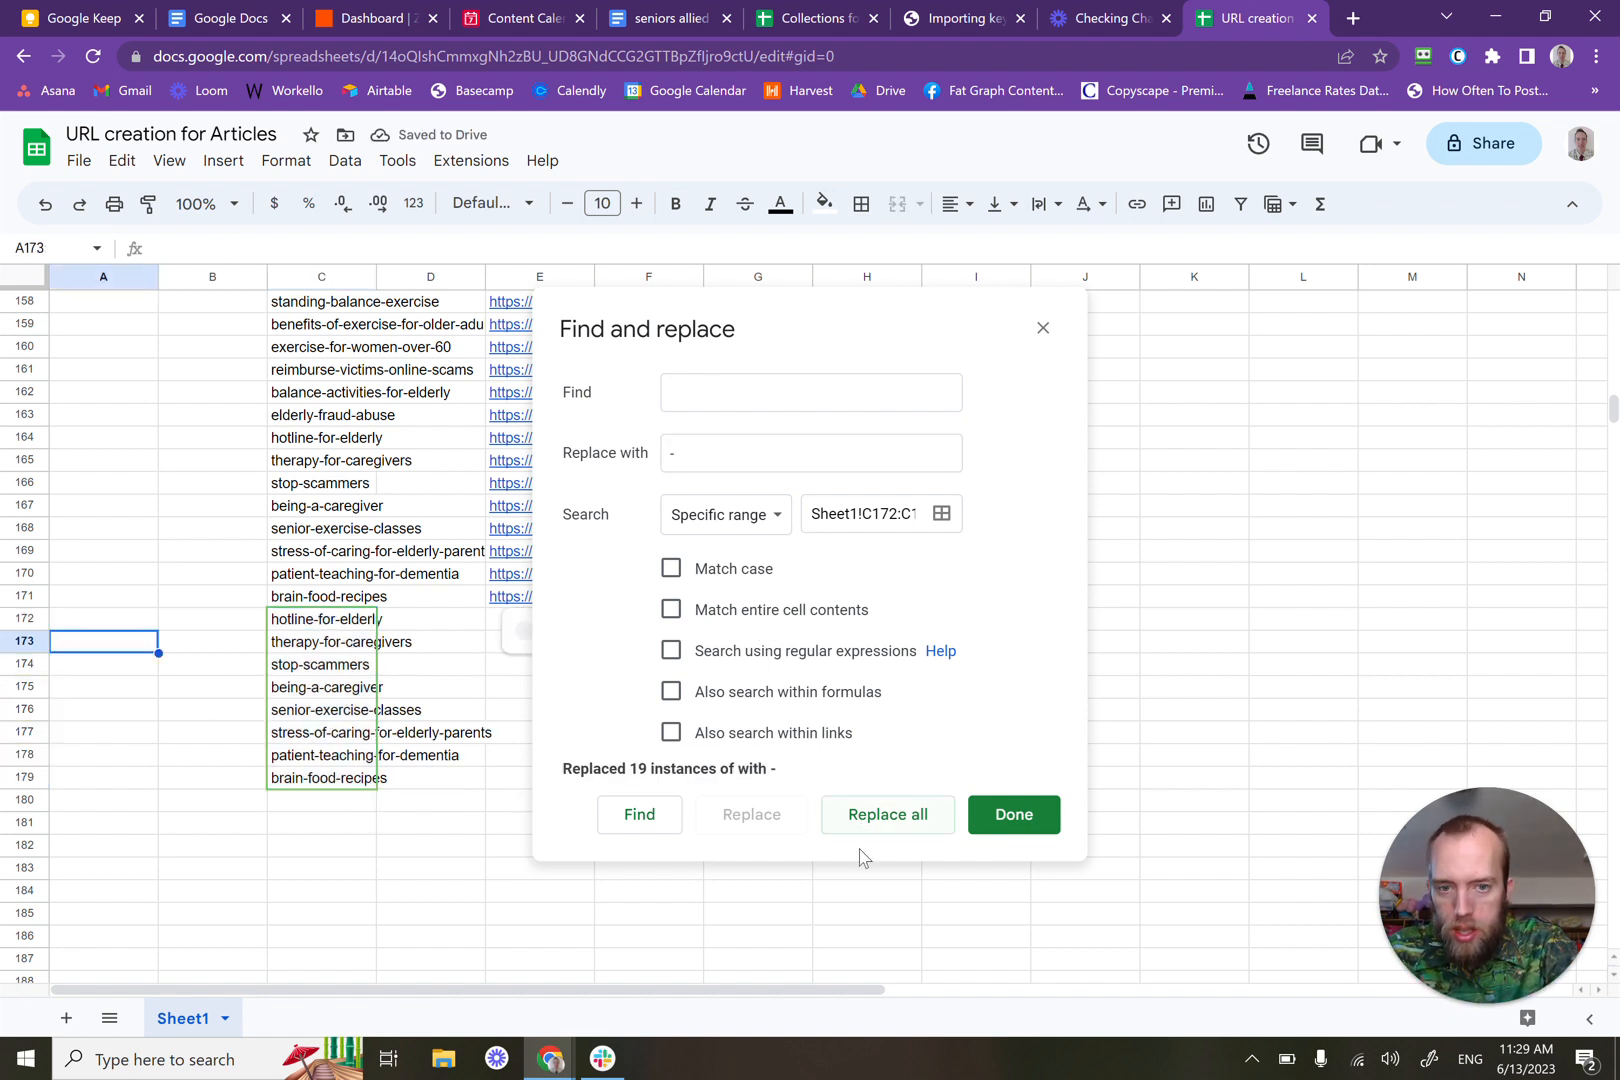
{"action": "left_click", "coordinate": [1024, 831]}
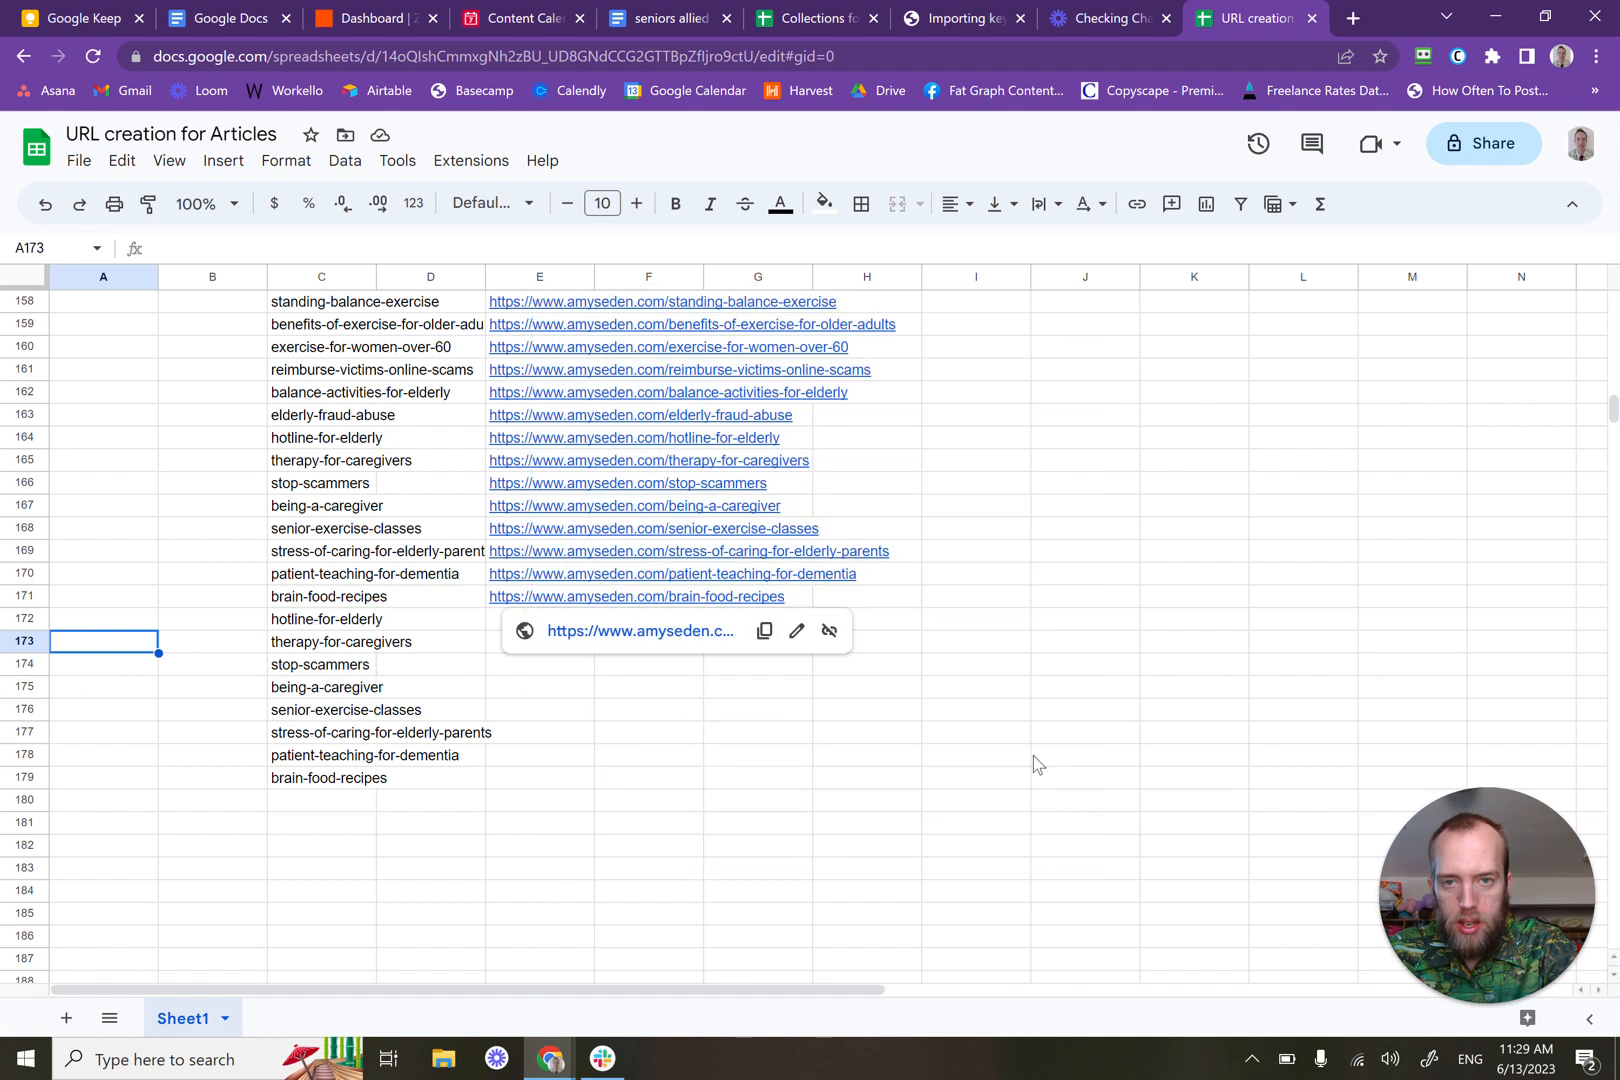
{"action": "left_click", "coordinate": [868, 779]}
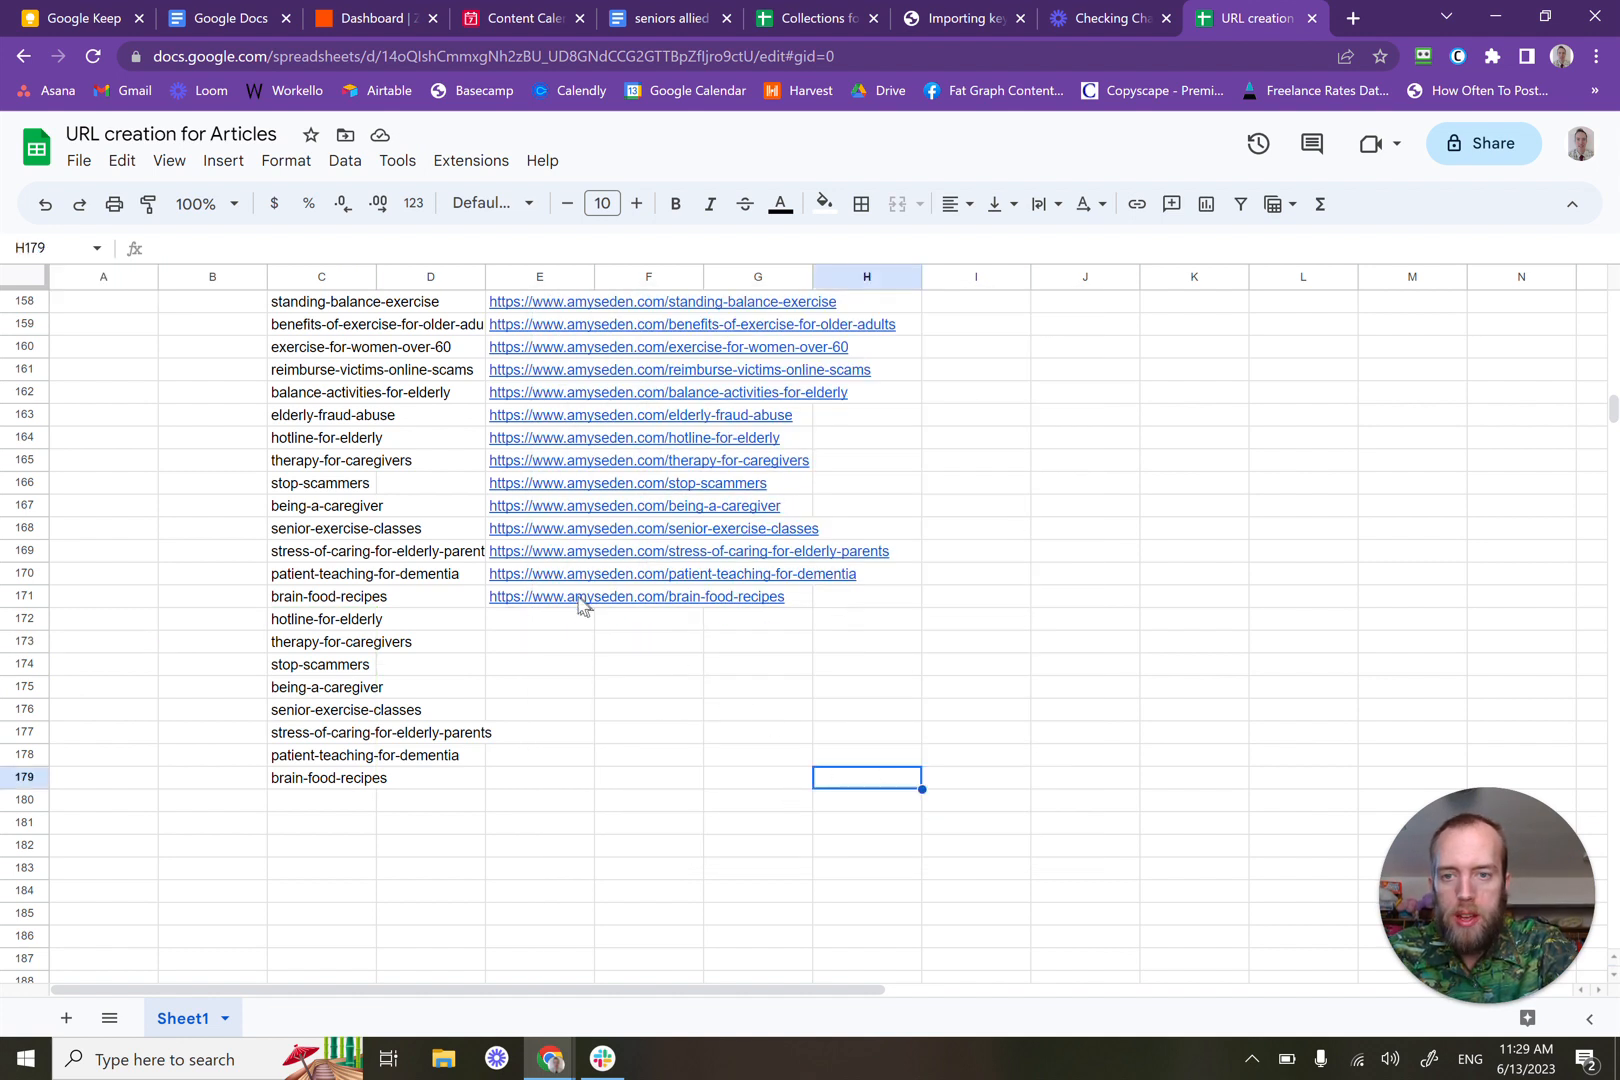
Step: Extend the URL formula from E170:E171 down to E179 for the hyphenated keywords
{"action": "left_click", "coordinate": [560, 576]}
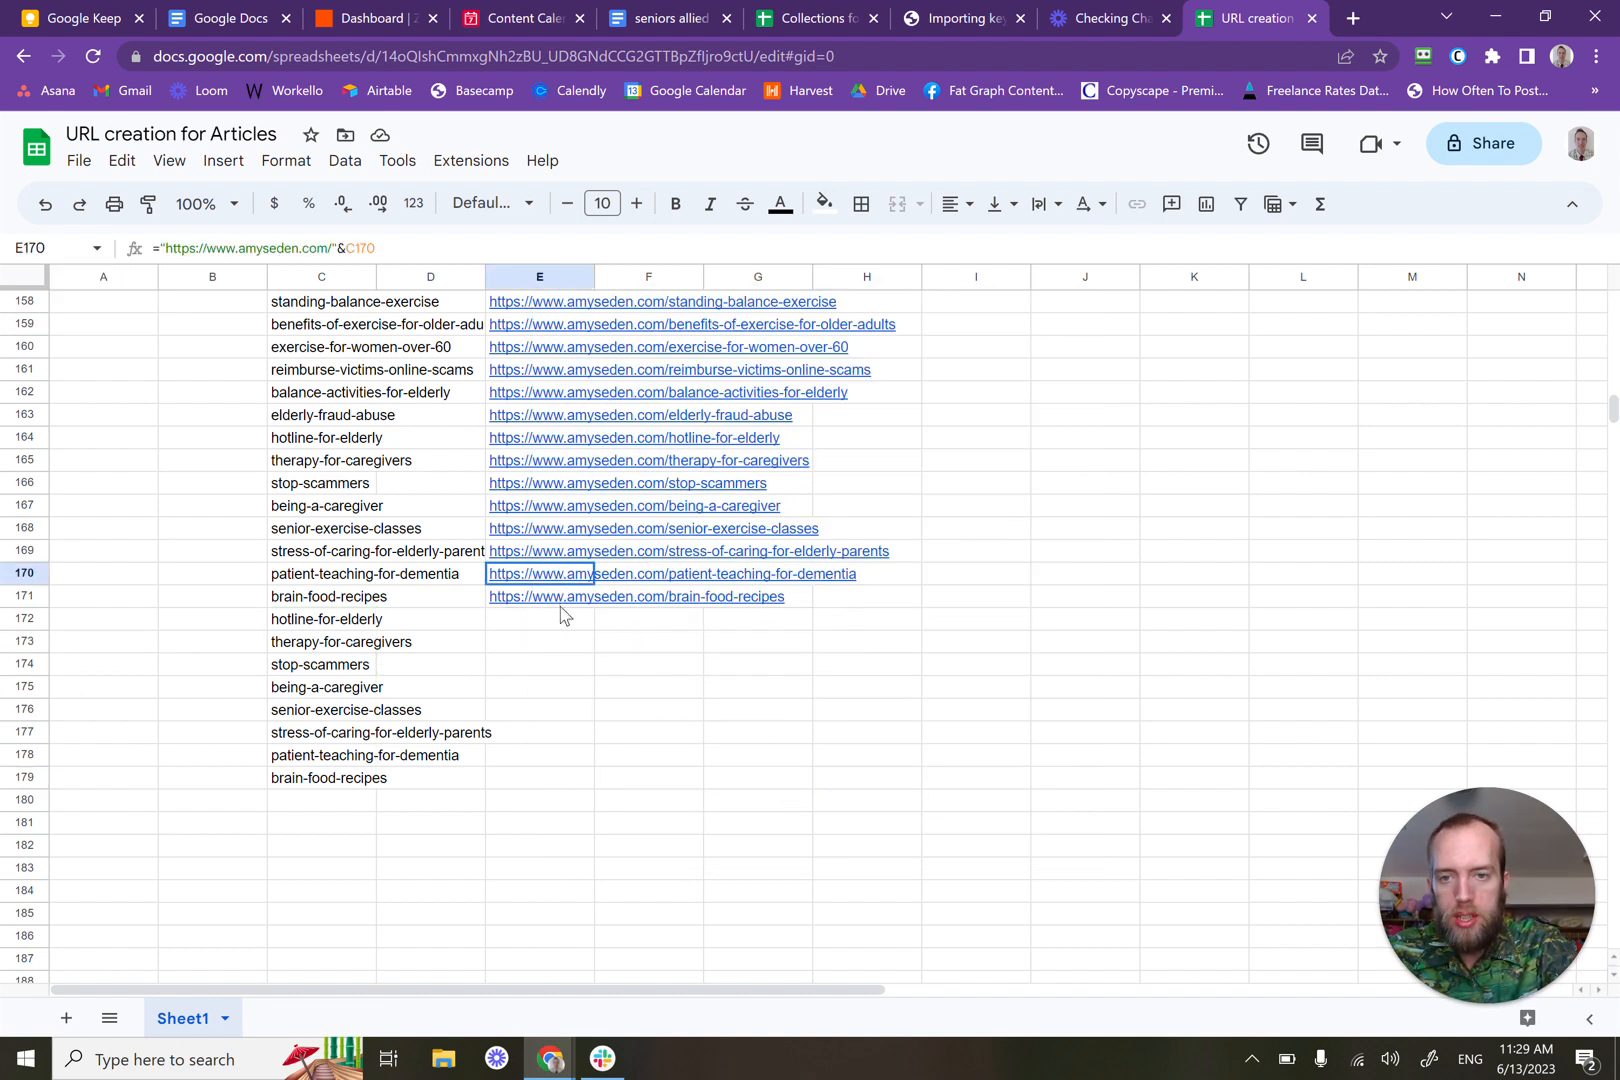
{"action": "left_click", "coordinate": [560, 600], "text": "shift"}
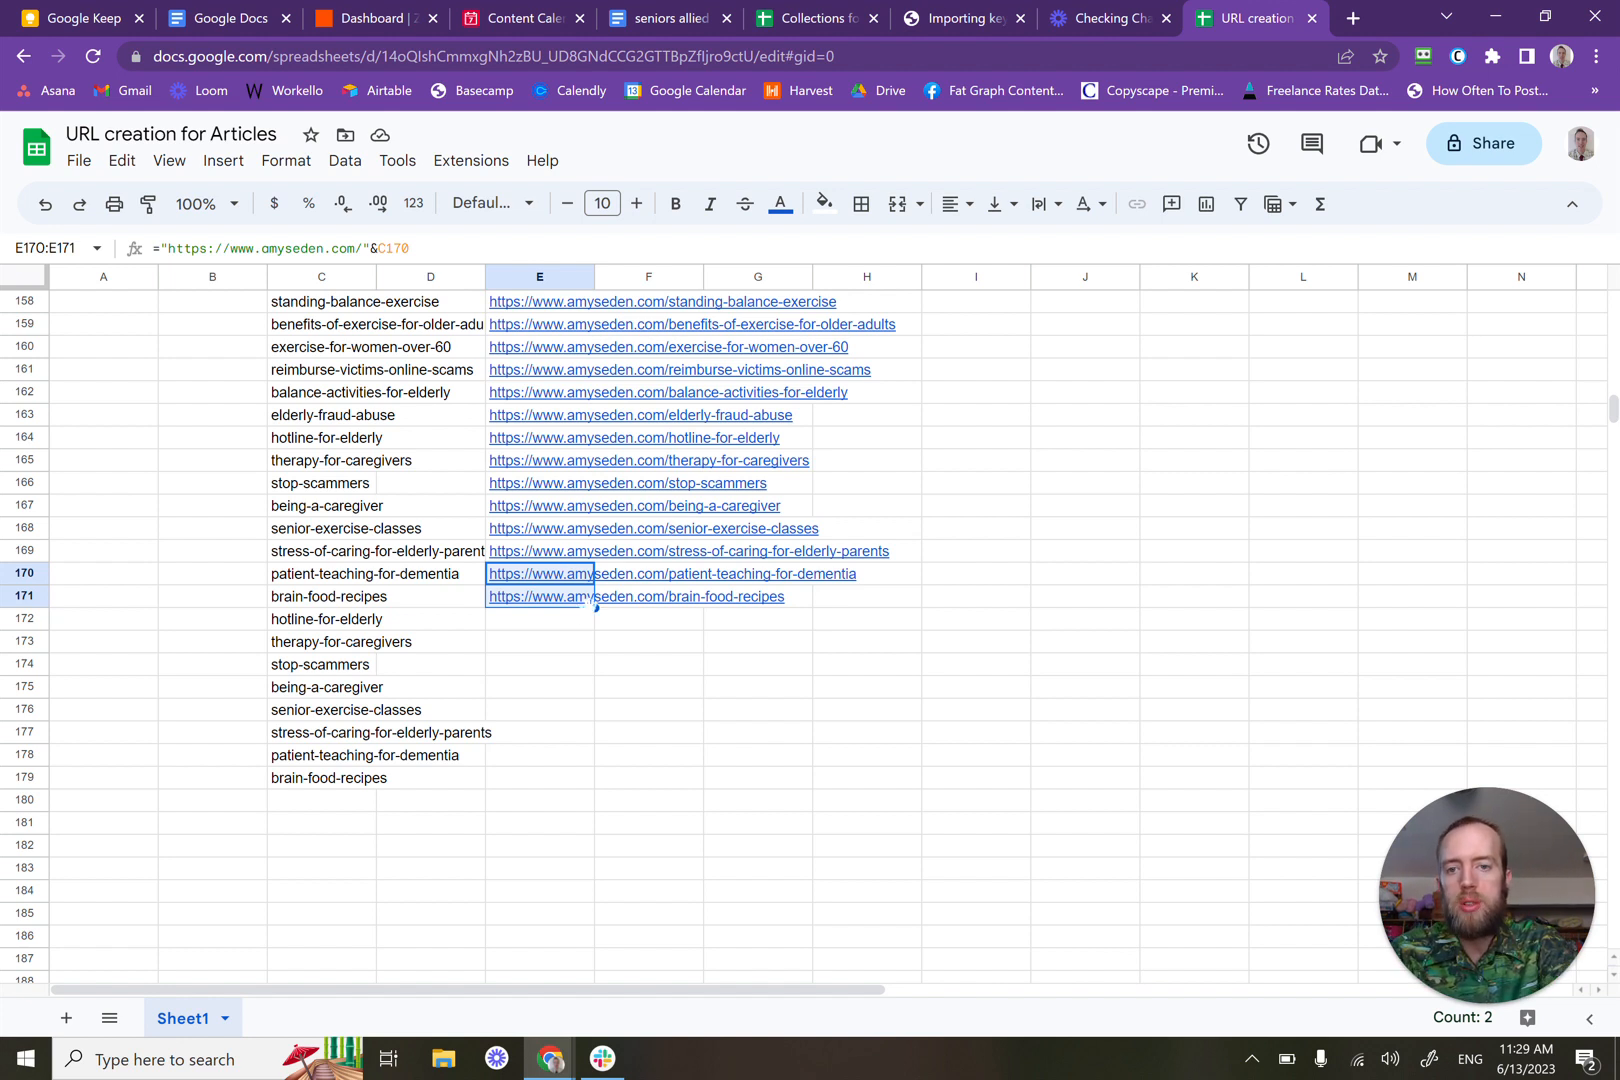
{"action": "left_click_drag", "start_coordinate": [596, 606], "coordinate": [580, 782]}
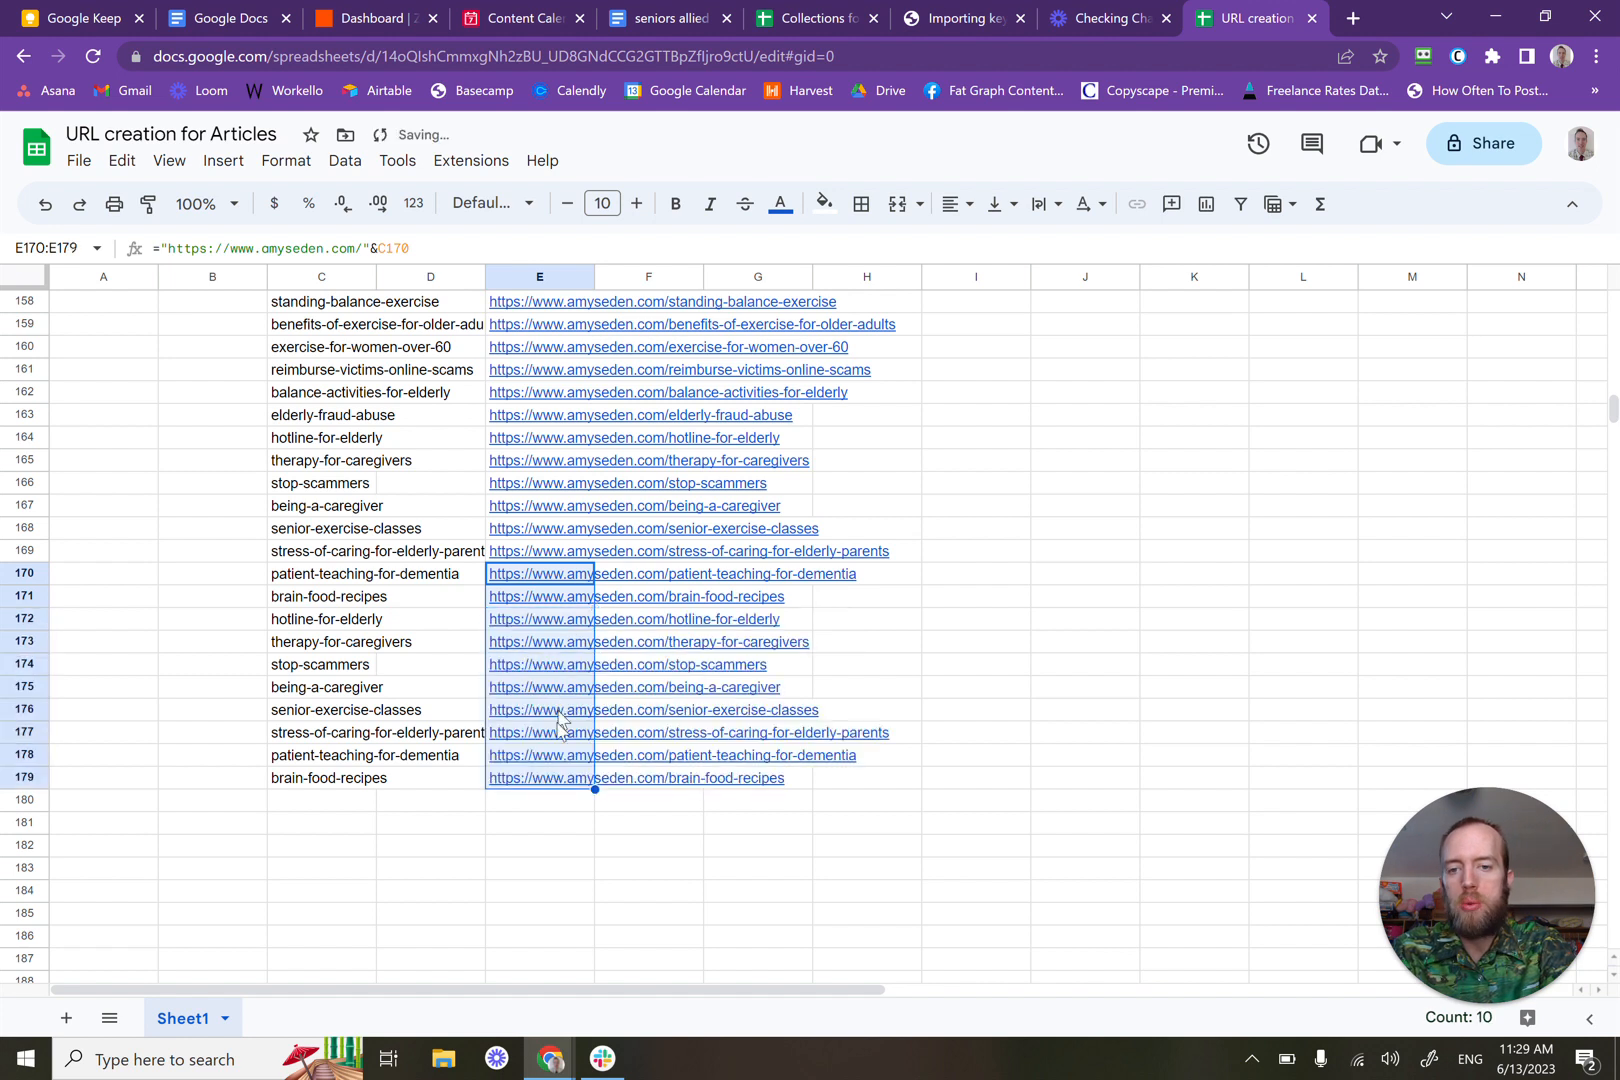
{"action": "left_click", "coordinate": [571, 913]}
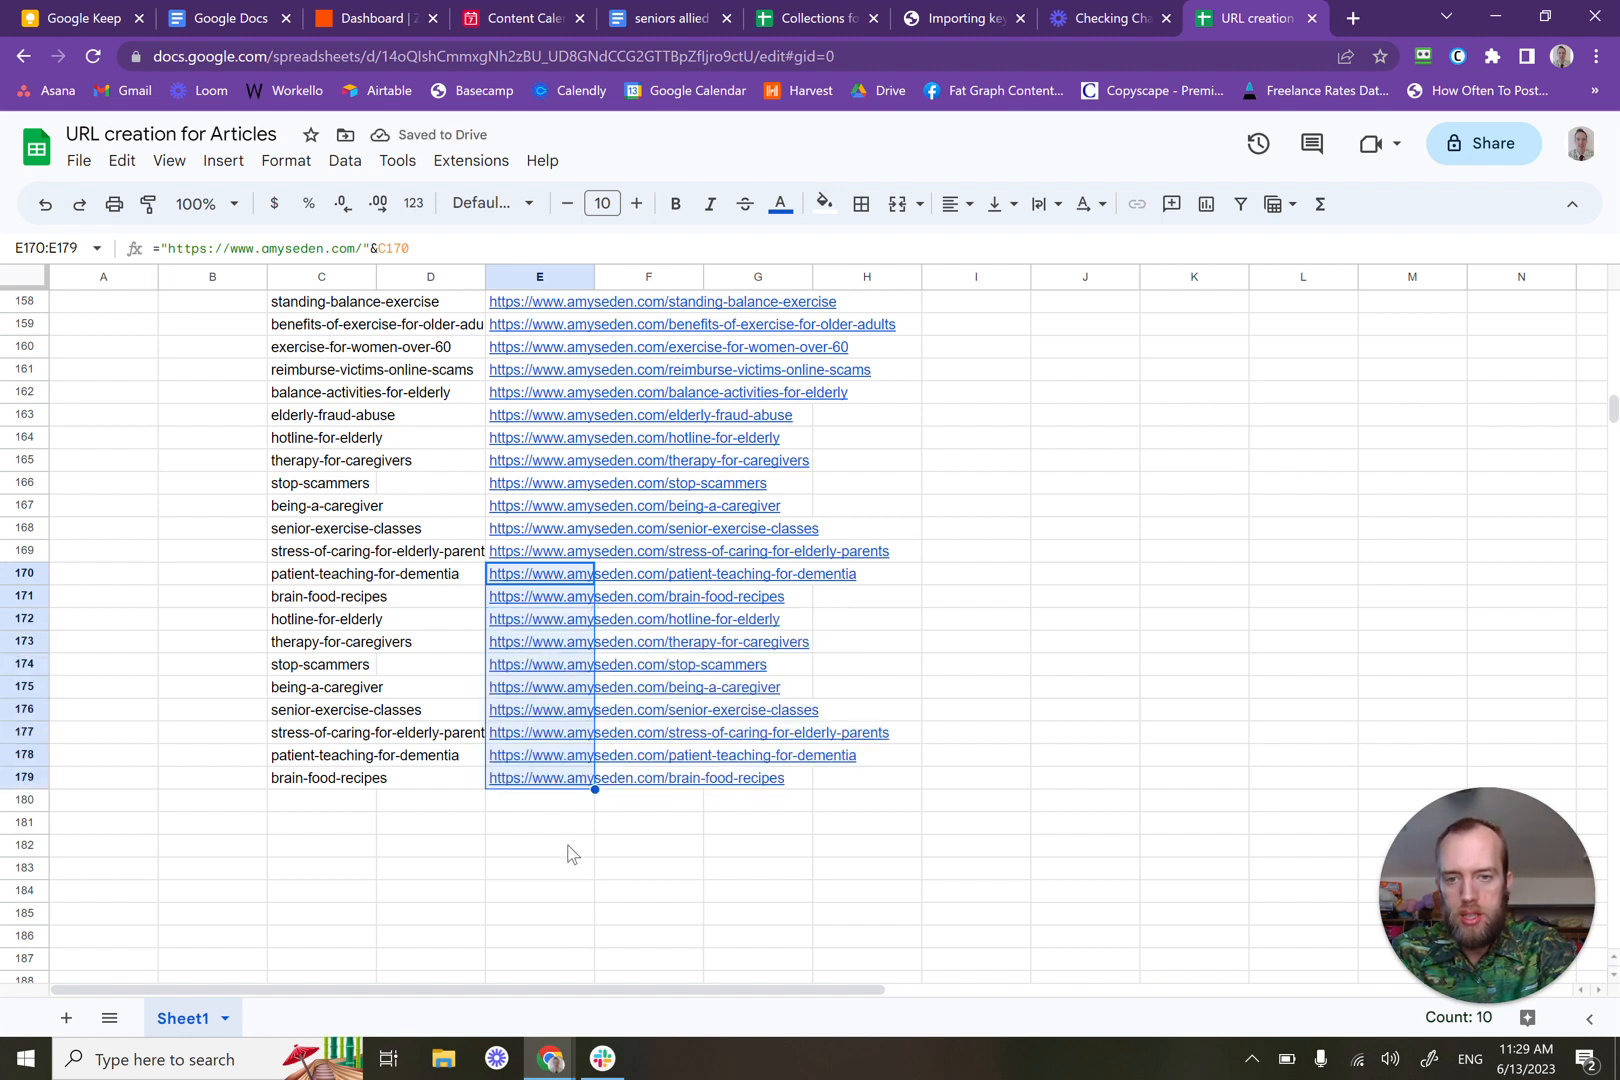
Step: Copy the URLs in E172:E179 into the URL field of the Airtable Role - Import view, starting at the "hotline for elderly" record
{"action": "left_click_drag", "start_coordinate": [538, 620], "coordinate": [531, 783]}
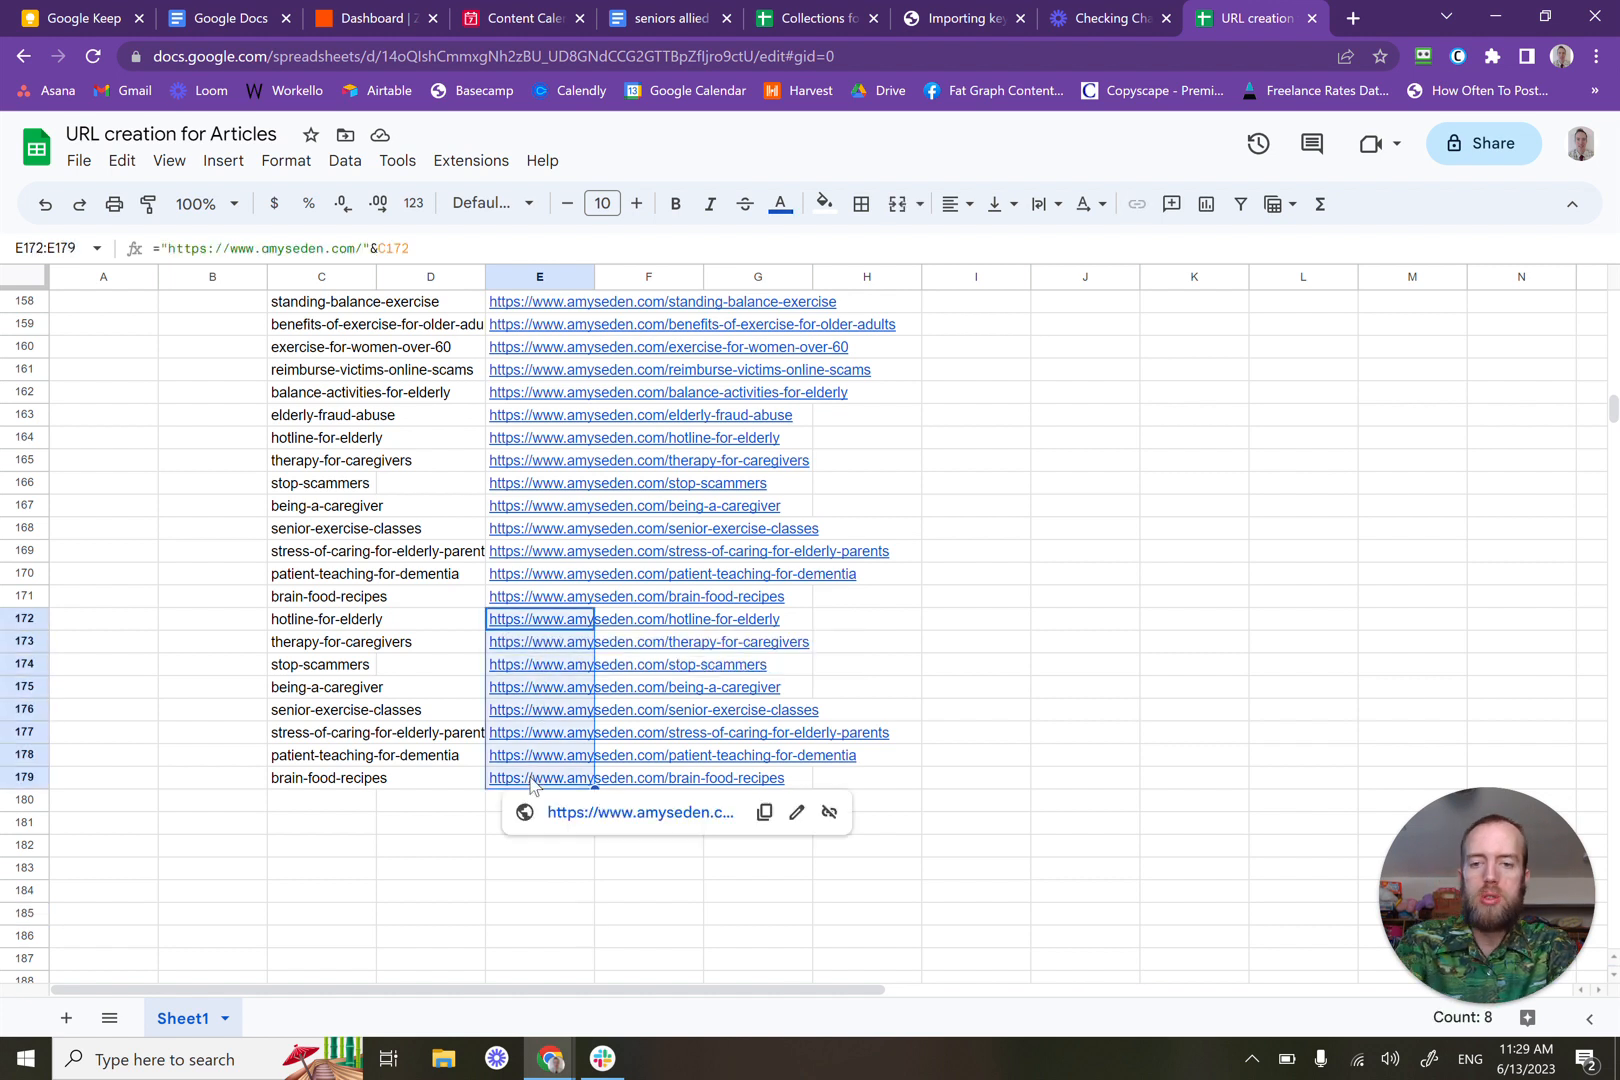
{"action": "key", "text": "ctrl+c"}
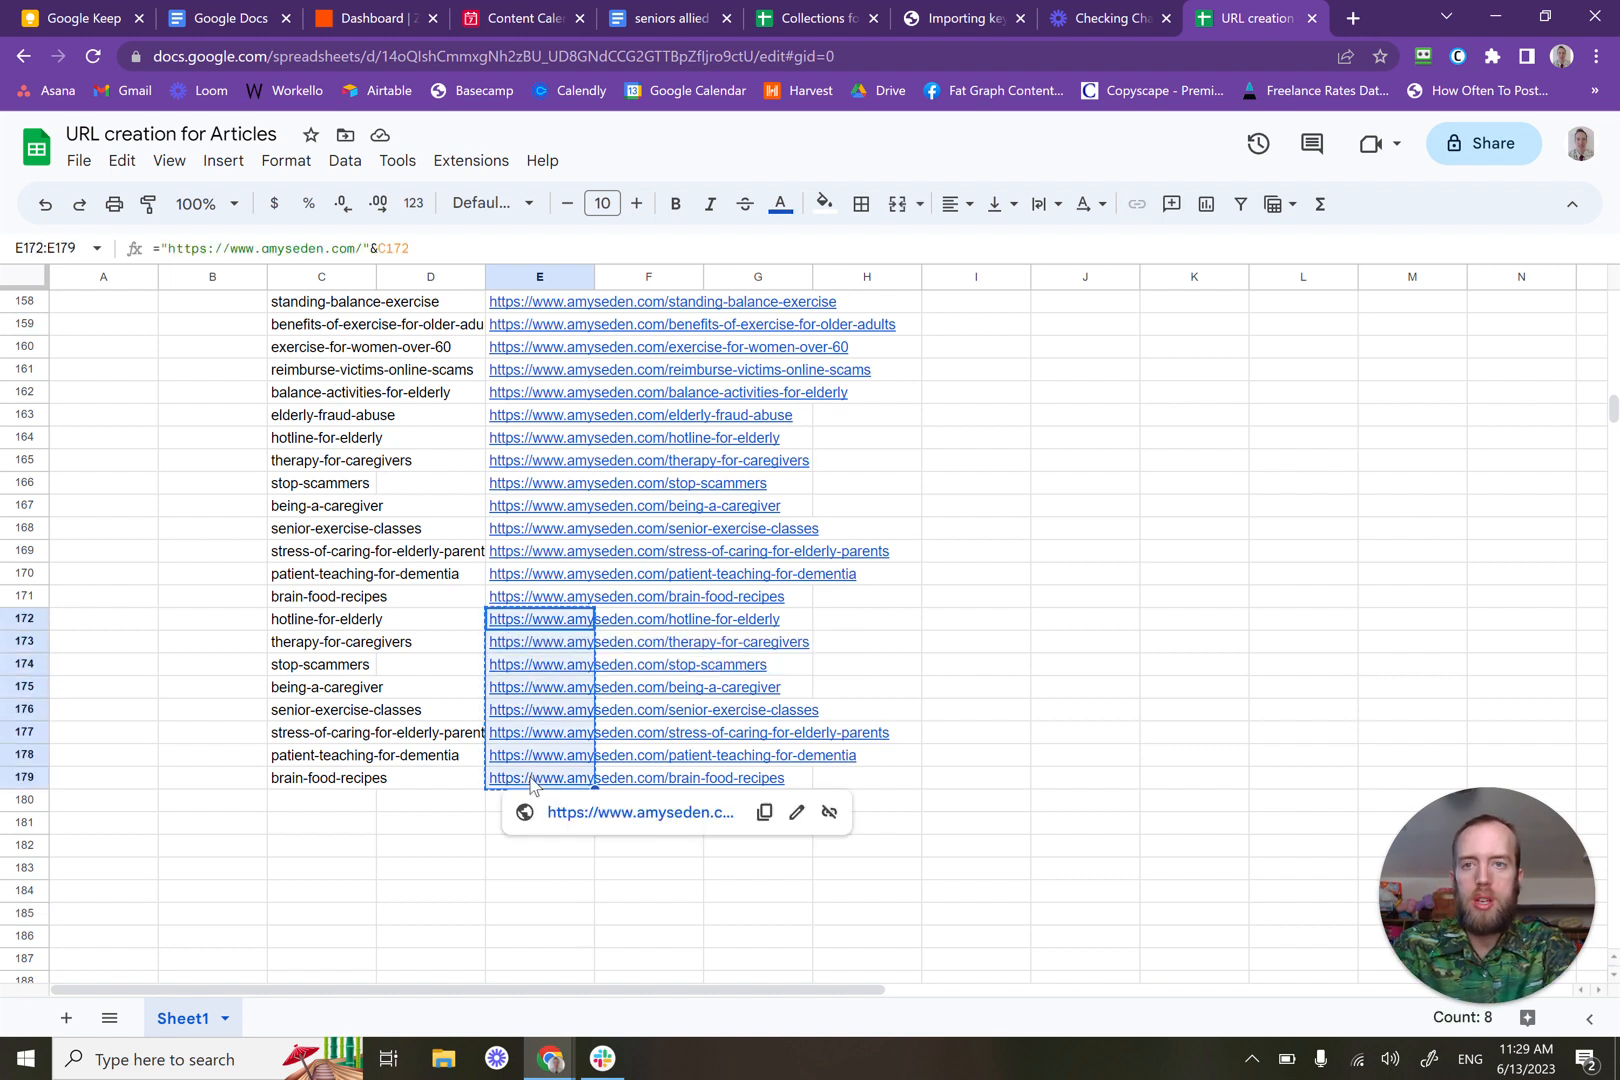
{"action": "left_click", "coordinate": [518, 30]}
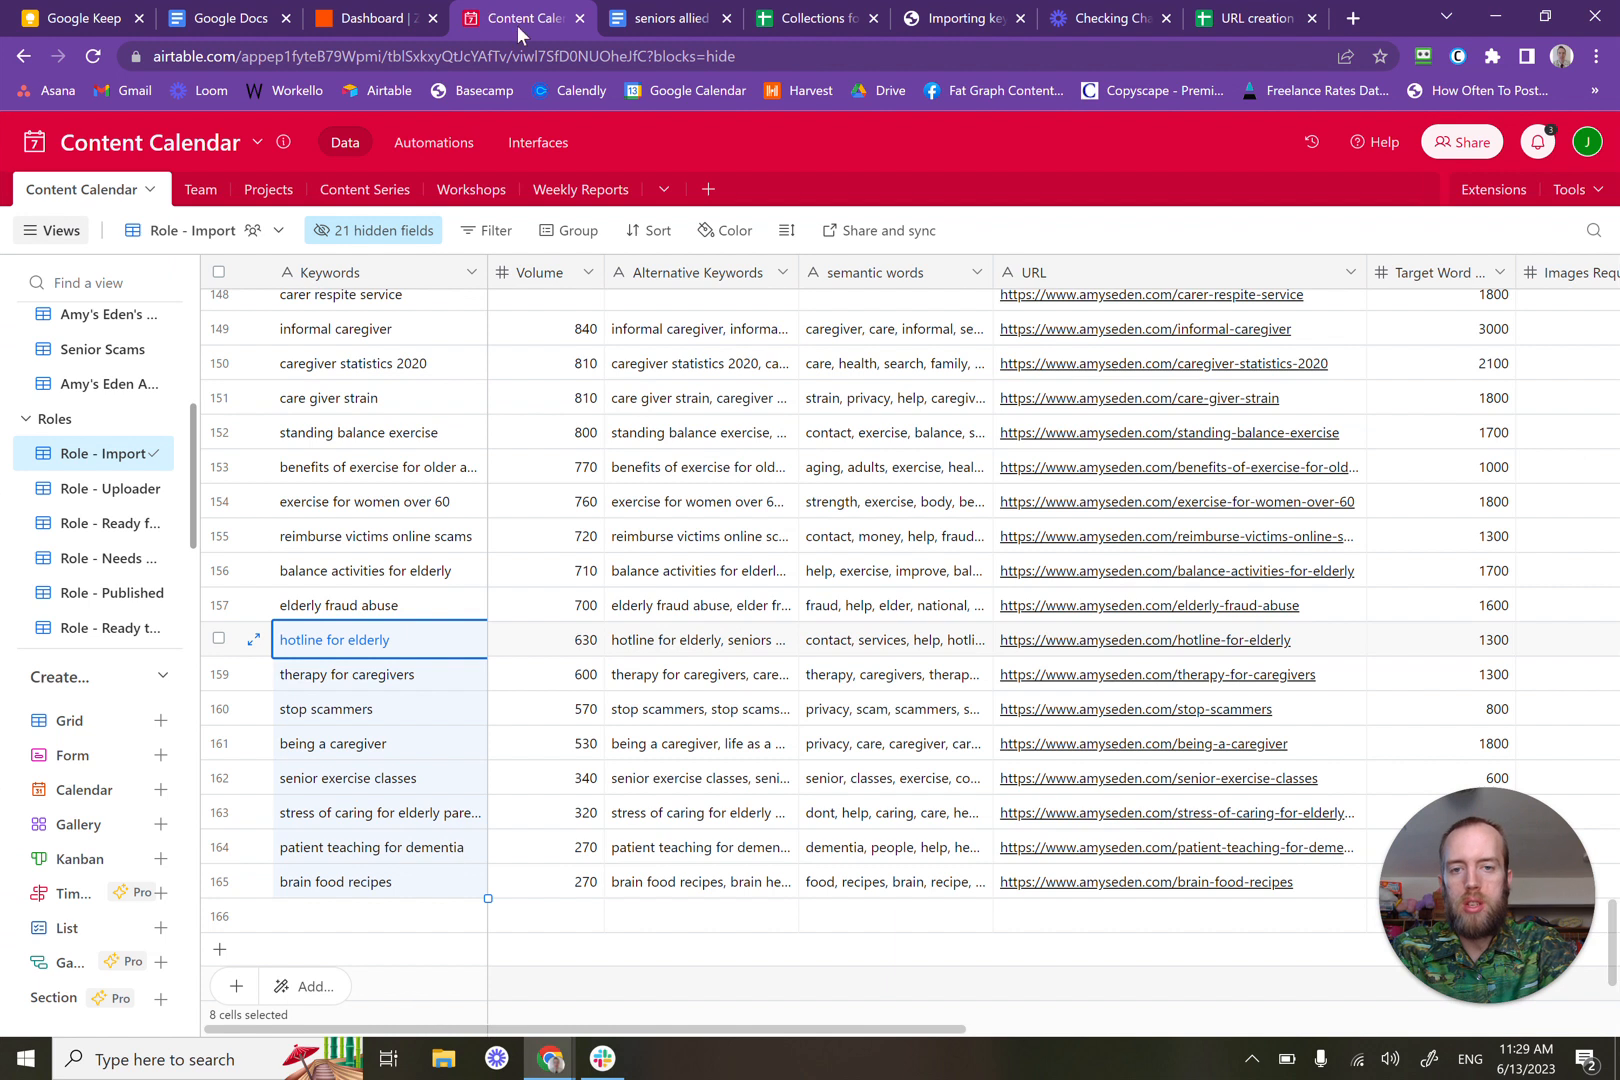
{"action": "left_click", "coordinate": [1172, 647]}
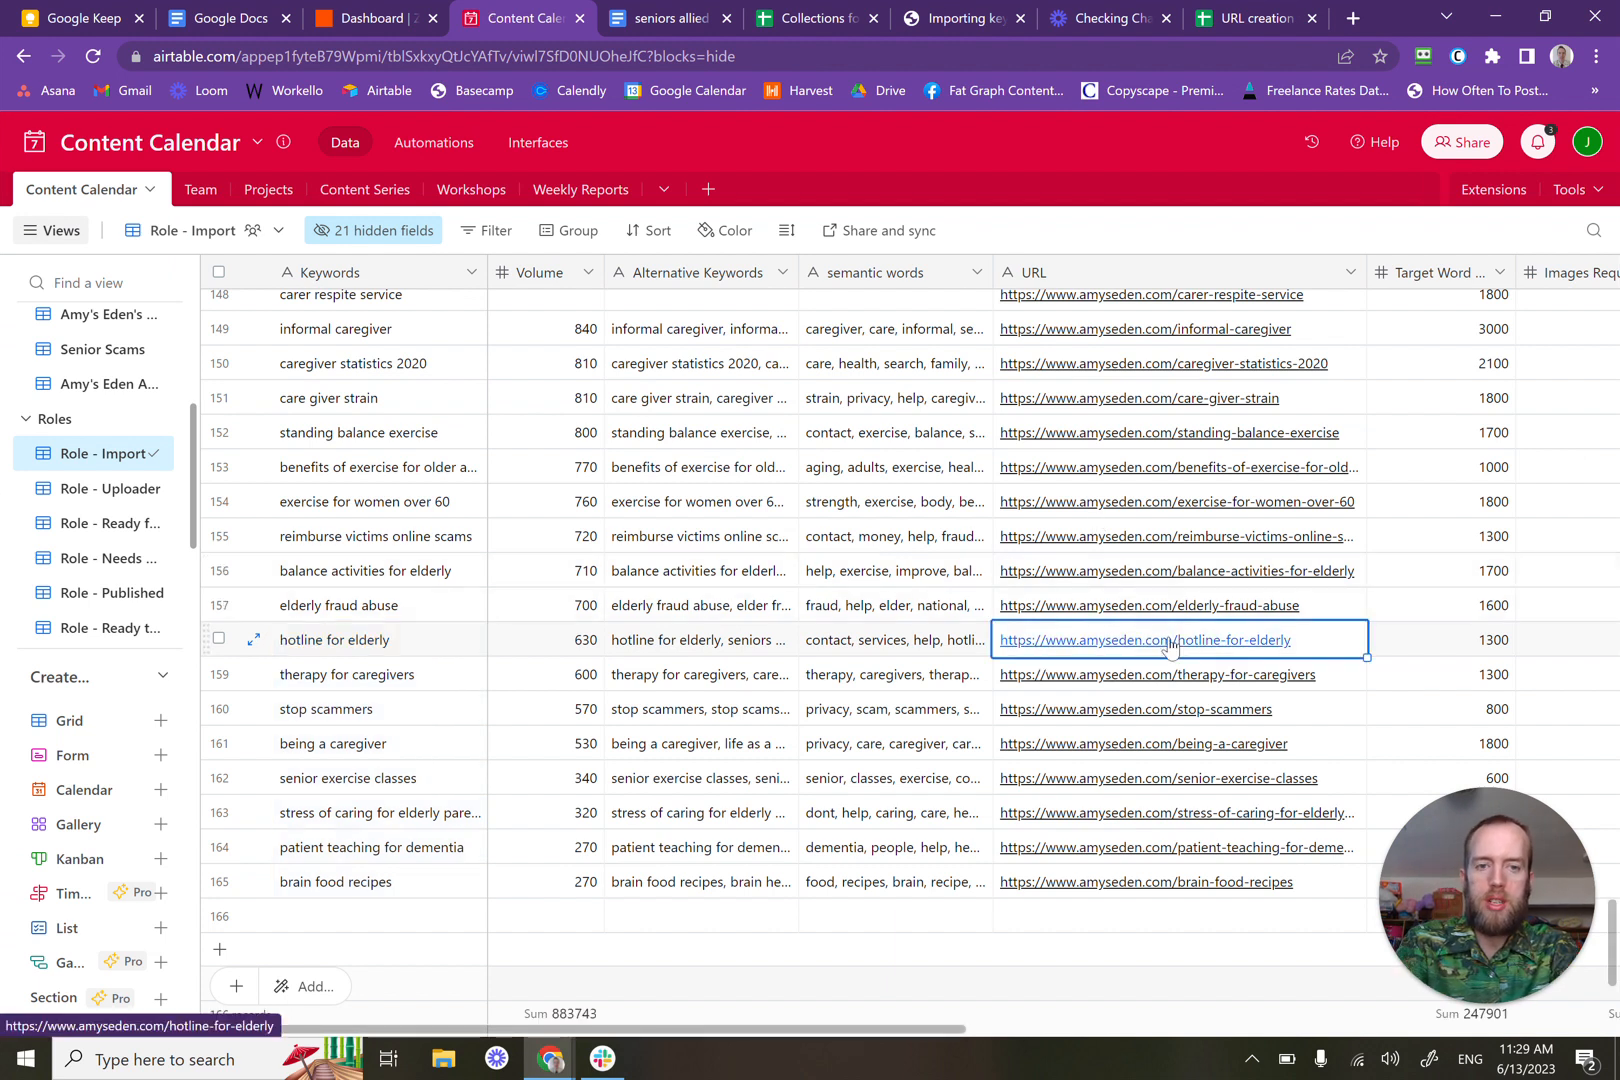
{"action": "key", "text": "ctrl+v"}
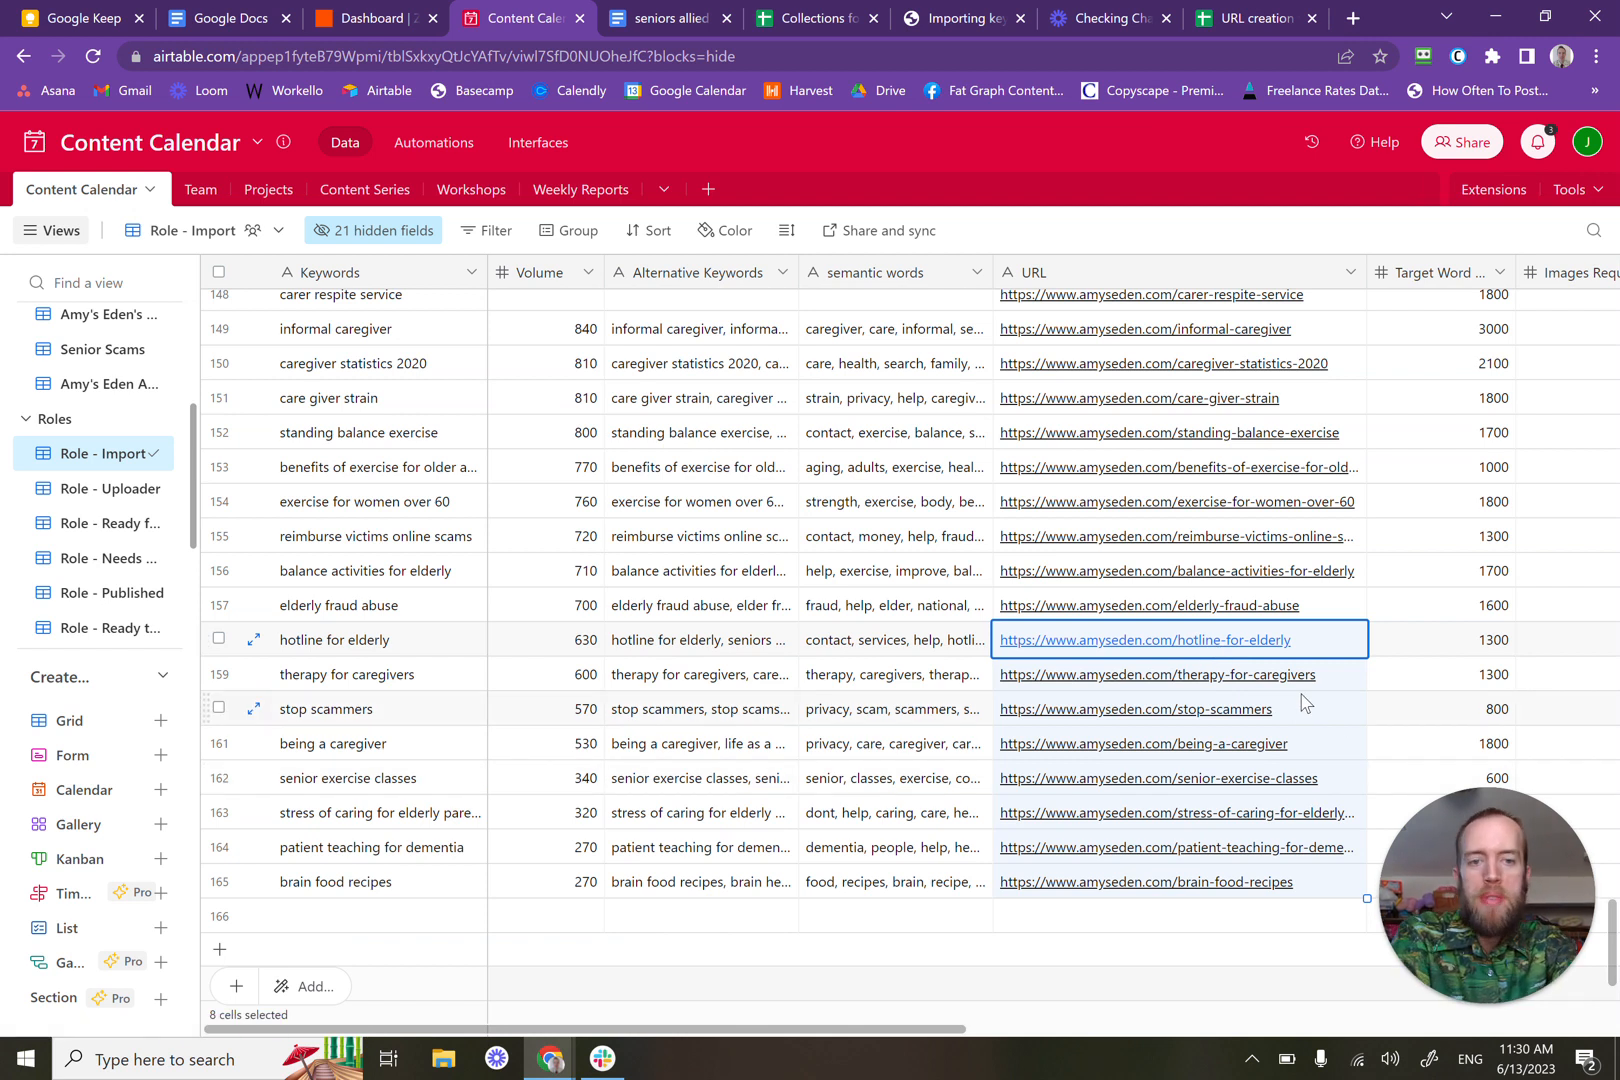
Step: Switch to thruuu and open all scrapes of the 28 Apr 2023 "exercise for seniors, caregiver burnout, fraud hotline" bulk from the Bulk Scrape History
{"action": "scroll", "coordinate": [1298, 693], "scroll_direction": "right", "scroll_amount": 5}
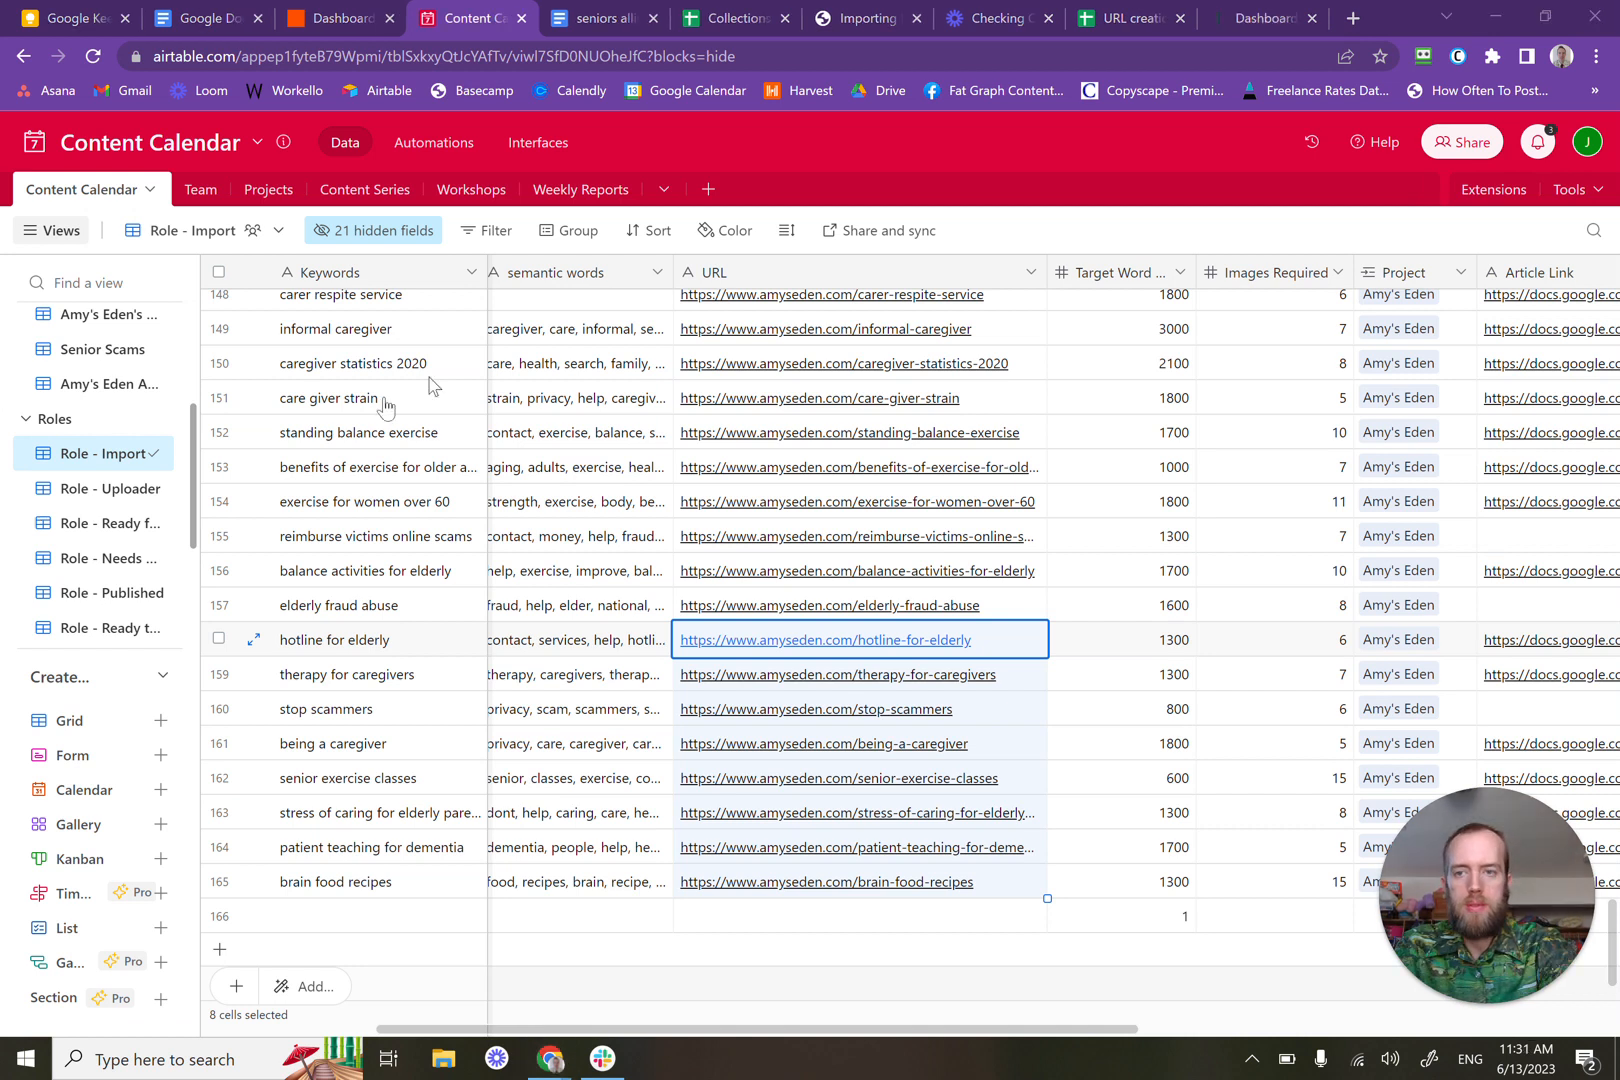
{"action": "left_click", "coordinate": [1217, 10]}
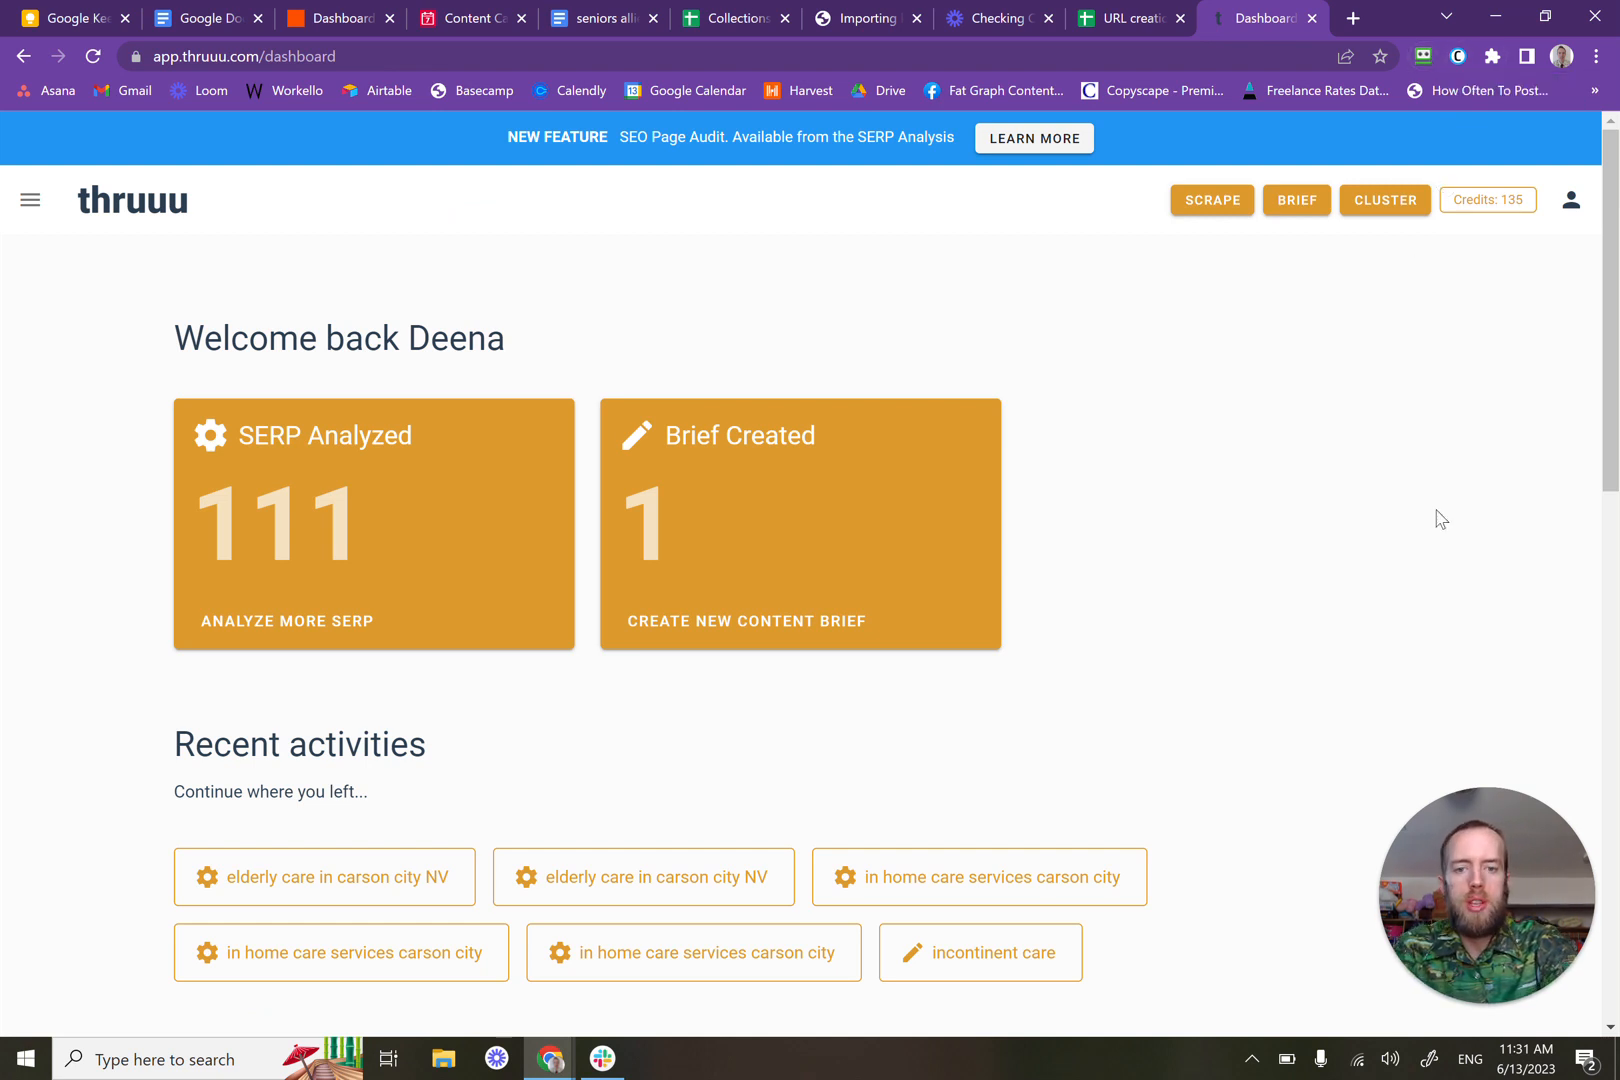
{"action": "scroll", "coordinate": [1440, 519], "scroll_direction": "down", "scroll_amount": 1}
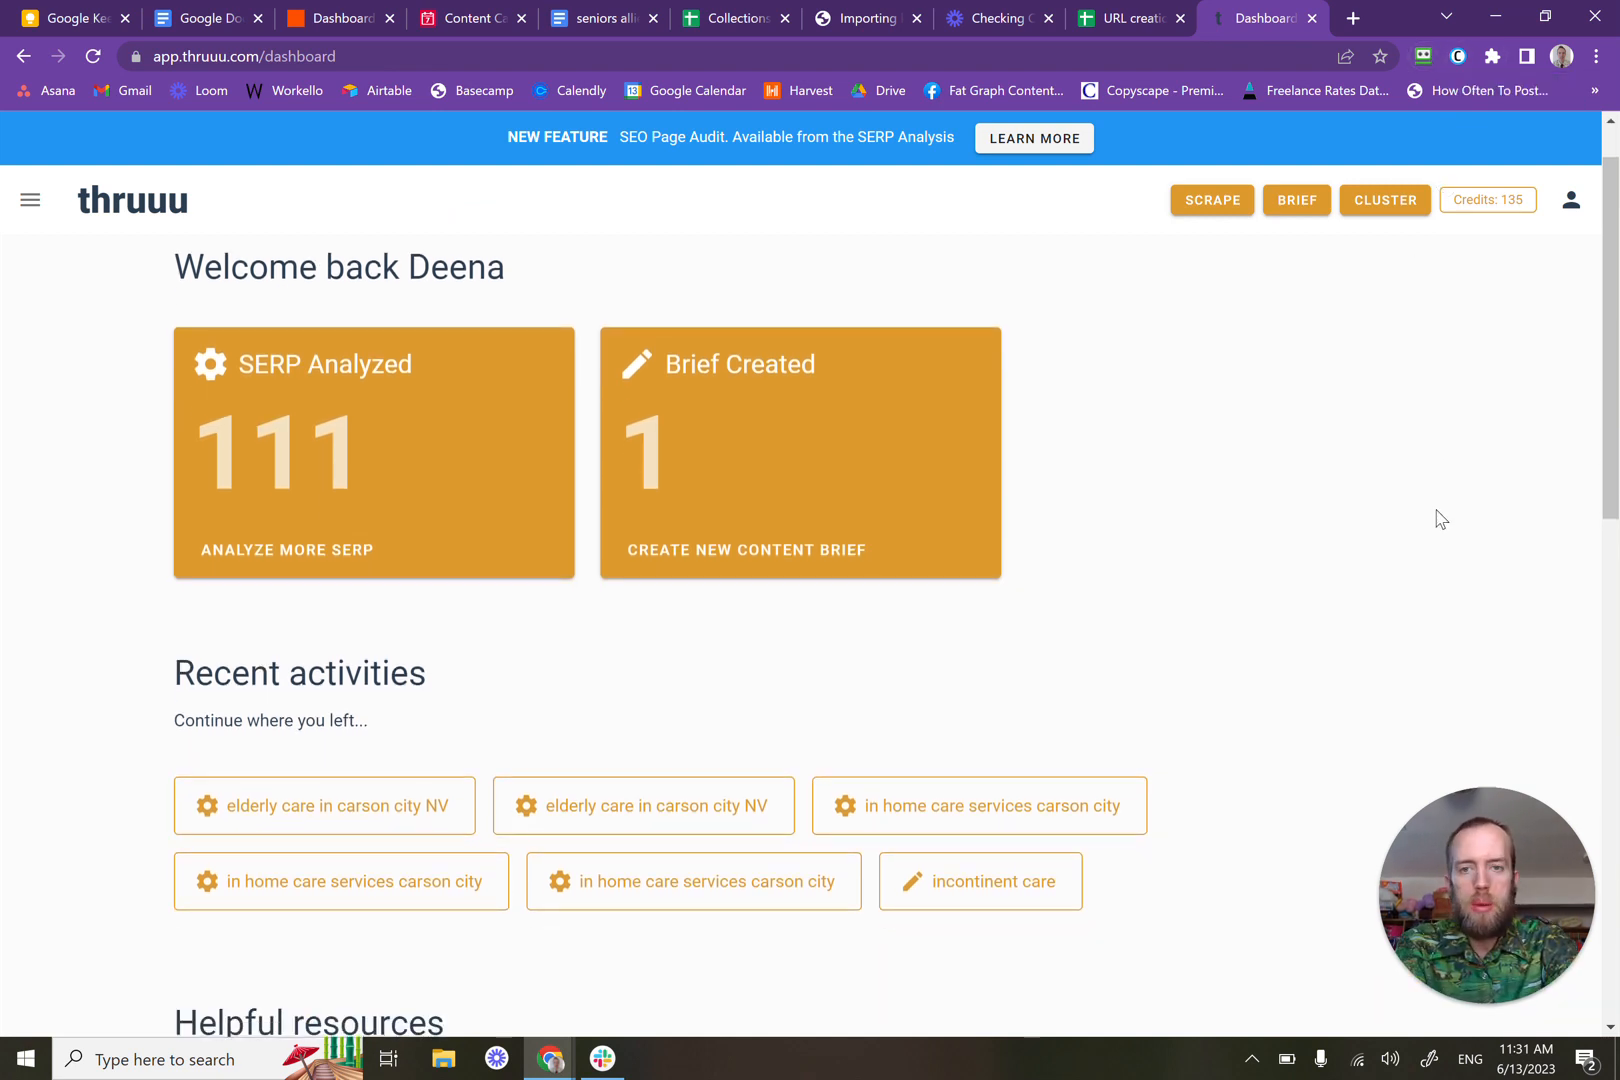
{"action": "scroll", "coordinate": [1440, 519], "scroll_direction": "up", "scroll_amount": 1}
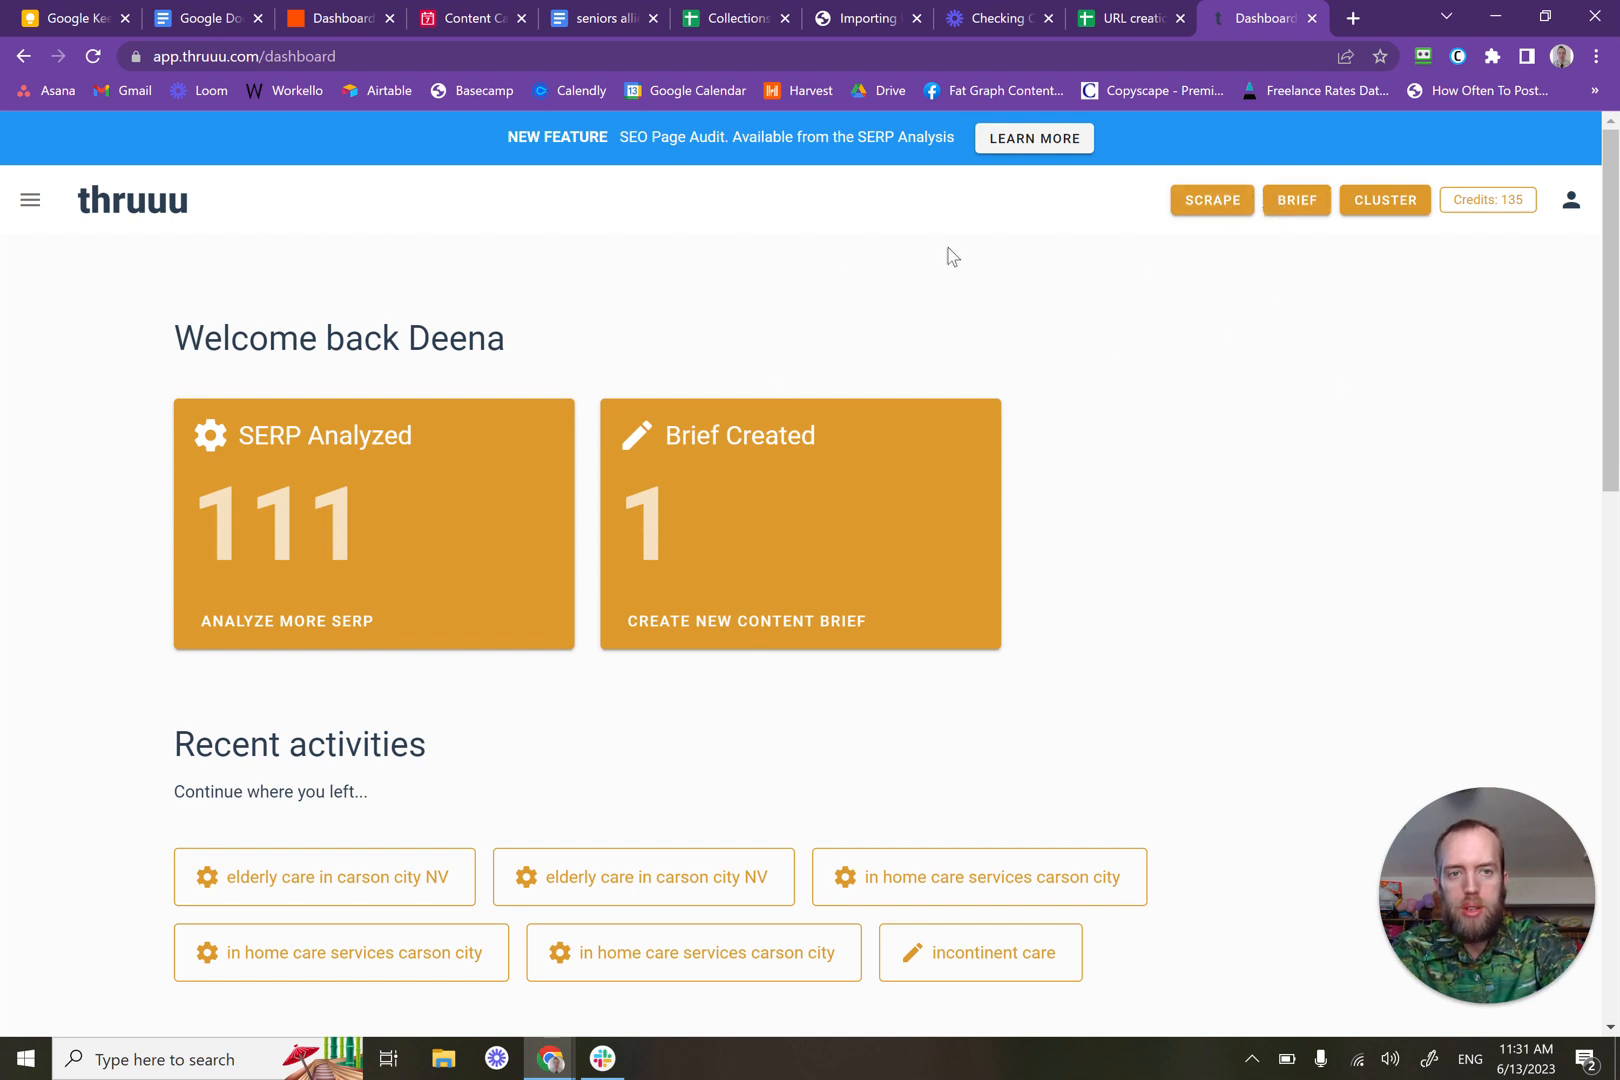
{"action": "left_click", "coordinate": [30, 200]}
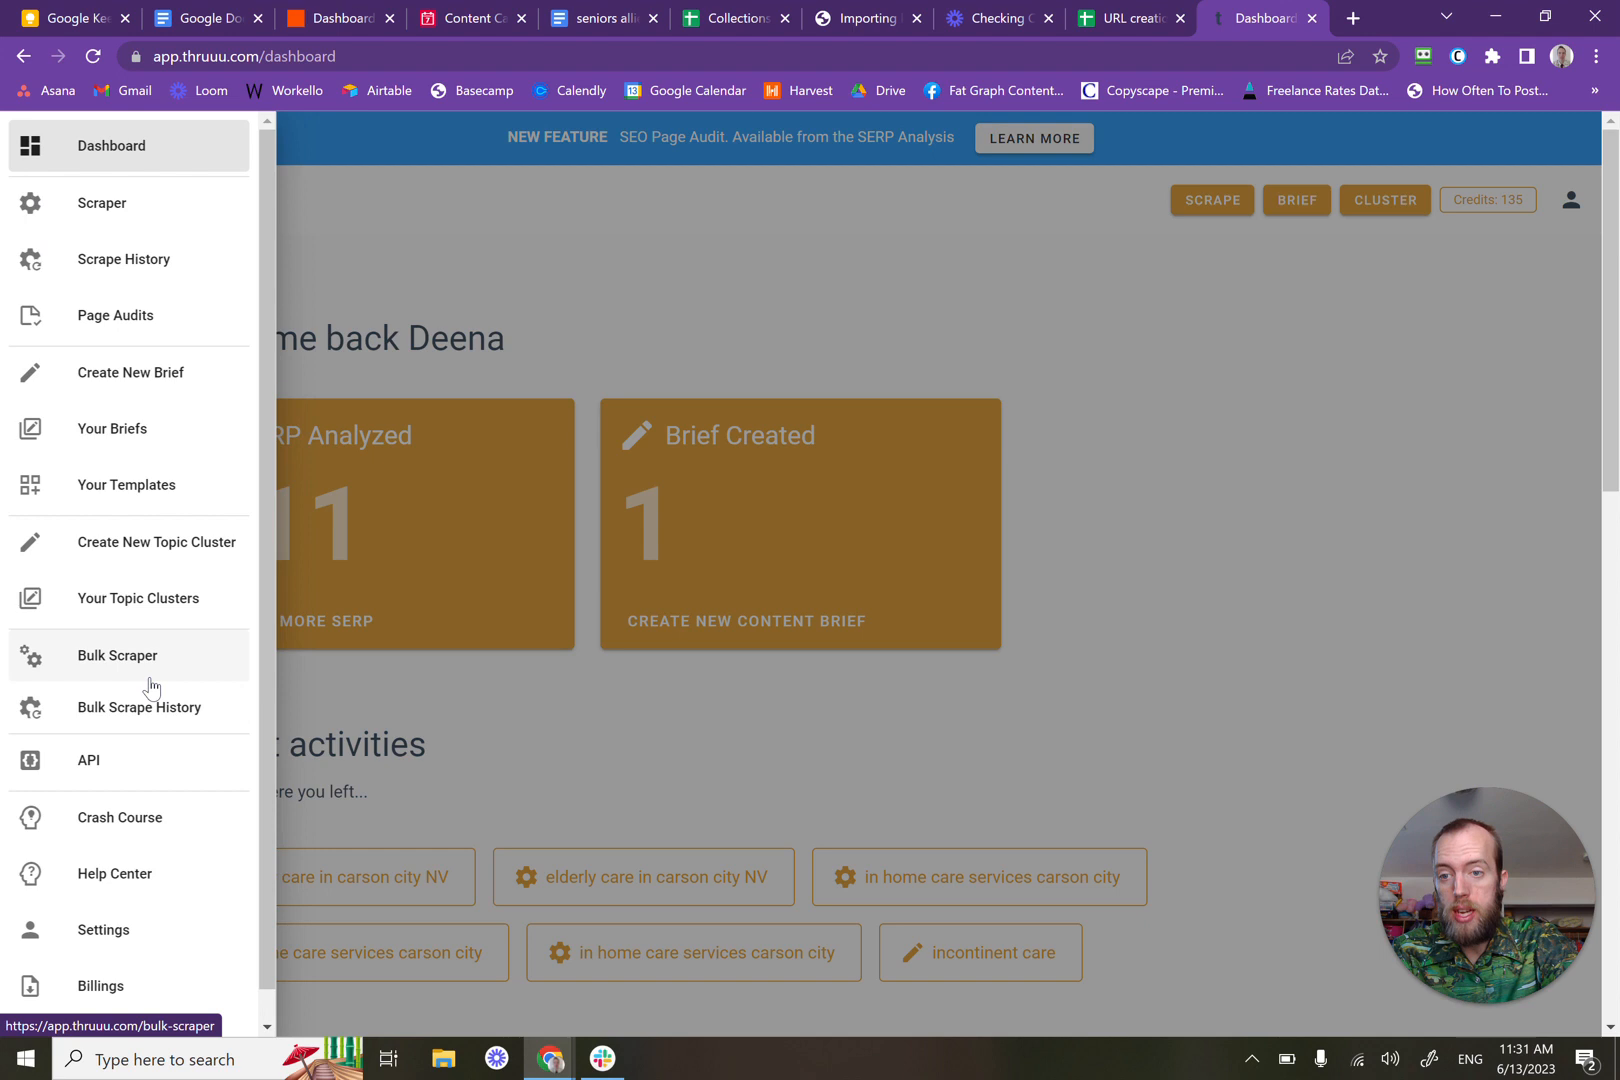
{"action": "left_click", "coordinate": [571, 240]}
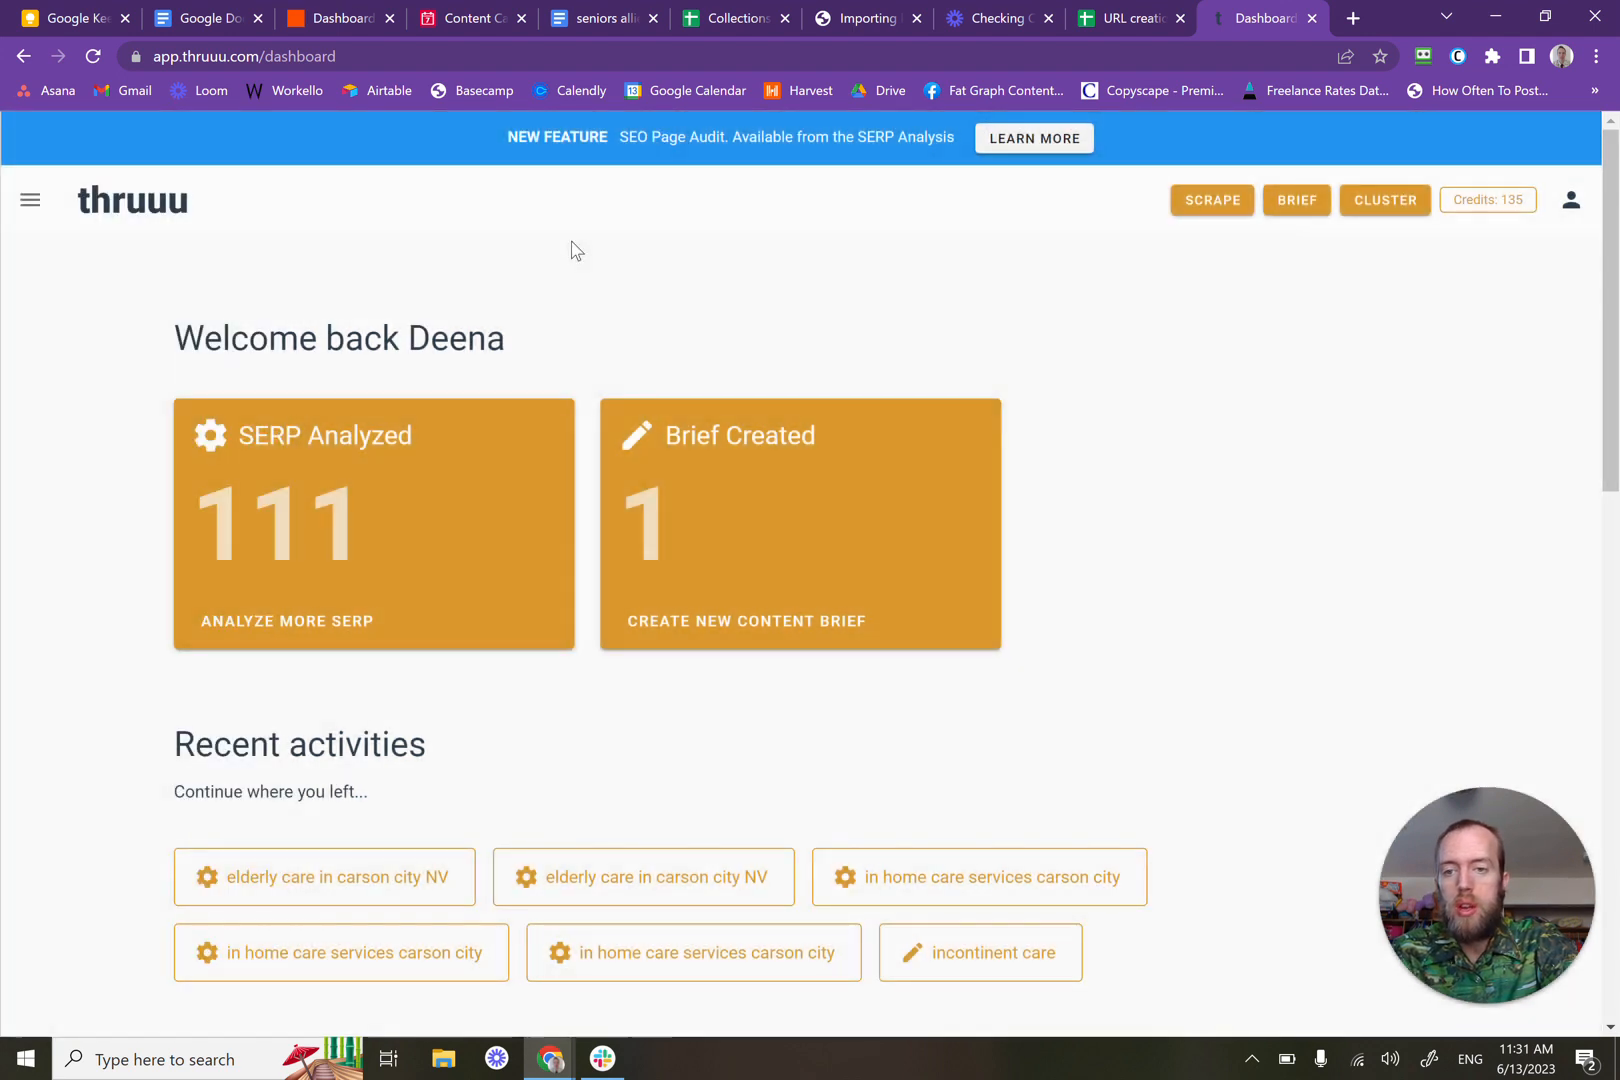
{"action": "left_click", "coordinate": [29, 203]}
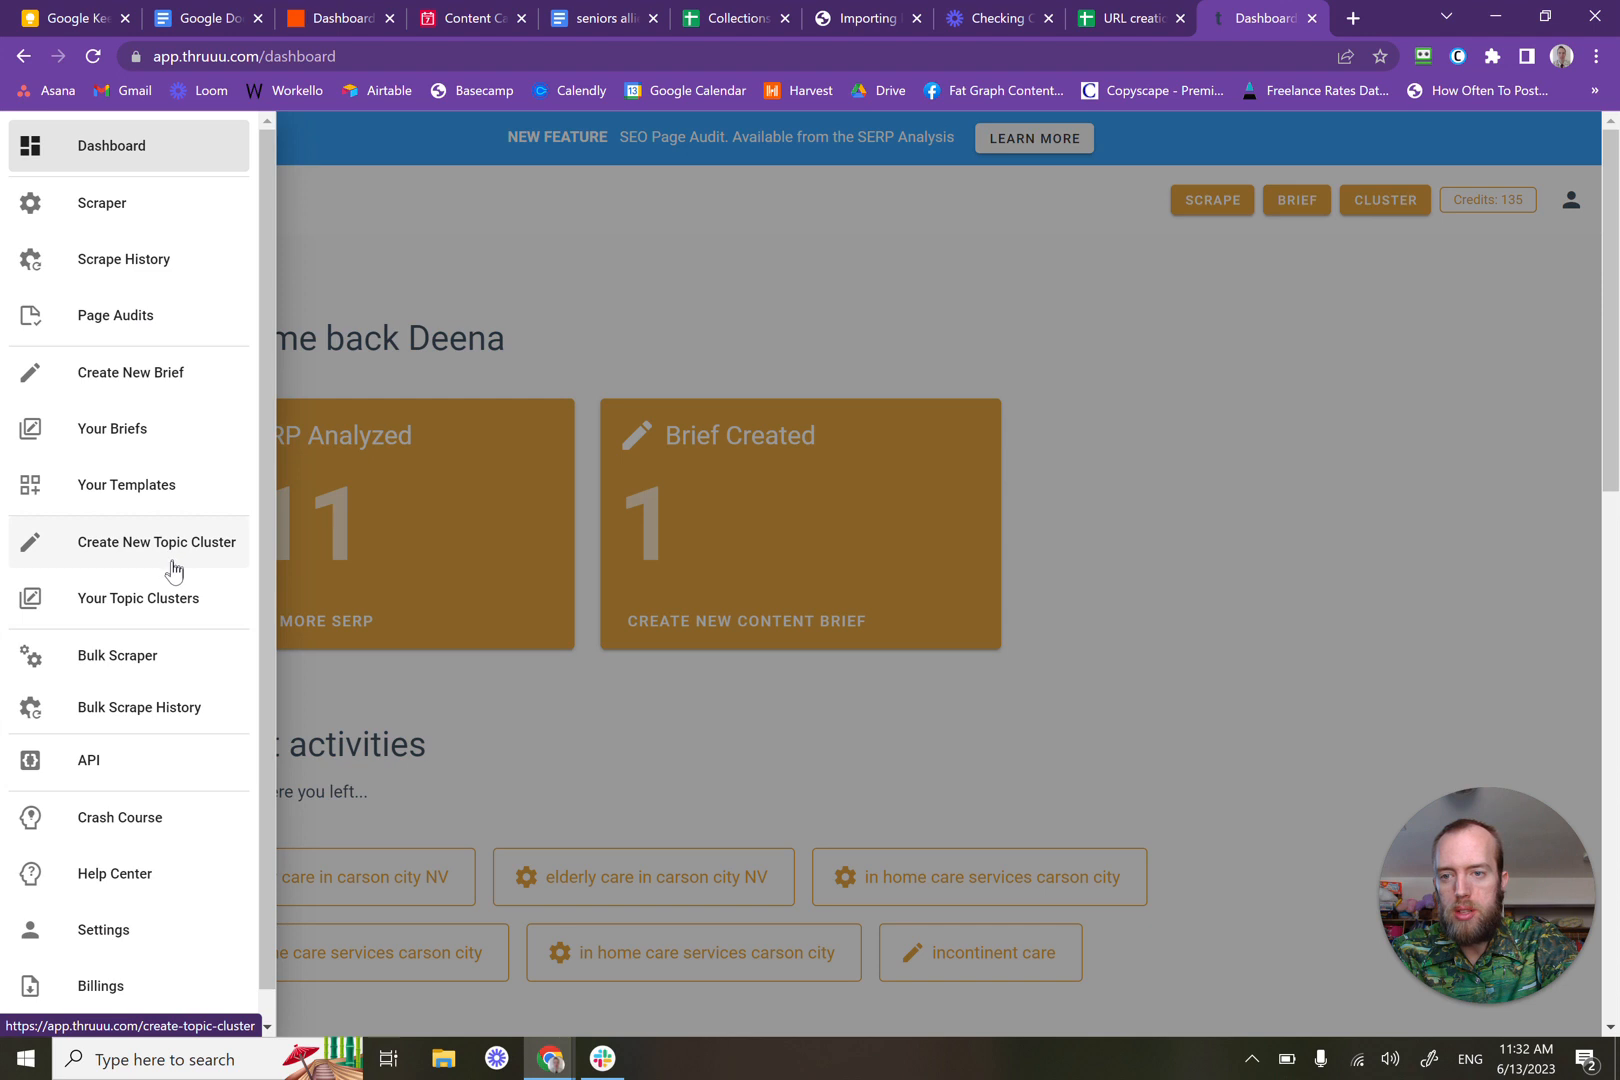
{"action": "left_click", "coordinate": [137, 709]}
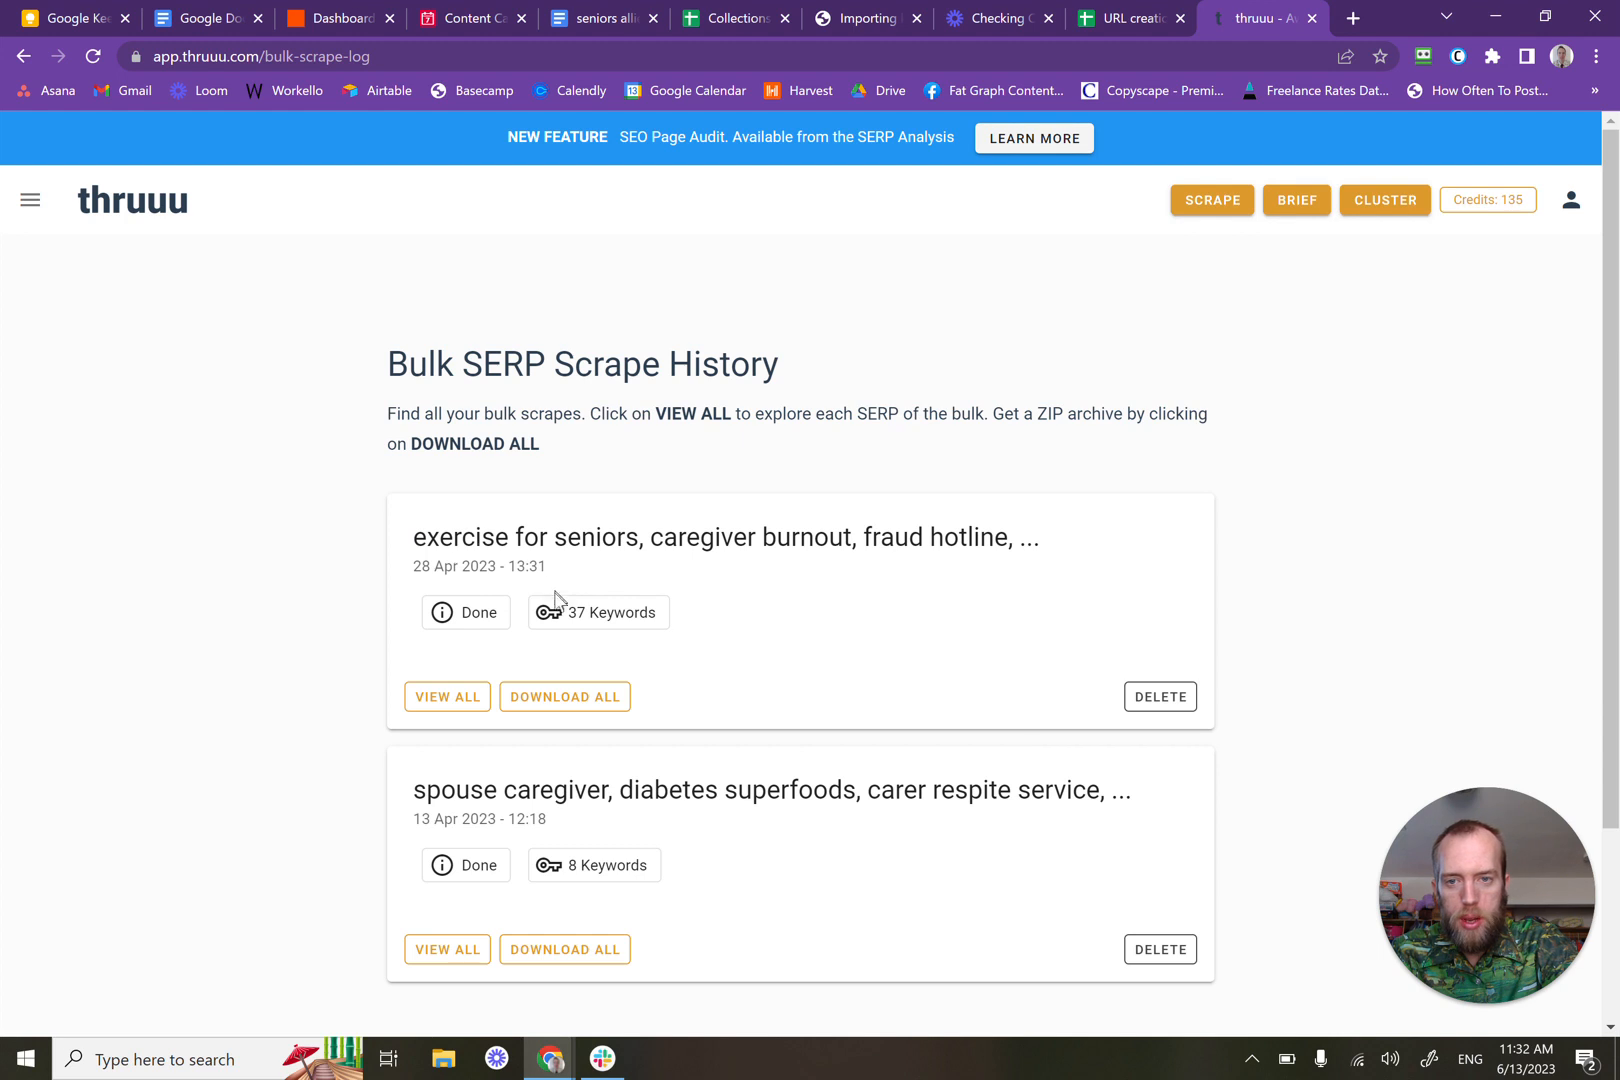
{"action": "left_click", "coordinate": [466, 695]}
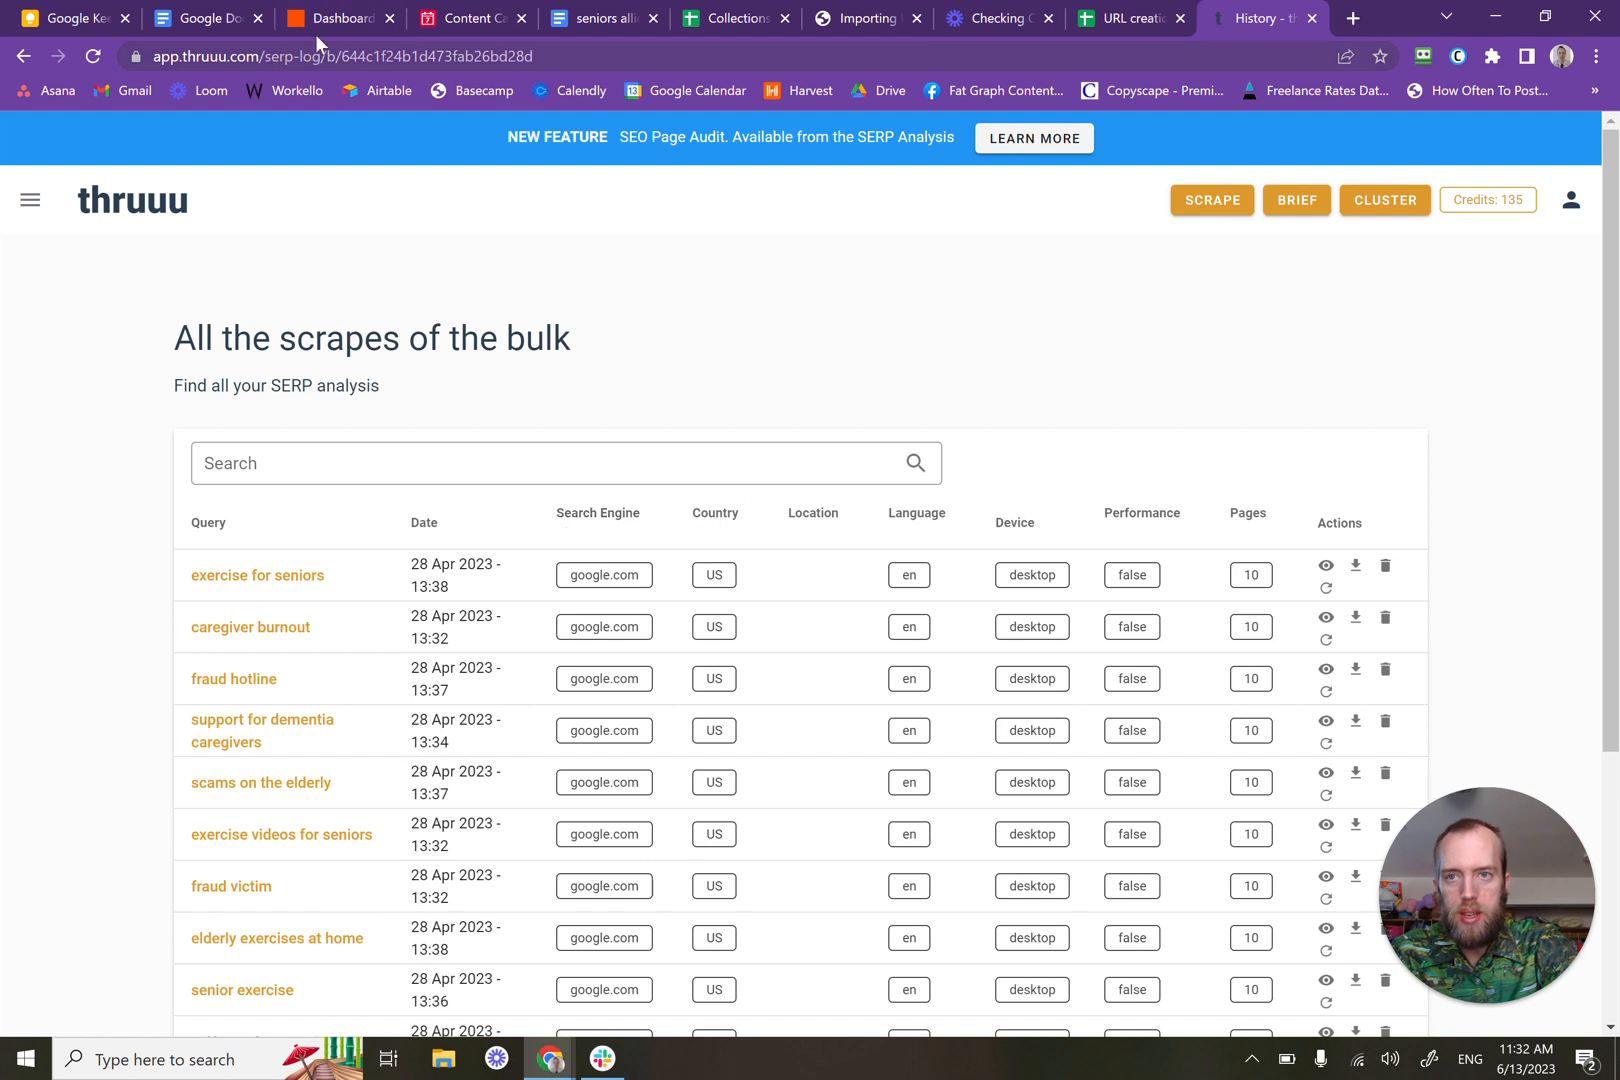
Step: Check the keyword in the Airtable Content Calendar, search the thruuu bulk scrapes for "hotlin" and open the "hotline for elderly" report
{"action": "left_click", "coordinate": [465, 18]}
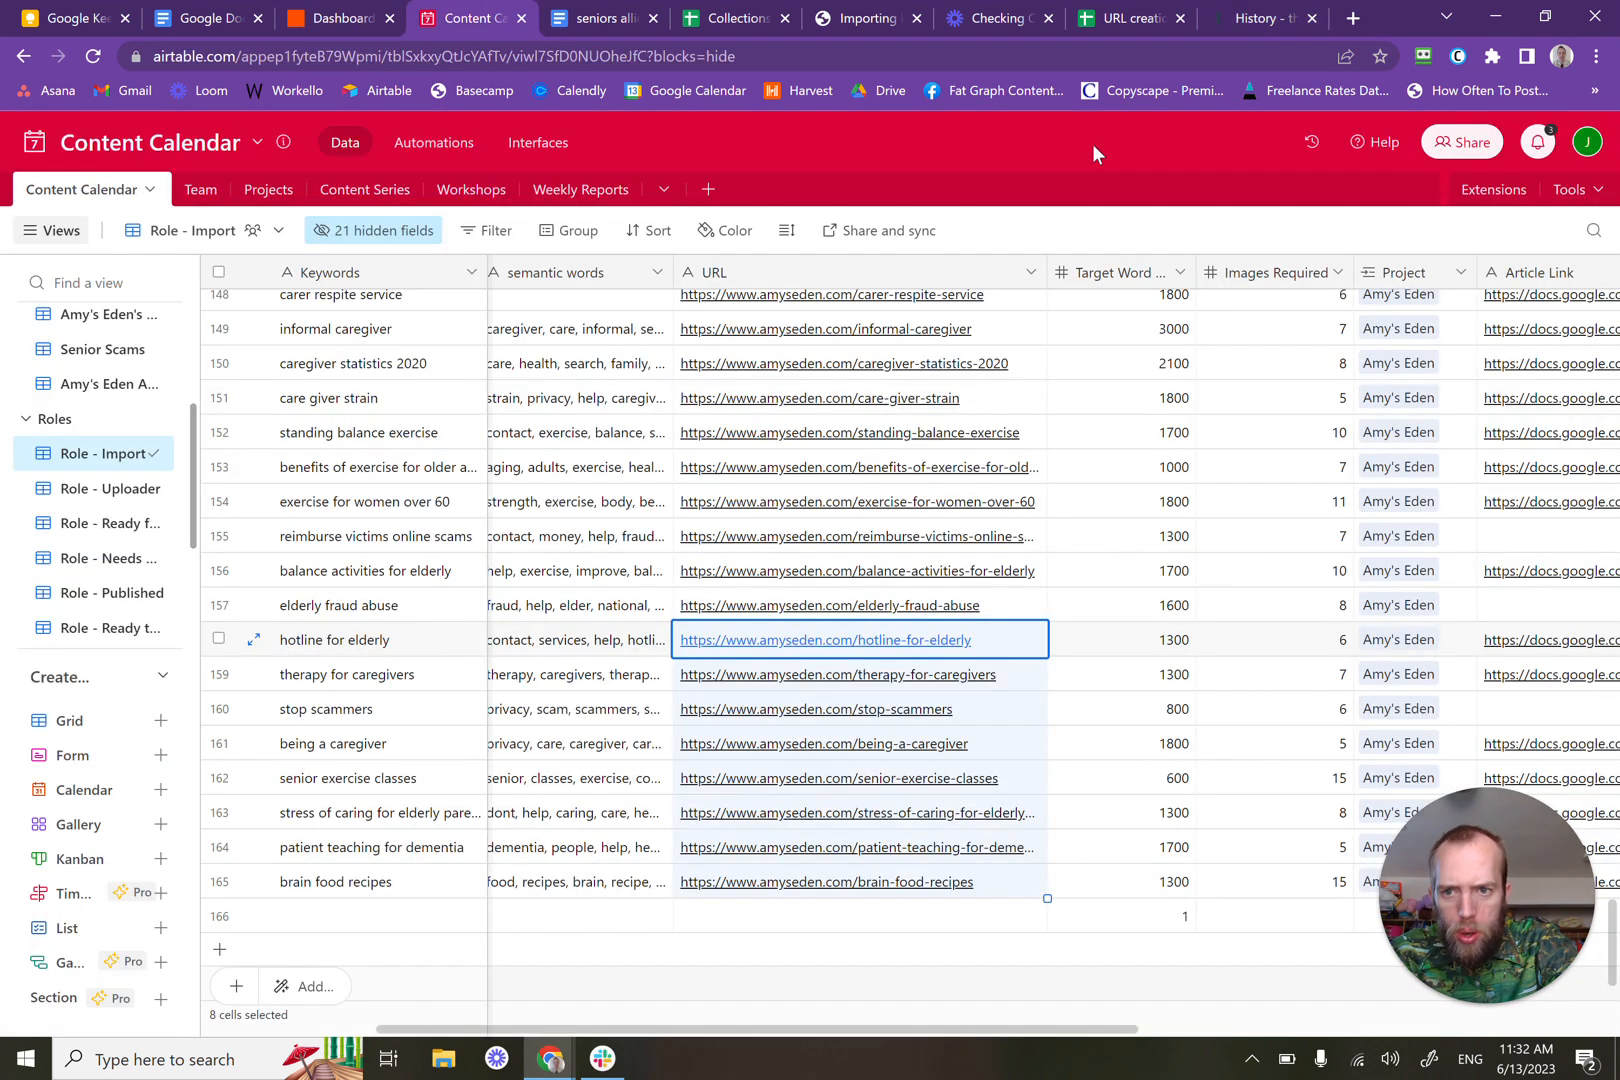
{"action": "left_click", "coordinate": [1262, 18]}
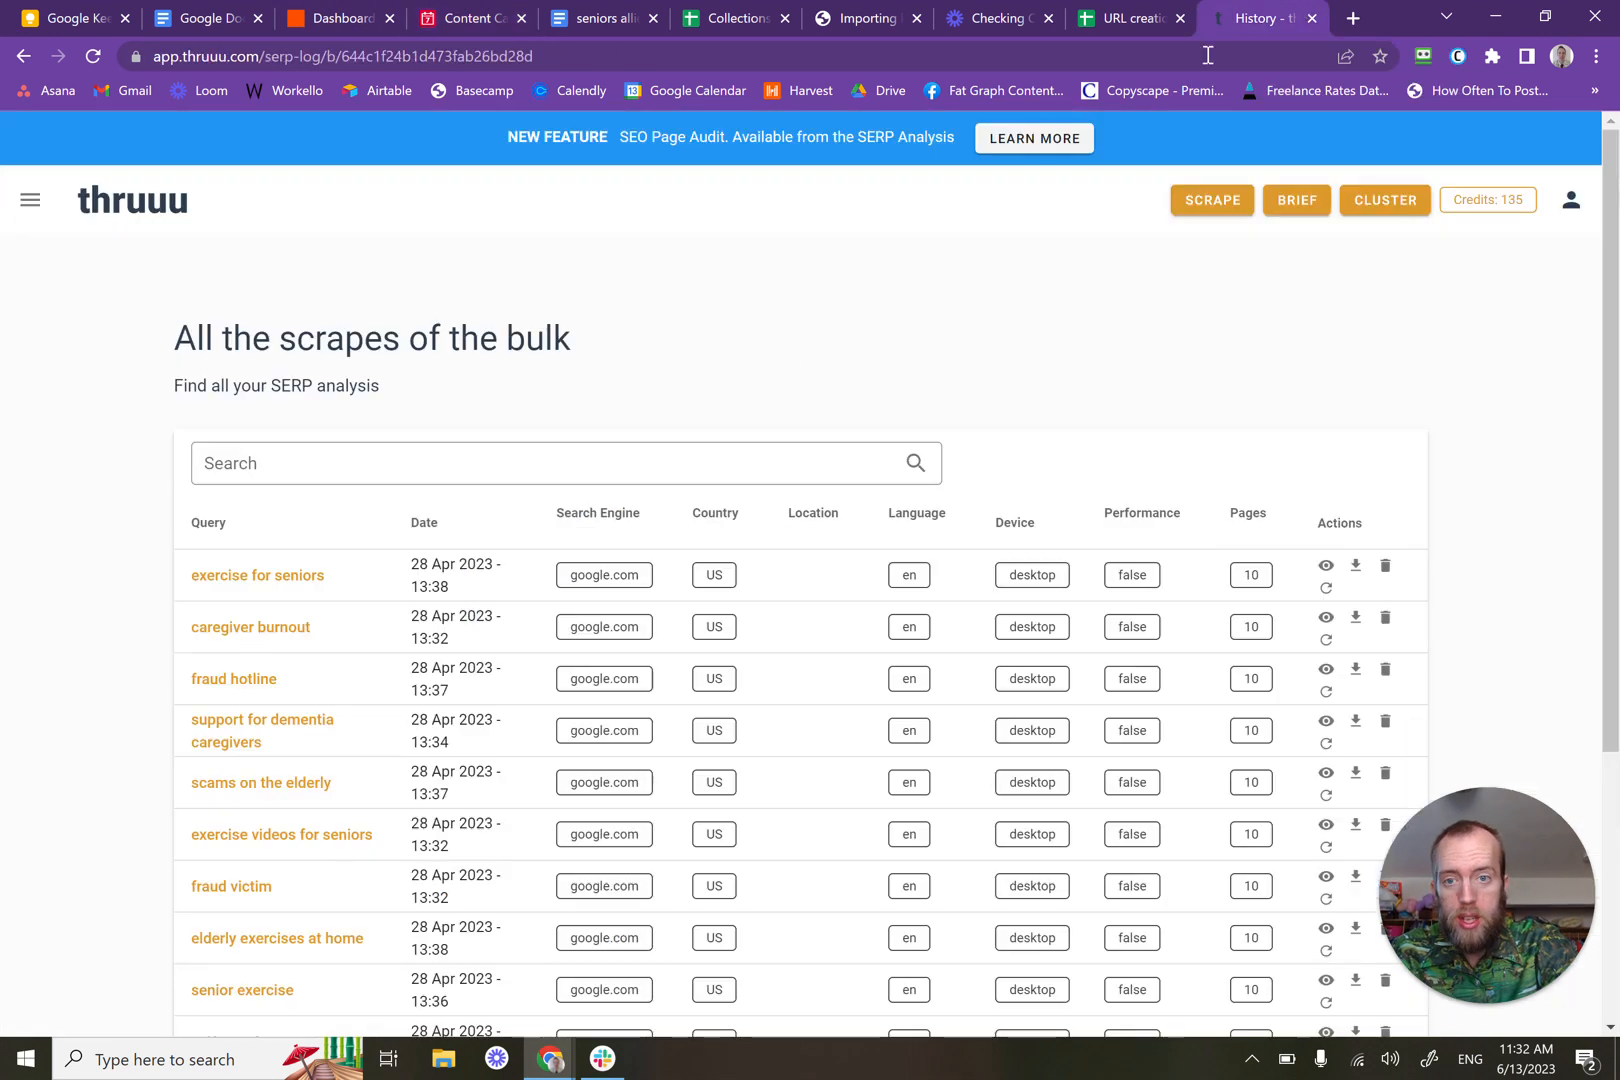
{"action": "left_click", "coordinate": [446, 447]}
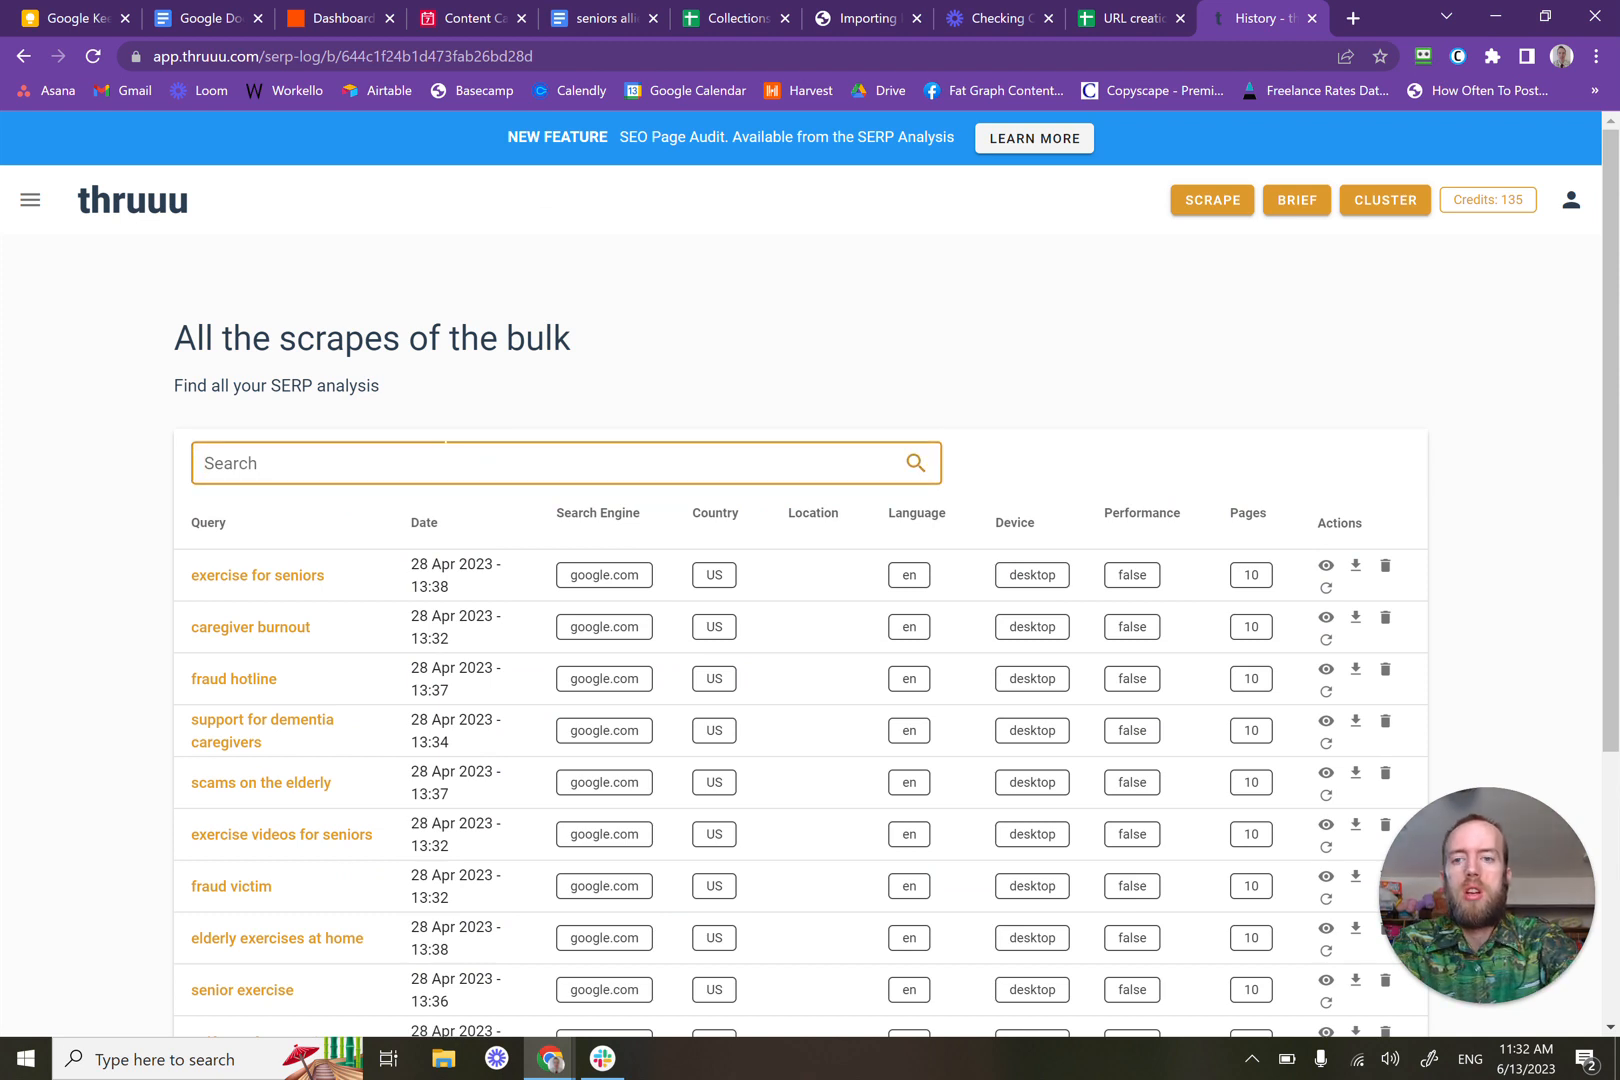
{"action": "type", "text": "hotlin"}
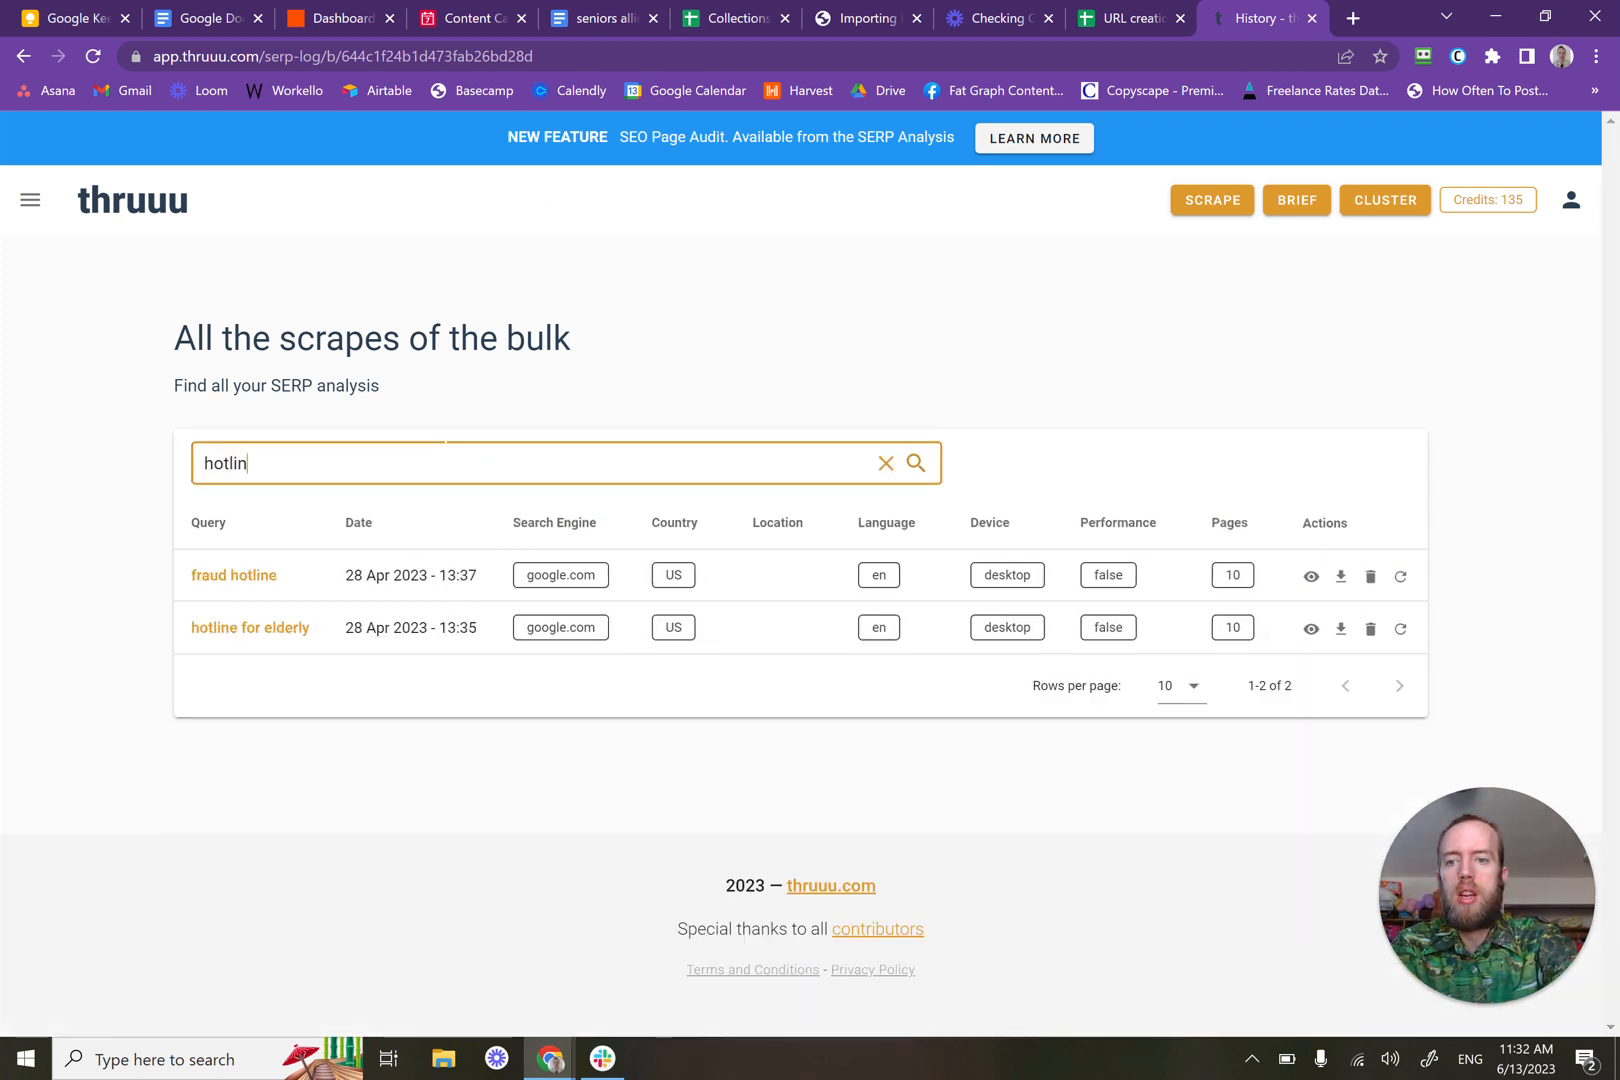
{"action": "left_click", "coordinate": [328, 629]}
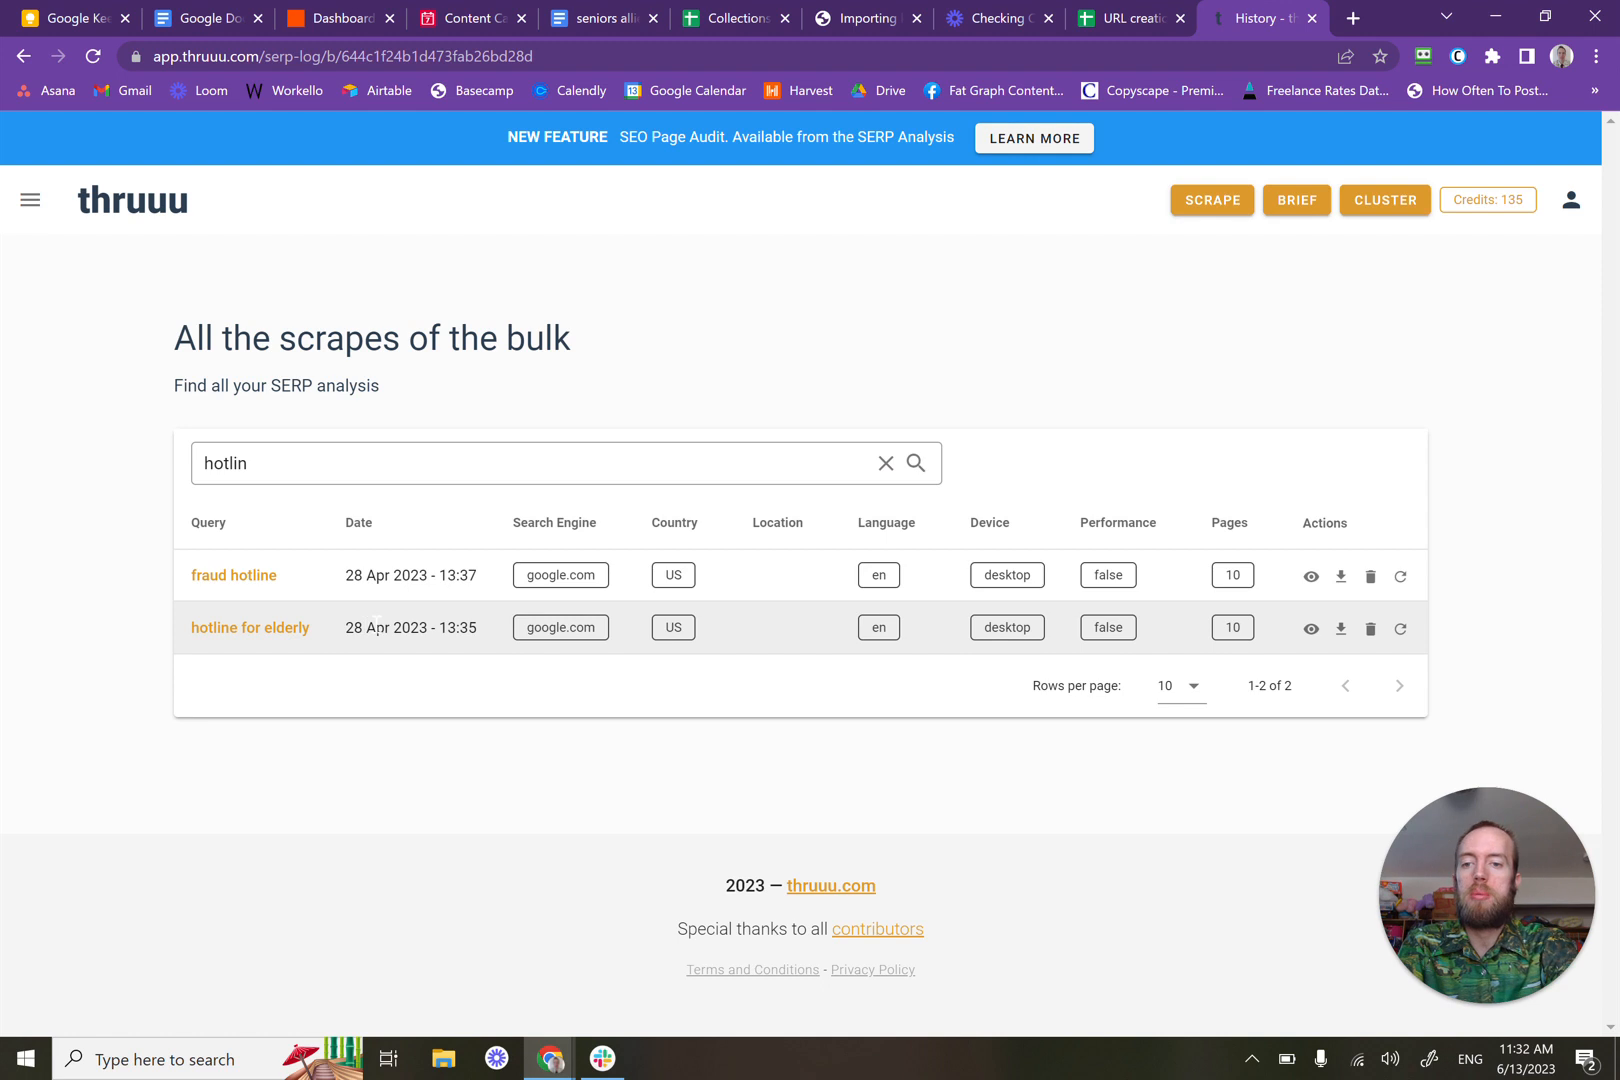
{"action": "left_click", "coordinate": [273, 638]}
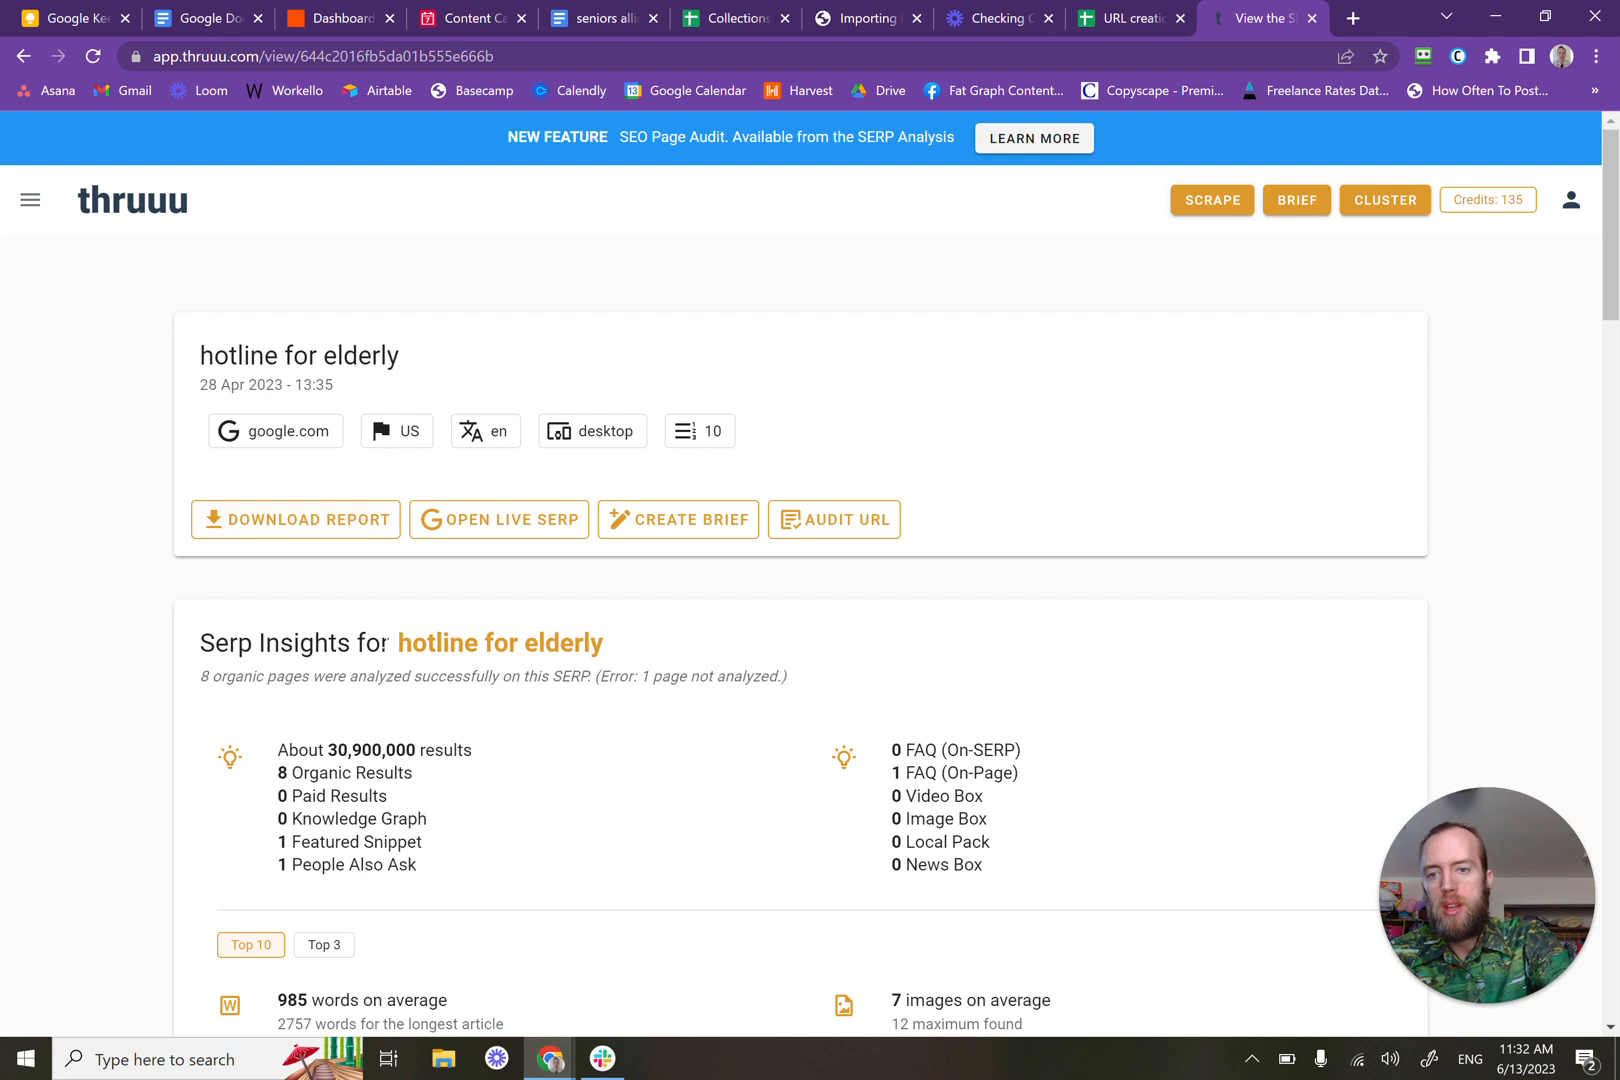
Step: Compare the Top 10 and Top 3 word and image averages for "hotline for elderly" with its Target Word and Images Required values in Airtable
{"action": "scroll", "coordinate": [430, 700], "scroll_direction": "down", "scroll_amount": 3}
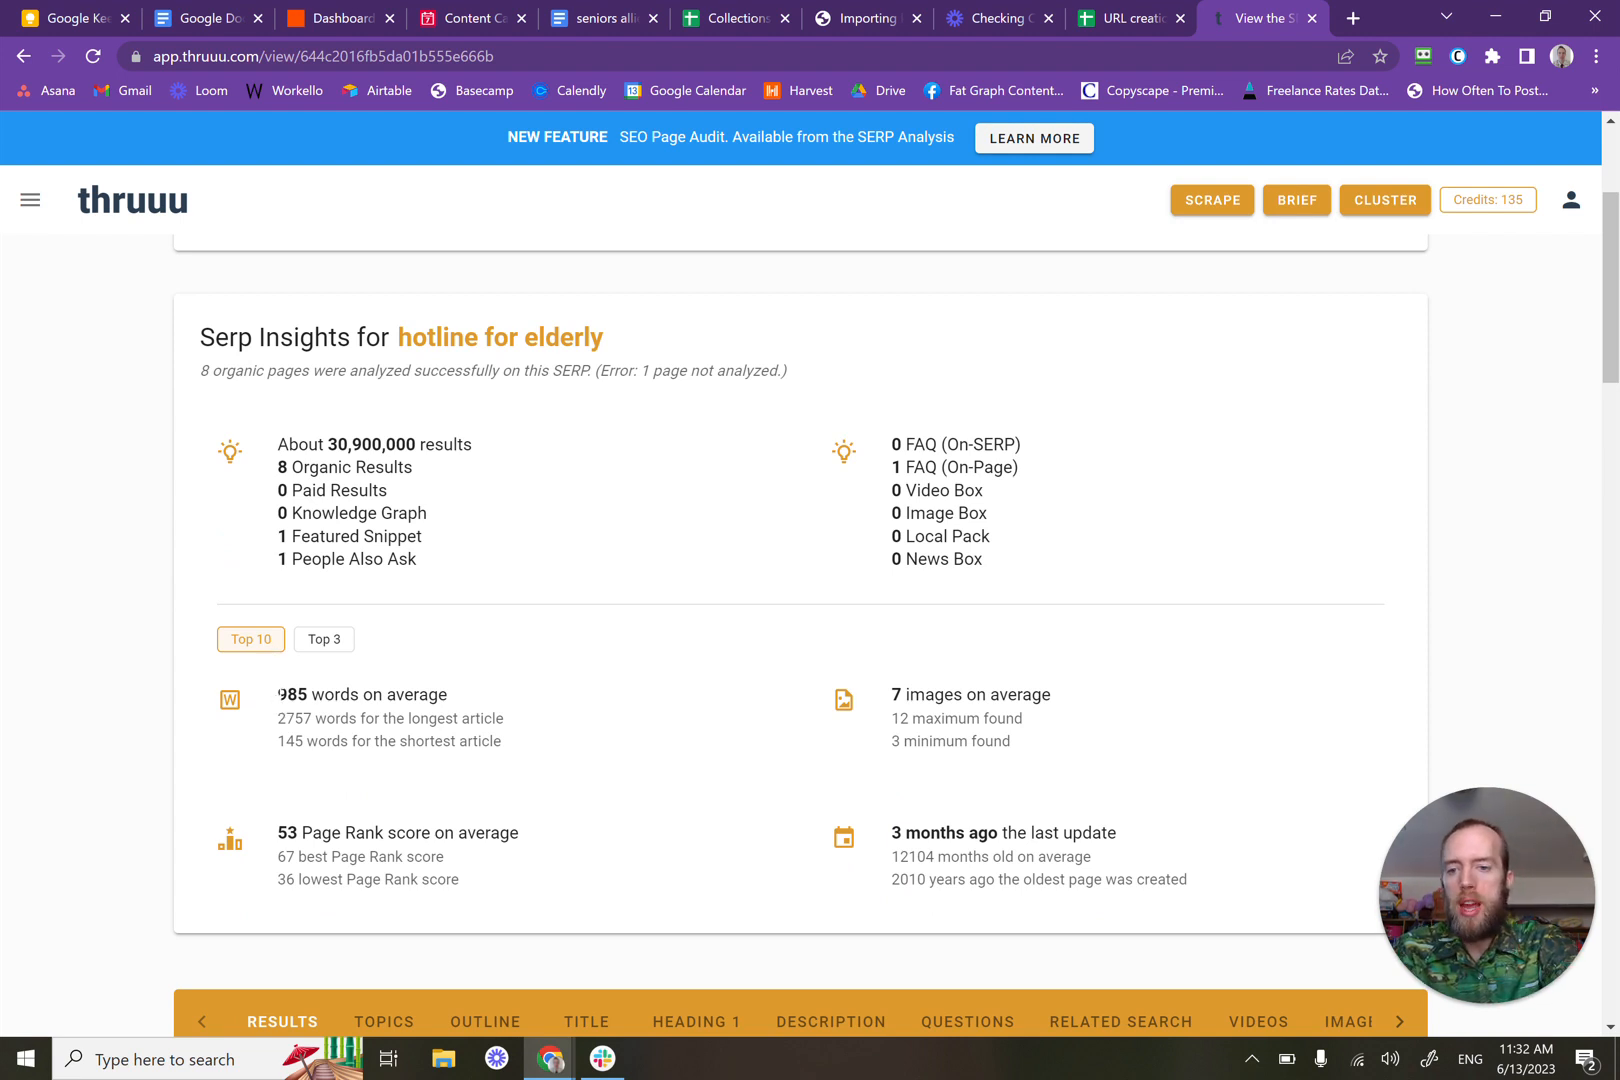
{"action": "left_click", "coordinate": [326, 650]}
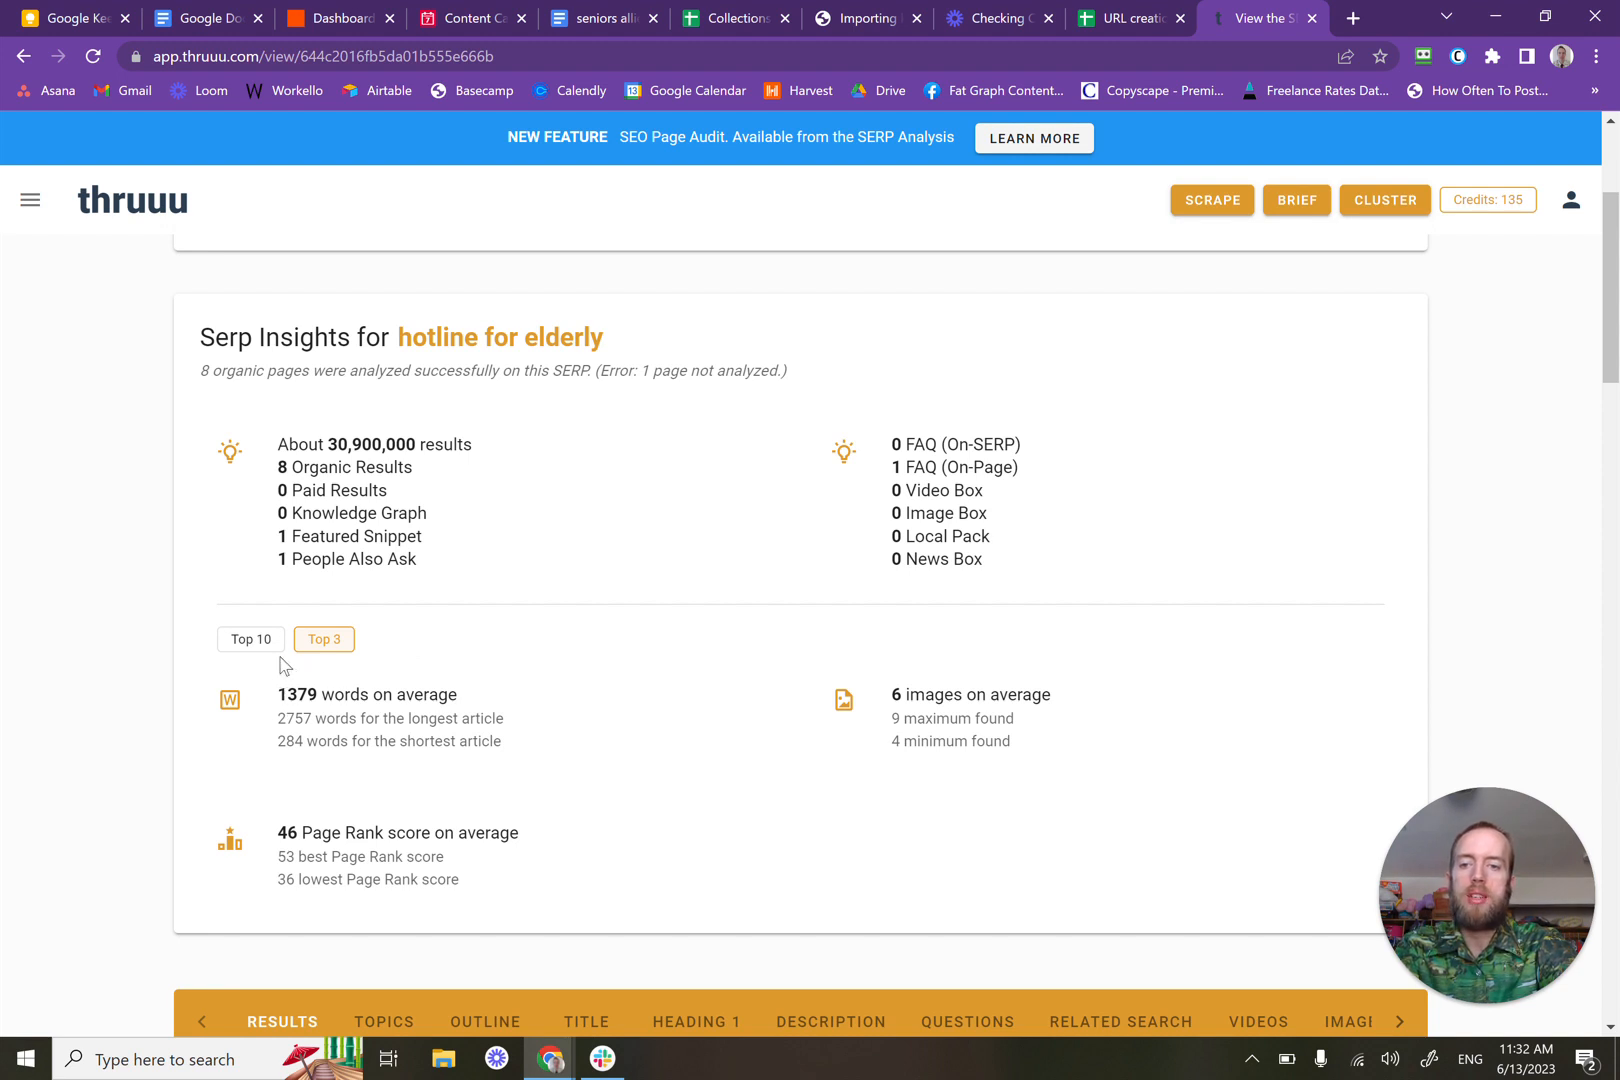
{"action": "left_click", "coordinate": [245, 640]}
{"action": "left_click", "coordinate": [337, 645]}
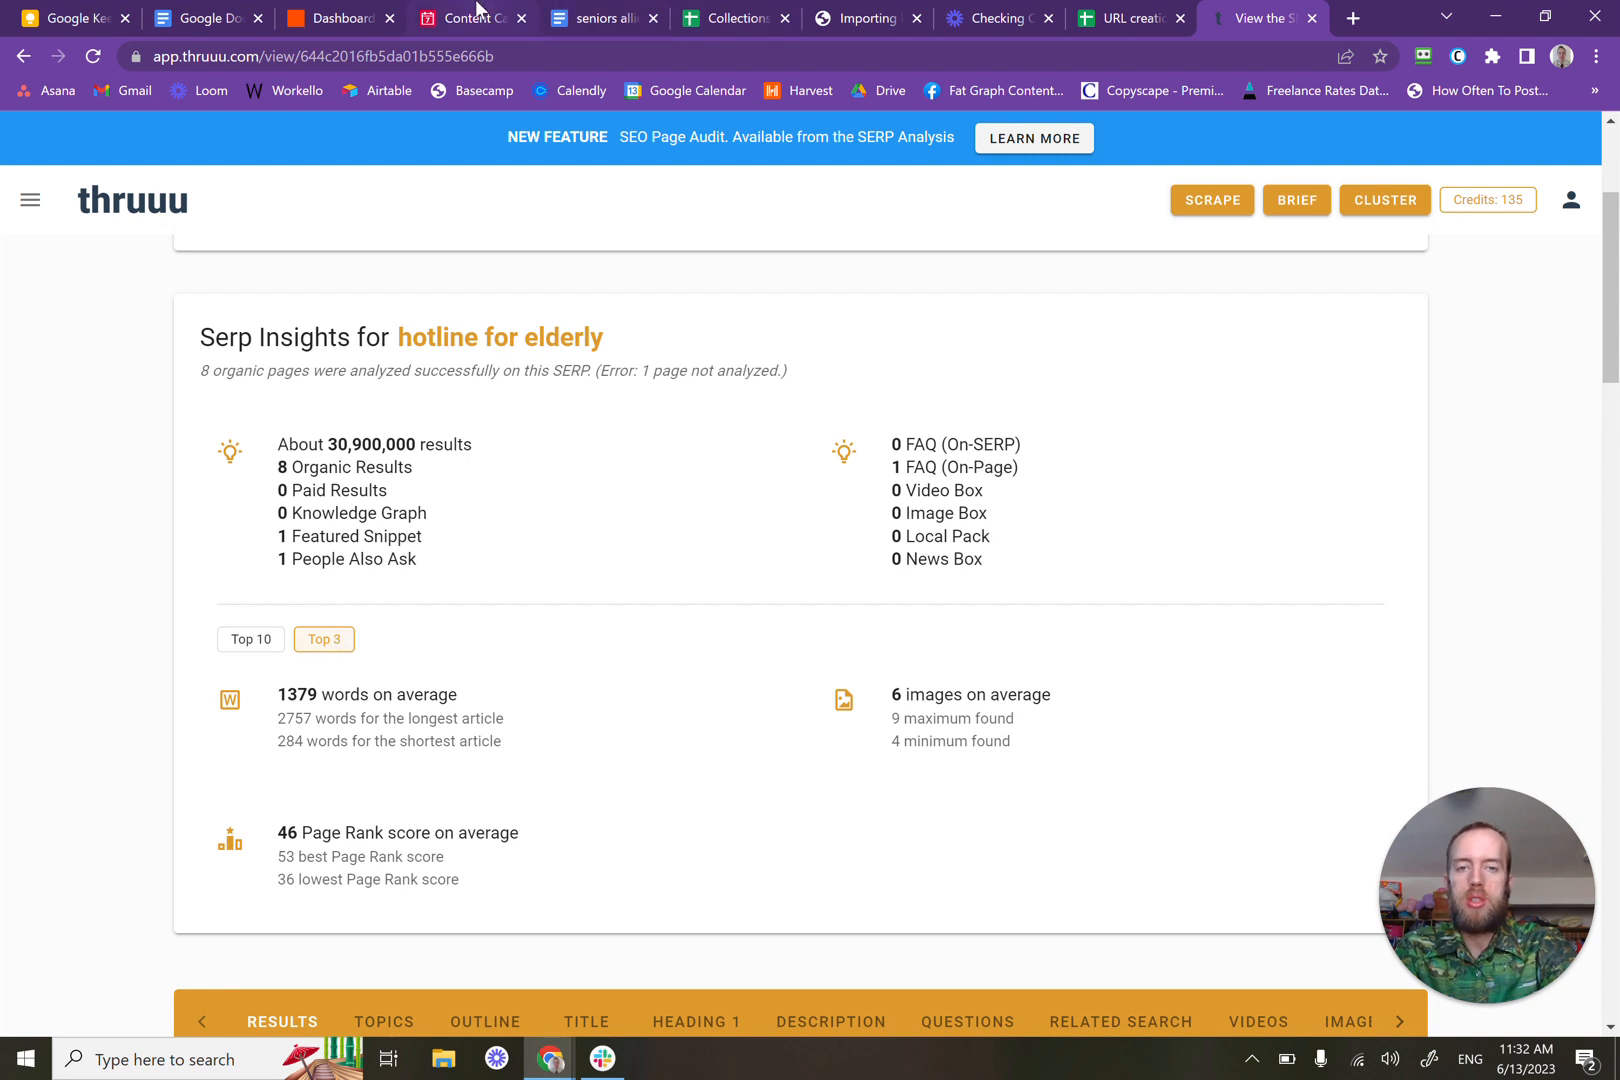
{"action": "left_click", "coordinate": [478, 14]}
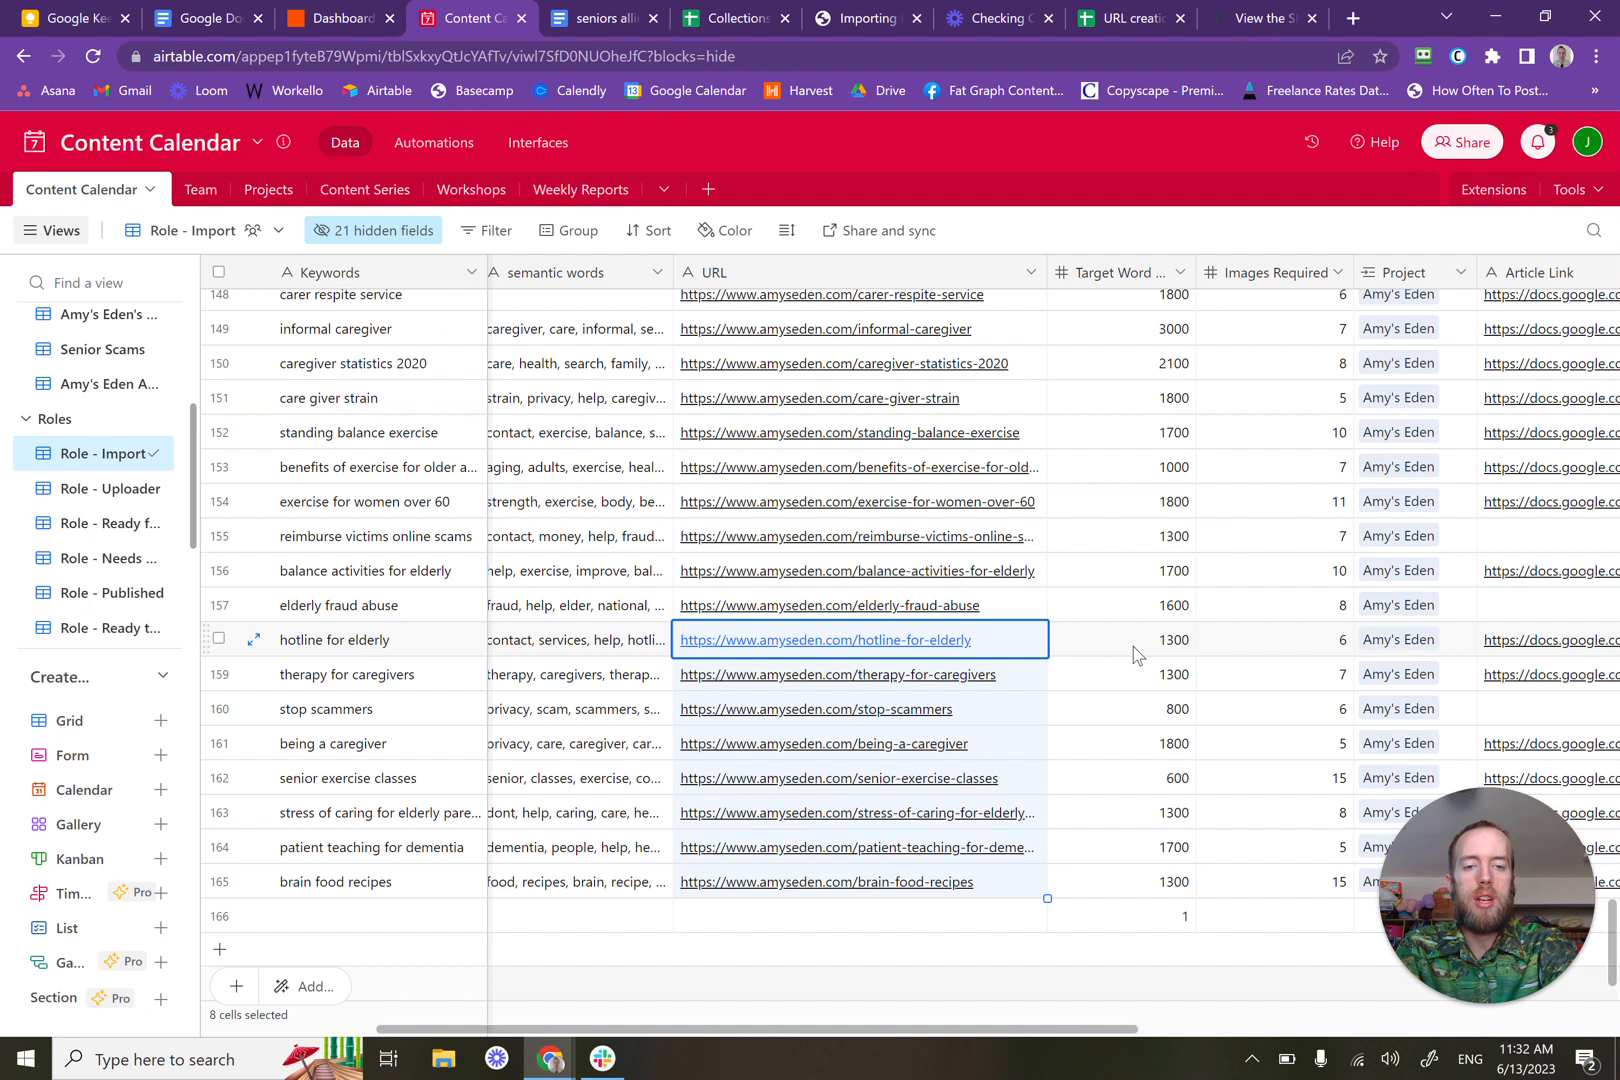
{"action": "left_click", "coordinate": [1237, 19]}
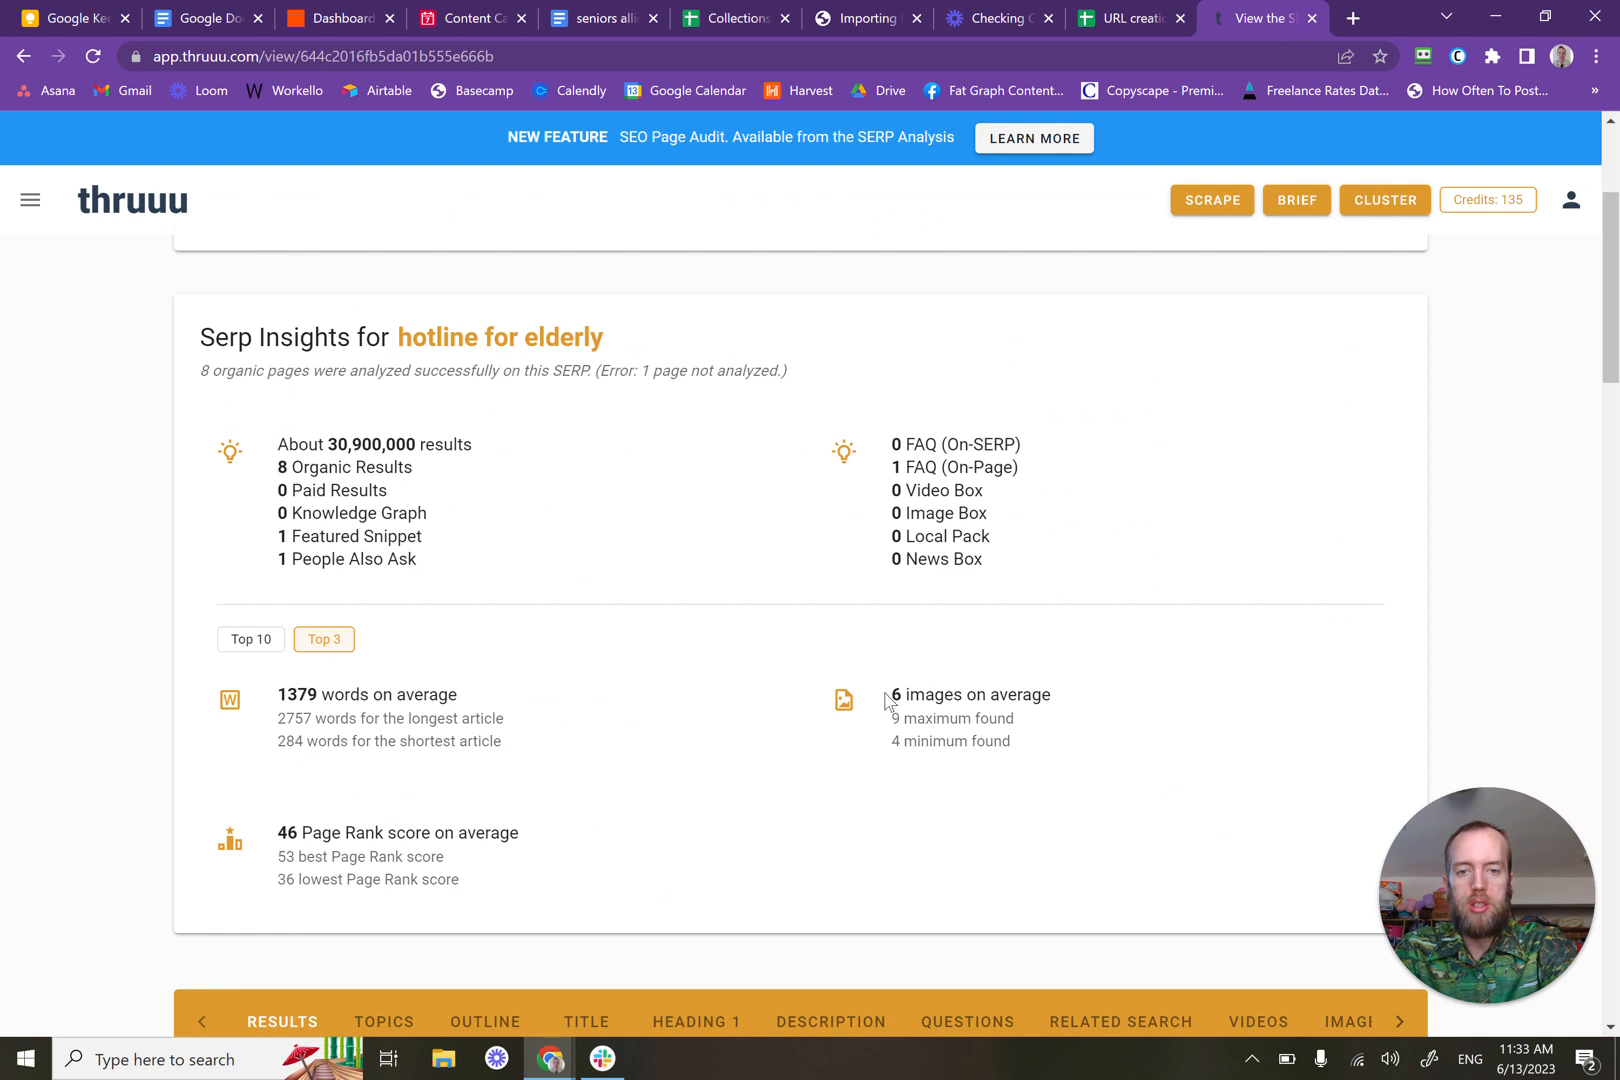
{"action": "left_click", "coordinate": [250, 640]}
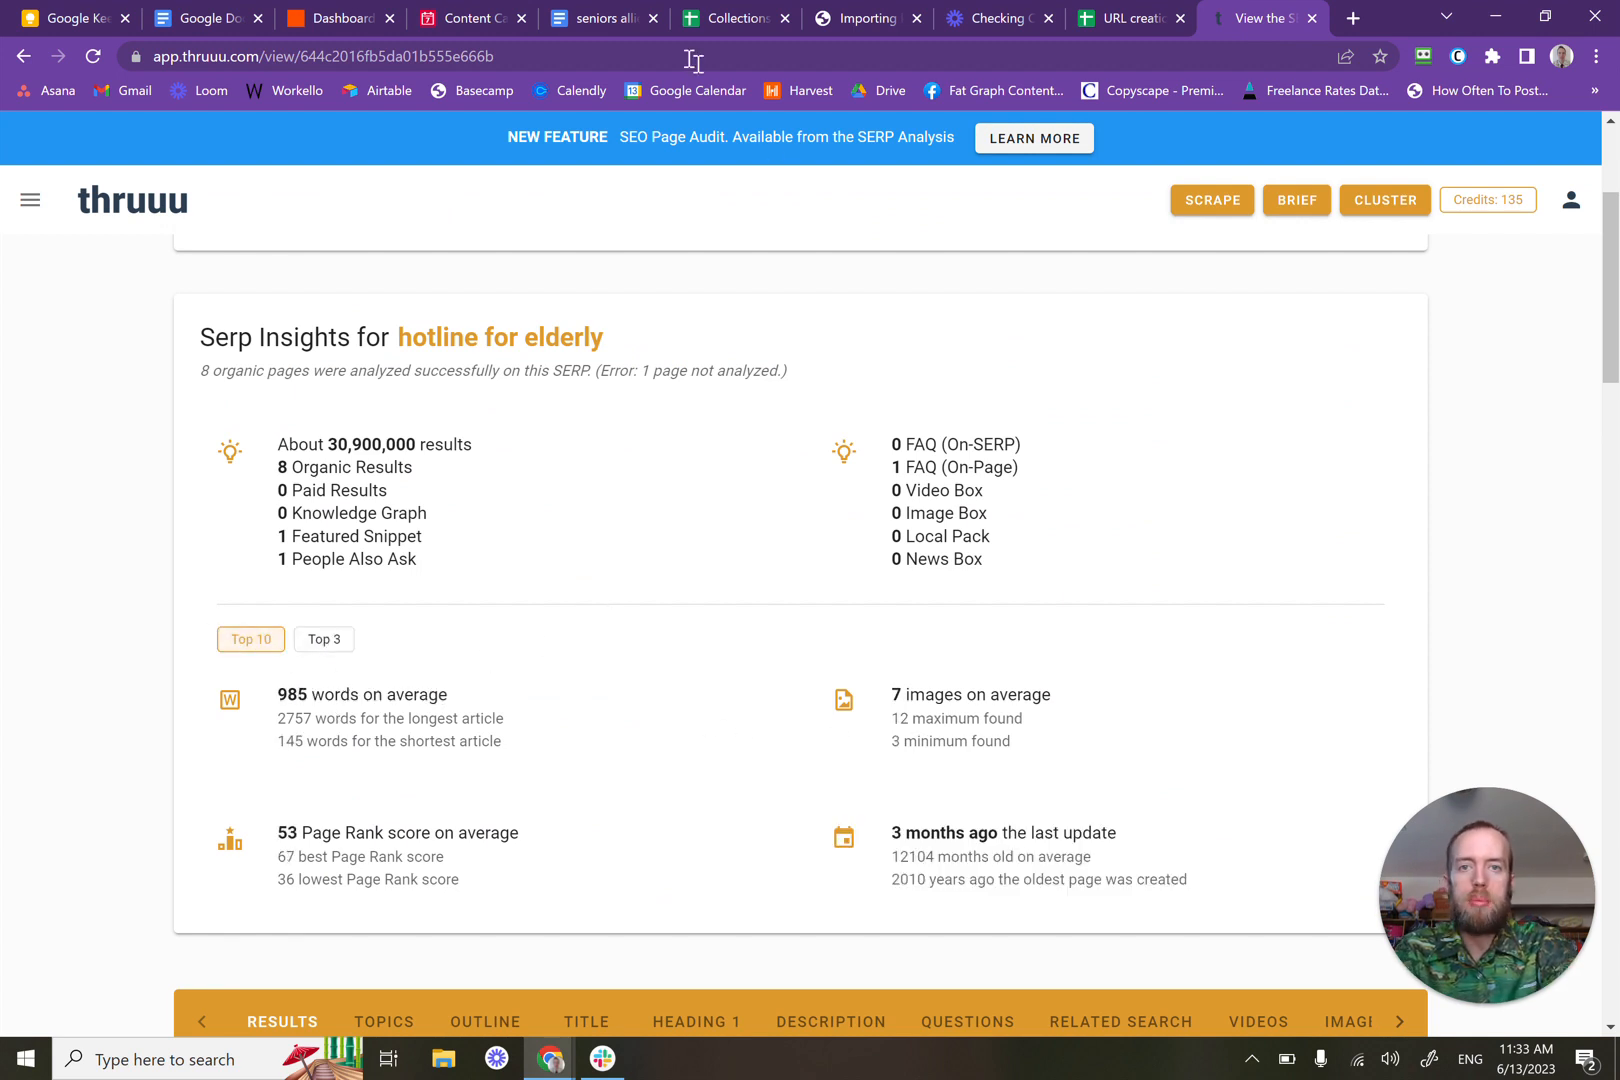
{"action": "left_click", "coordinate": [473, 10]}
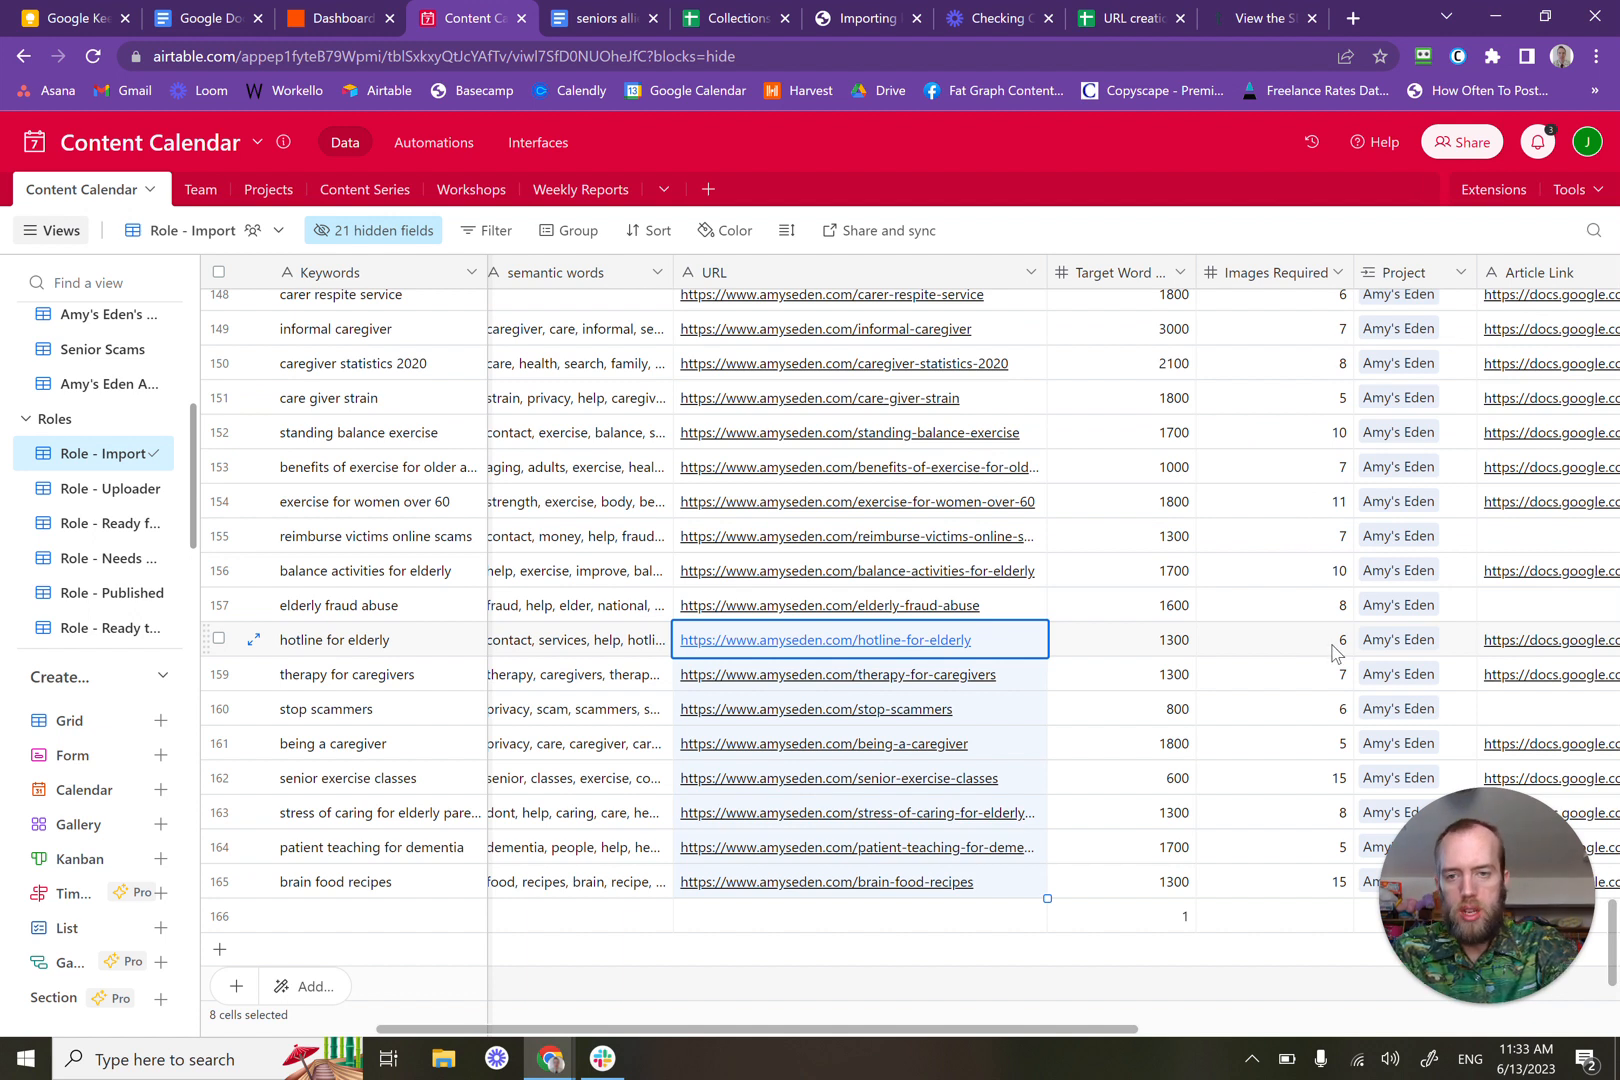
Step: Return to the bulk's scrape list in thruuu, search for "ther" and open the "therapy for caregivers" report
{"action": "left_click", "coordinate": [1245, 18]}
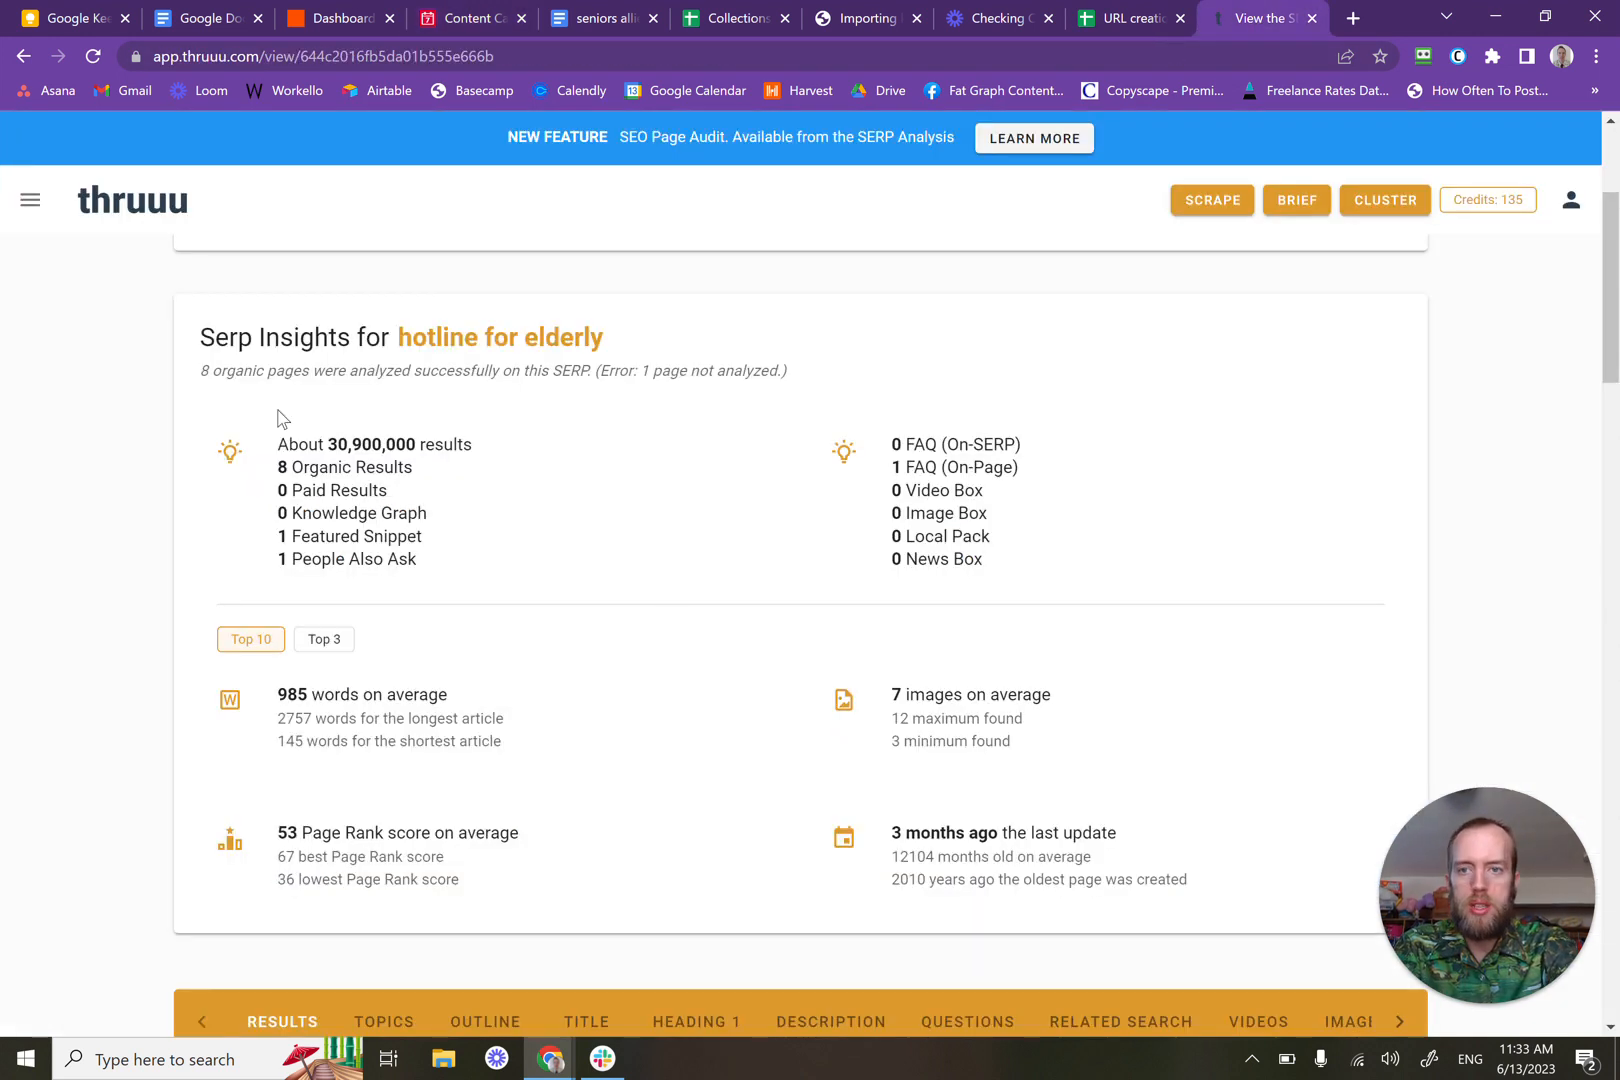
{"action": "left_click", "coordinate": [30, 200]}
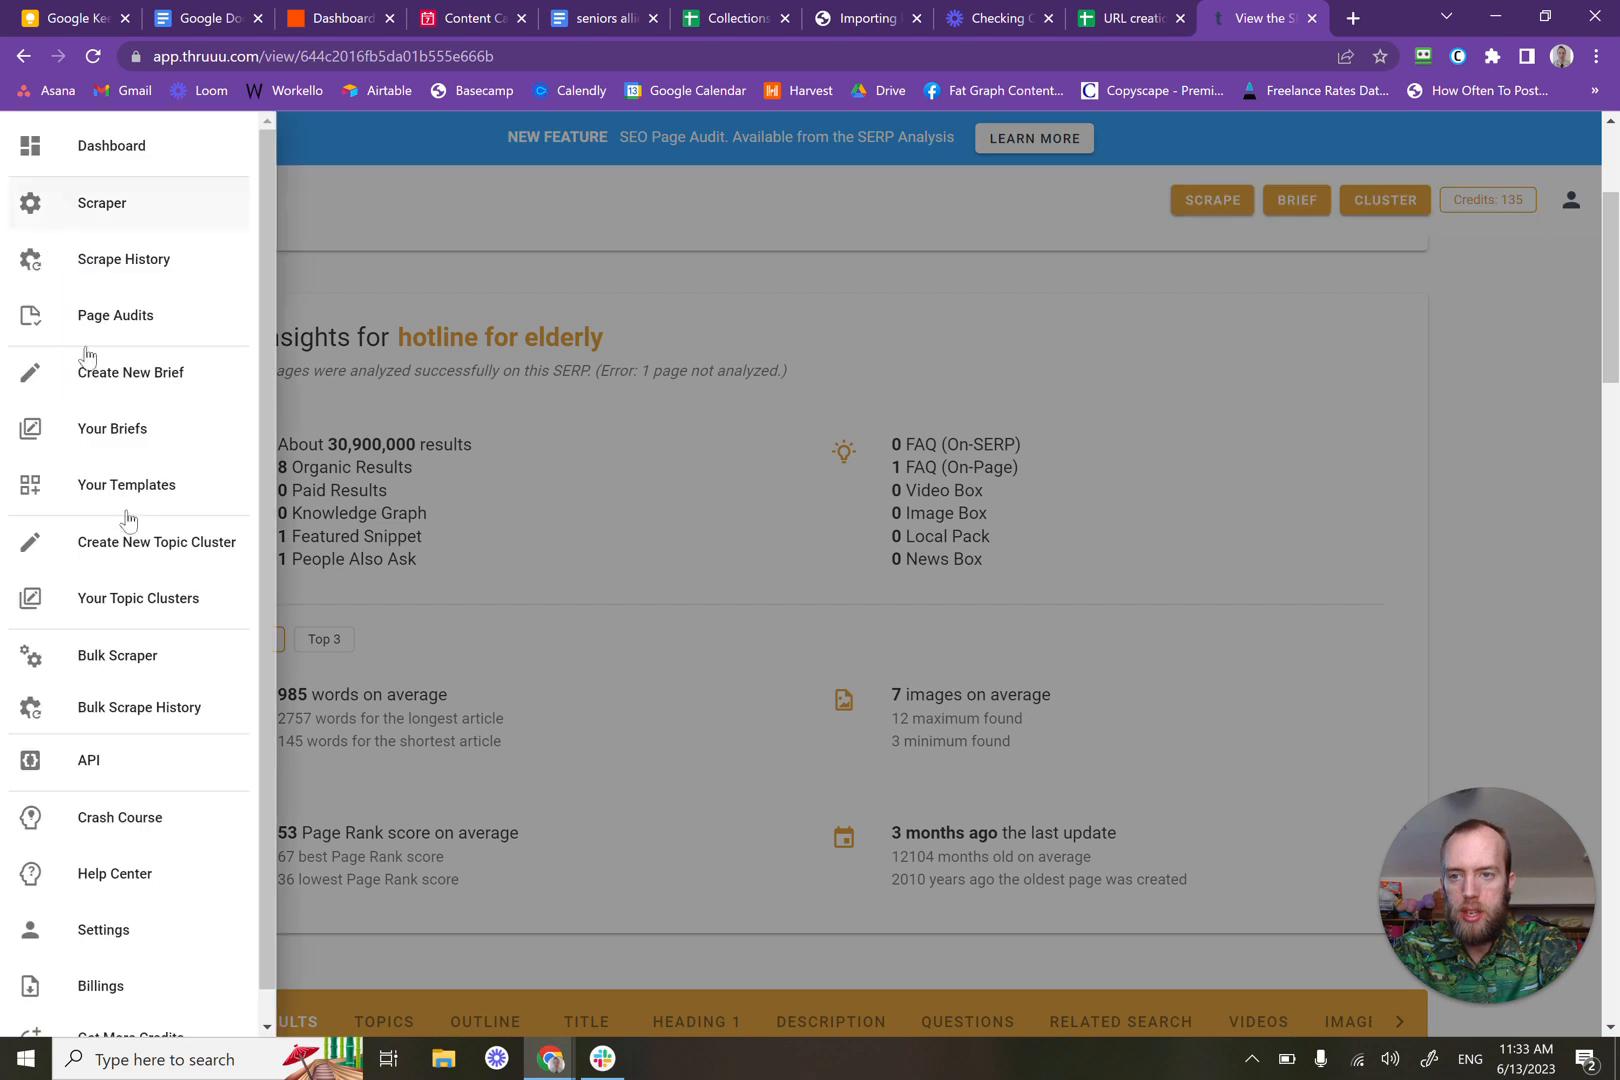
{"action": "left_click", "coordinate": [186, 136]}
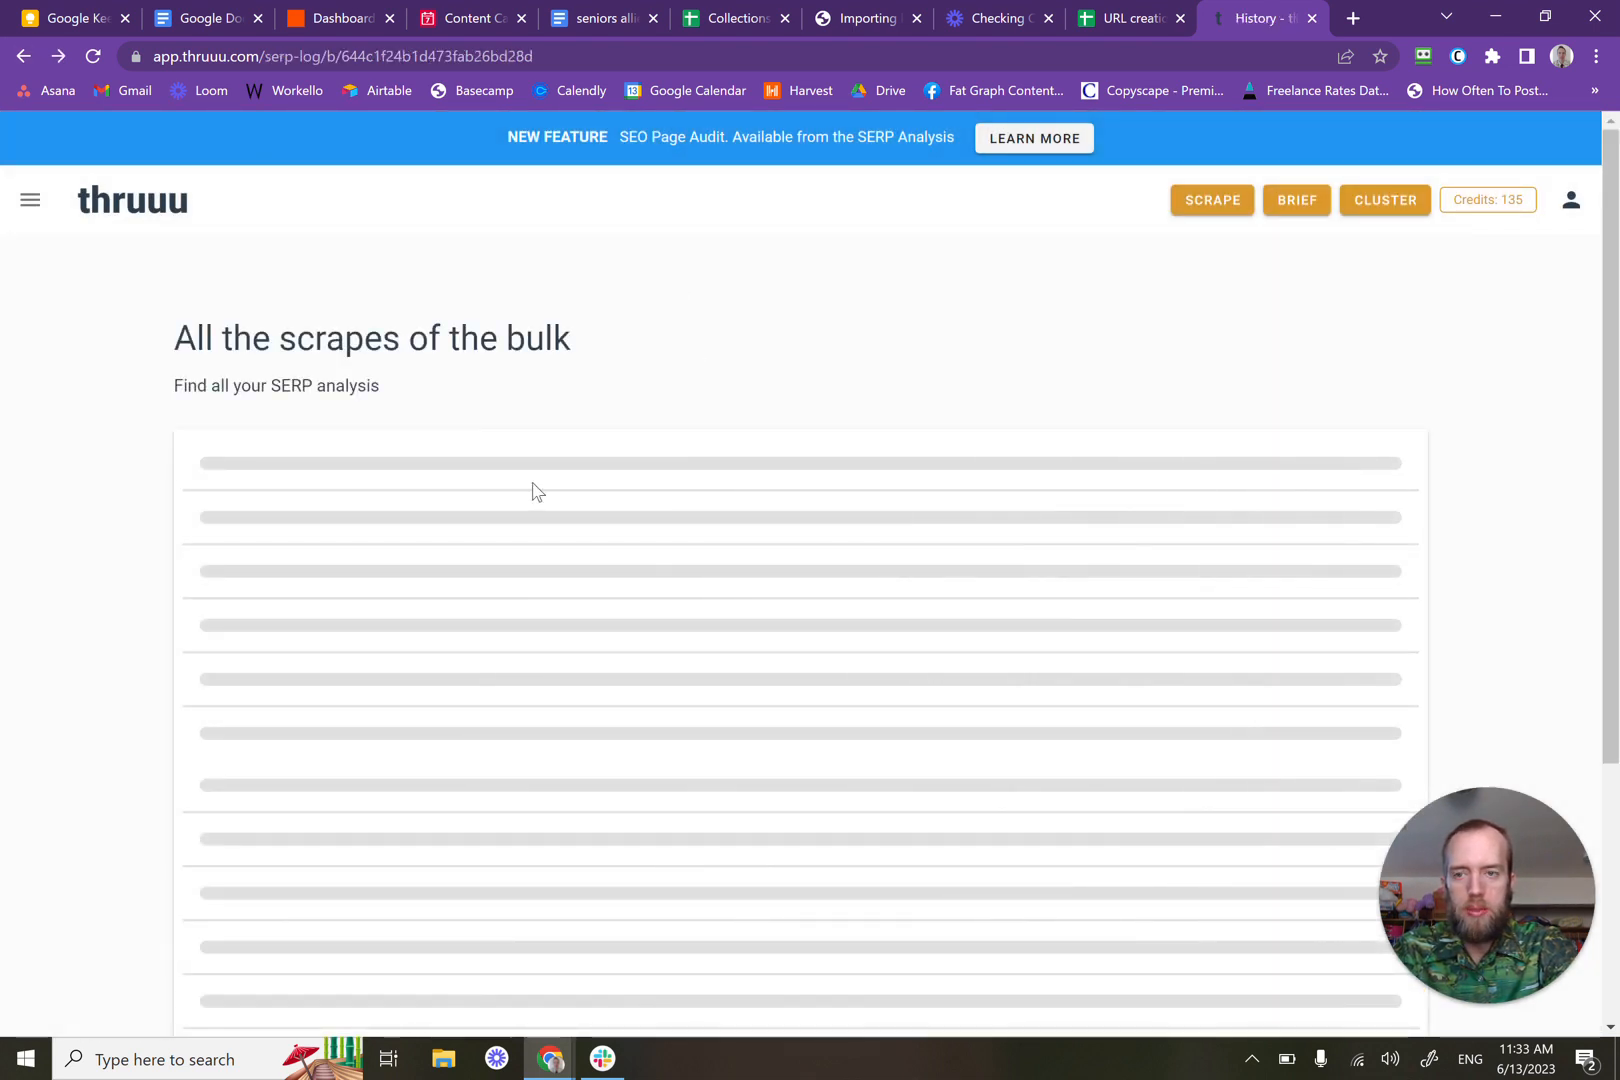
{"action": "left_click", "coordinate": [535, 470]}
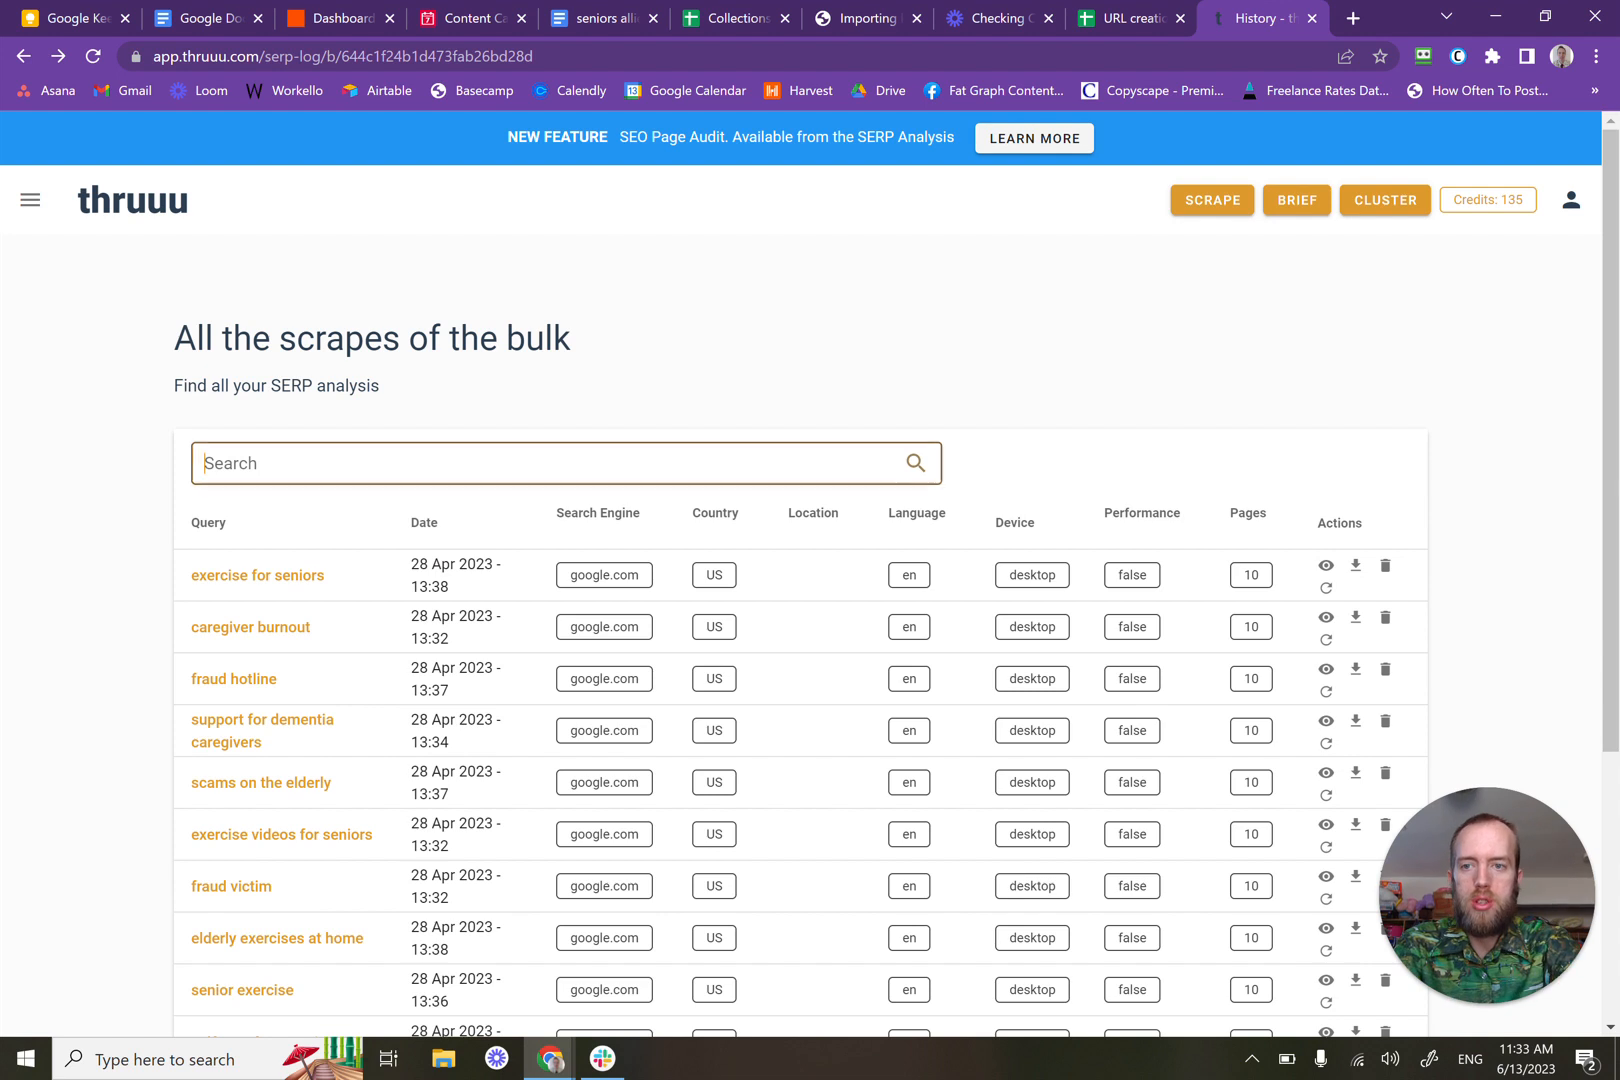
{"action": "type", "text": "theera"}
{"action": "key", "text": "BackSpace"}
{"action": "type", "text": "r"}
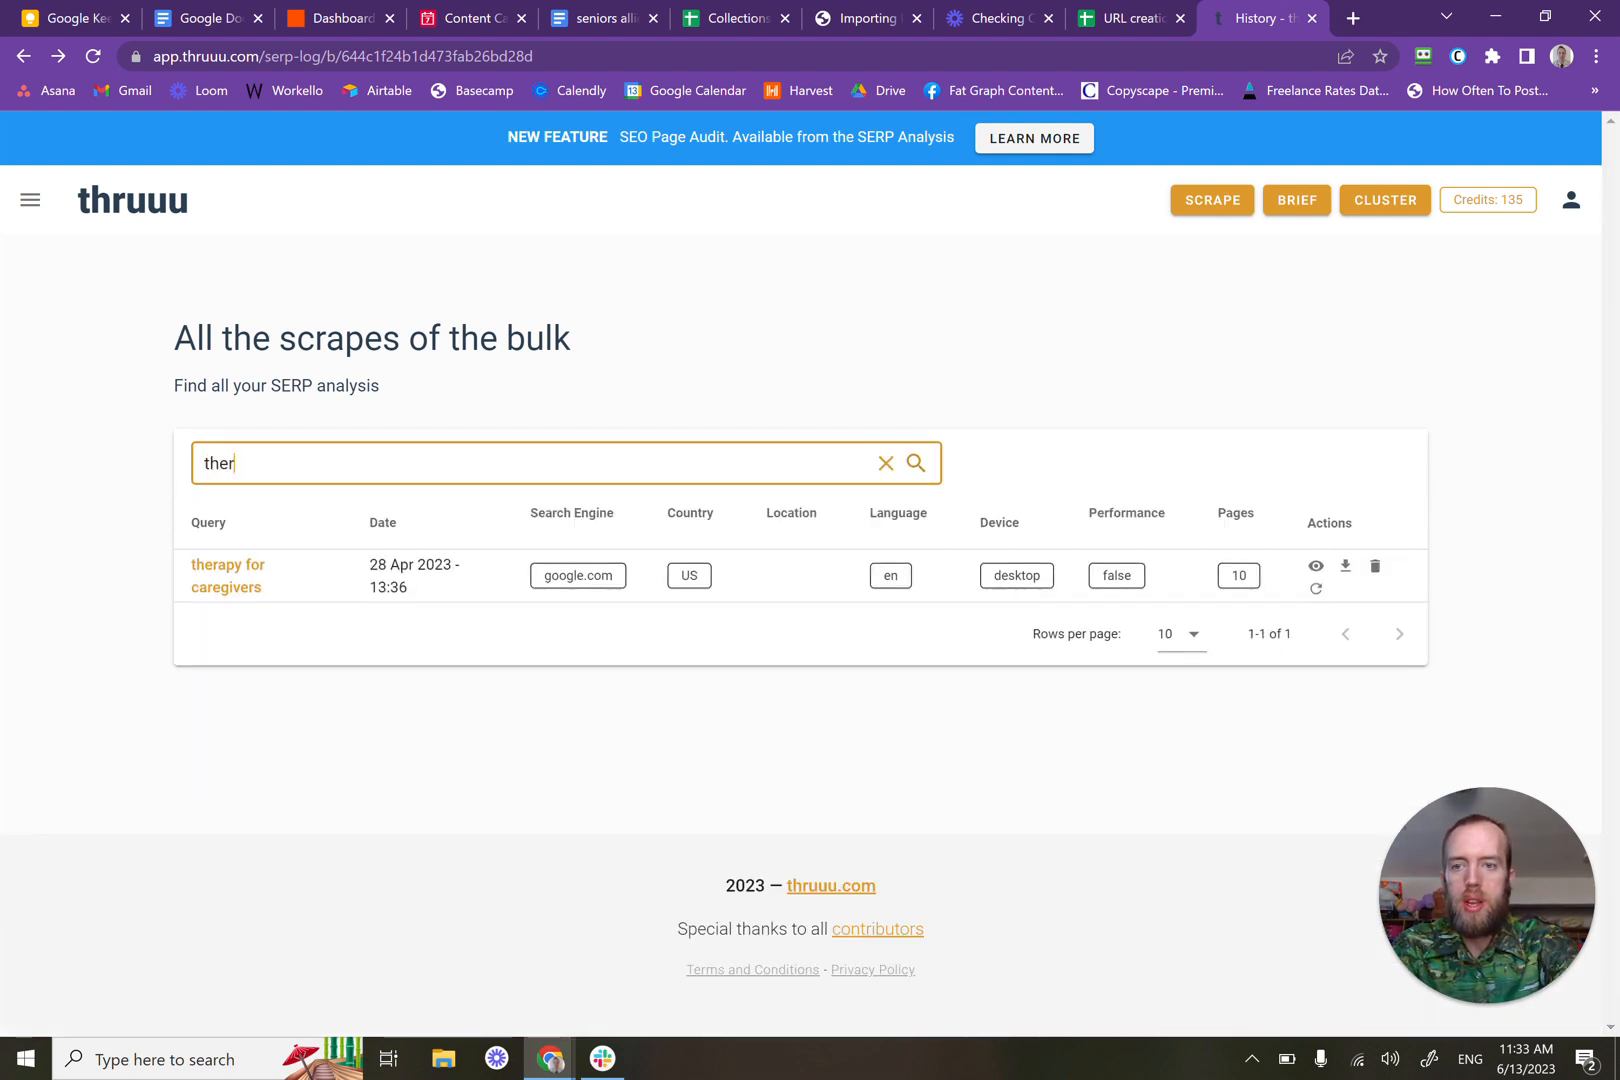
{"action": "left_click", "coordinate": [320, 580]}
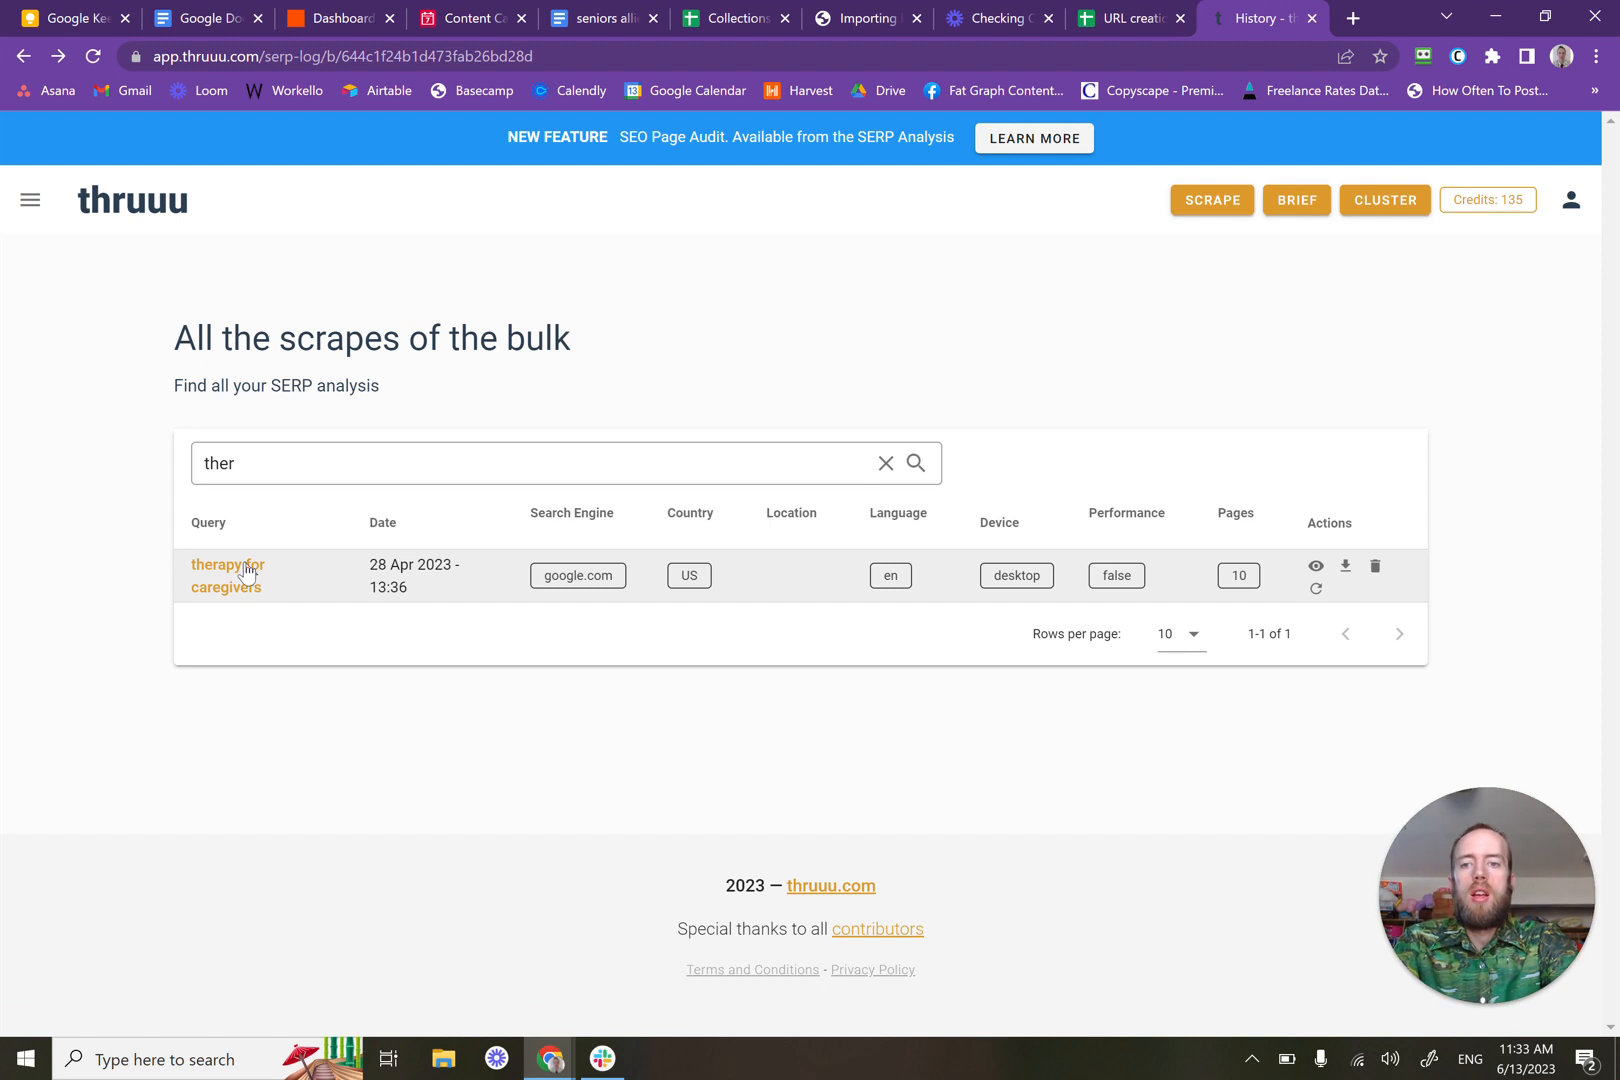
{"action": "left_click", "coordinate": [210, 572]}
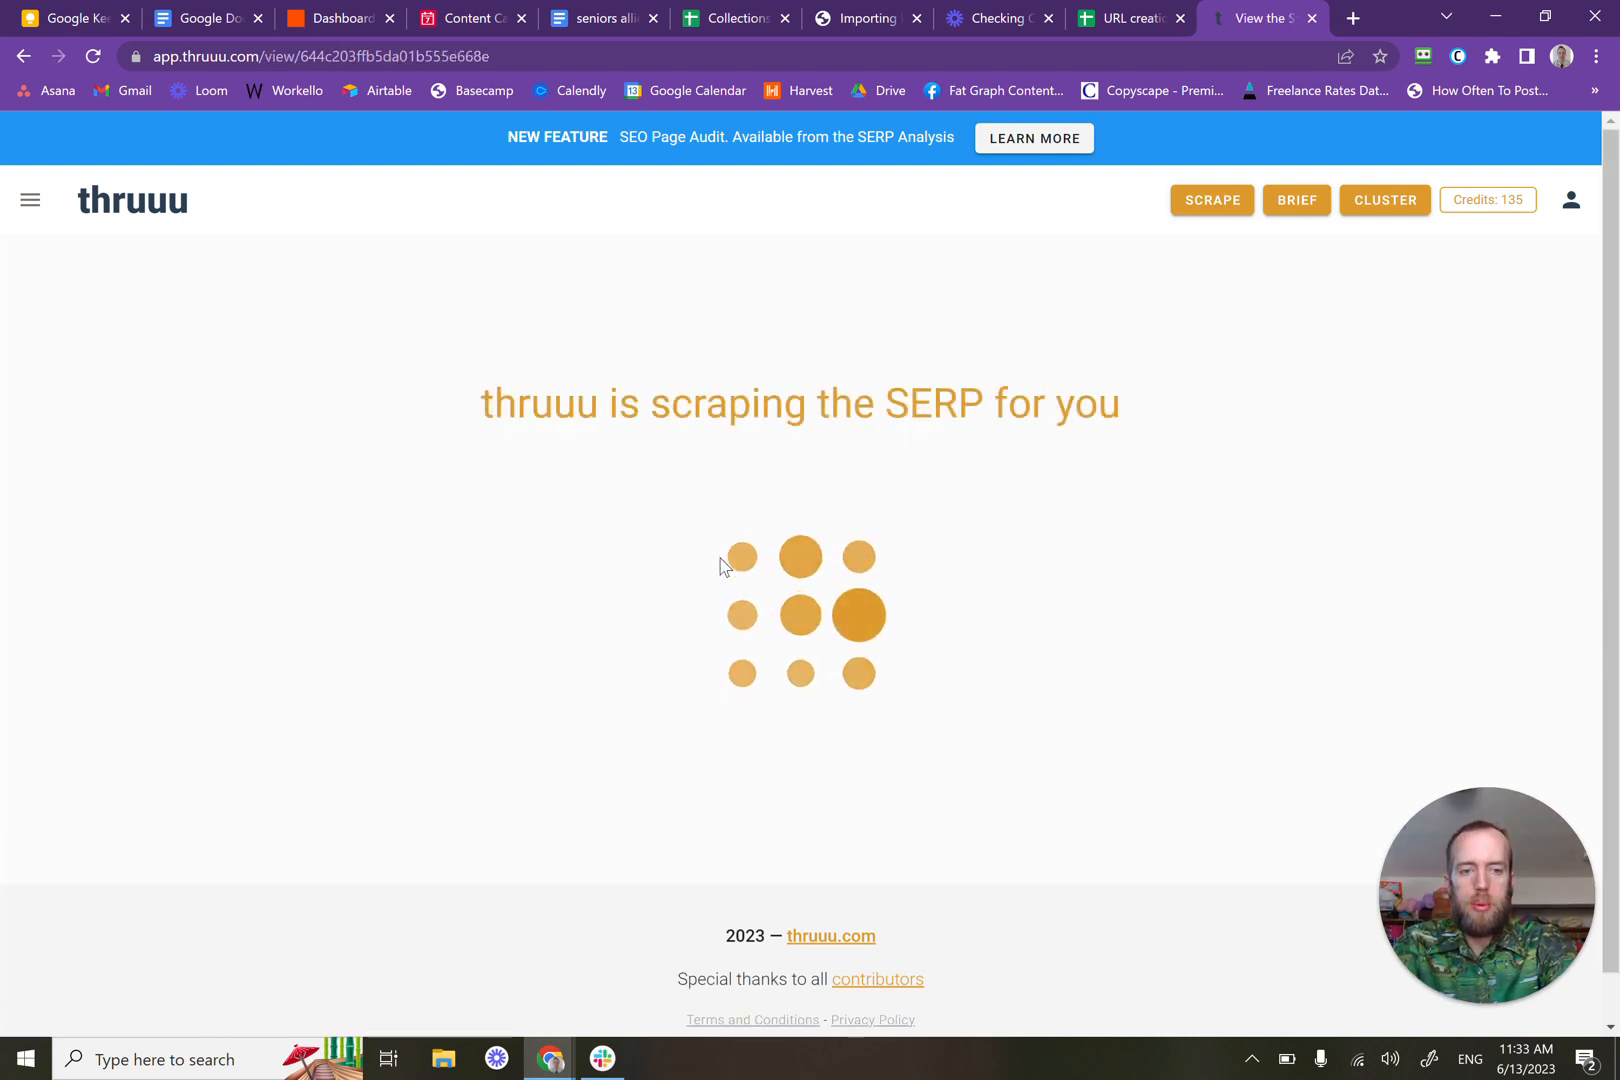
Step: Compare the Top 3 and Top 10 word and image averages for "therapy for caregivers" with its Target Word and Images Required values in Airtable
{"action": "scroll", "coordinate": [570, 823], "scroll_direction": "down", "scroll_amount": 2}
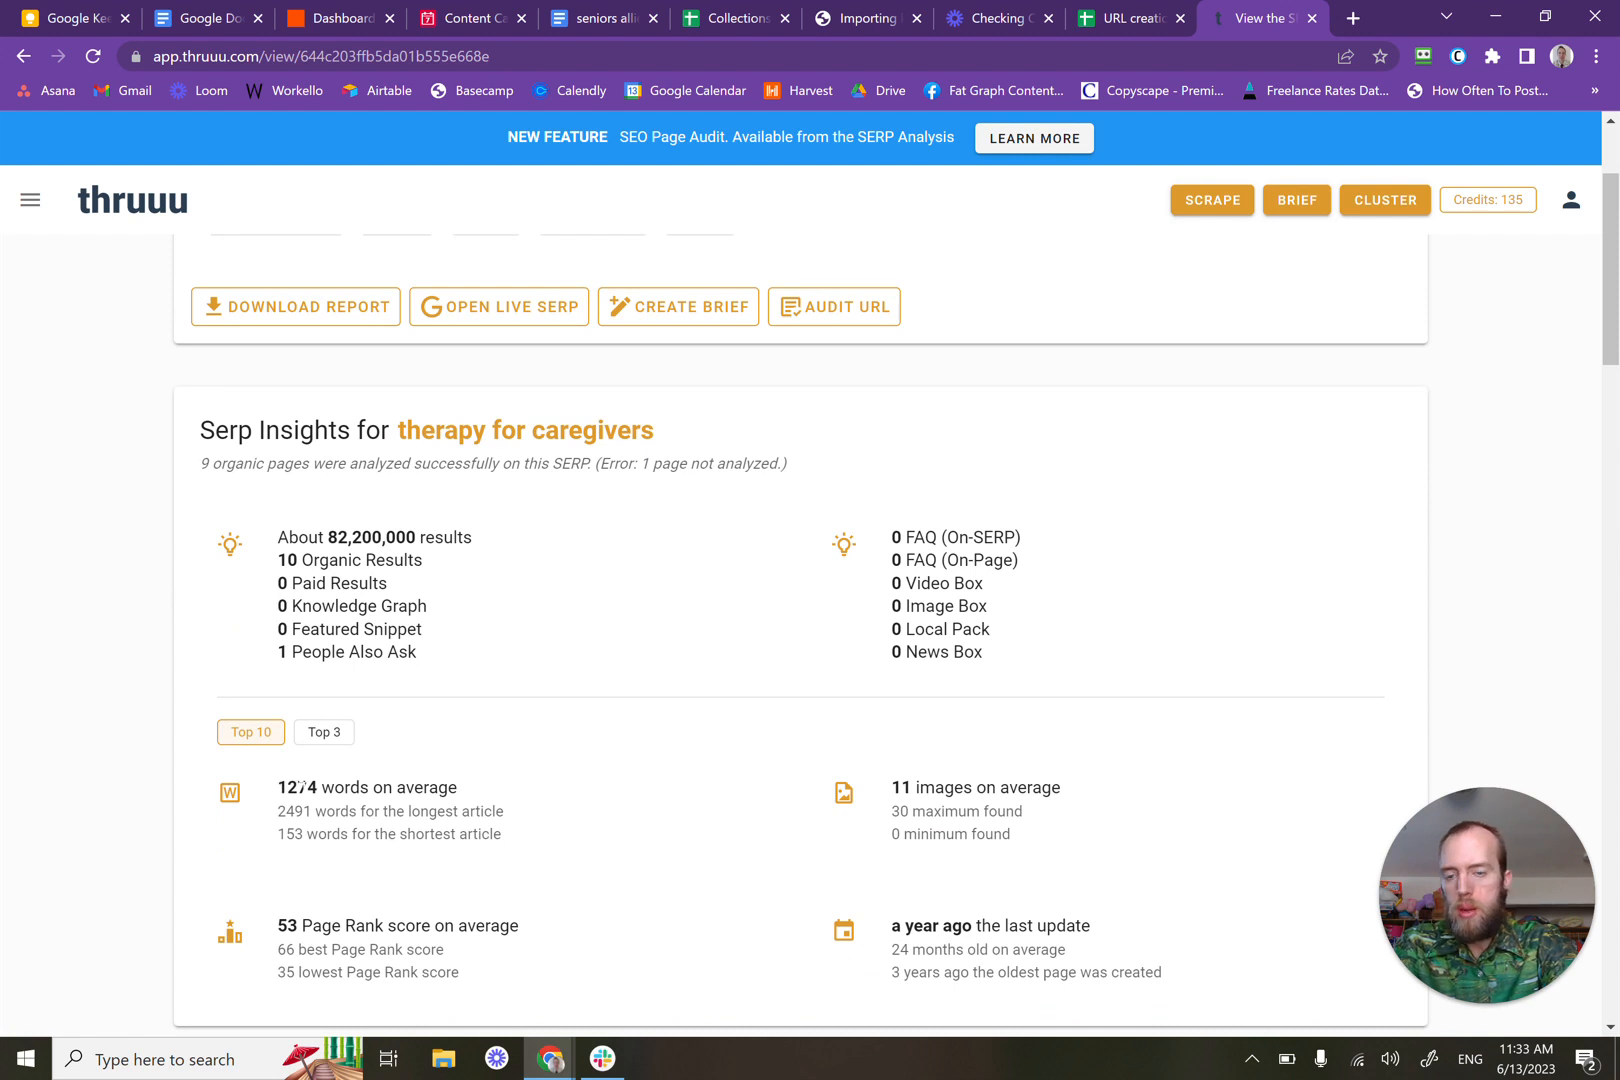
{"action": "left_click", "coordinate": [331, 745]}
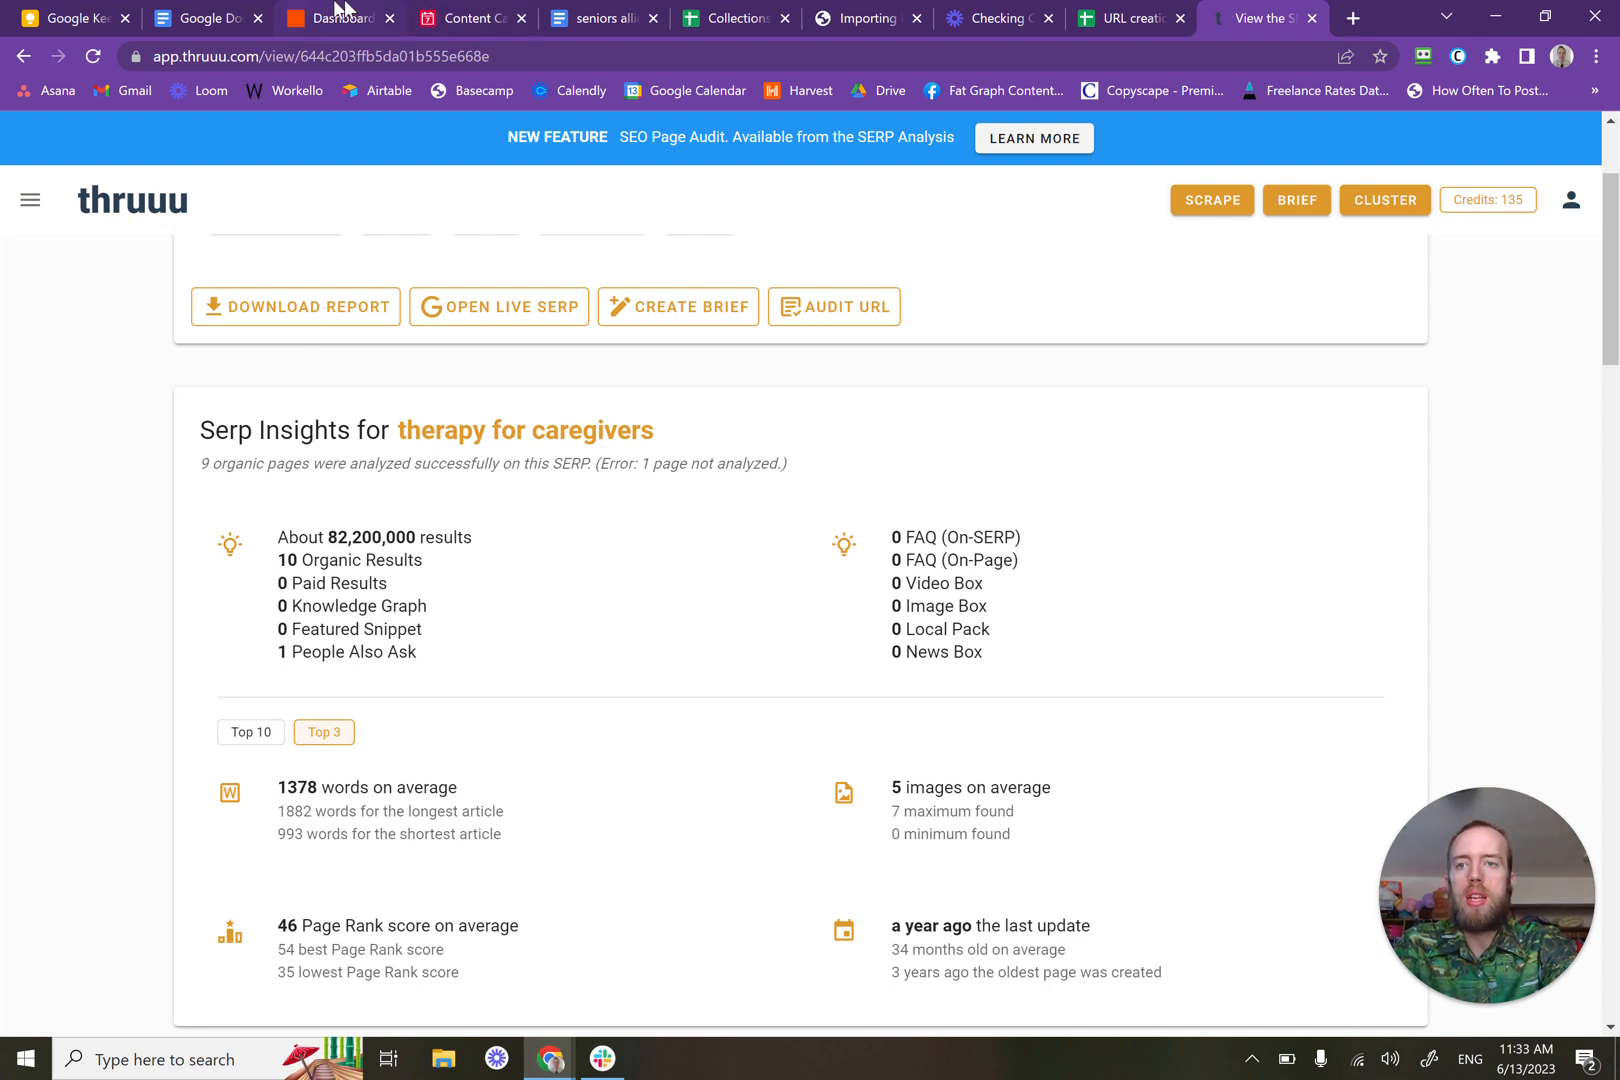
{"action": "left_click", "coordinate": [466, 14]}
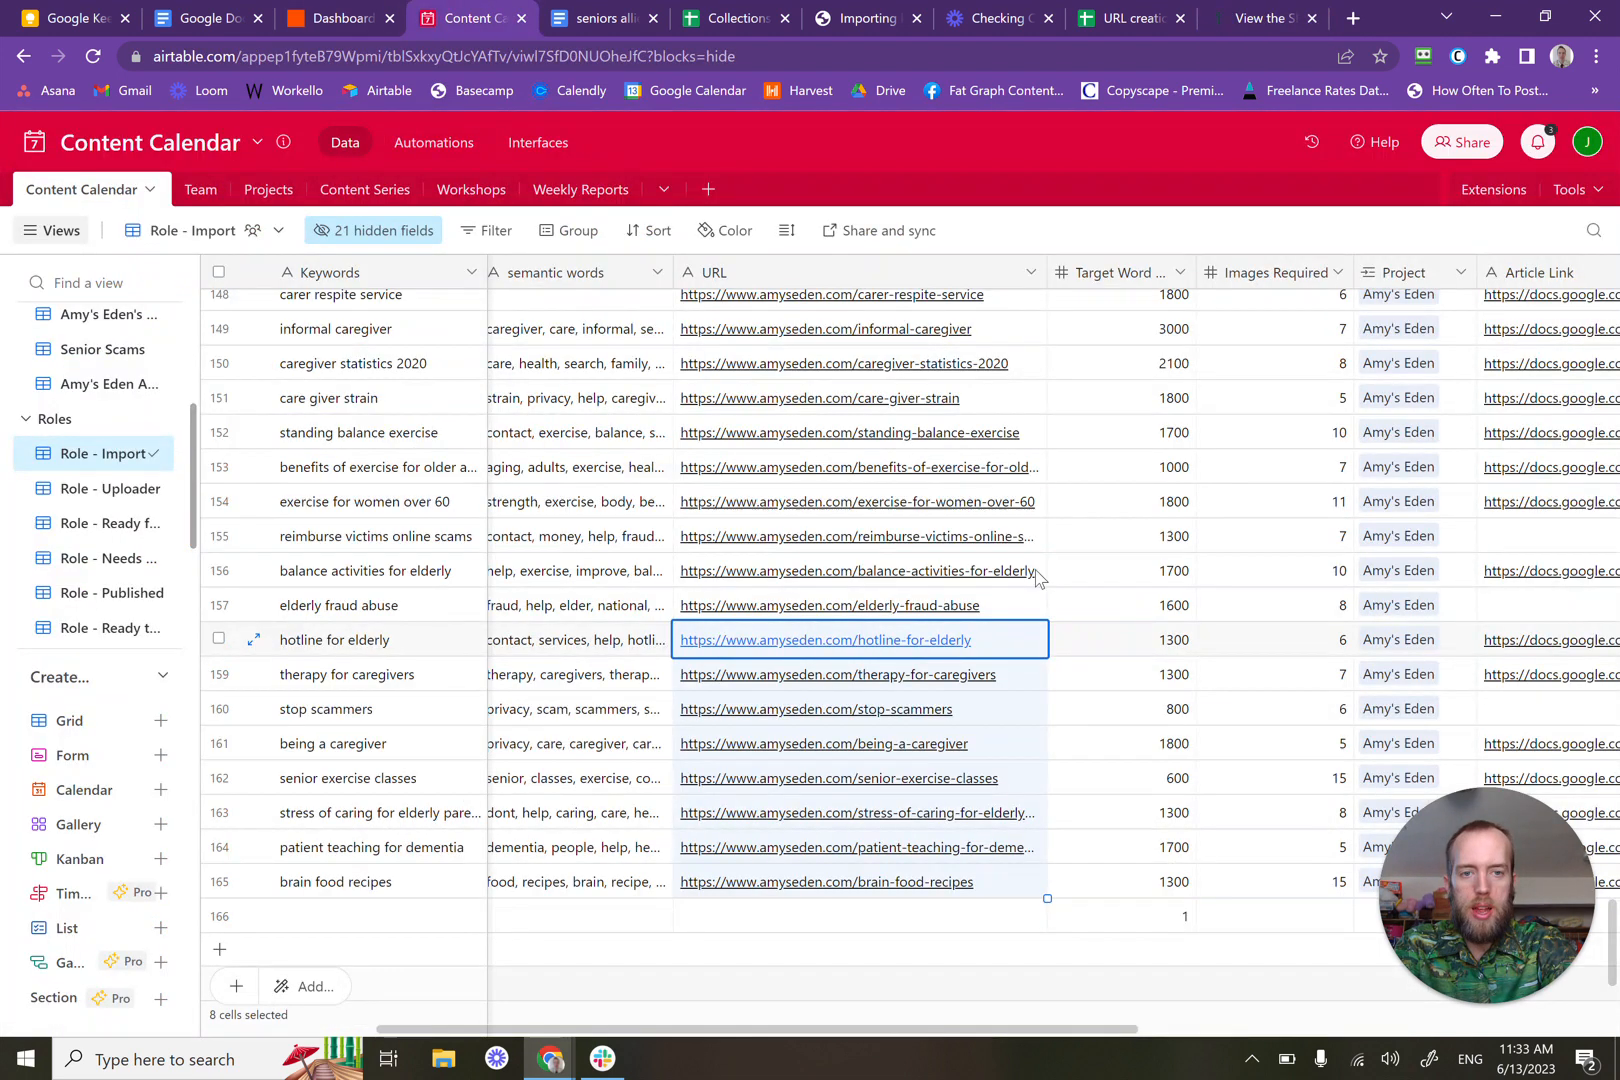
{"action": "left_click", "coordinate": [1088, 670]}
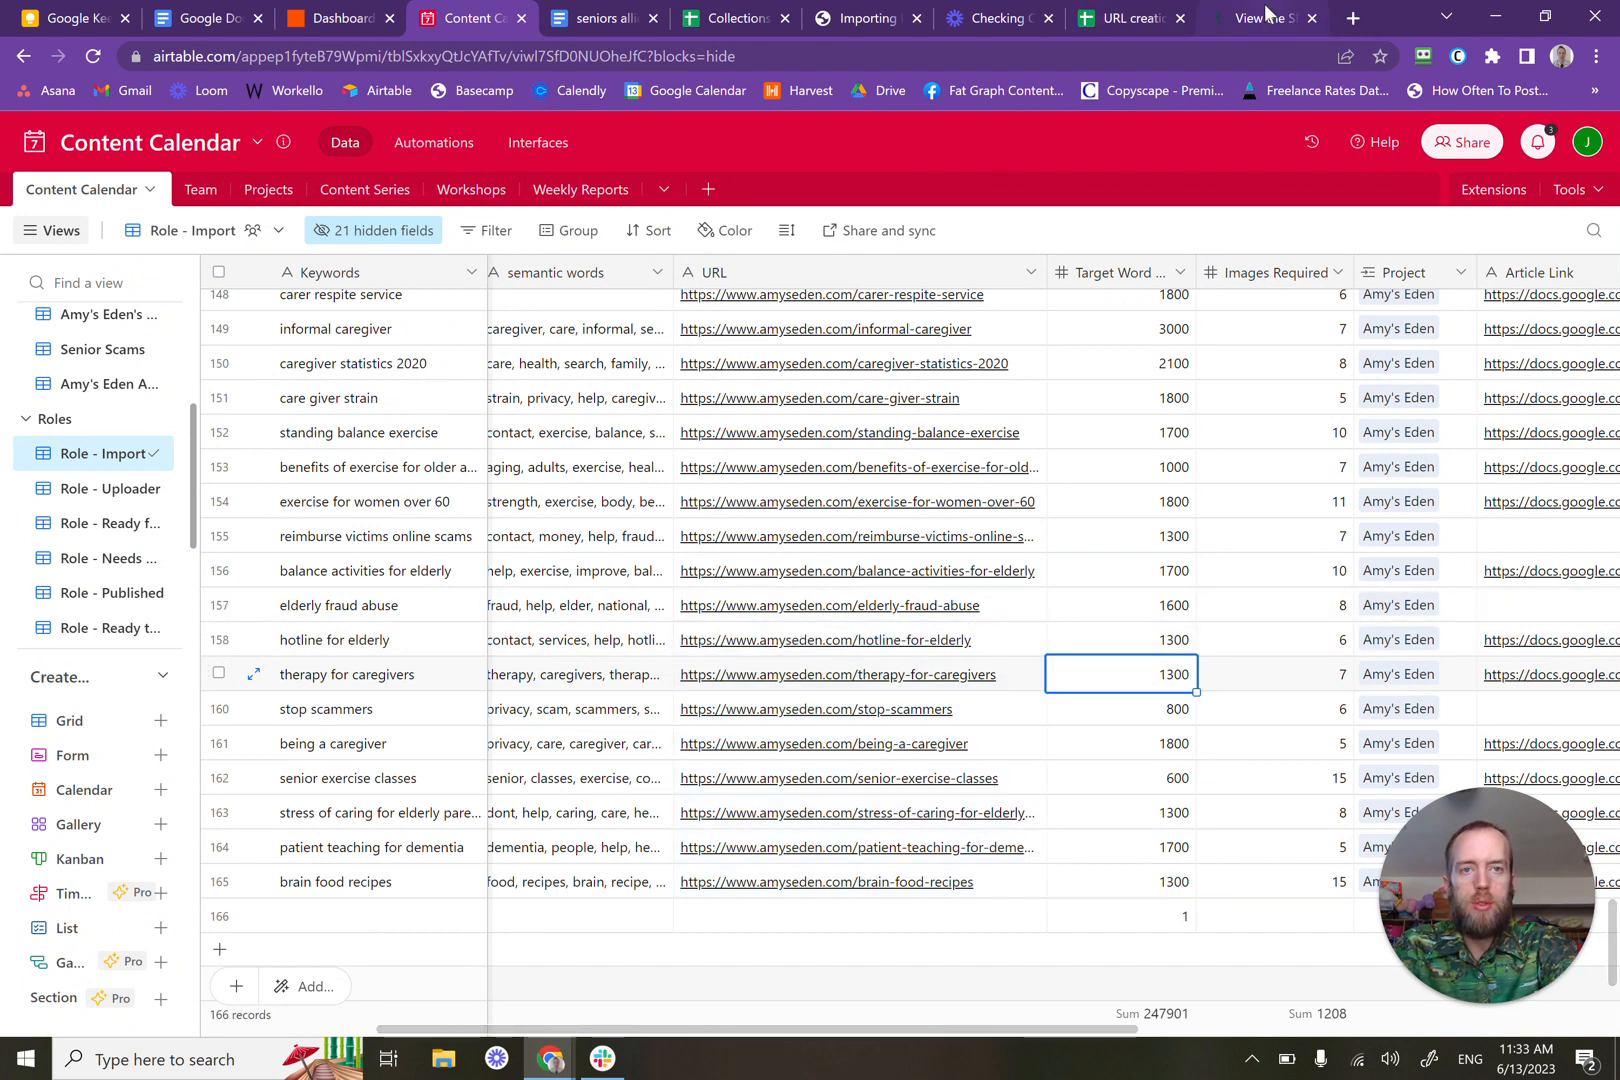
{"action": "left_click", "coordinate": [1262, 15]}
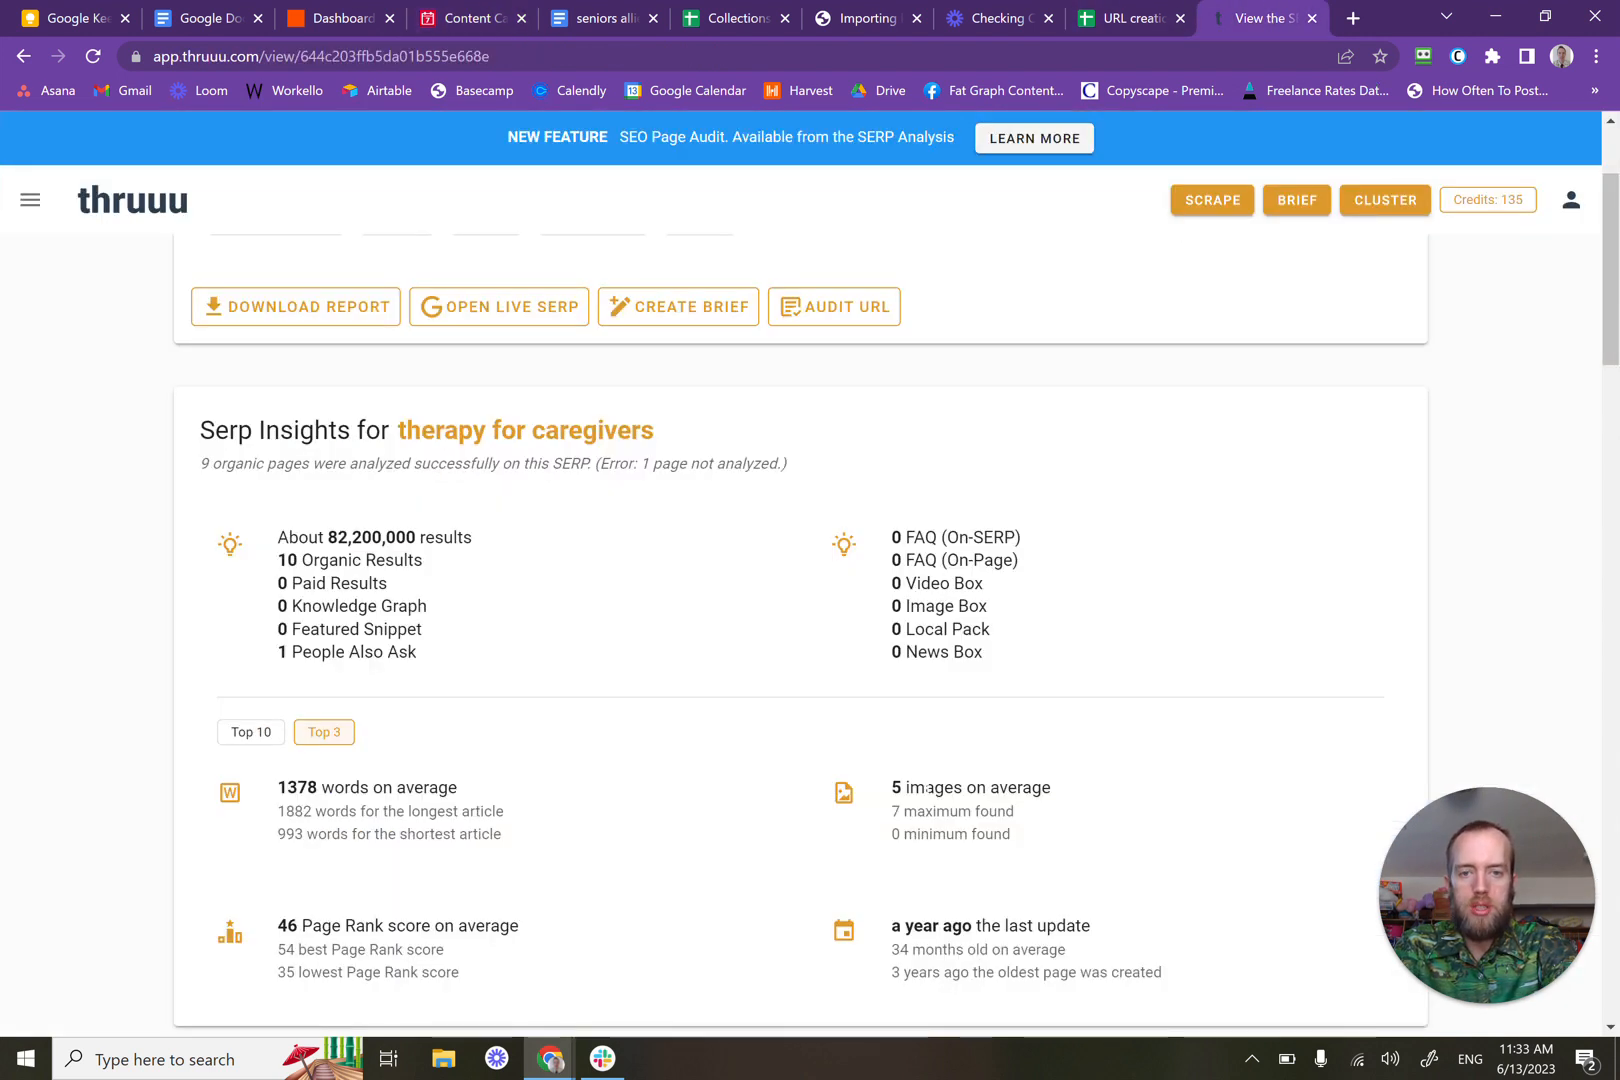
{"action": "left_click", "coordinate": [252, 732]}
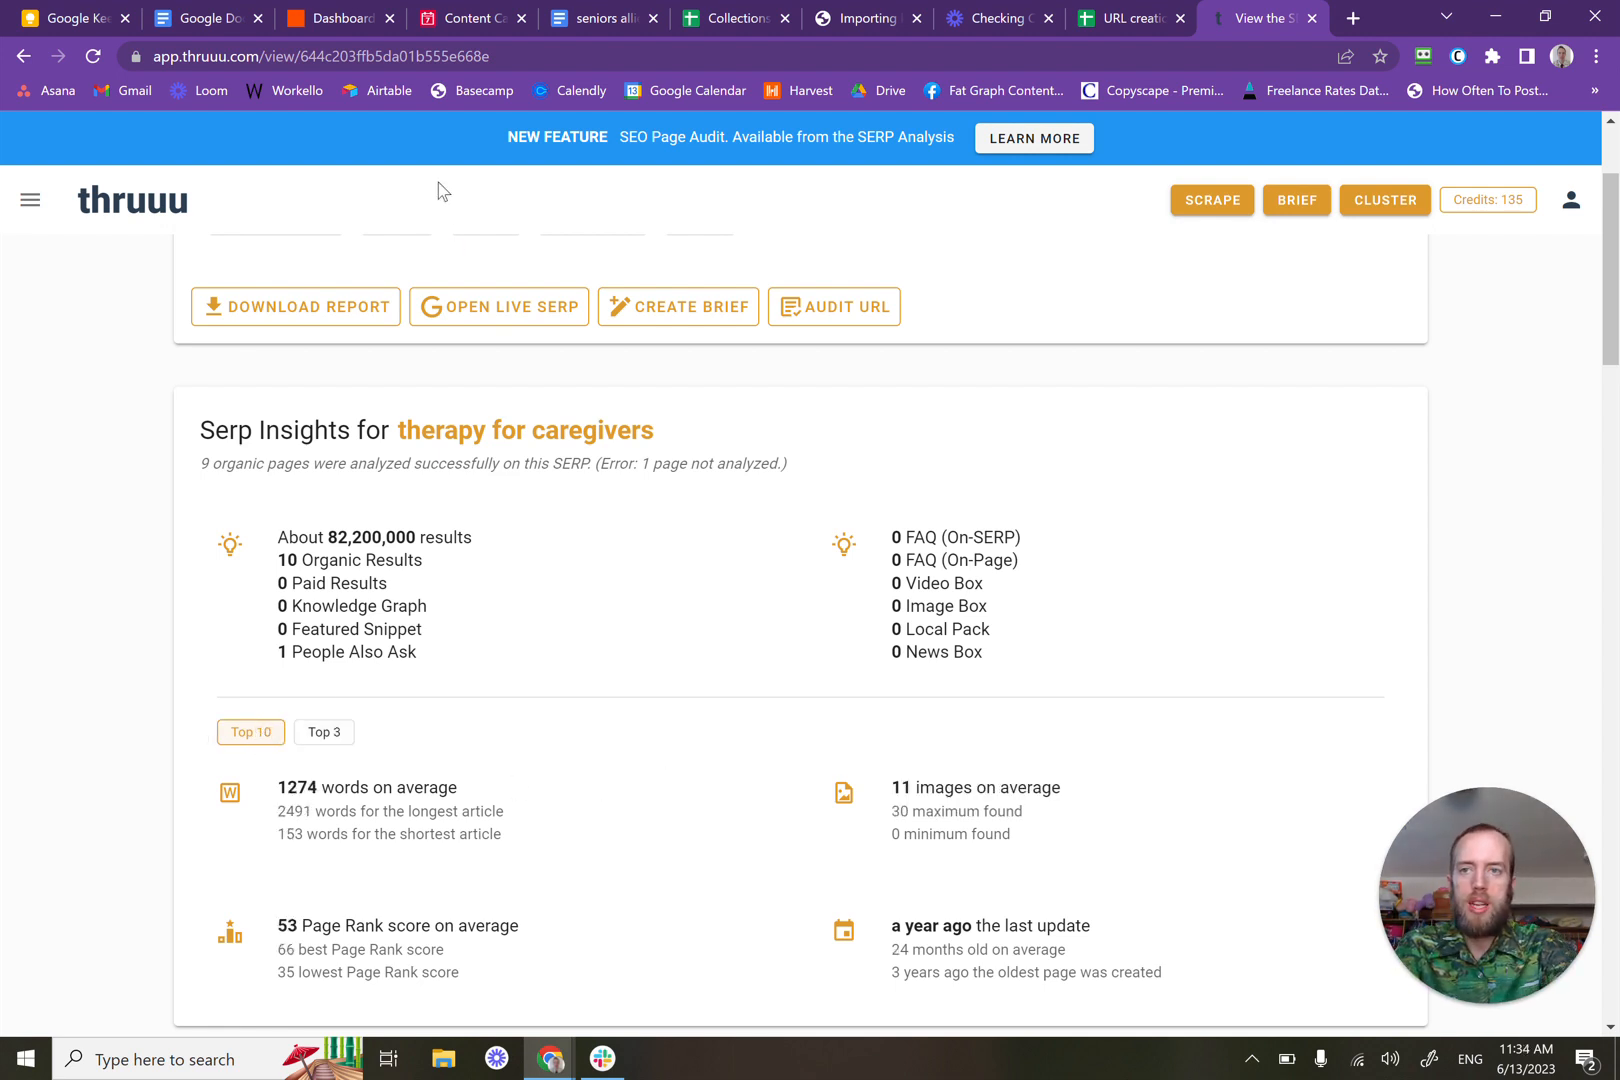
Step: Close the thruuu report for "therapy for caregivers" and return to the Airtable Content Calendar
{"action": "left_click", "coordinate": [330, 18]}
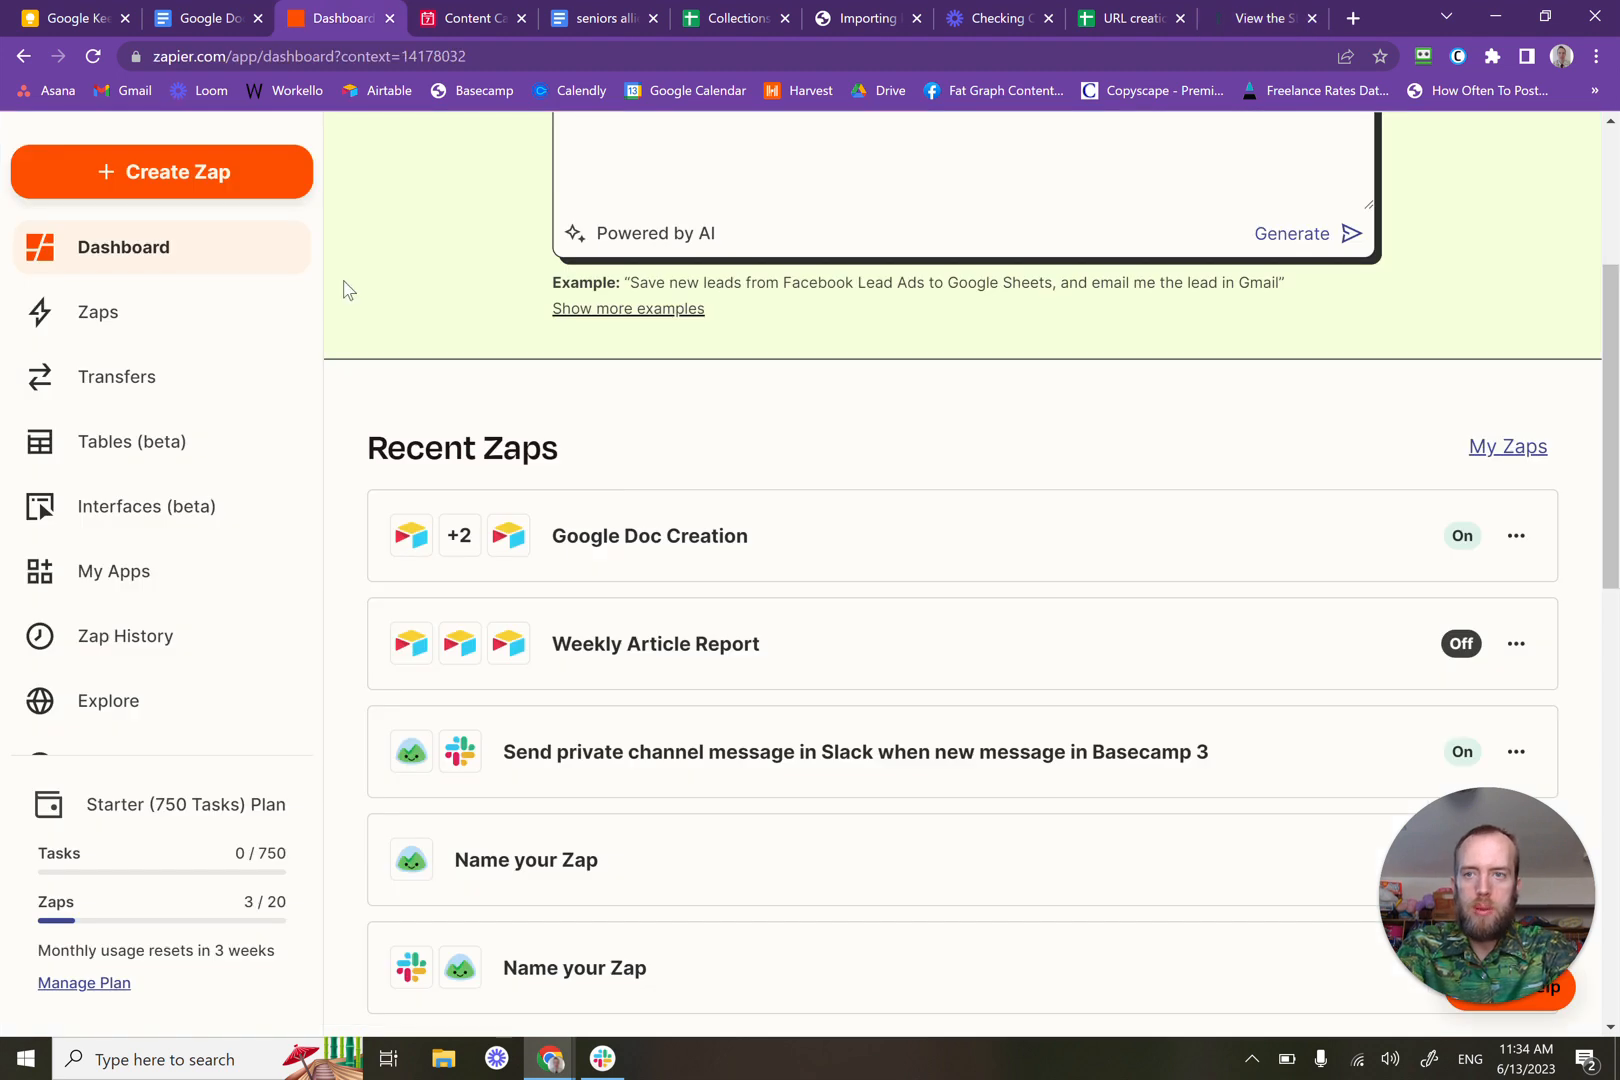
{"action": "left_click", "coordinate": [499, 20]}
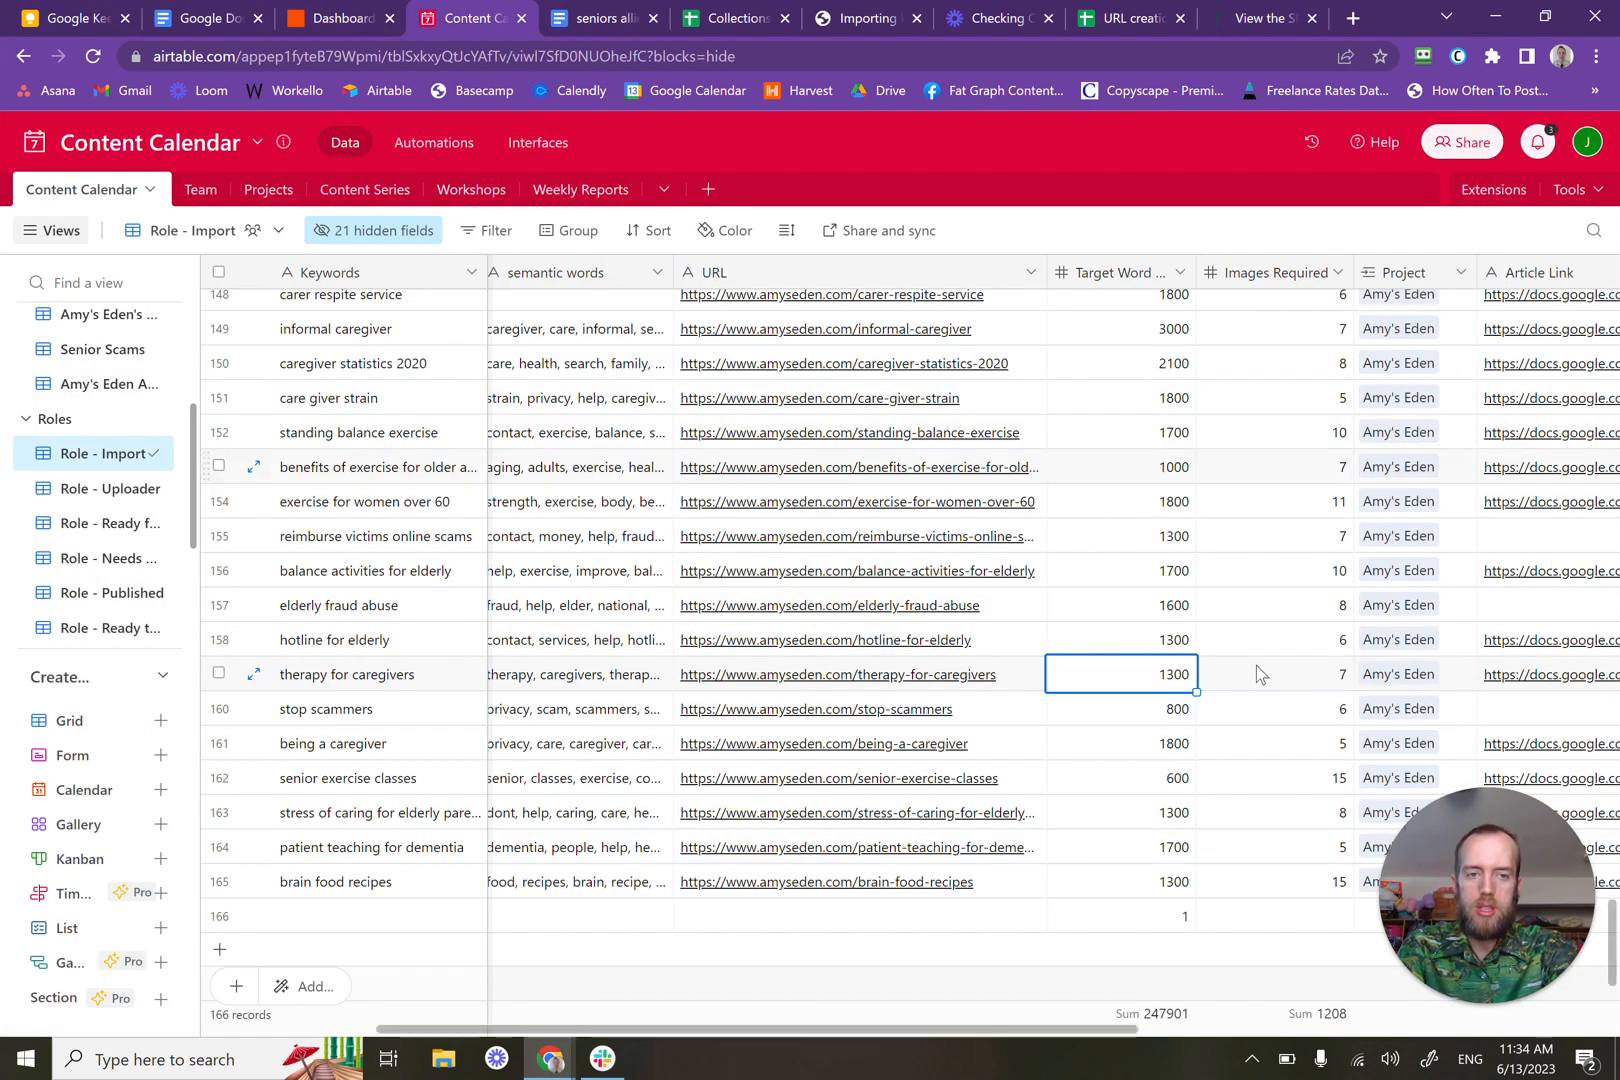
{"action": "scroll", "coordinate": [1370, 676], "scroll_direction": "right", "scroll_amount": 1}
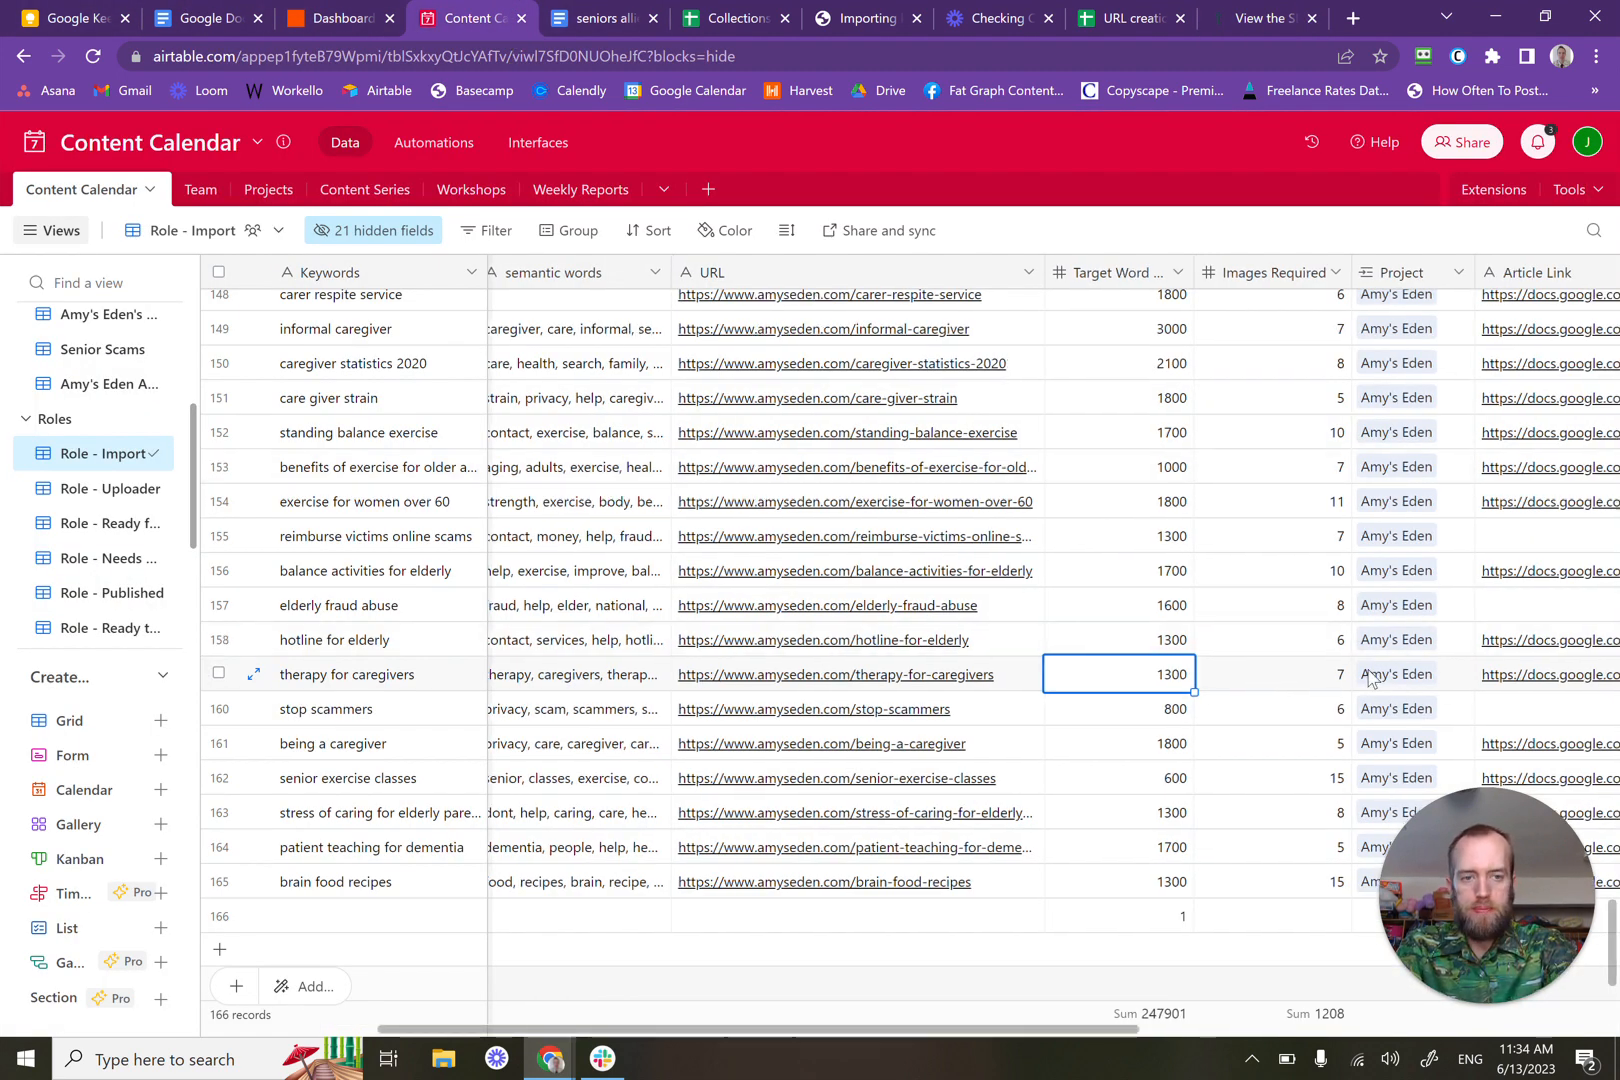
{"action": "scroll", "coordinate": [1370, 676], "scroll_direction": "right", "scroll_amount": 7}
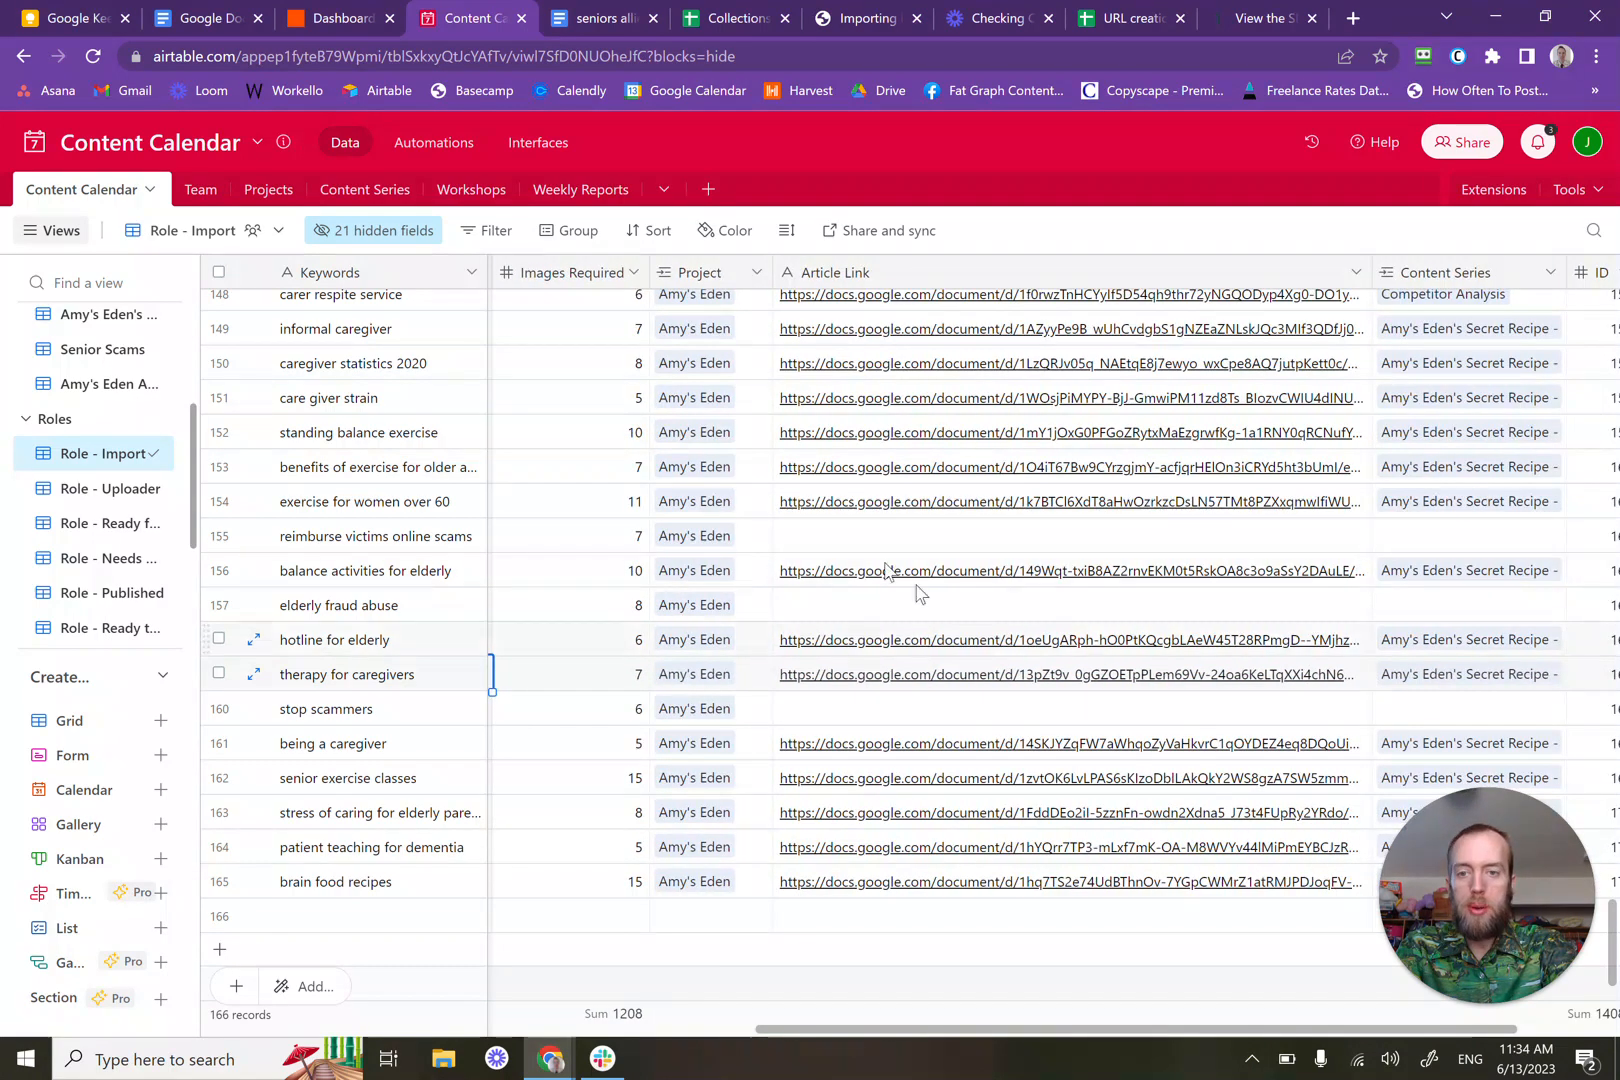
{"action": "scroll", "coordinate": [800, 610], "scroll_direction": "left", "scroll_amount": 3}
{"action": "left_click", "coordinate": [1300, 22]}
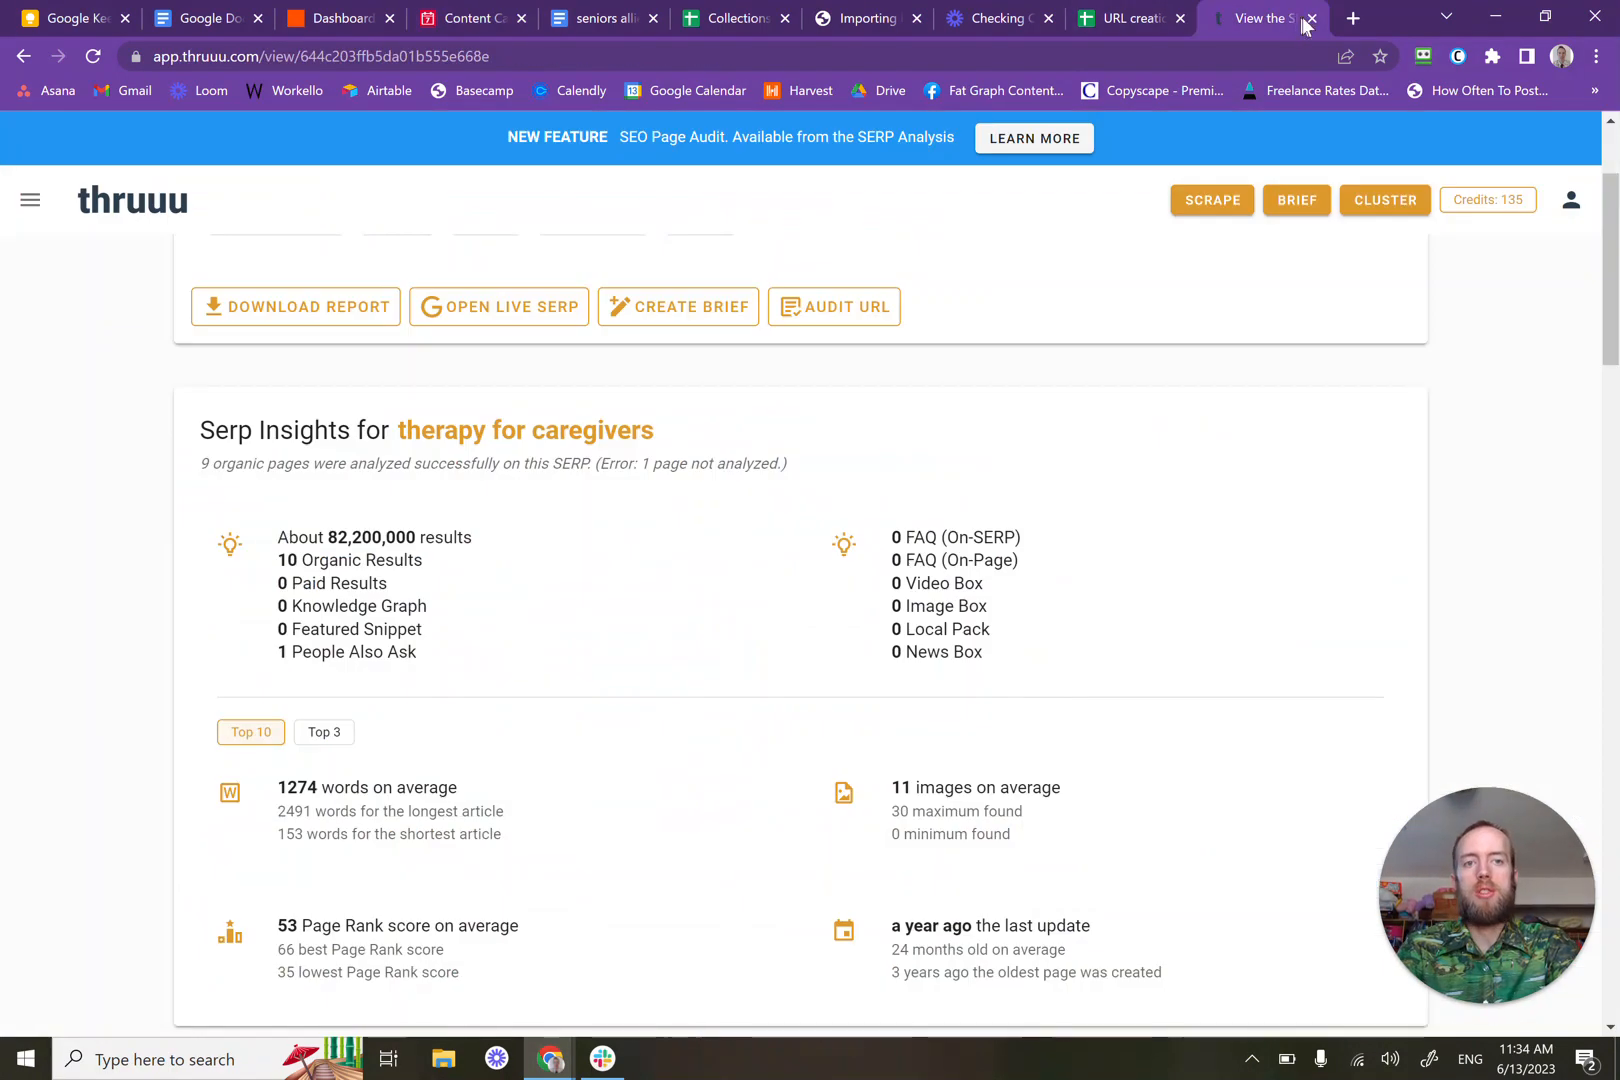
{"action": "left_click", "coordinate": [1312, 18]}
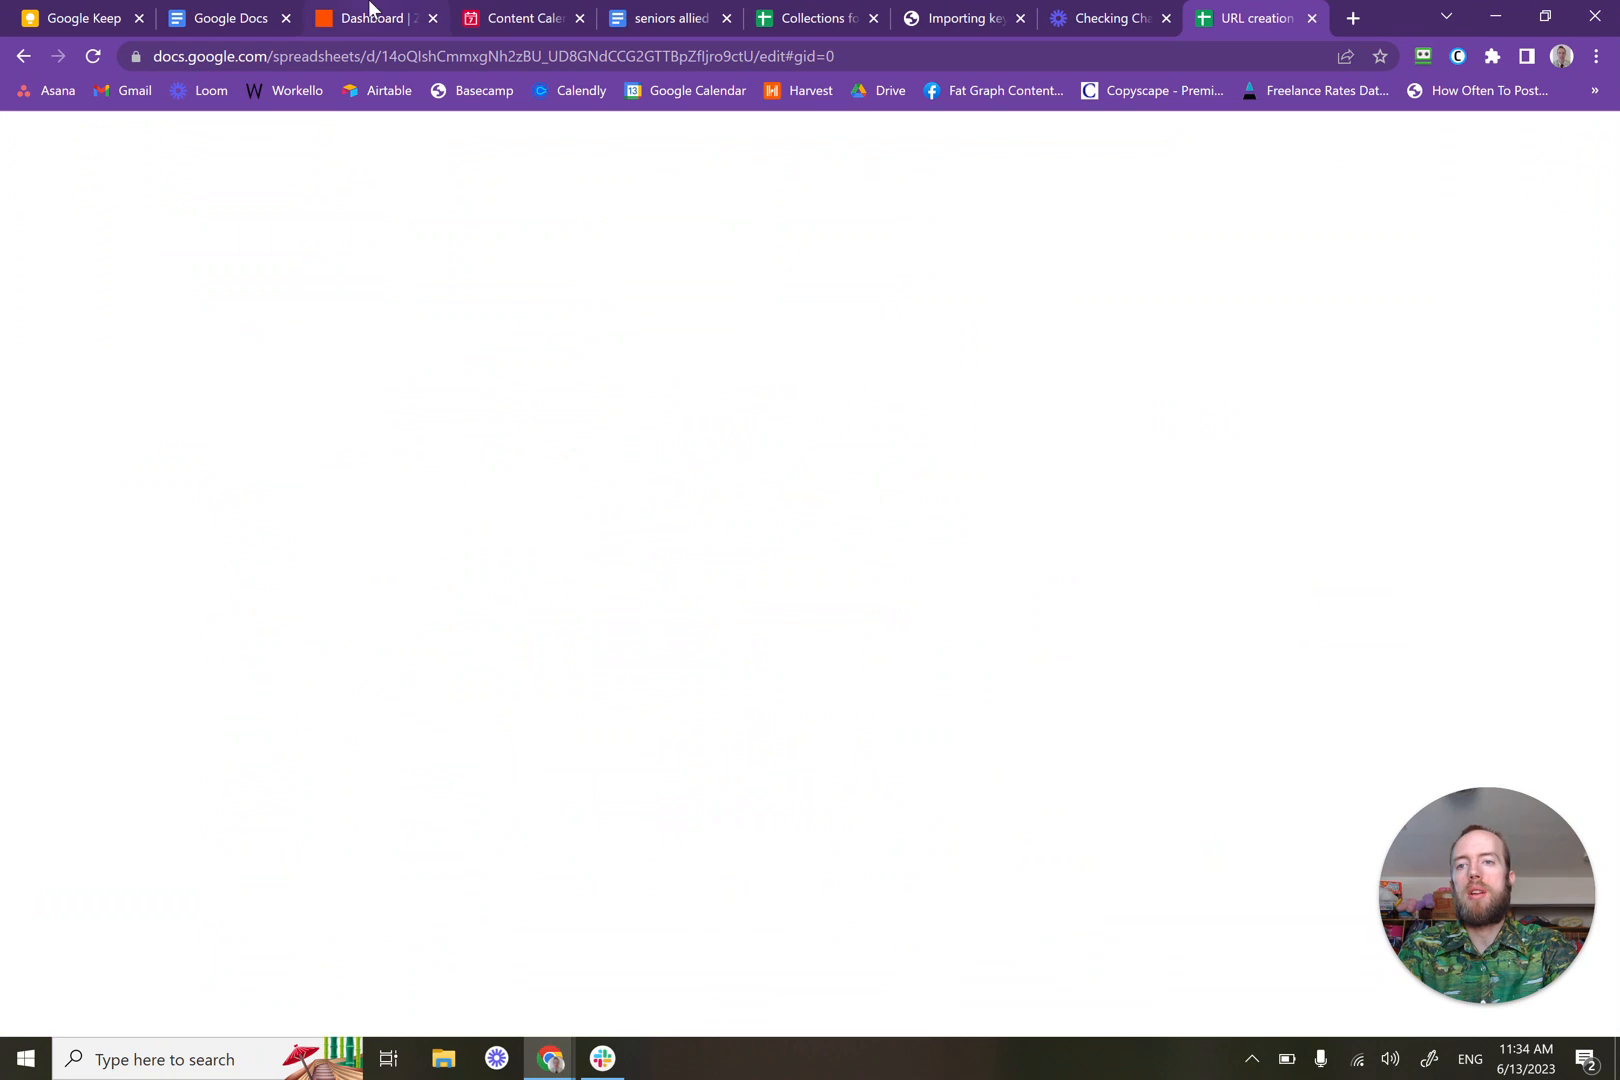
{"action": "left_click", "coordinate": [547, 10]}
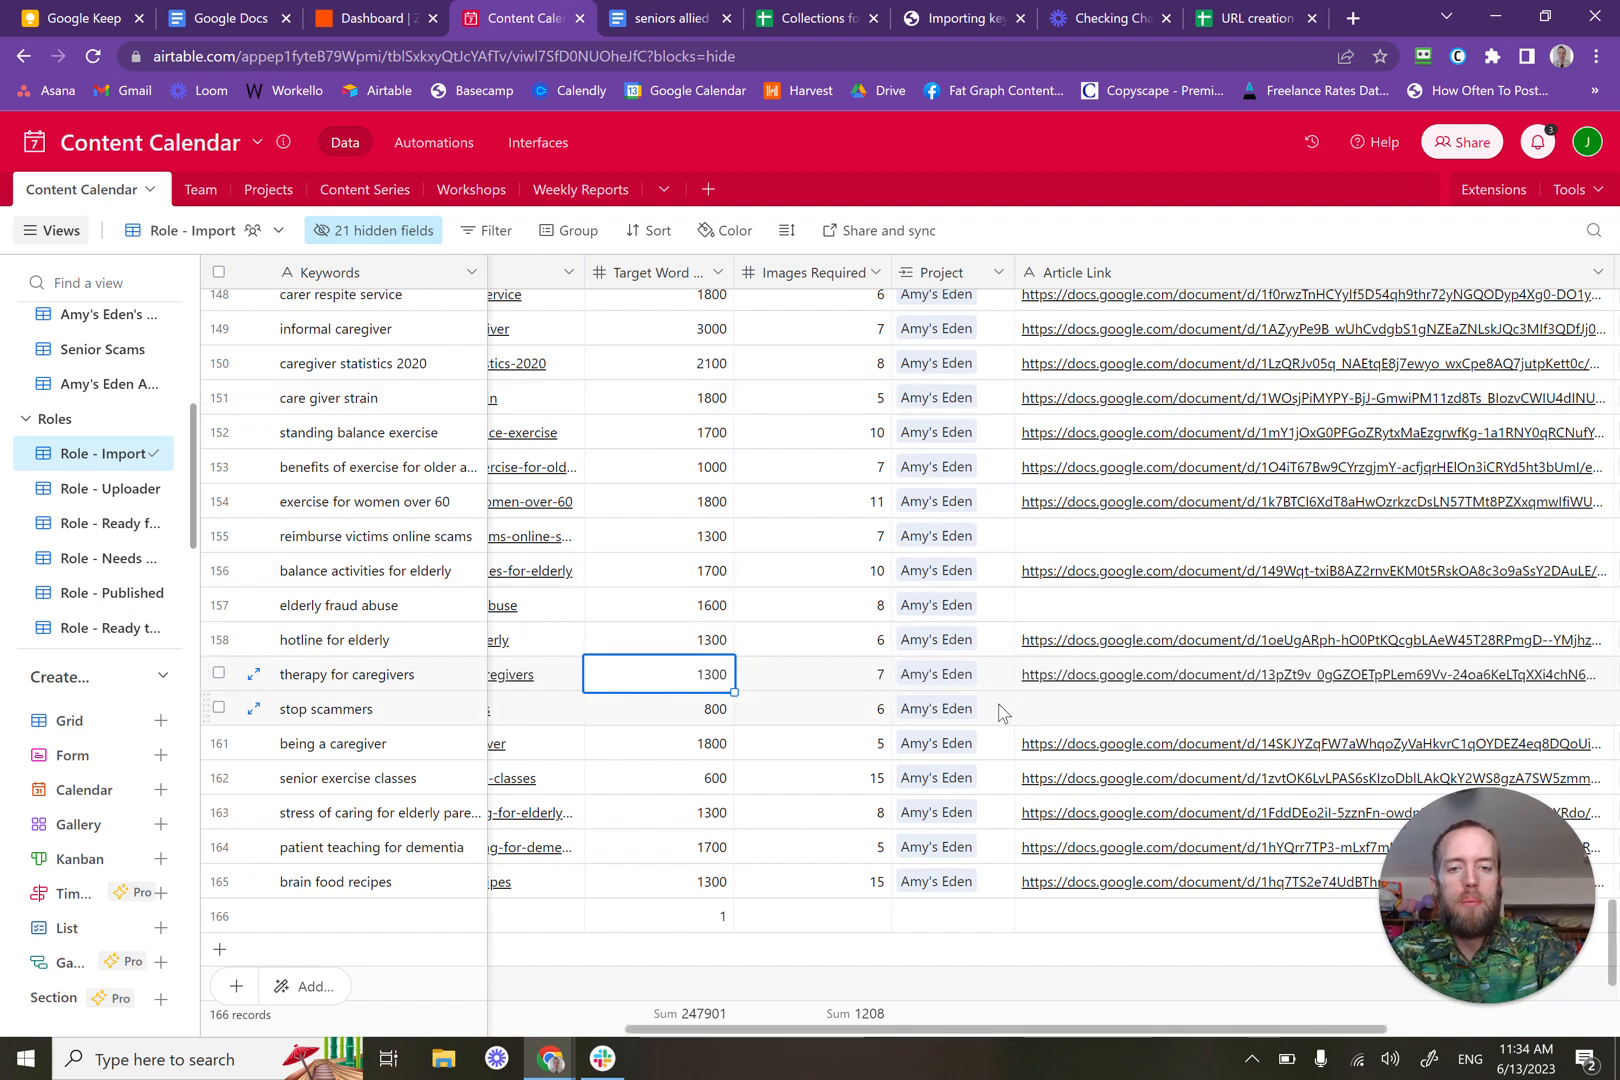
Step: Fill the ID number series down from the "therapy for caregivers" and "stop scammers" rows through "brain food recipes"
{"action": "scroll", "coordinate": [1040, 700], "scroll_direction": "right", "scroll_amount": 3}
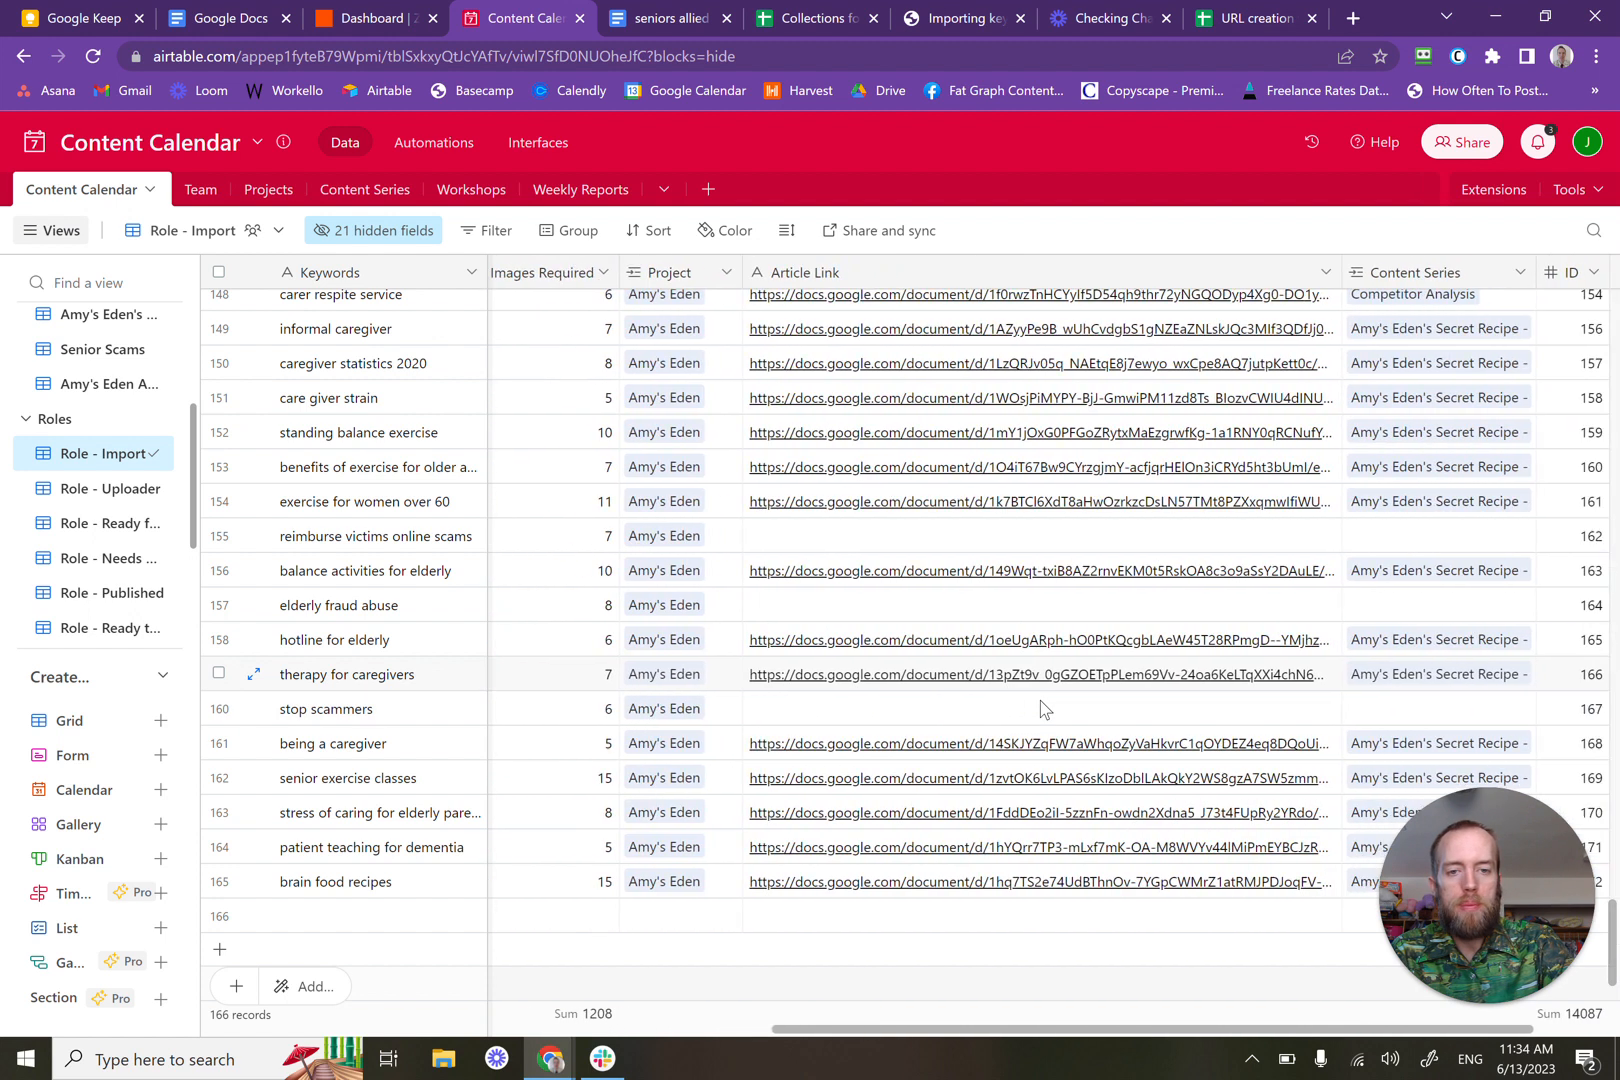
{"action": "scroll", "coordinate": [1040, 708], "scroll_direction": "left", "scroll_amount": 3}
{"action": "left_click", "coordinate": [548, 688]}
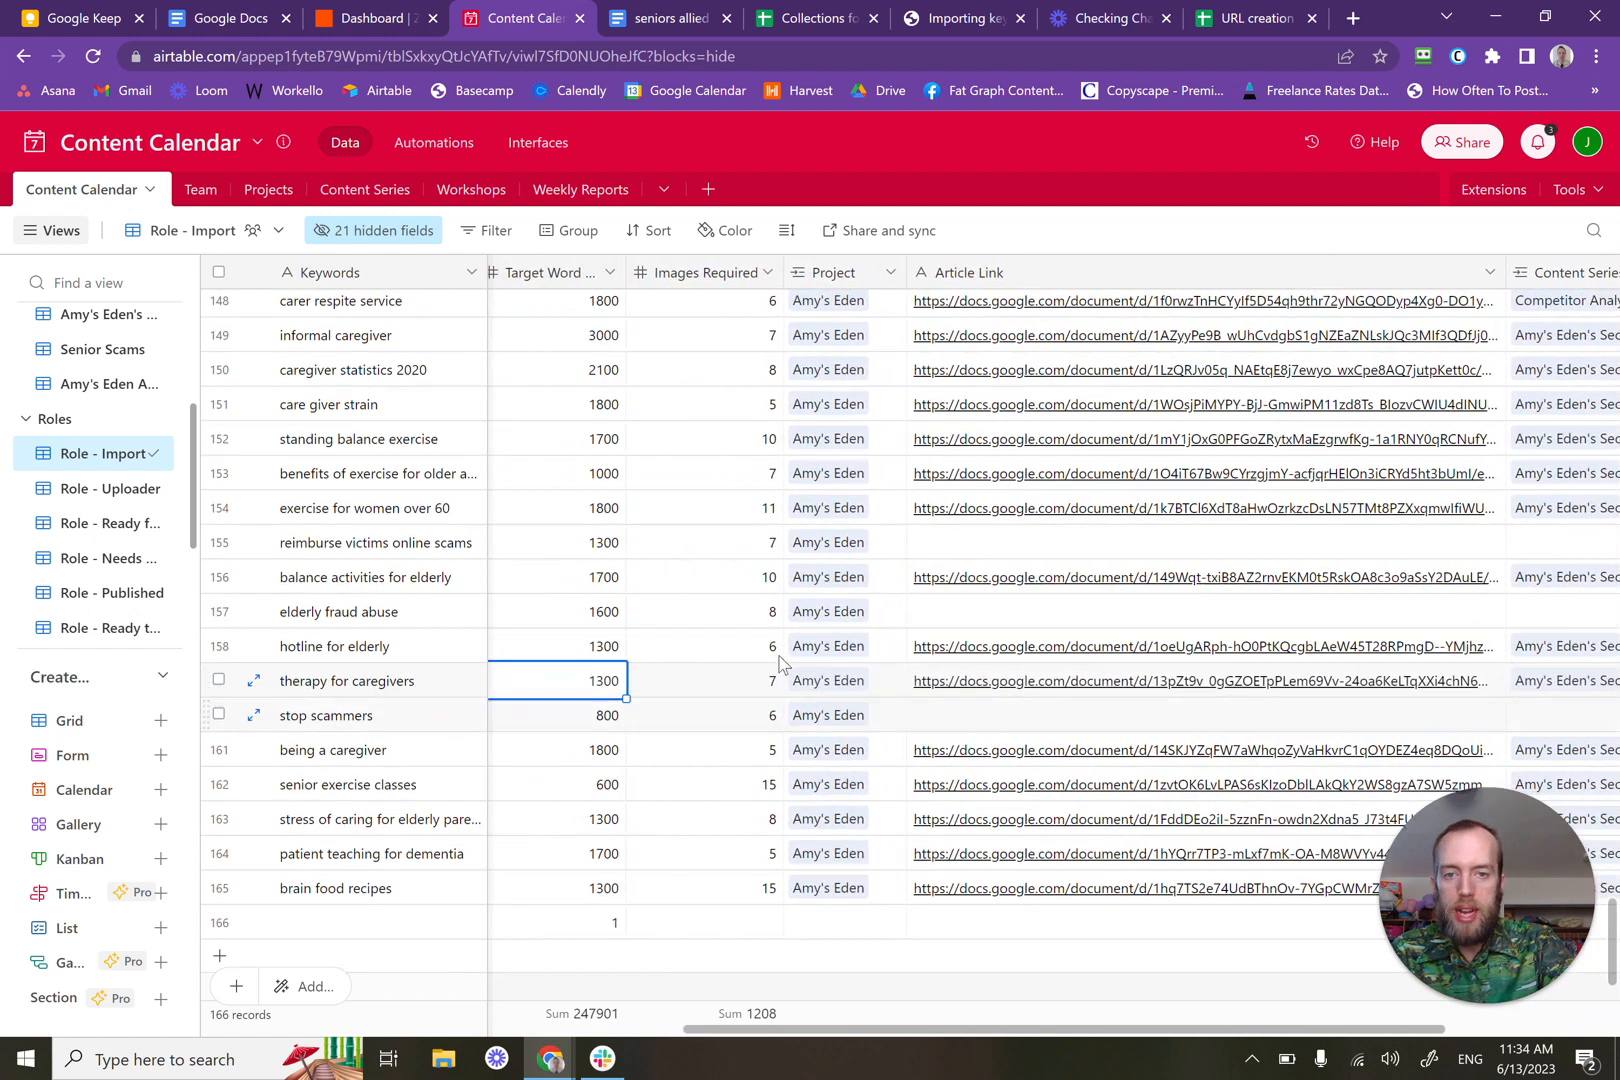
{"action": "scroll", "coordinate": [1232, 705], "scroll_direction": "right", "scroll_amount": 1}
{"action": "scroll", "coordinate": [1232, 705], "scroll_direction": "right", "scroll_amount": 3}
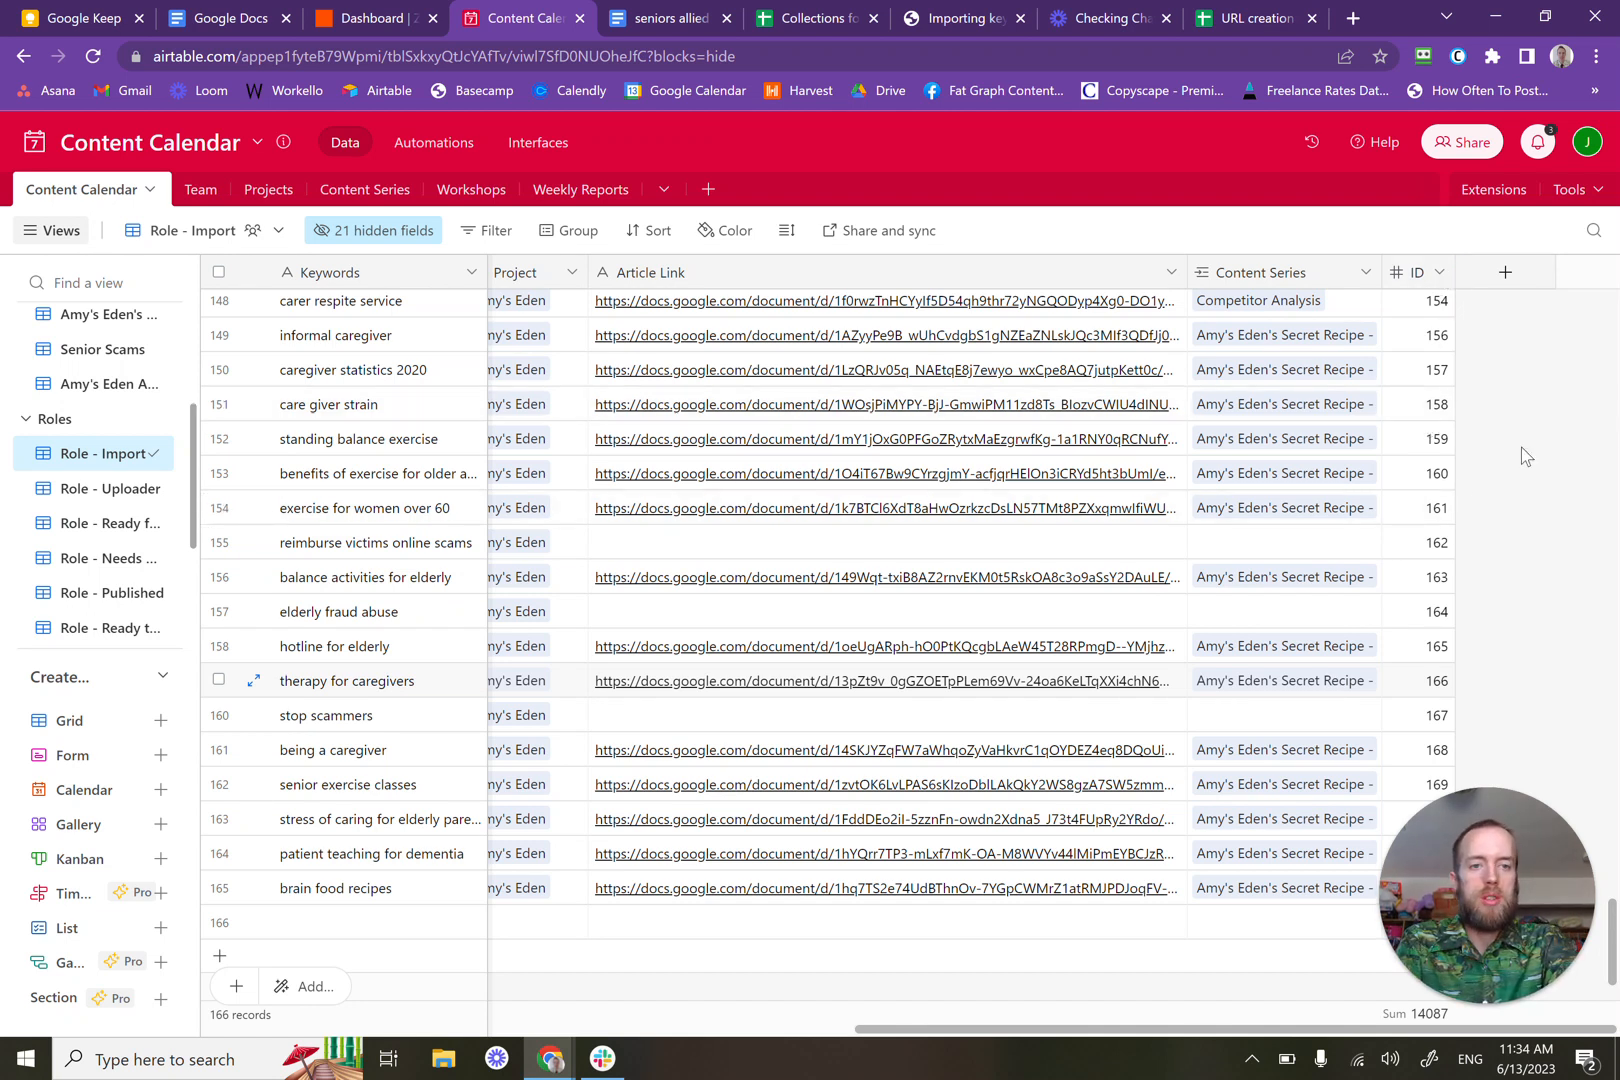
{"action": "scroll", "coordinate": [1522, 454], "scroll_direction": "down", "scroll_amount": 1}
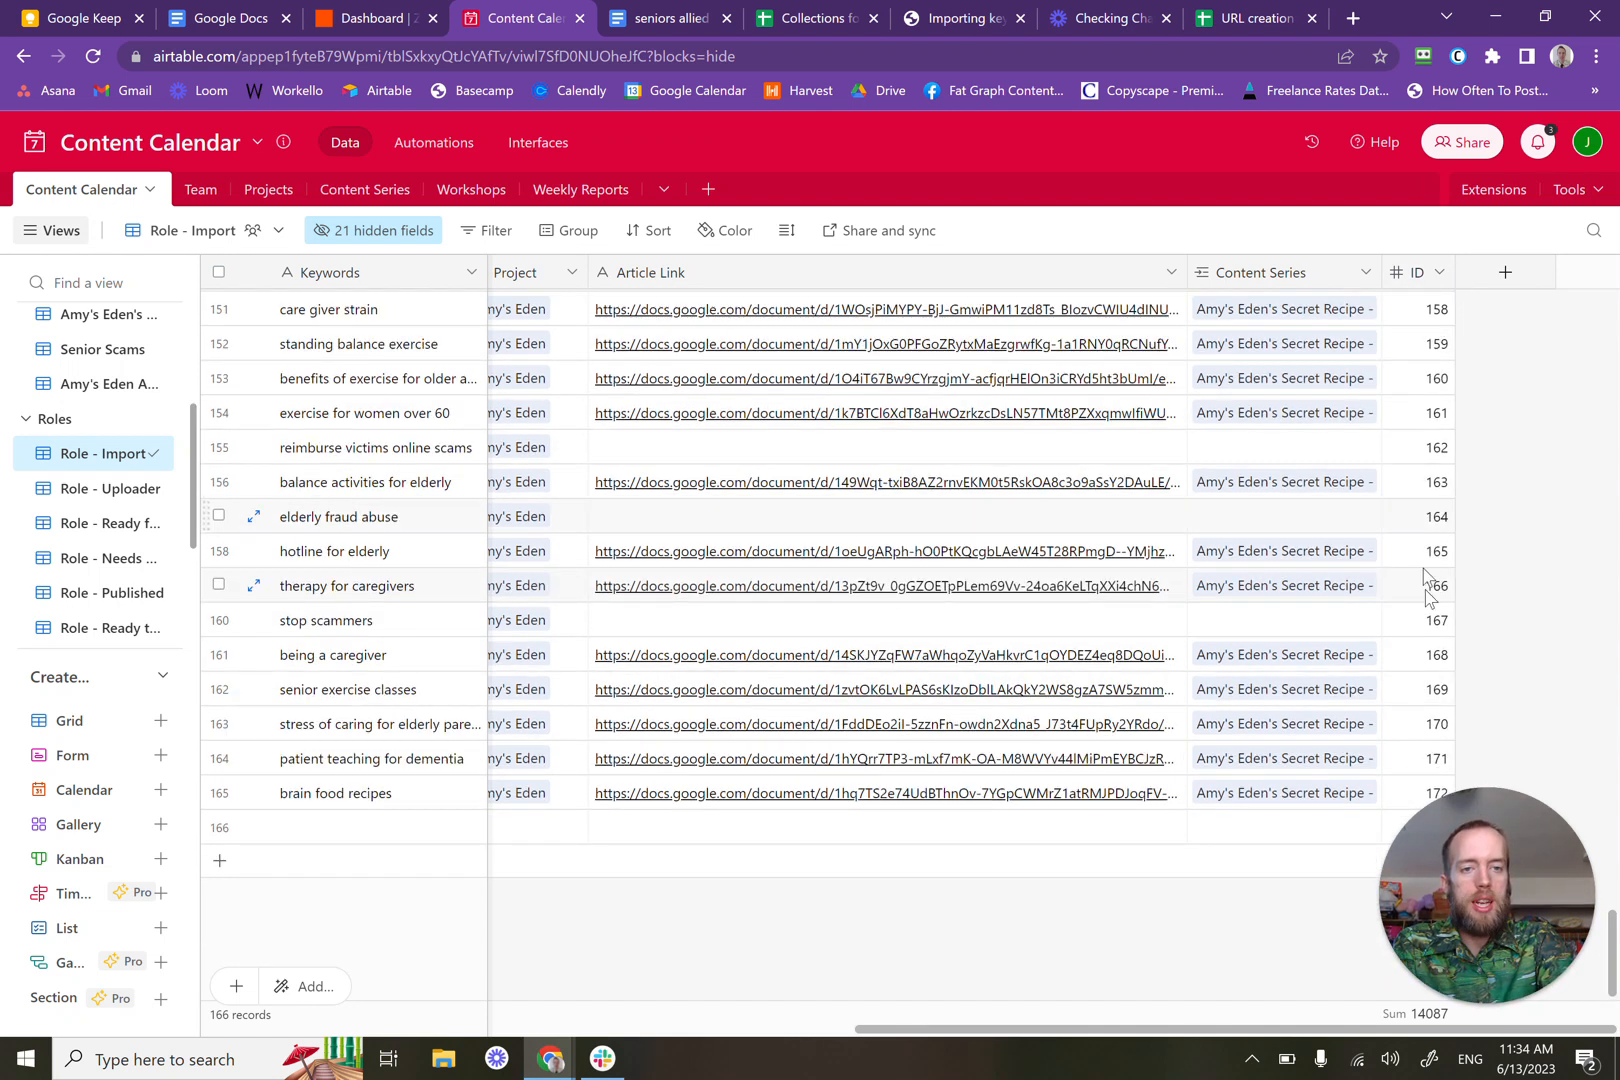
{"action": "left_click_drag", "start_coordinate": [1443, 598], "coordinate": [1440, 624]}
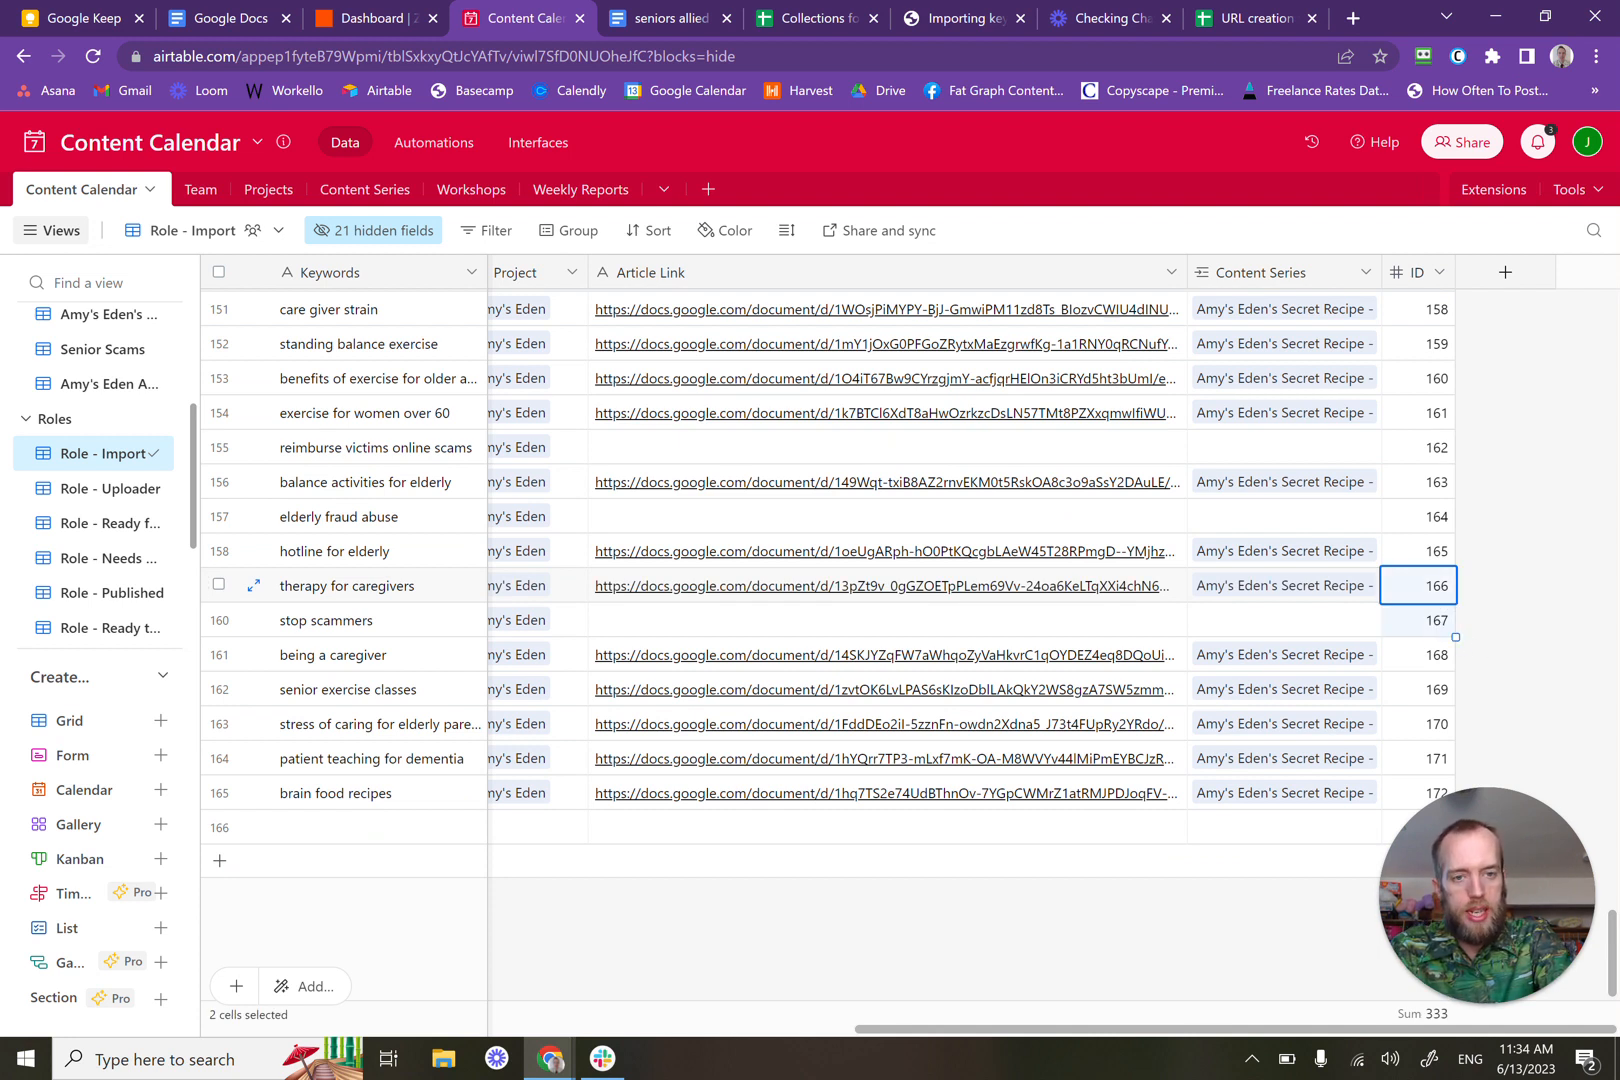
{"action": "left_click_drag", "start_coordinate": [1456, 637], "coordinate": [1439, 802]}
{"action": "left_click", "coordinate": [1518, 624]}
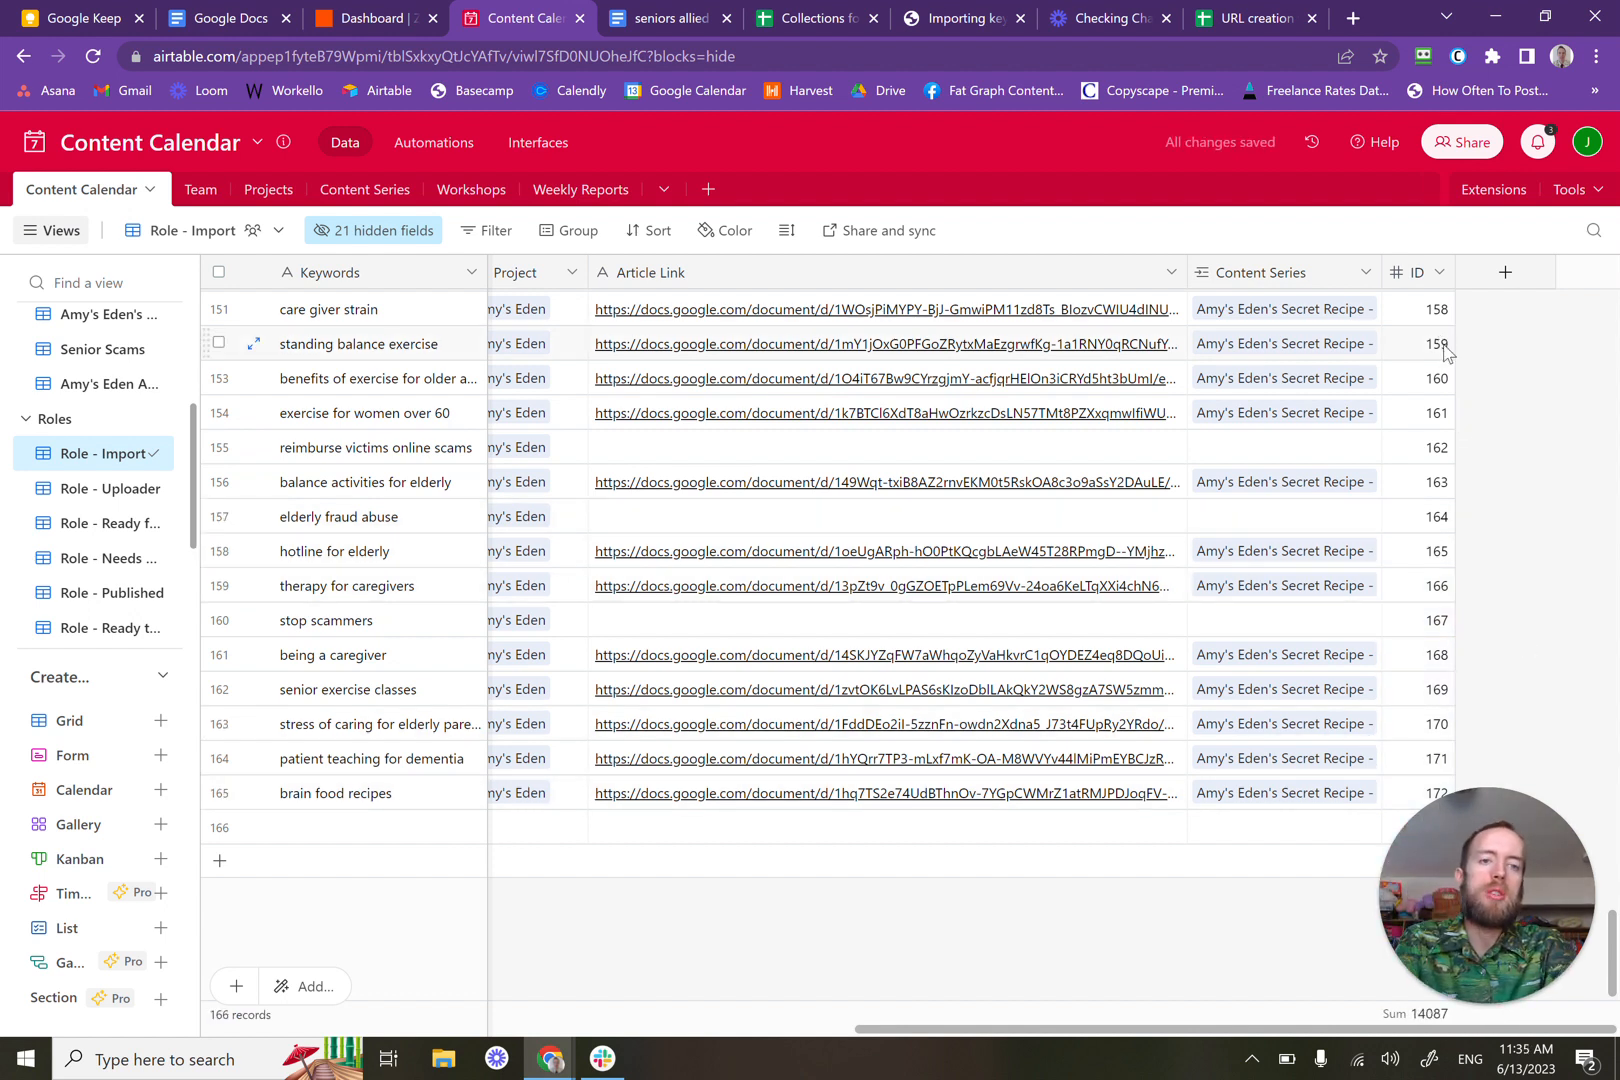
Step: Browse the linkable Content Series records for the "reimburse victims online scams" keyword and close the list without choosing one
{"action": "left_click_drag", "start_coordinate": [1475, 896], "coordinate": [121, 895]}
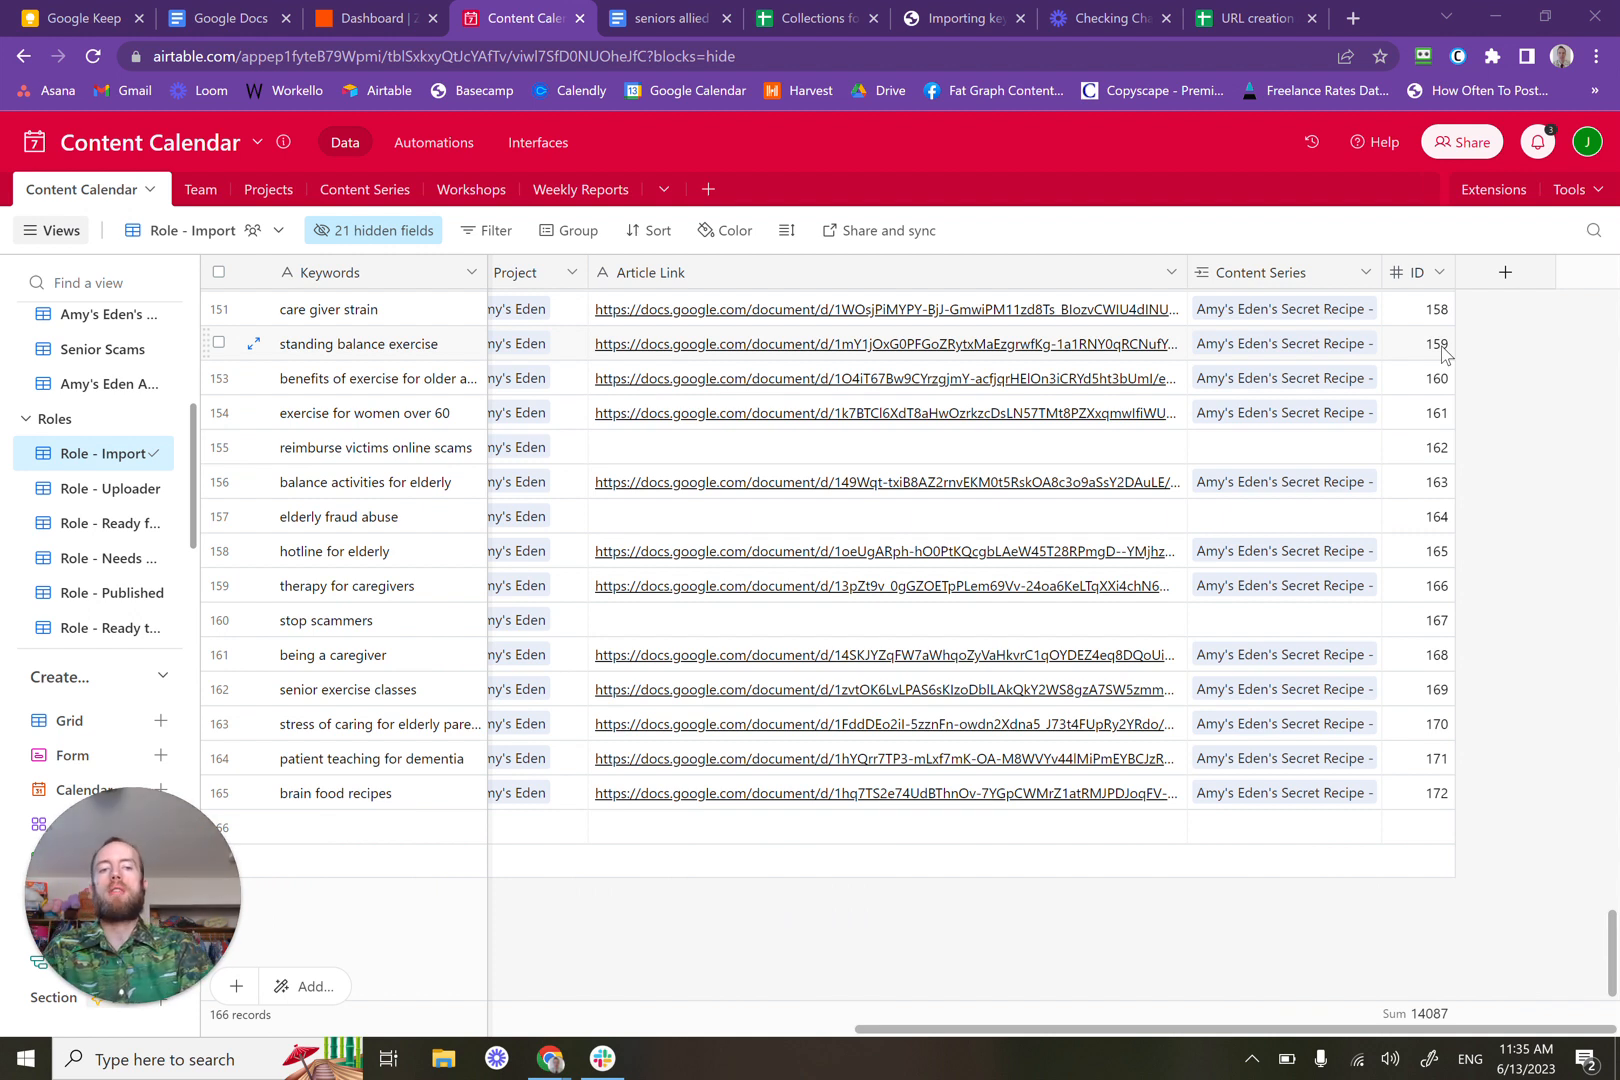
{"action": "scroll", "coordinate": [1432, 512], "scroll_direction": "left", "scroll_amount": 3}
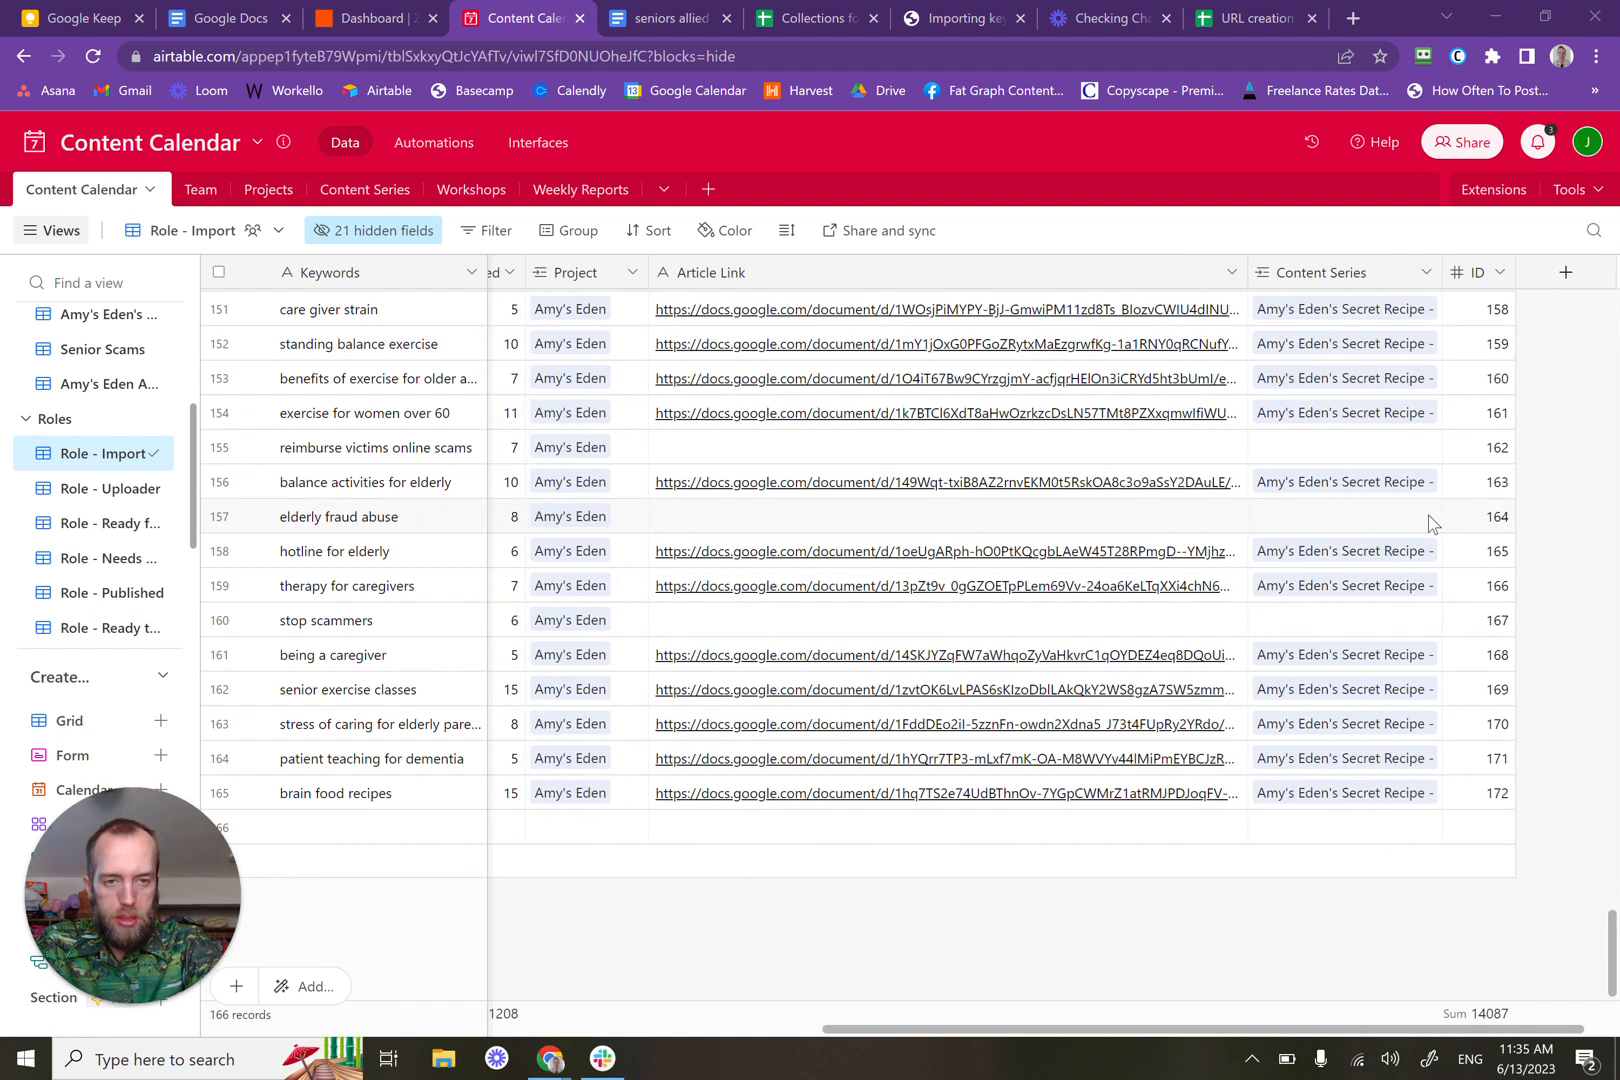
{"action": "scroll", "coordinate": [1432, 520], "scroll_direction": "left", "scroll_amount": 1}
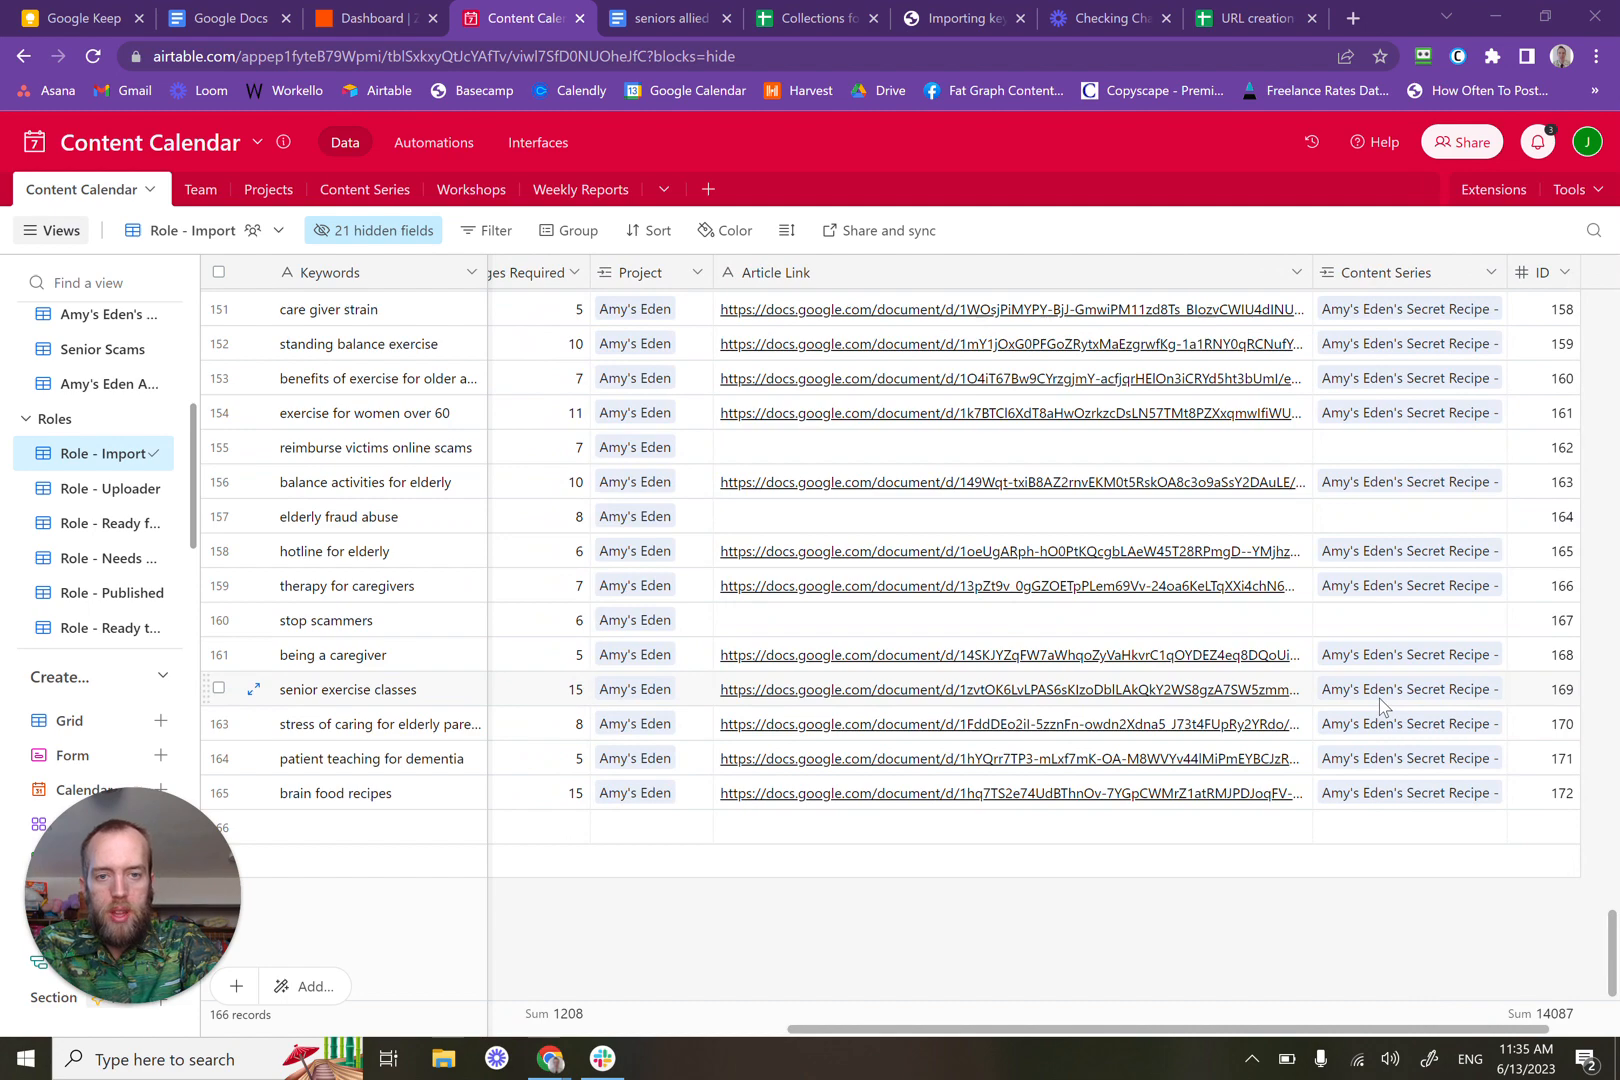
{"action": "scroll", "coordinate": [1380, 699], "scroll_direction": "up", "scroll_amount": 5}
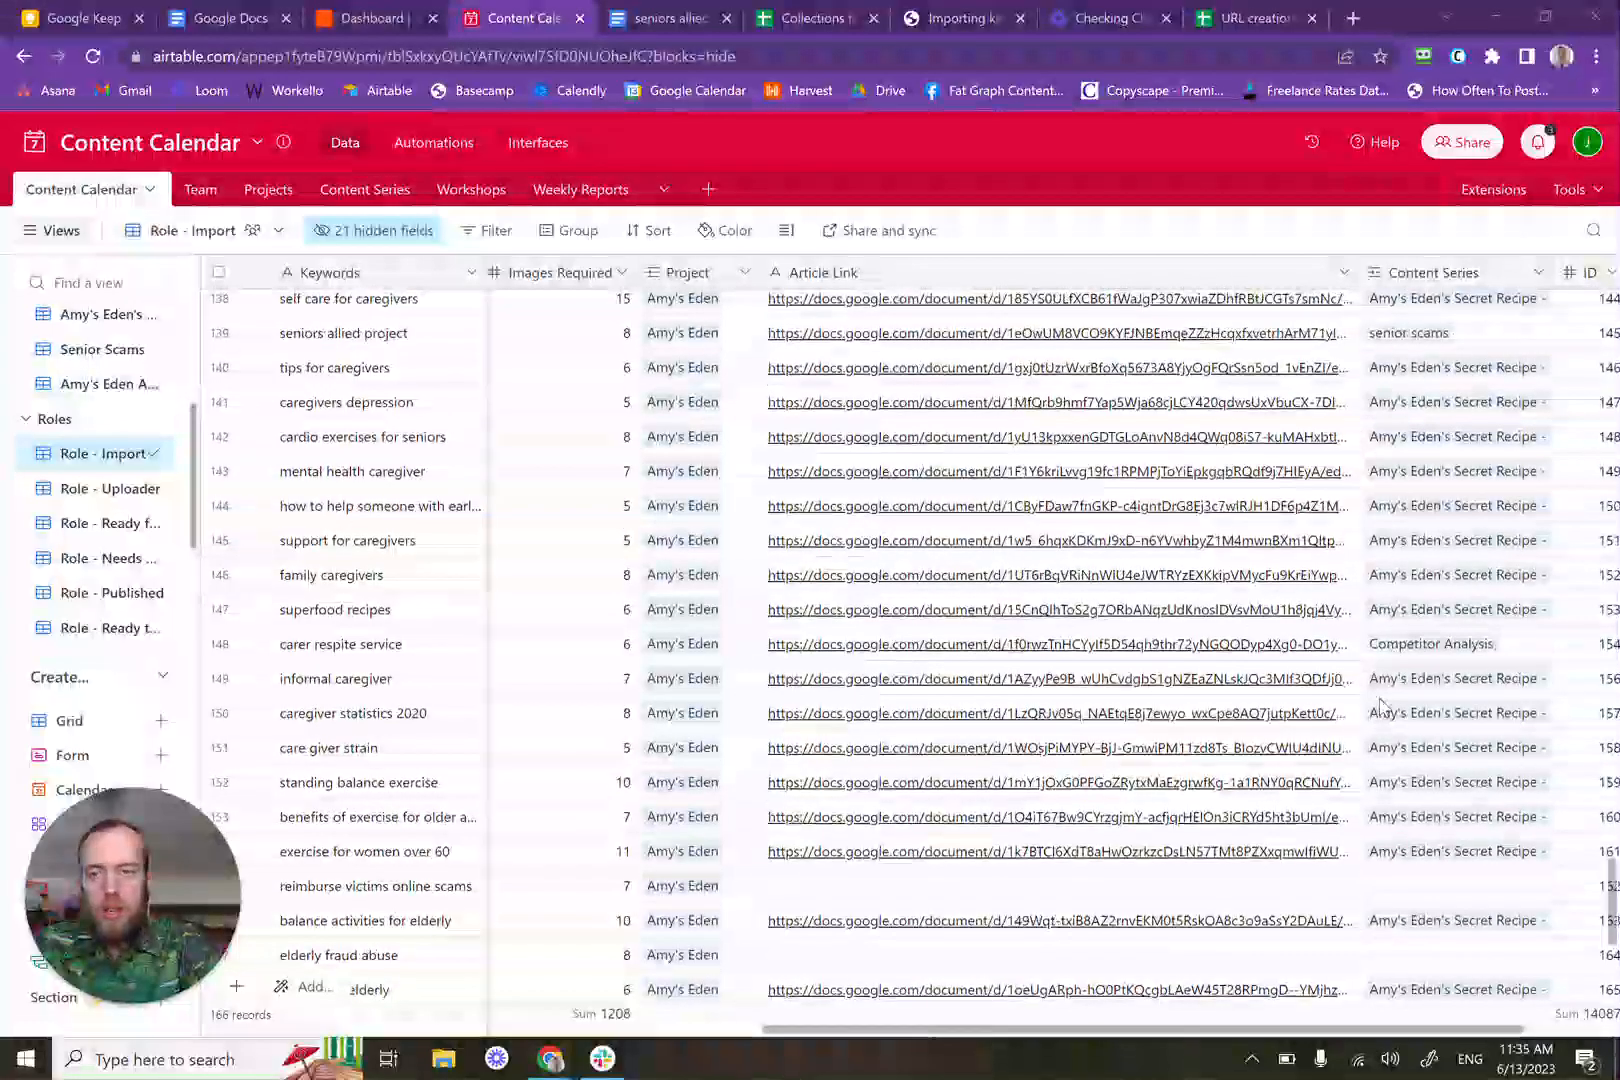
{"action": "scroll", "coordinate": [1380, 707], "scroll_direction": "down", "scroll_amount": 1}
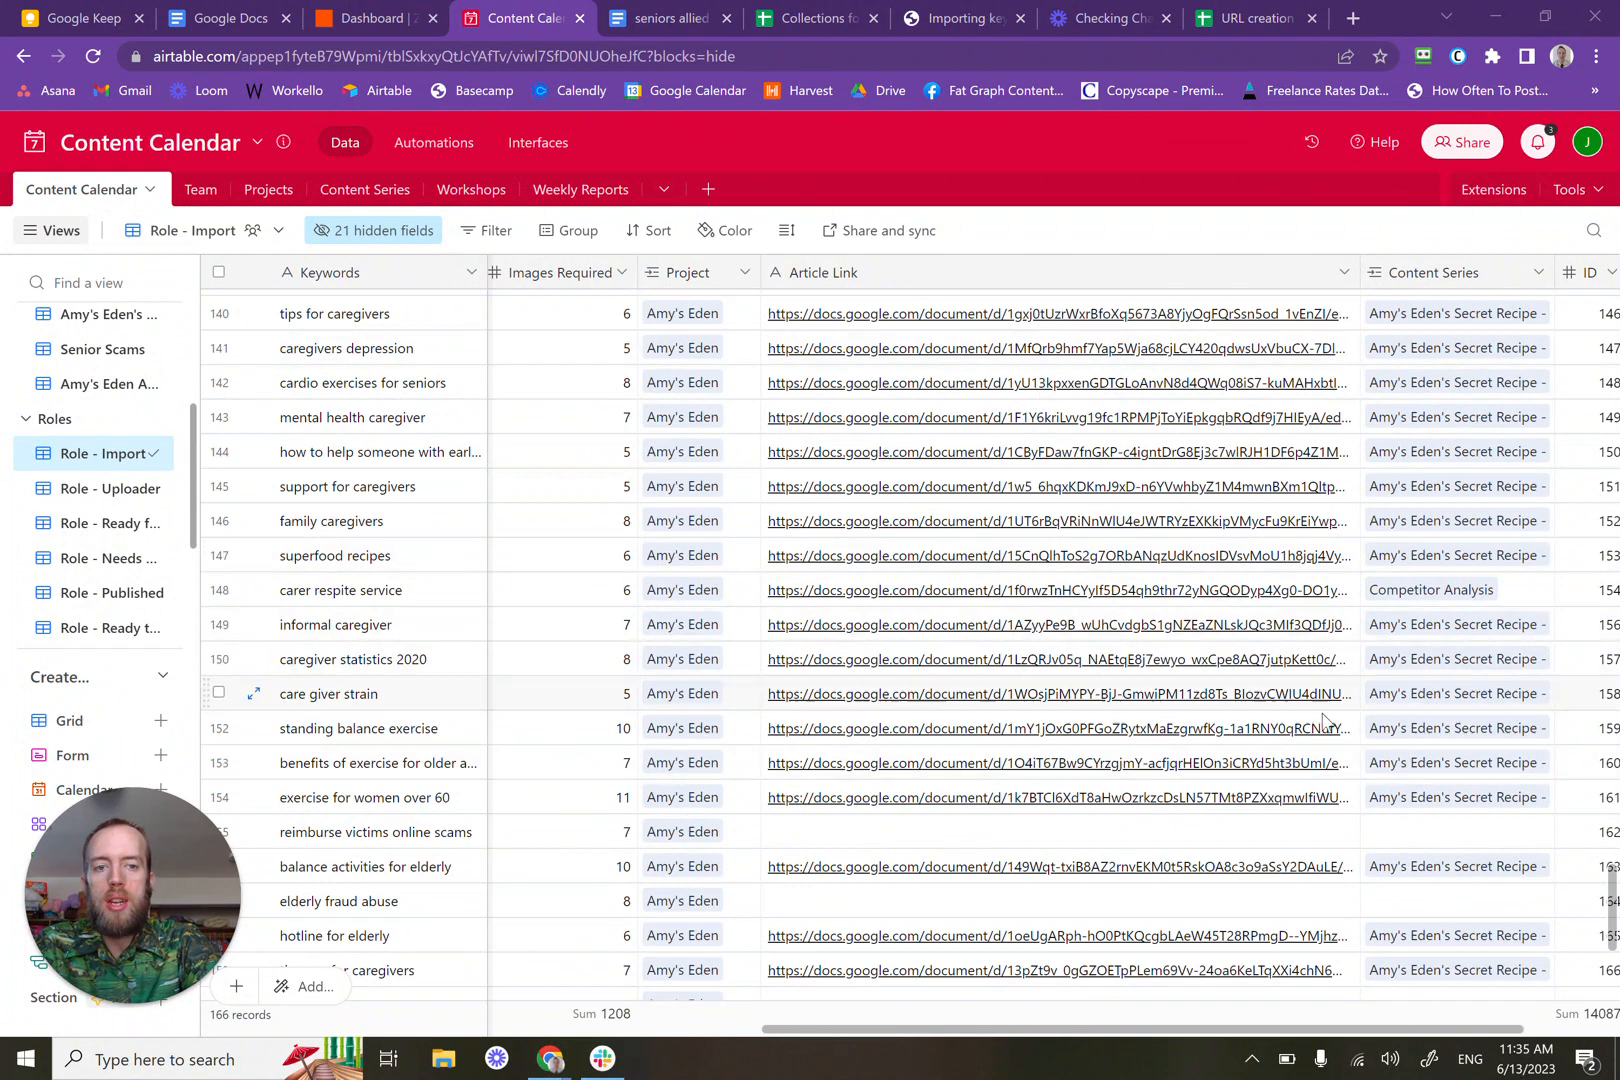
{"action": "scroll", "coordinate": [1400, 758], "scroll_direction": "down", "scroll_amount": 1}
{"action": "scroll", "coordinate": [1400, 762], "scroll_direction": "down", "scroll_amount": 2}
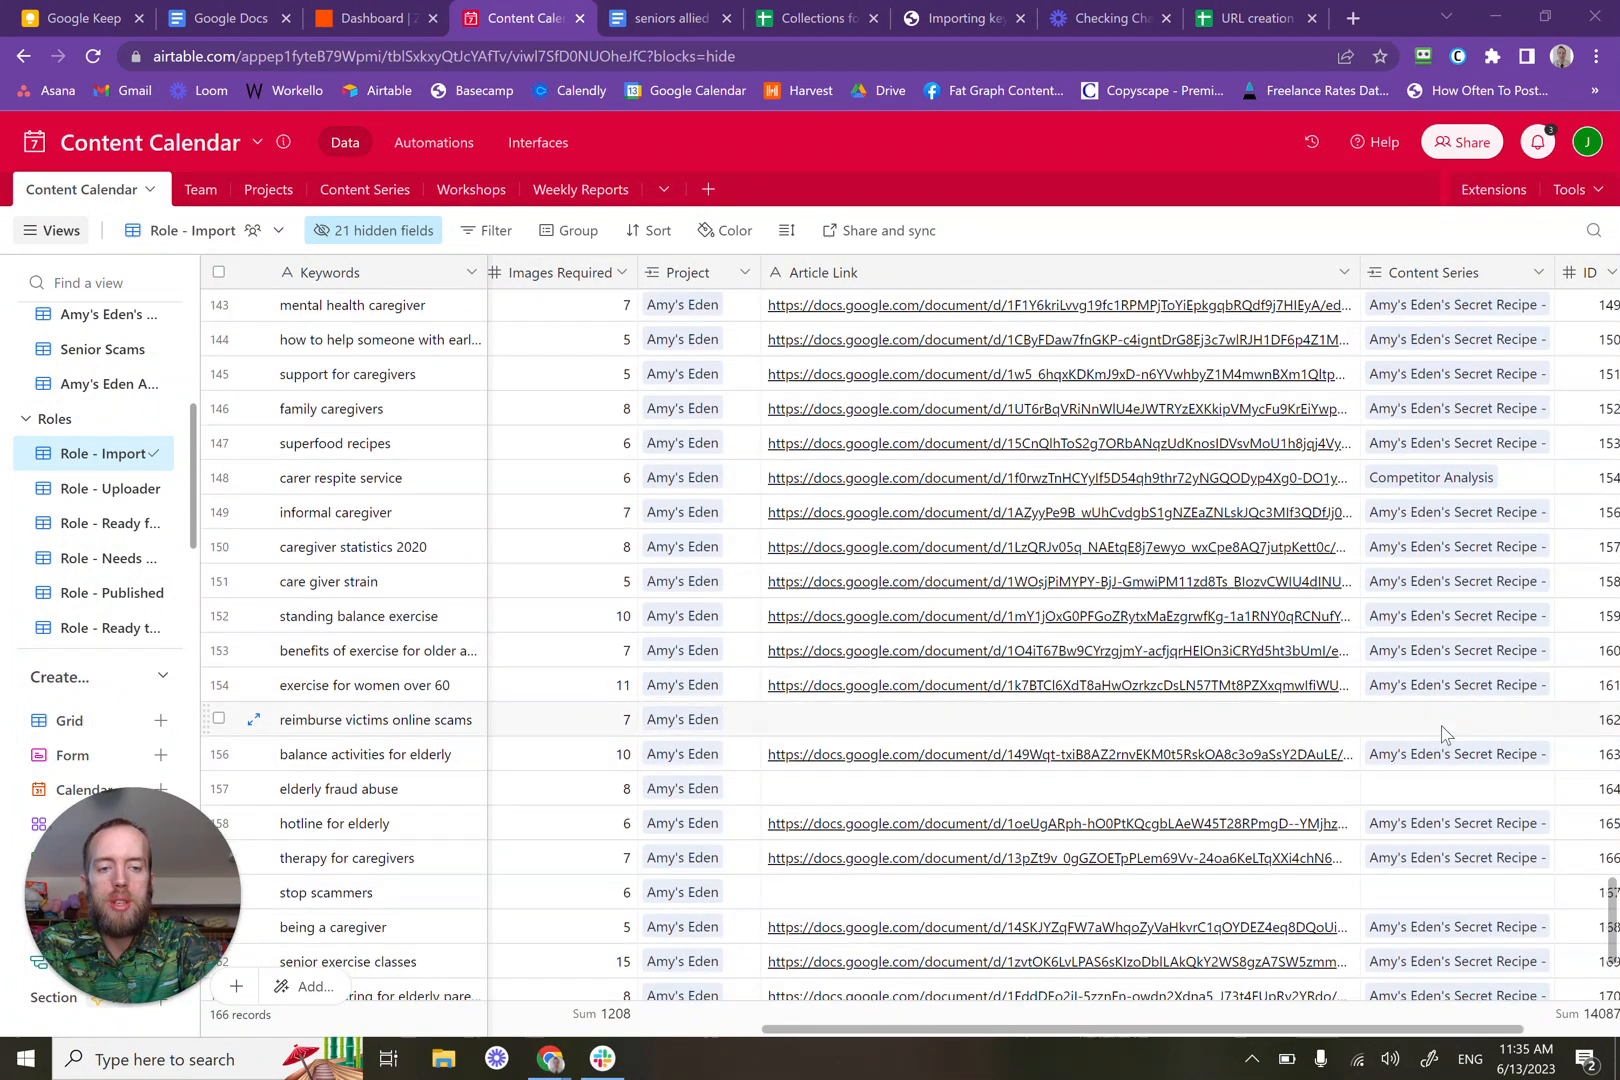
{"action": "left_click", "coordinate": [1442, 733]}
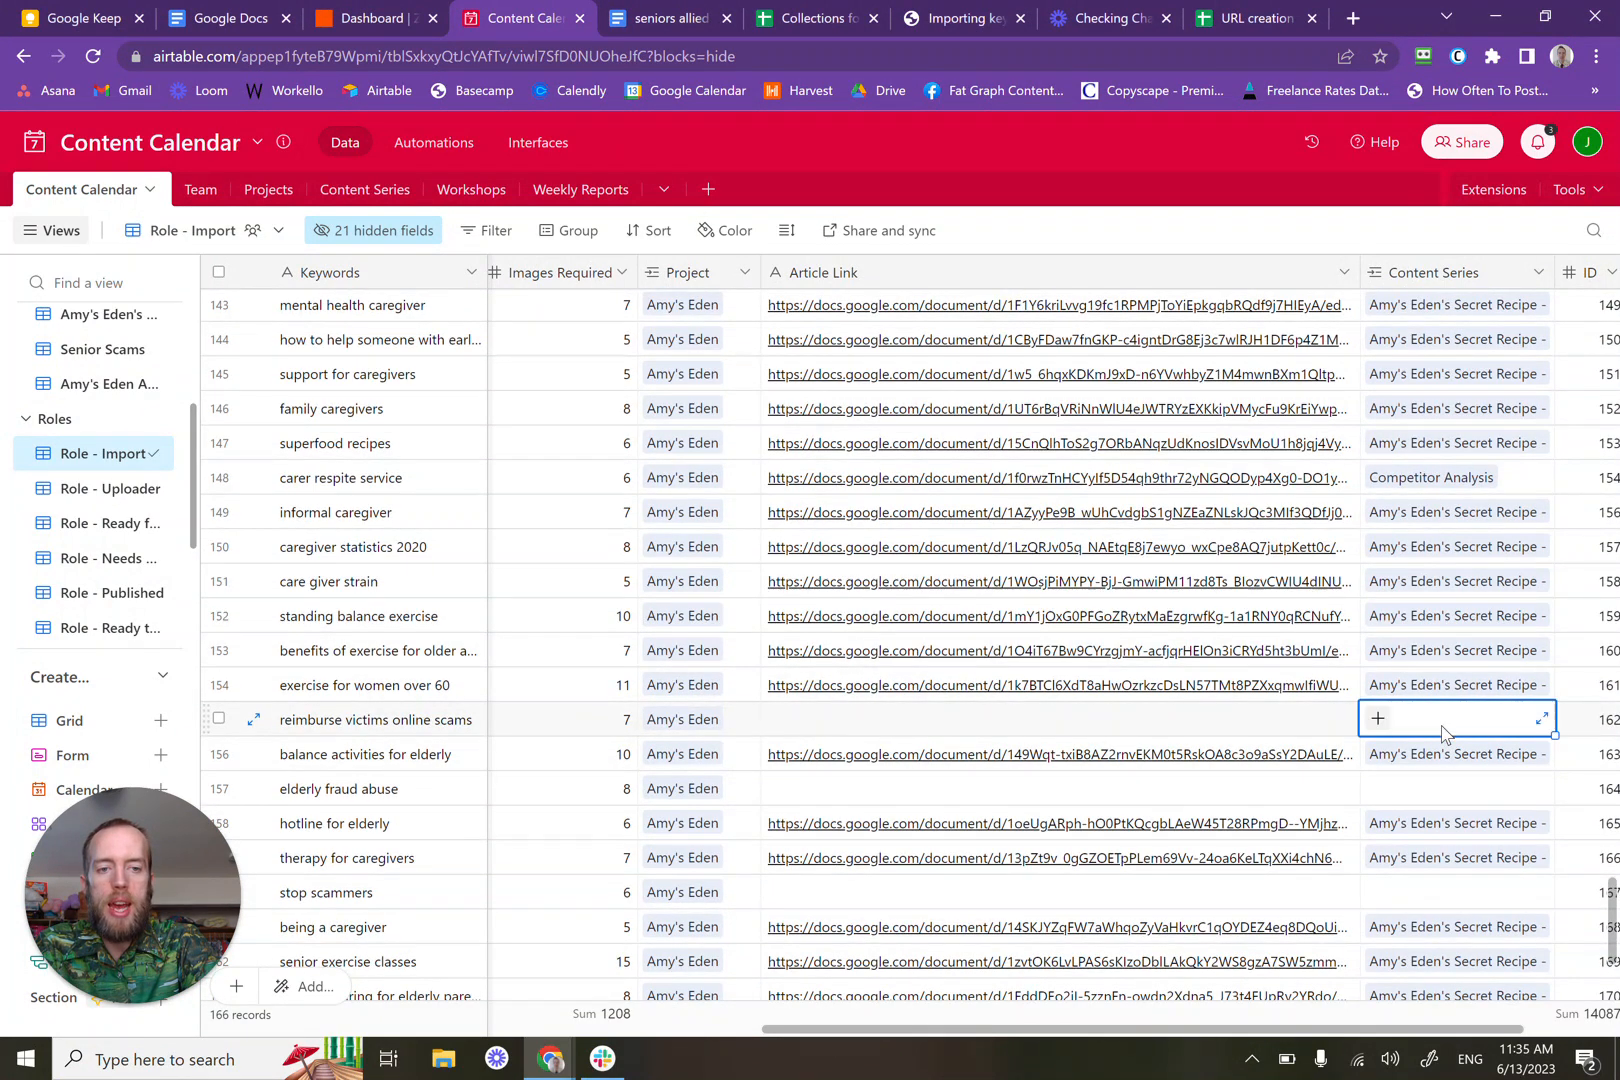
{"action": "left_click", "coordinate": [1377, 720]}
{"action": "scroll", "coordinate": [1145, 810], "scroll_direction": "down", "scroll_amount": 3}
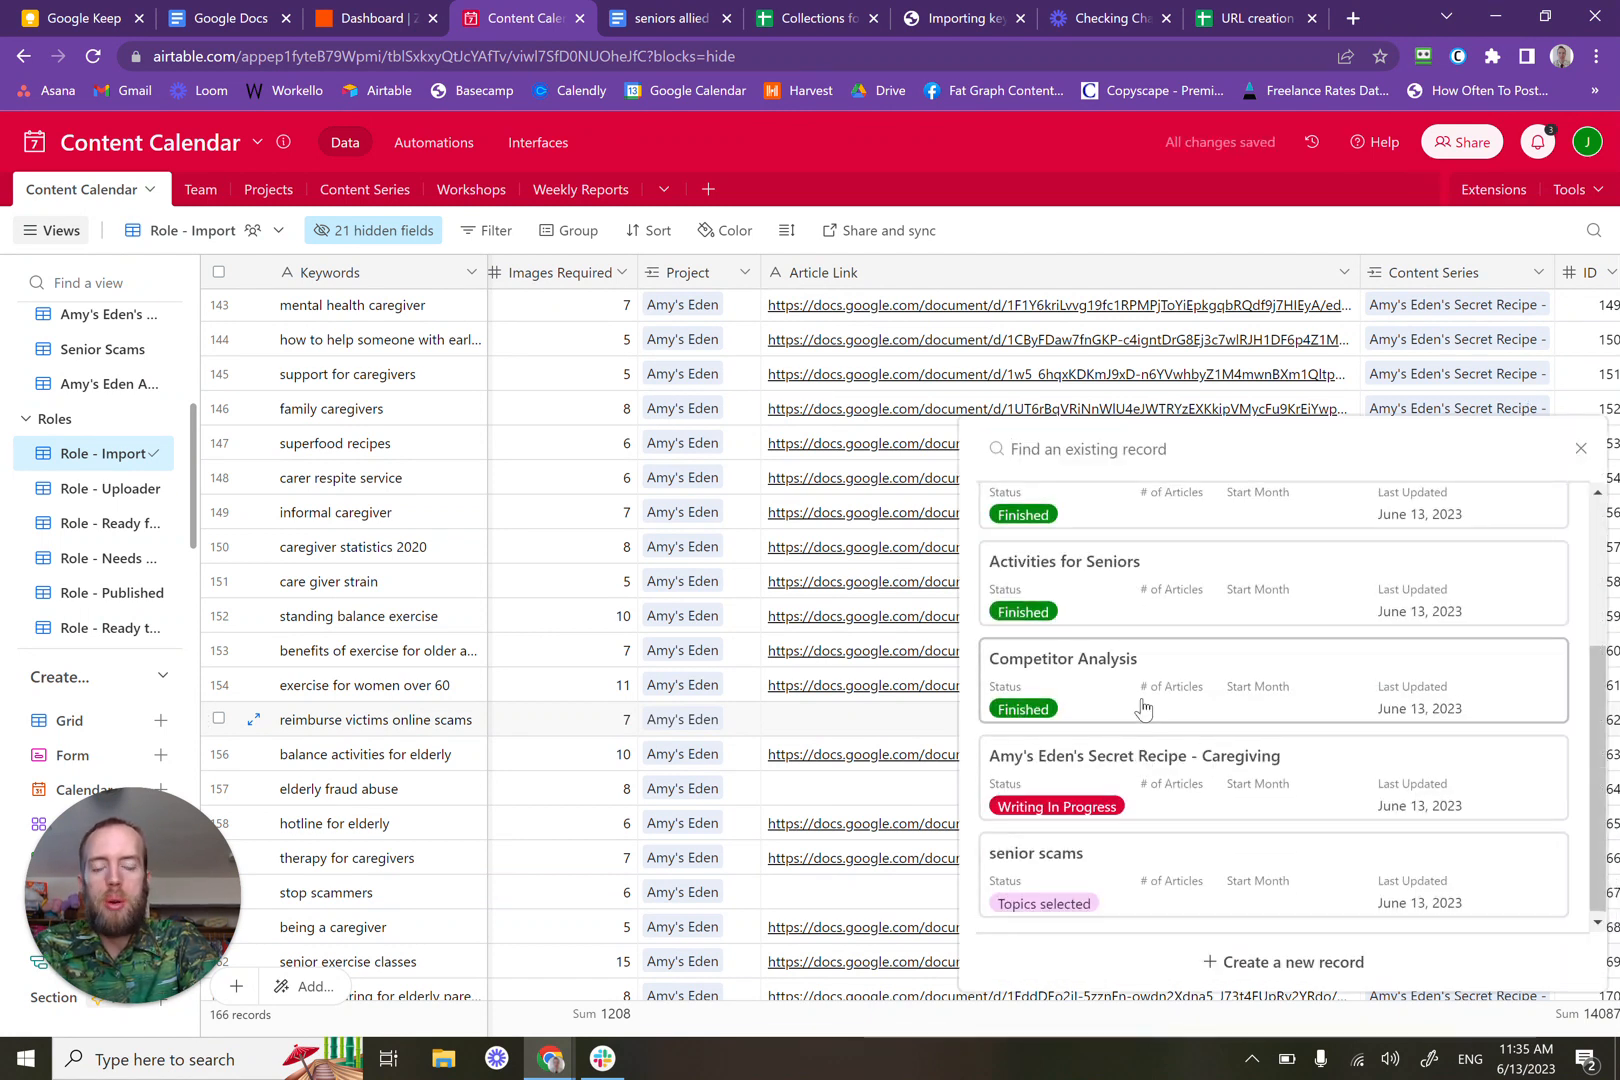
{"action": "left_click", "coordinate": [999, 127]}
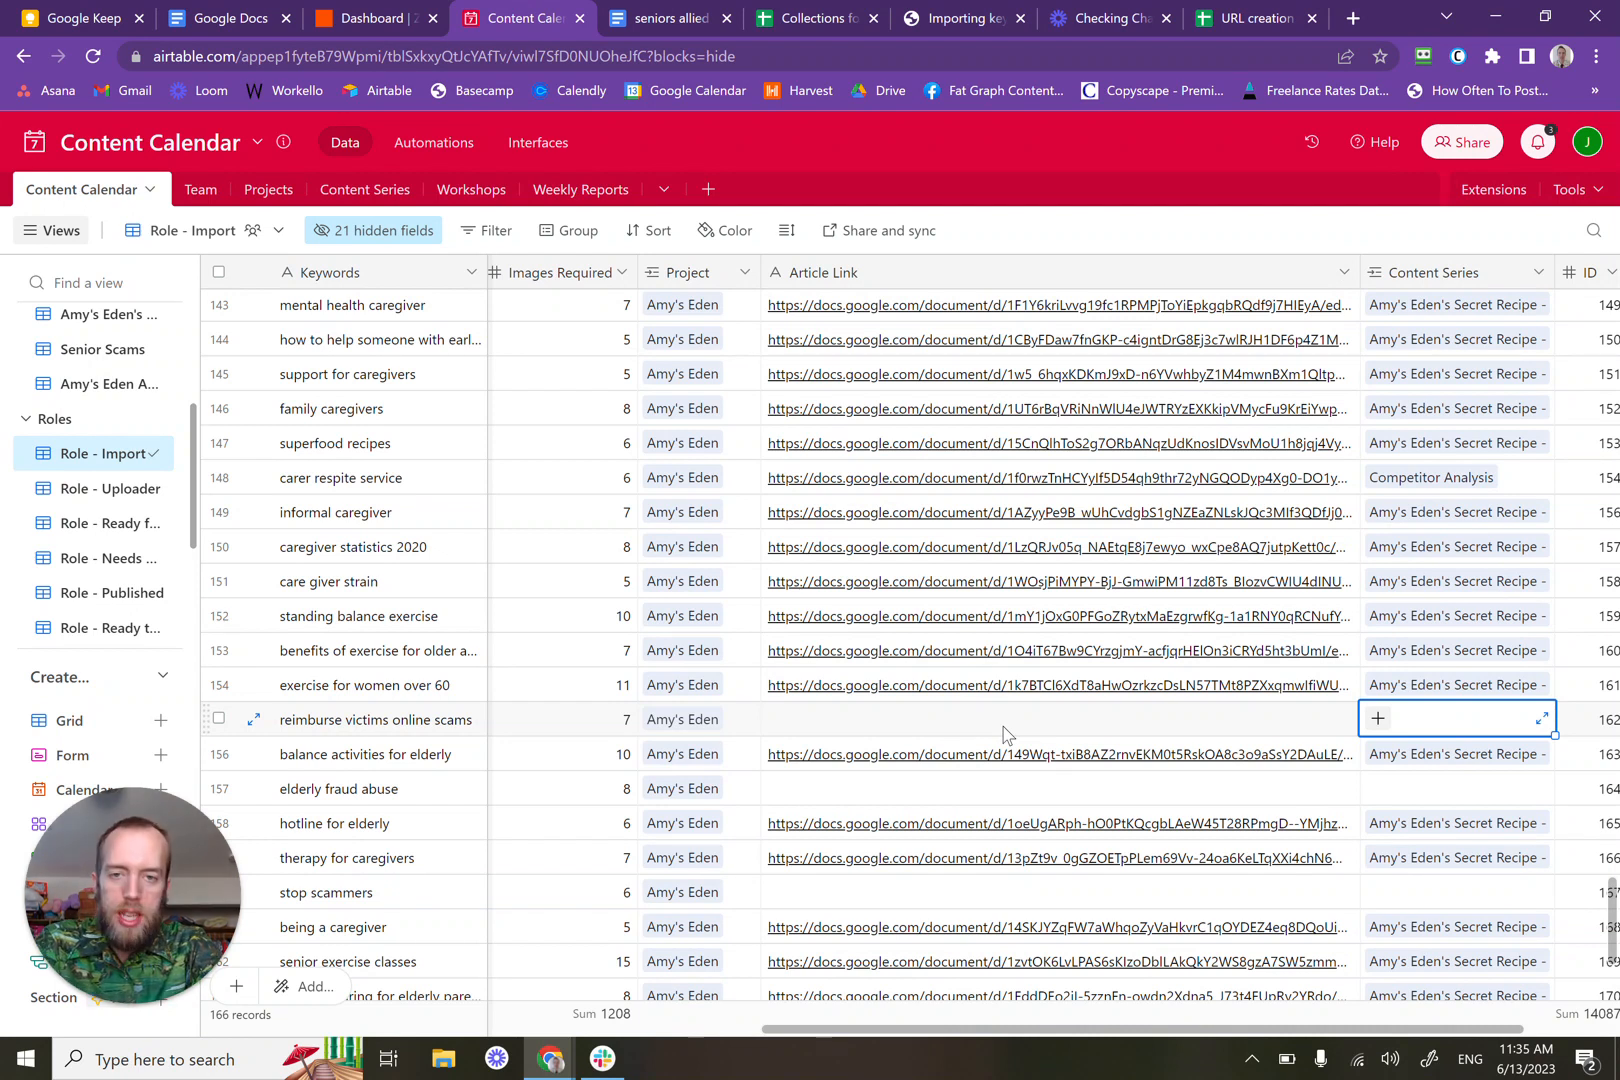
Step: Switch to Zapier, examine the Google Doc Creation Zap's steps and additional actions, and leave the Zap editor
{"action": "left_click", "coordinate": [386, 10]}
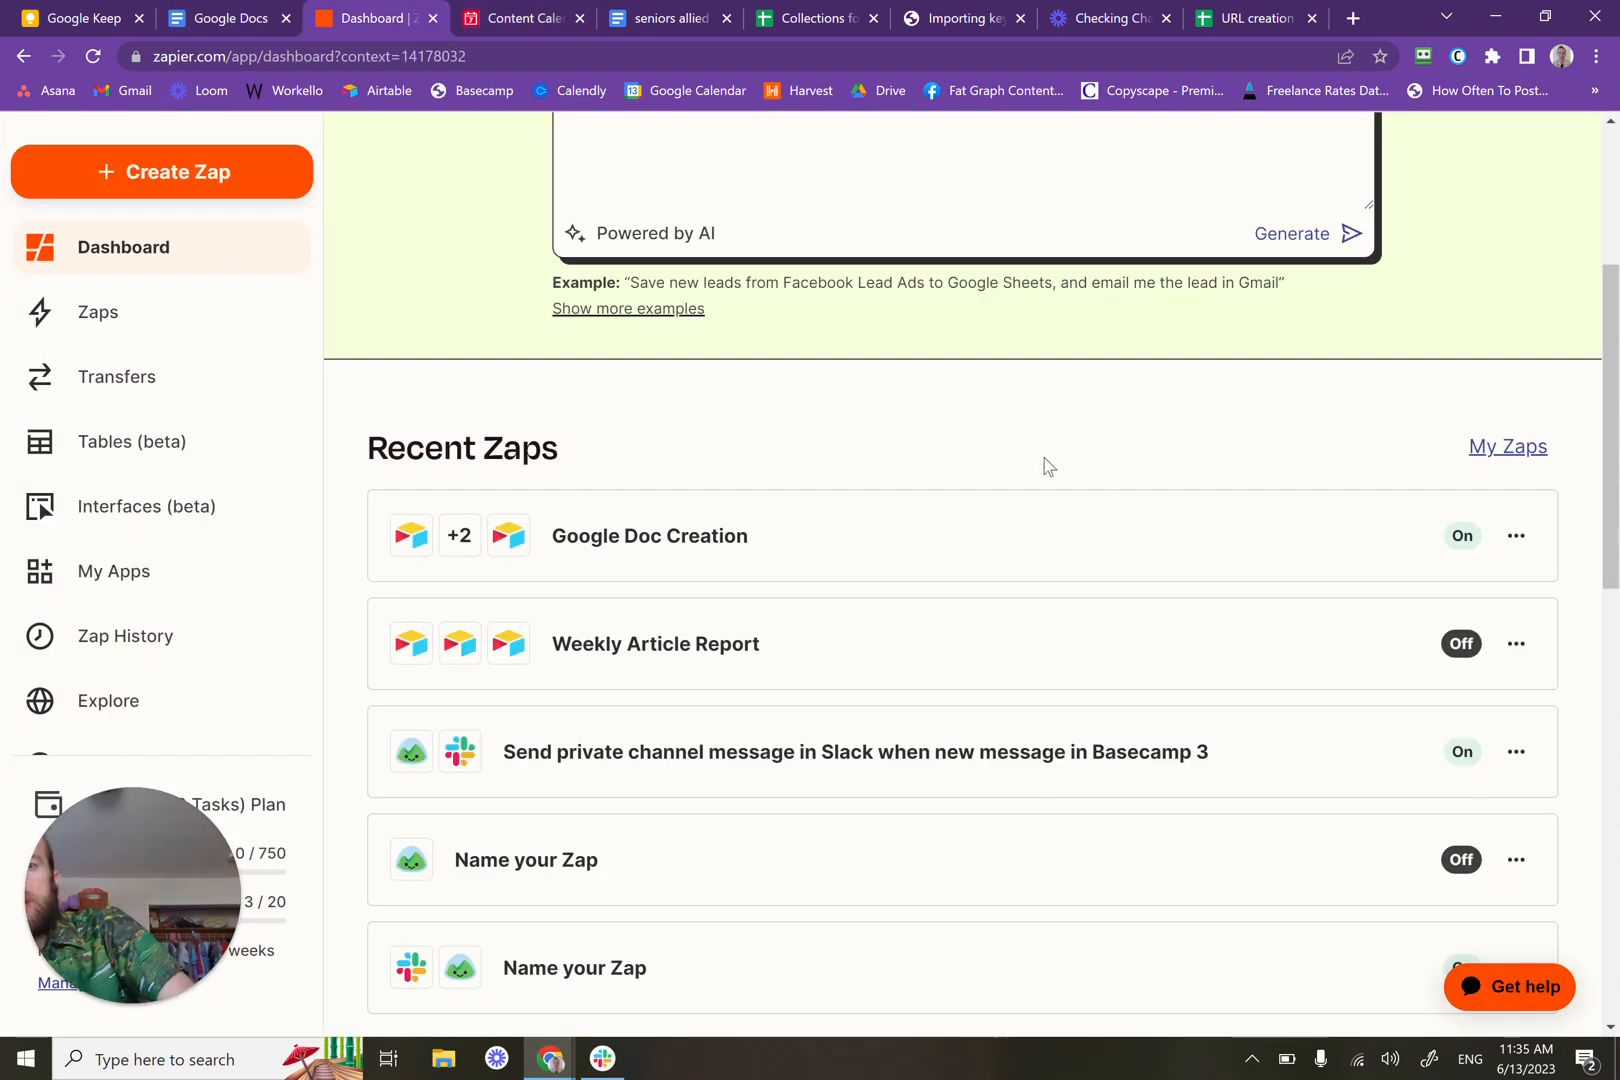
{"action": "left_click", "coordinate": [669, 540]}
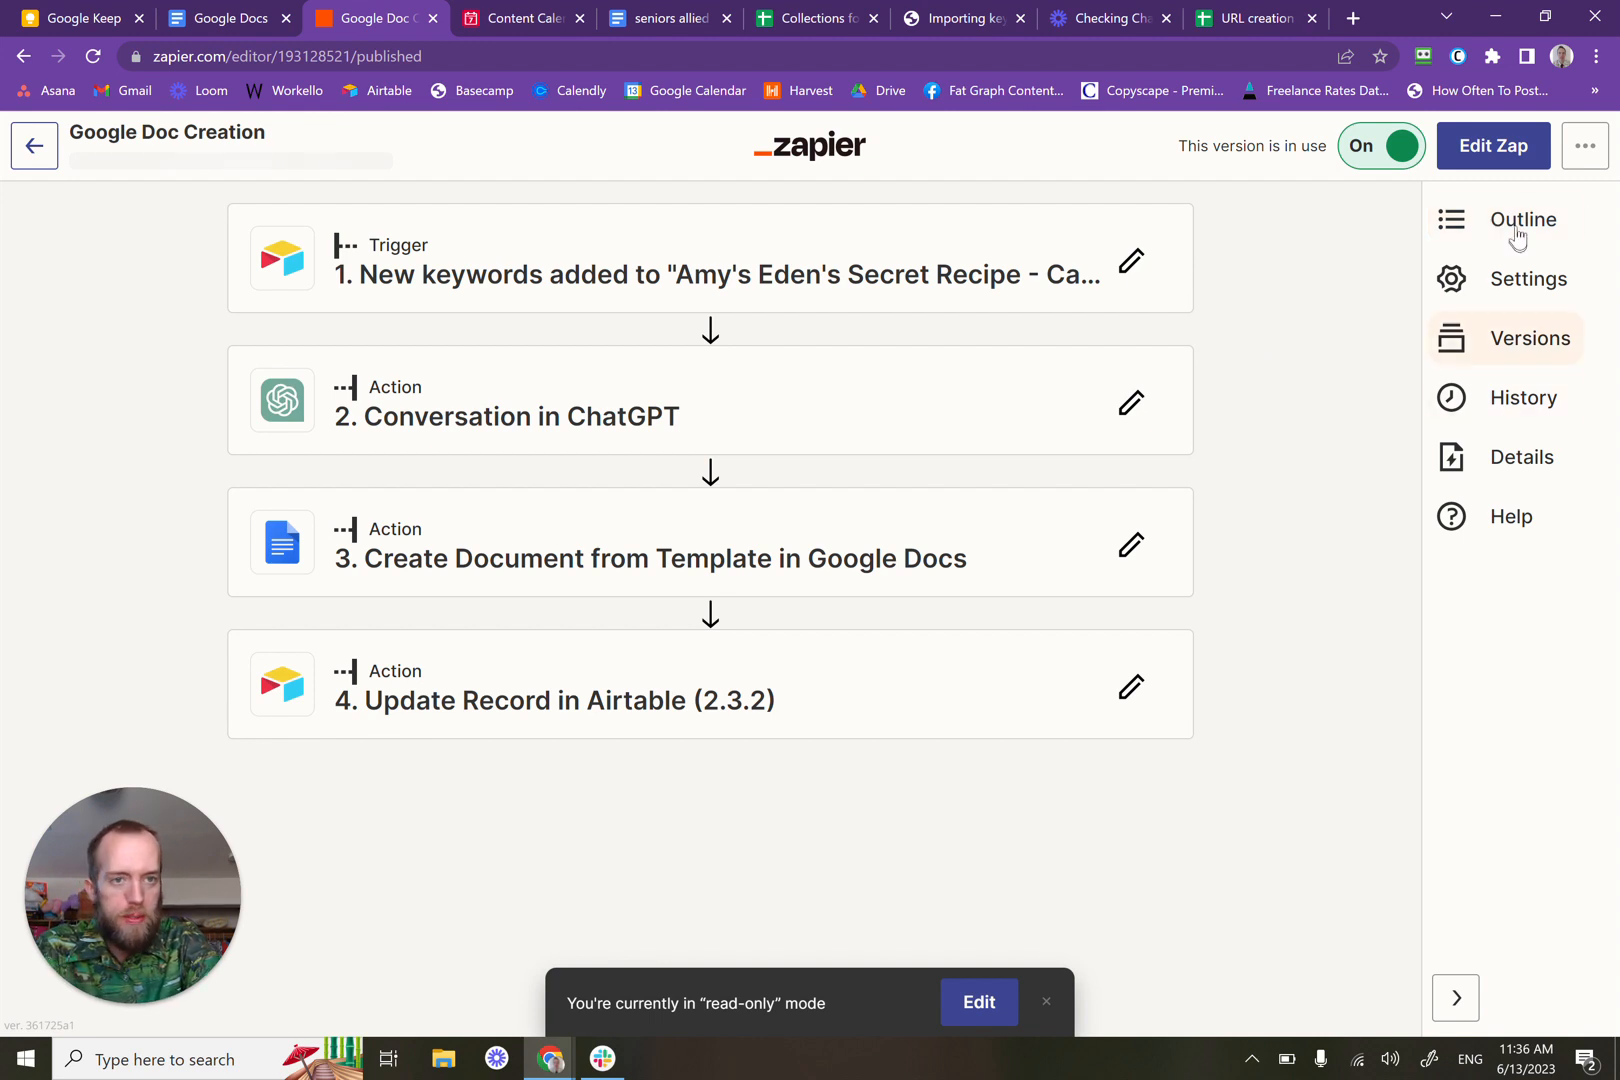
{"action": "left_click", "coordinate": [1583, 168]}
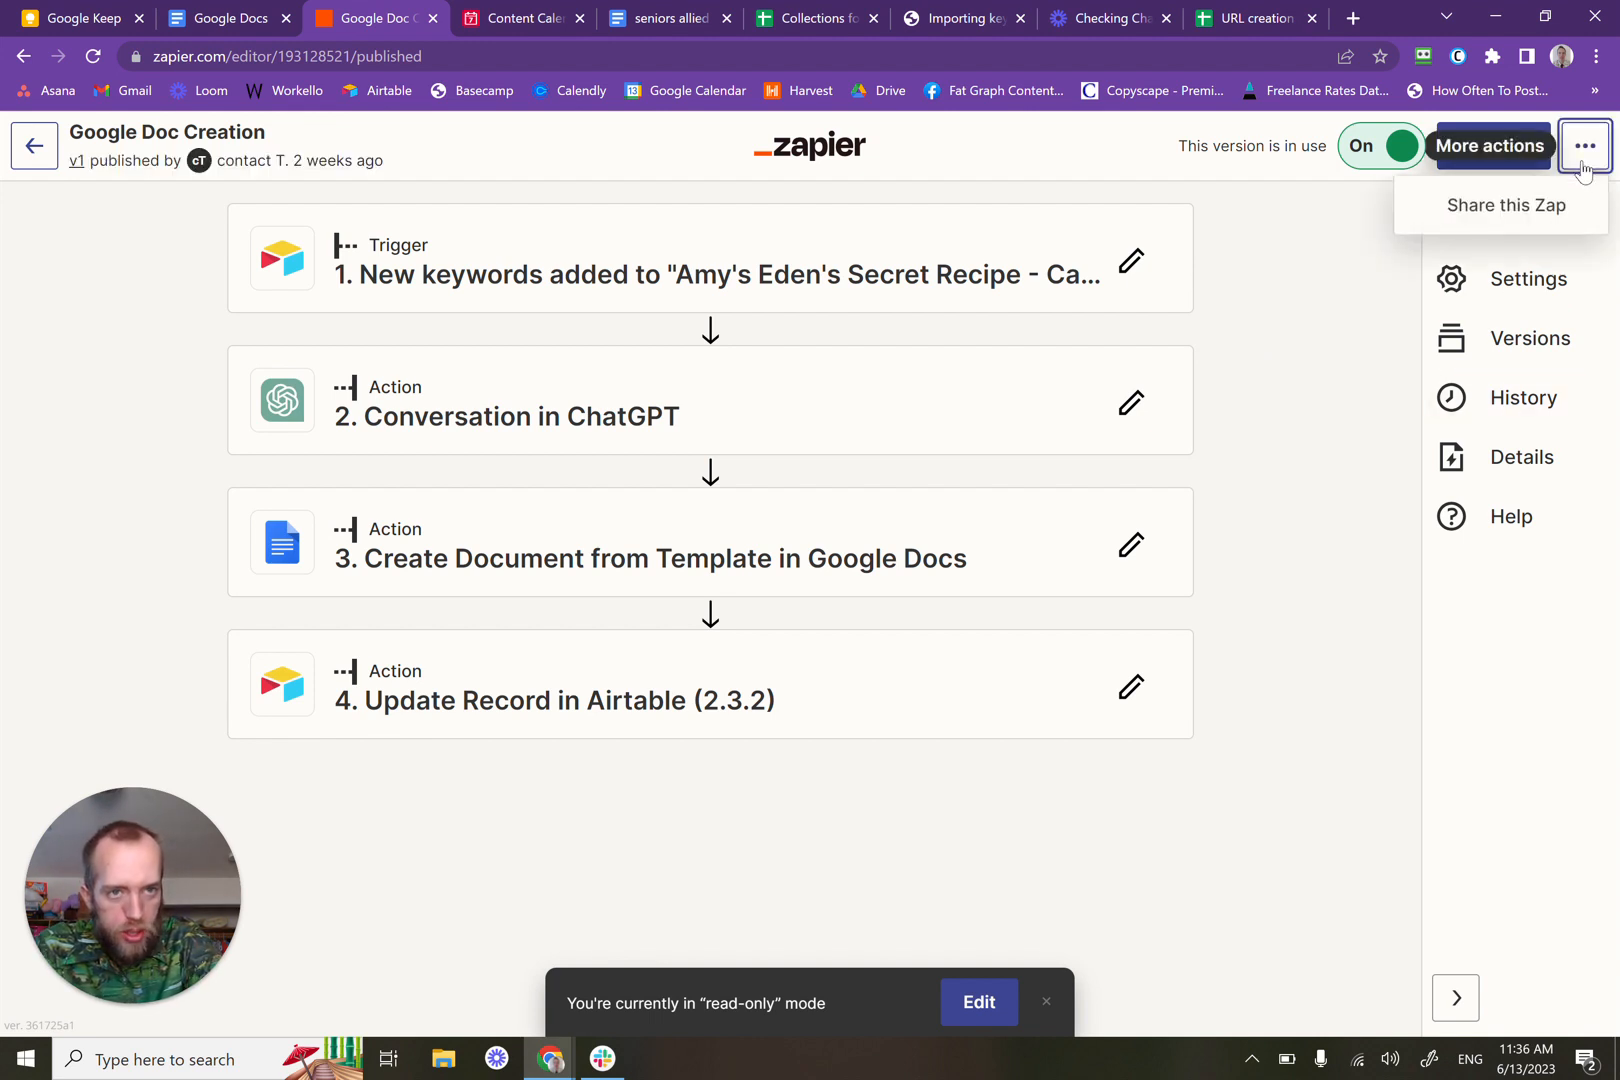
{"action": "left_click", "coordinate": [1297, 306]}
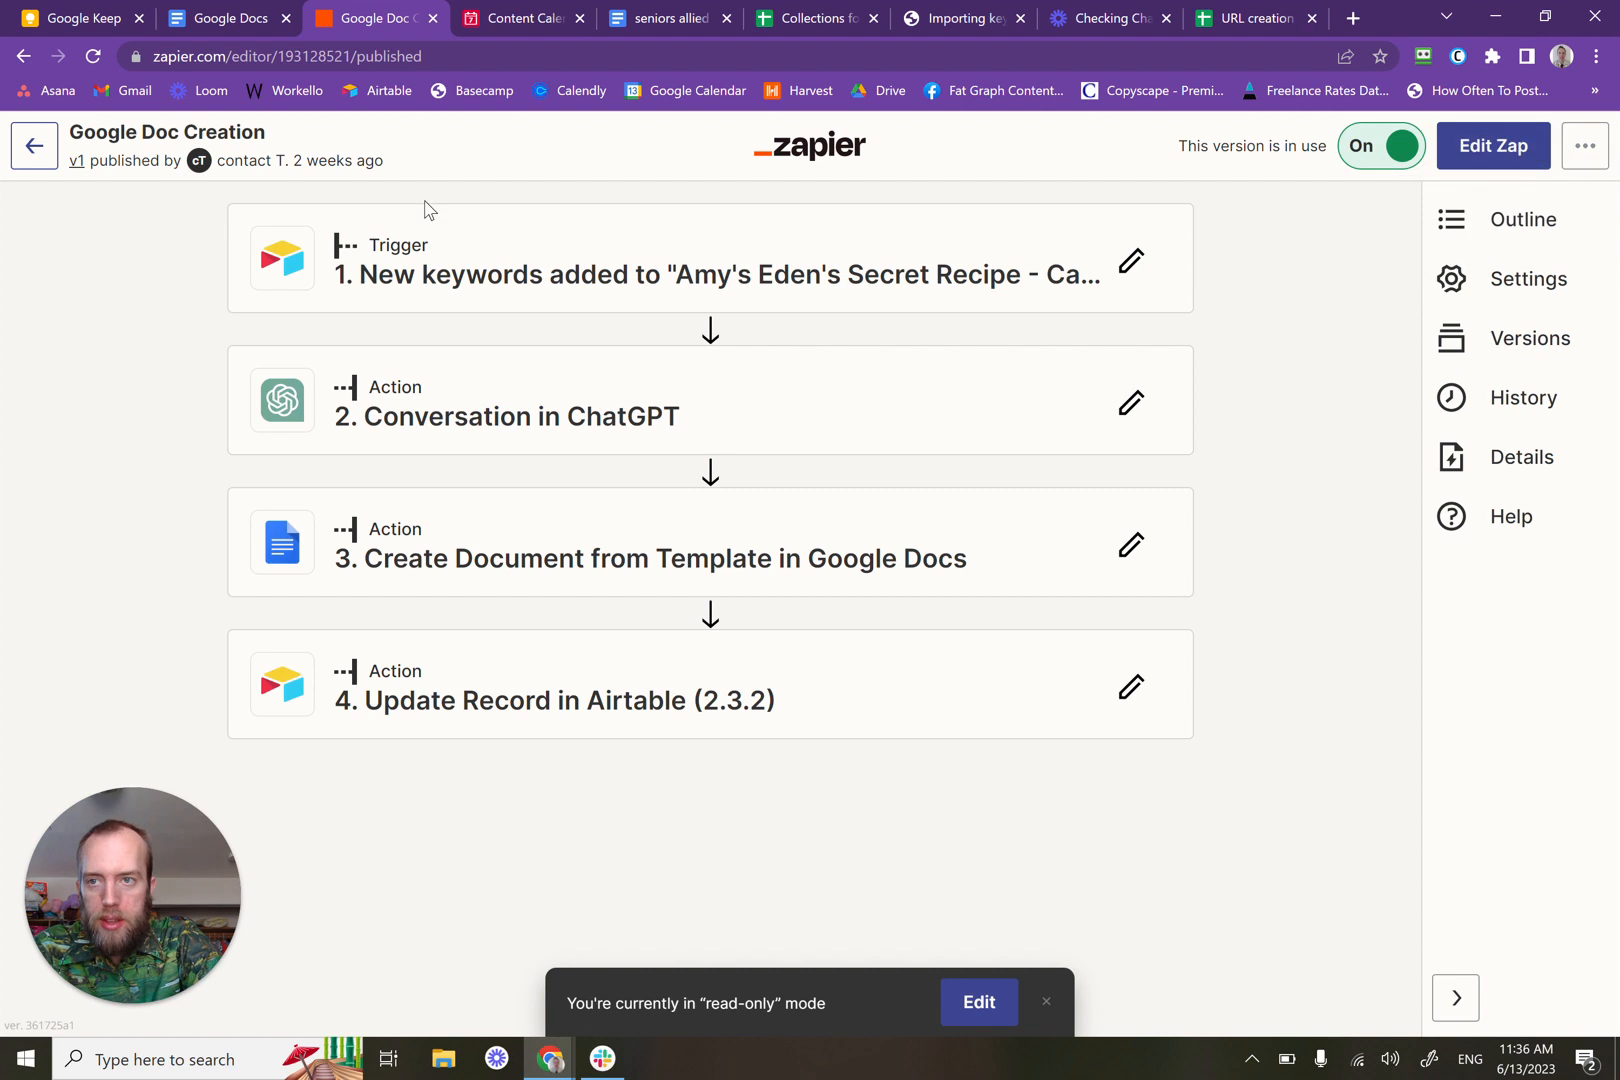
{"action": "left_click", "coordinate": [52, 150]}
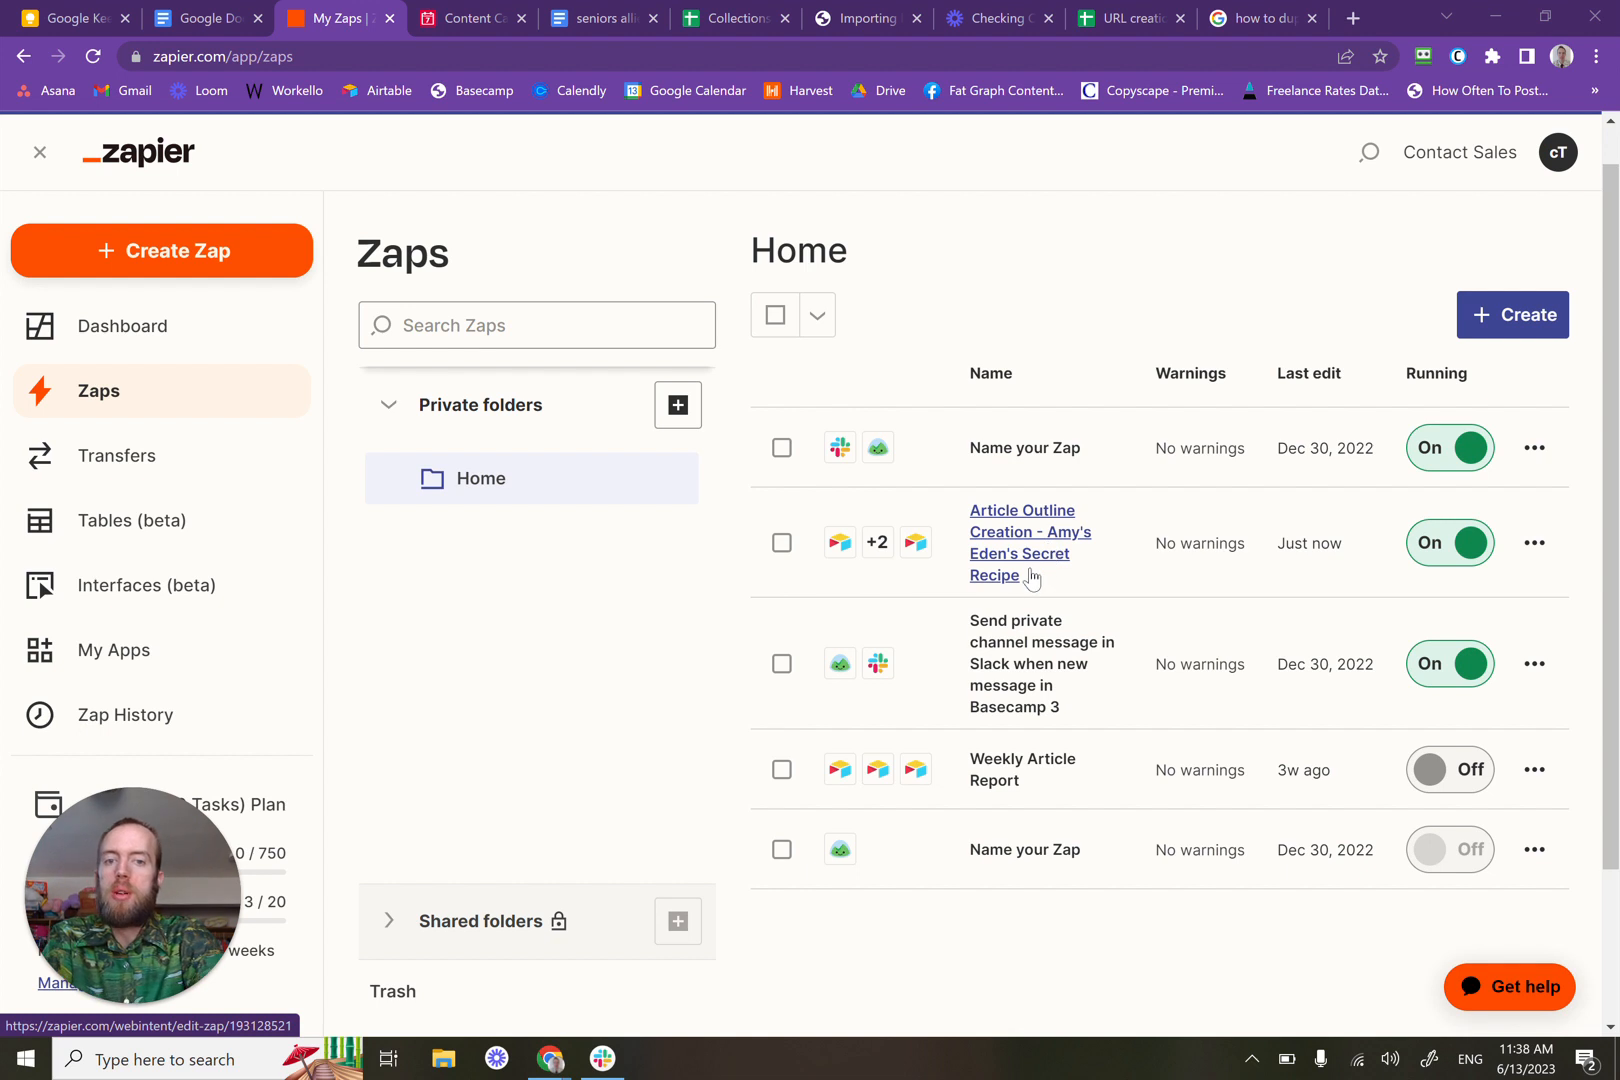
Step: Duplicate the "Article Outline Creation - Amy's Eden's Secret Recipe" Zap
{"action": "left_click", "coordinate": [1534, 544]}
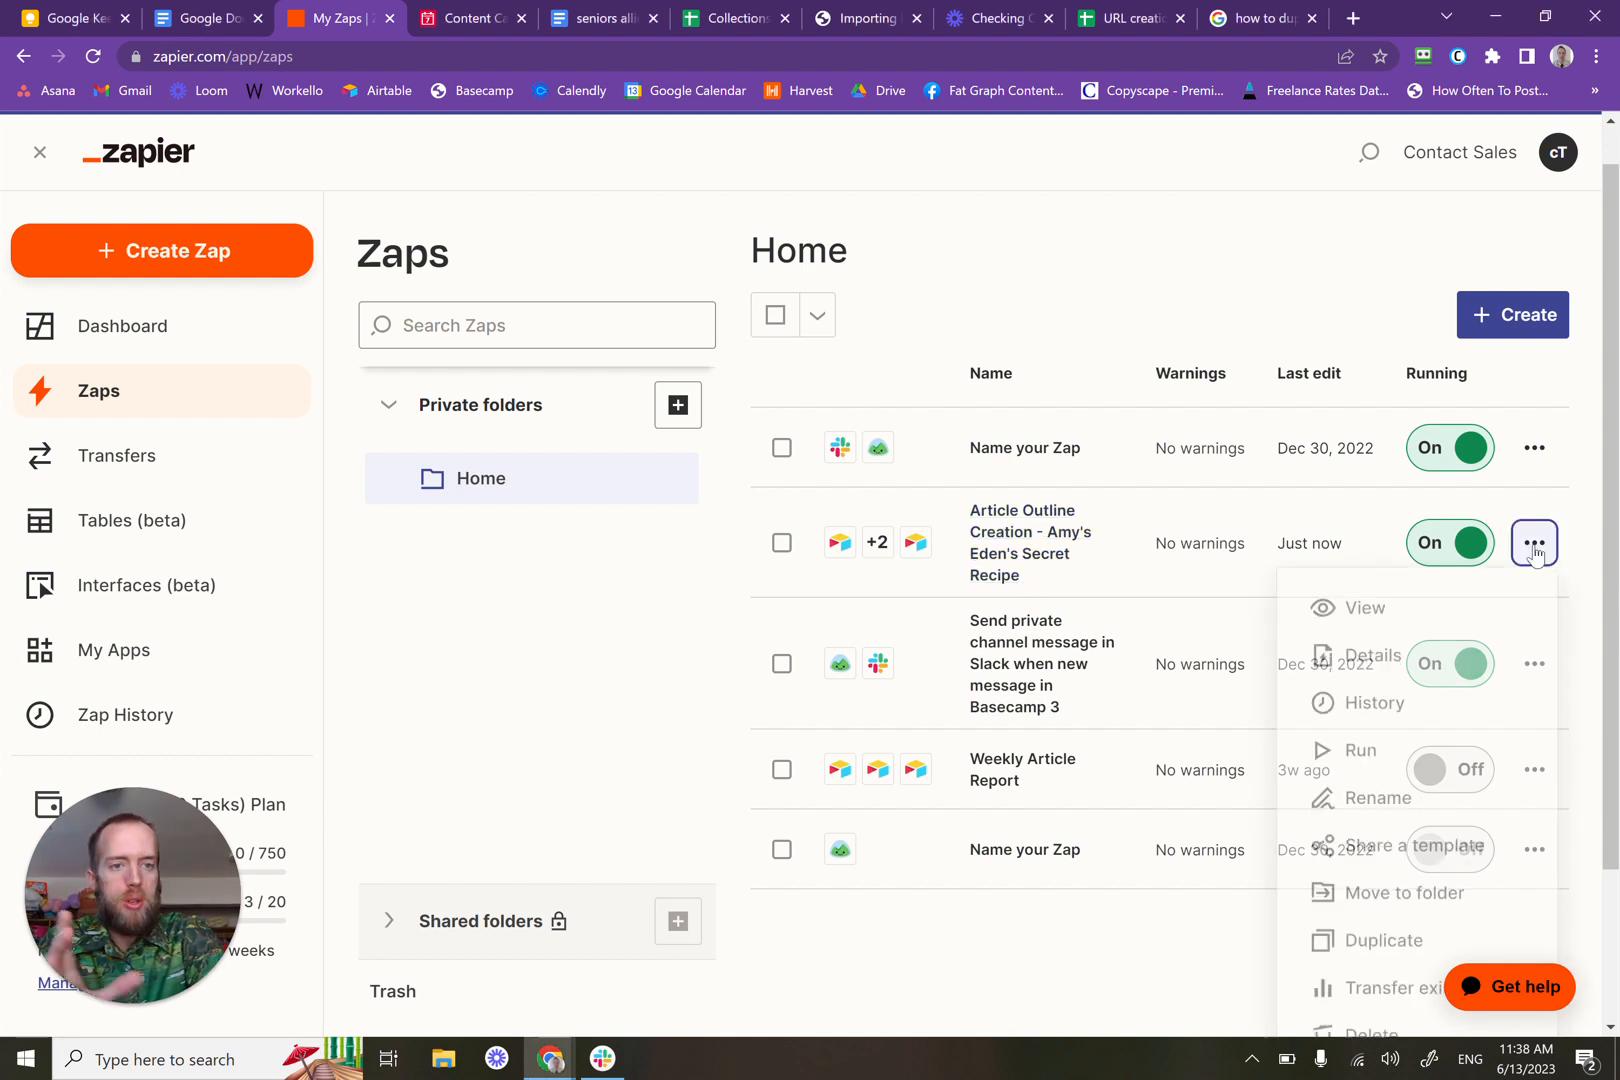
{"action": "scroll", "coordinate": [1453, 667], "scroll_direction": "down", "scroll_amount": 1}
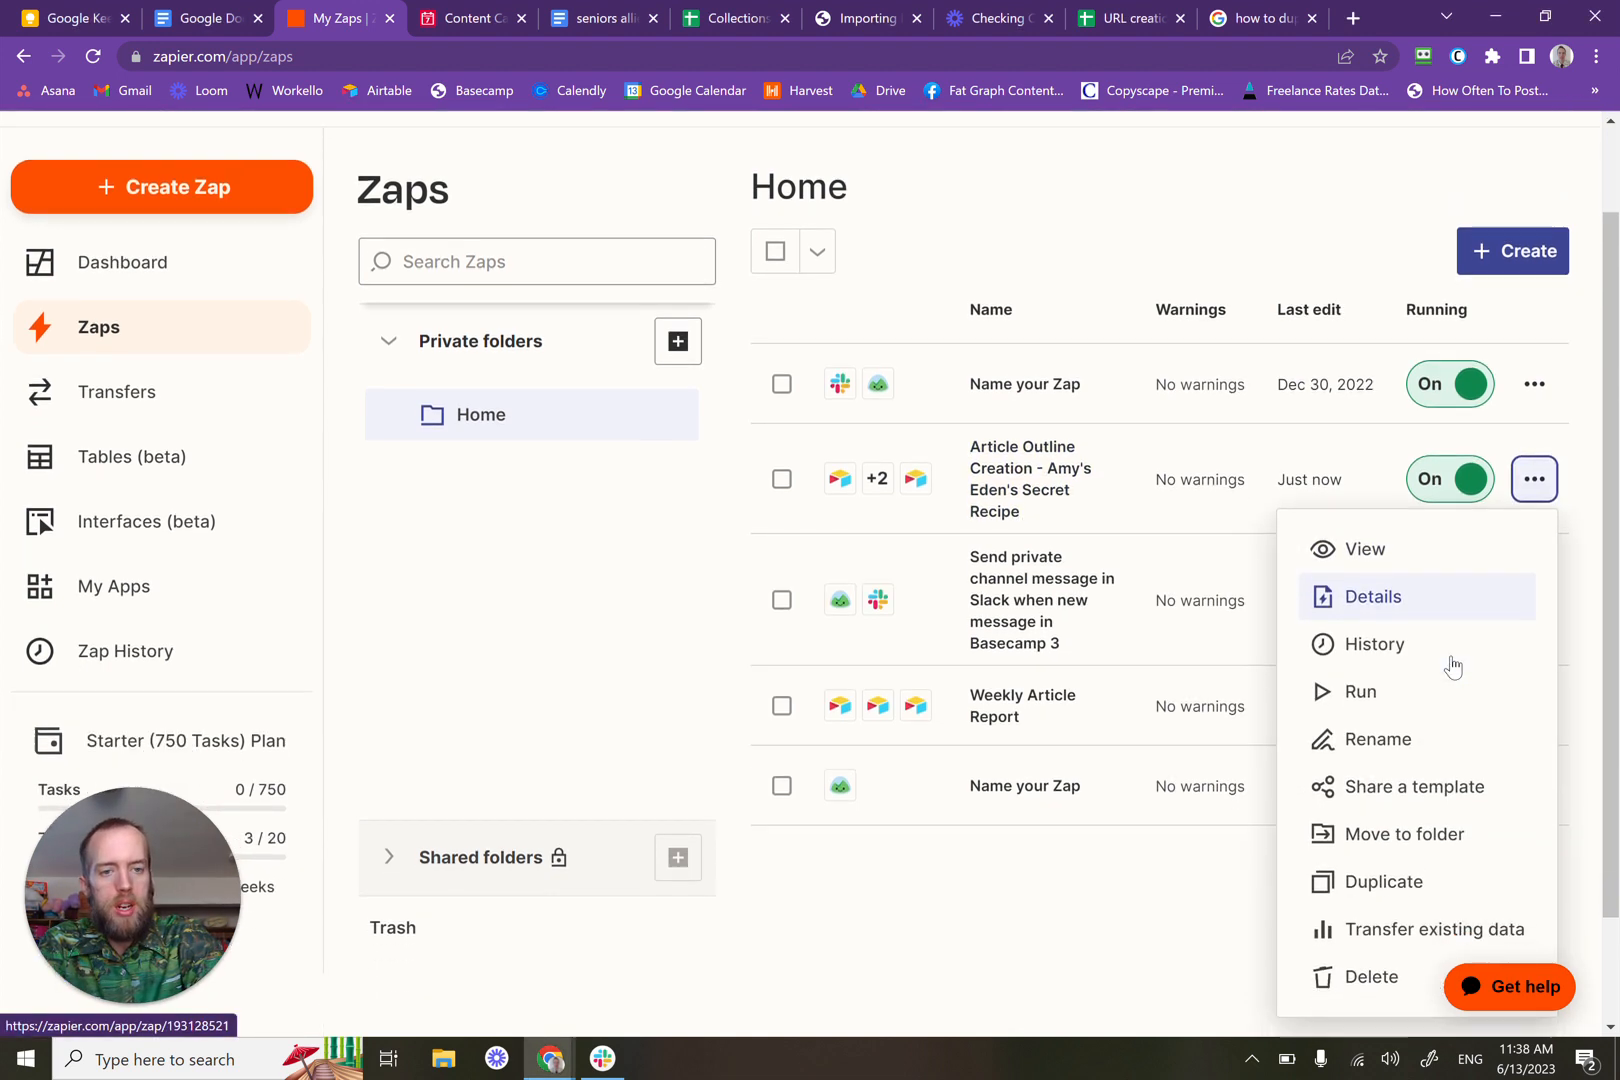
{"action": "scroll", "coordinate": [1453, 667], "scroll_direction": "down", "scroll_amount": 1}
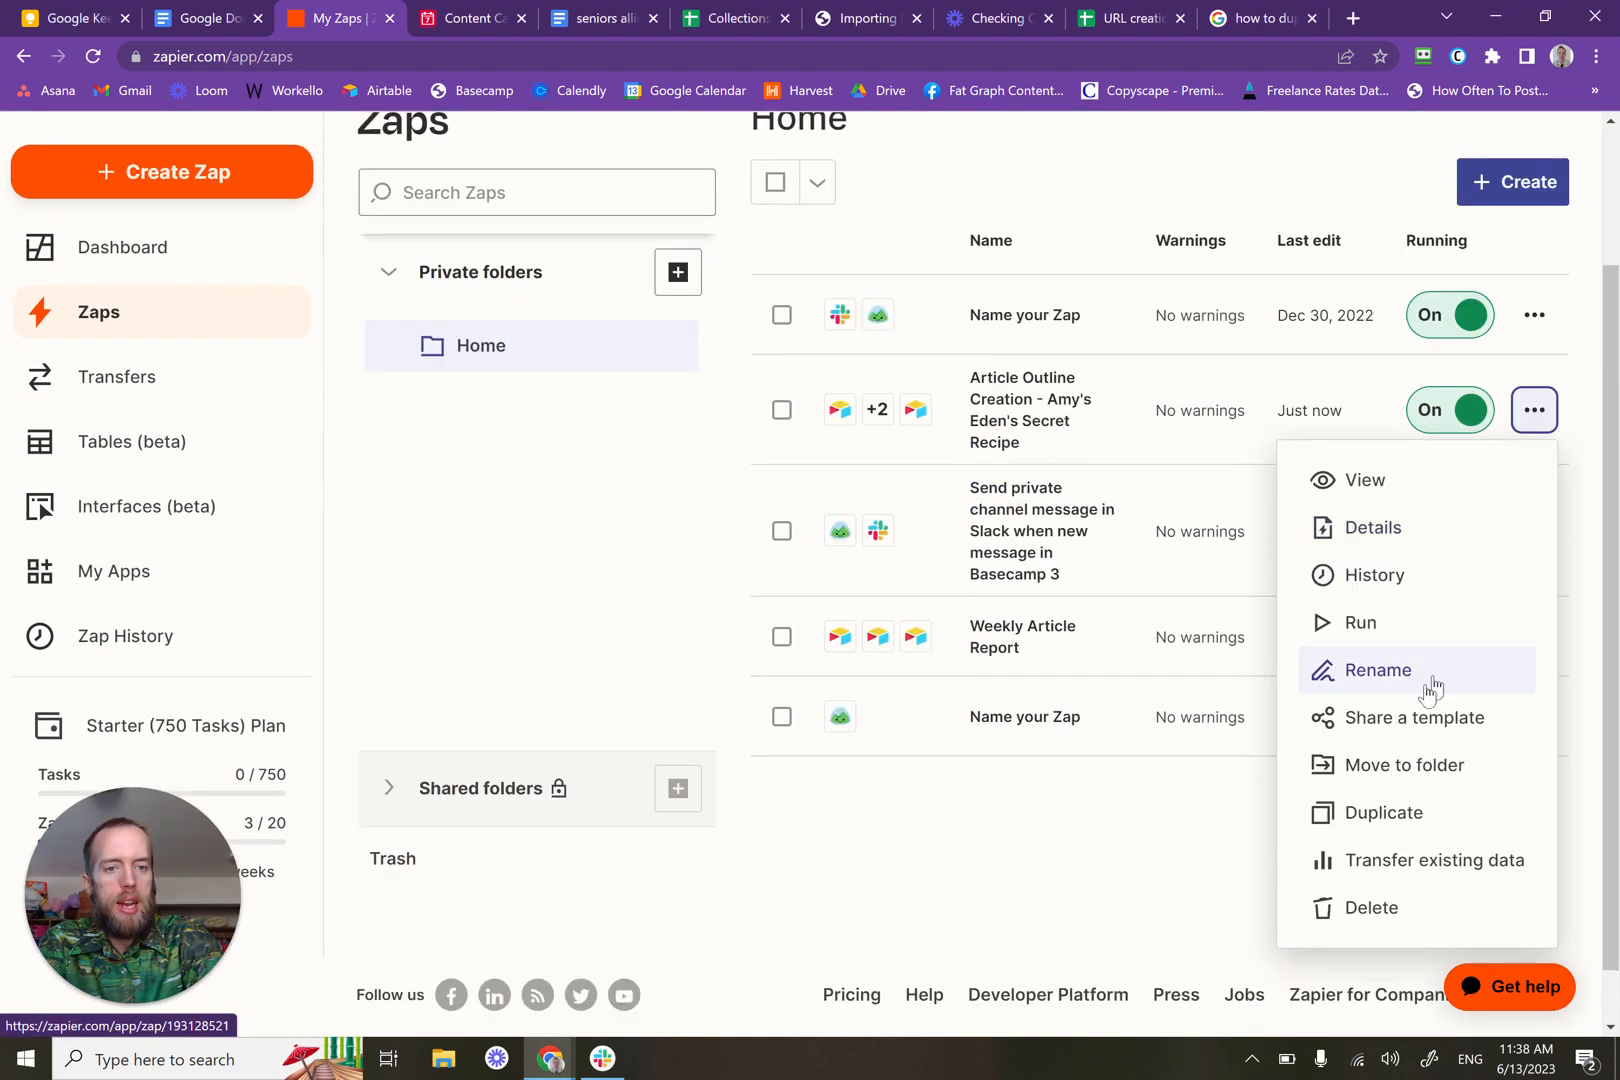
{"action": "left_click", "coordinate": [1382, 812]}
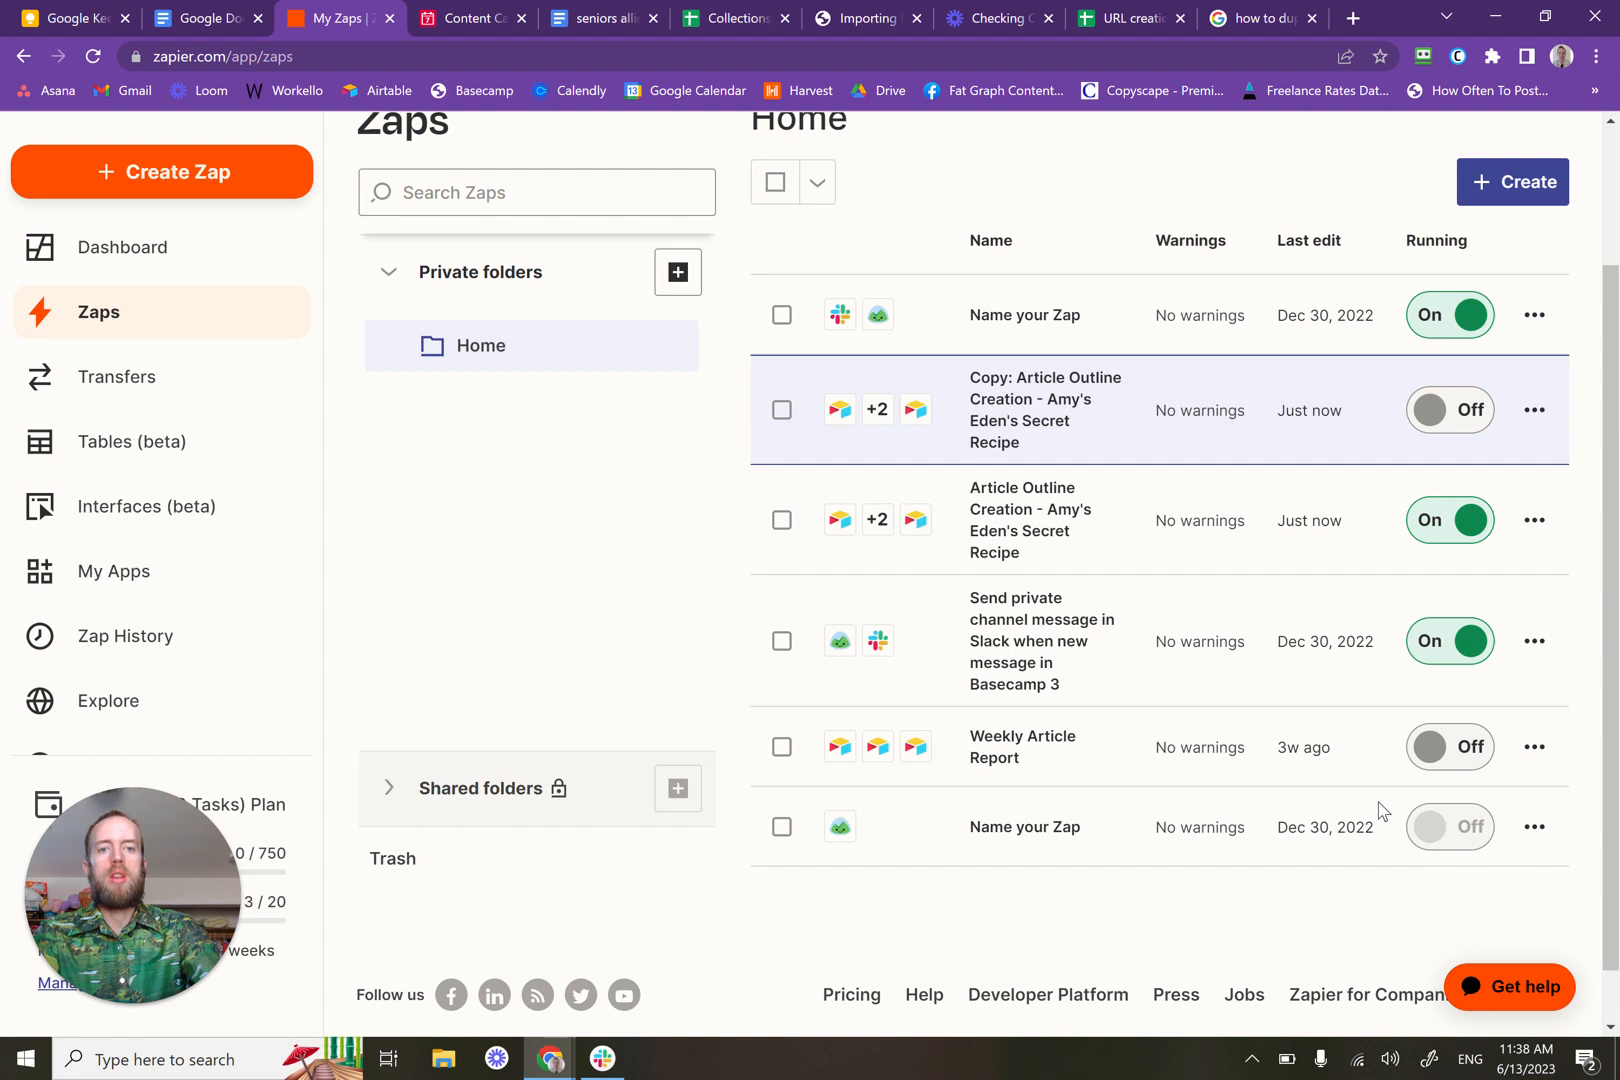
Step: Rename the duplicated Zap as "Copy: Article Outline Creation - Senior Scams"
{"action": "left_click", "coordinate": [1545, 422]}
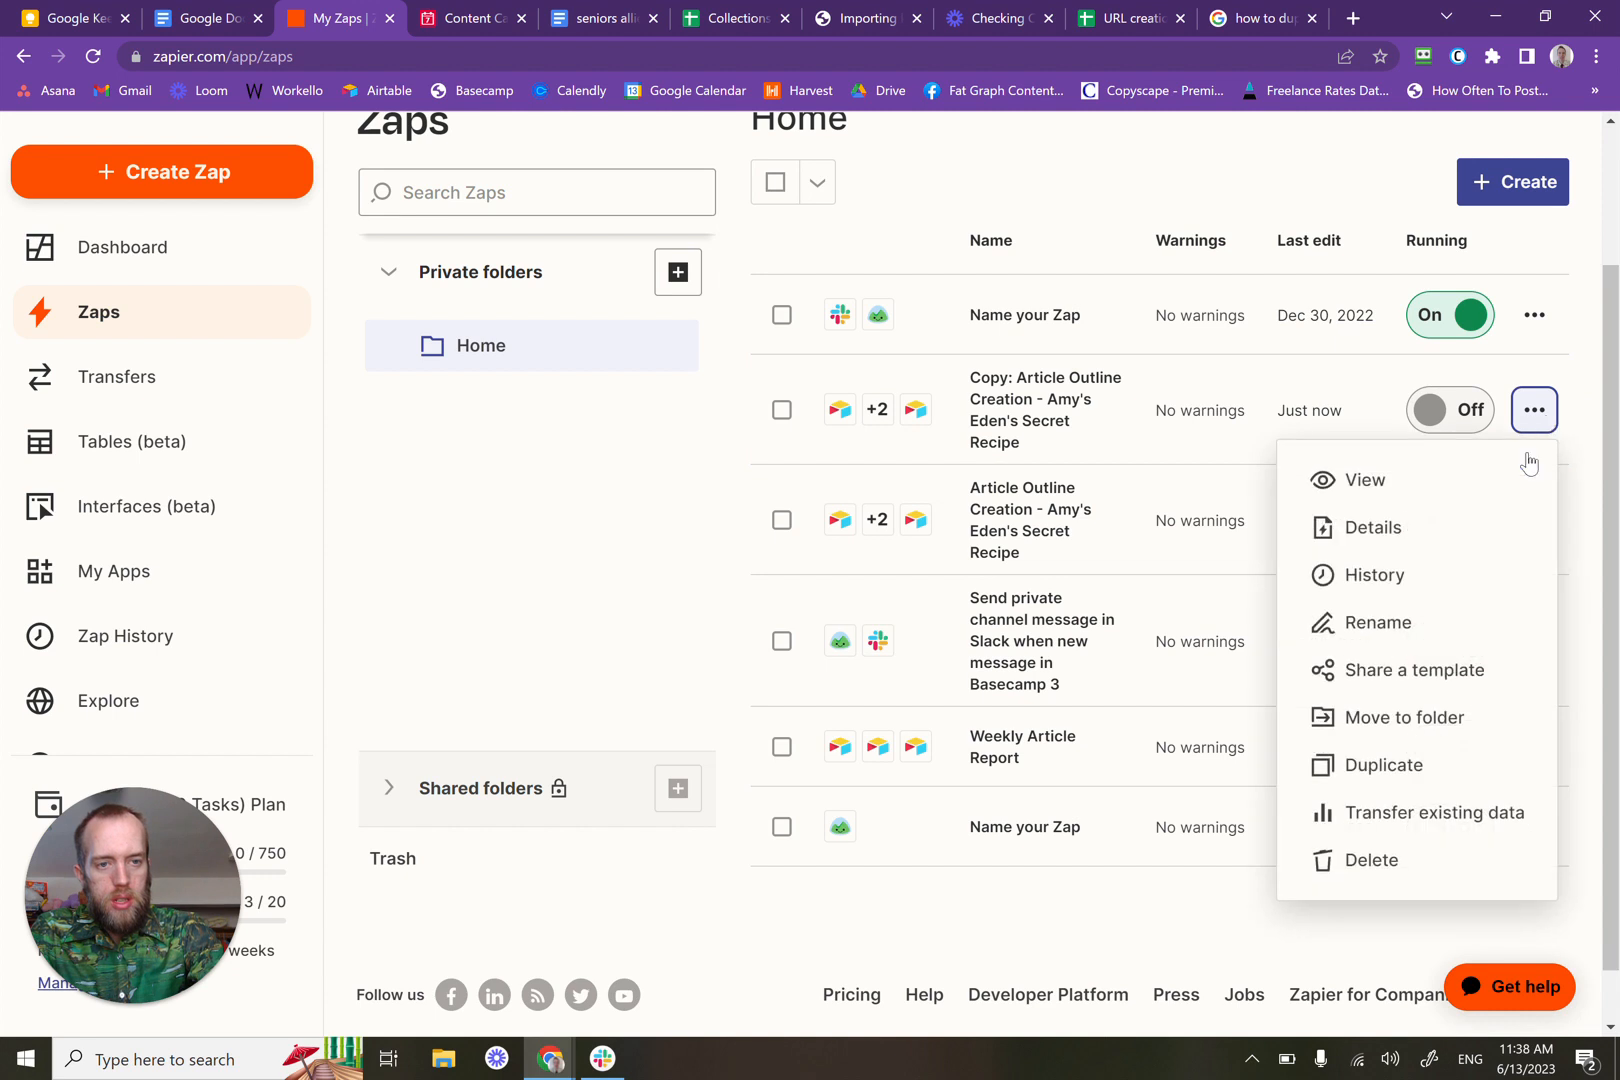
{"action": "left_click", "coordinate": [1446, 621]}
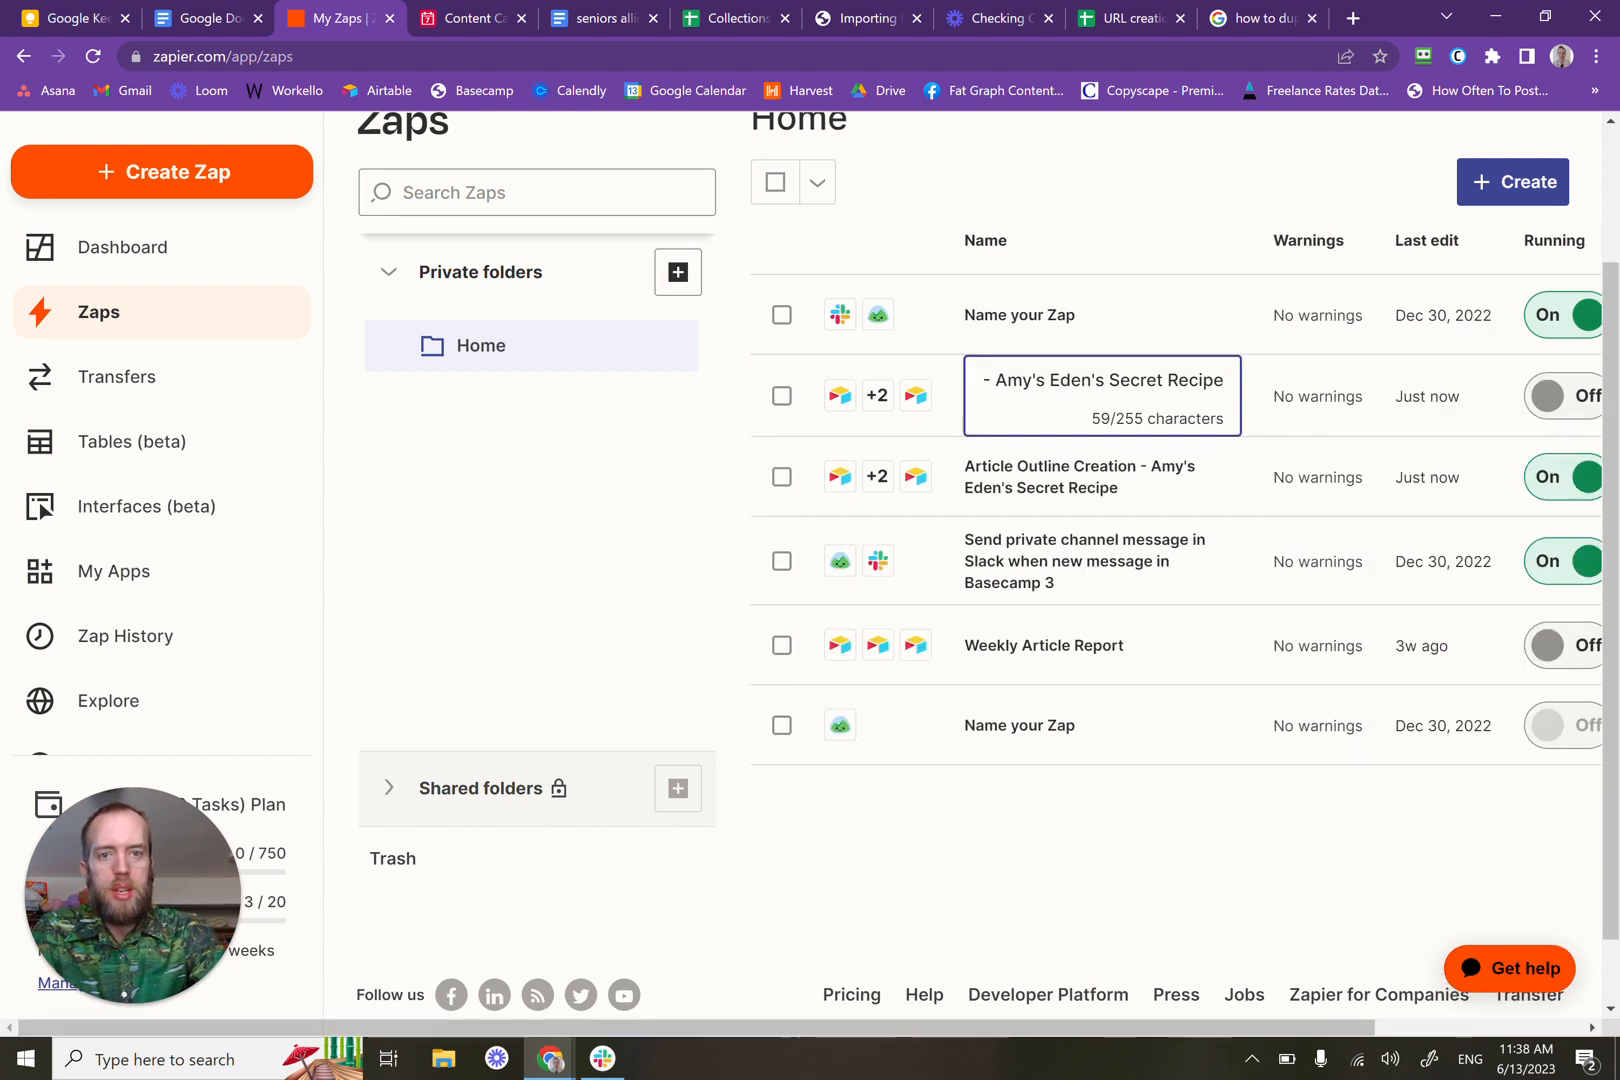
{"action": "key", "text": "ctrl+shift+Left"}
{"action": "key", "text": "ctrl+shift+Left"}
{"action": "key", "text": "ctrl+shift+Left"}
{"action": "key", "text": "ctrl+shift+Left"}
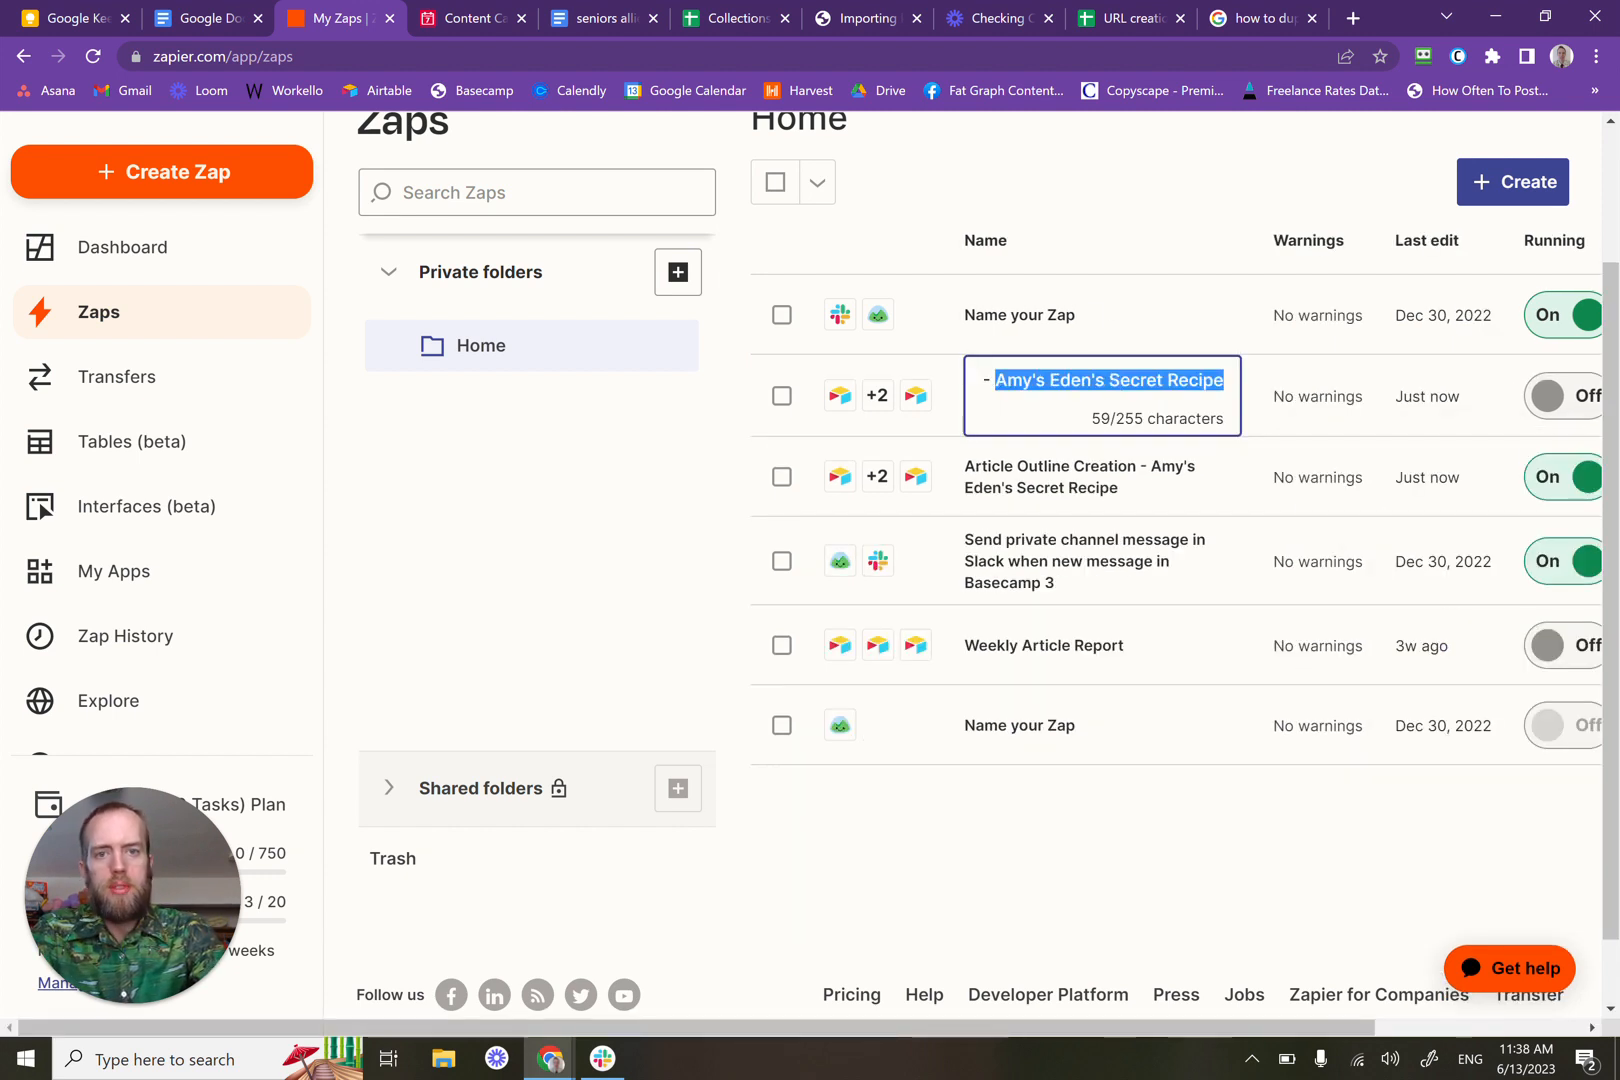
{"action": "type", "text": "S"}
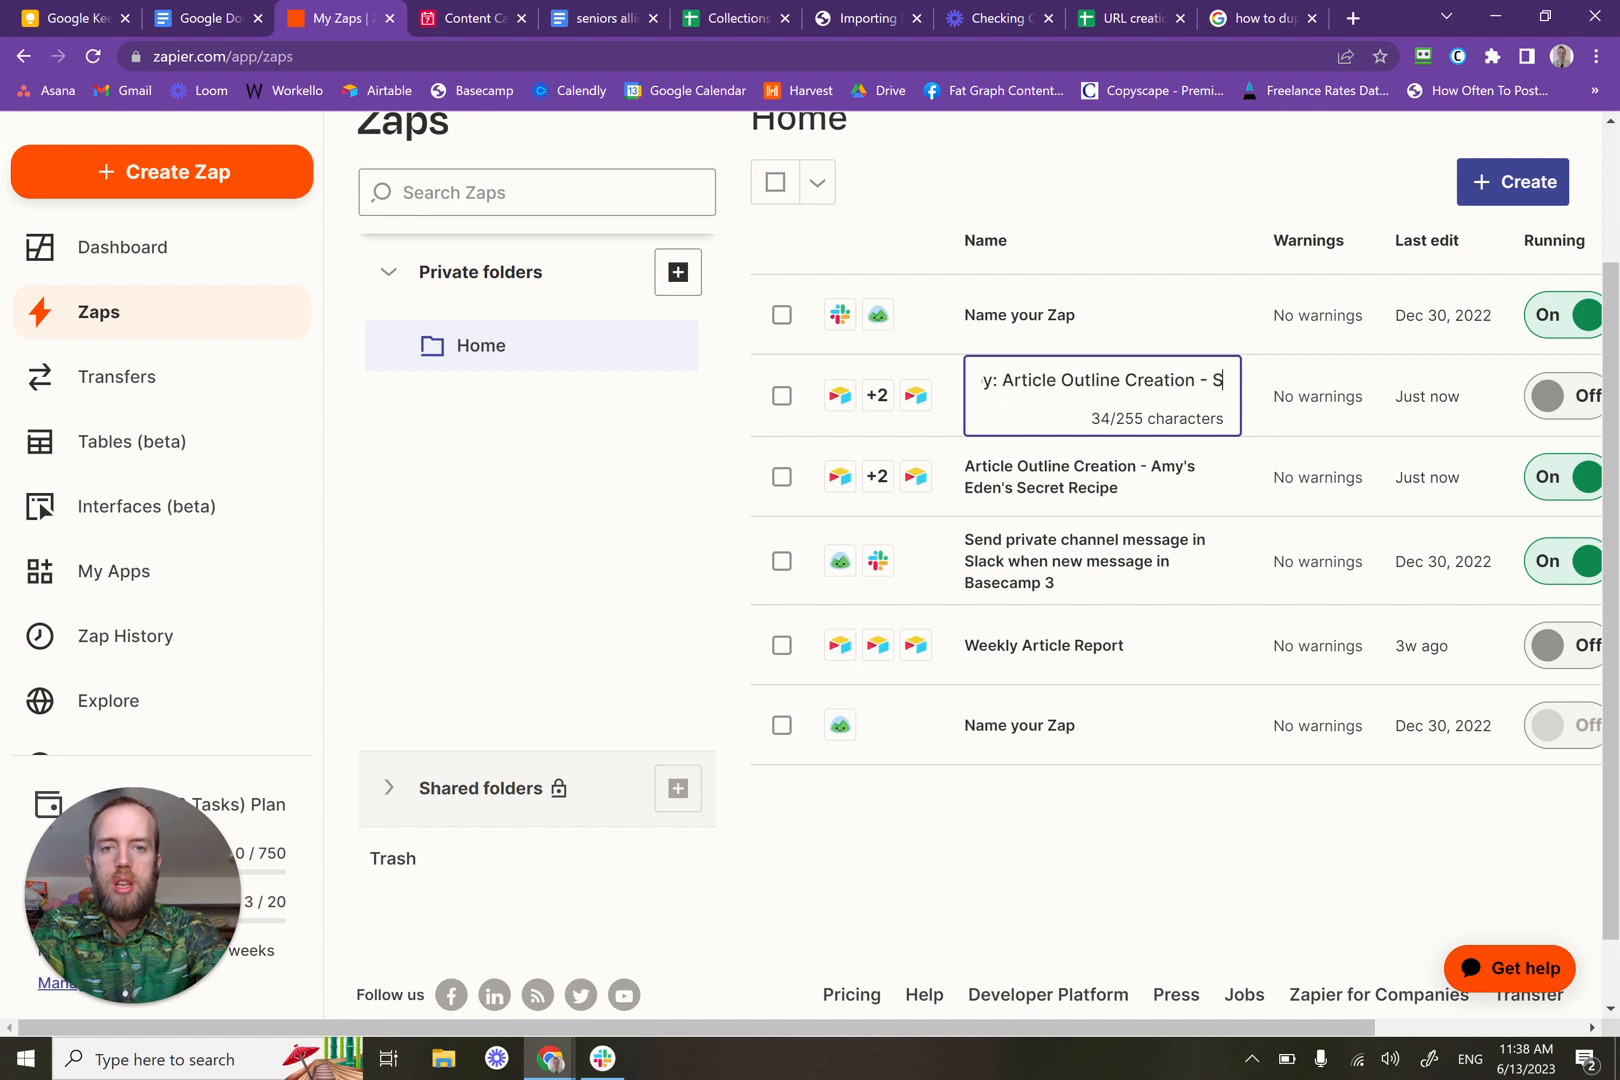
{"action": "type", "text": "enior Scams"}
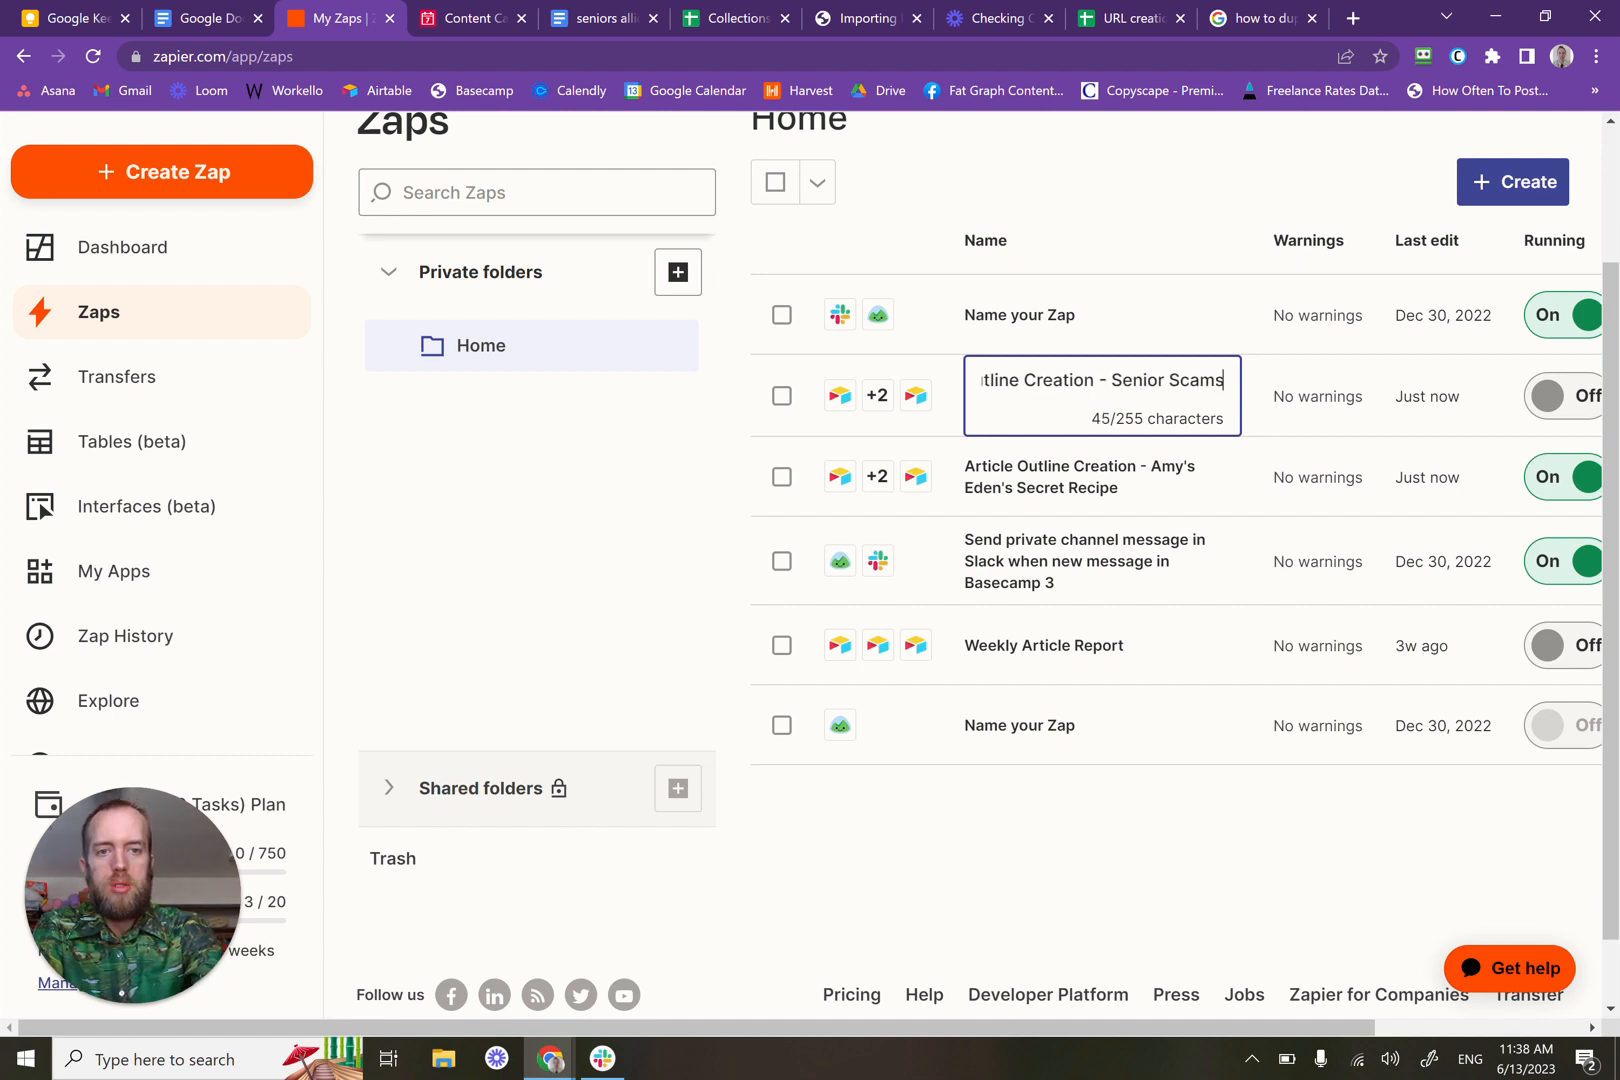
{"action": "key", "text": "Return"}
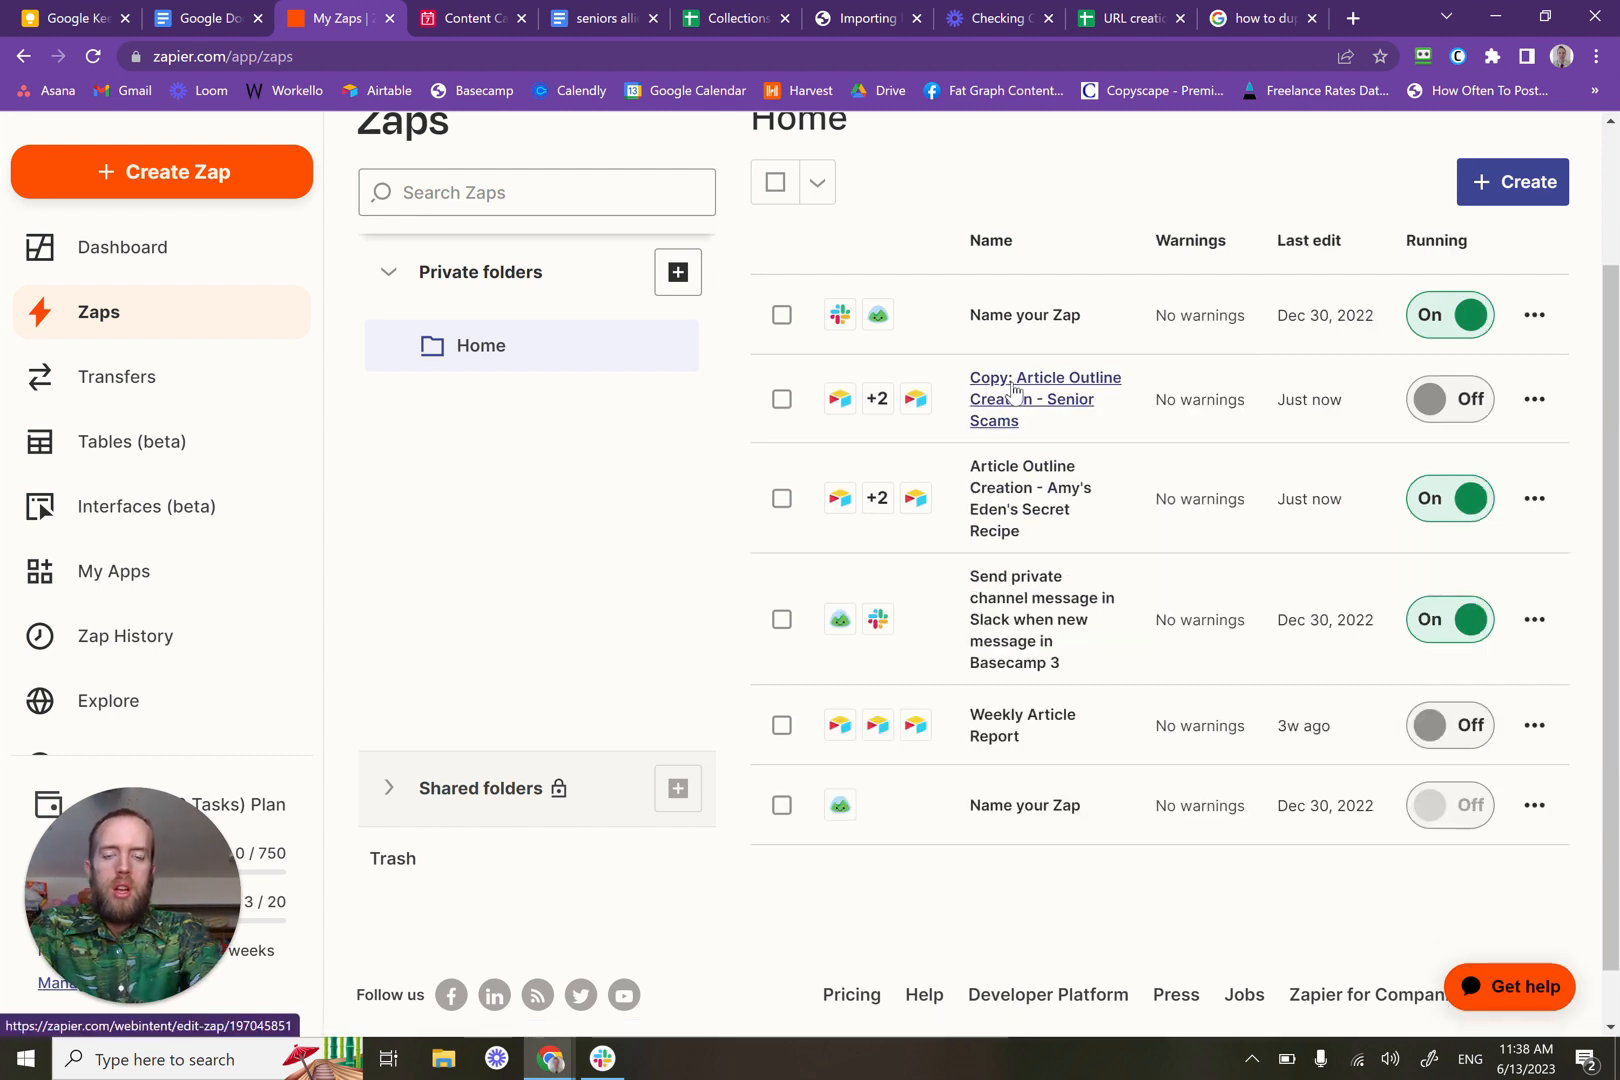
Step: Open the "Copy: Article Outline Creation - Senior Scams" Zap and review its Airtable trigger's app, event and account settings
{"action": "left_click", "coordinate": [1015, 390]}
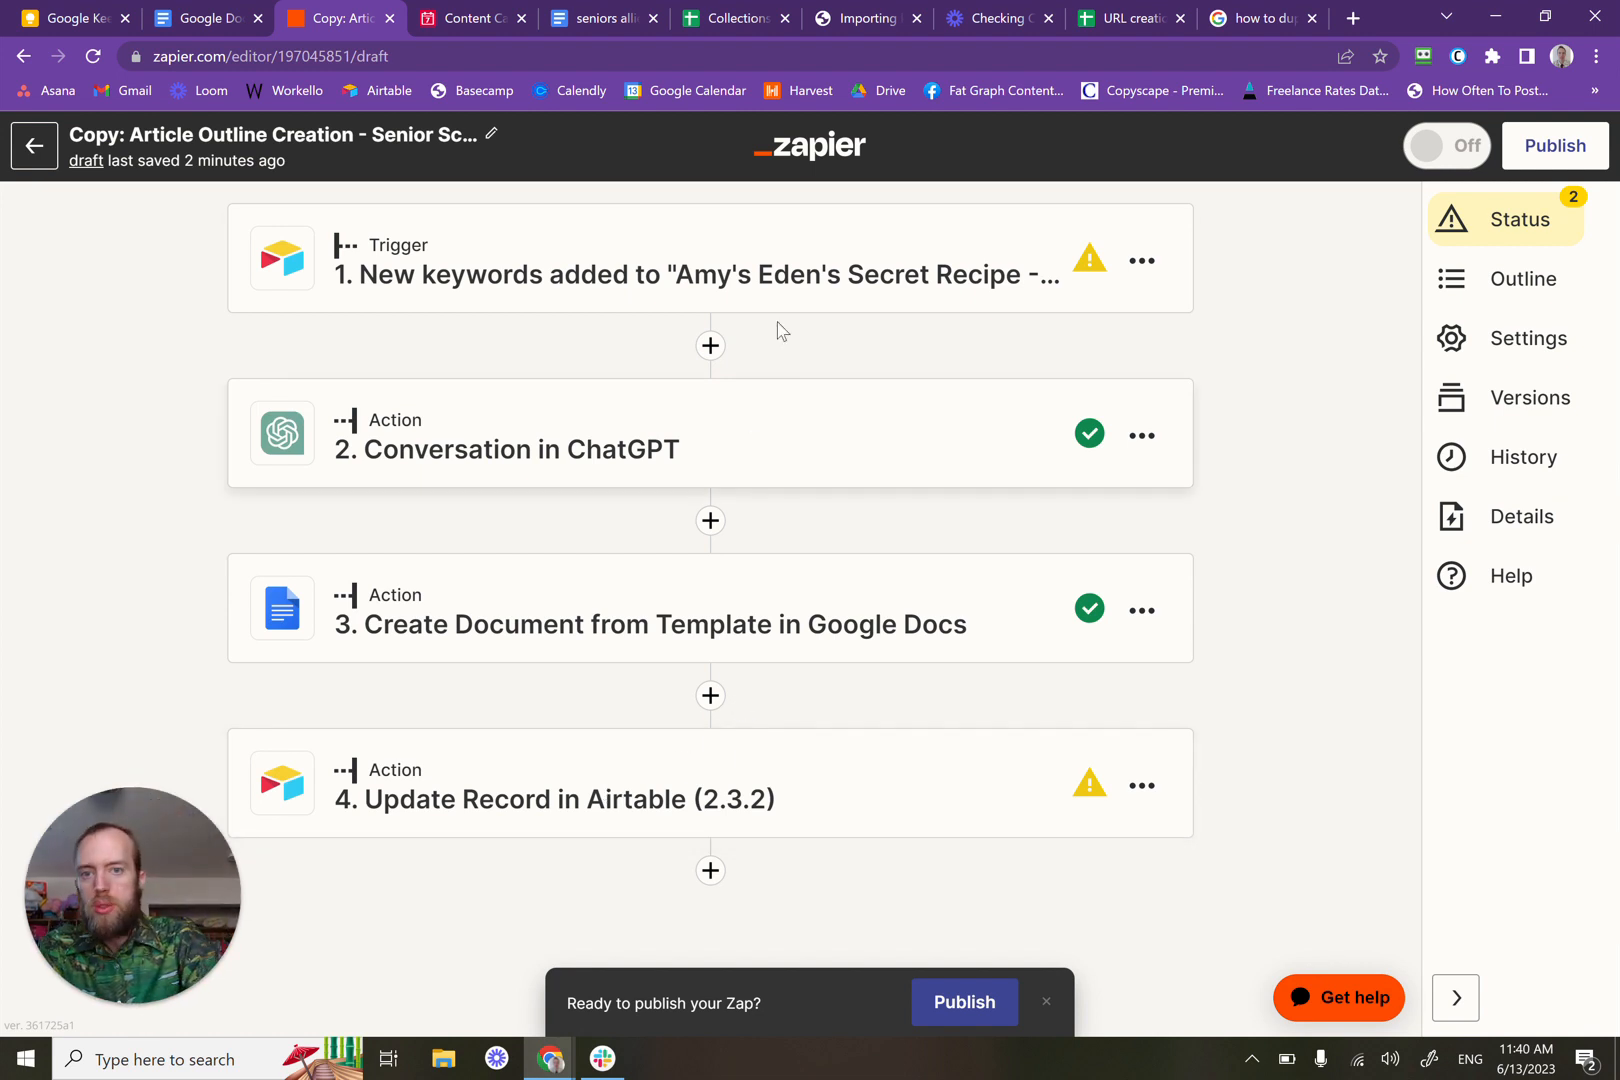
{"action": "left_click", "coordinate": [830, 257]}
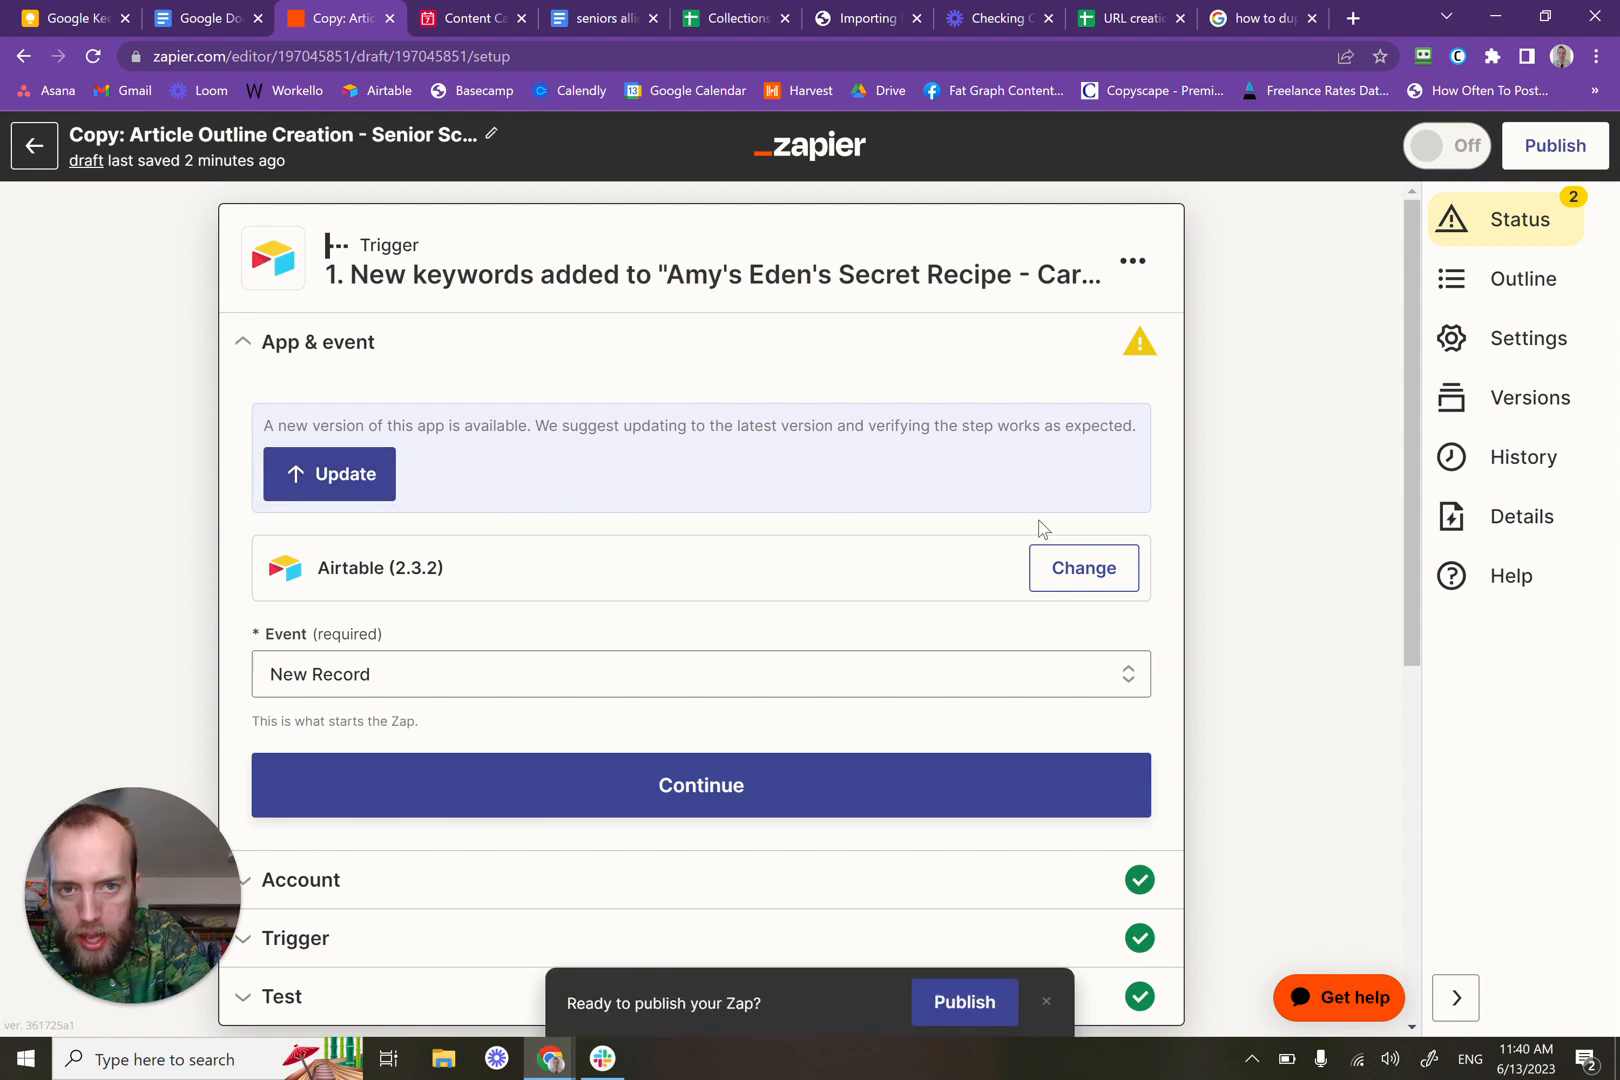
{"action": "scroll", "coordinate": [857, 605], "scroll_direction": "down", "scroll_amount": 1}
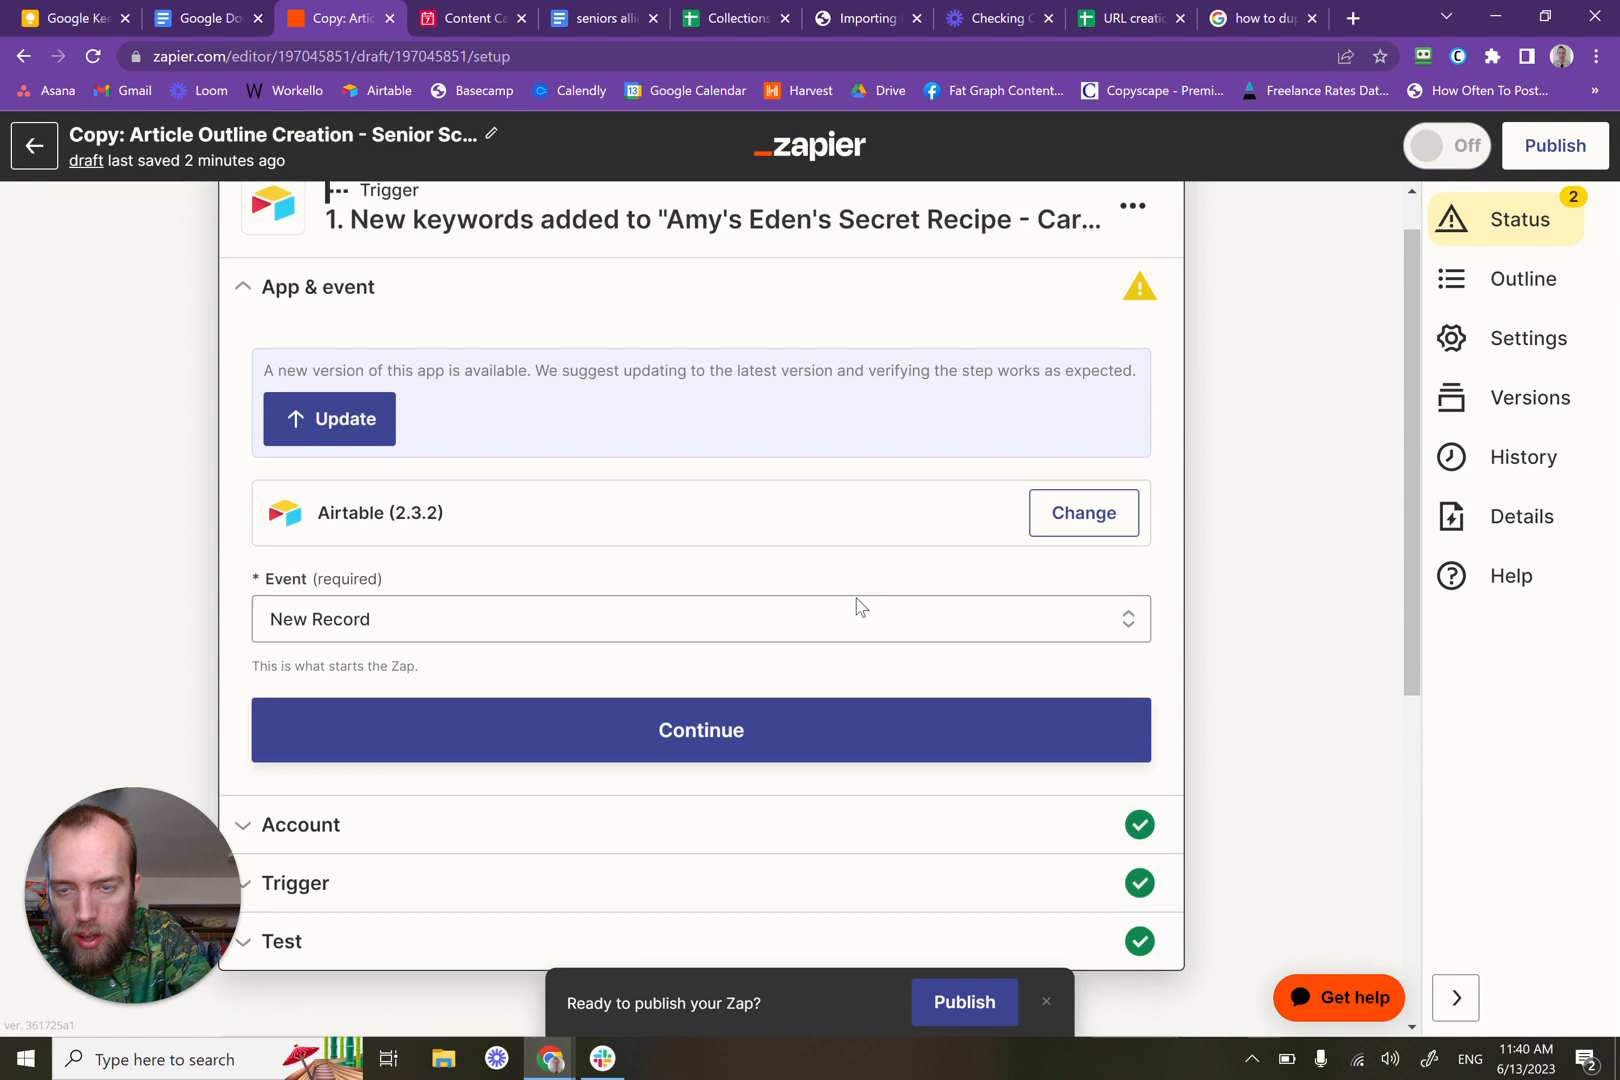
{"action": "scroll", "coordinate": [857, 603], "scroll_direction": "down", "scroll_amount": 1}
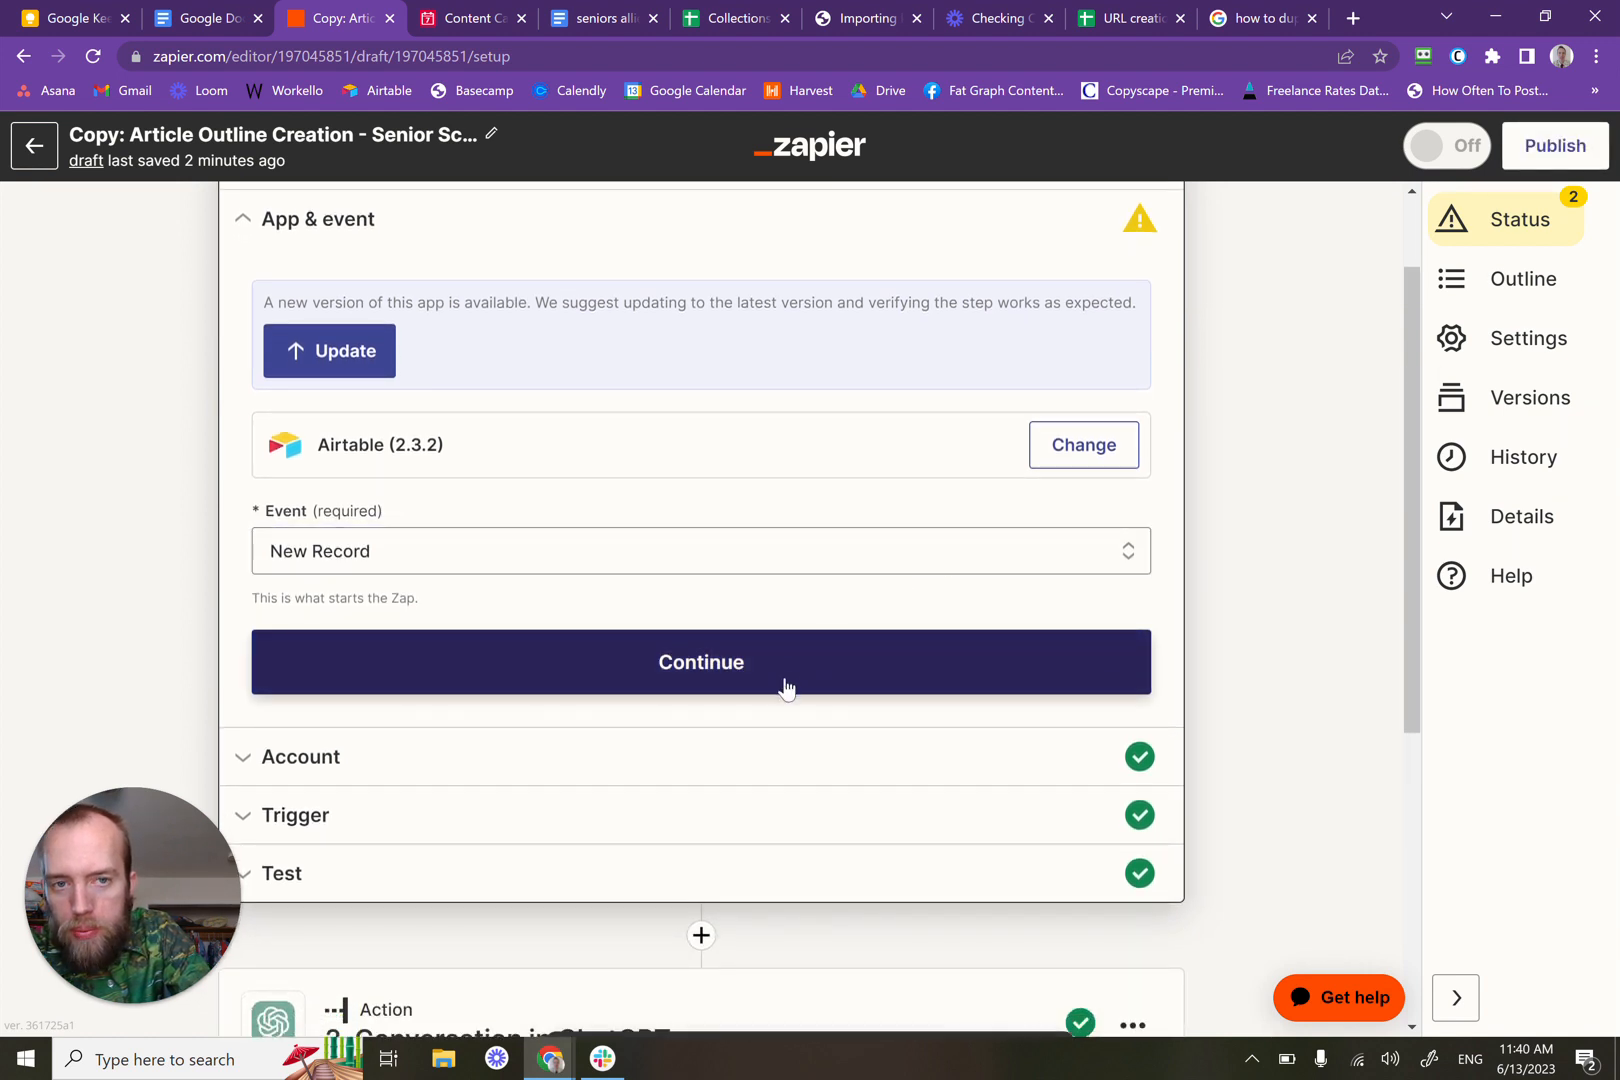
{"action": "scroll", "coordinate": [810, 630], "scroll_direction": "down", "scroll_amount": 1}
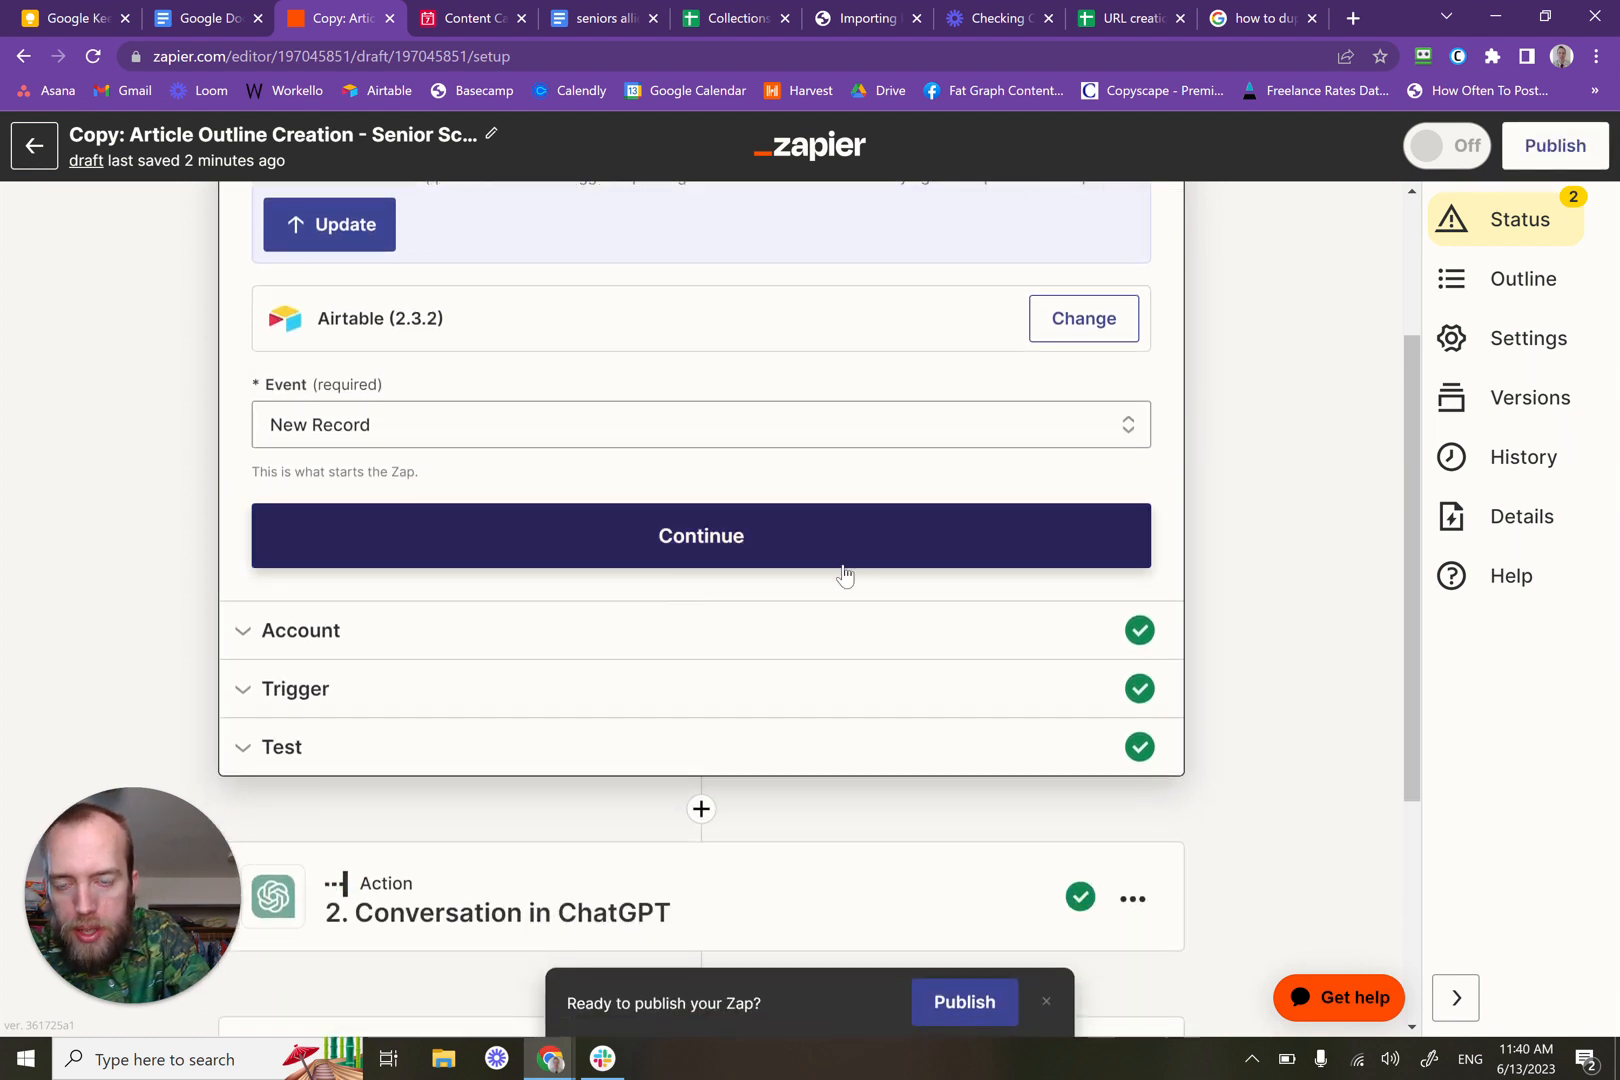
{"action": "left_click", "coordinate": [540, 641]}
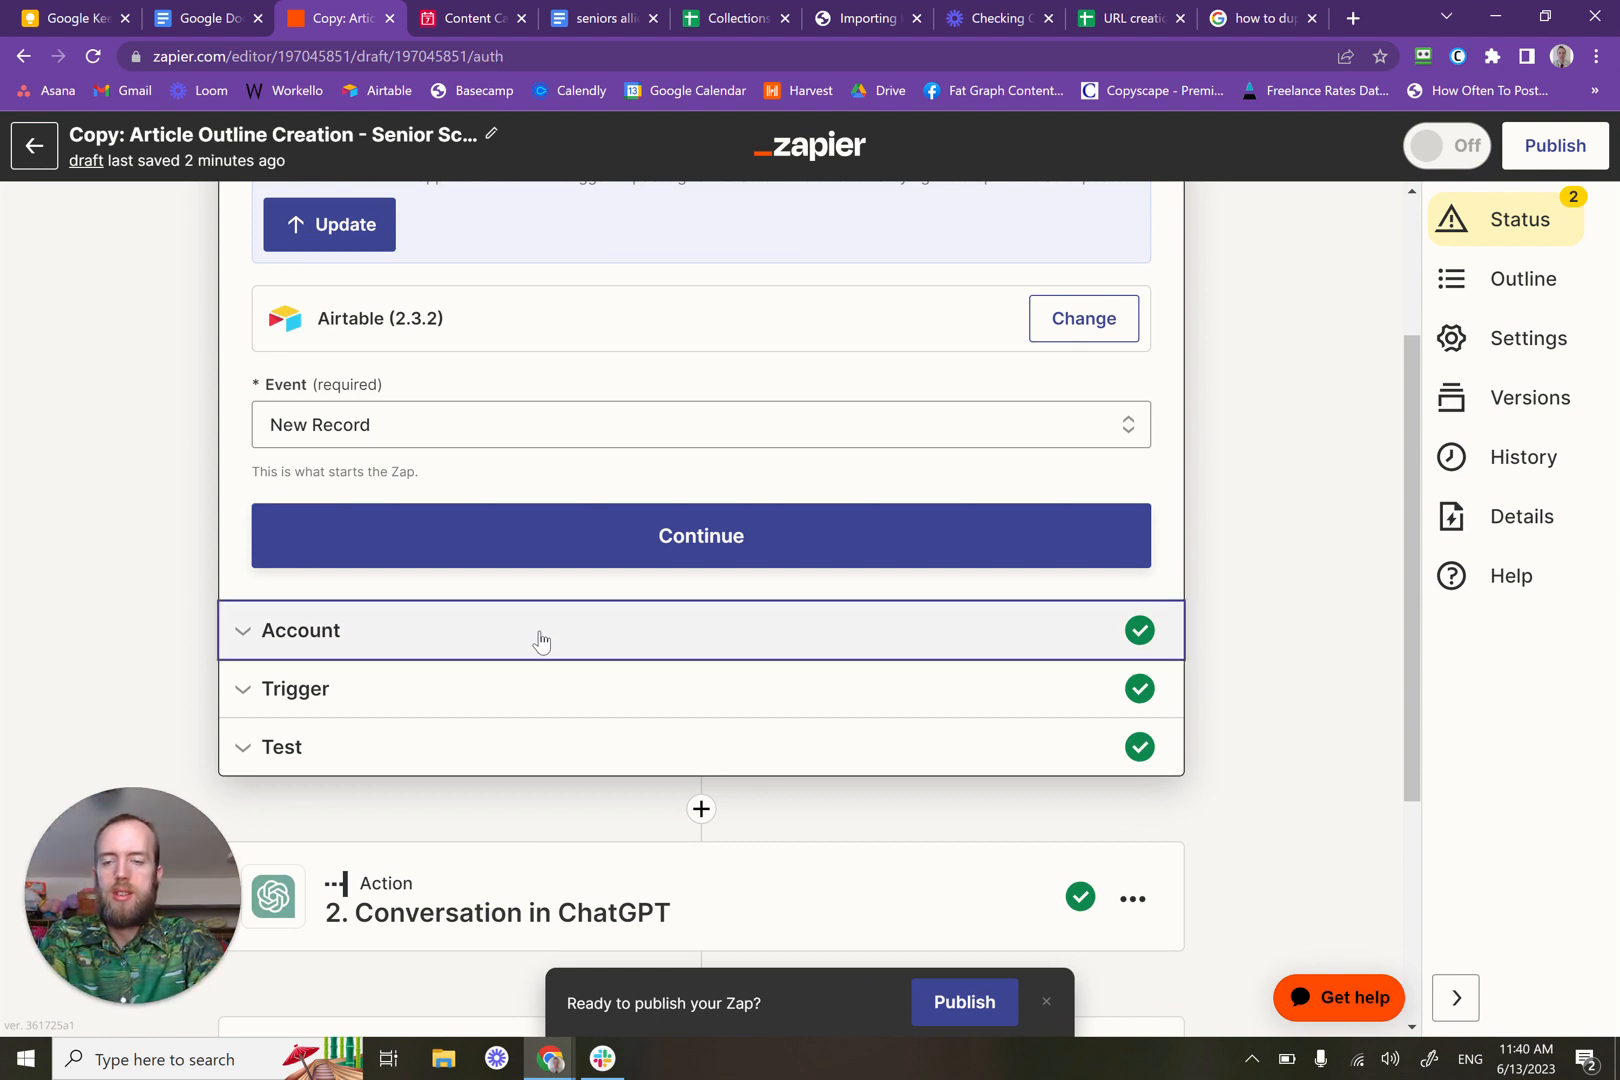
{"action": "scroll", "coordinate": [590, 510], "scroll_direction": "up", "scroll_amount": 2}
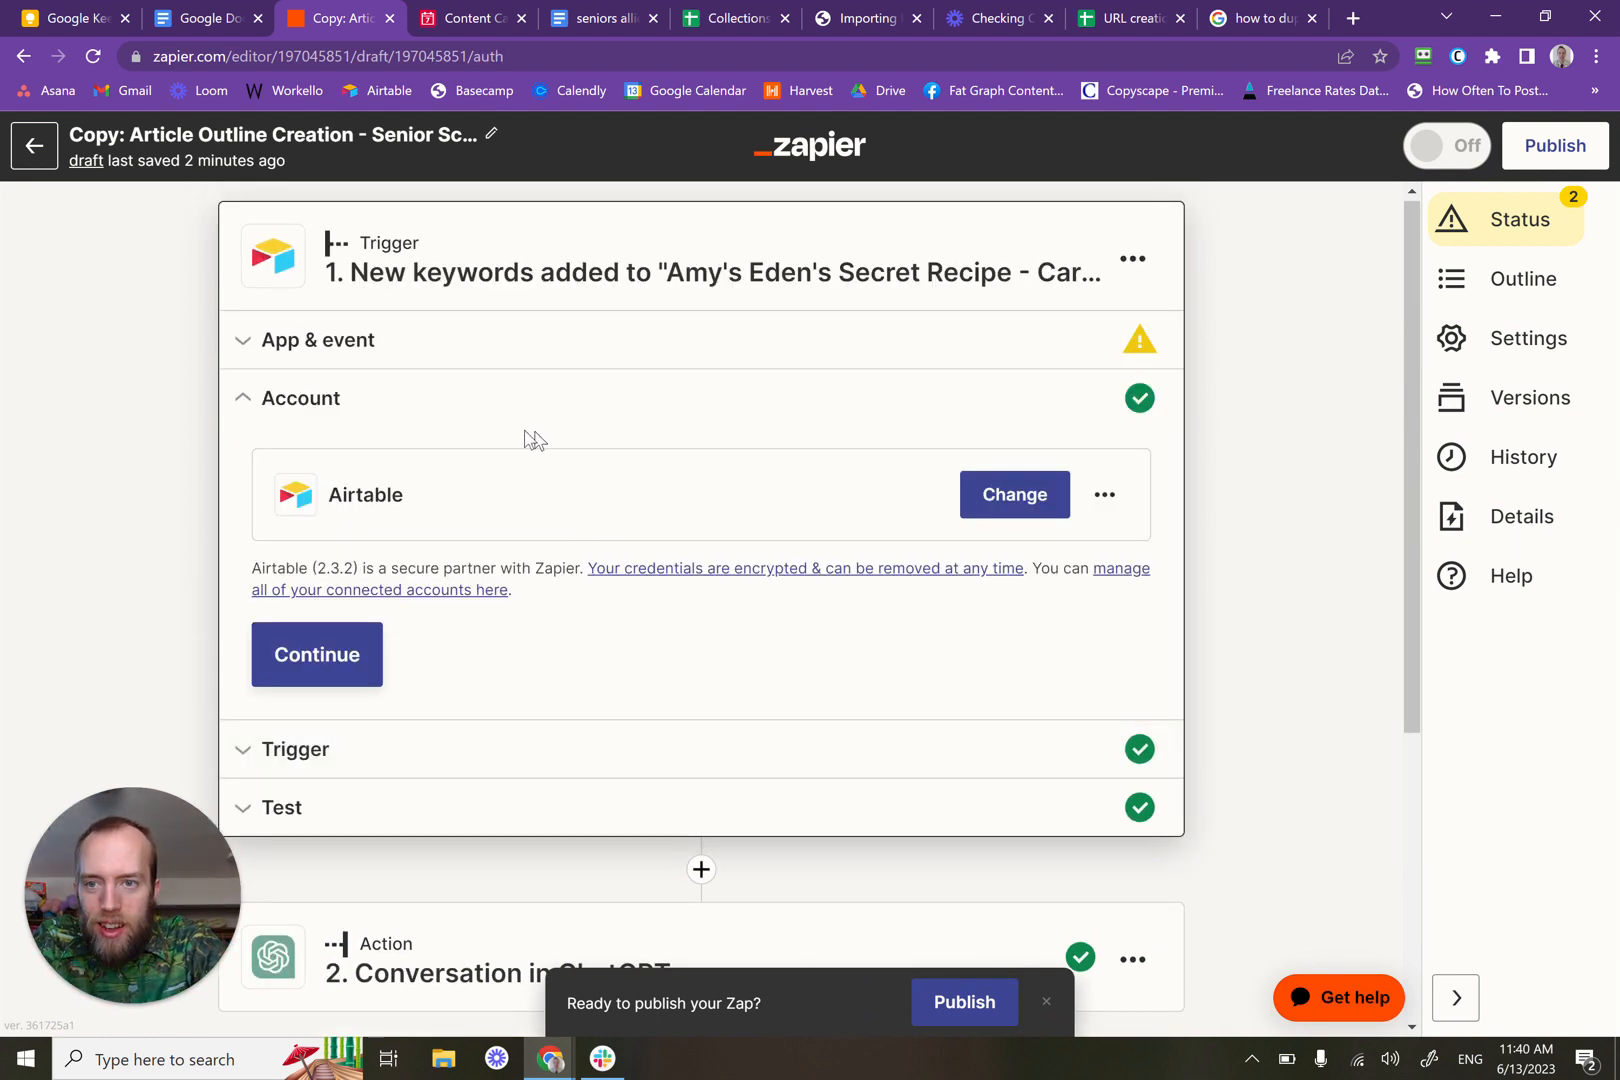
Step: Limit the Airtable trigger to the Senior Scams view and continue through its test to the ChatGPT step
{"action": "left_click", "coordinate": [438, 772]}
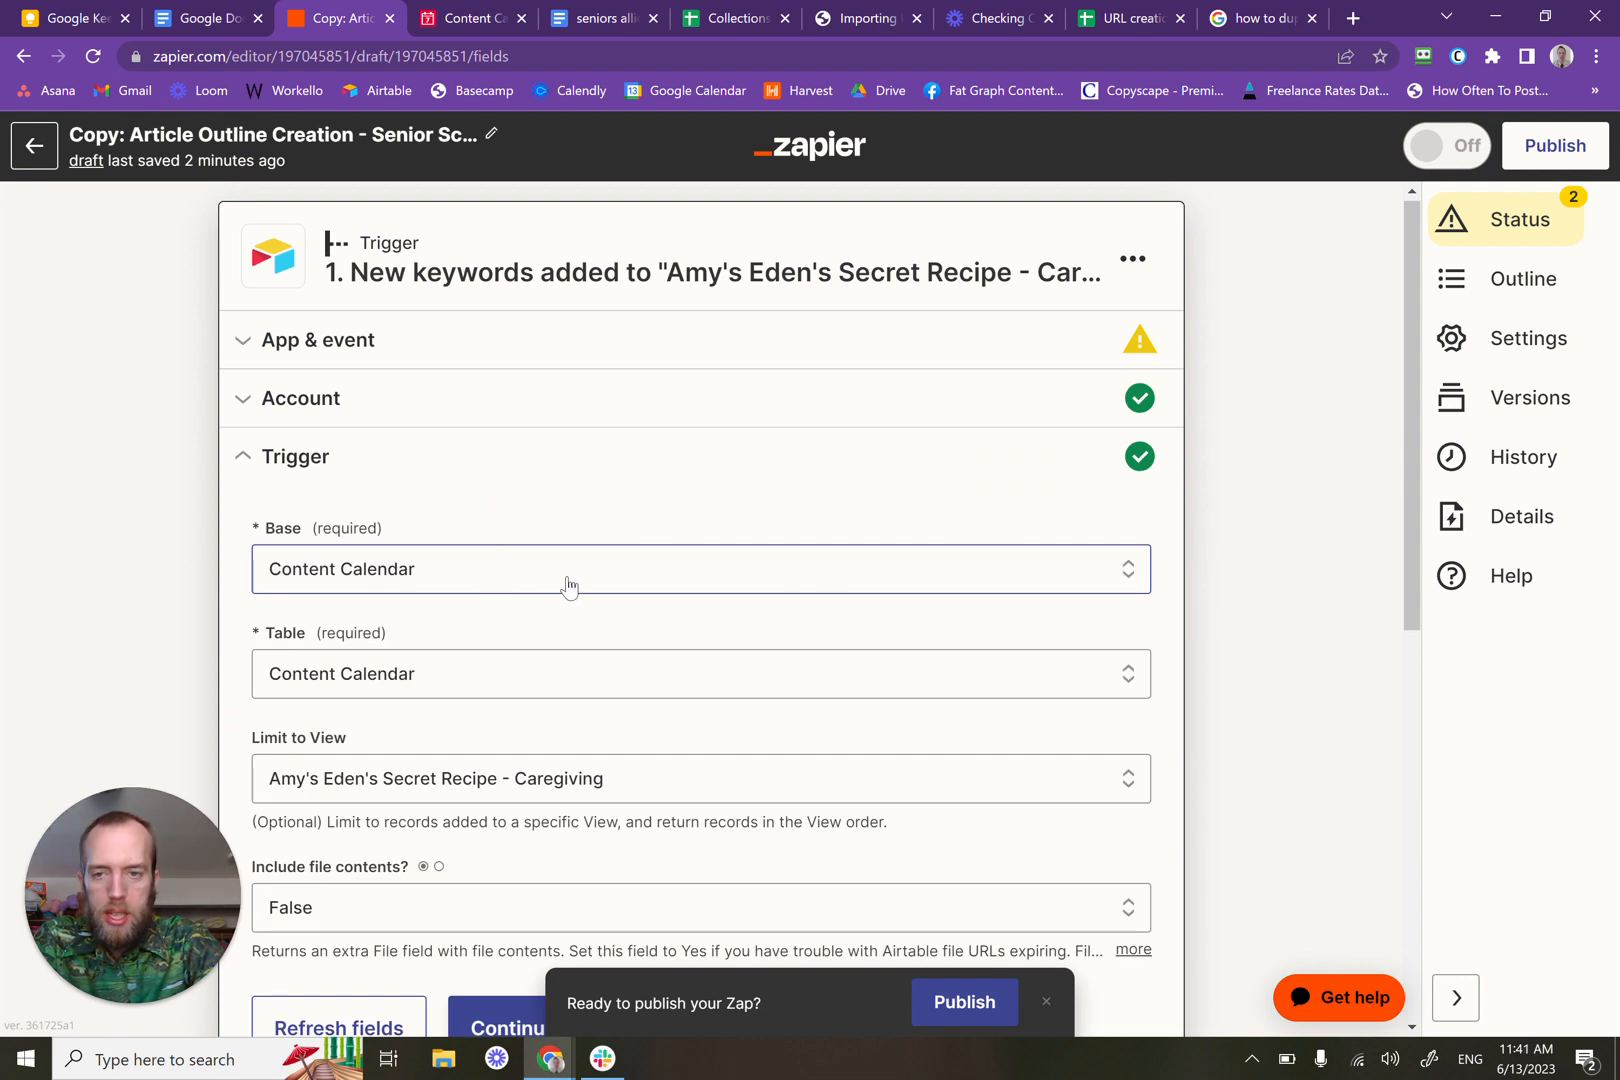
{"action": "scroll", "coordinate": [528, 692], "scroll_direction": "down", "scroll_amount": 2}
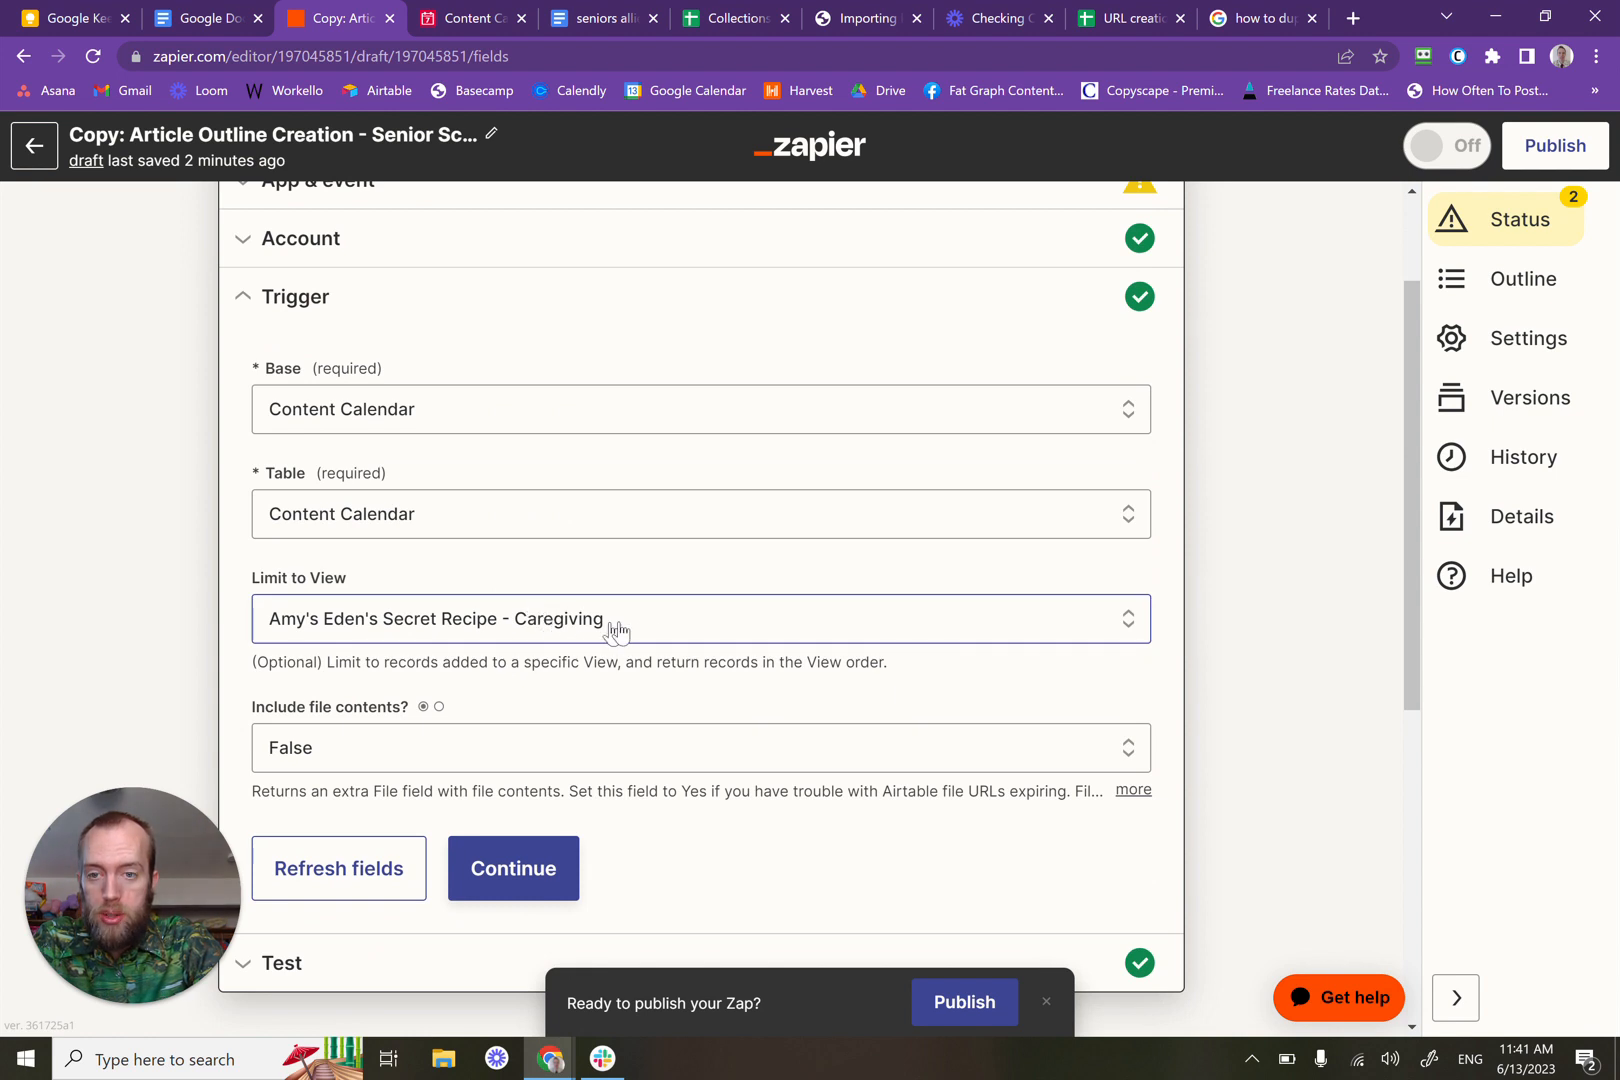
{"action": "left_click", "coordinate": [669, 636]}
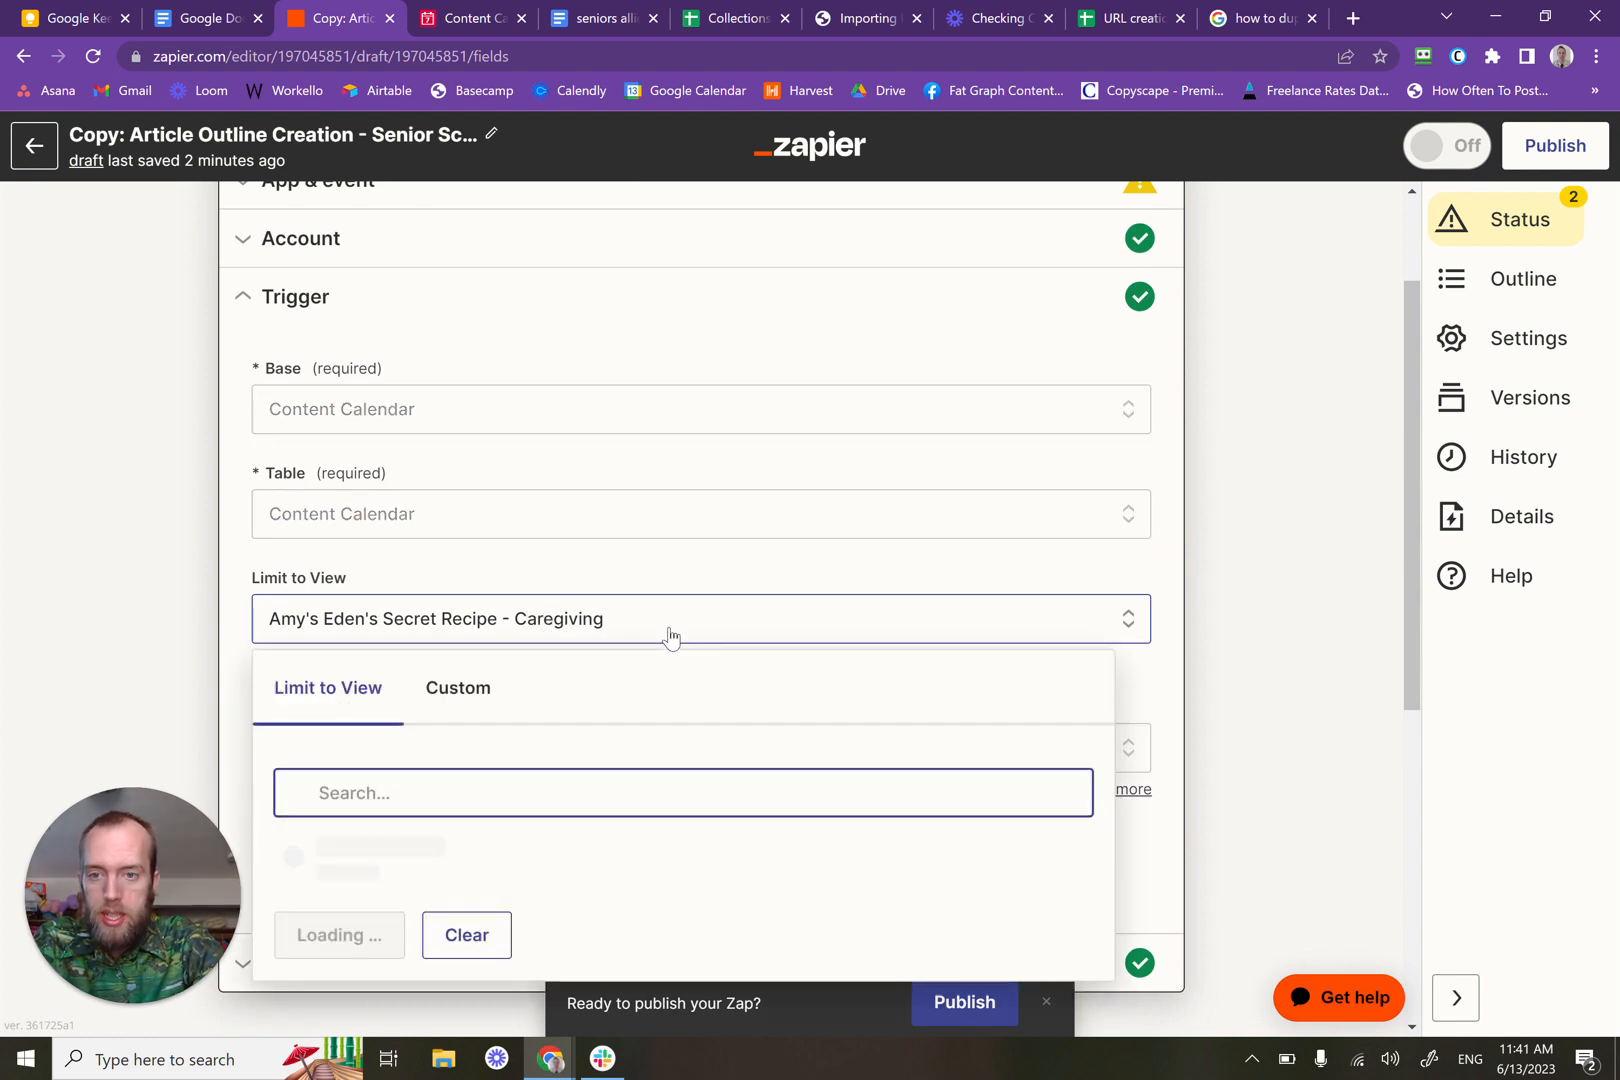
{"action": "scroll", "coordinate": [527, 812], "scroll_direction": "down", "scroll_amount": 5}
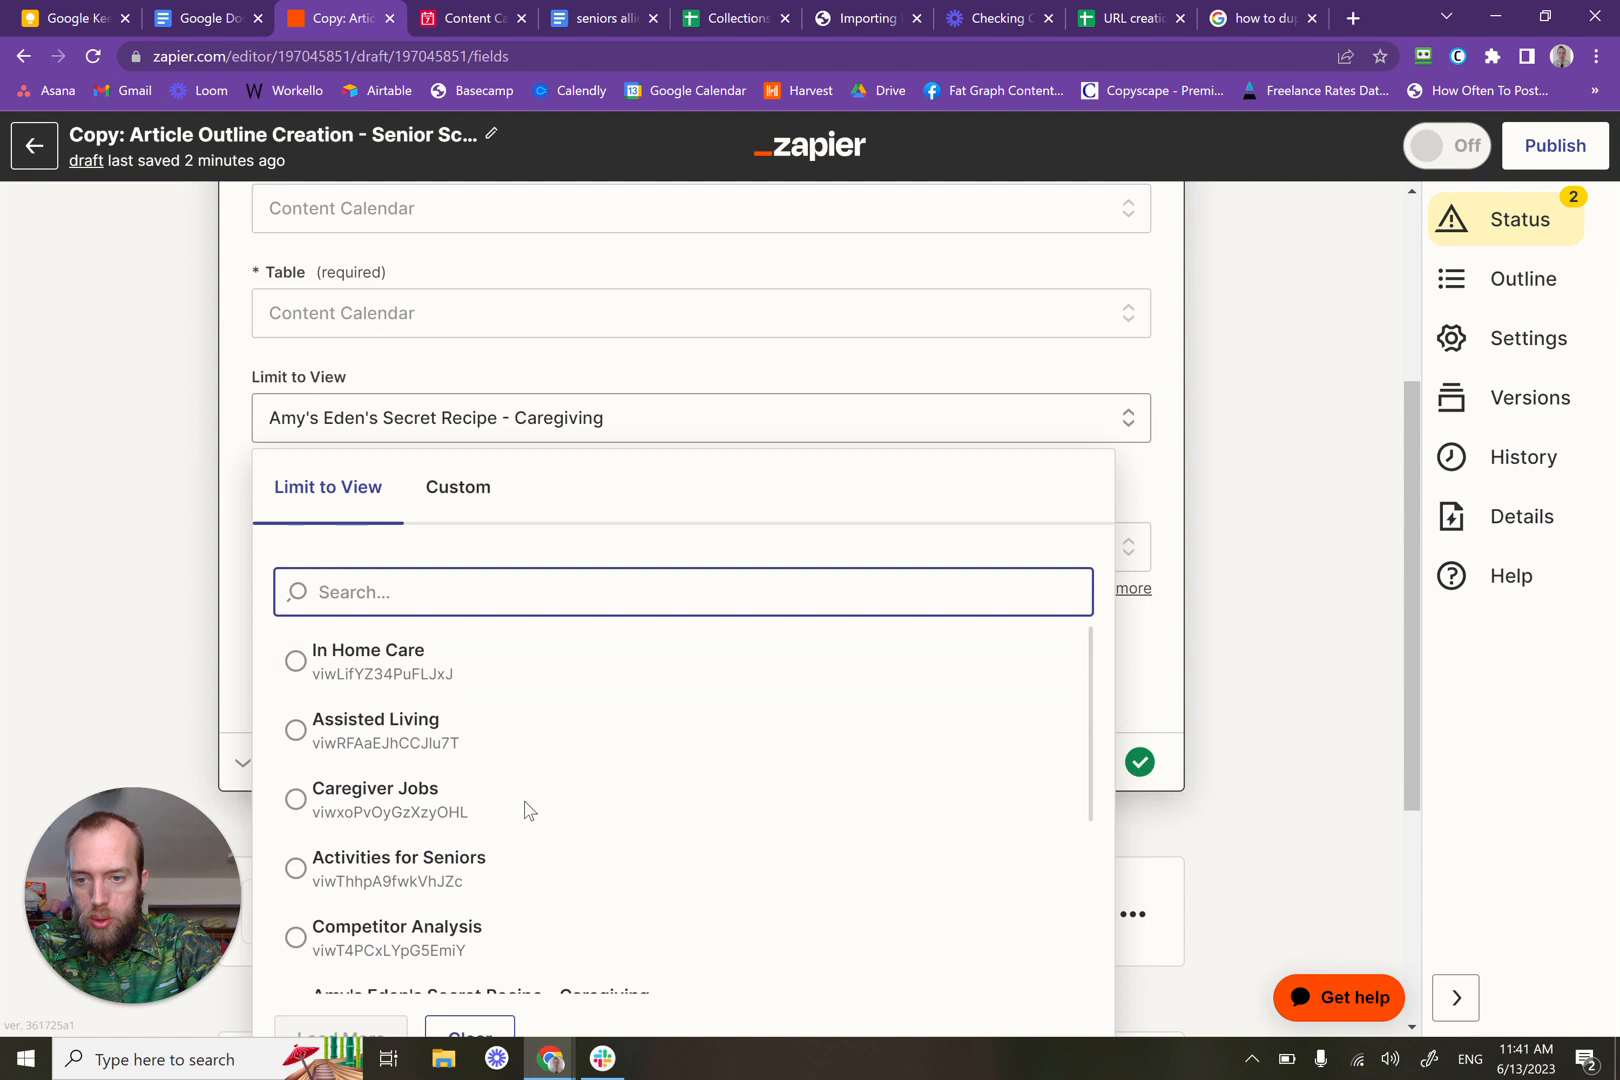
{"action": "scroll", "coordinate": [527, 812], "scroll_direction": "down", "scroll_amount": 1}
{"action": "left_click", "coordinate": [402, 823]}
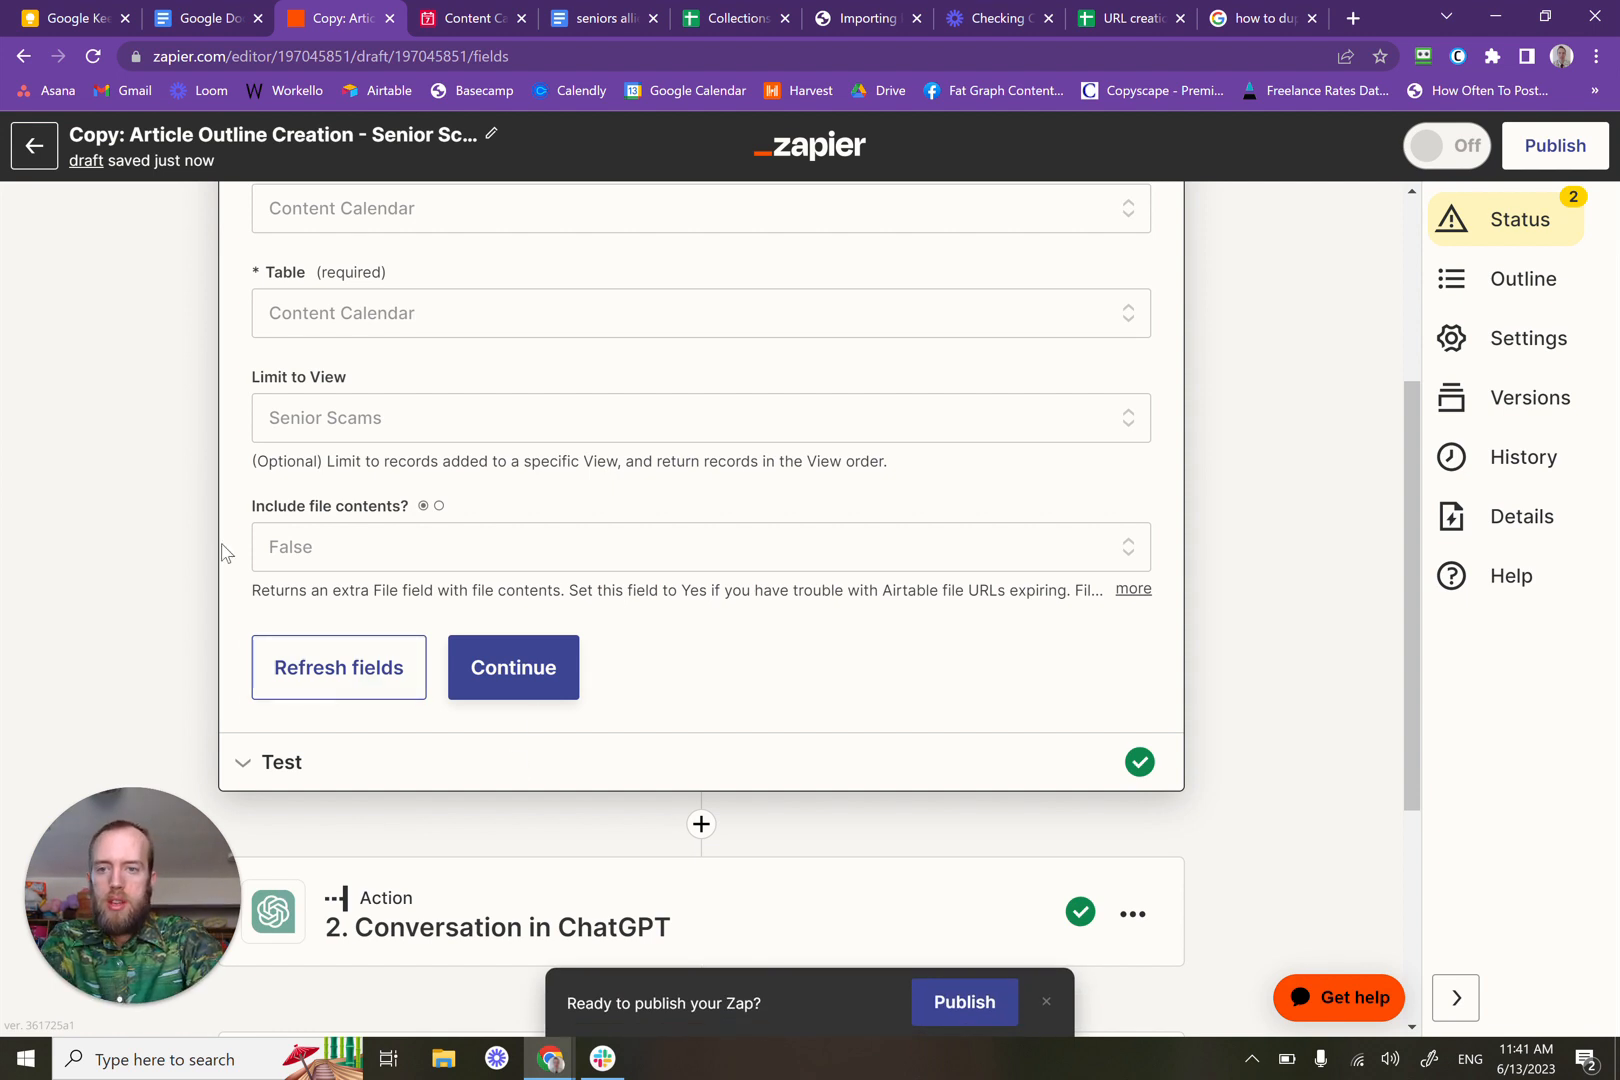
{"action": "scroll", "coordinate": [224, 550], "scroll_direction": "up", "scroll_amount": 2}
{"action": "scroll", "coordinate": [224, 550], "scroll_direction": "down", "scroll_amount": 3}
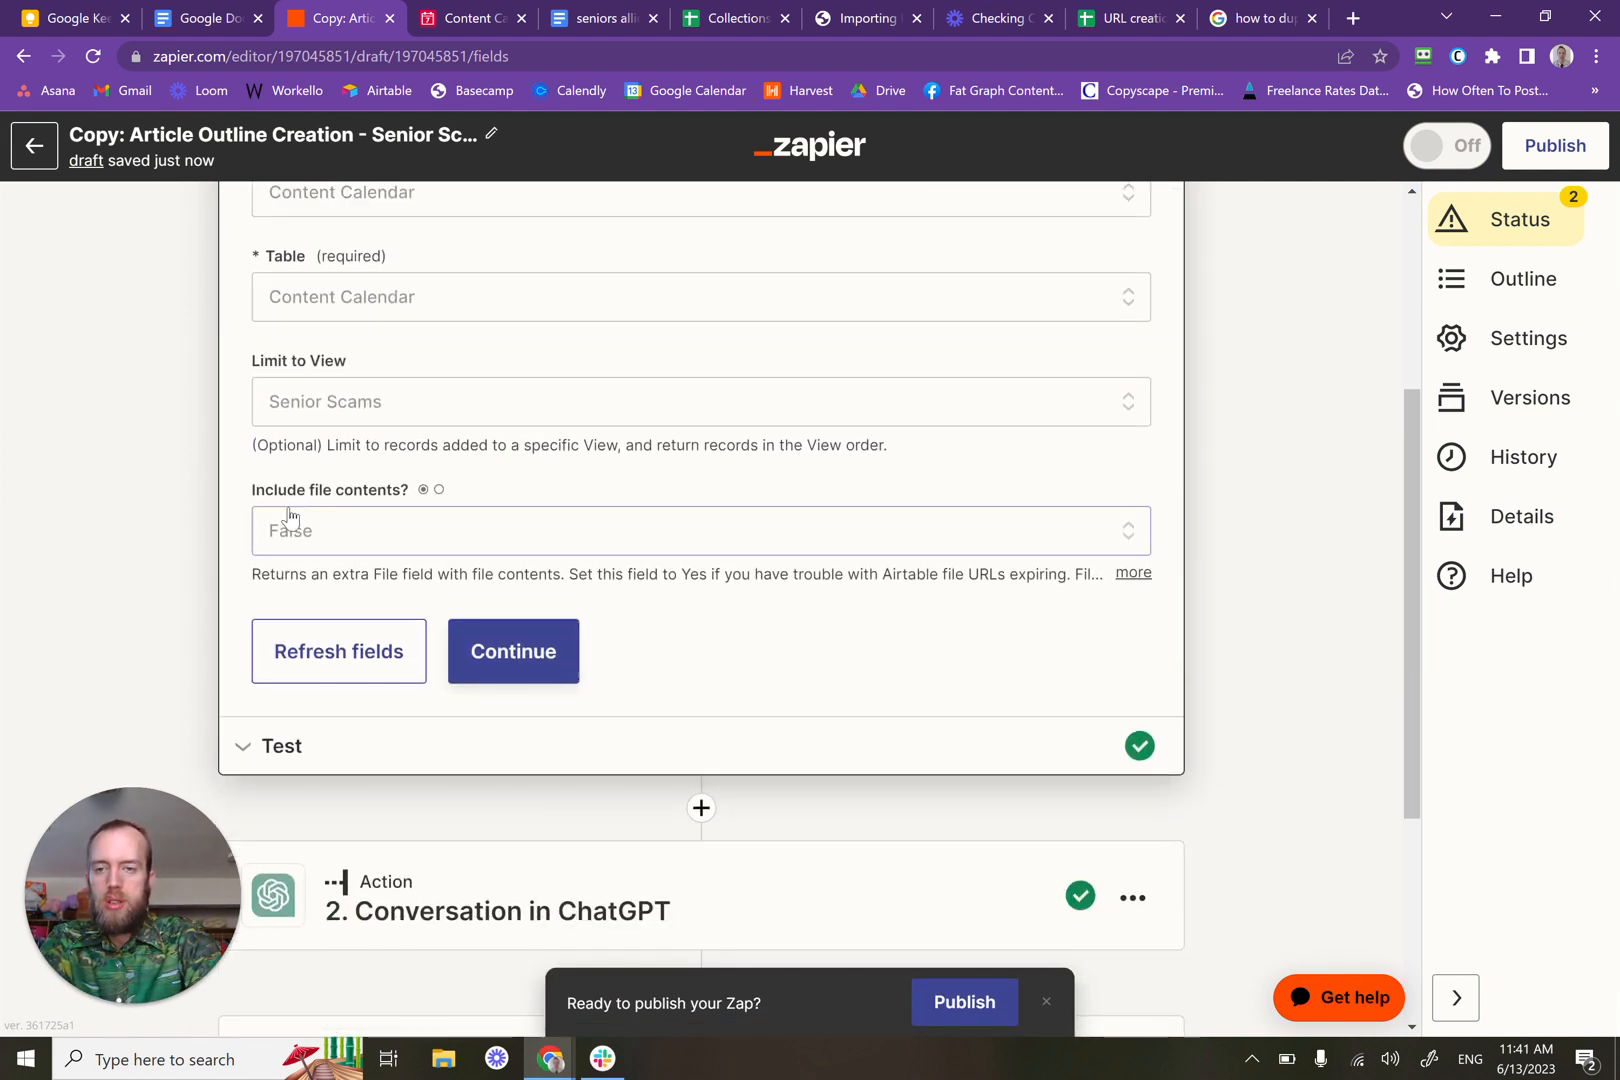
{"action": "left_click", "coordinate": [518, 658]}
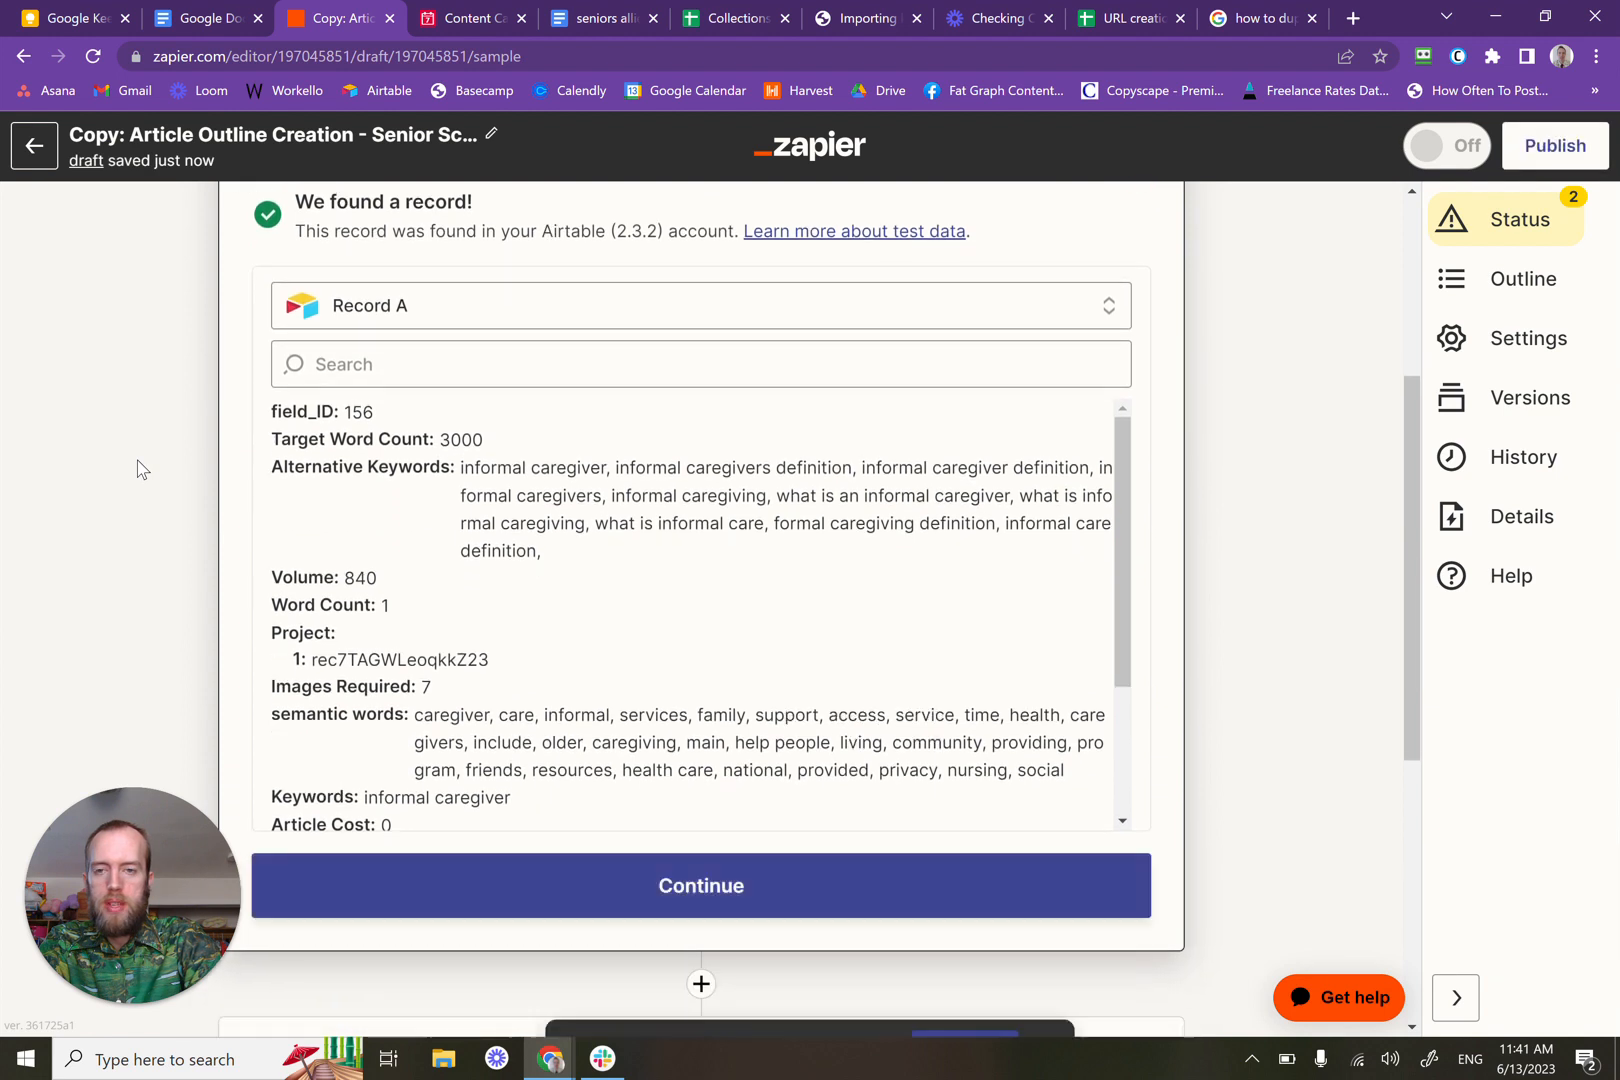
{"action": "left_click", "coordinate": [657, 895]}
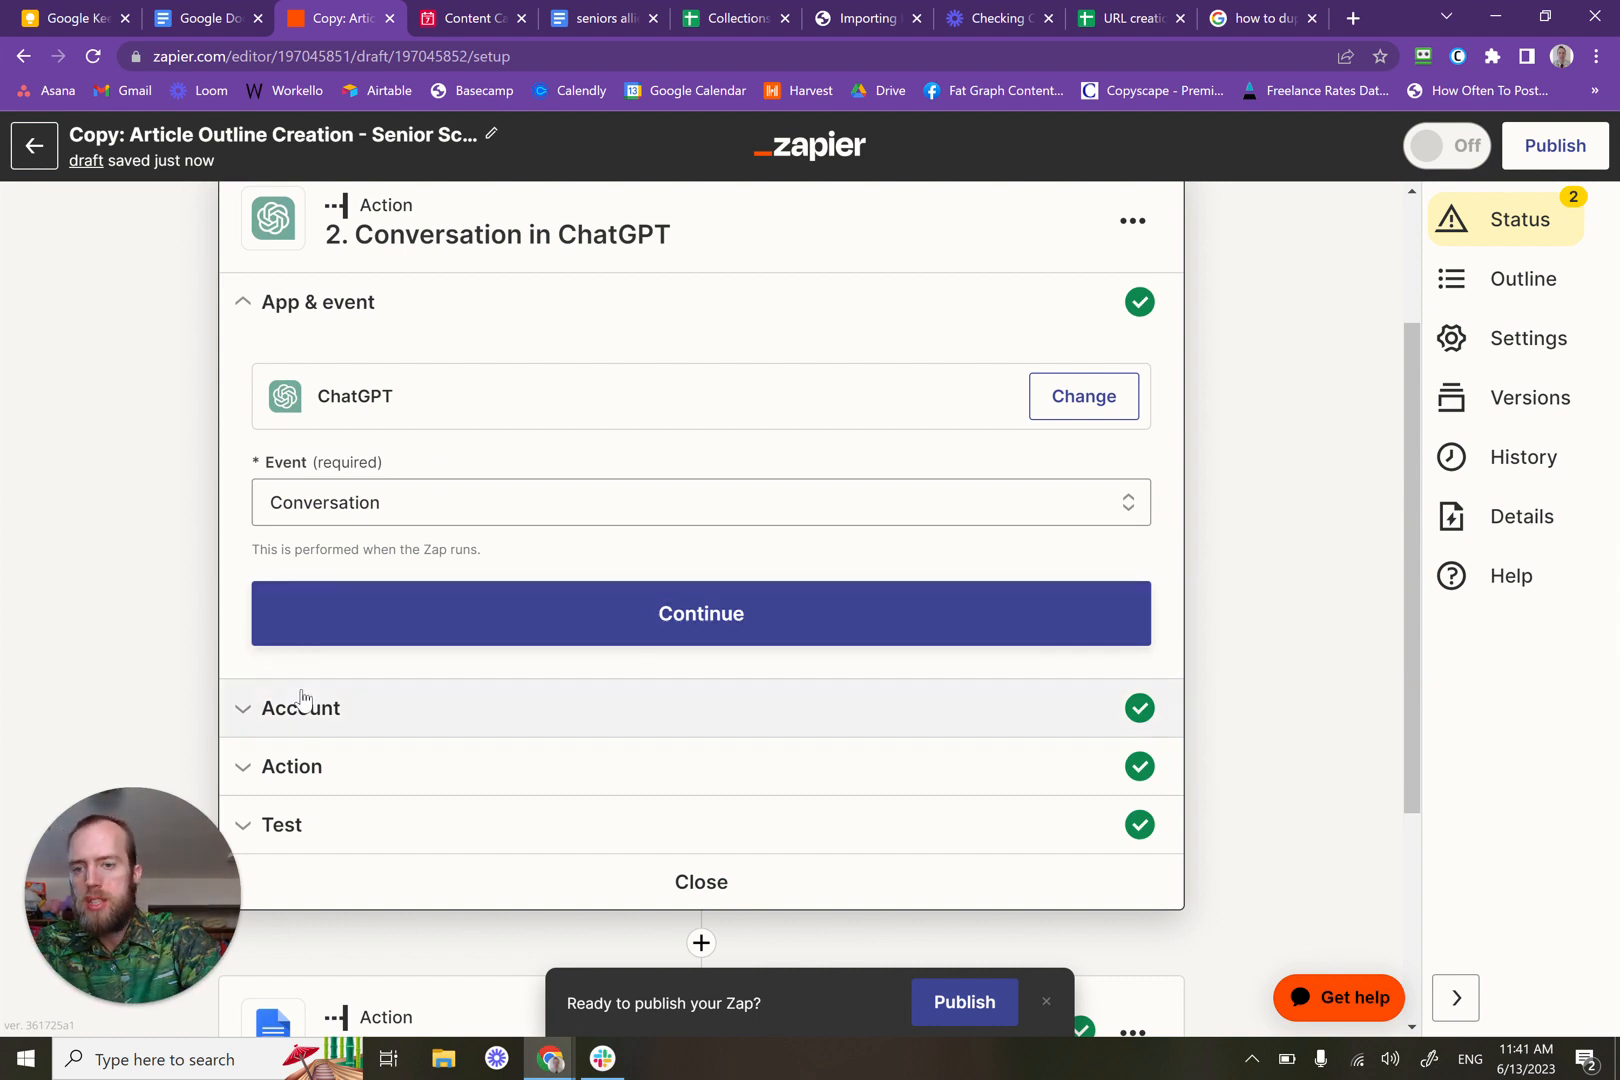
Step: Open the ChatGPT step's action settings and examine the User Message prompt, including its Keywords and Target Word Count fields
{"action": "left_click", "coordinate": [292, 770]}
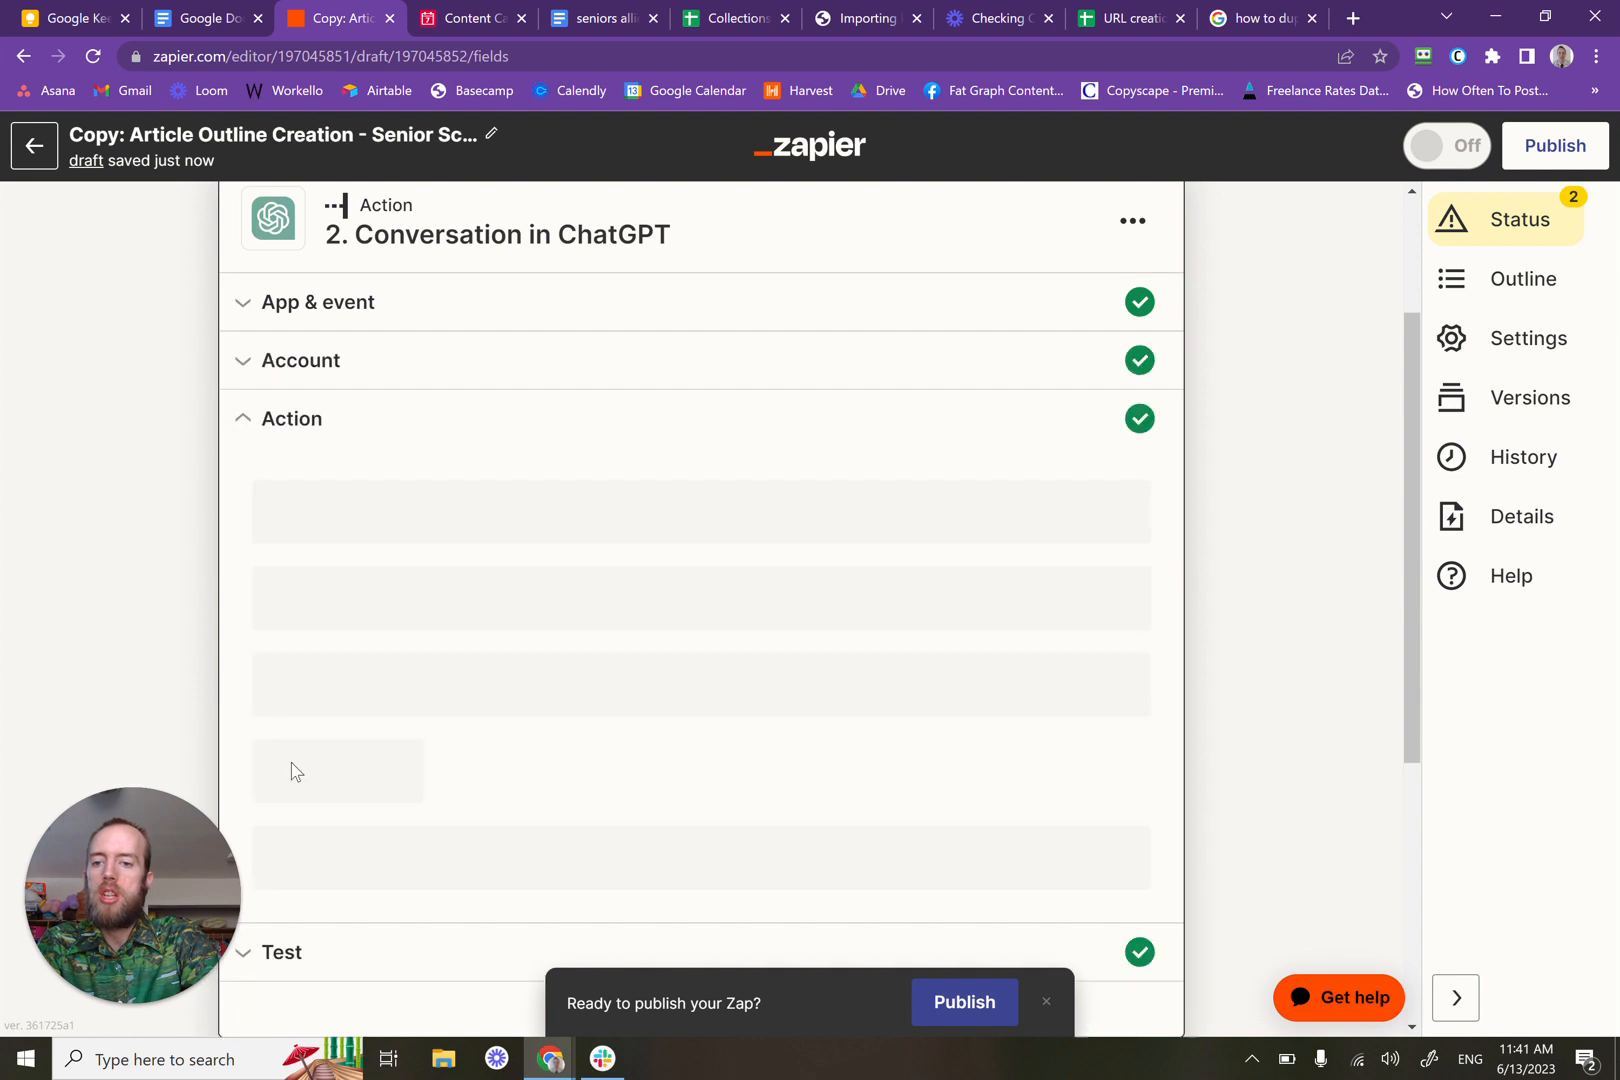
{"action": "scroll", "coordinate": [186, 550], "scroll_direction": "down", "scroll_amount": 2}
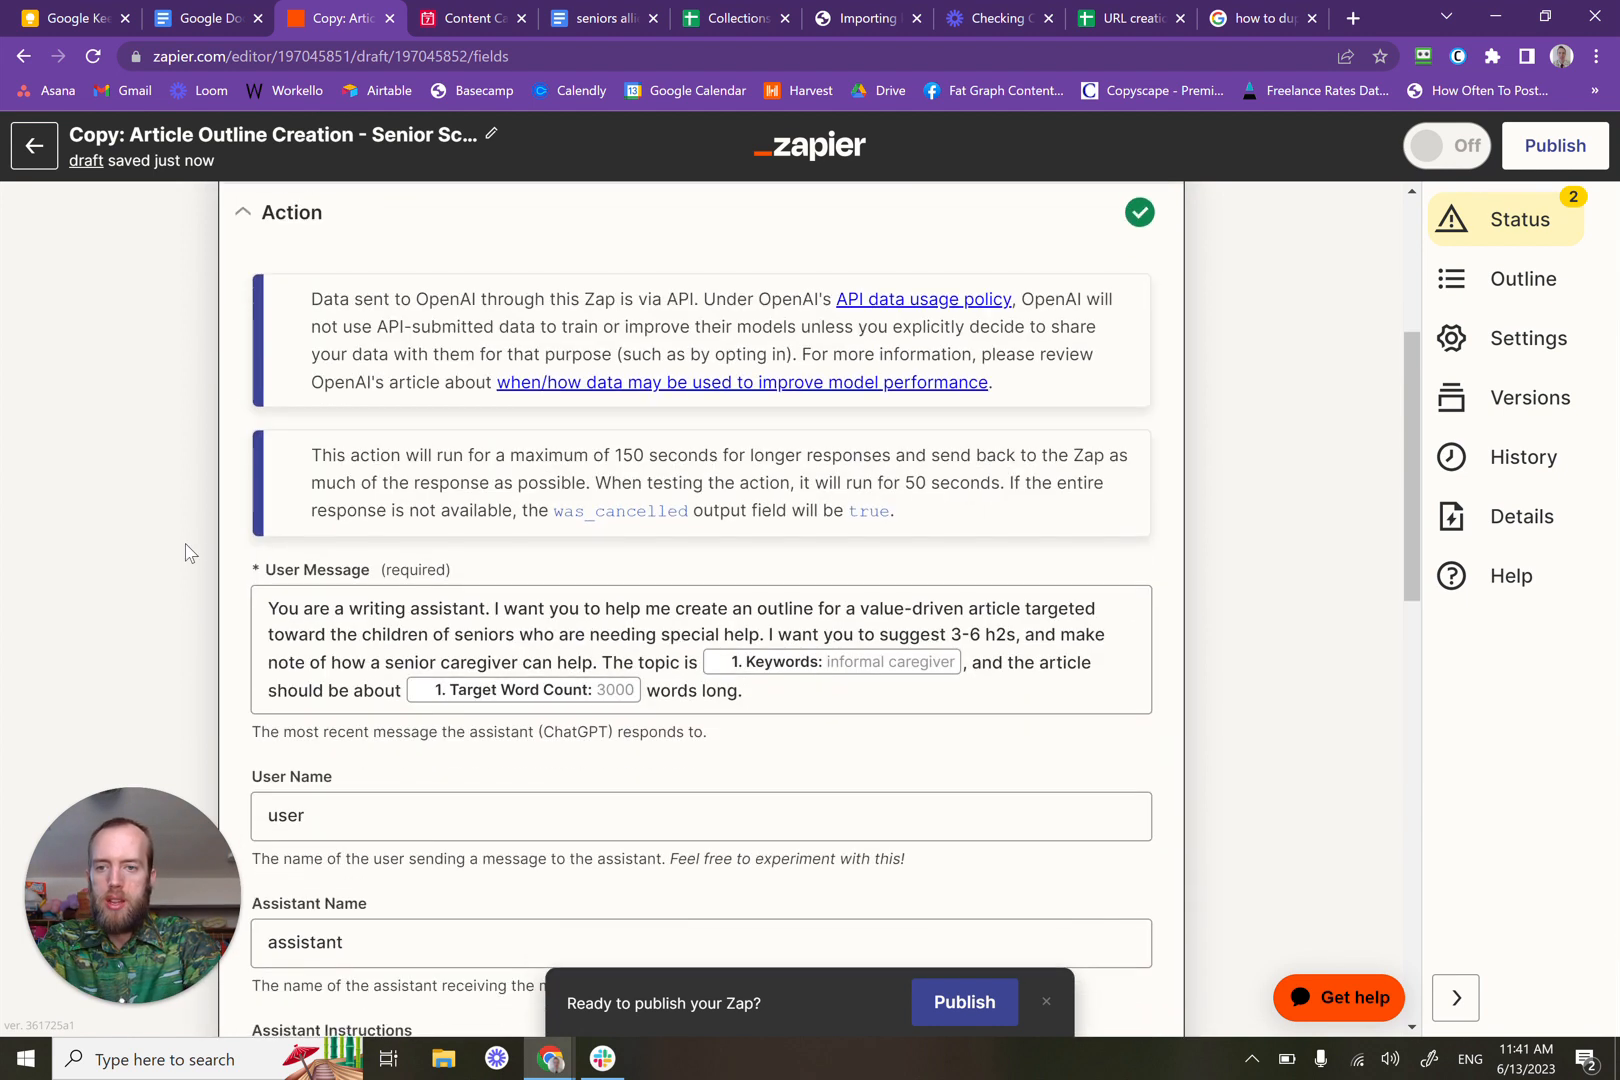
{"action": "scroll", "coordinate": [189, 538], "scroll_direction": "down", "scroll_amount": 1}
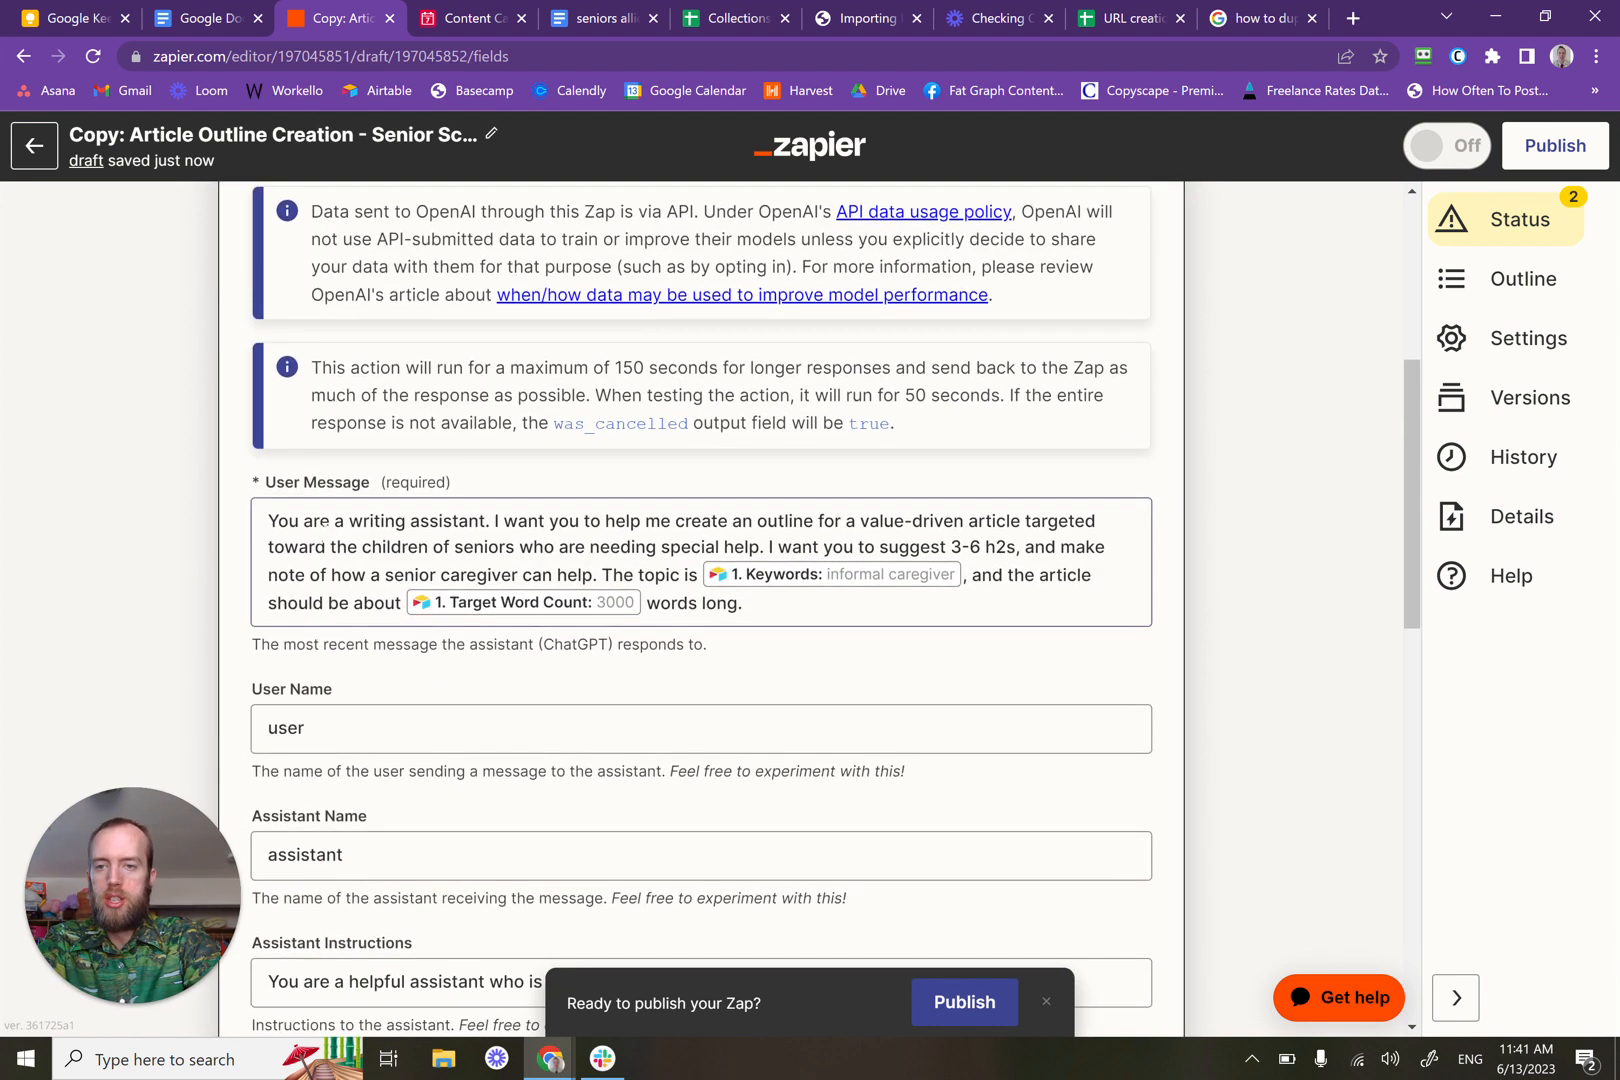
{"action": "left_click_drag", "start_coordinate": [269, 520], "coordinate": [288, 521]}
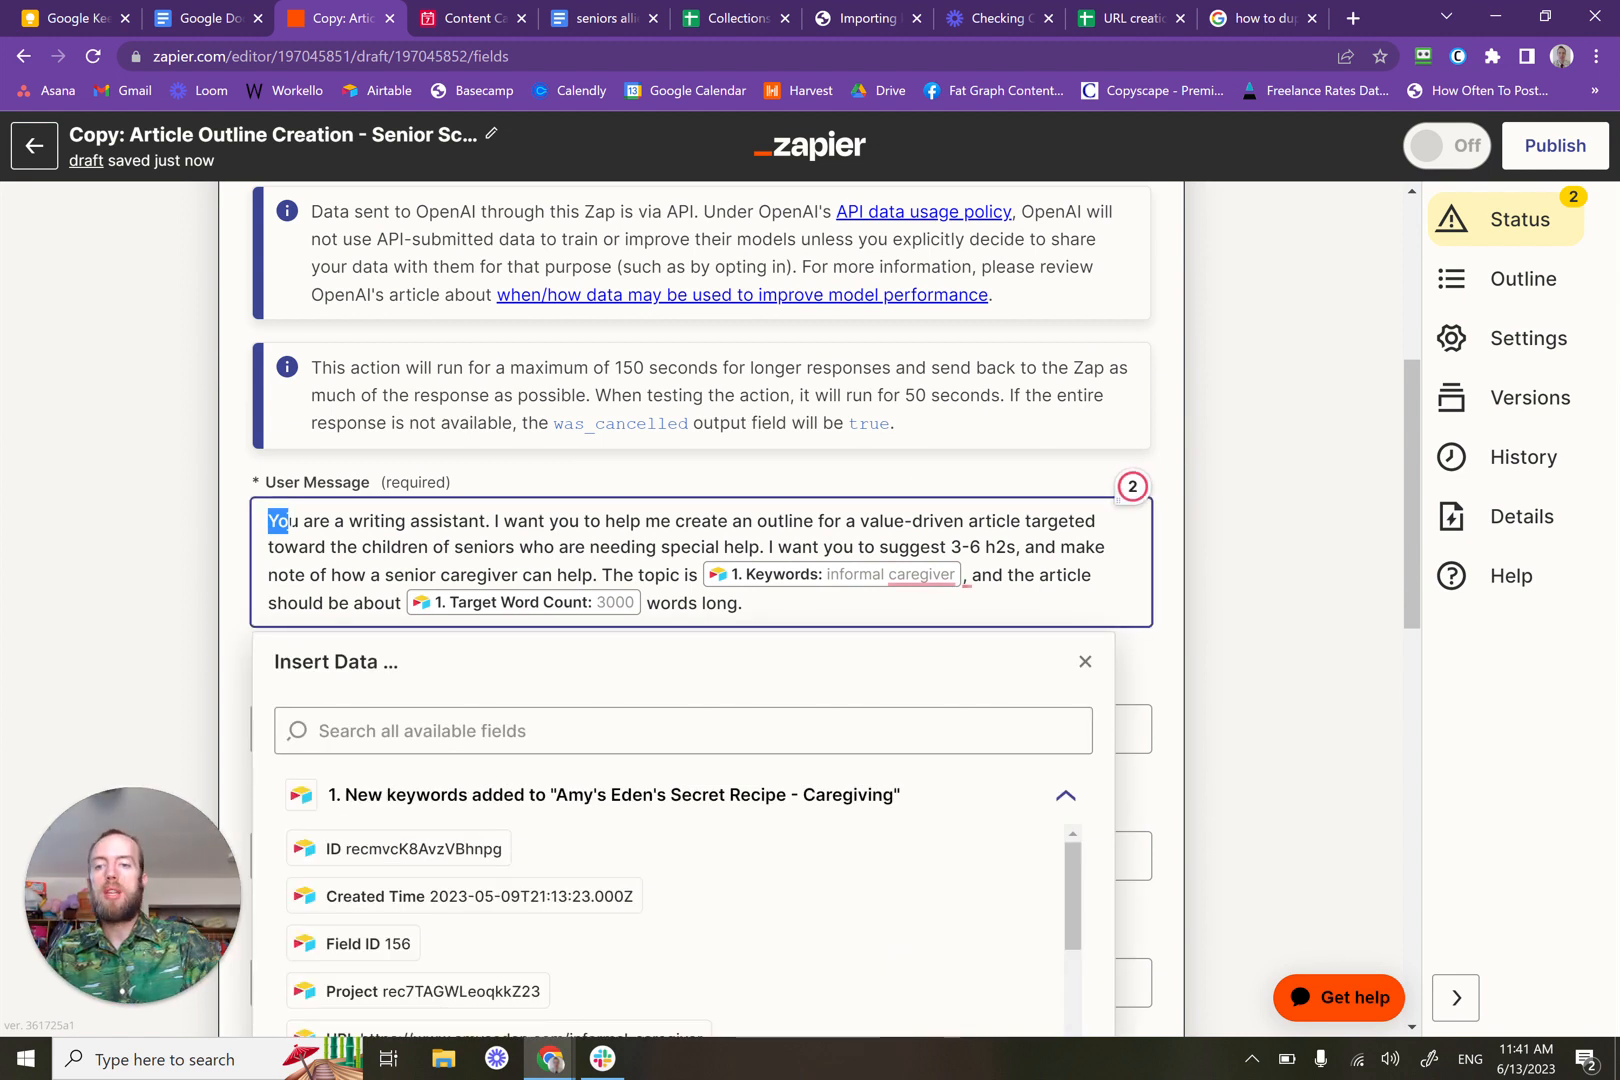
{"action": "left_click", "coordinate": [269, 520]}
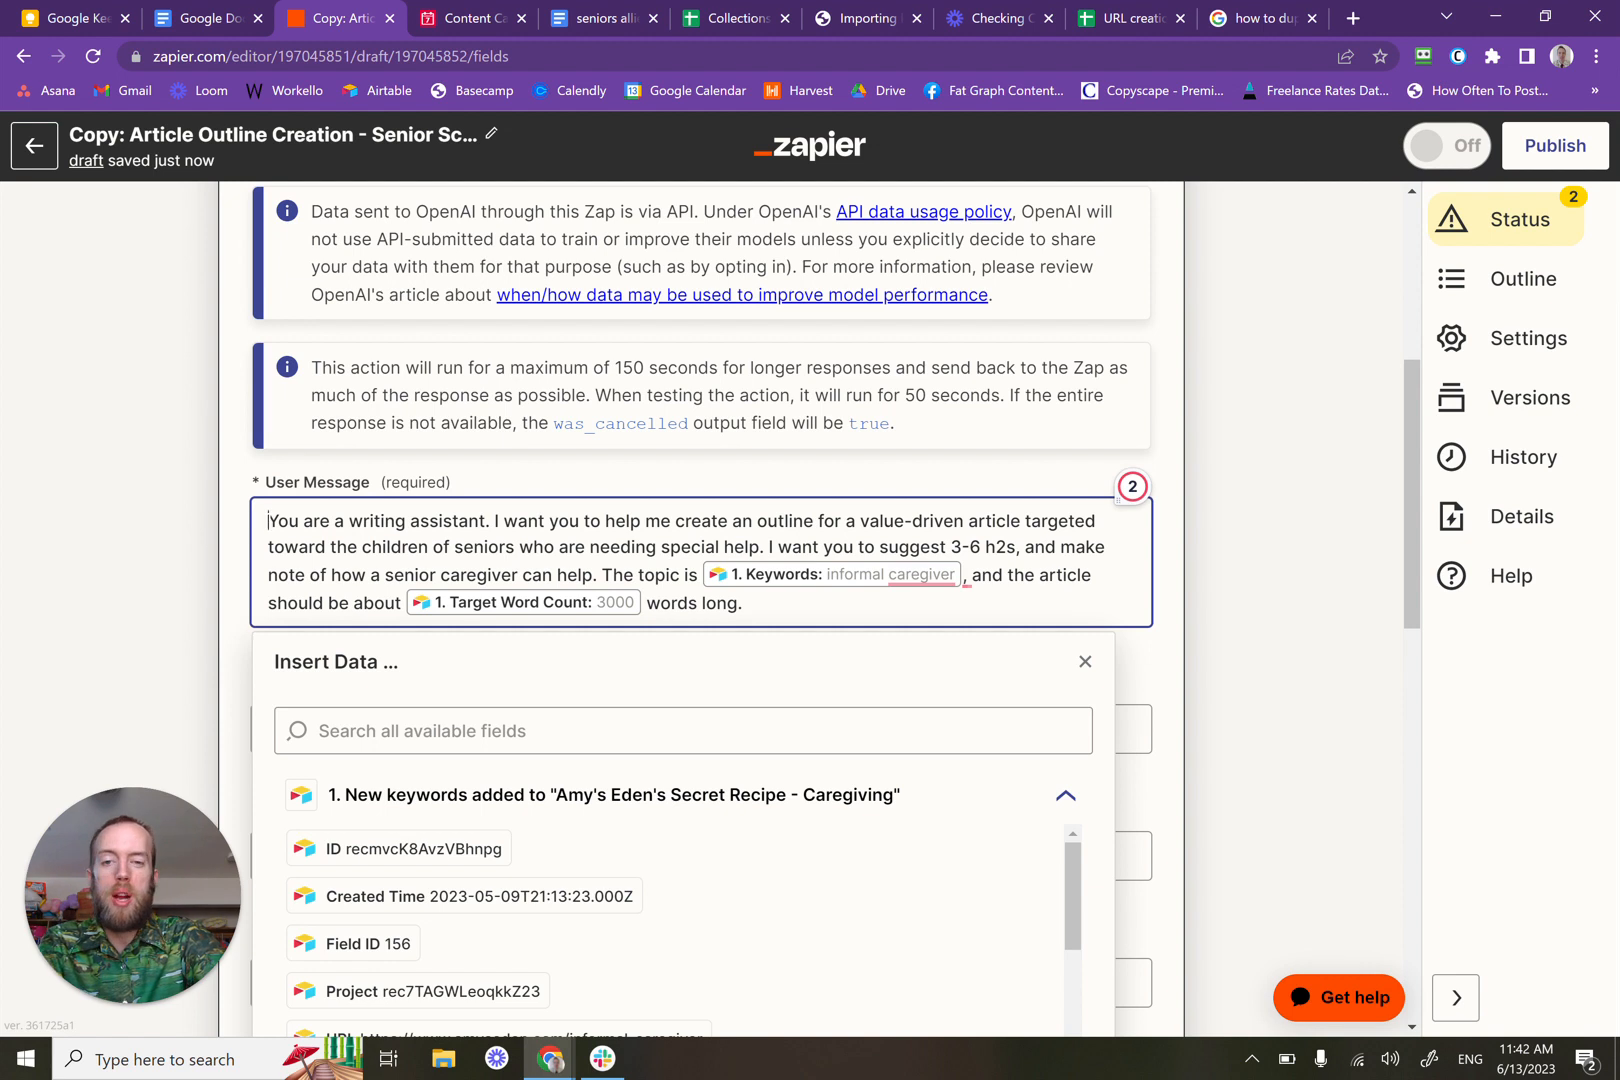
{"action": "left_click_drag", "start_coordinate": [268, 520], "coordinate": [573, 547]}
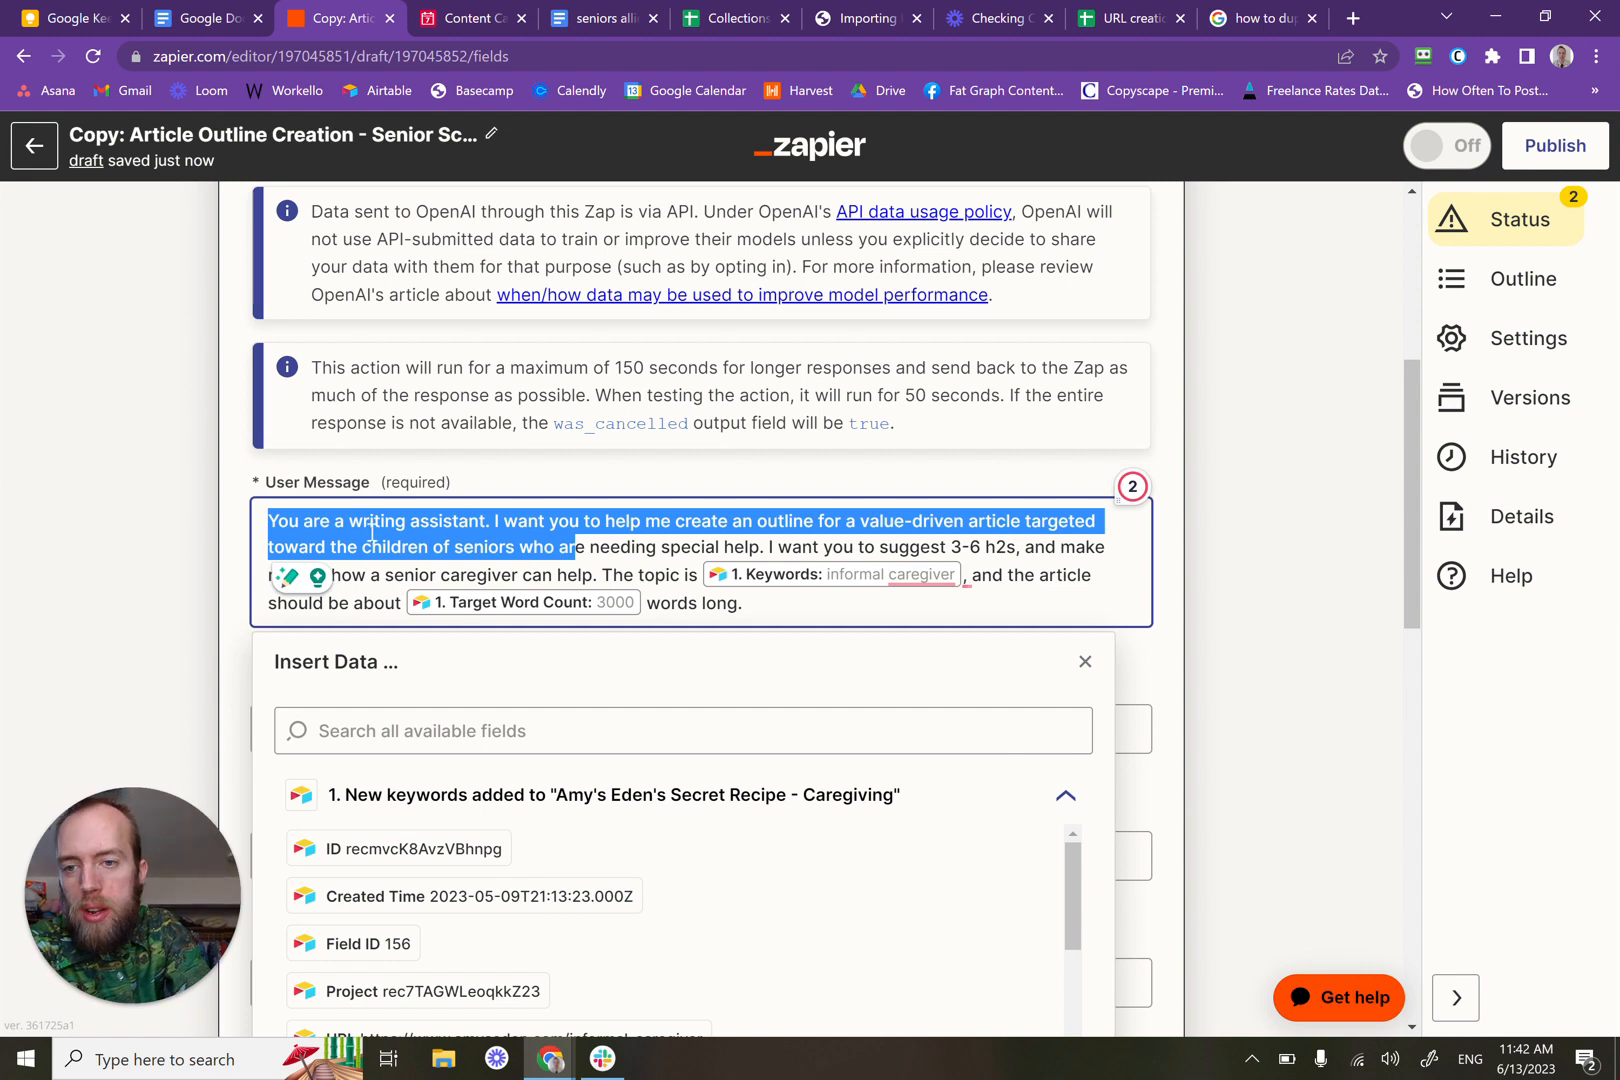
{"action": "left_click", "coordinate": [532, 547]}
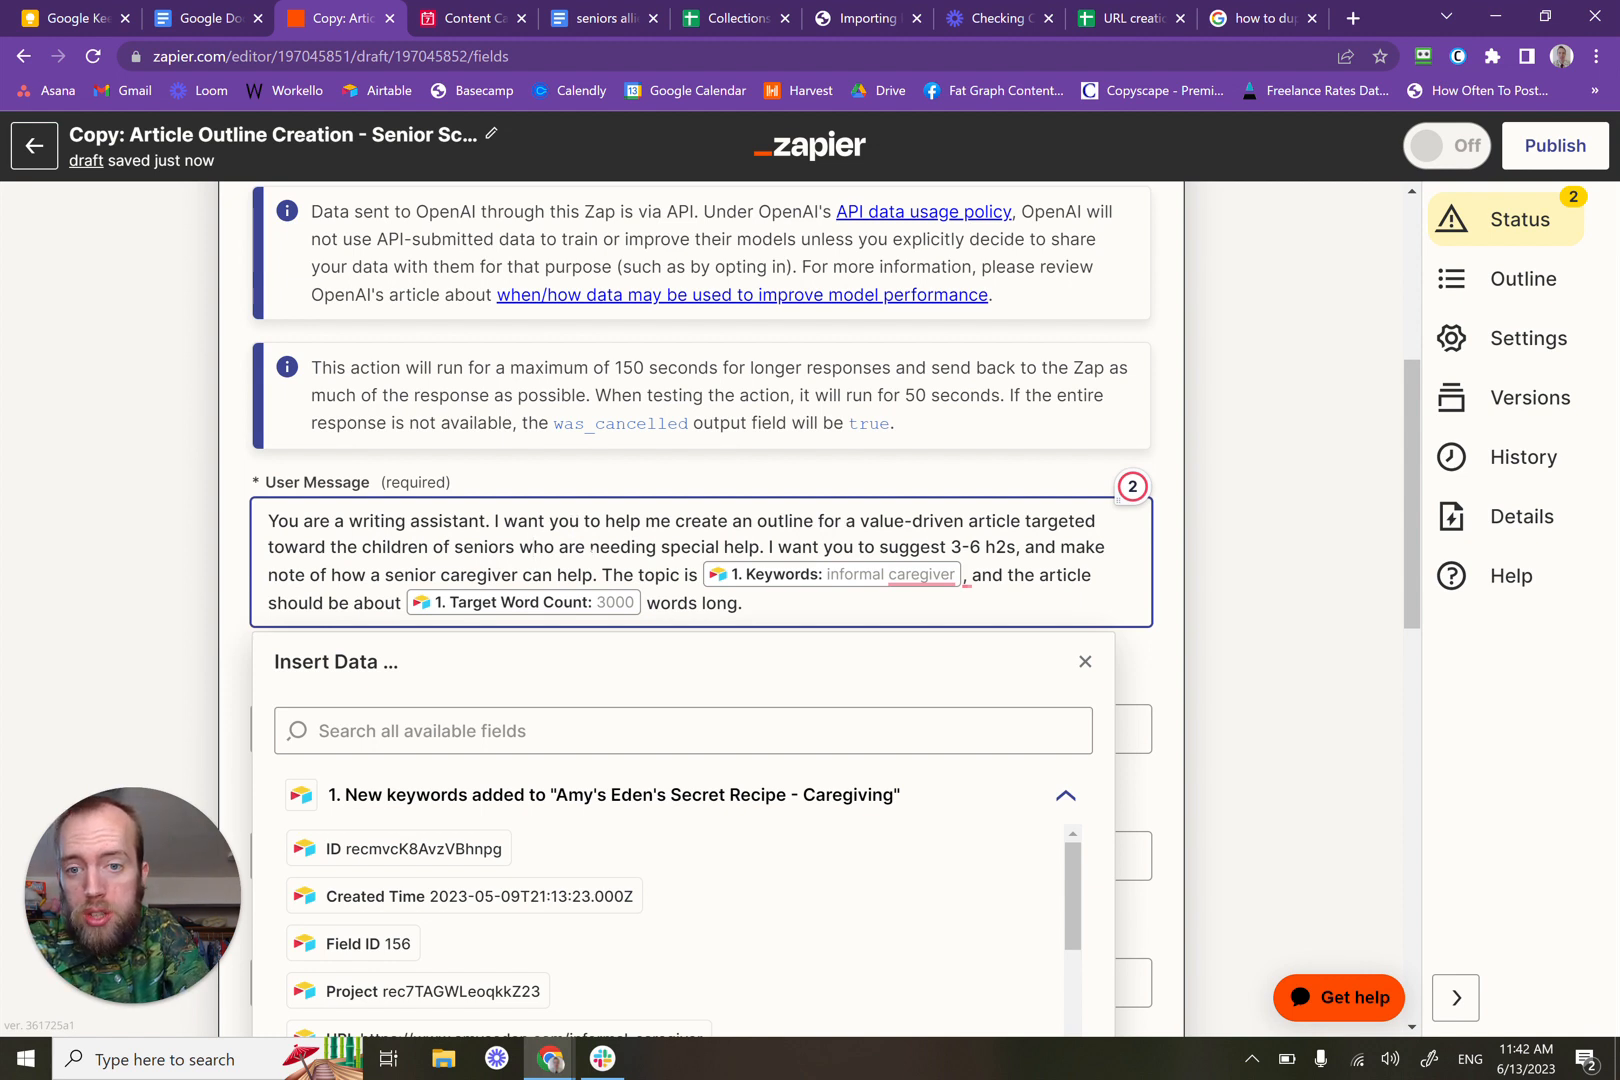
{"action": "left_click", "coordinate": [534, 547]}
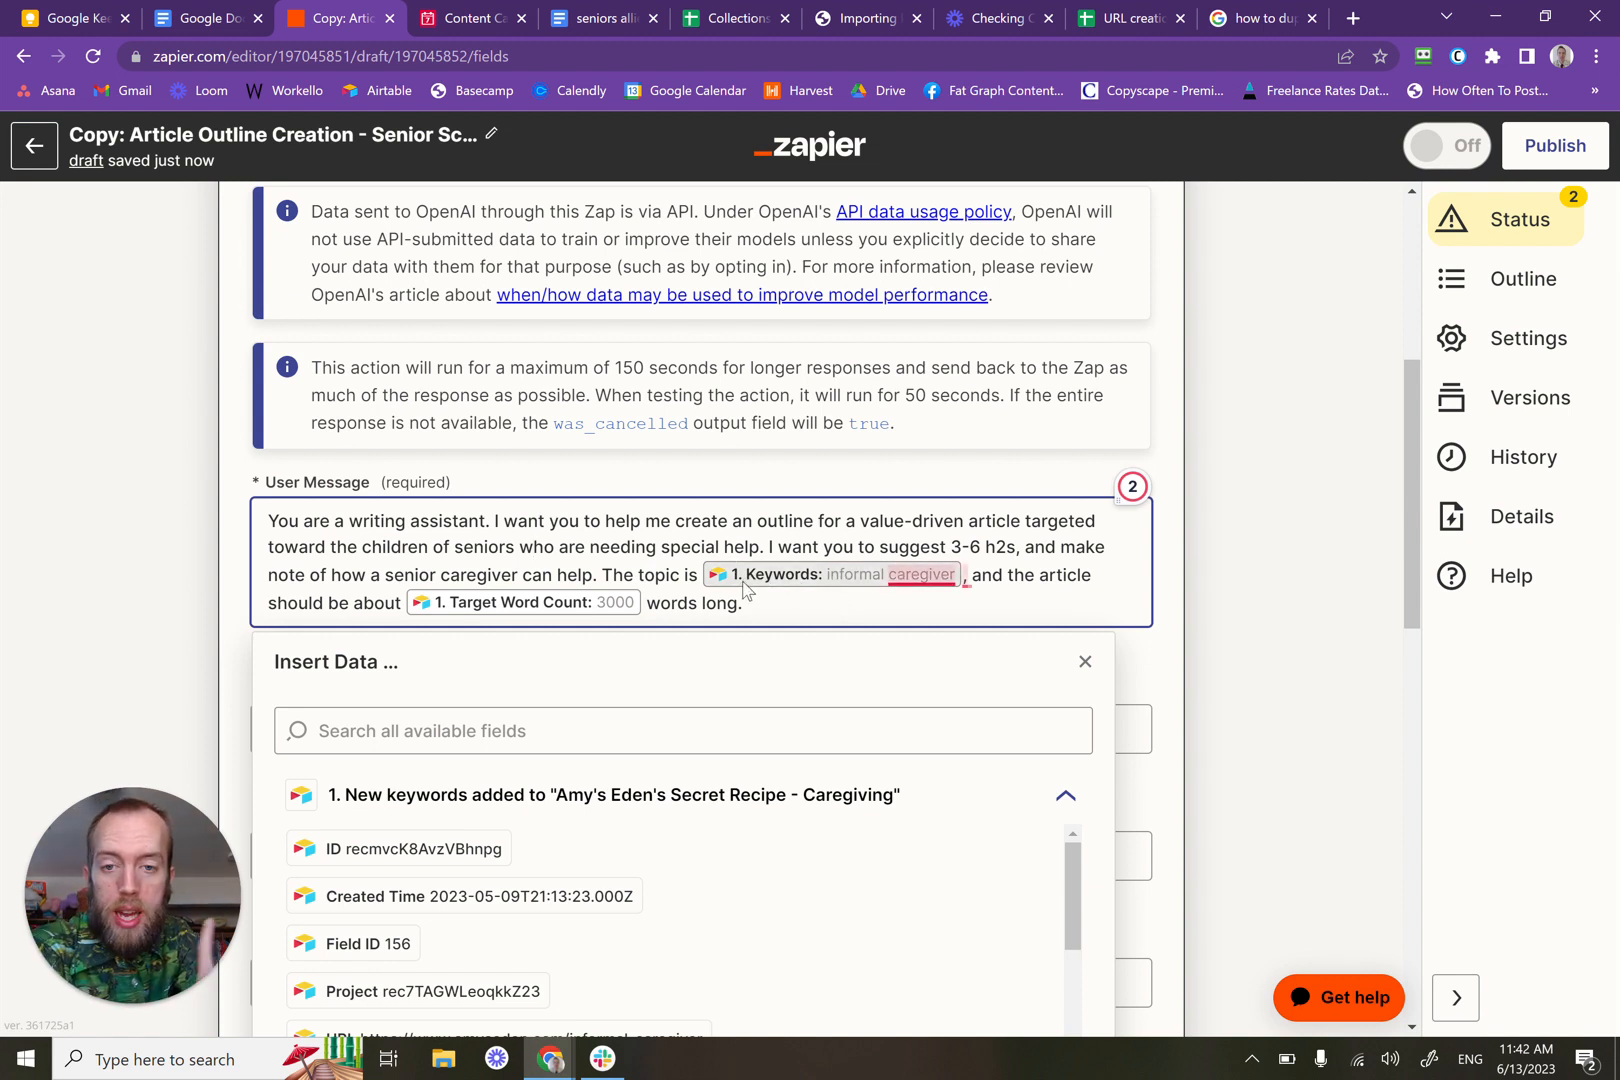
{"action": "mouse_move", "coordinate": [964, 583]}
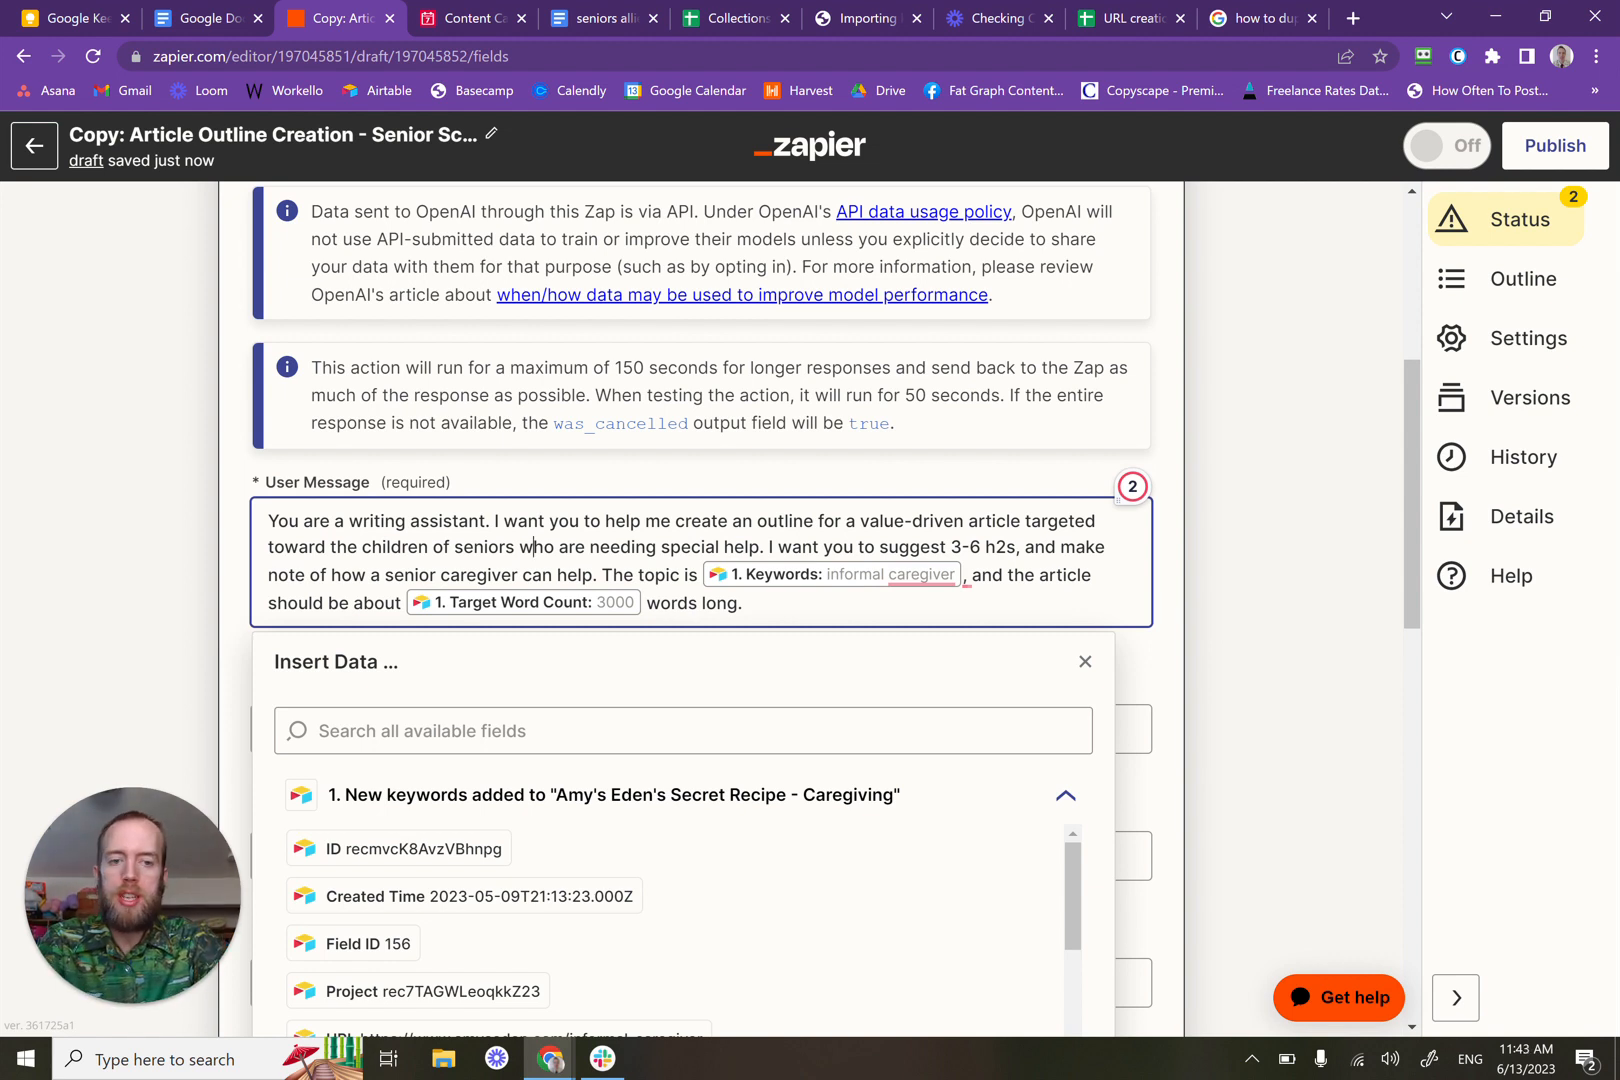
{"action": "scroll", "coordinate": [704, 556], "scroll_direction": "down", "scroll_amount": 1}
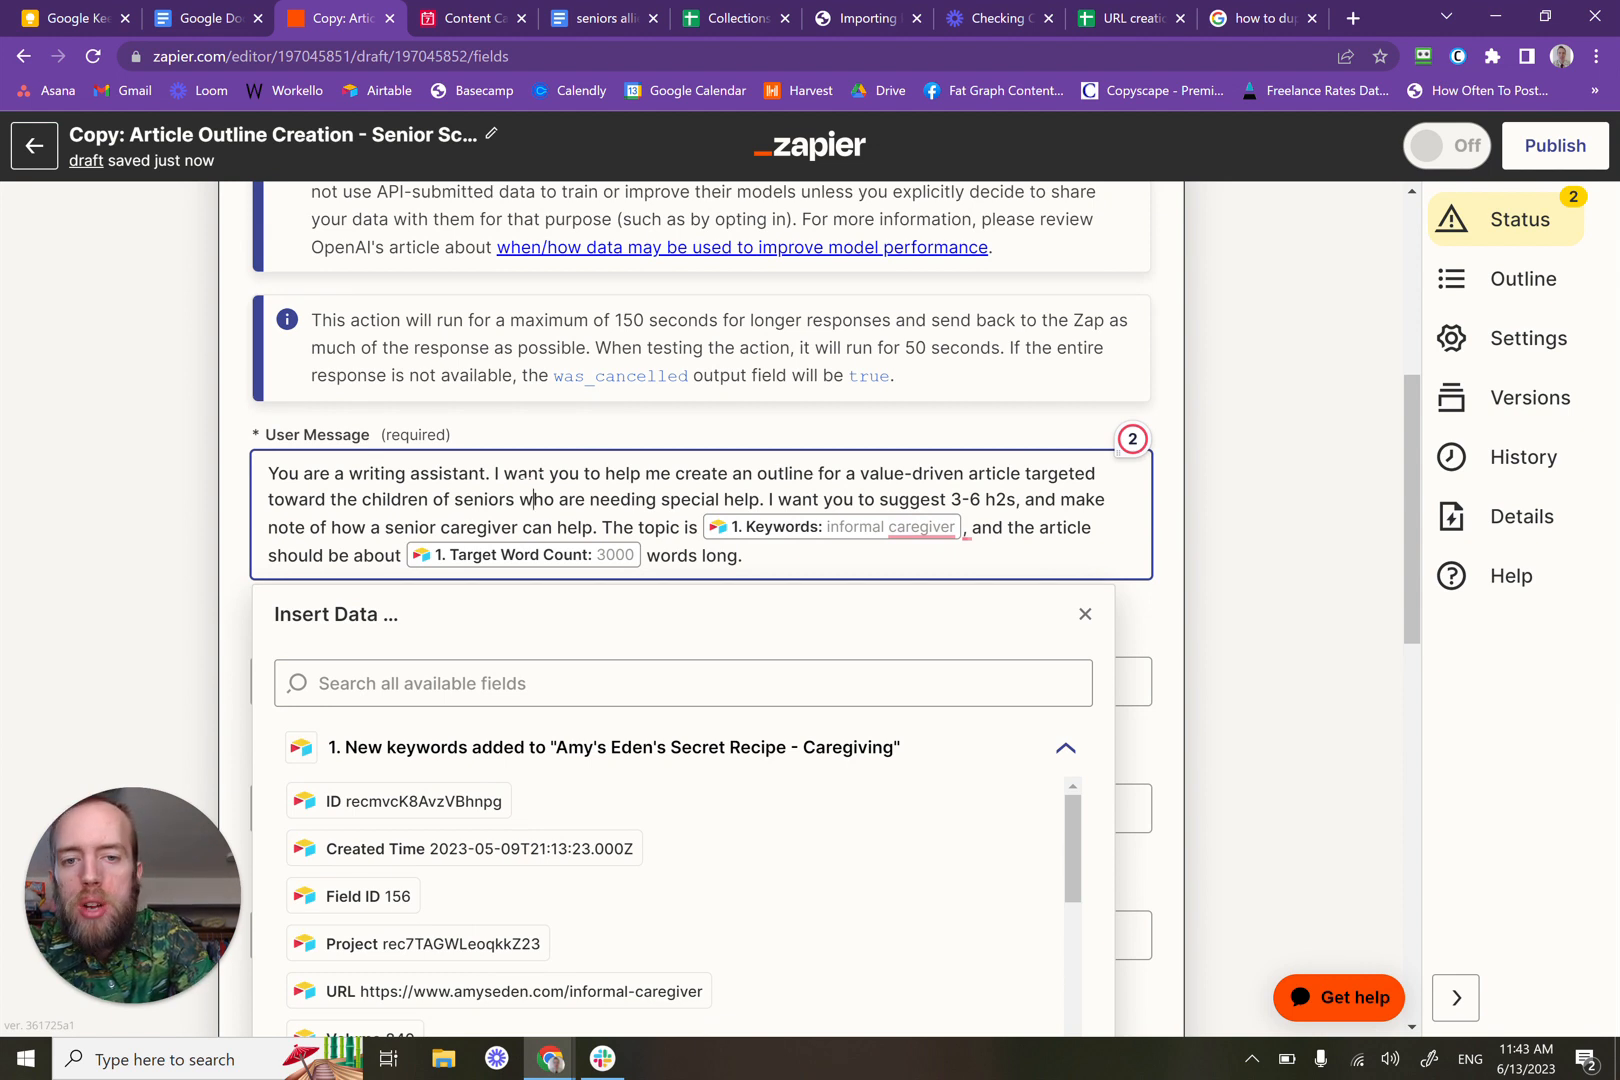
Step: Reword the audience description in the User Message to say the children of seniors "are worried about their loved ones being scammed"
{"action": "left_click_drag", "start_coordinate": [268, 473], "coordinate": [698, 528]}
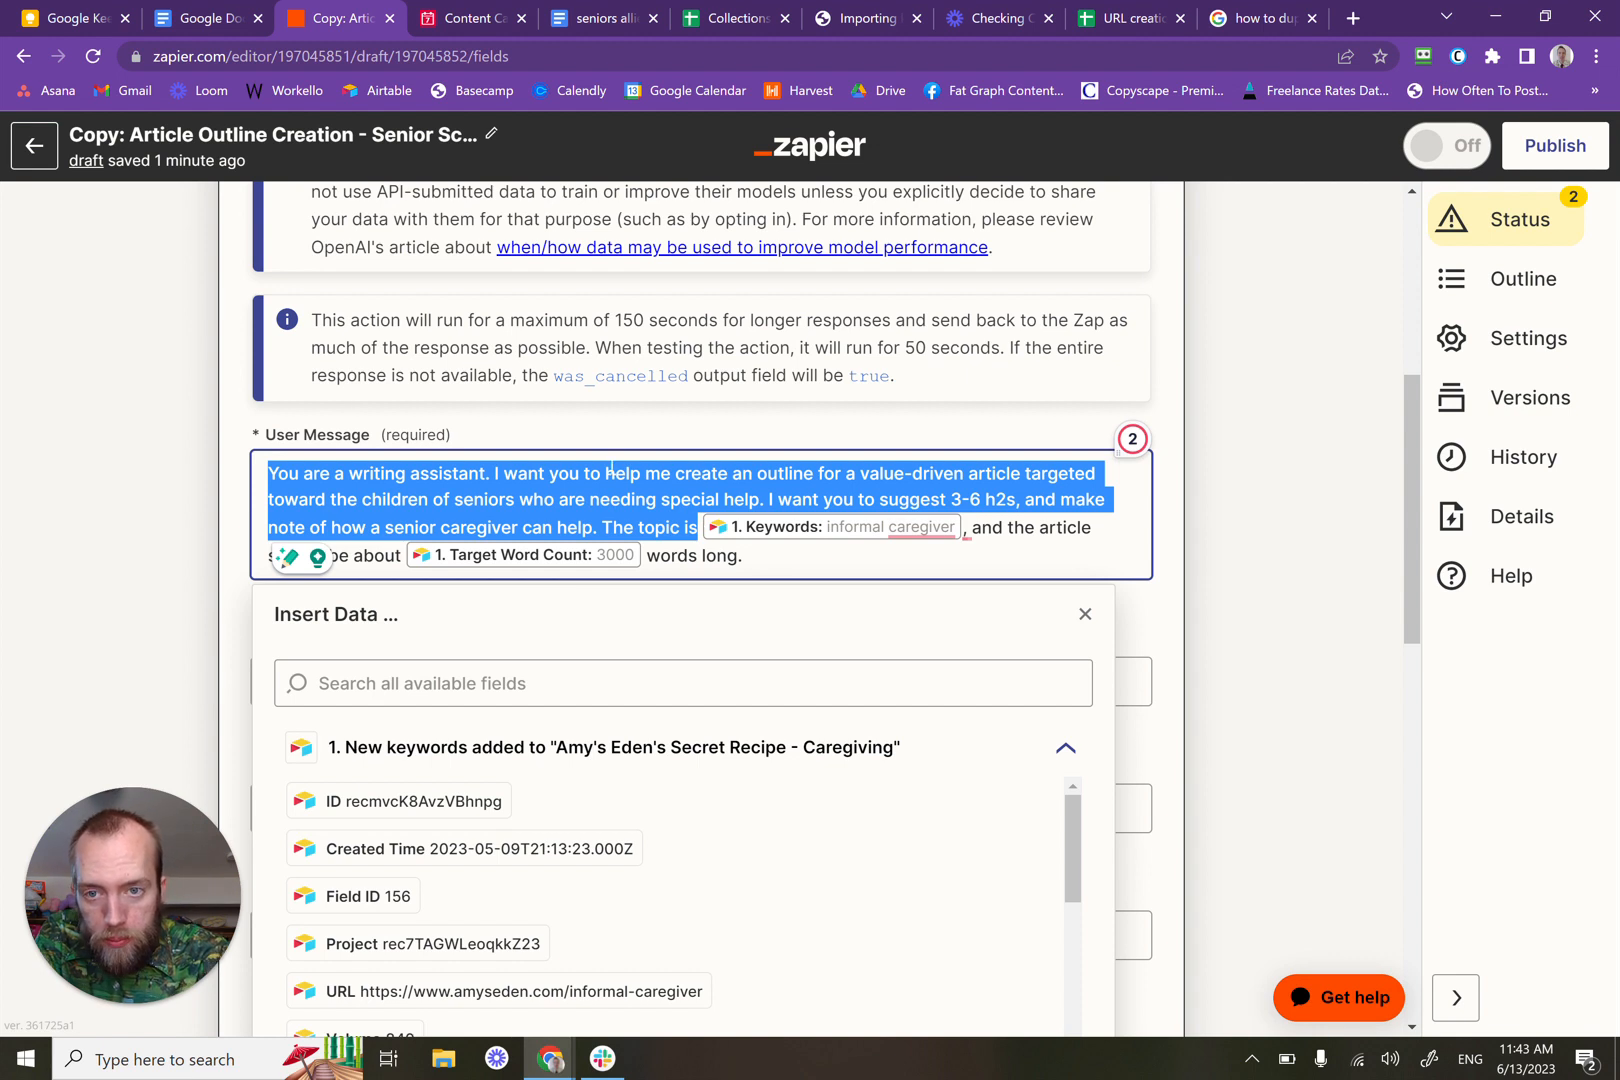
{"action": "left_click", "coordinate": [491, 470]}
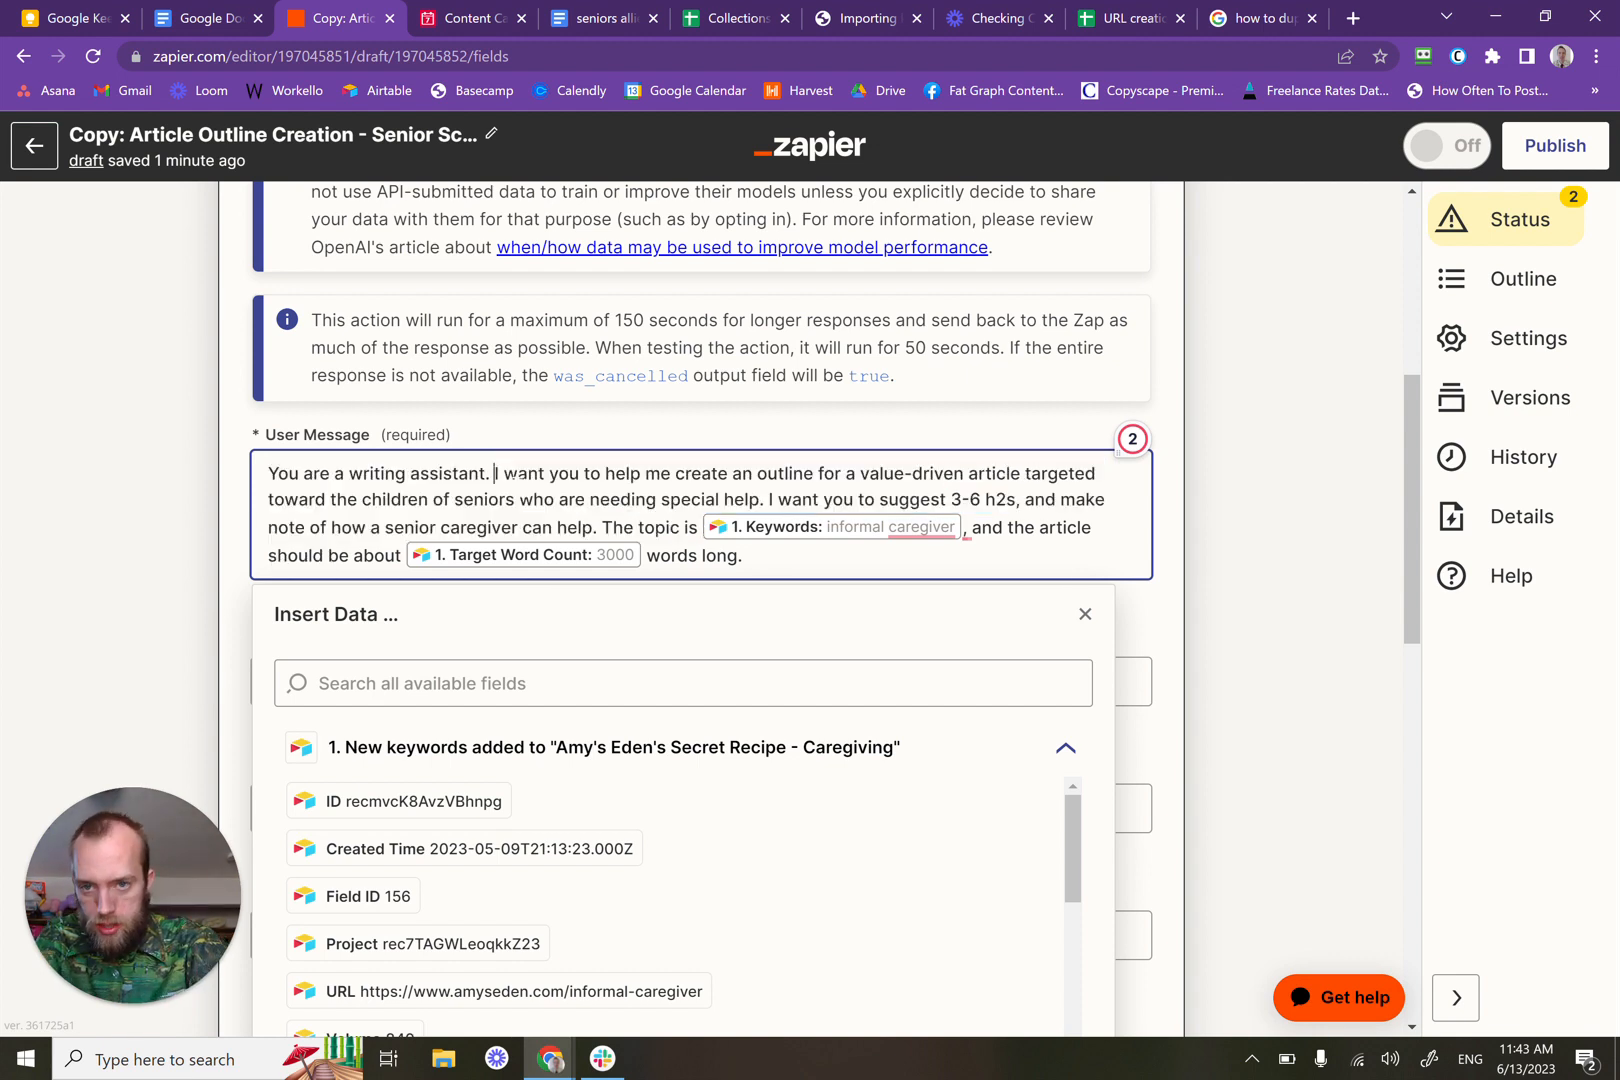
{"action": "left_click_drag", "start_coordinate": [533, 472], "coordinate": [568, 502]}
{"action": "left_click", "coordinate": [544, 498]}
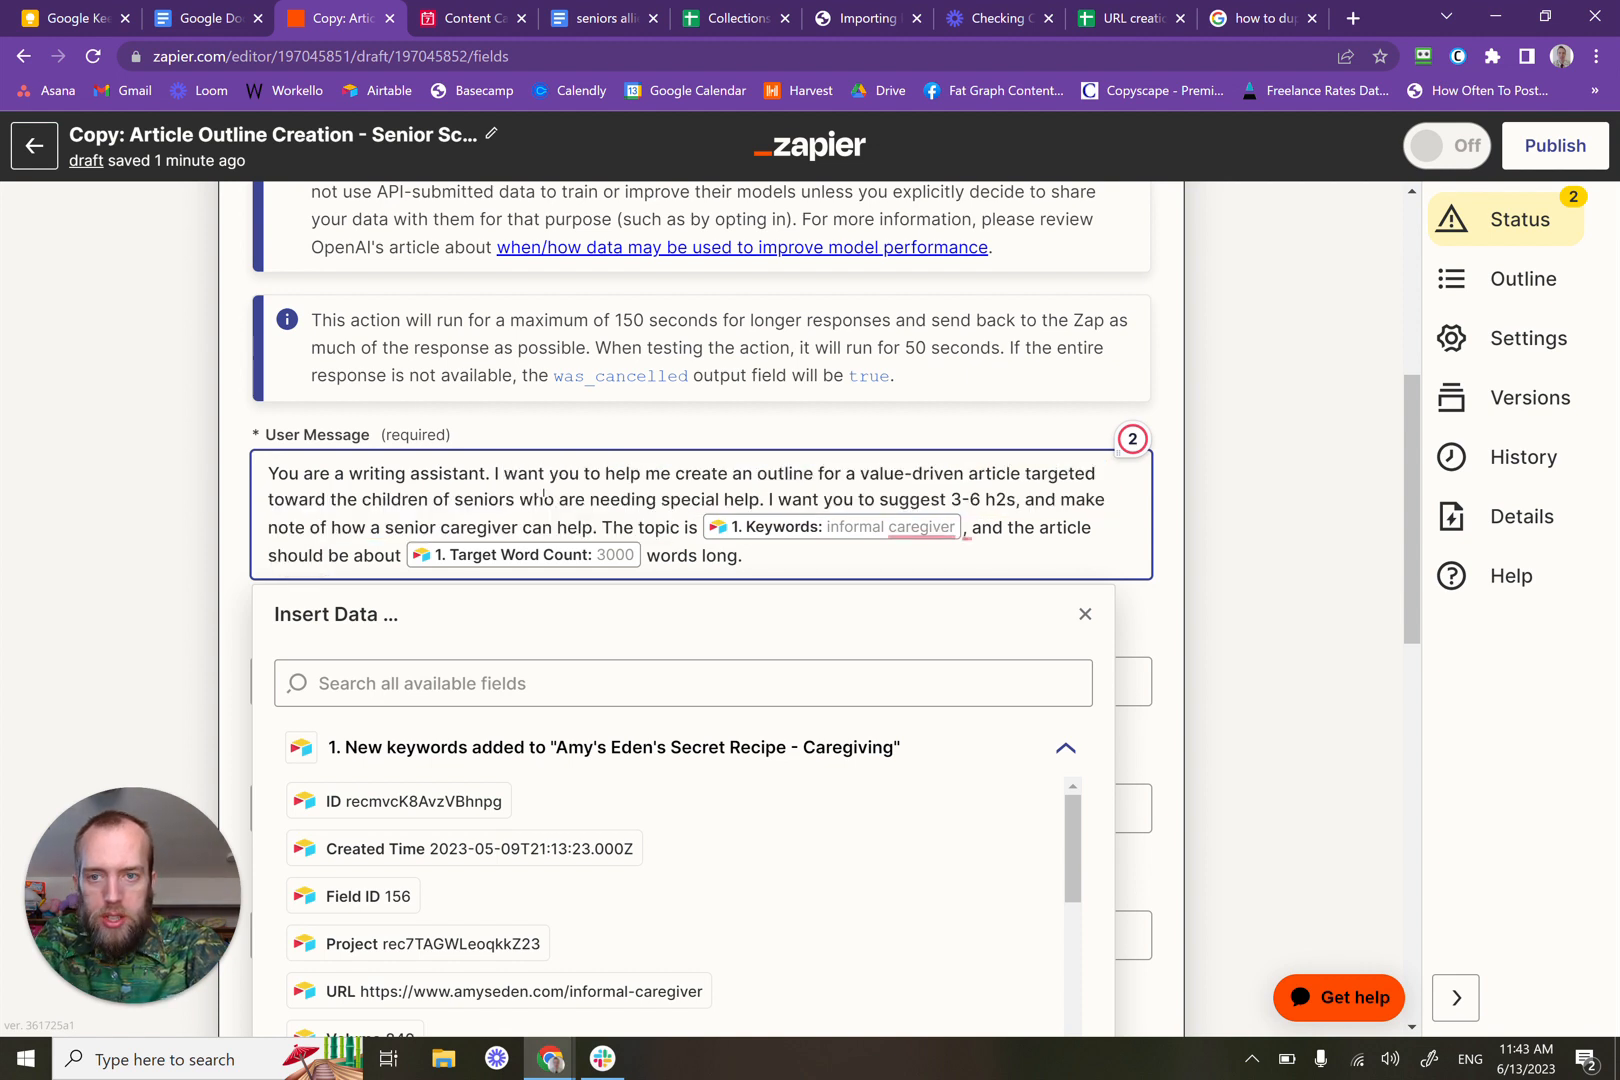
{"action": "left_click_drag", "start_coordinate": [760, 499], "coordinate": [588, 500]}
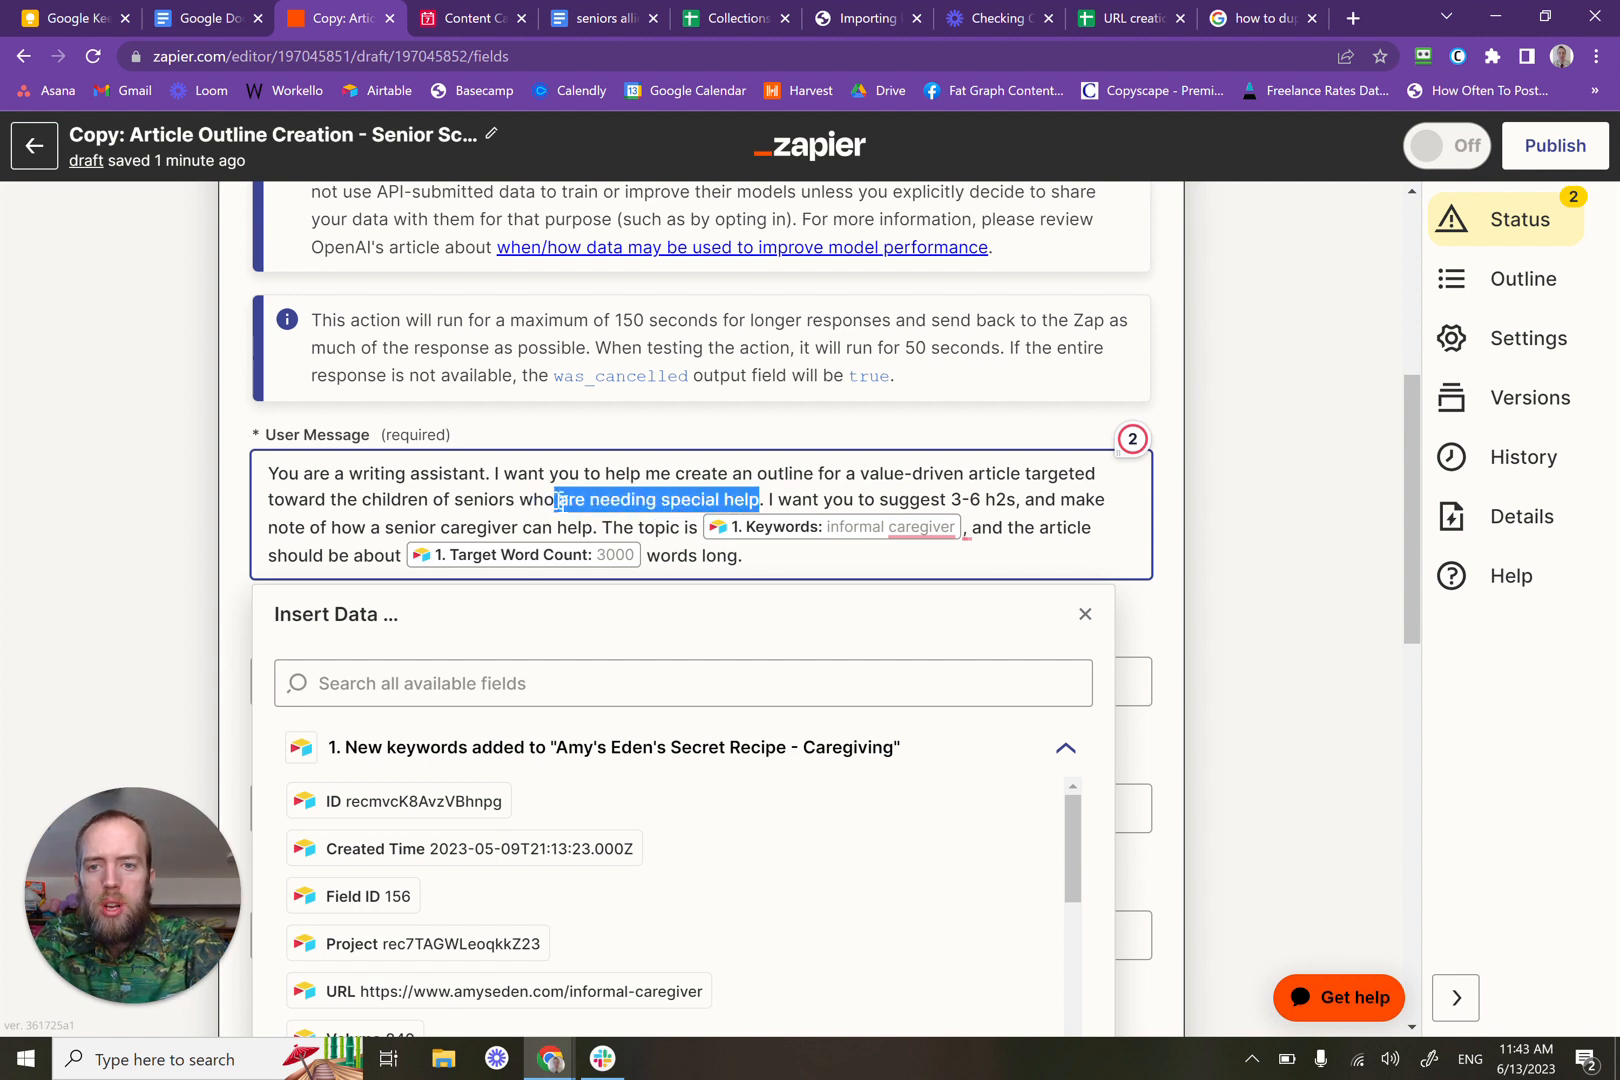
{"action": "key", "text": "BackSpace"}
{"action": "type", "text": "wo"}
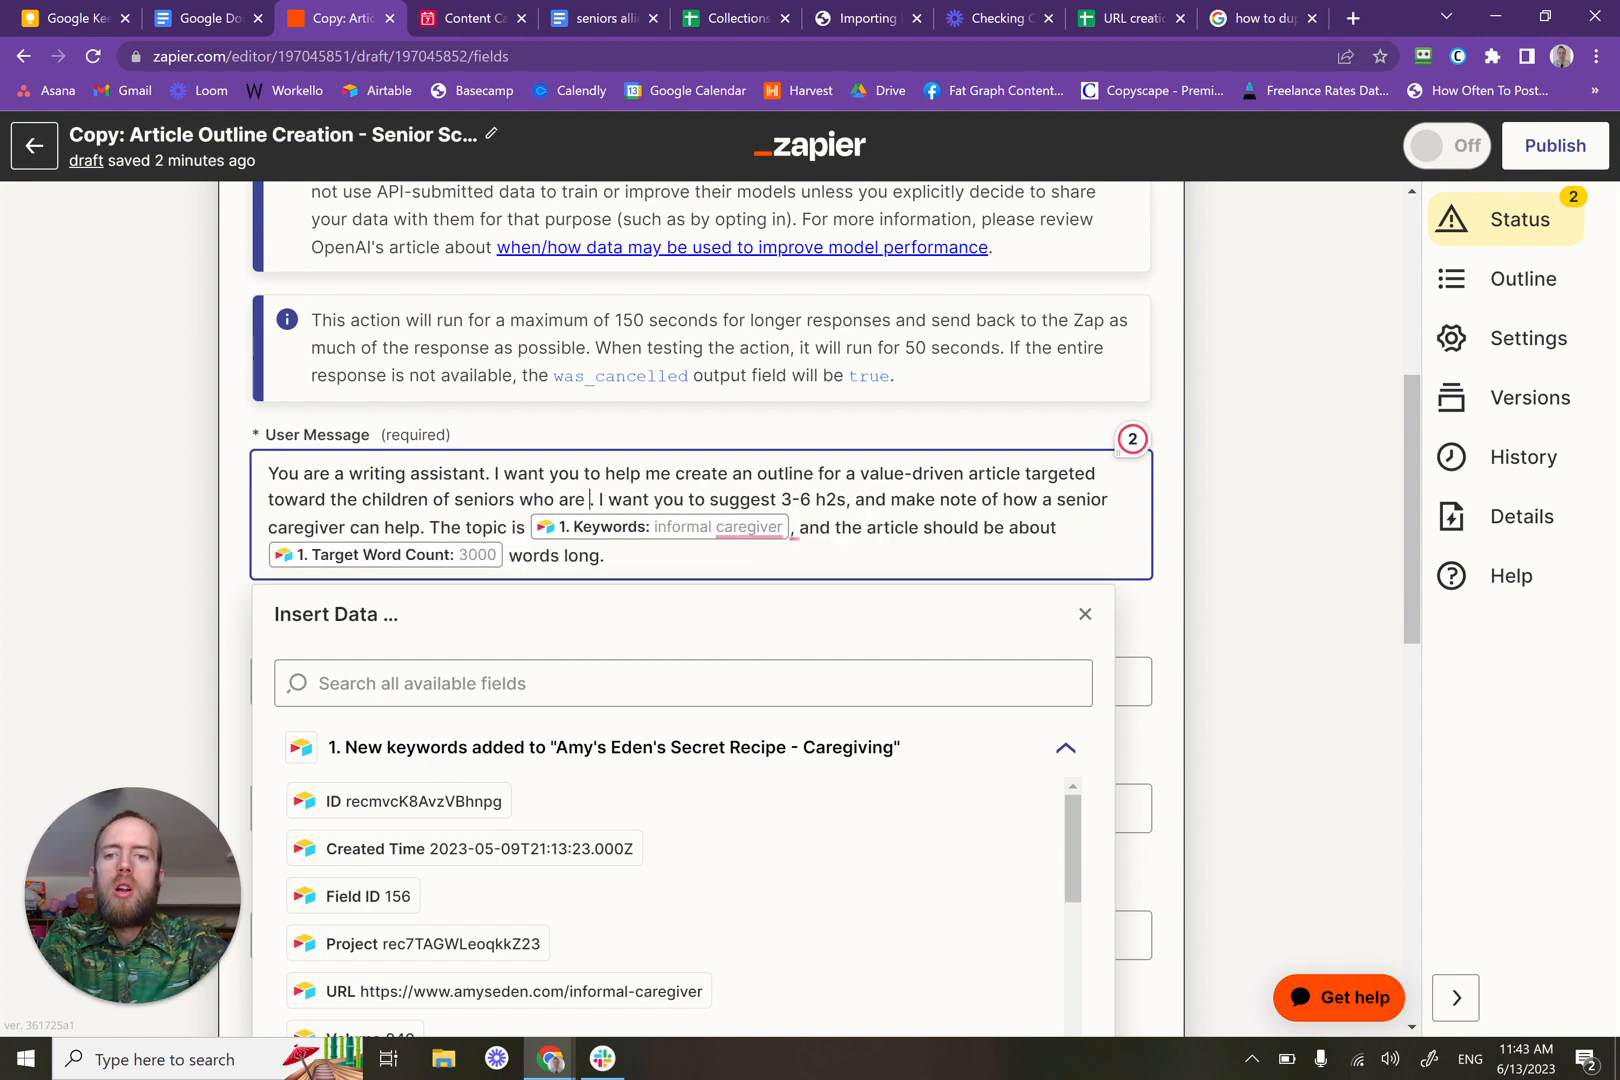
{"action": "type", "text": "rried about "}
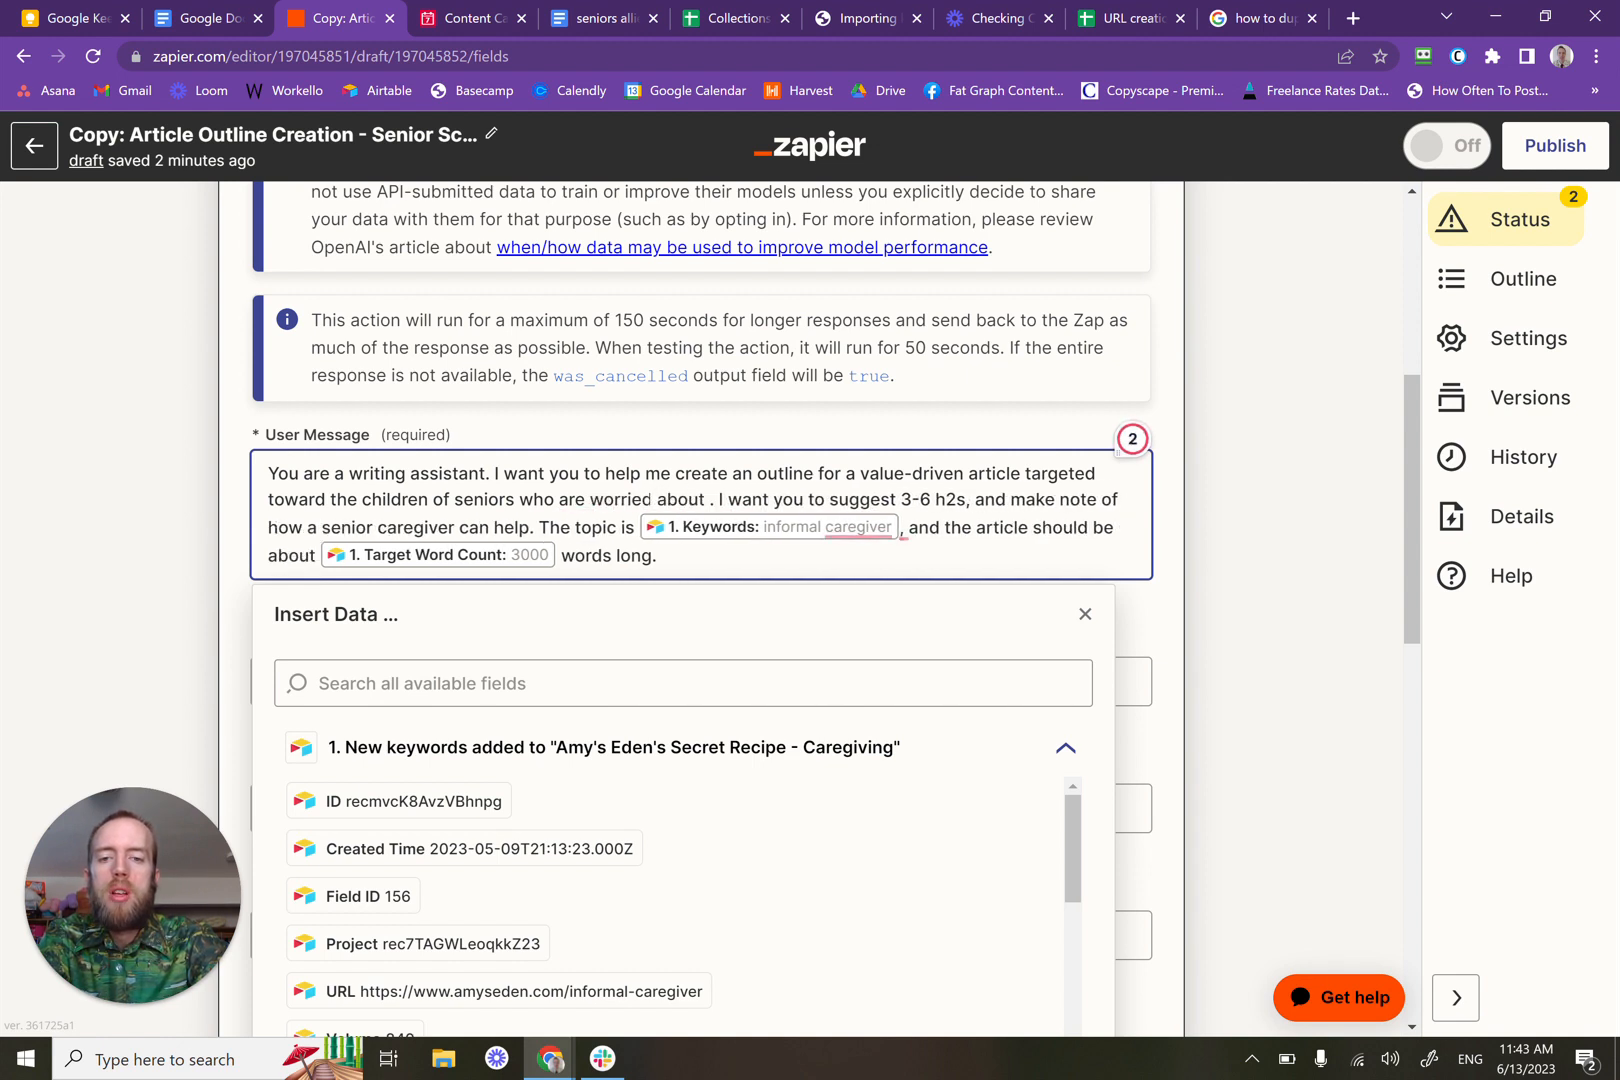
{"action": "type", "text": "their loved ones b"}
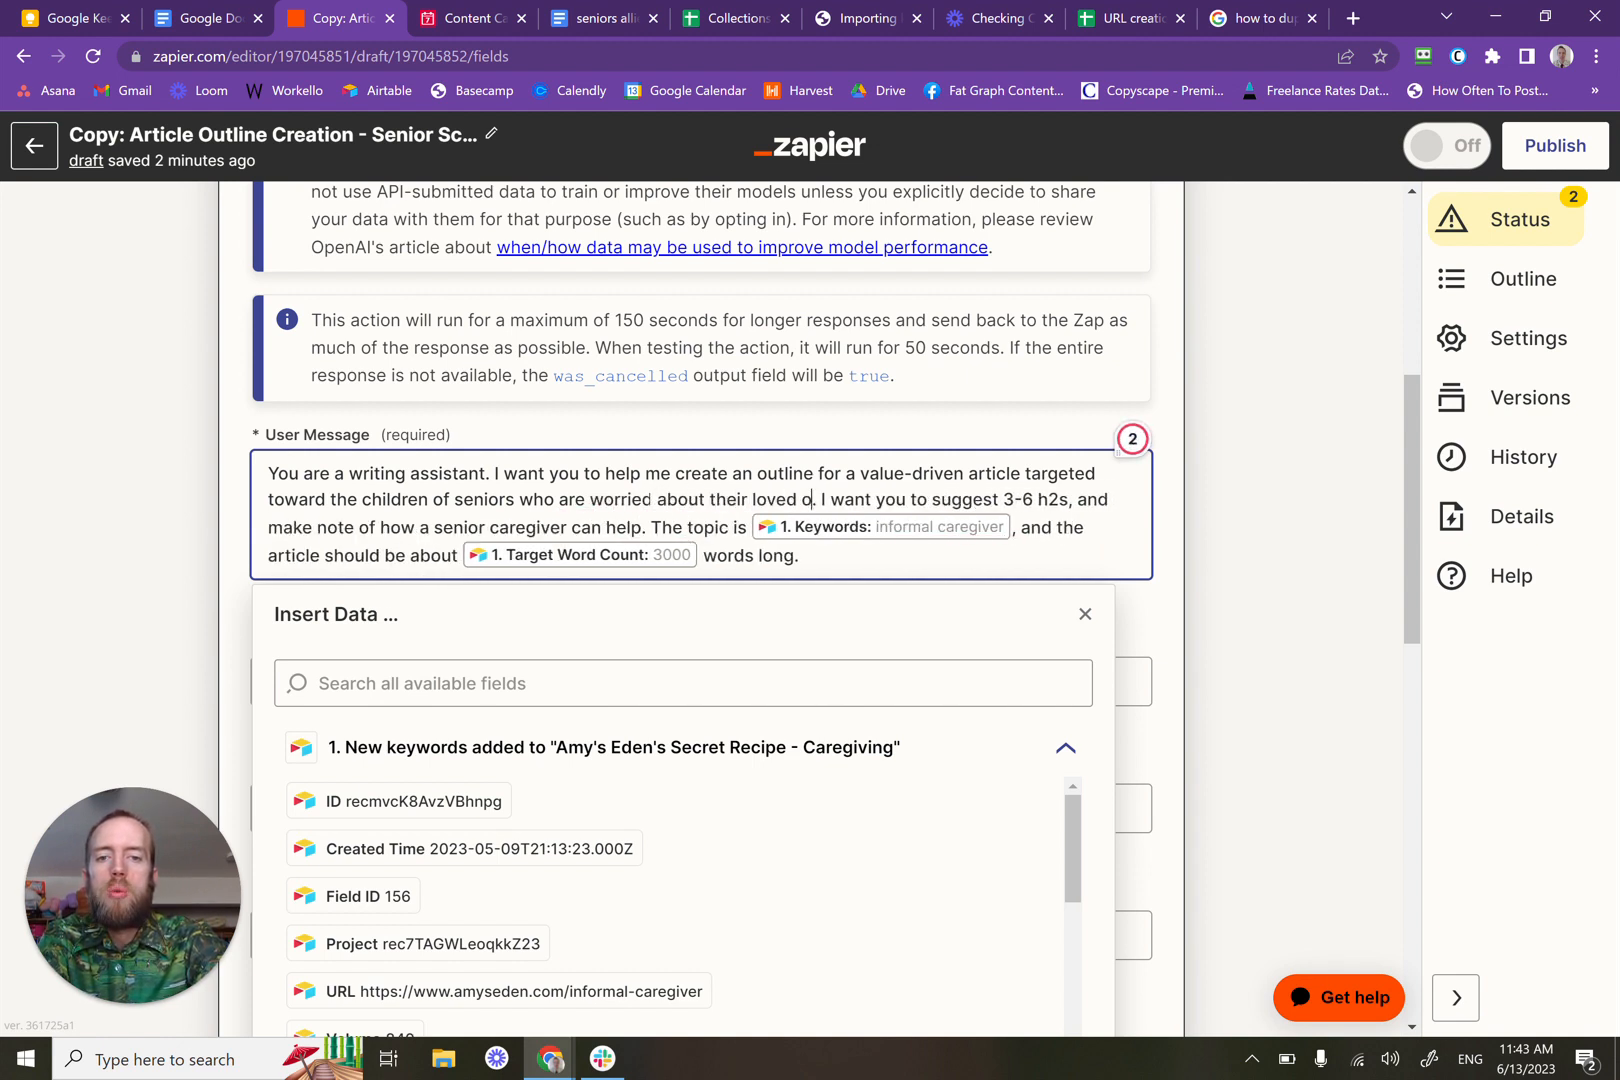
{"action": "type", "text": "eing scammed"}
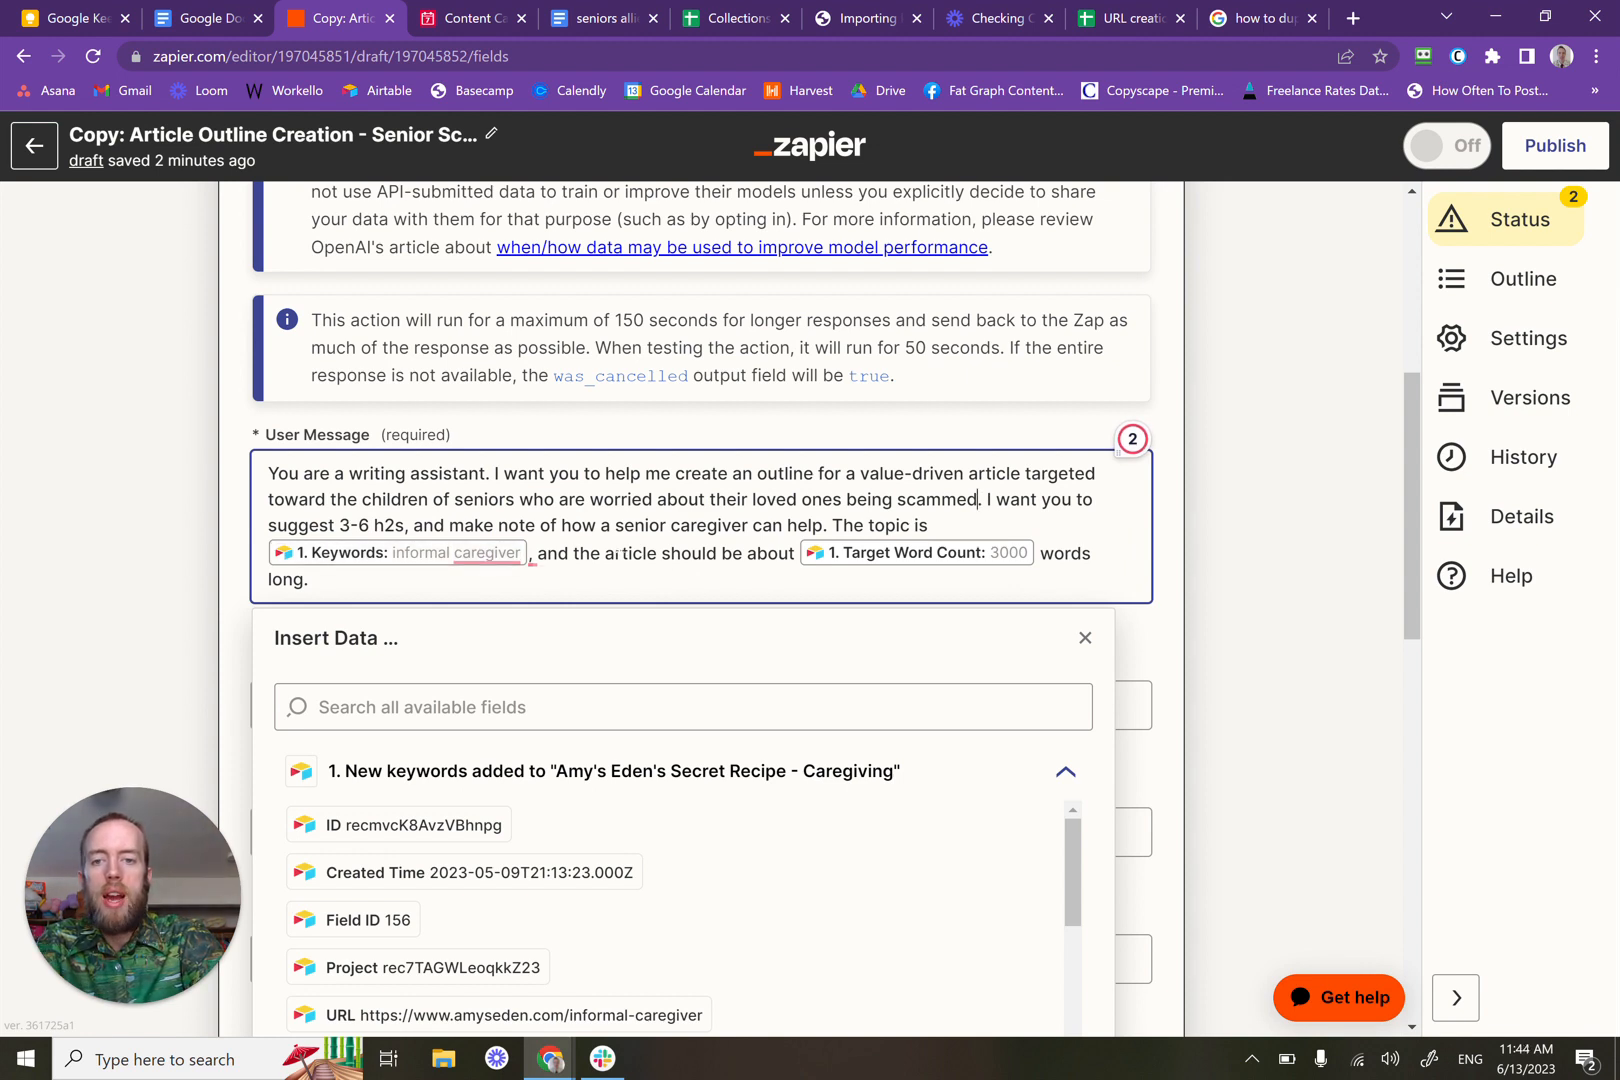
Step: Remove the clause "and make note of how a senior caregiver can help" from the User Message, ending the sentence after "3-6 h2s"
{"action": "left_click_drag", "start_coordinate": [822, 525], "coordinate": [423, 525]}
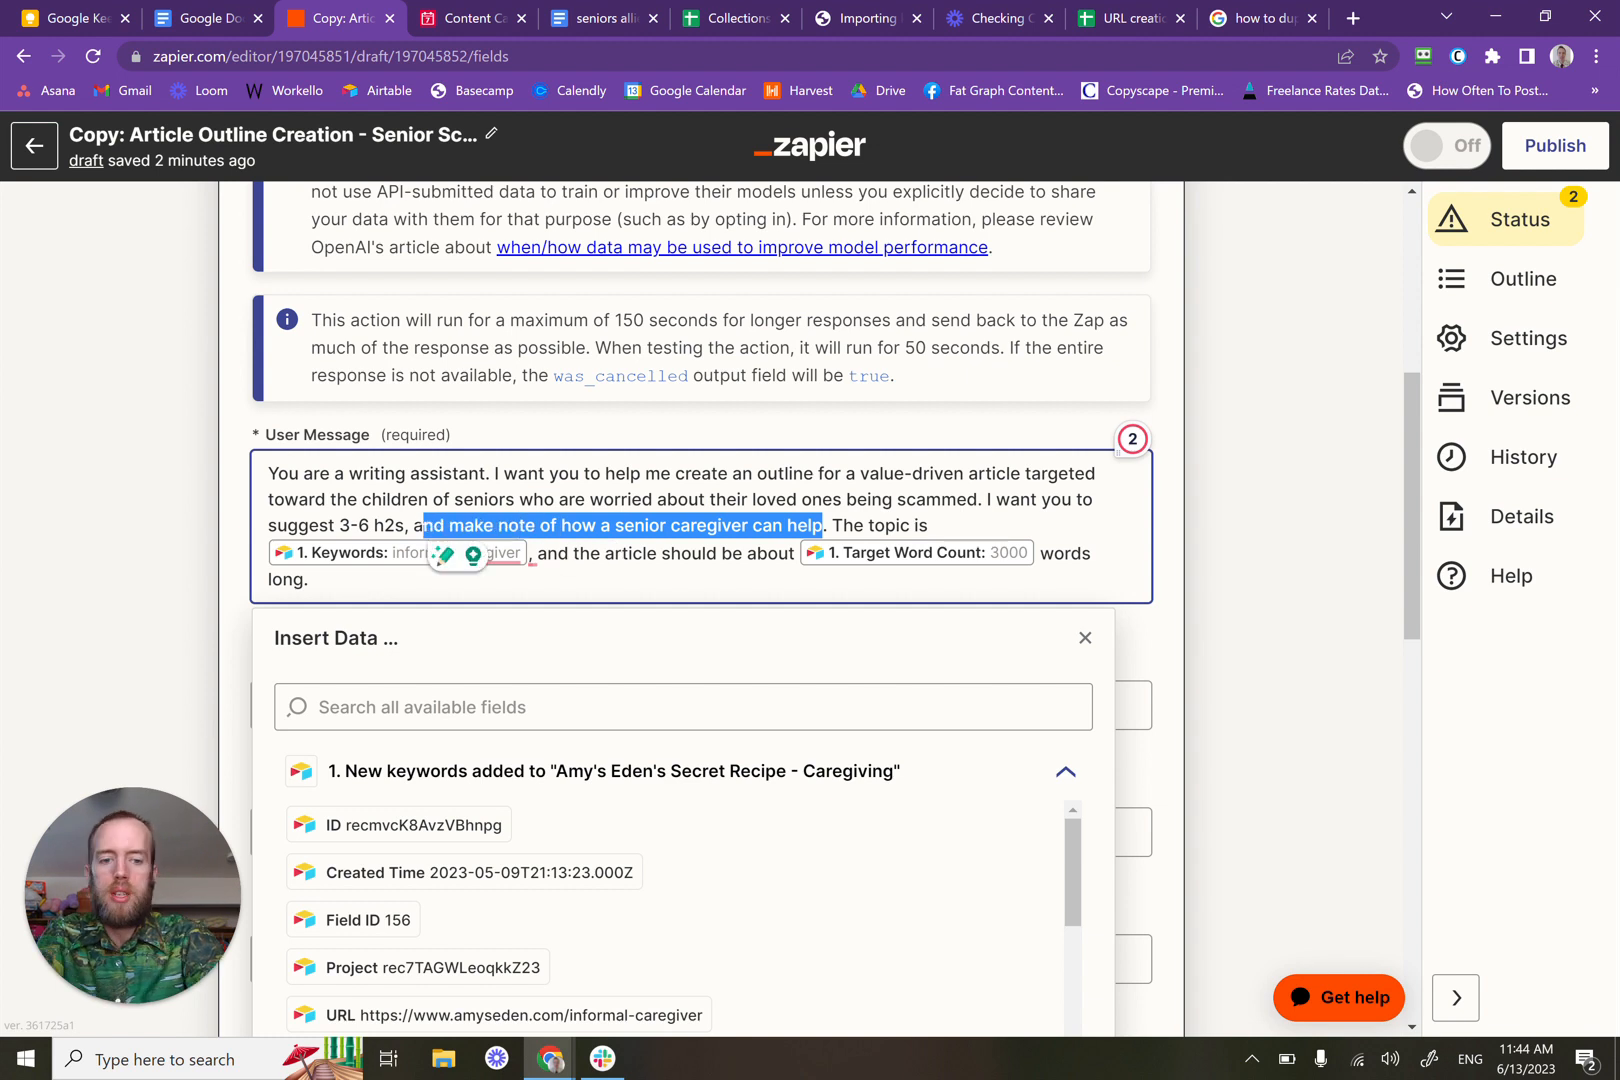
{"action": "key", "text": "BackSpace"}
{"action": "key", "text": "BackSpace"}
{"action": "key", "text": "BackSpace"}
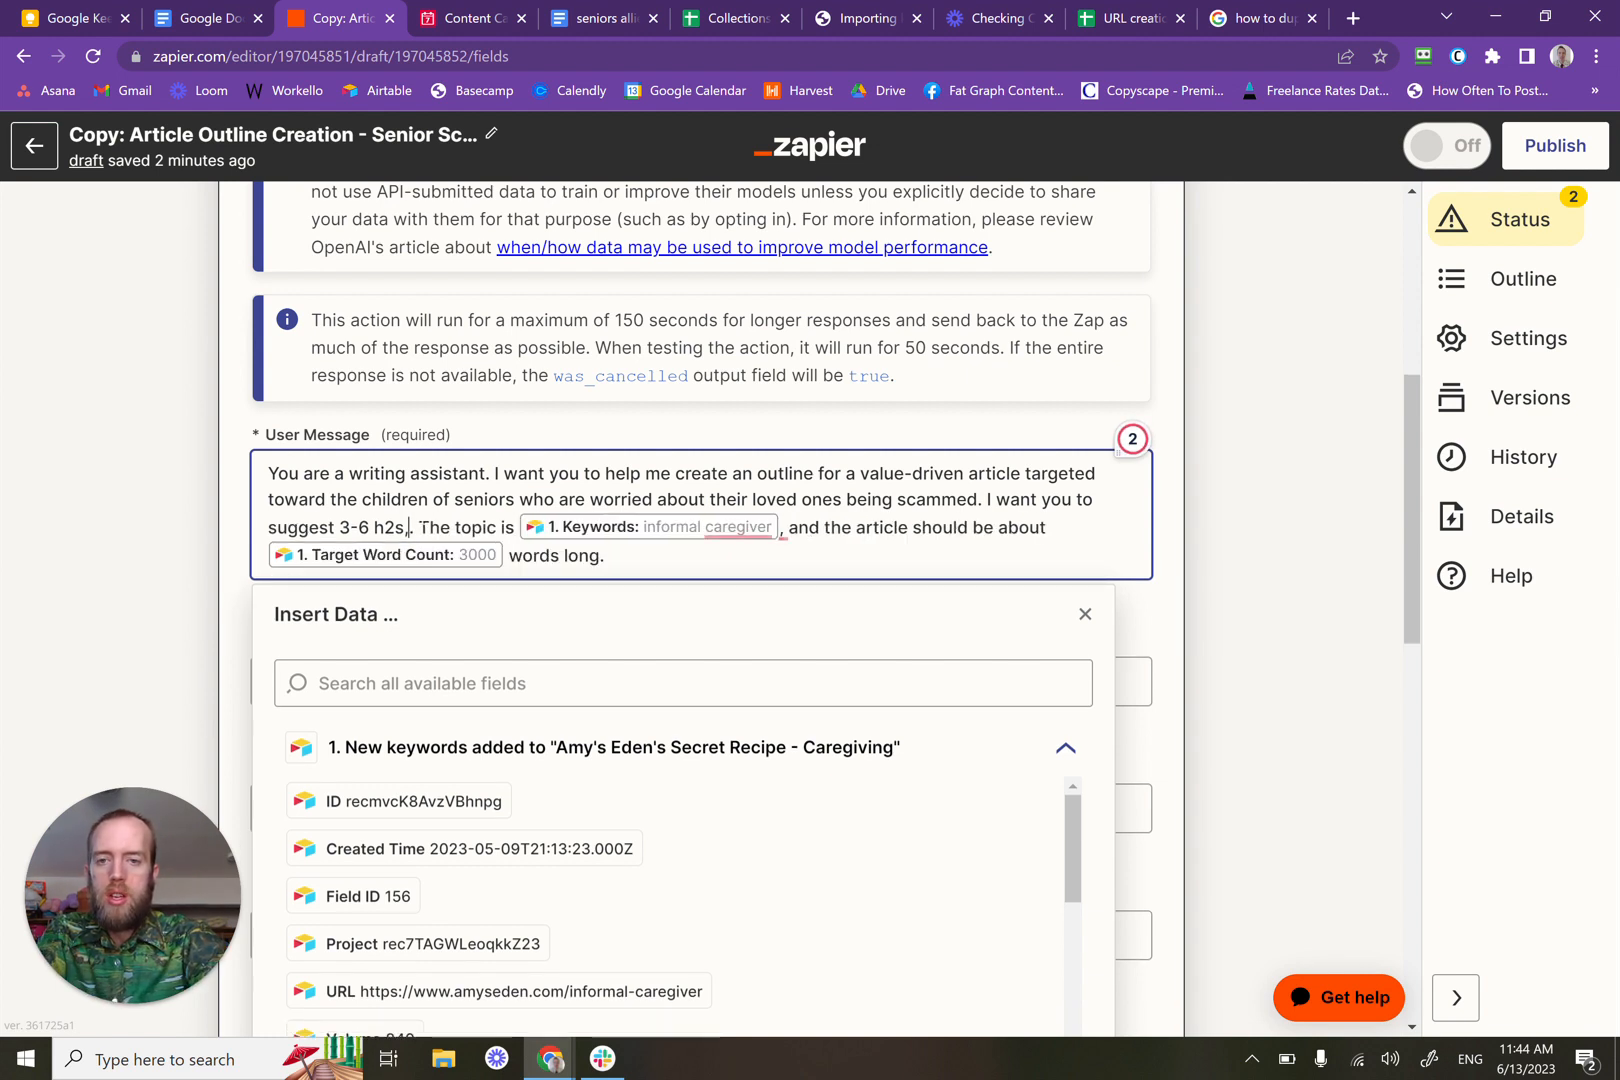
{"action": "key", "text": "BackSpace"}
{"action": "left_click", "coordinate": [415, 527]}
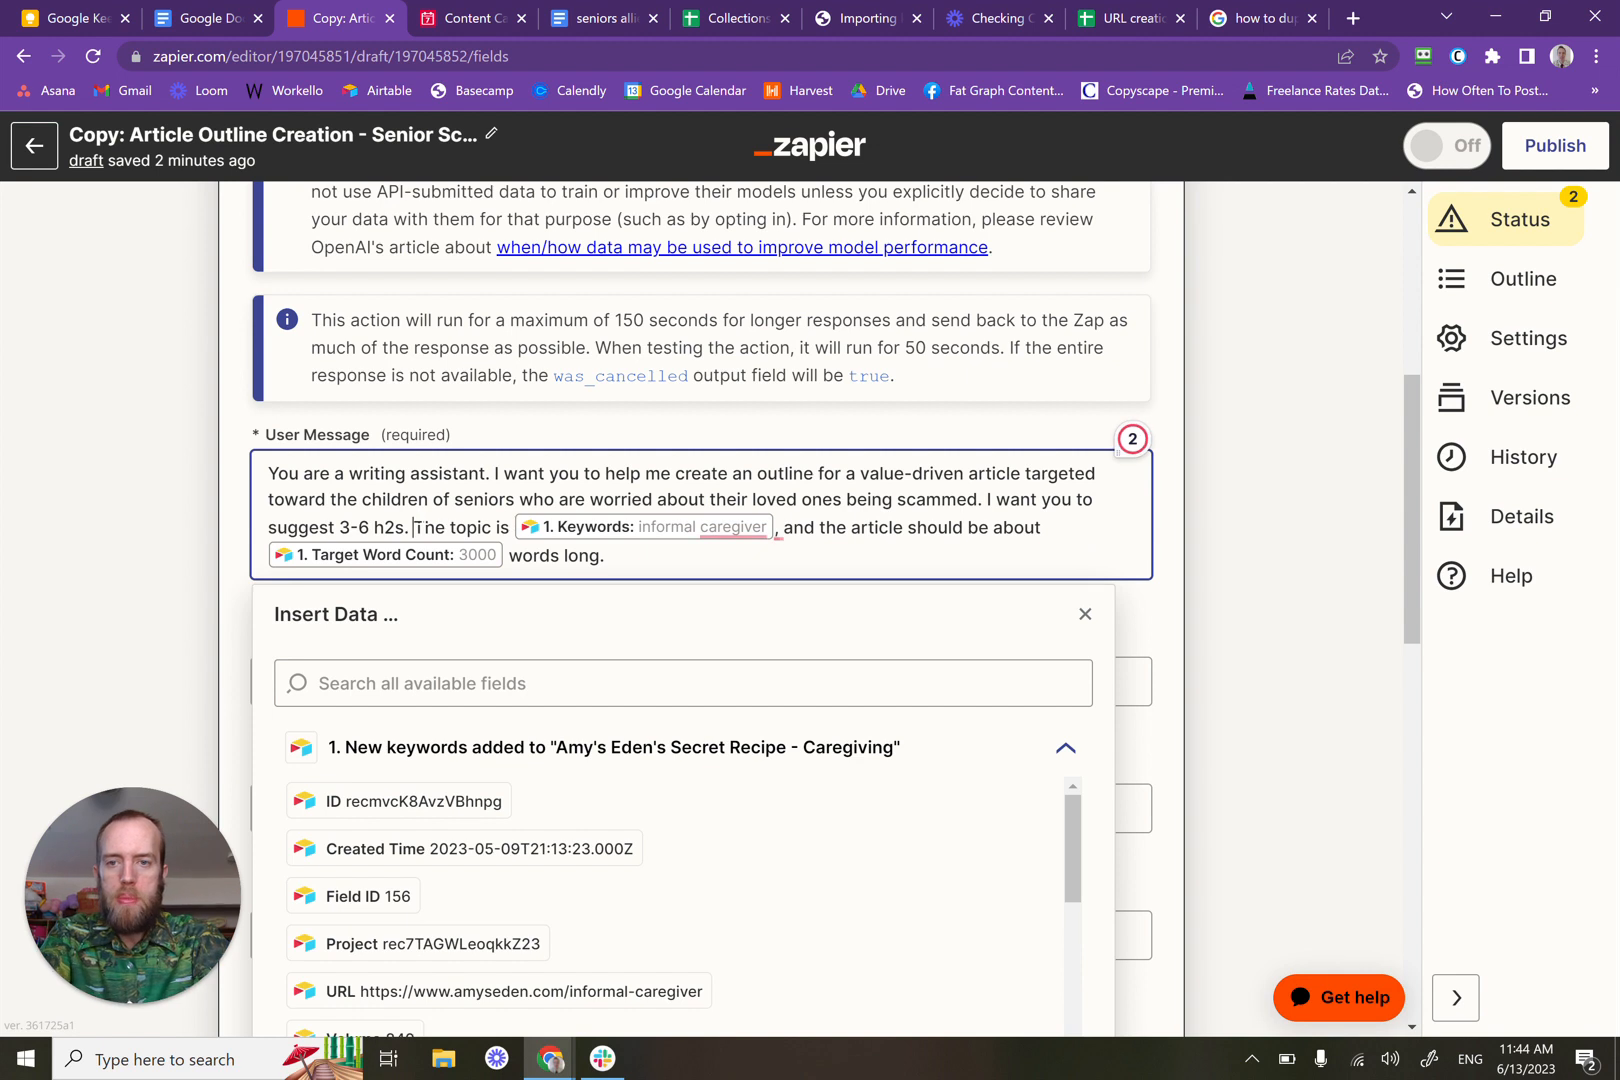
{"action": "type", "text": "Also please "}
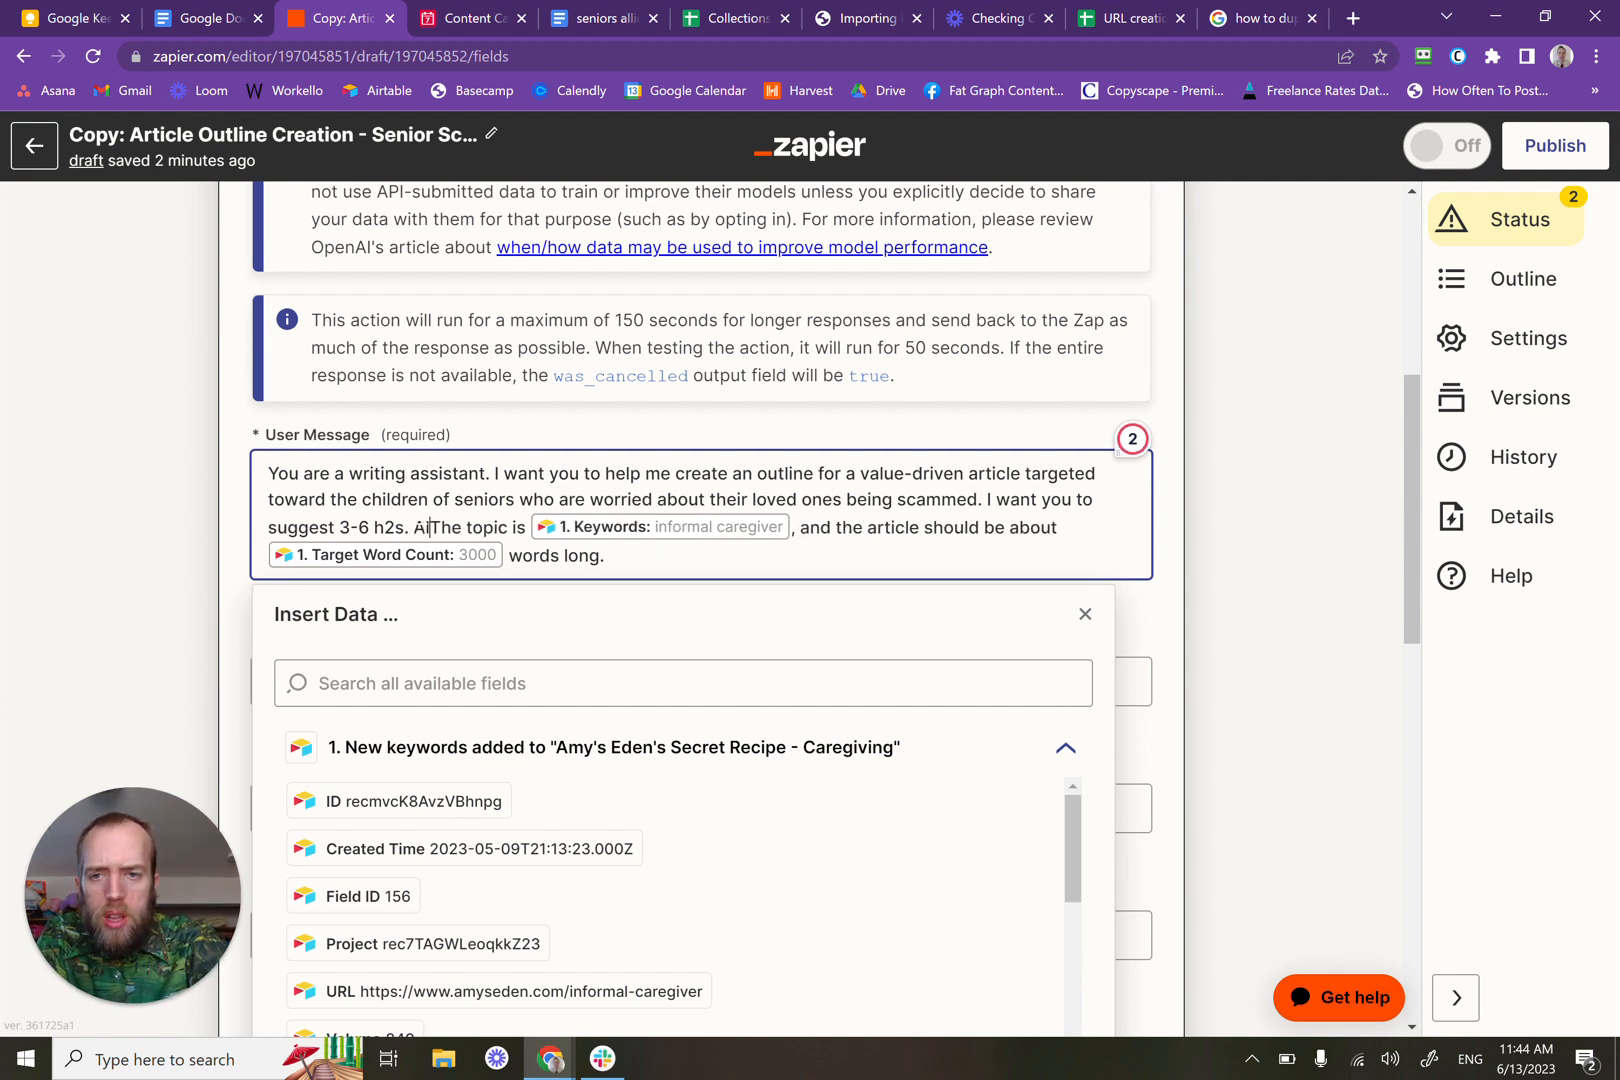
{"action": "type", "text": "note"}
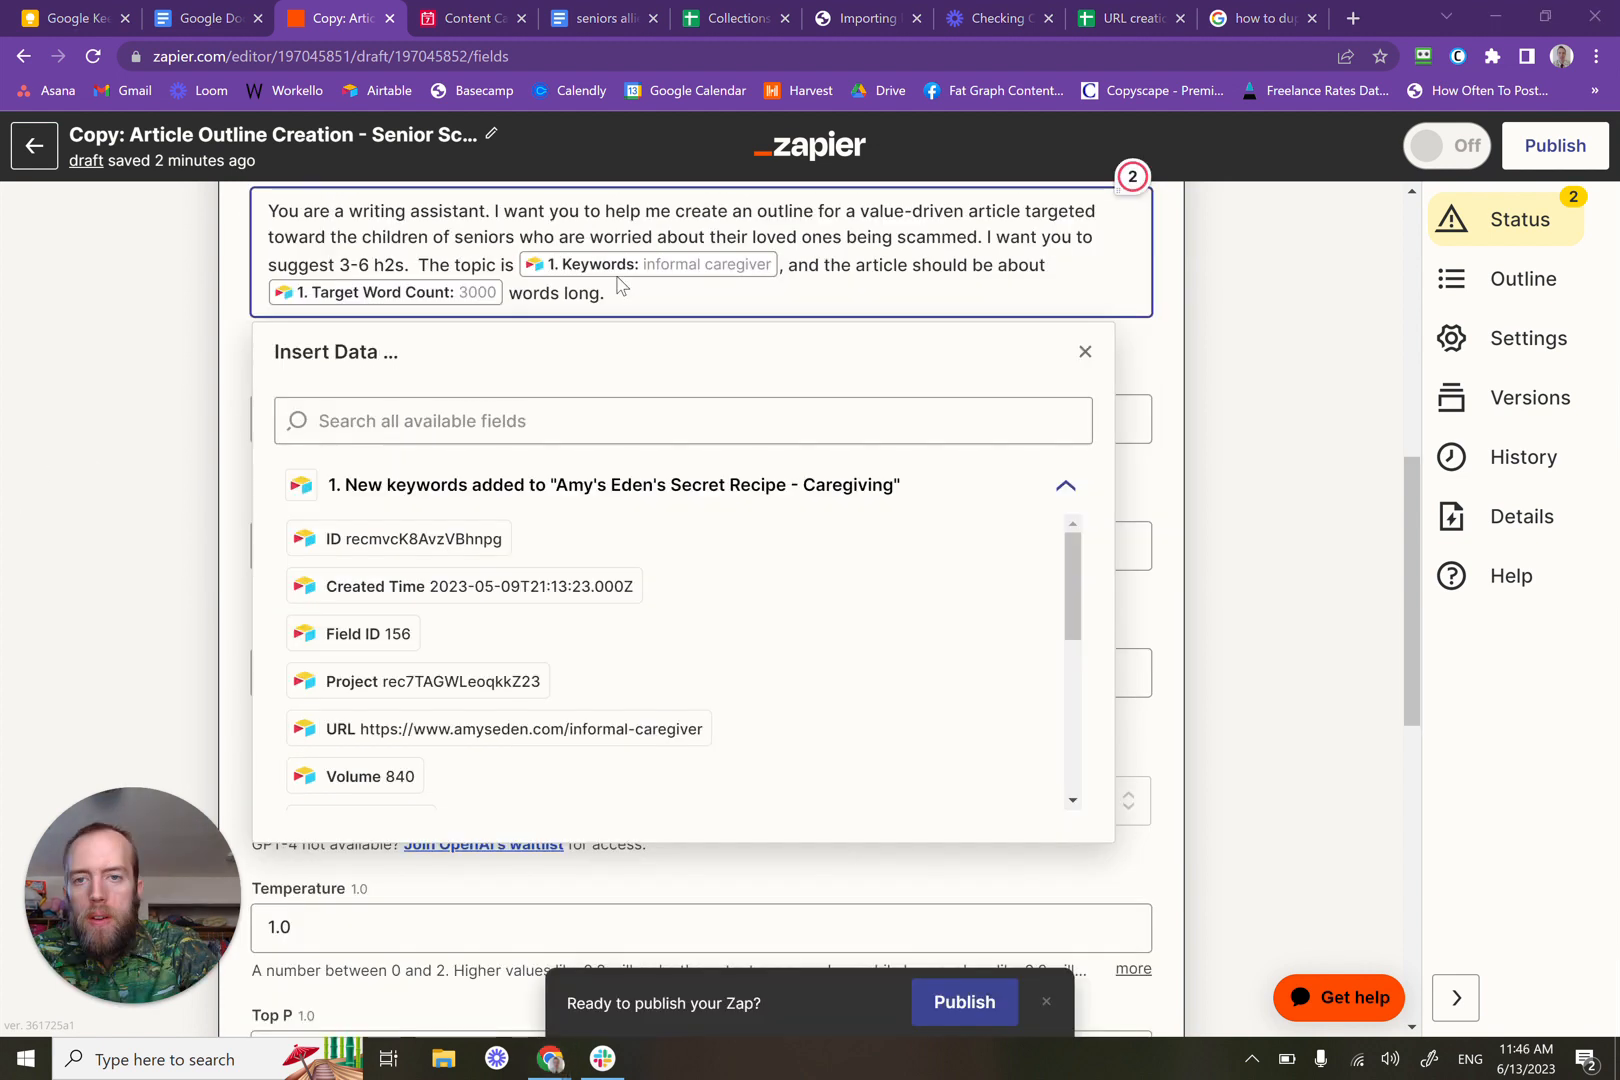
{"action": "key", "text": "Tab"}
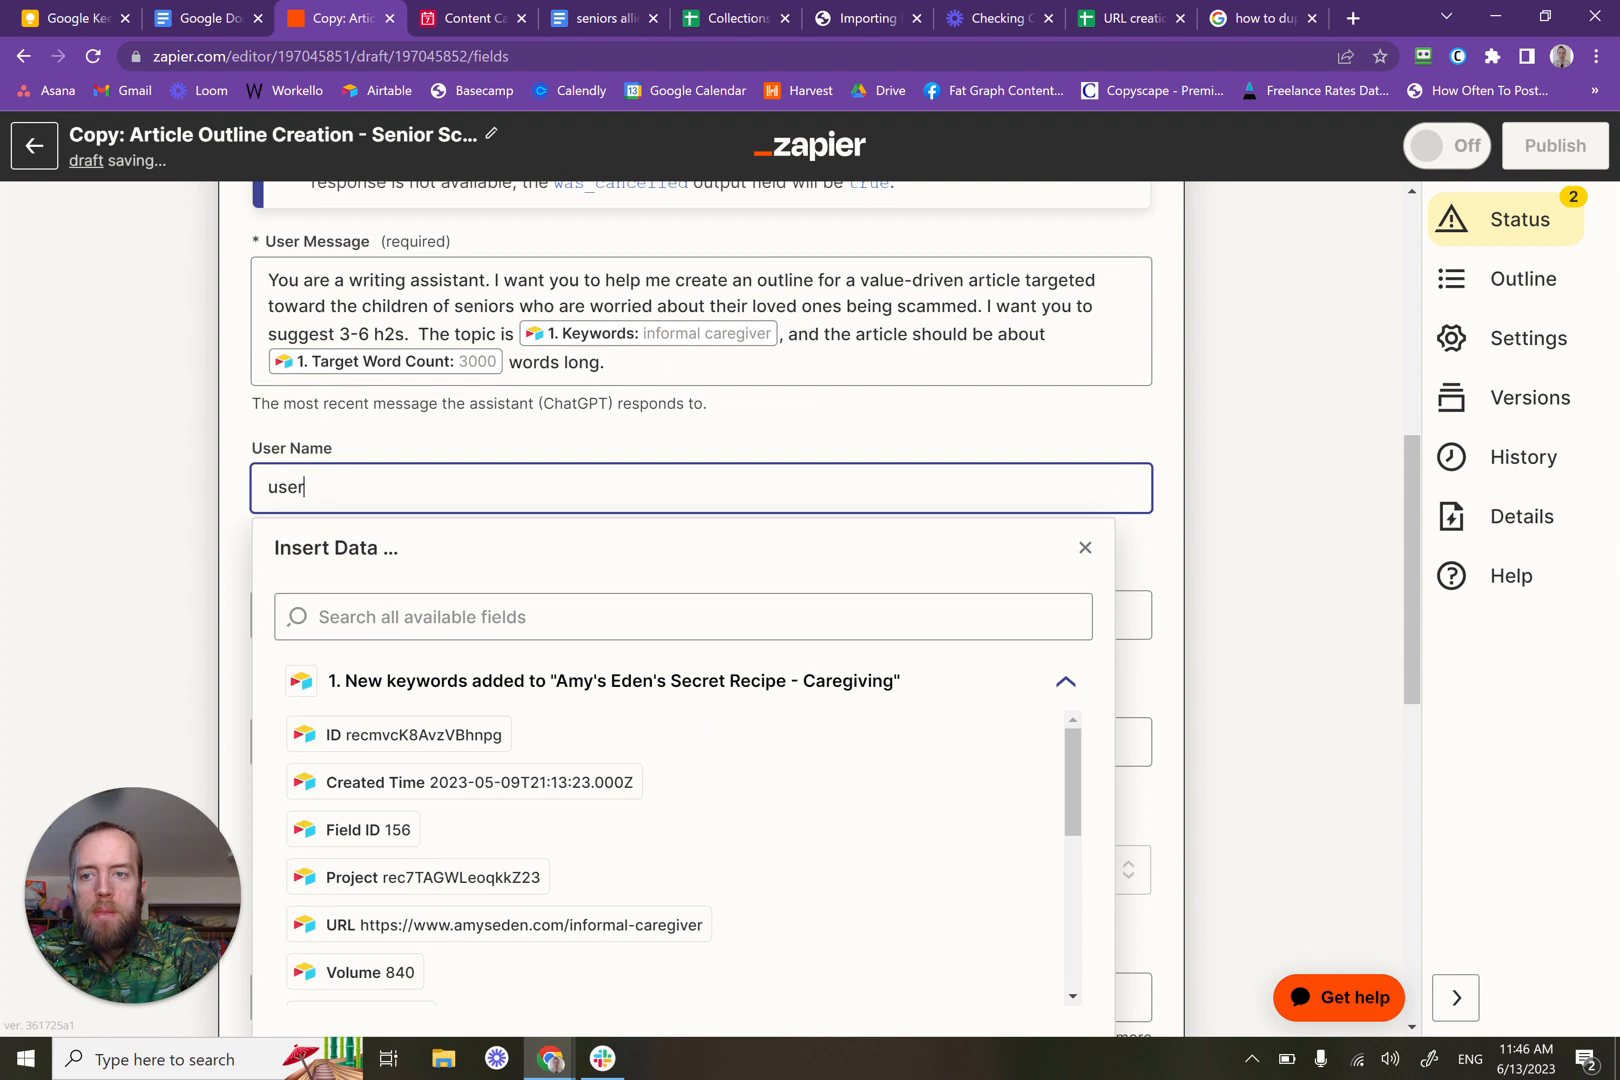
Step: Add a closing User Message sentence asking to "Please note any particular pitfalls that someone can fall into in regards to the topic."
{"action": "left_click", "coordinate": [608, 362]}
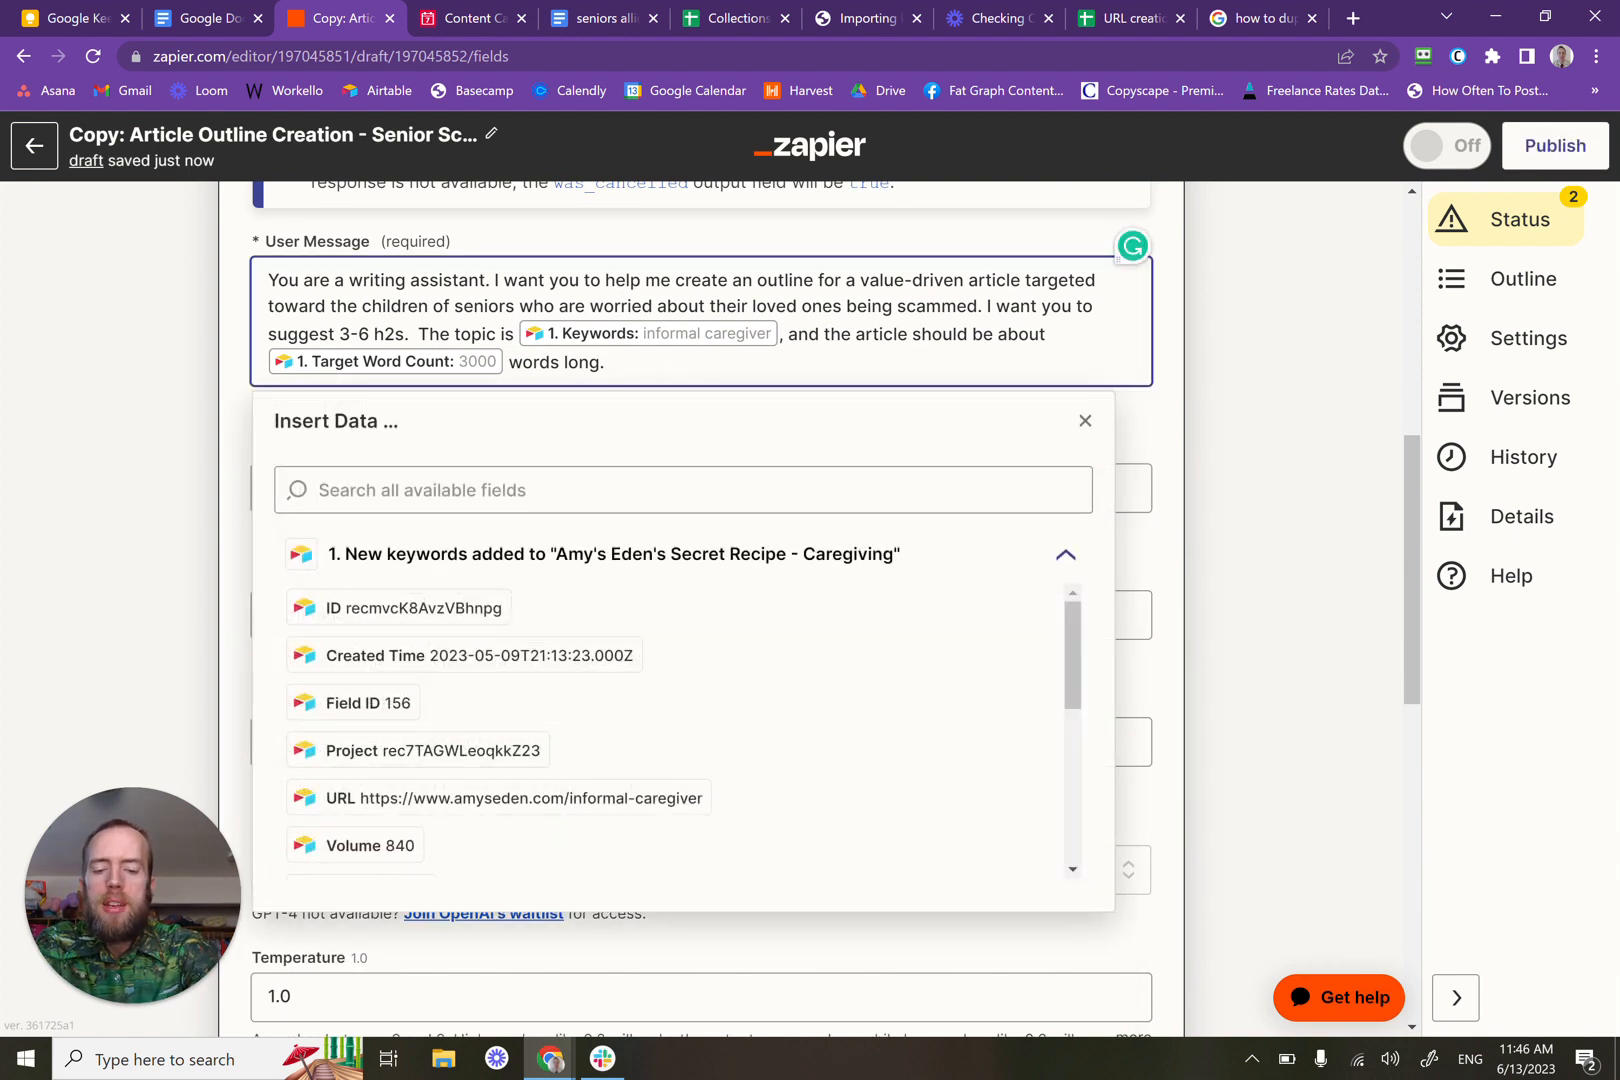
{"action": "type", "text": "Please note any "}
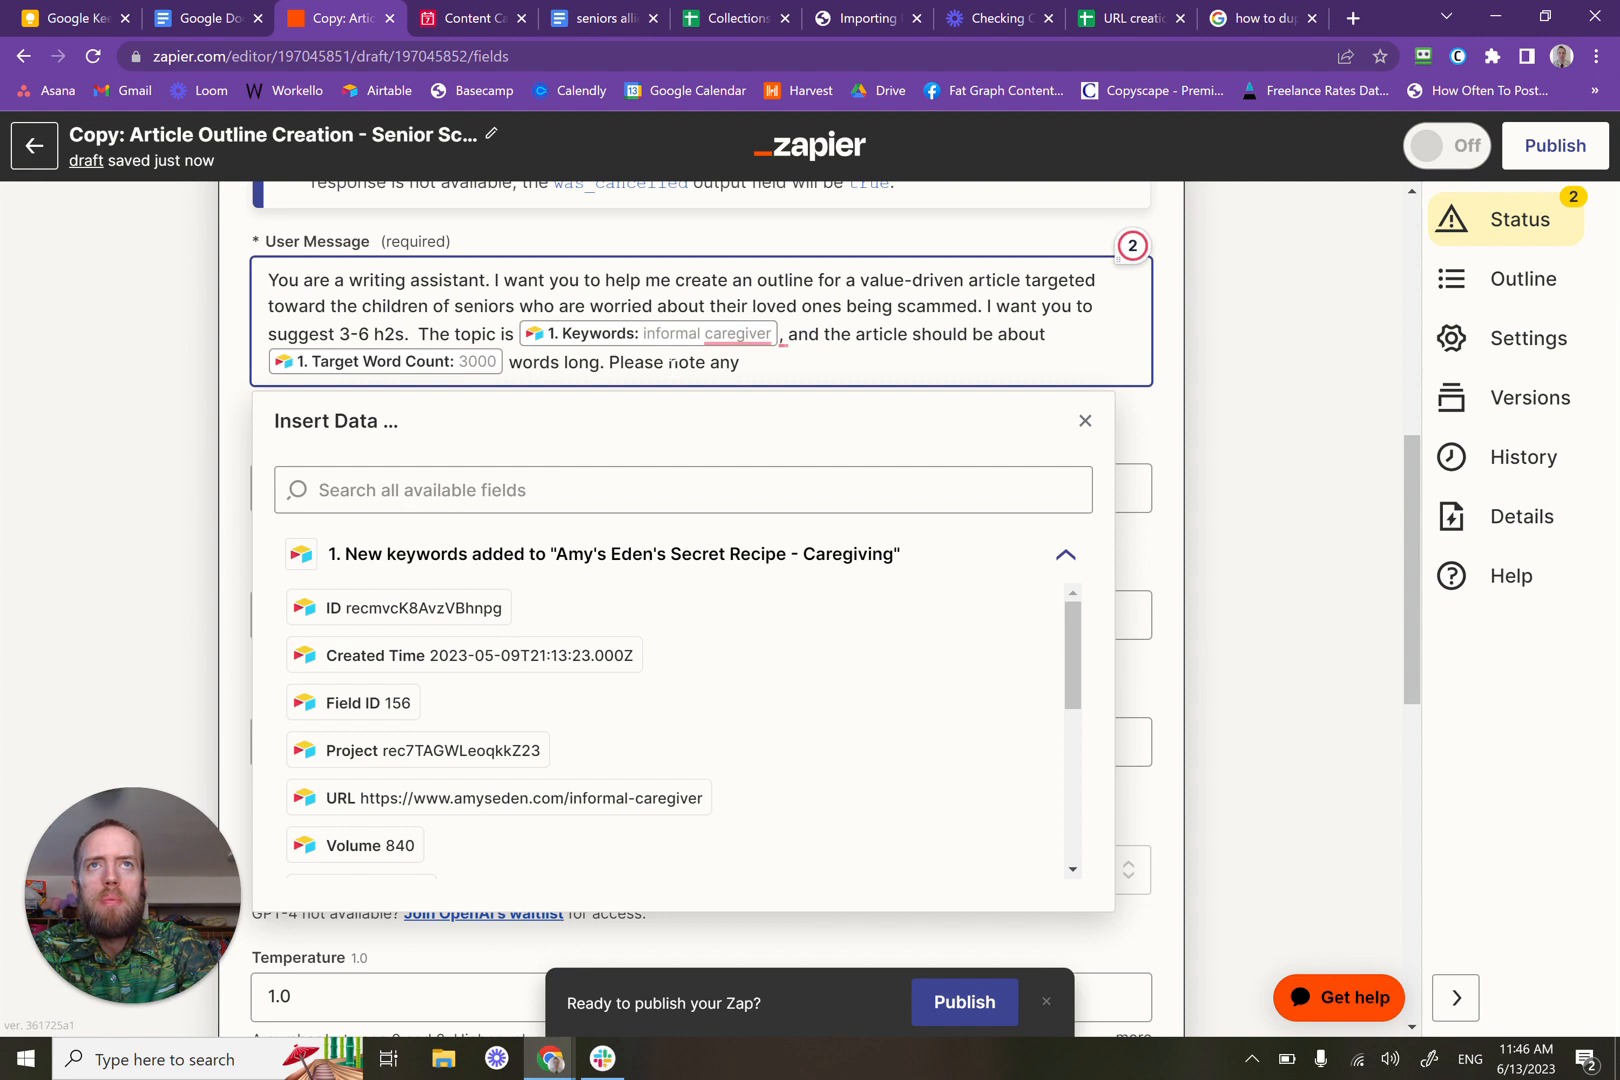
{"action": "type", "text": "partilu"}
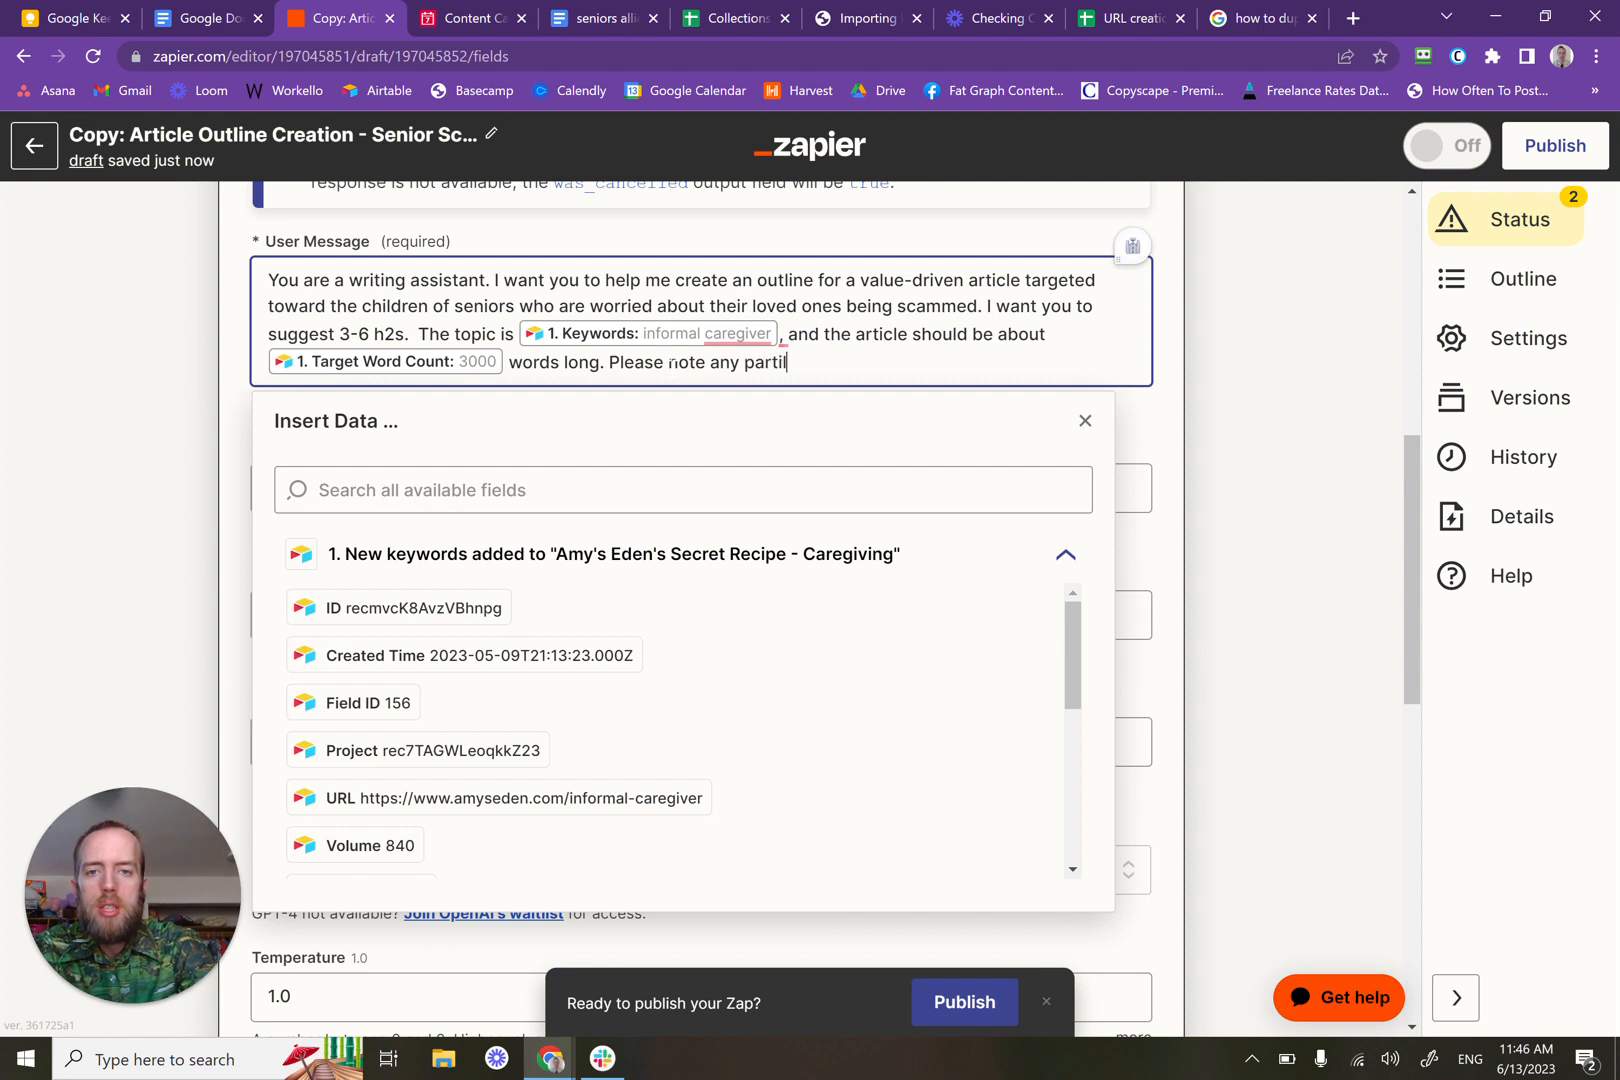
{"action": "key", "text": "BackSpace"}
{"action": "key", "text": "BackSpace"}
{"action": "key", "text": "BackSpace"}
{"action": "type", "text": "ular"}
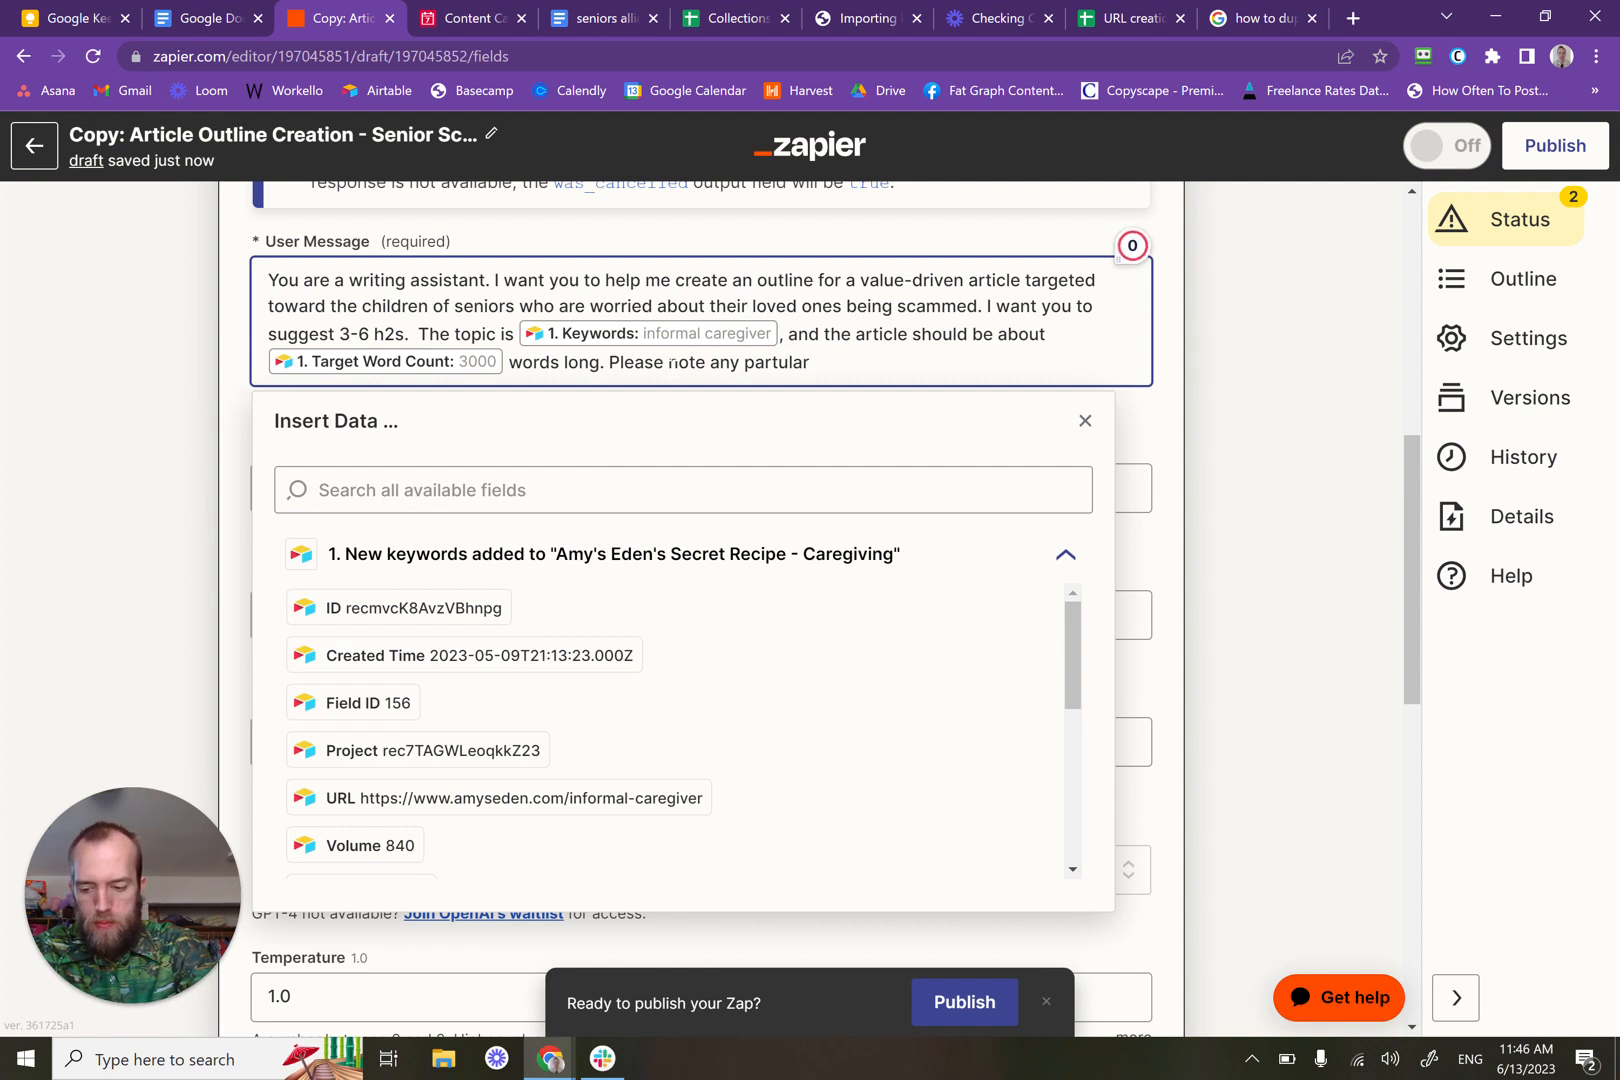
{"action": "type", "text": " pitfal"}
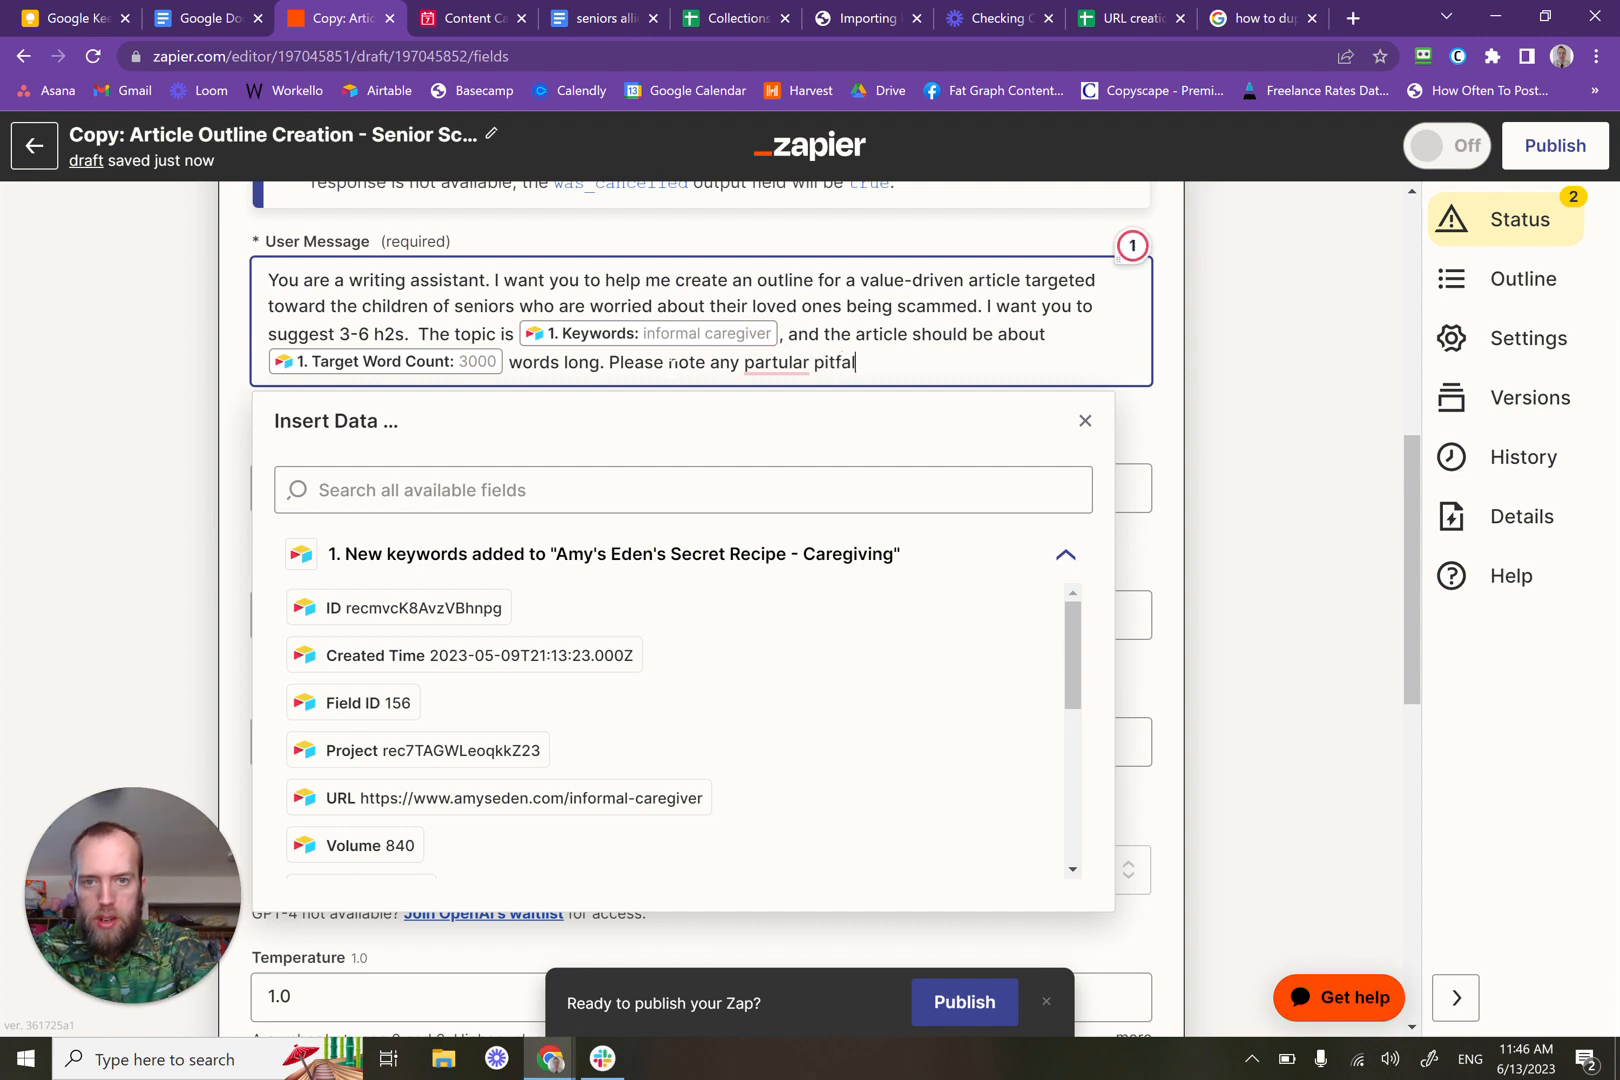
{"action": "type", "text": "ls that "}
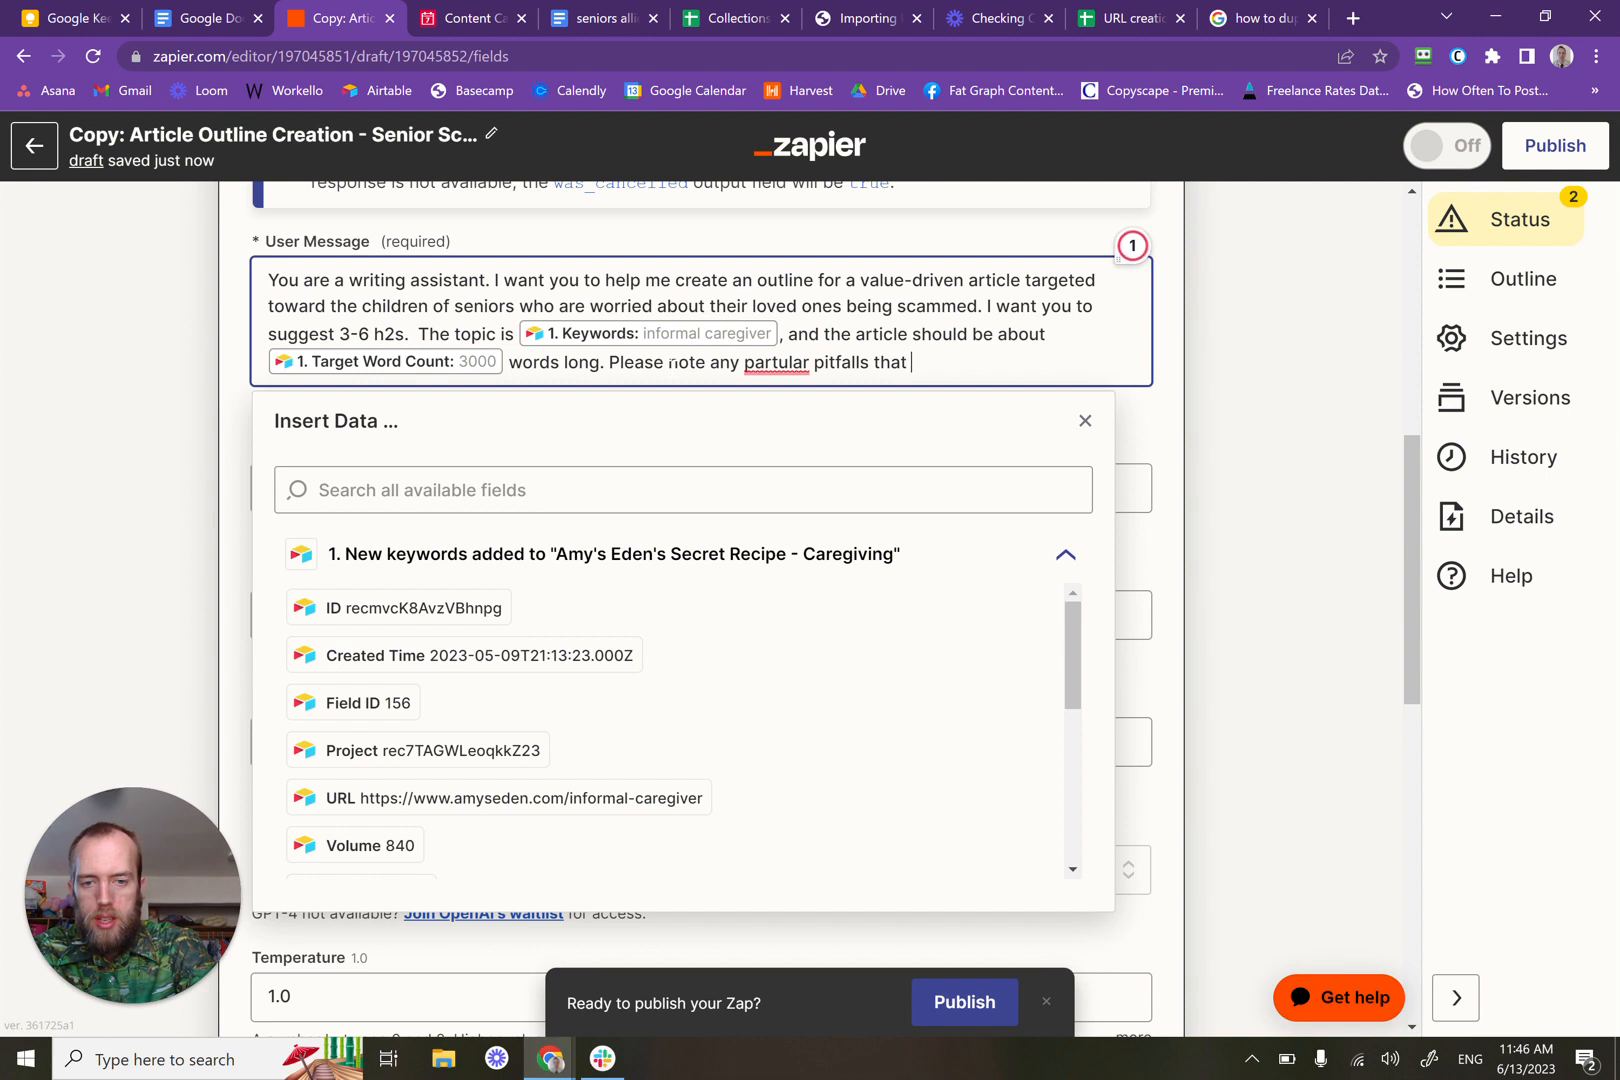
{"action": "type", "text": "someone c"}
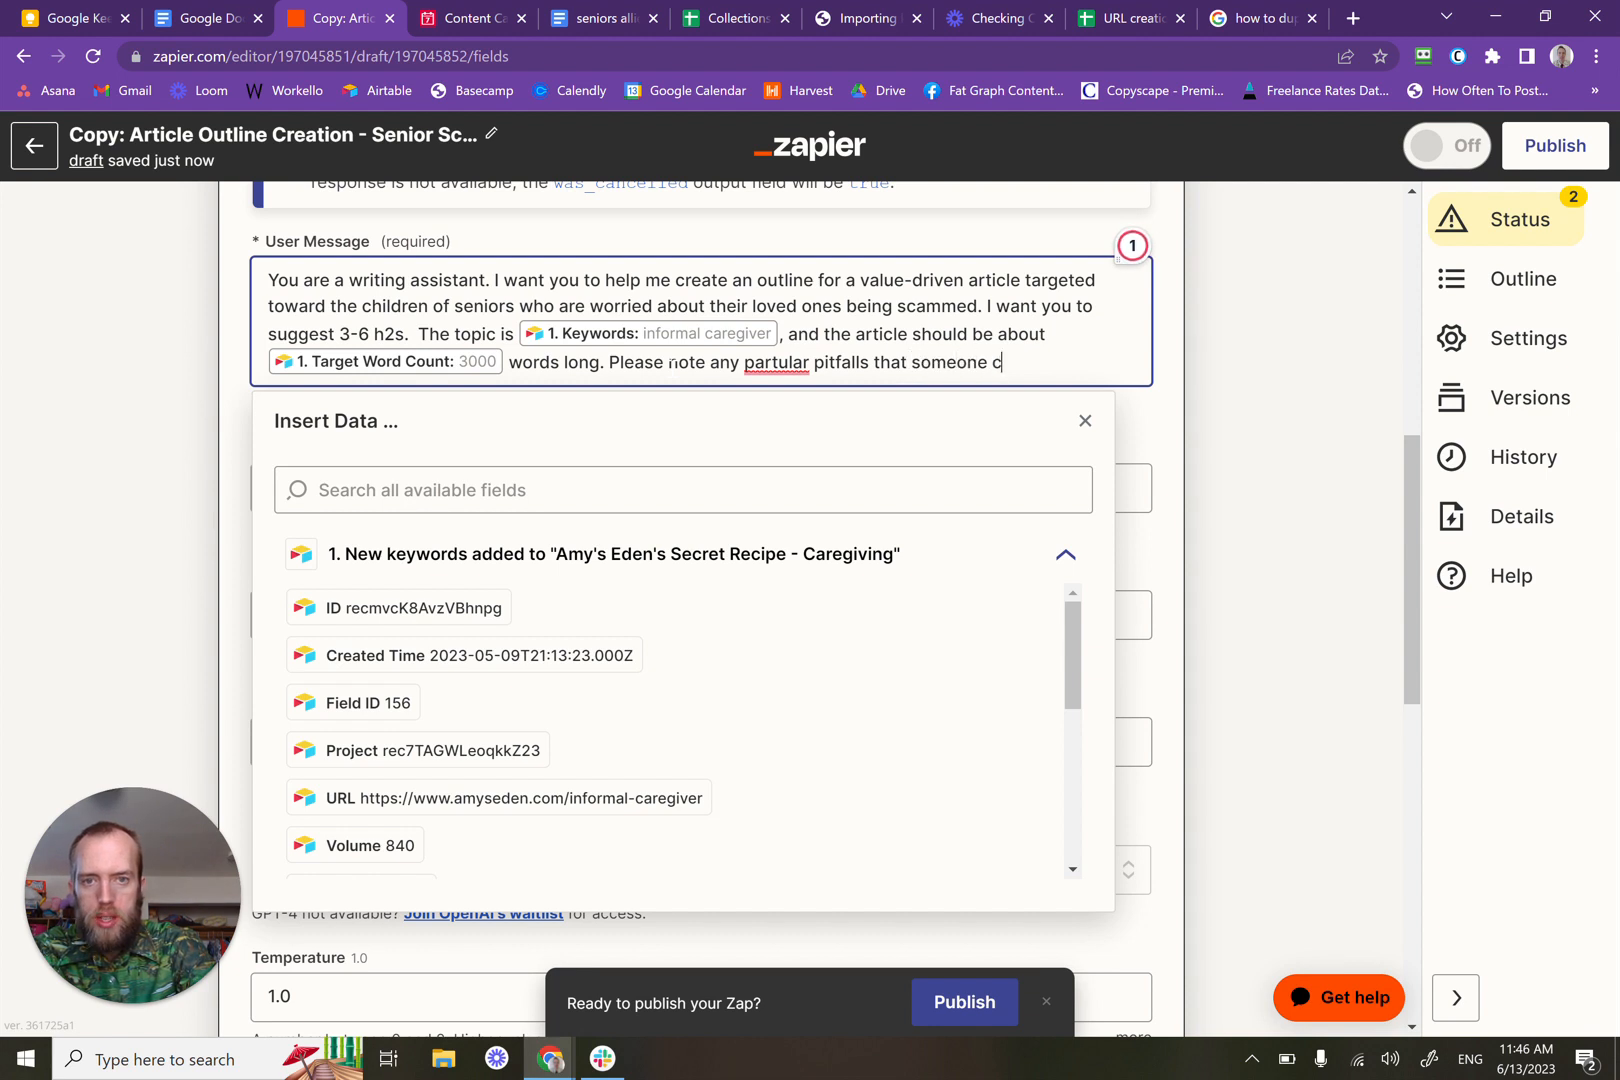
{"action": "type", "text": "an fall into "}
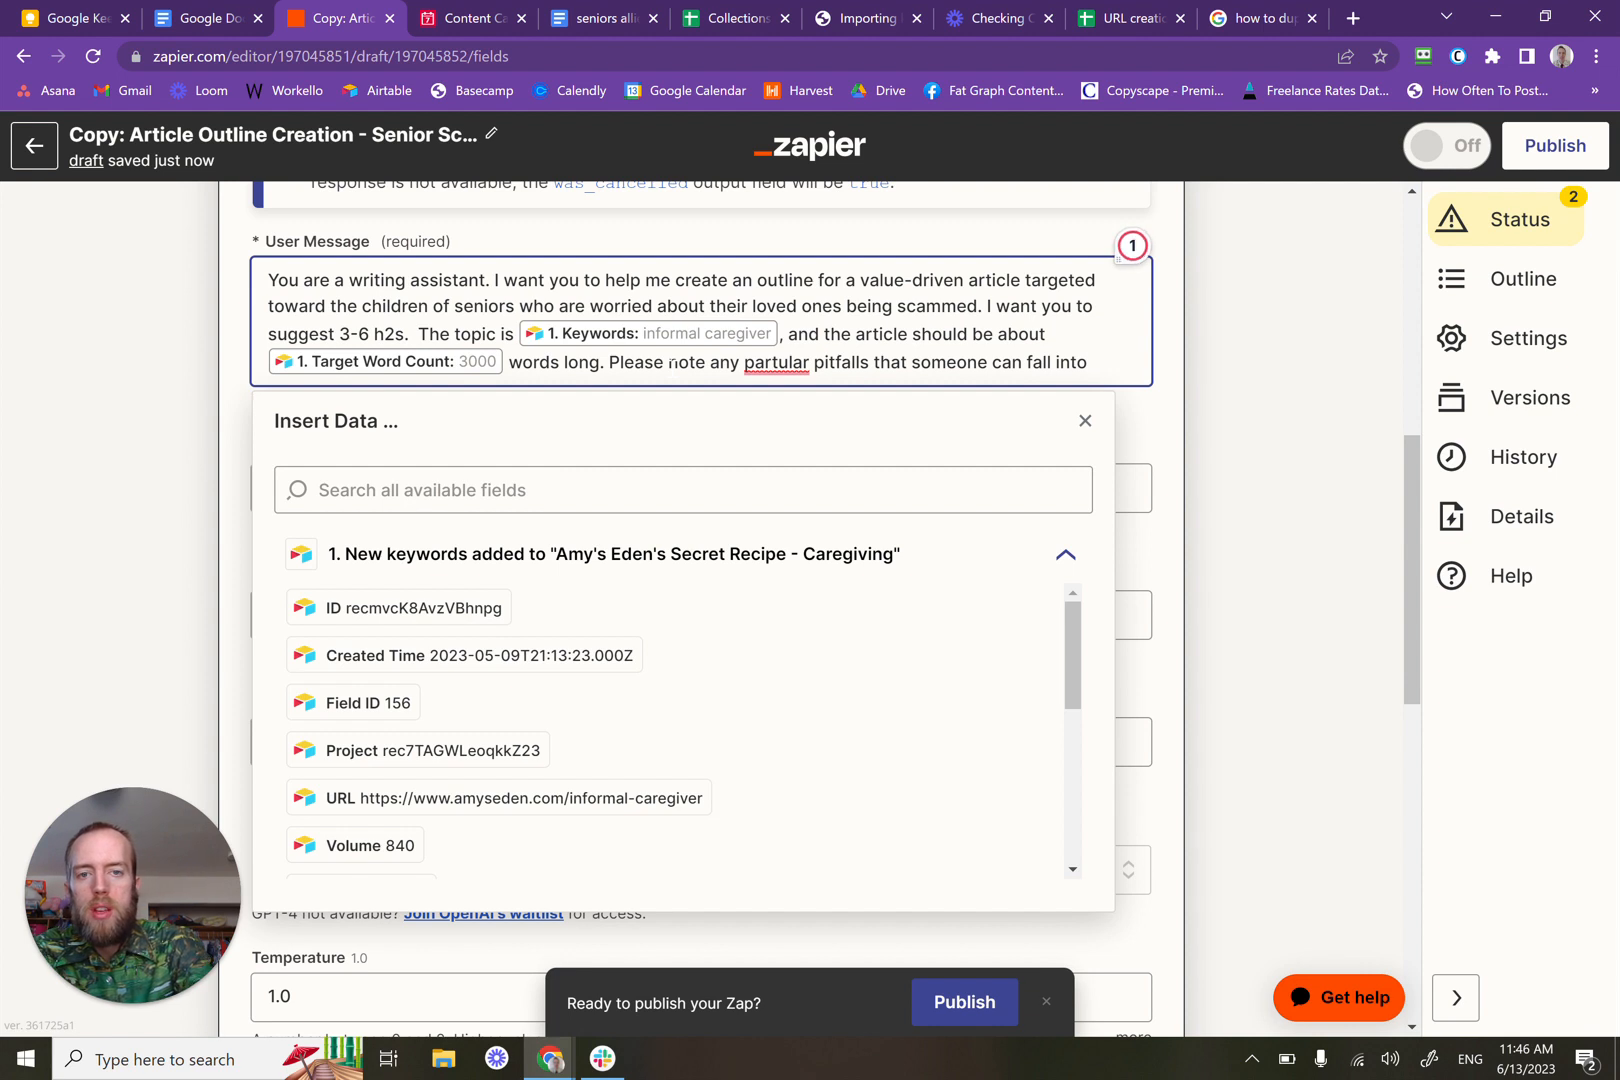
{"action": "type", "text": "in regards"}
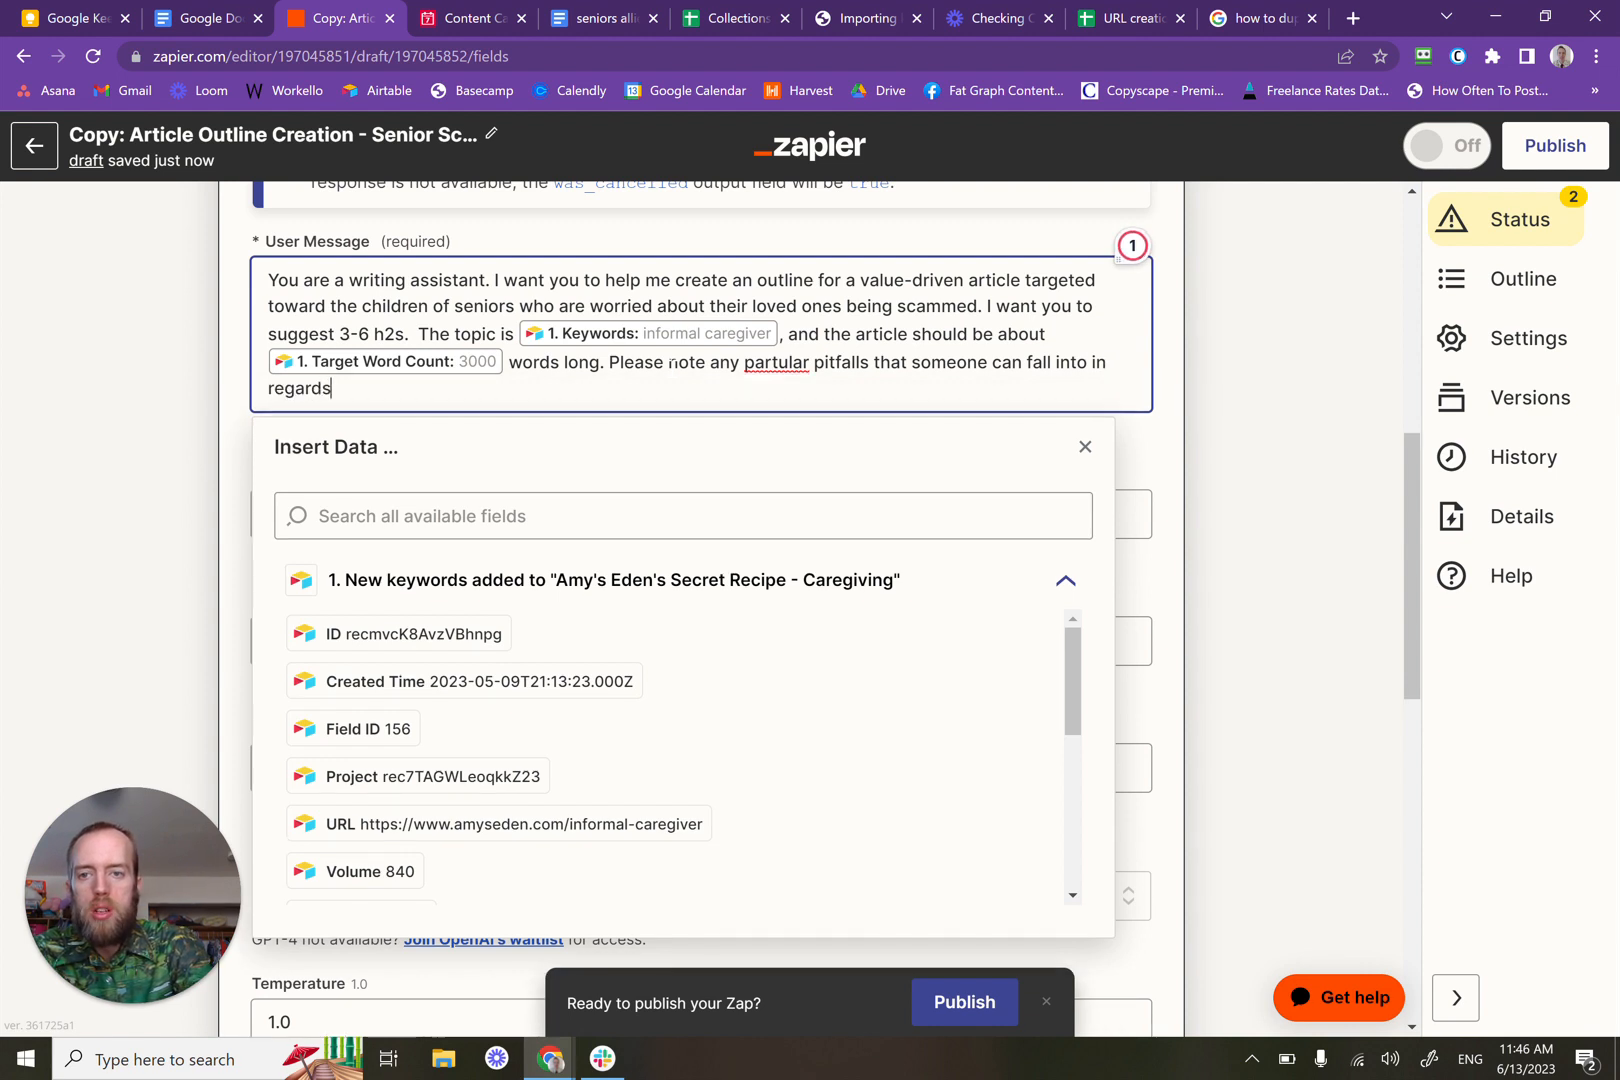
{"action": "type", "text": " to the top"}
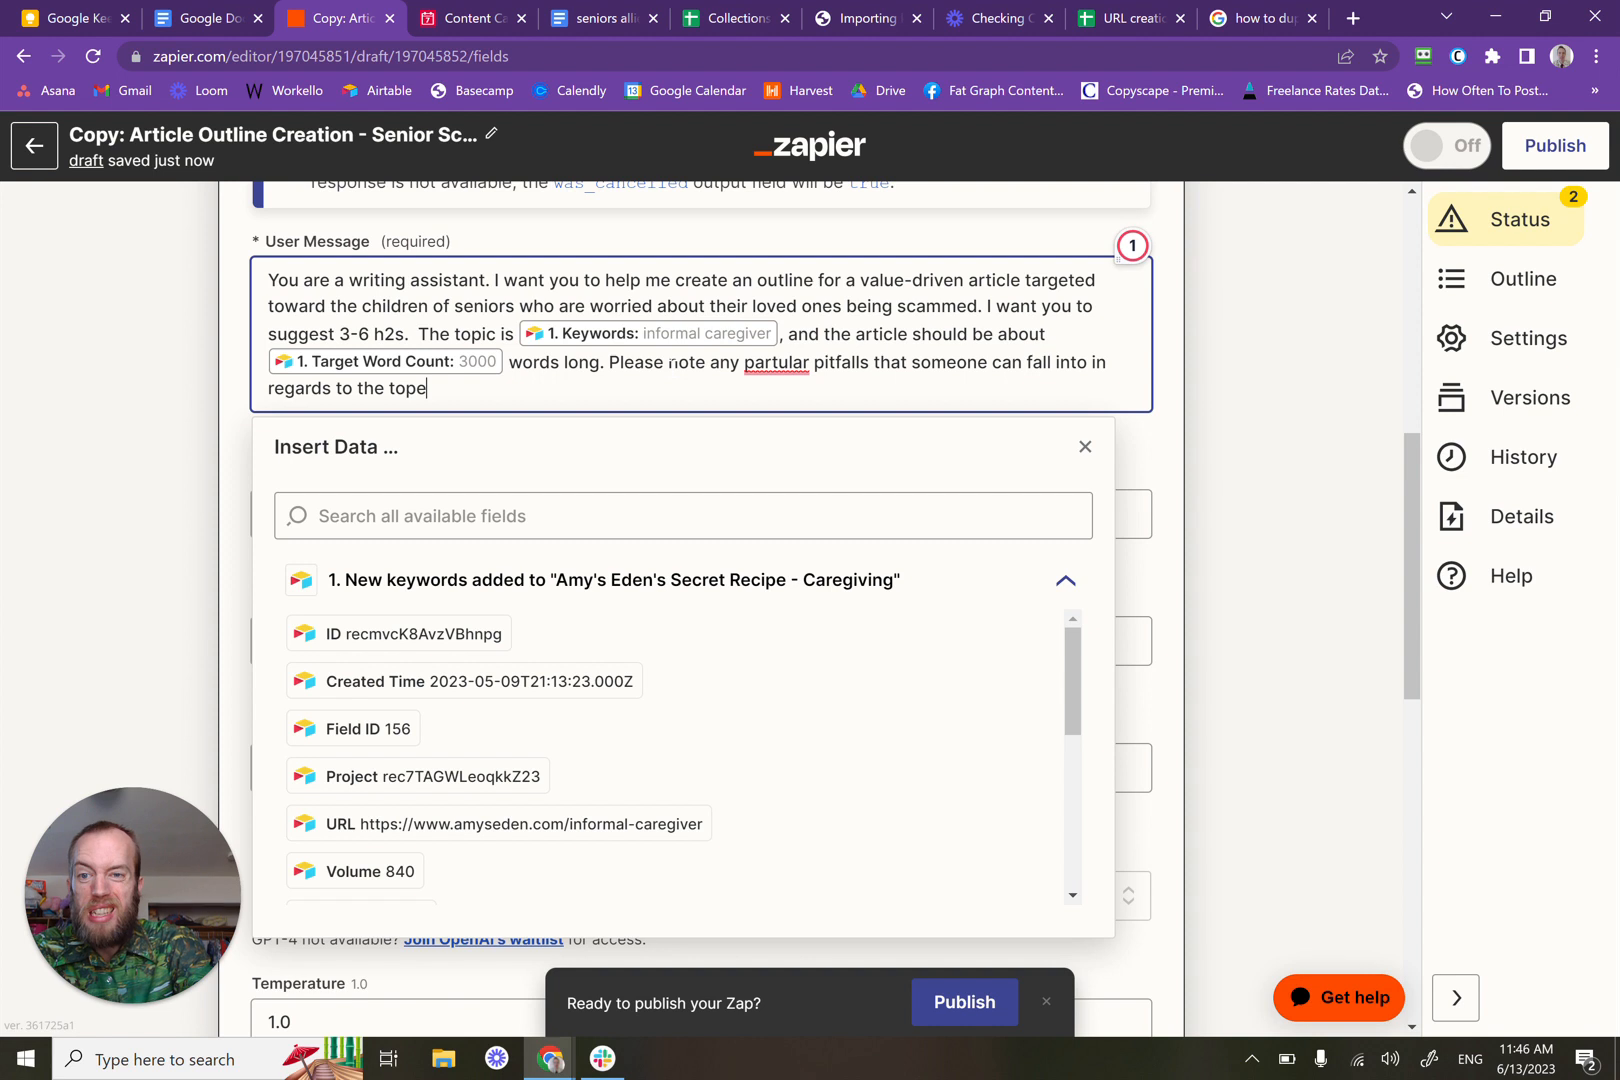
{"action": "type", "text": "ic."}
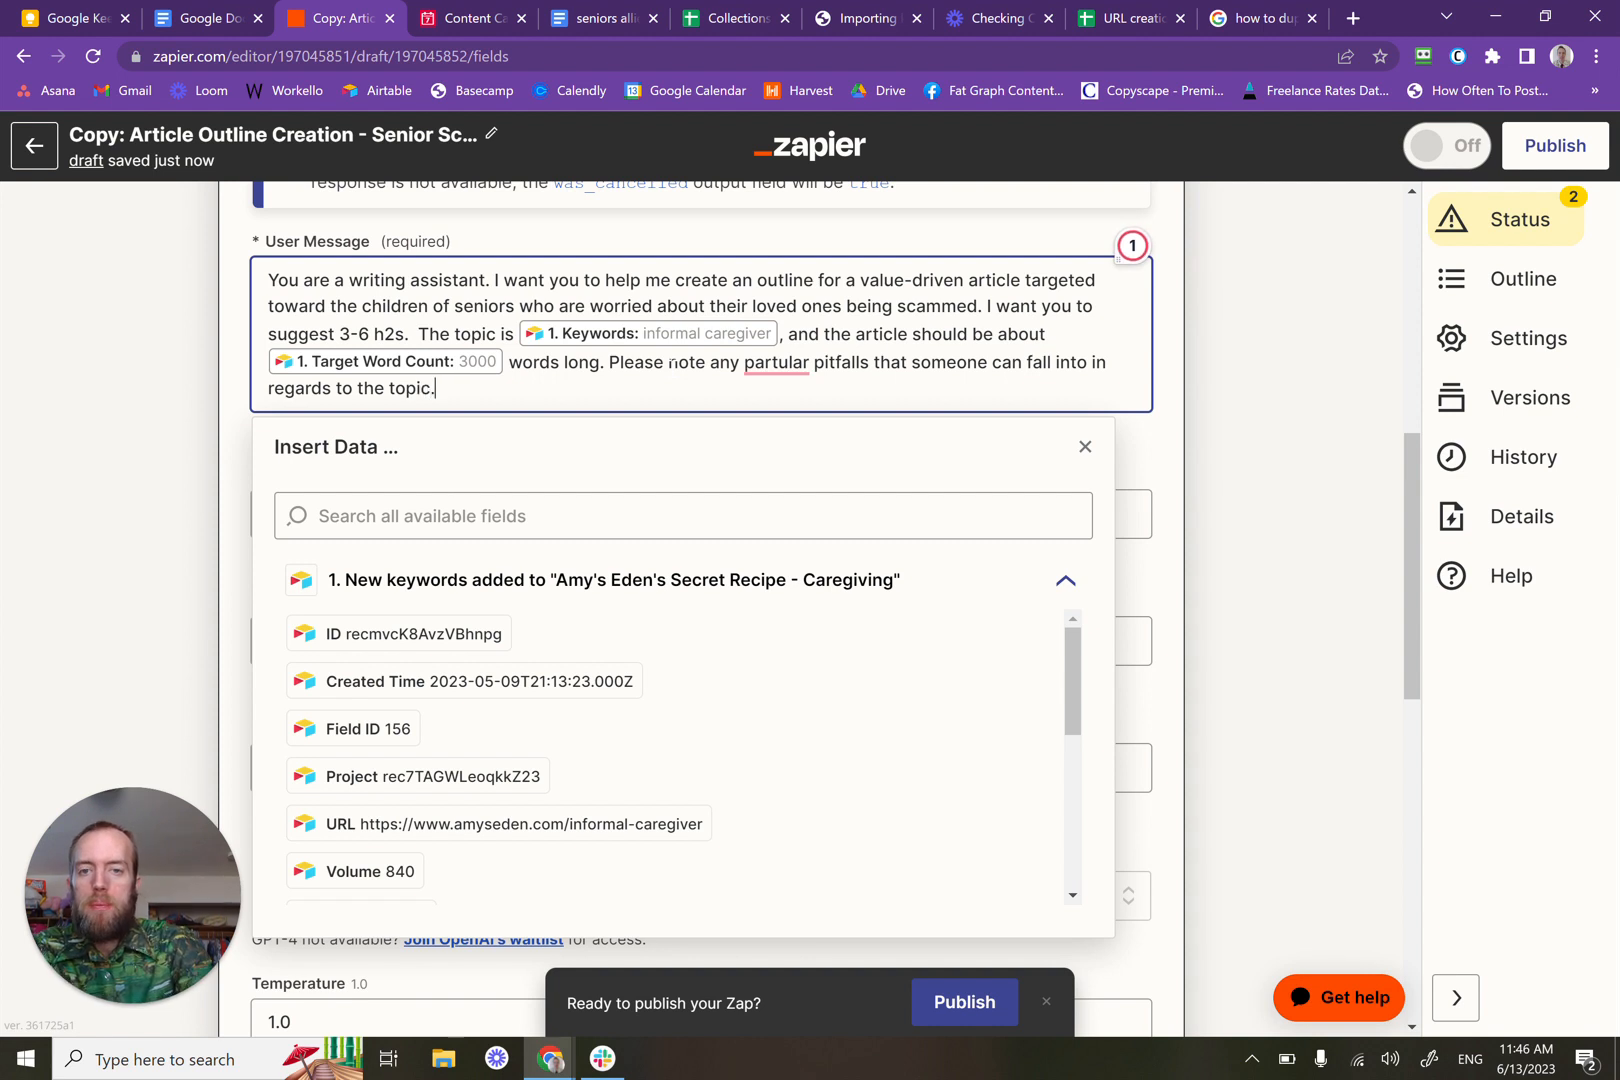
Step: Correct the misspelled word before "pitfalls" in the User Message to "particular" using the Grammarly suggestion
{"action": "mouse_move", "coordinate": [788, 362]}
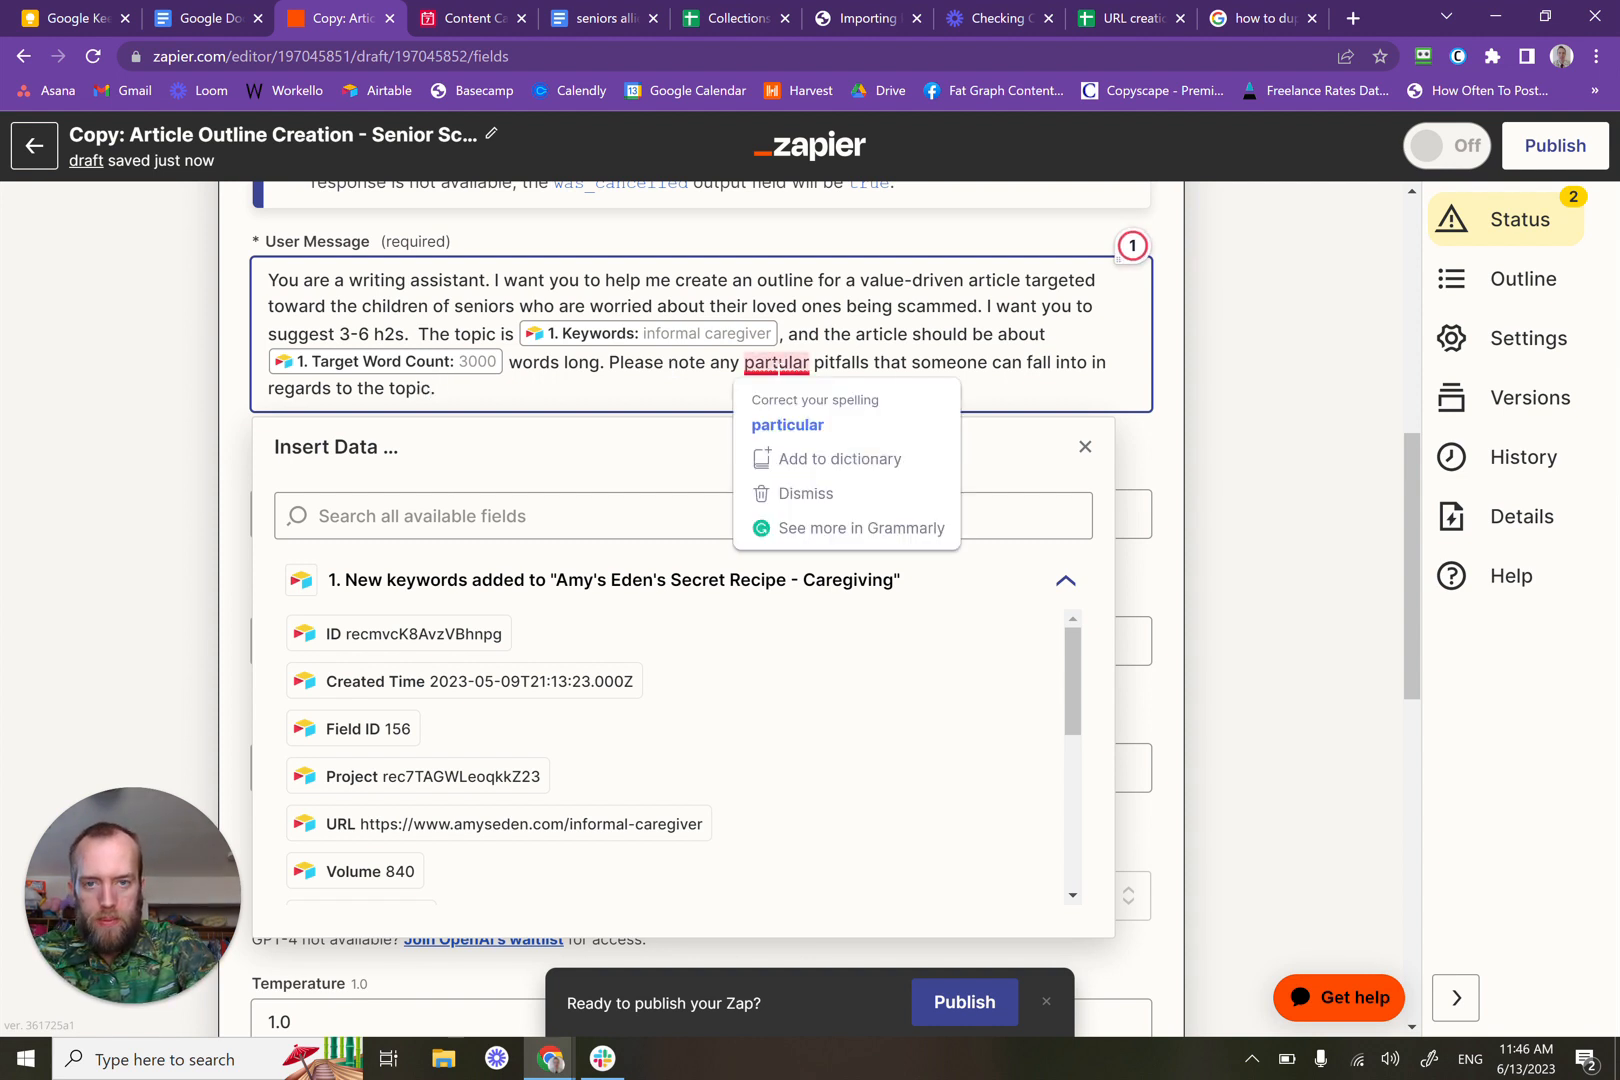
{"action": "left_click", "coordinate": [773, 421]}
{"action": "scroll", "coordinate": [679, 392], "scroll_direction": "down", "scroll_amount": 1}
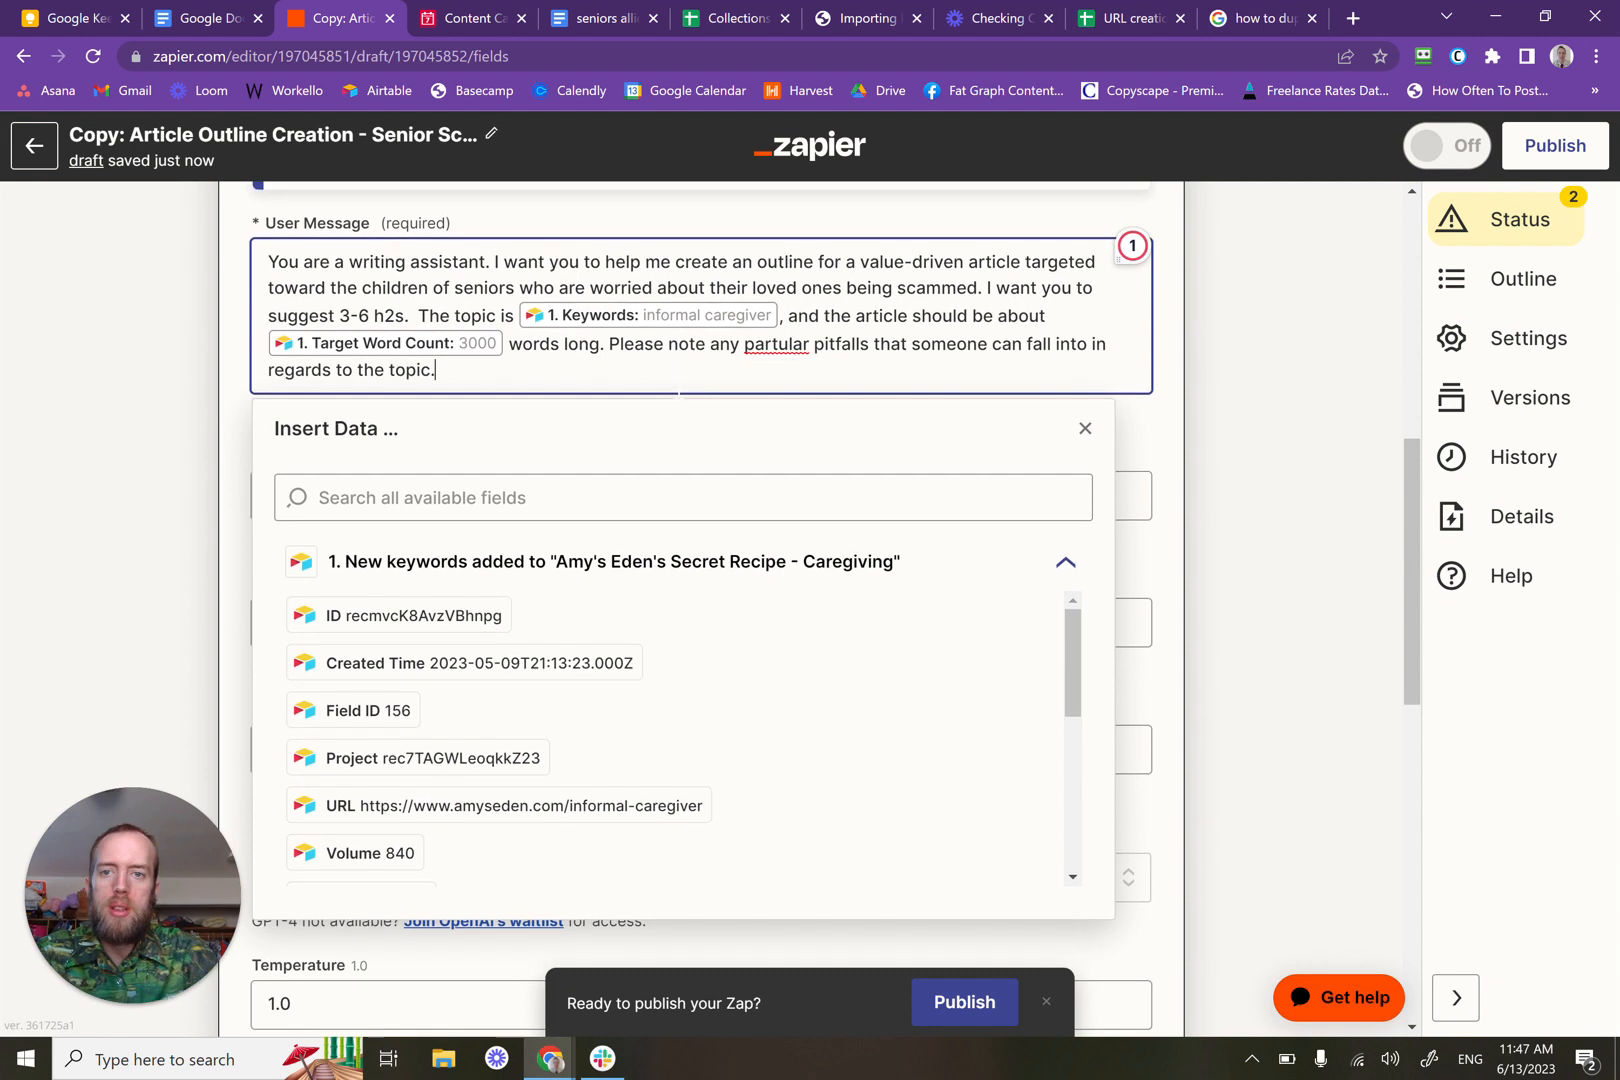
{"action": "mouse_move", "coordinate": [778, 344]}
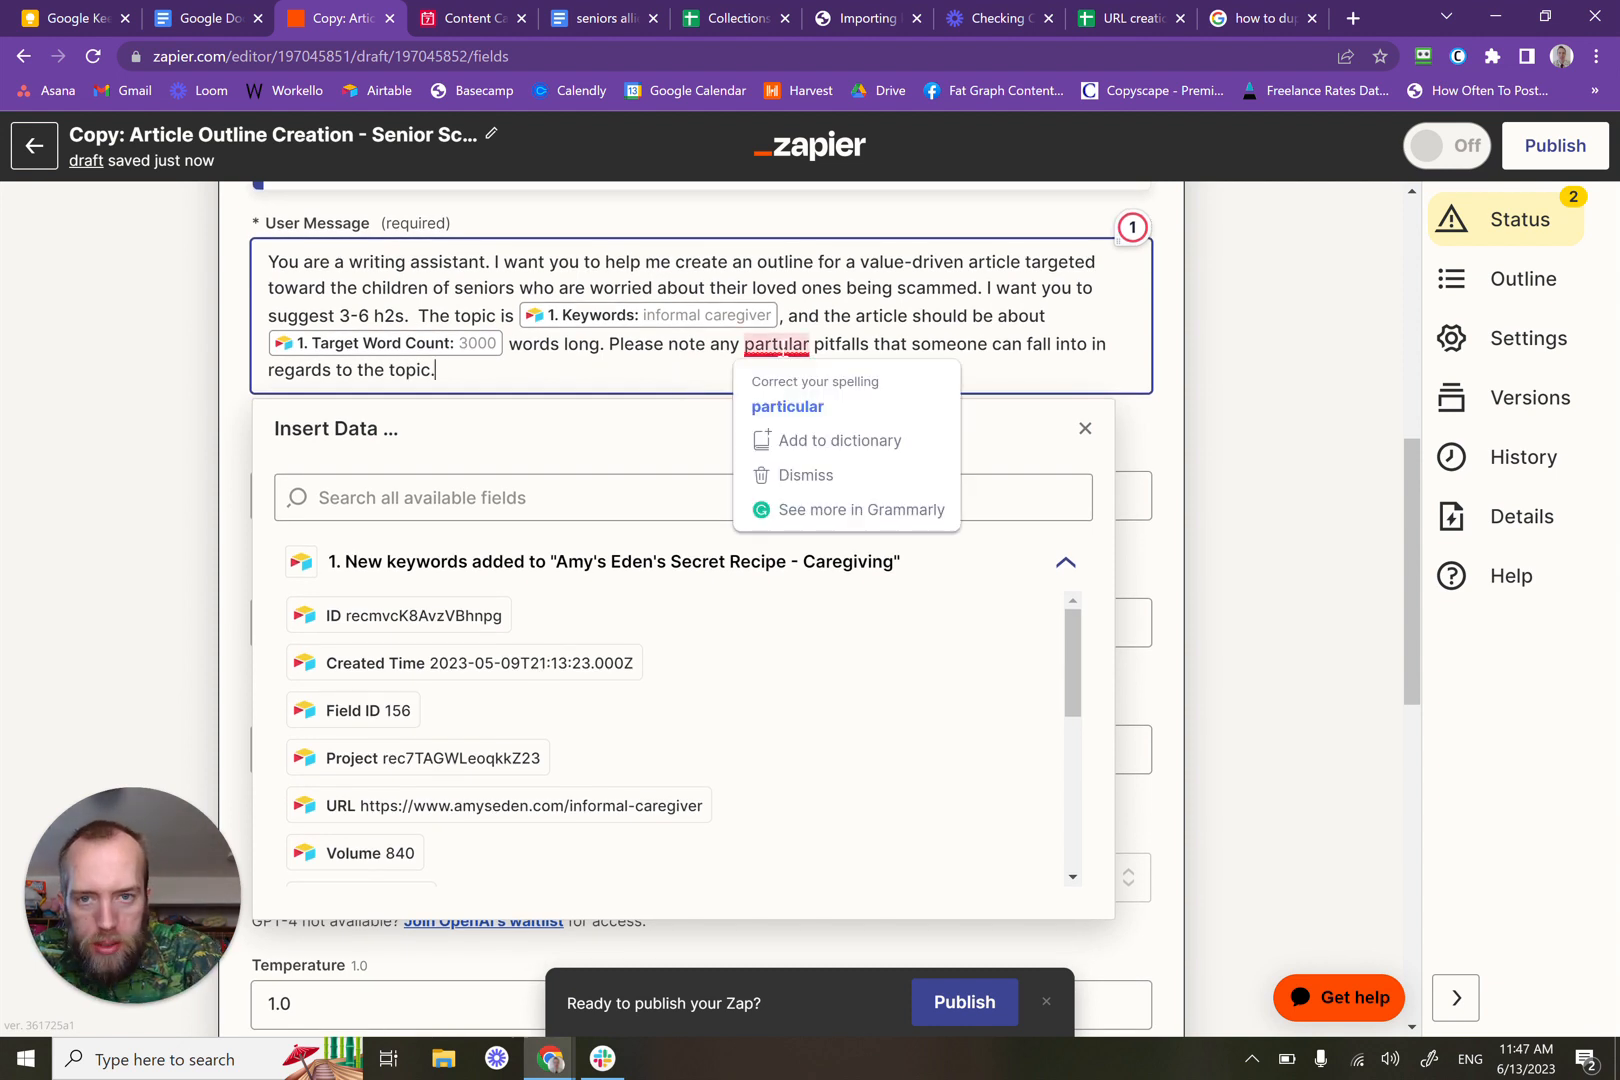
{"action": "left_click", "coordinate": [787, 406]}
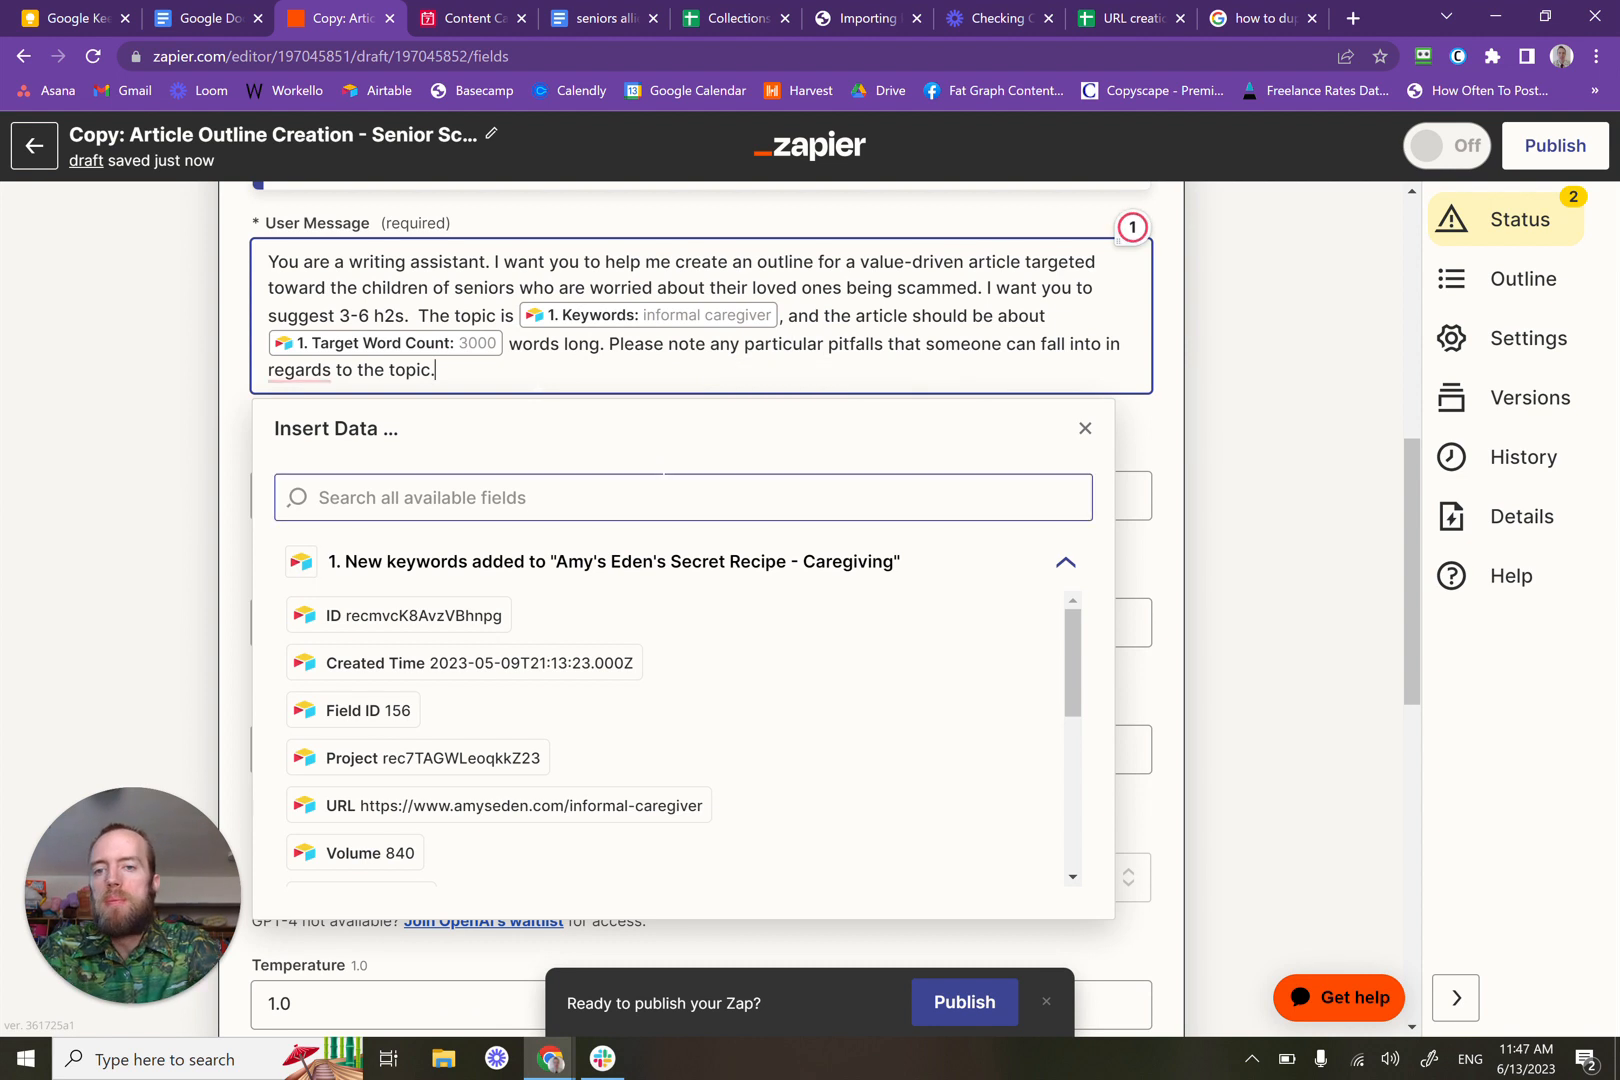
Step: Replace the Assistant Instructions wording after "who is" with "knowledgable about what senior scams are taking place, and"
{"action": "scroll", "coordinate": [990, 497], "scroll_direction": "down", "scroll_amount": 1}
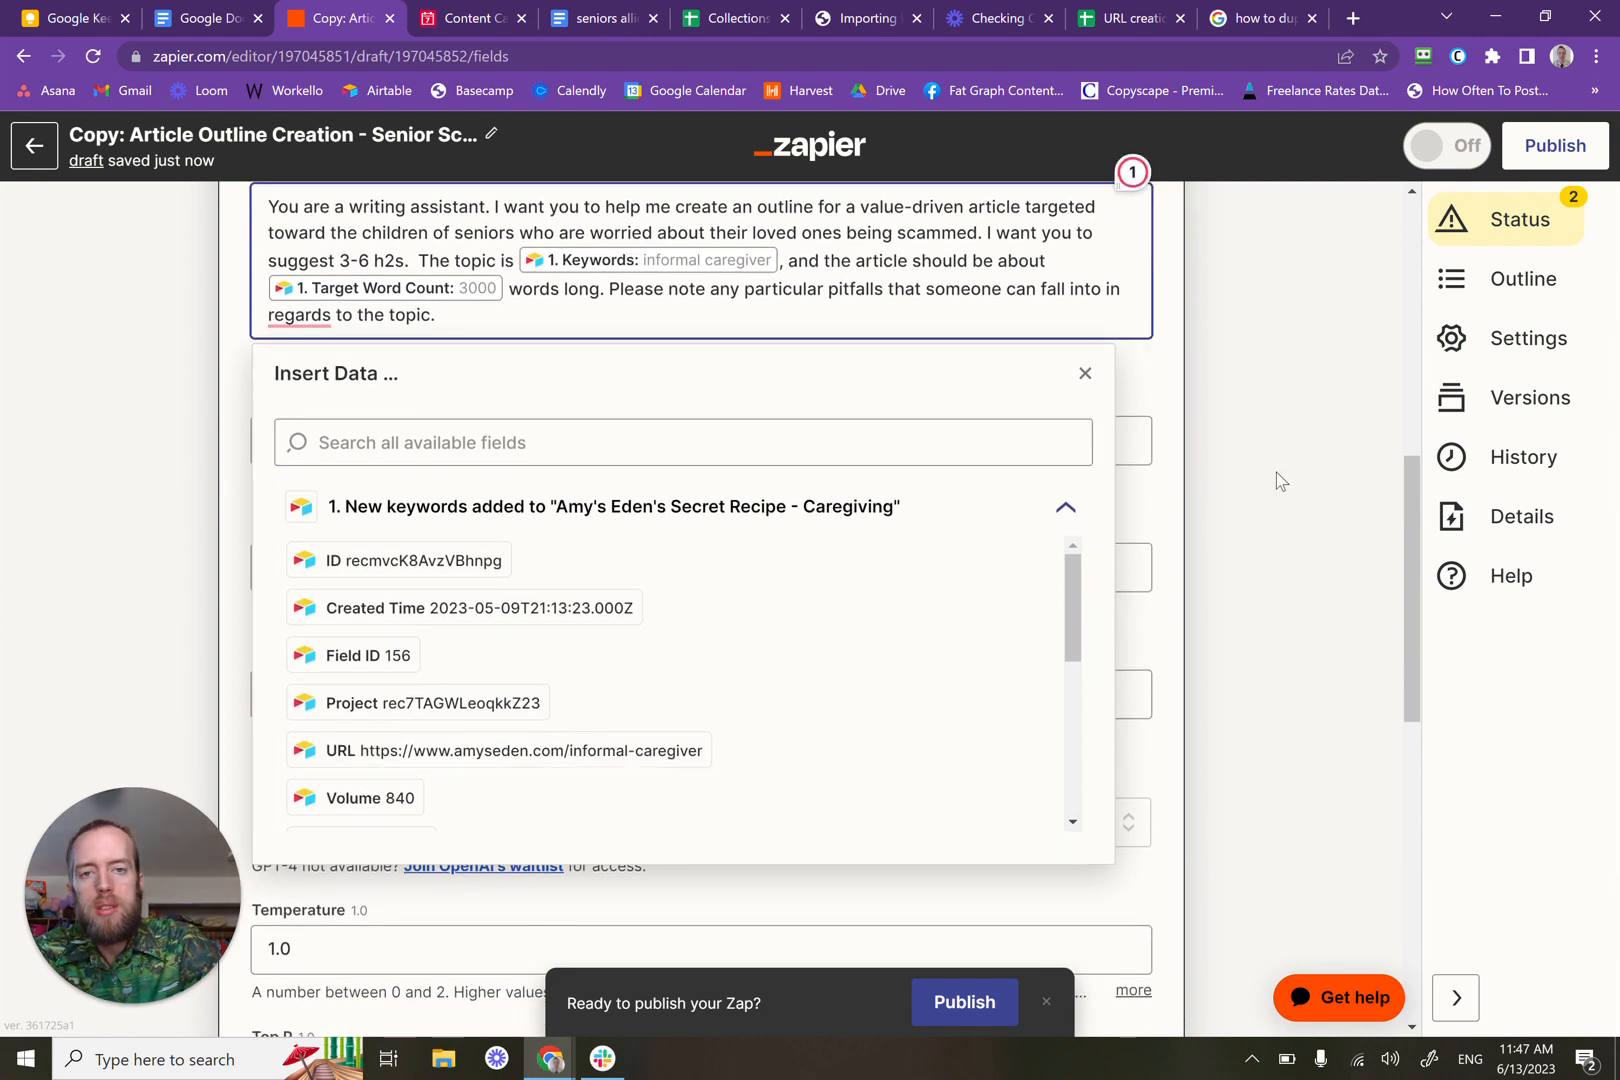
{"action": "left_click", "coordinate": [1276, 472]}
{"action": "scroll", "coordinate": [1187, 533], "scroll_direction": "down", "scroll_amount": 2}
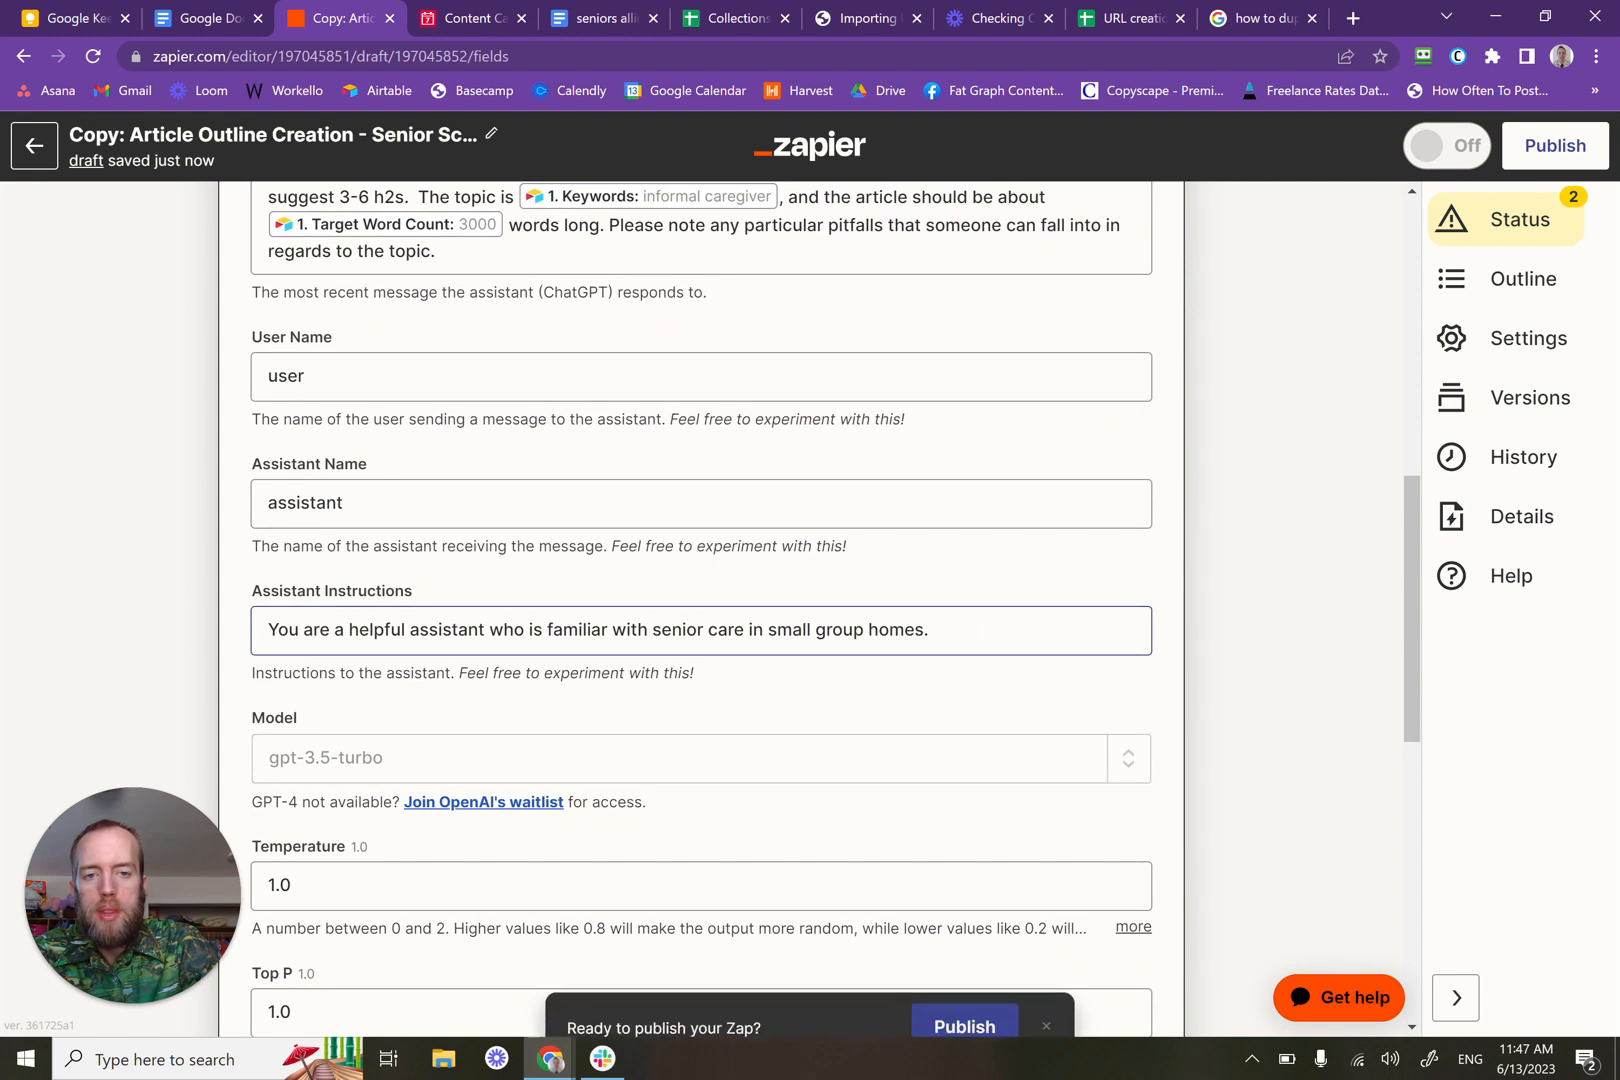
{"action": "left_click", "coordinate": [868, 630]}
{"action": "left_click", "coordinate": [829, 630]}
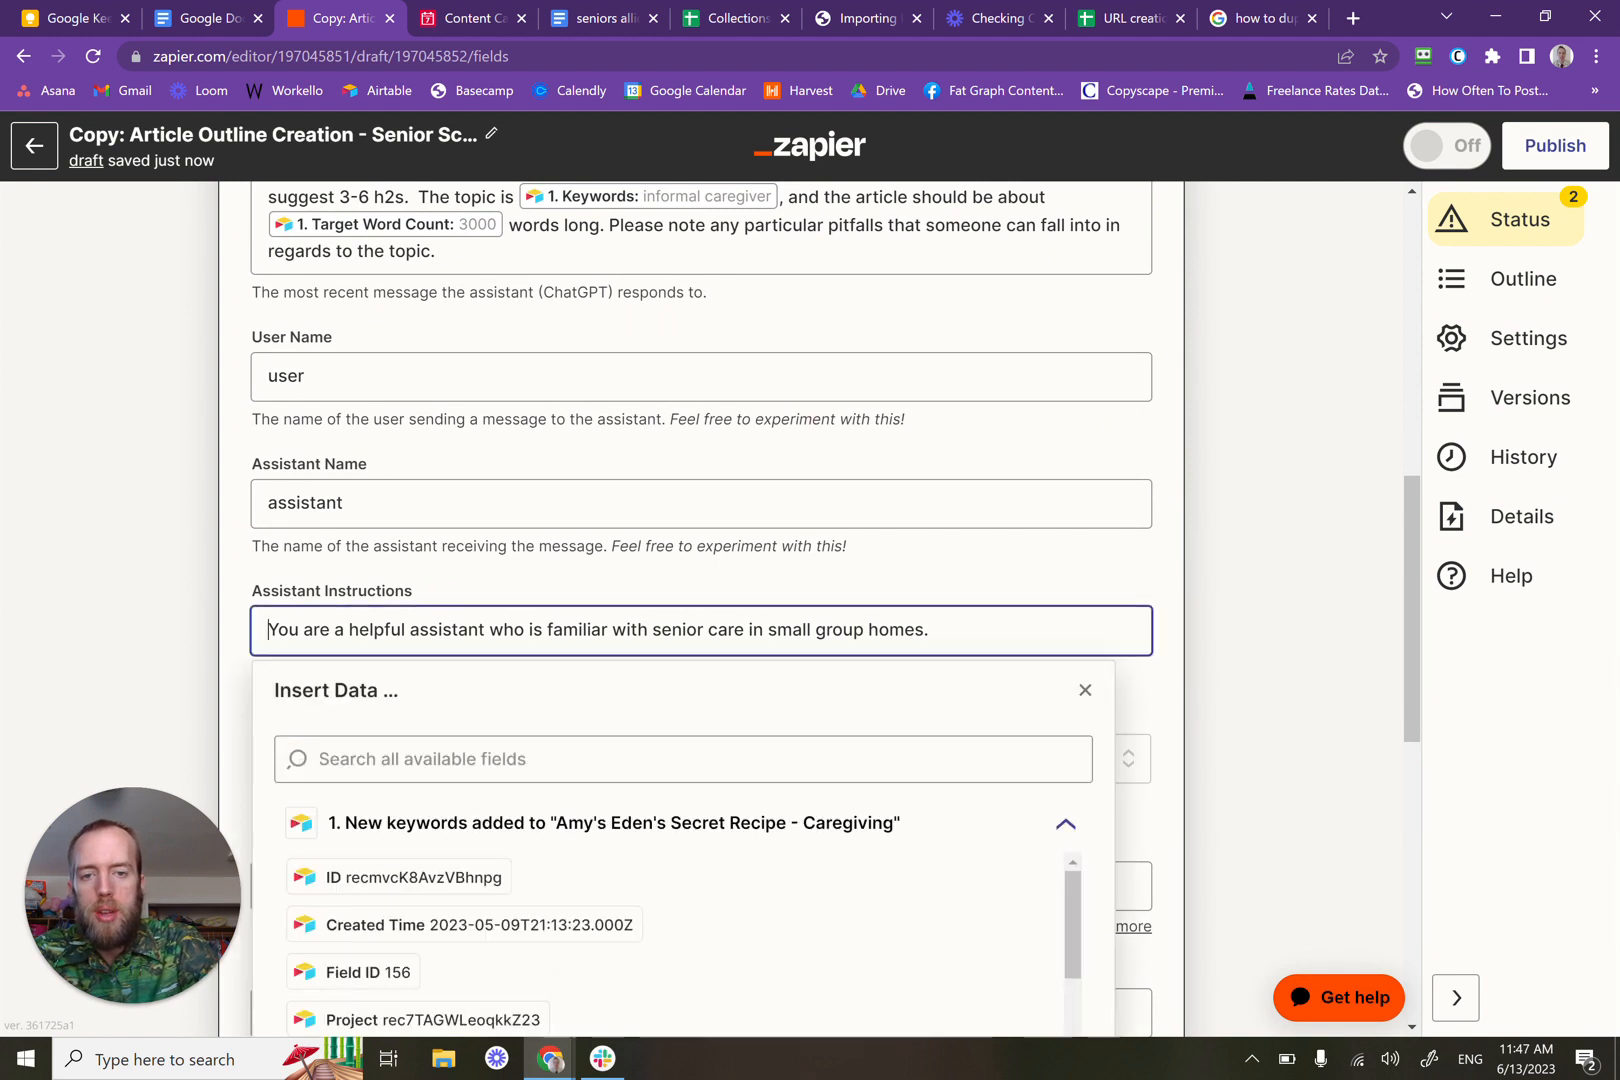
{"action": "left_click_drag", "start_coordinate": [929, 630], "coordinate": [547, 630]}
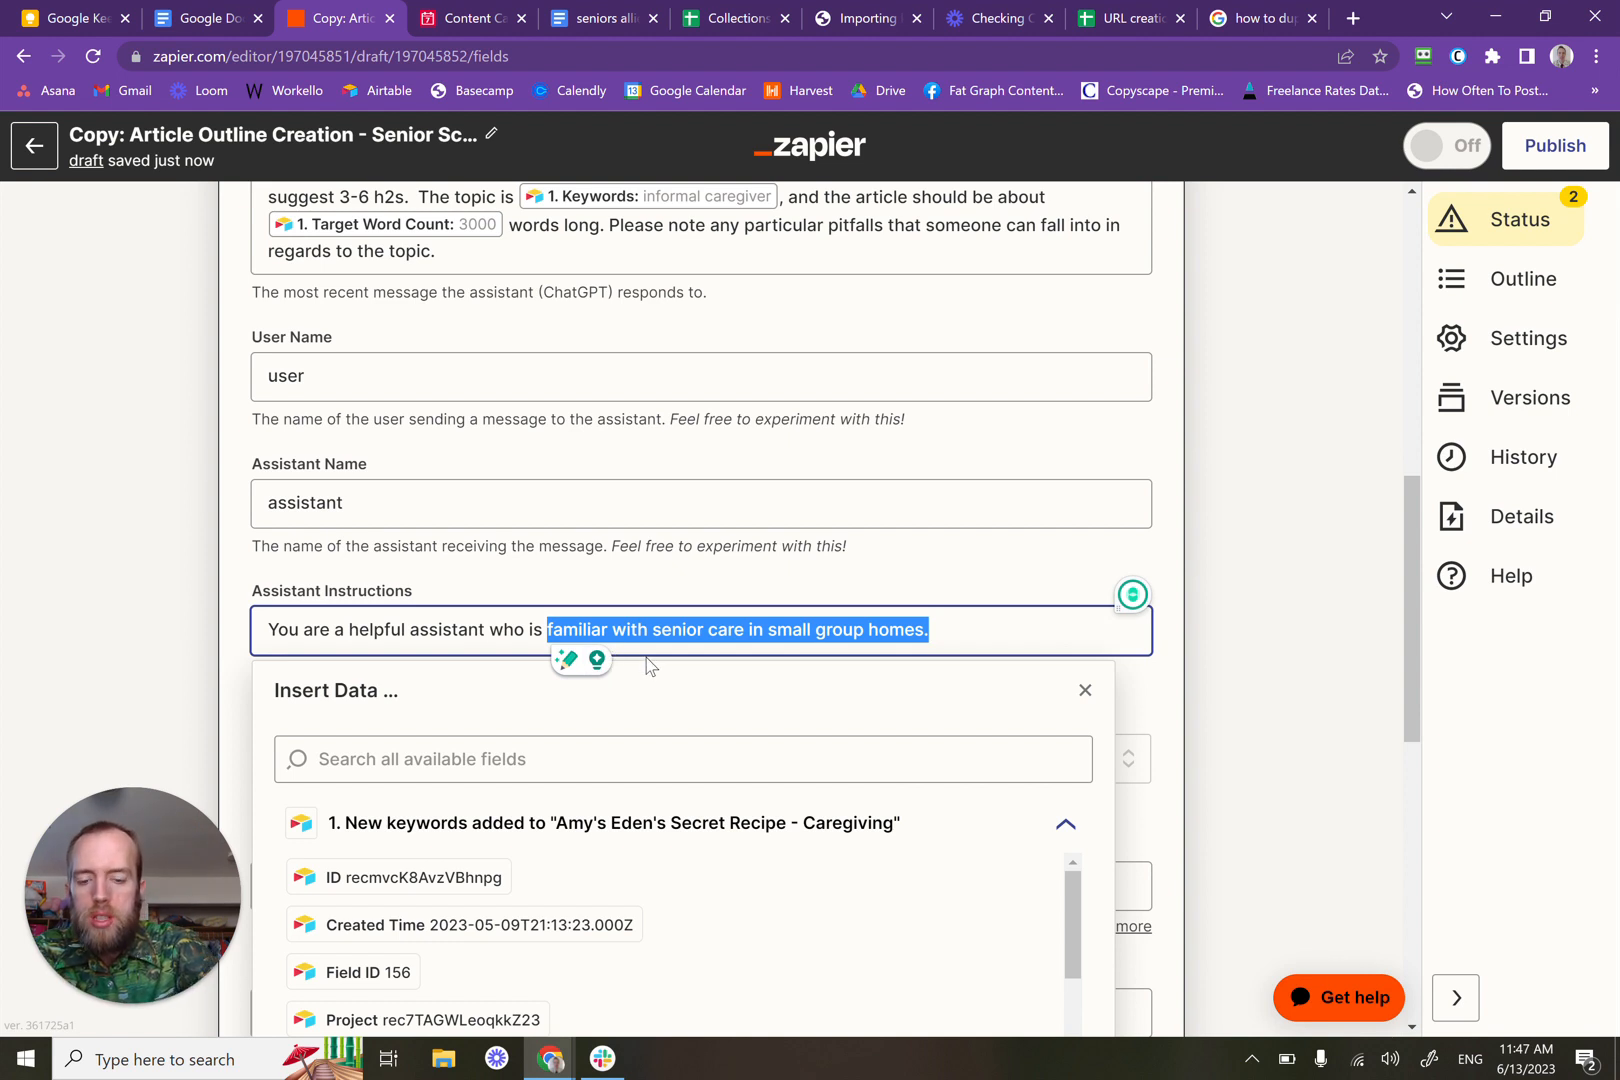
{"action": "type", "text": "knowled"}
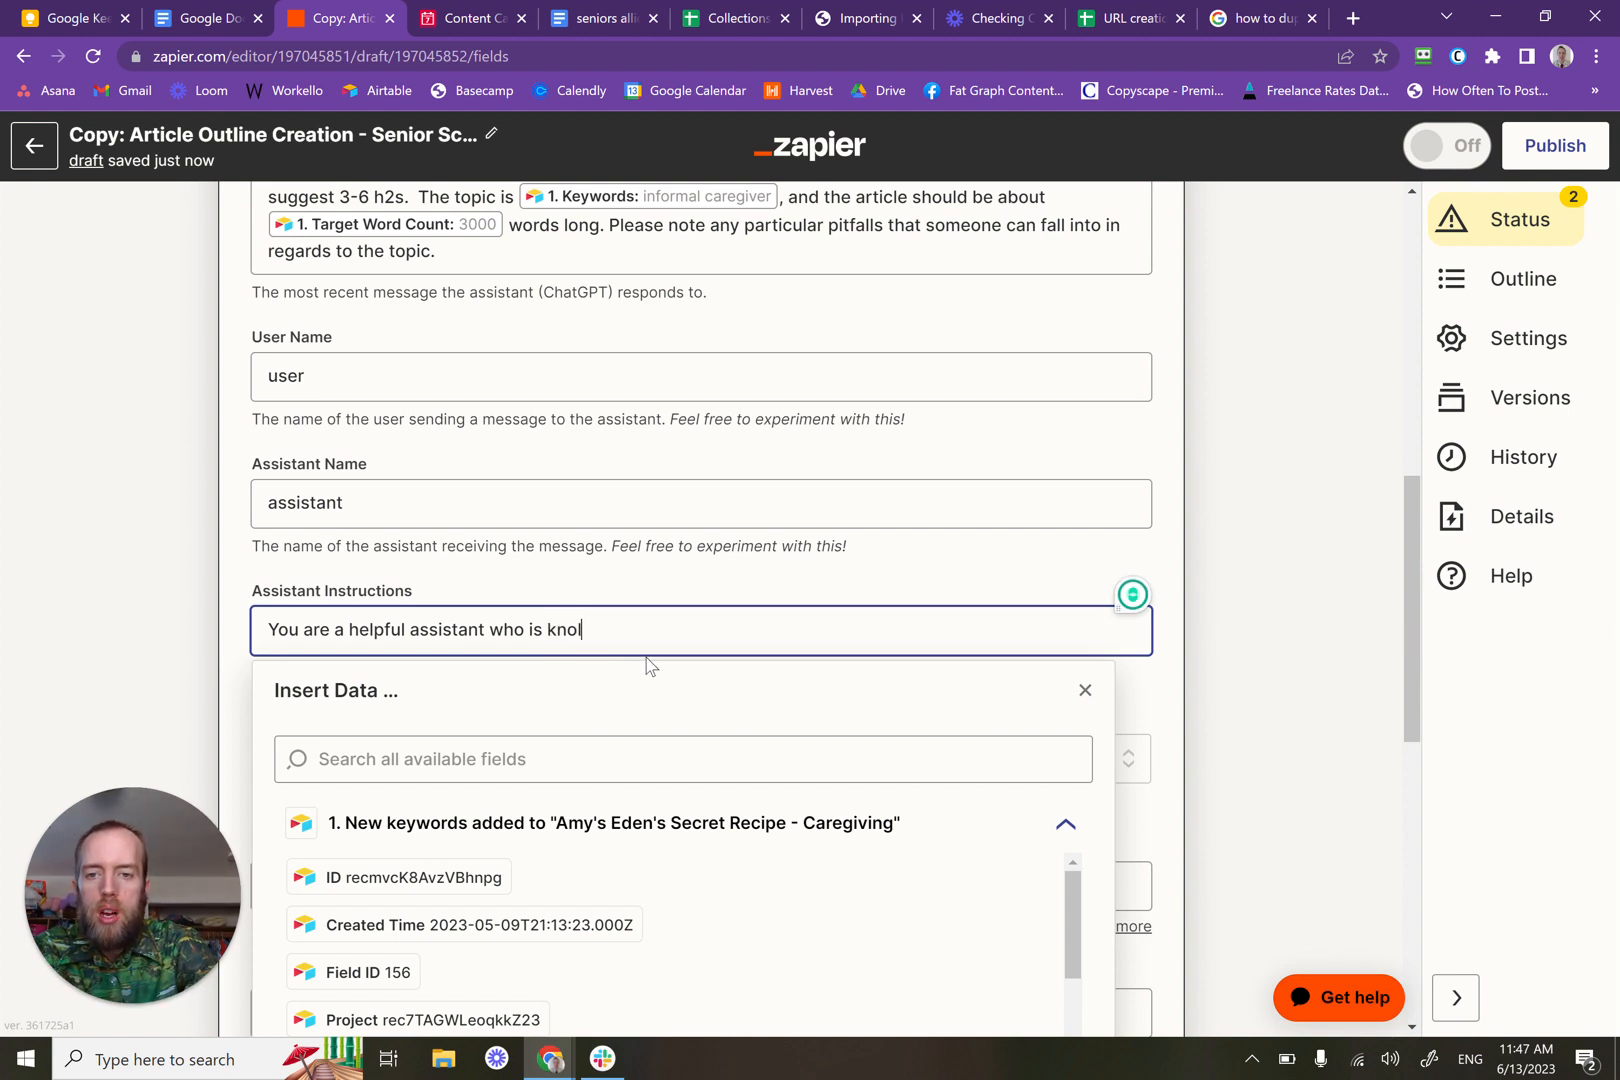
{"action": "type", "text": "gable "}
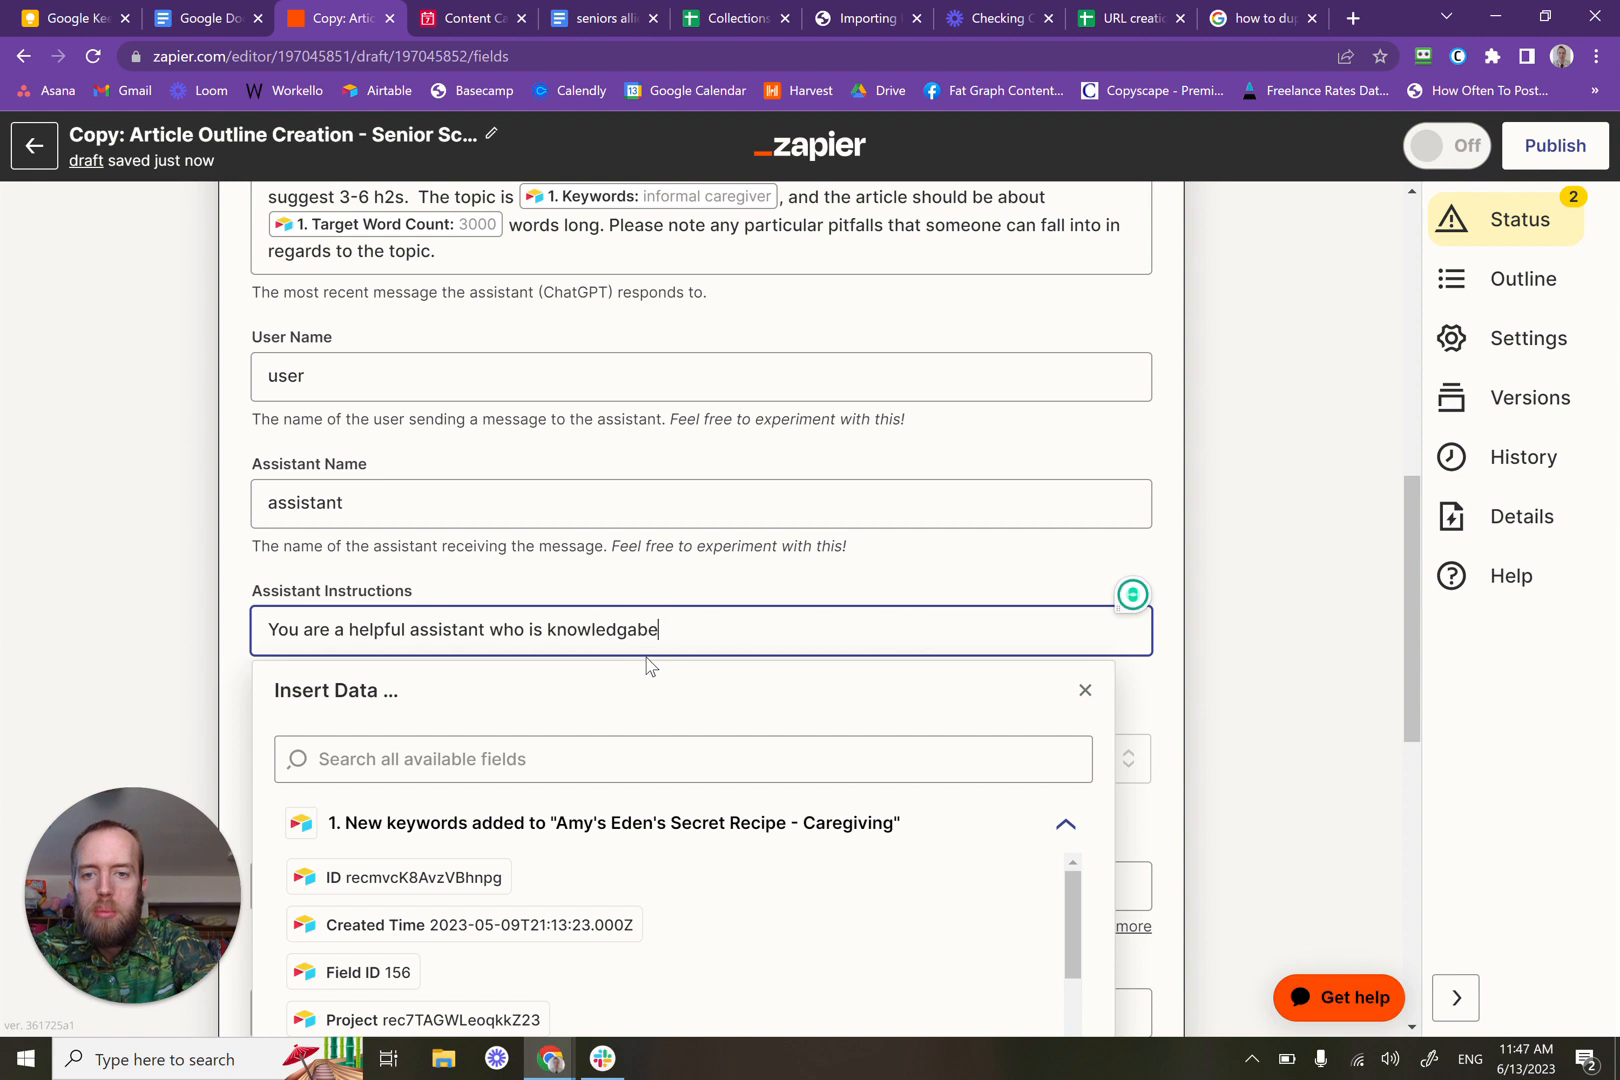
{"action": "type", "text": "about "}
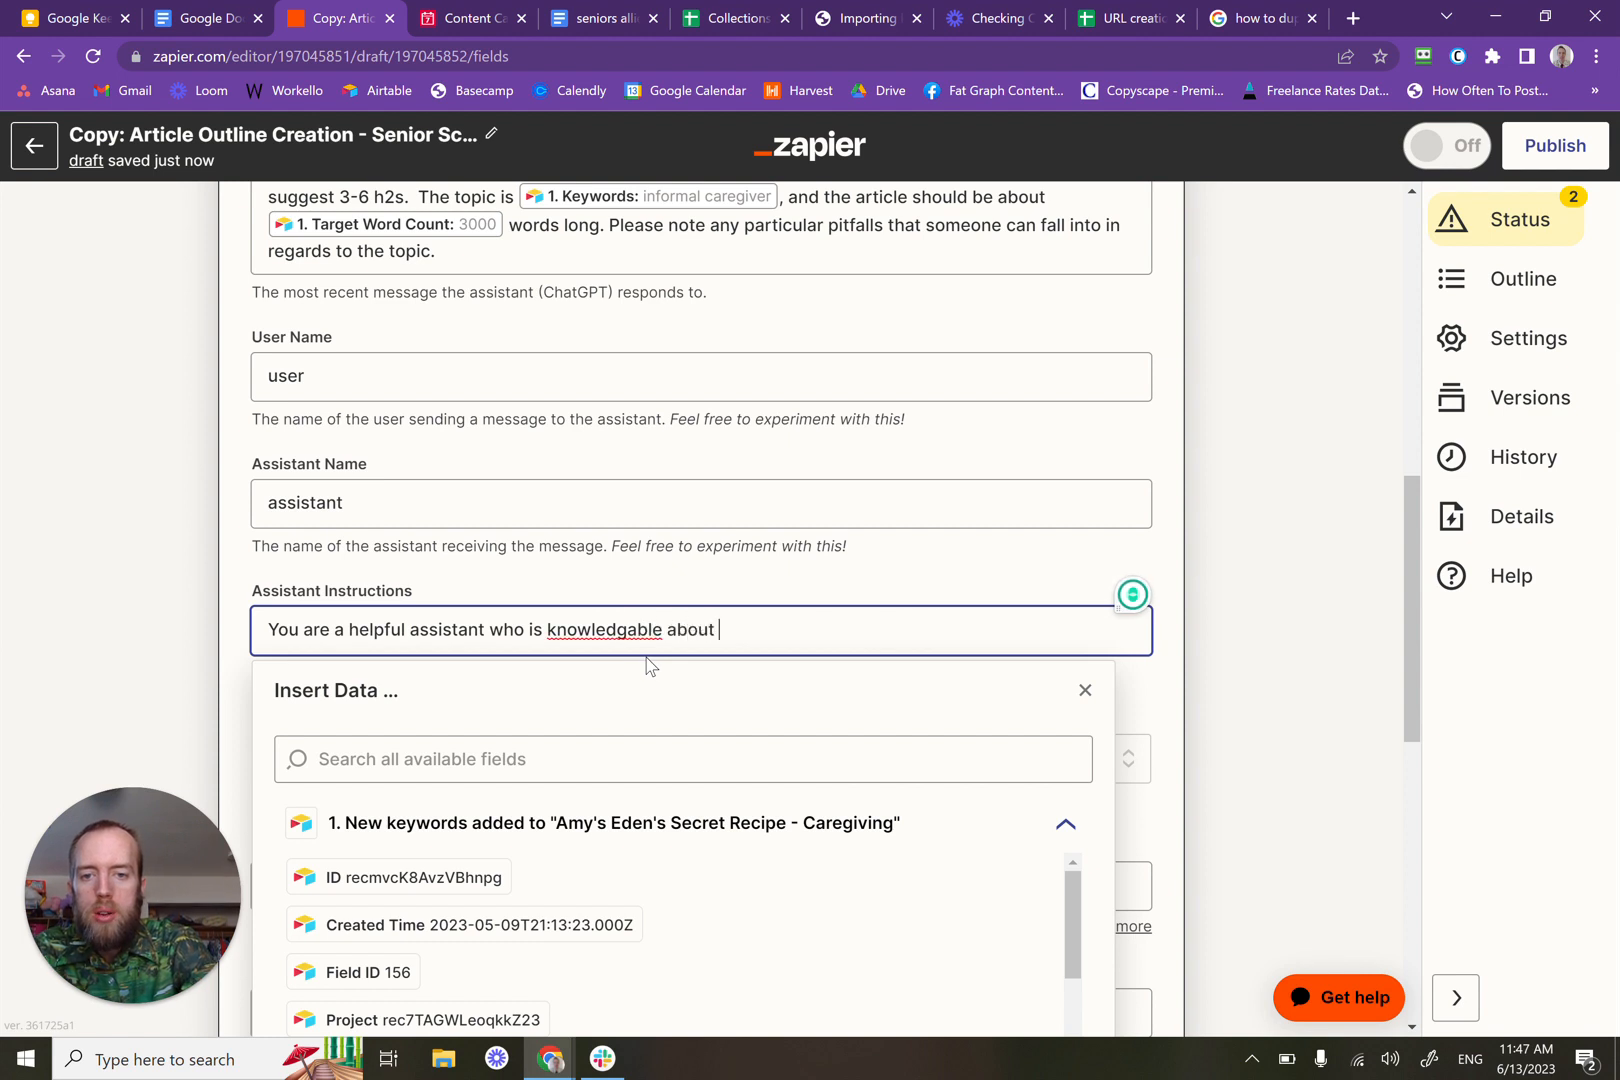
{"action": "type", "text": "what senior sc"}
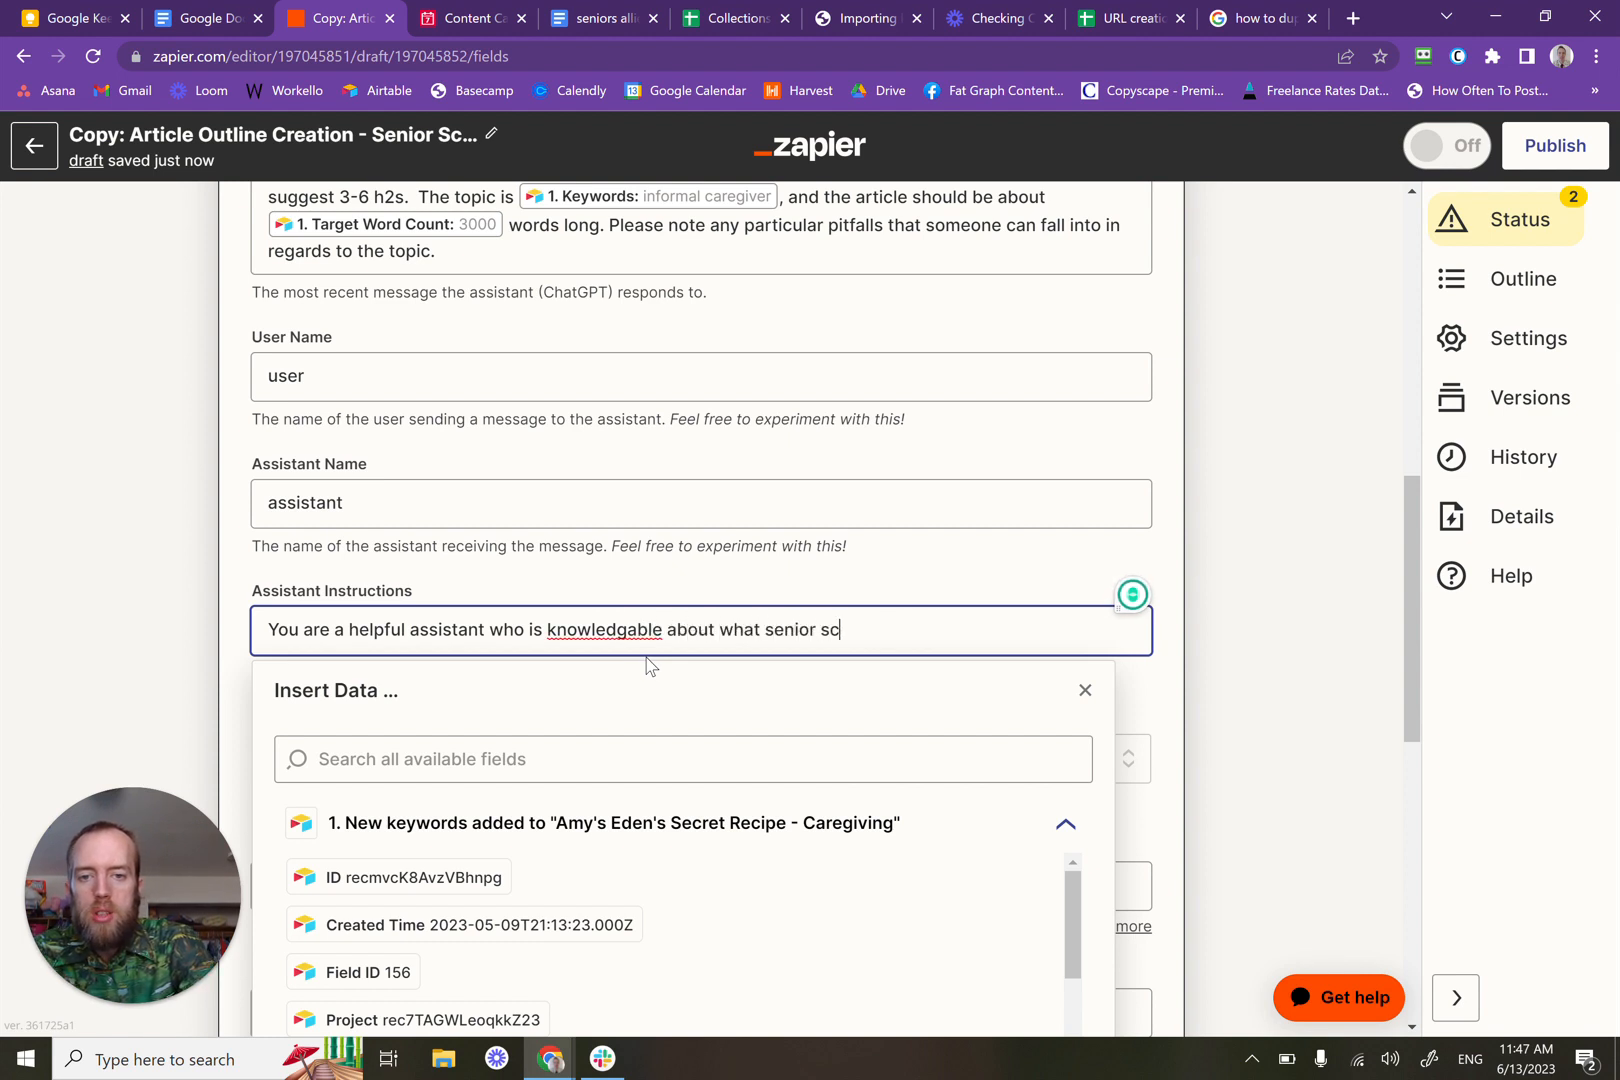
{"action": "type", "text": "ams are taking"}
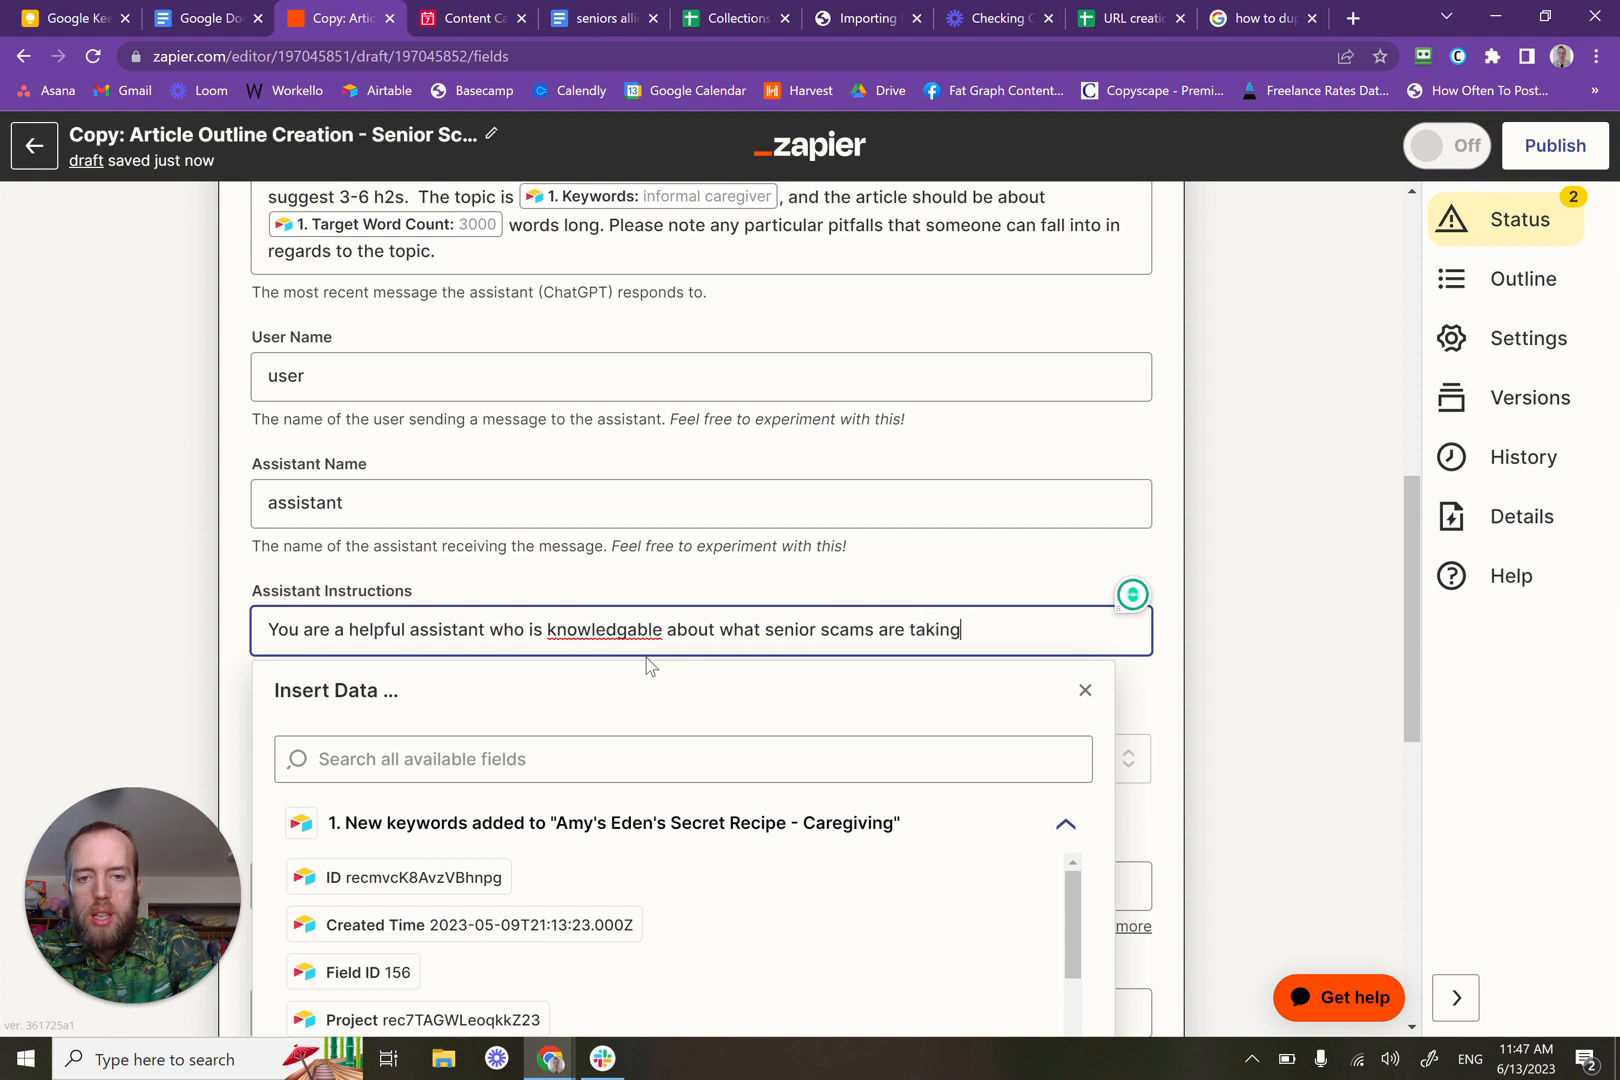
{"action": "type", "text": " place, and "}
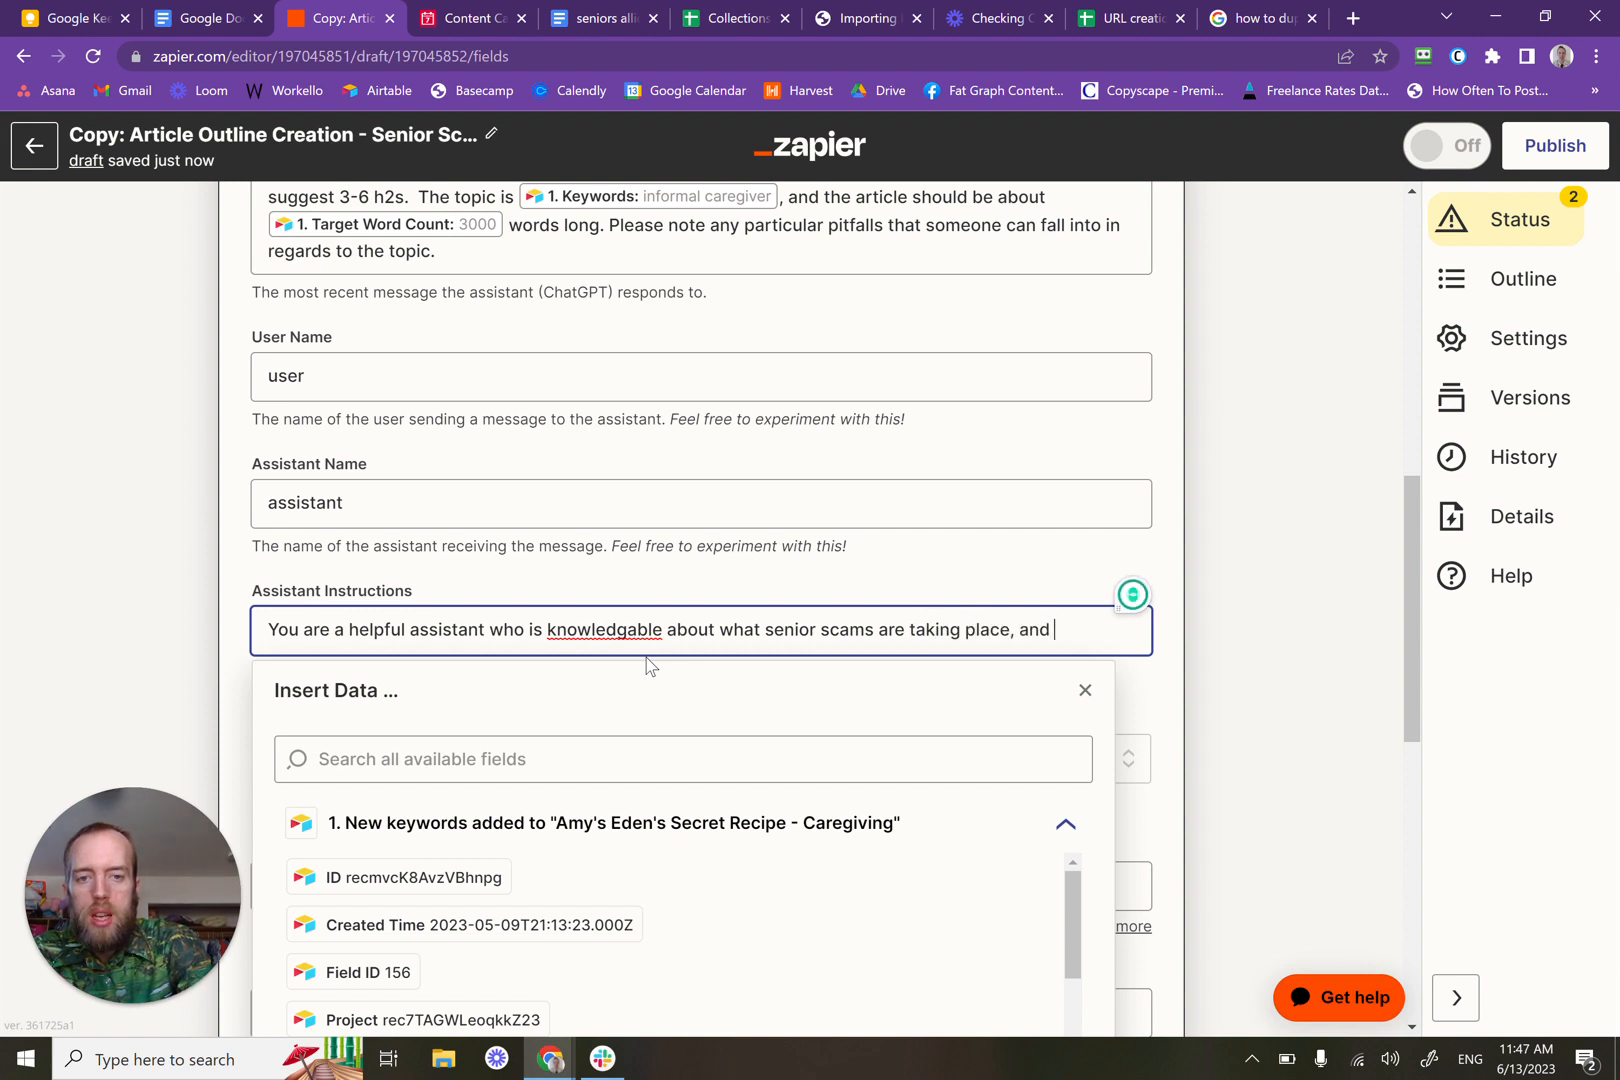
Step: Complete the Assistant Instructions sentence with "how someone might prevent them."
{"action": "type", "text": "how one m"}
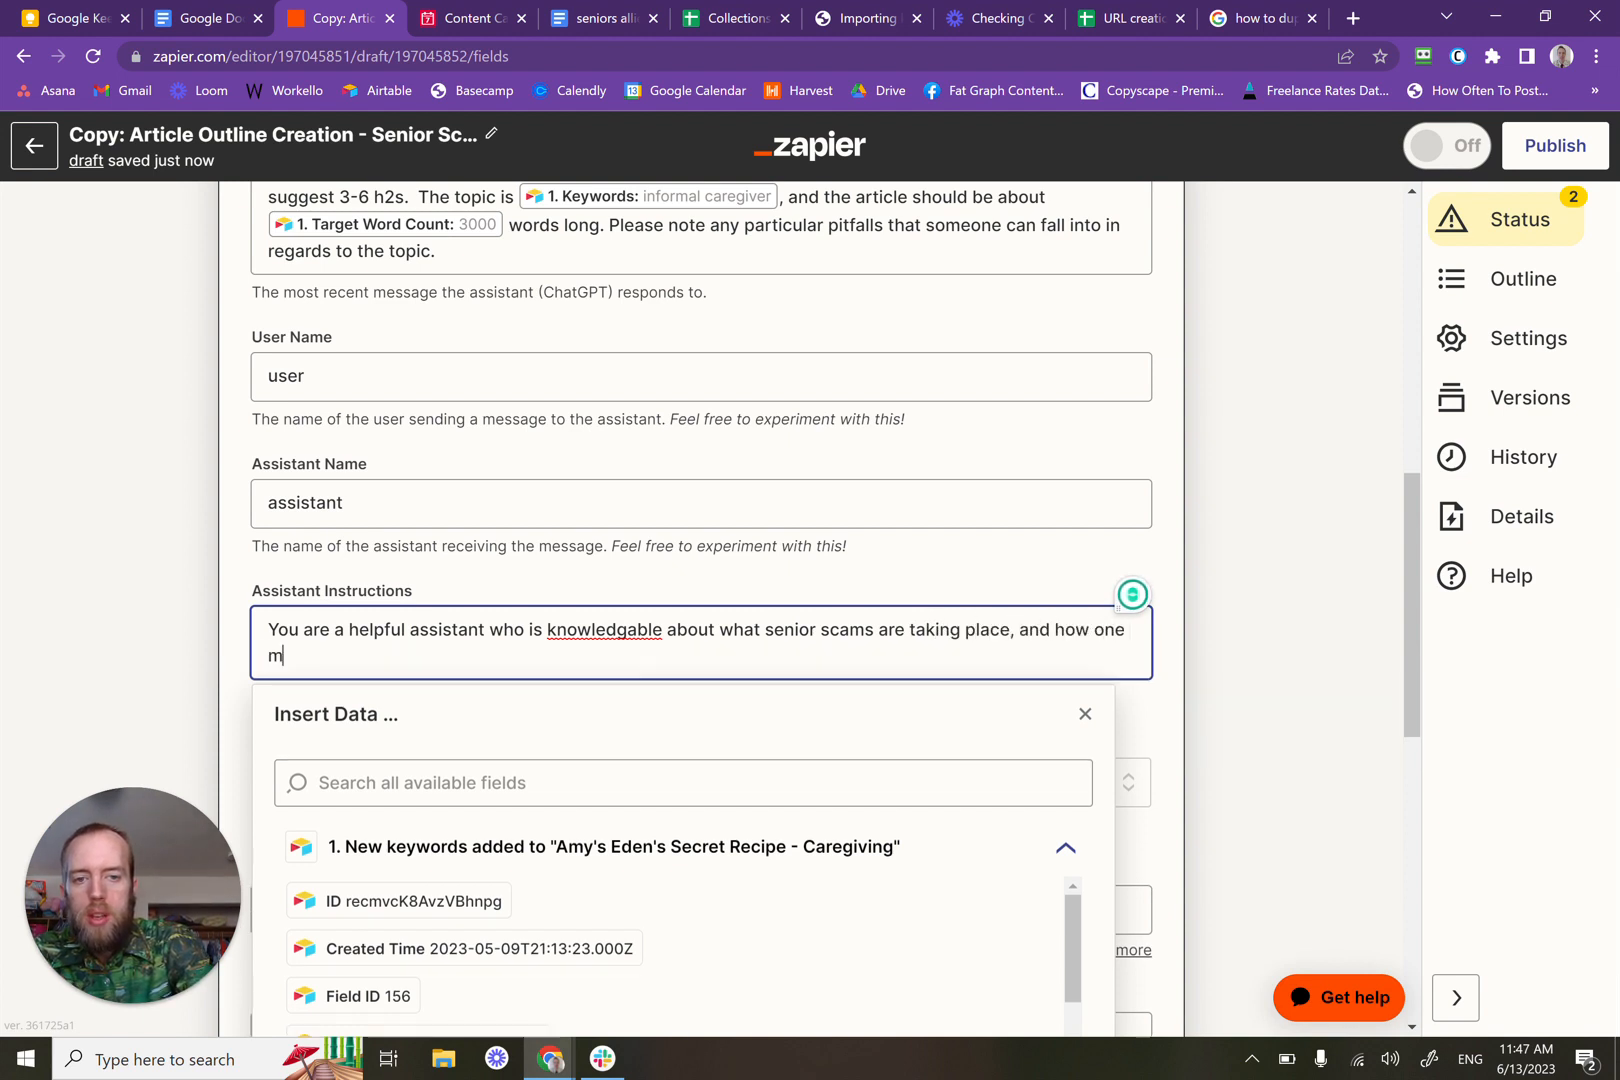
{"action": "key", "text": "BackSpace"}
{"action": "key", "text": "BackSpace"}
{"action": "key", "text": "BackSpace"}
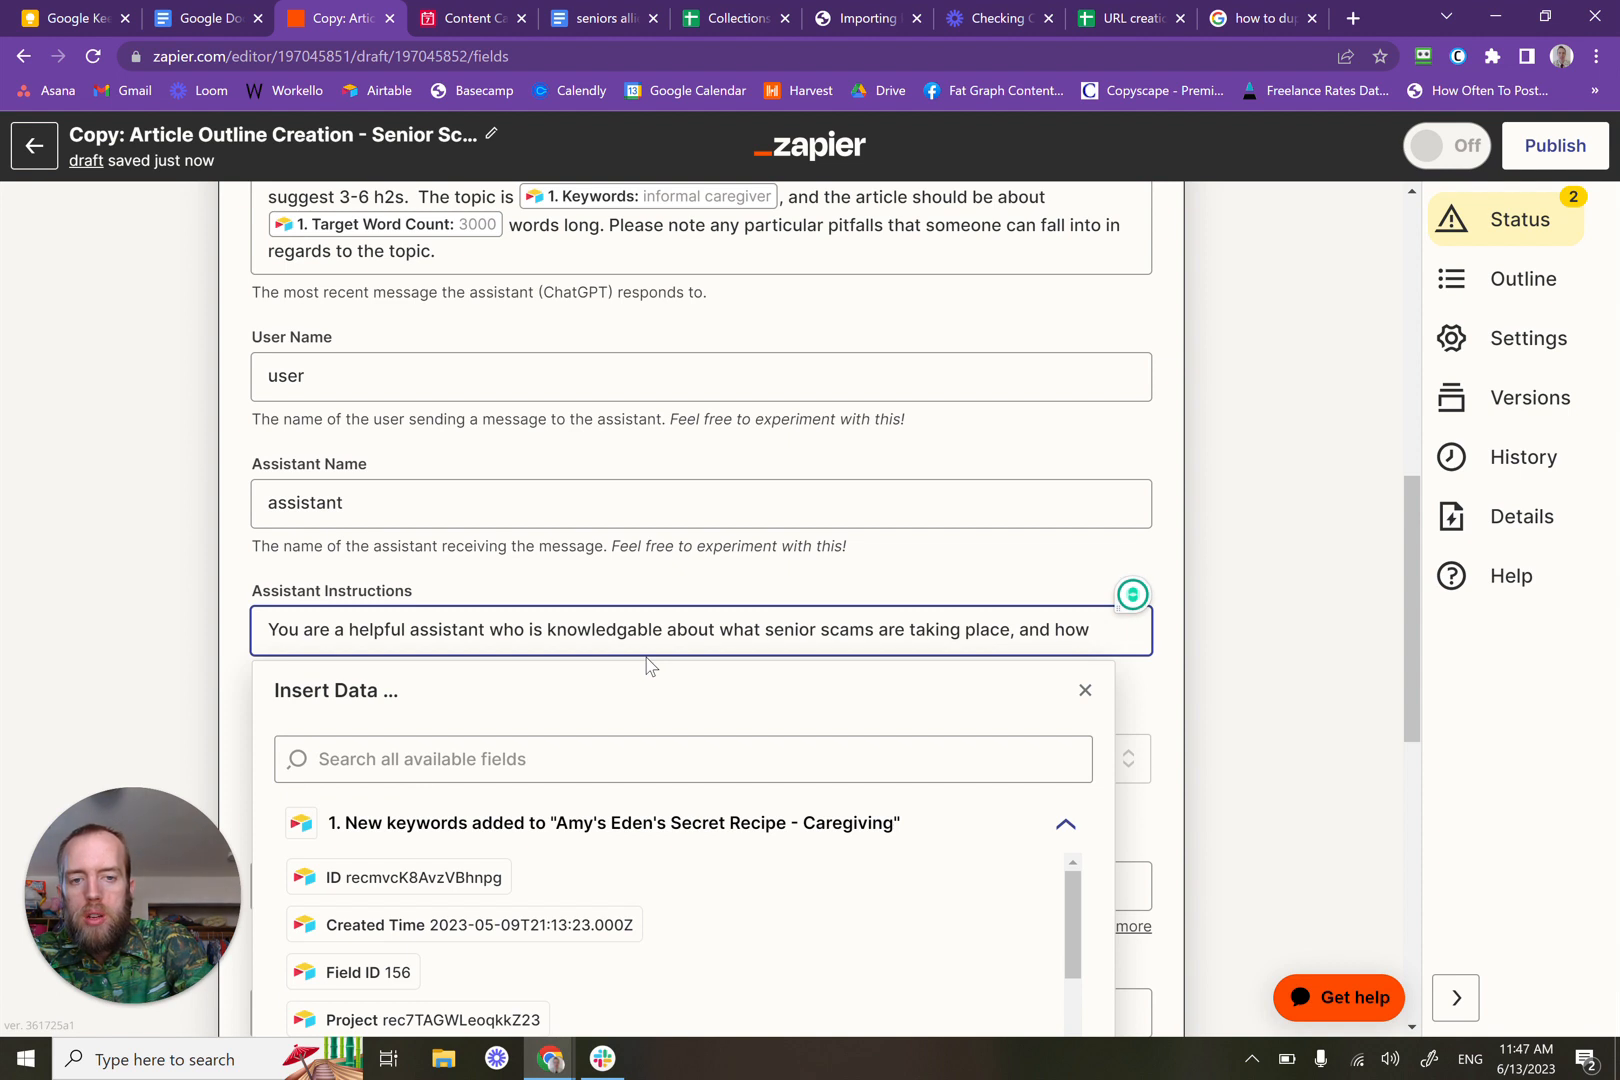
{"action": "type", "text": "someone "}
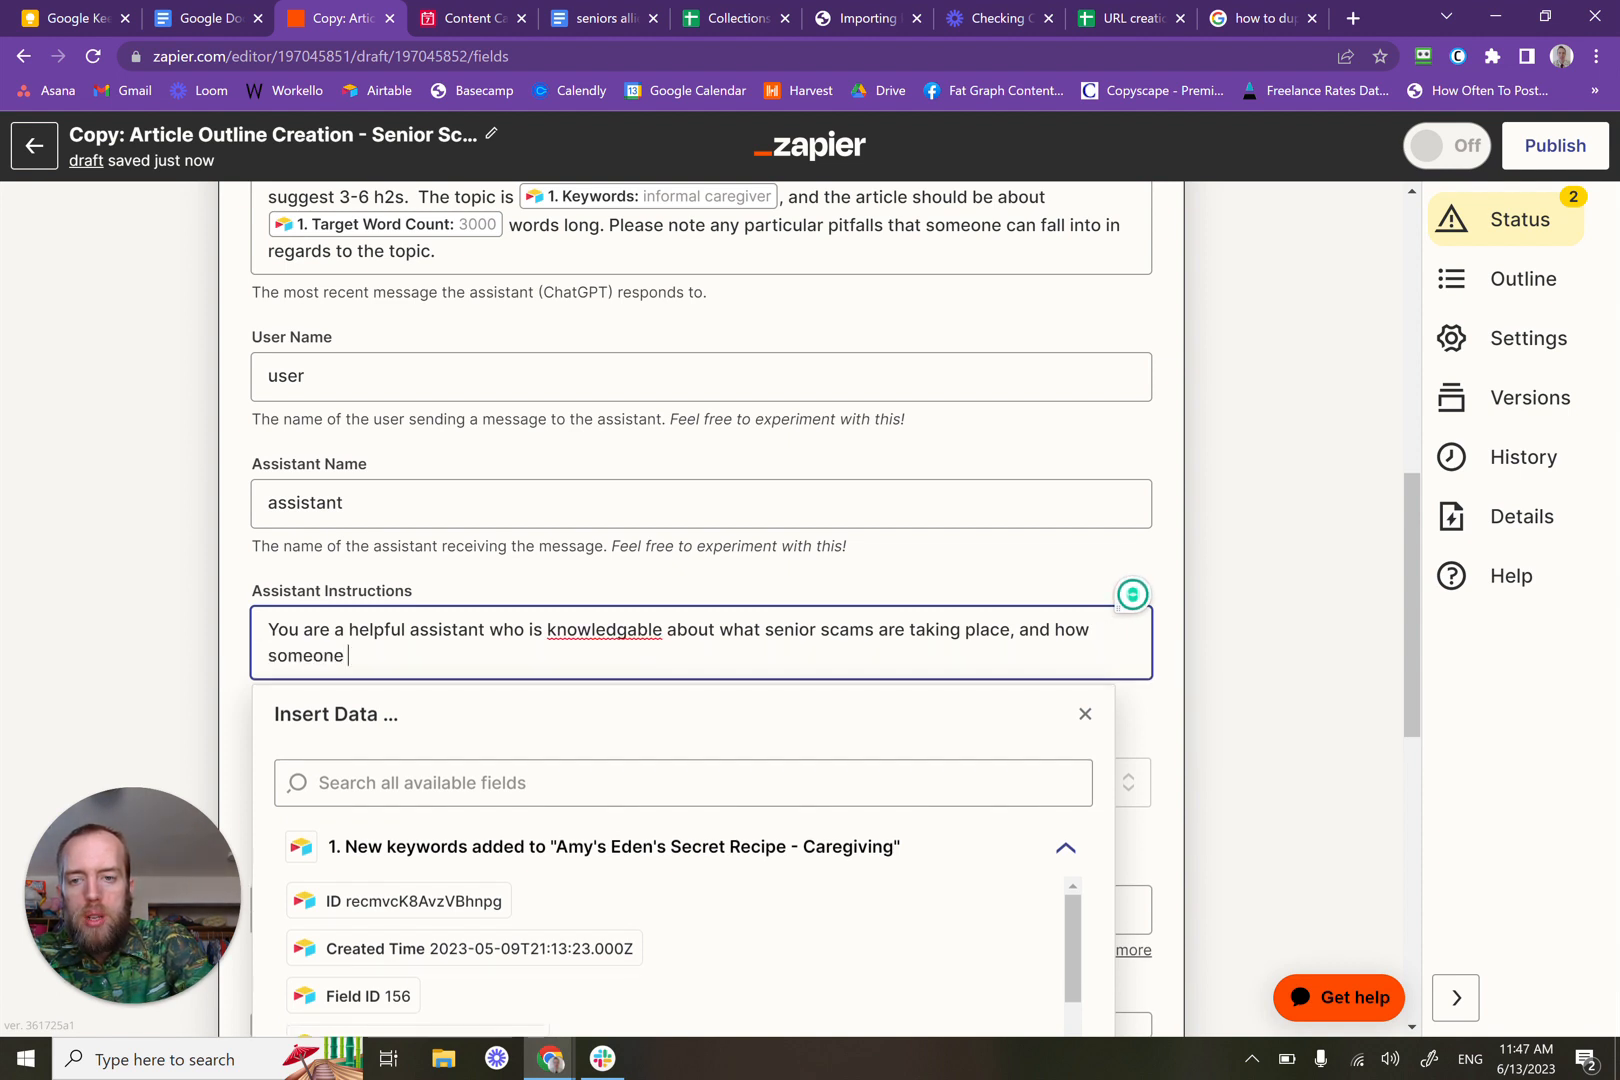
{"action": "type", "text": "might prevent "}
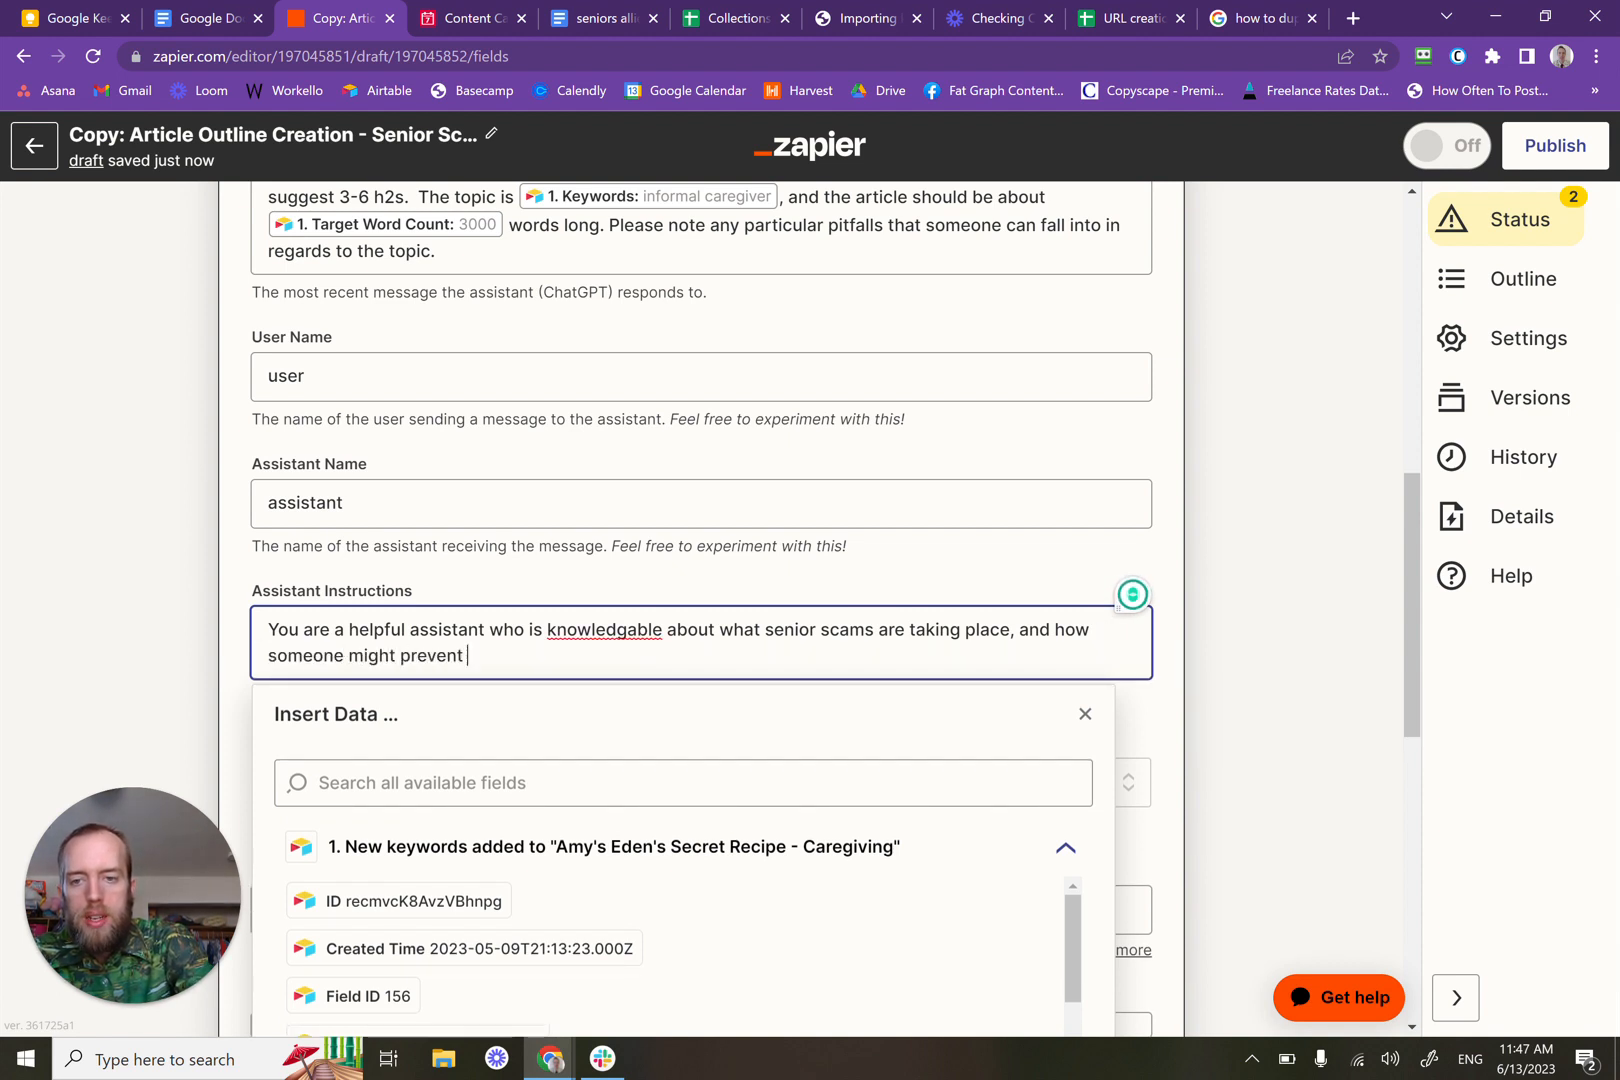
{"action": "type", "text": "the,m."}
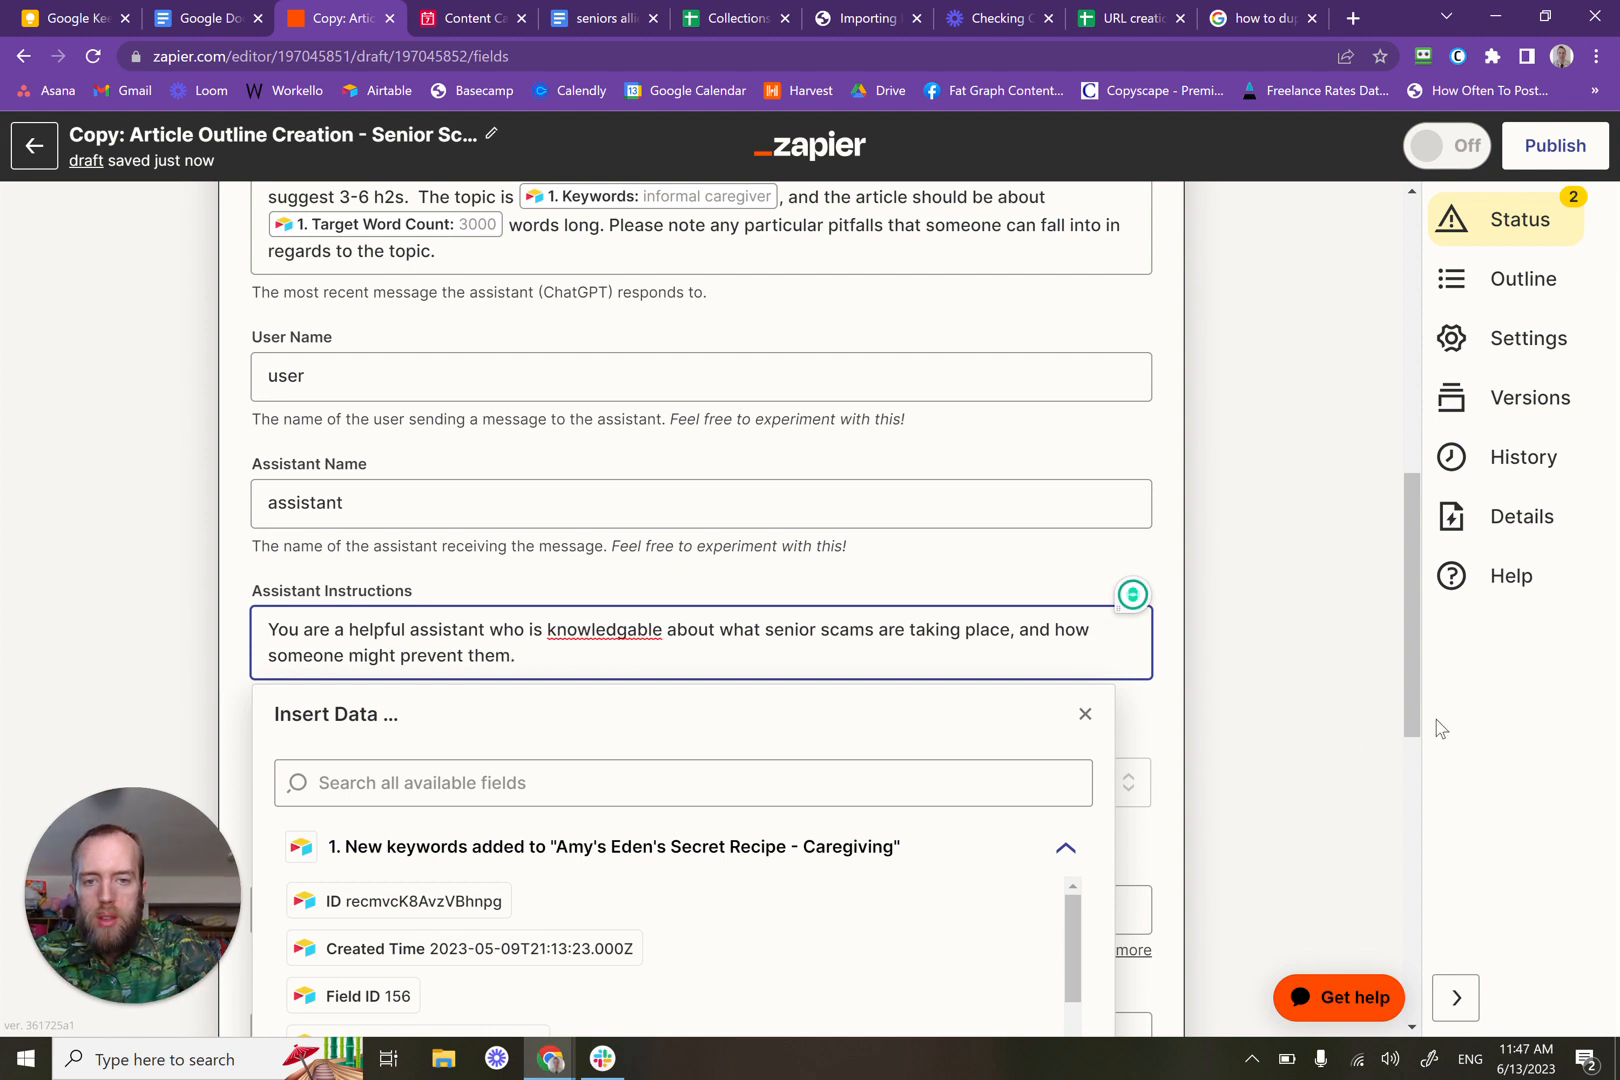
{"action": "left_click", "coordinate": [1347, 662]}
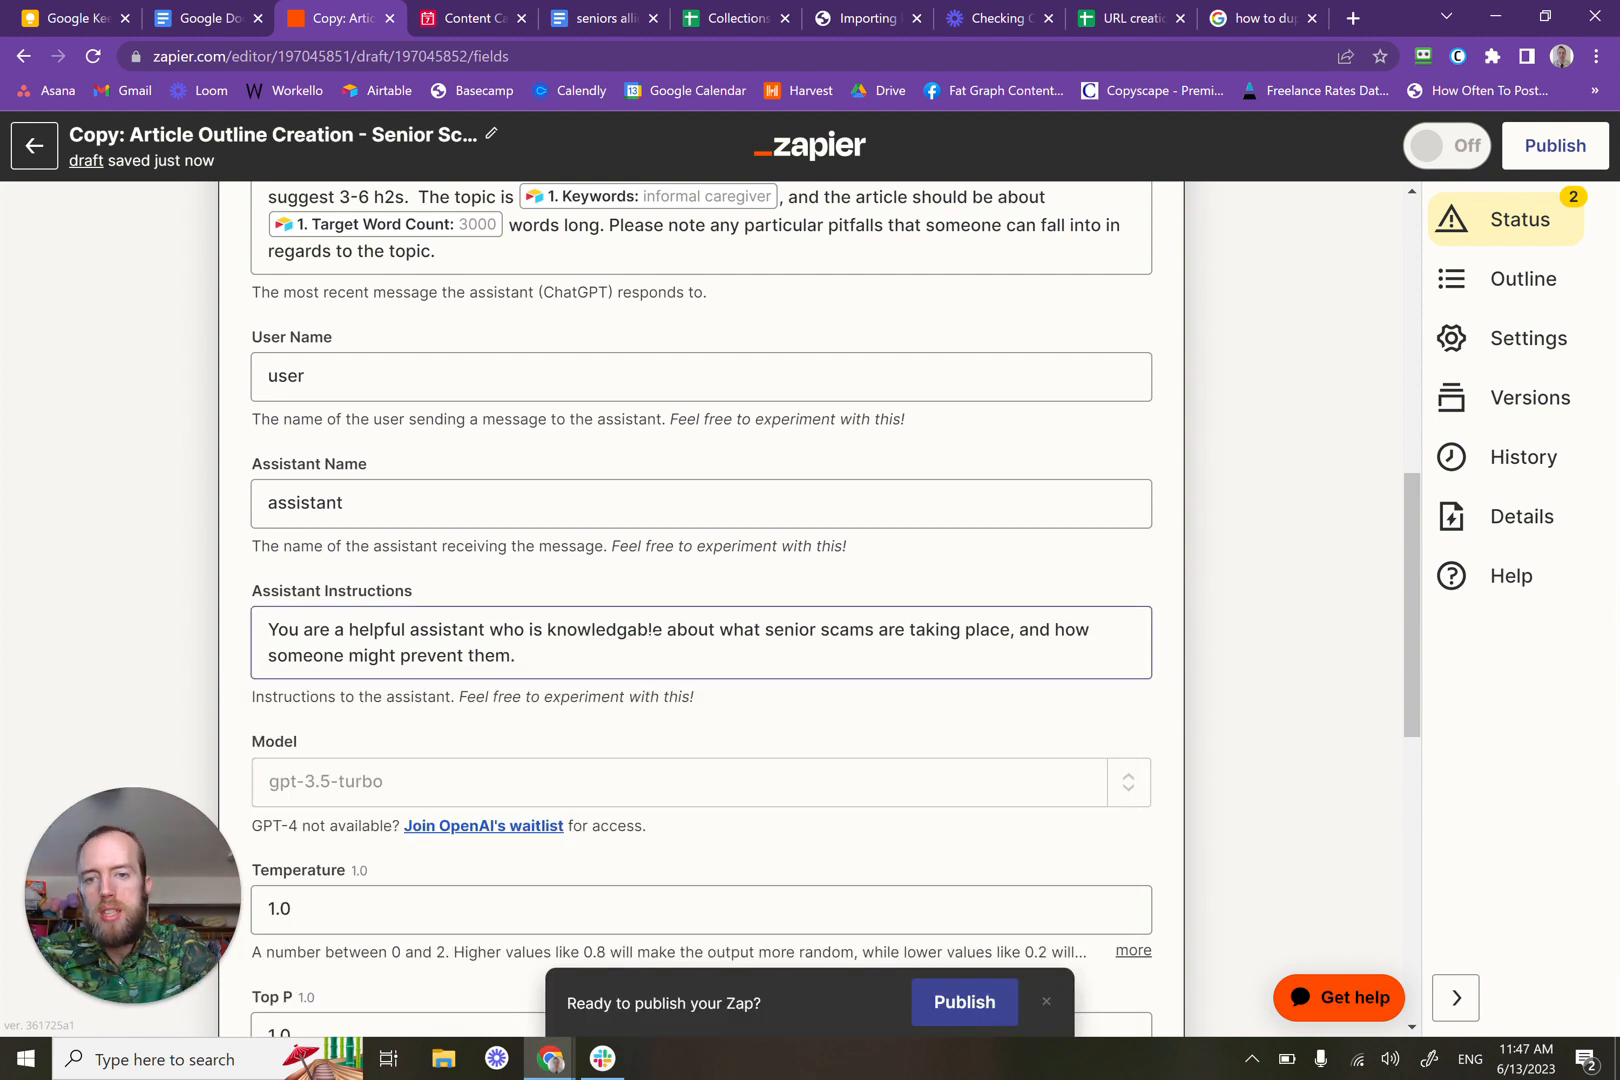
Step: Correct the misspelled word after "who is" in the Assistant Instructions to "knowledgeable" using the spelling suggestion
{"action": "left_click", "coordinate": [606, 630]}
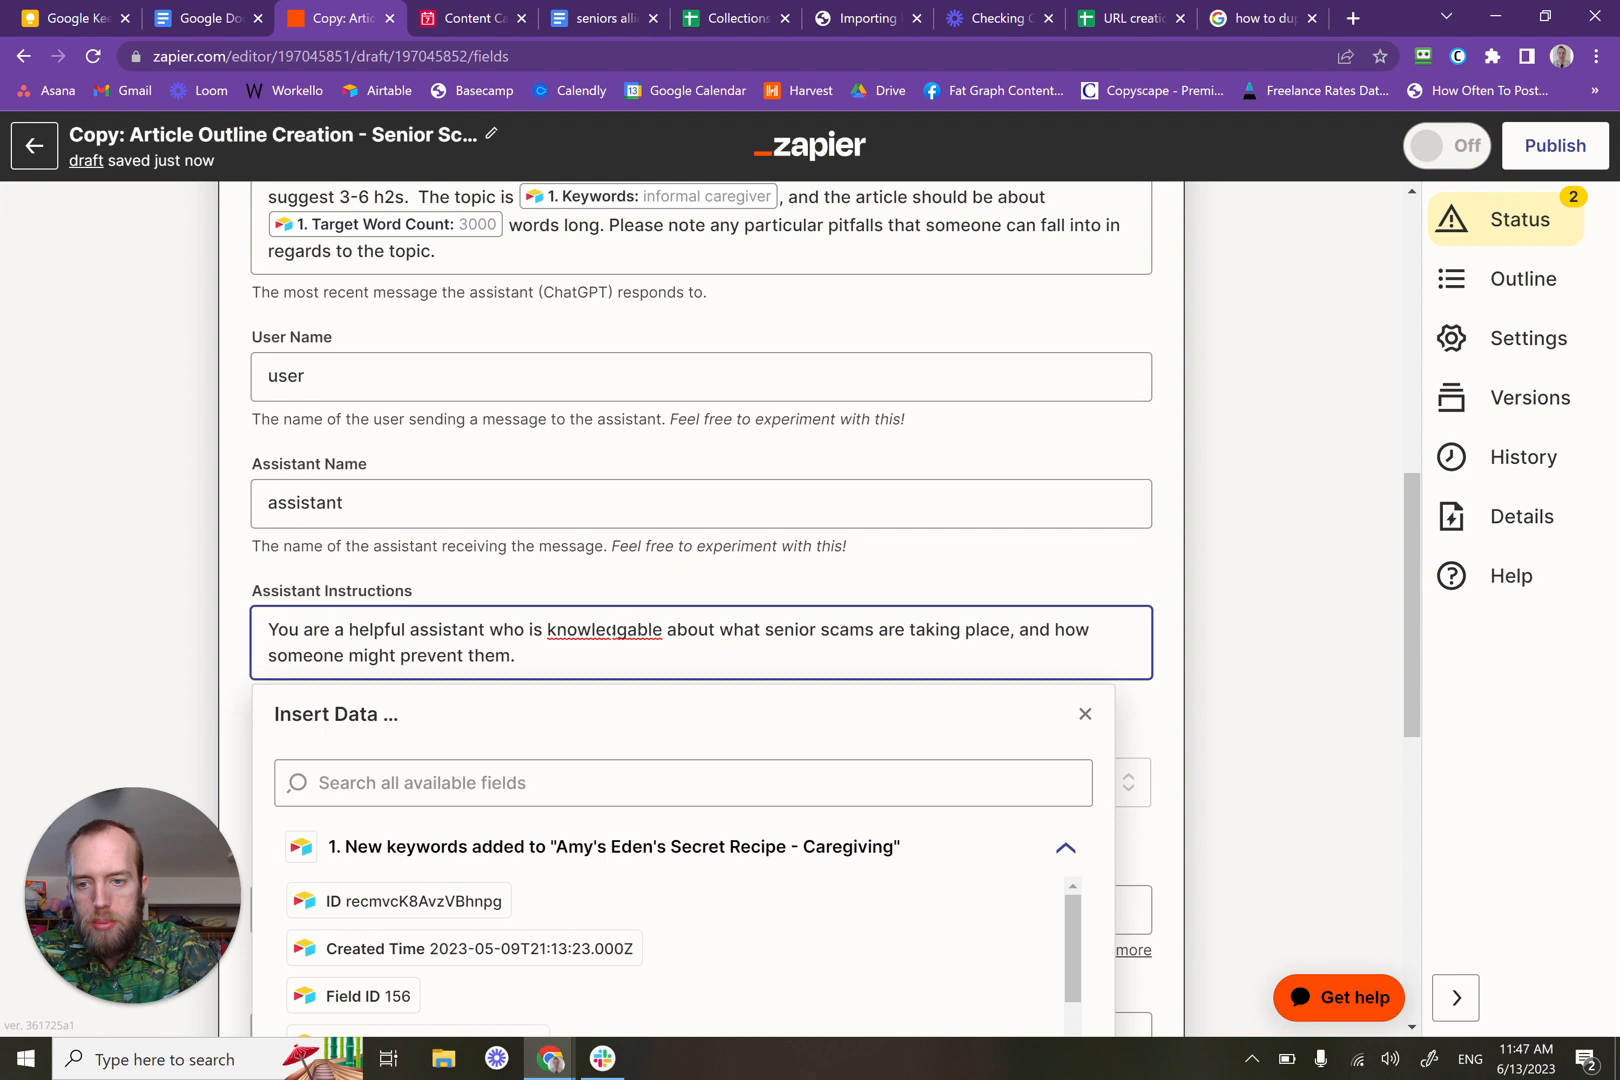
{"action": "right_click", "coordinate": [607, 630]}
{"action": "left_click", "coordinate": [660, 650]}
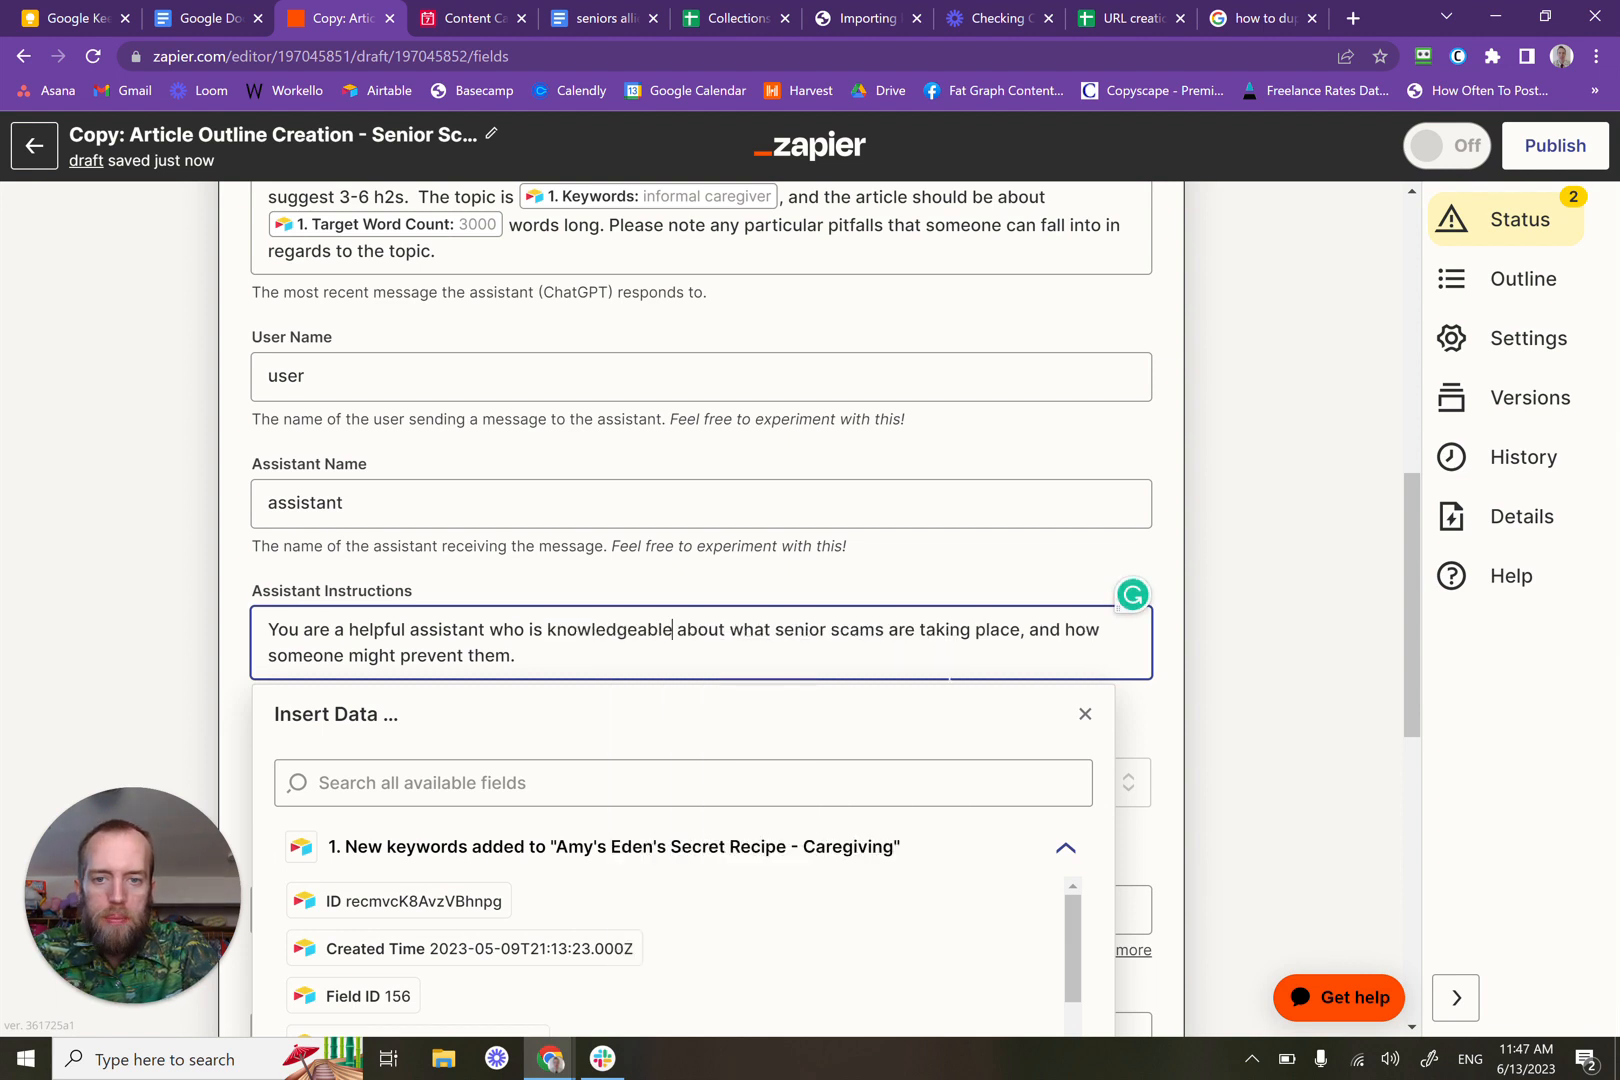
{"action": "left_click", "coordinate": [1232, 622]}
Step: Review the edited ChatGPT prompt and remaining model fields, and continue to the action's test section
{"action": "scroll", "coordinate": [1232, 622], "scroll_direction": "up", "scroll_amount": 4}
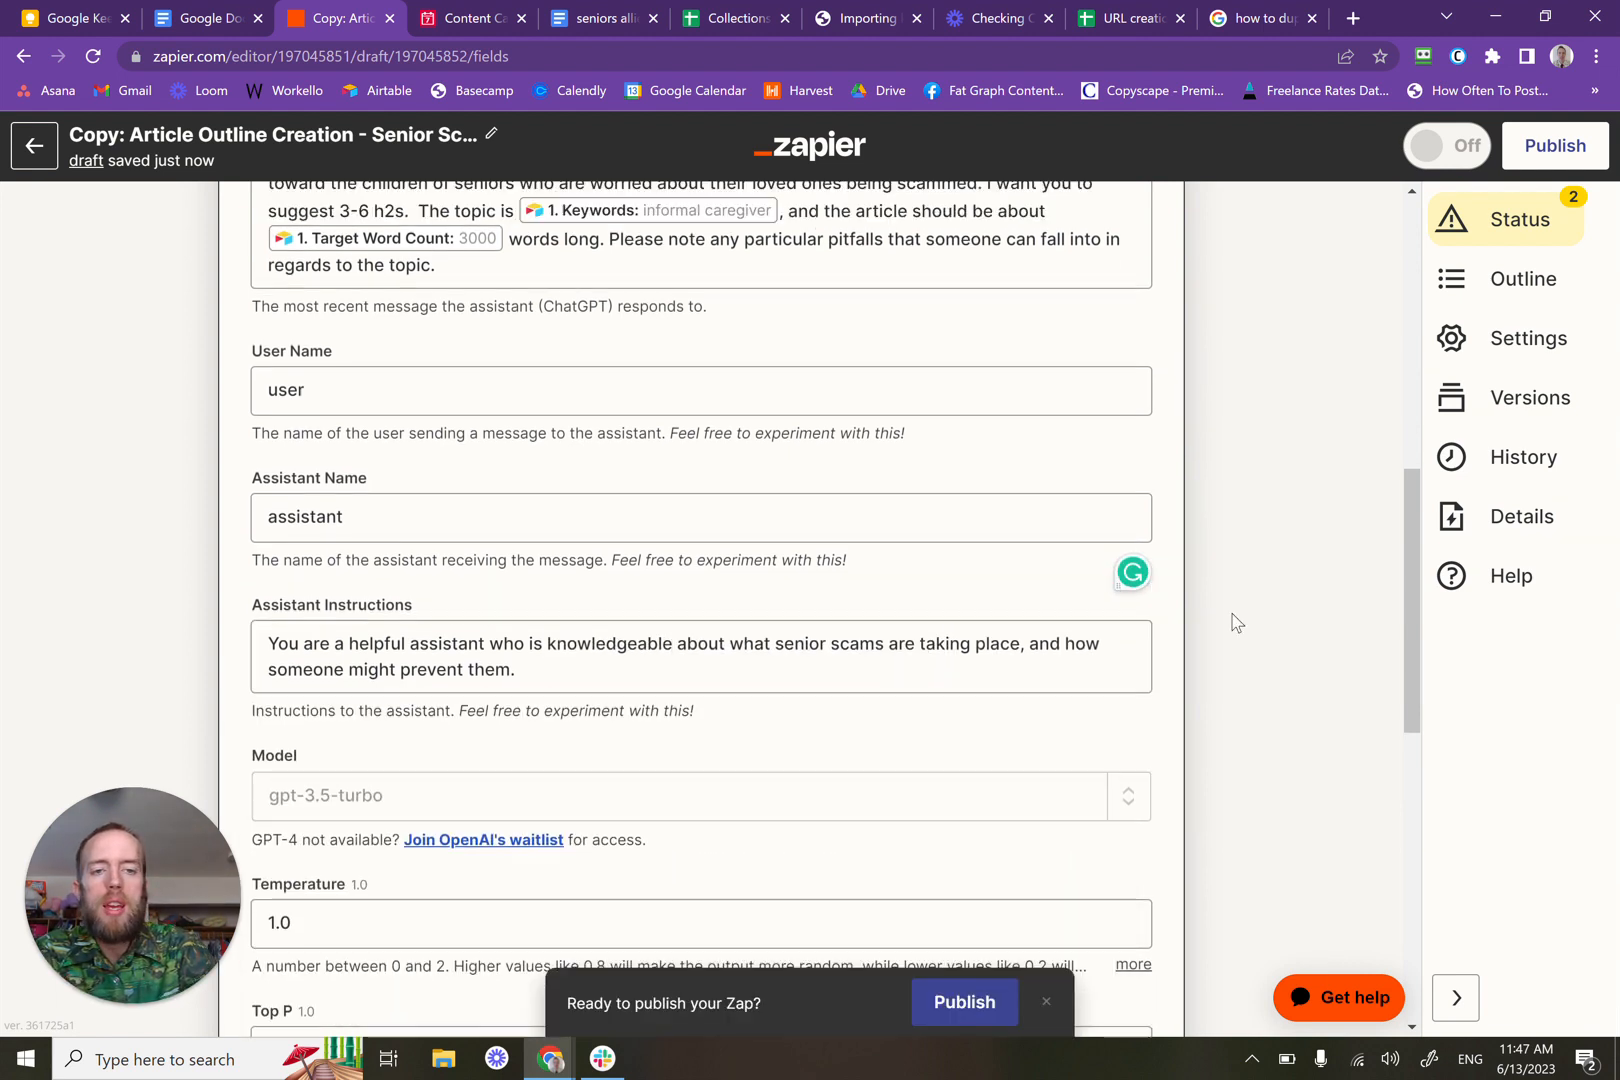
{"action": "scroll", "coordinate": [1236, 622], "scroll_direction": "down", "scroll_amount": 1}
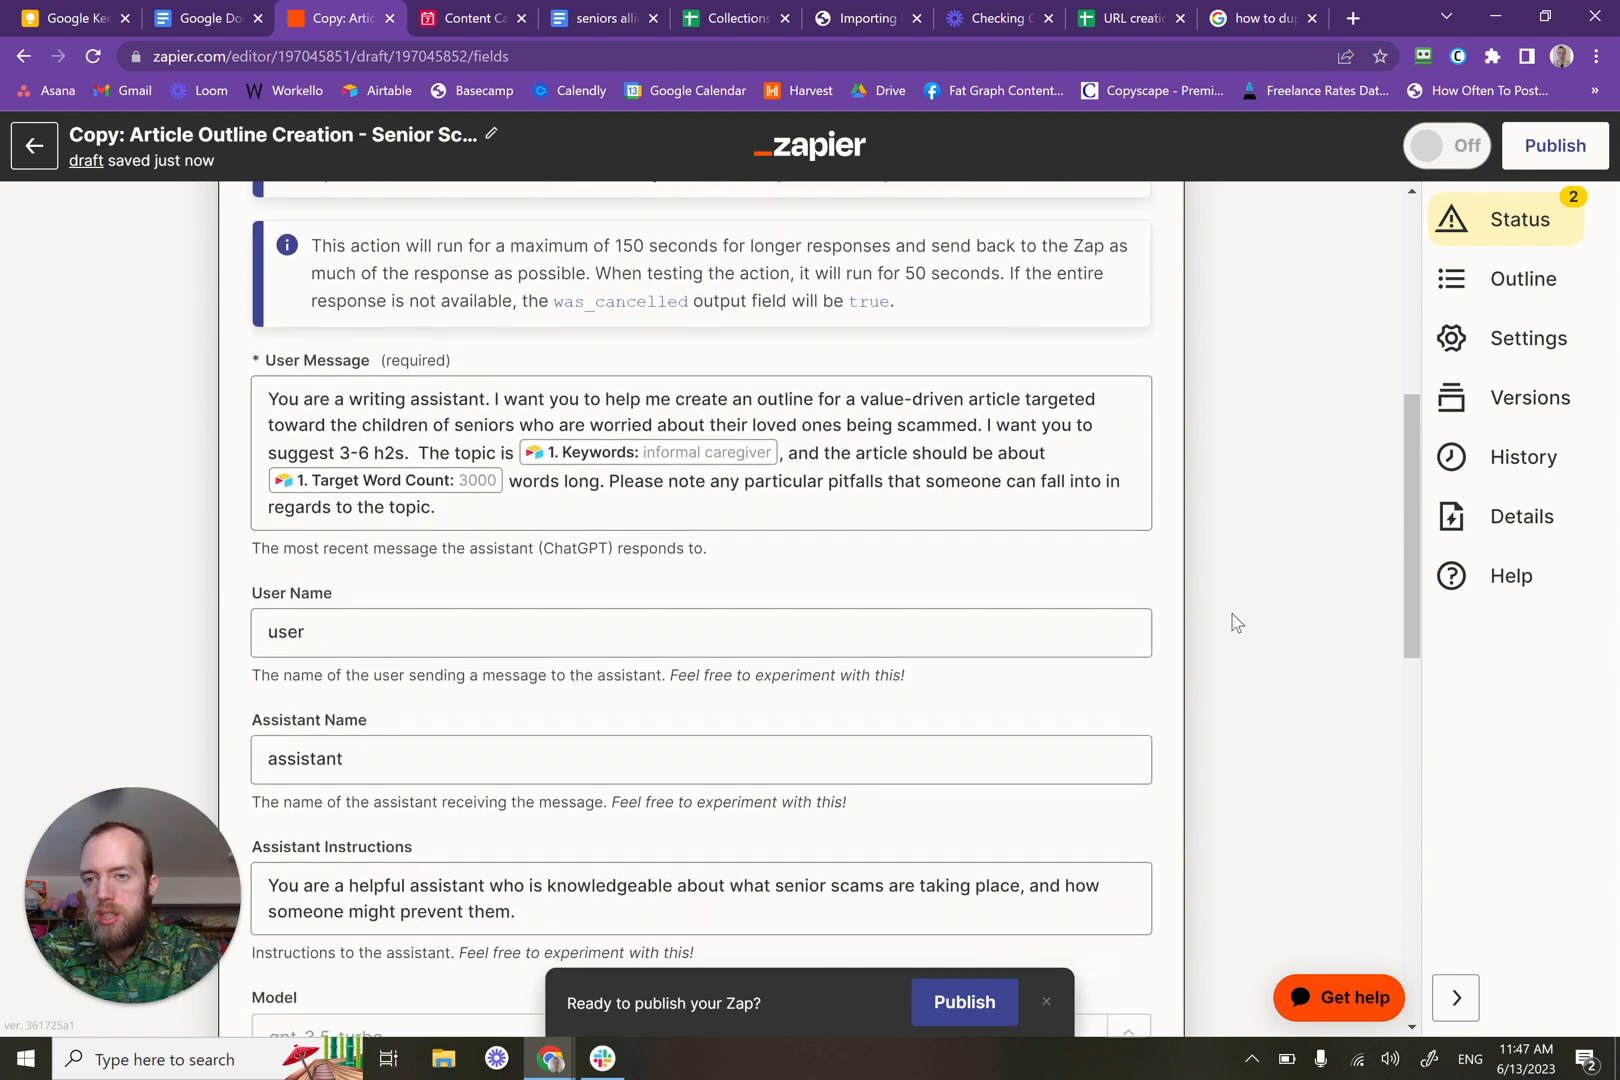
{"action": "scroll", "coordinate": [1236, 622], "scroll_direction": "down", "scroll_amount": 1}
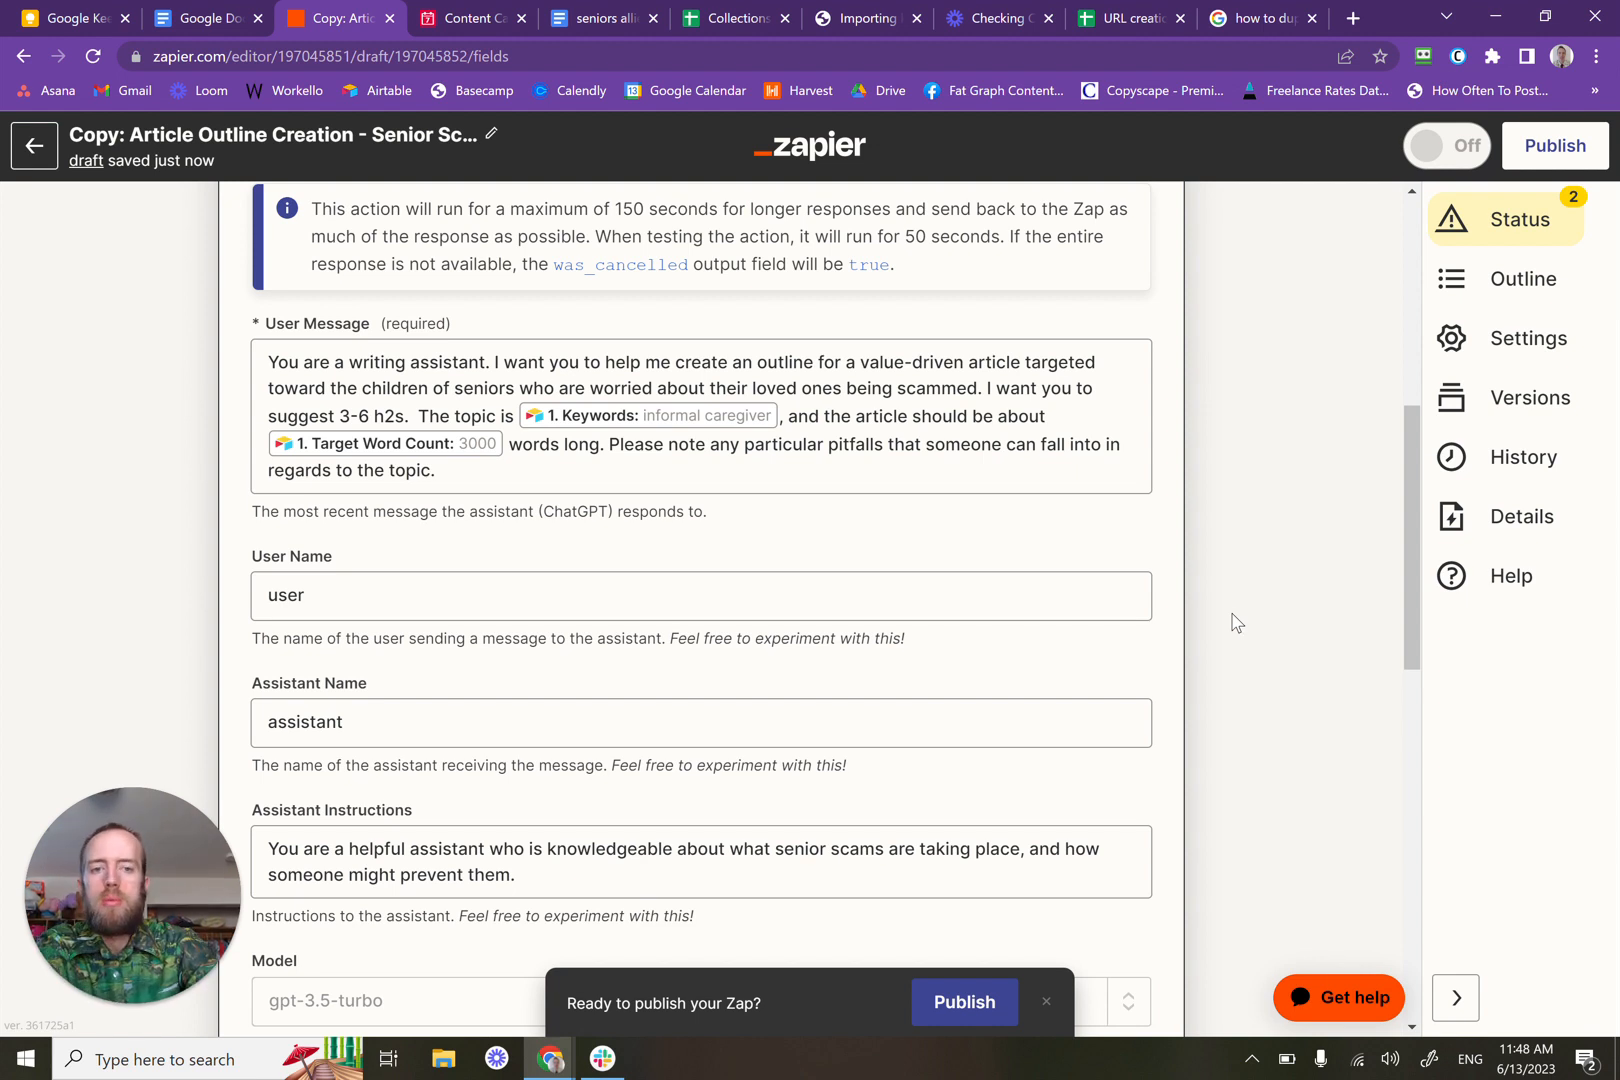
{"action": "scroll", "coordinate": [1235, 622], "scroll_direction": "down", "scroll_amount": 4}
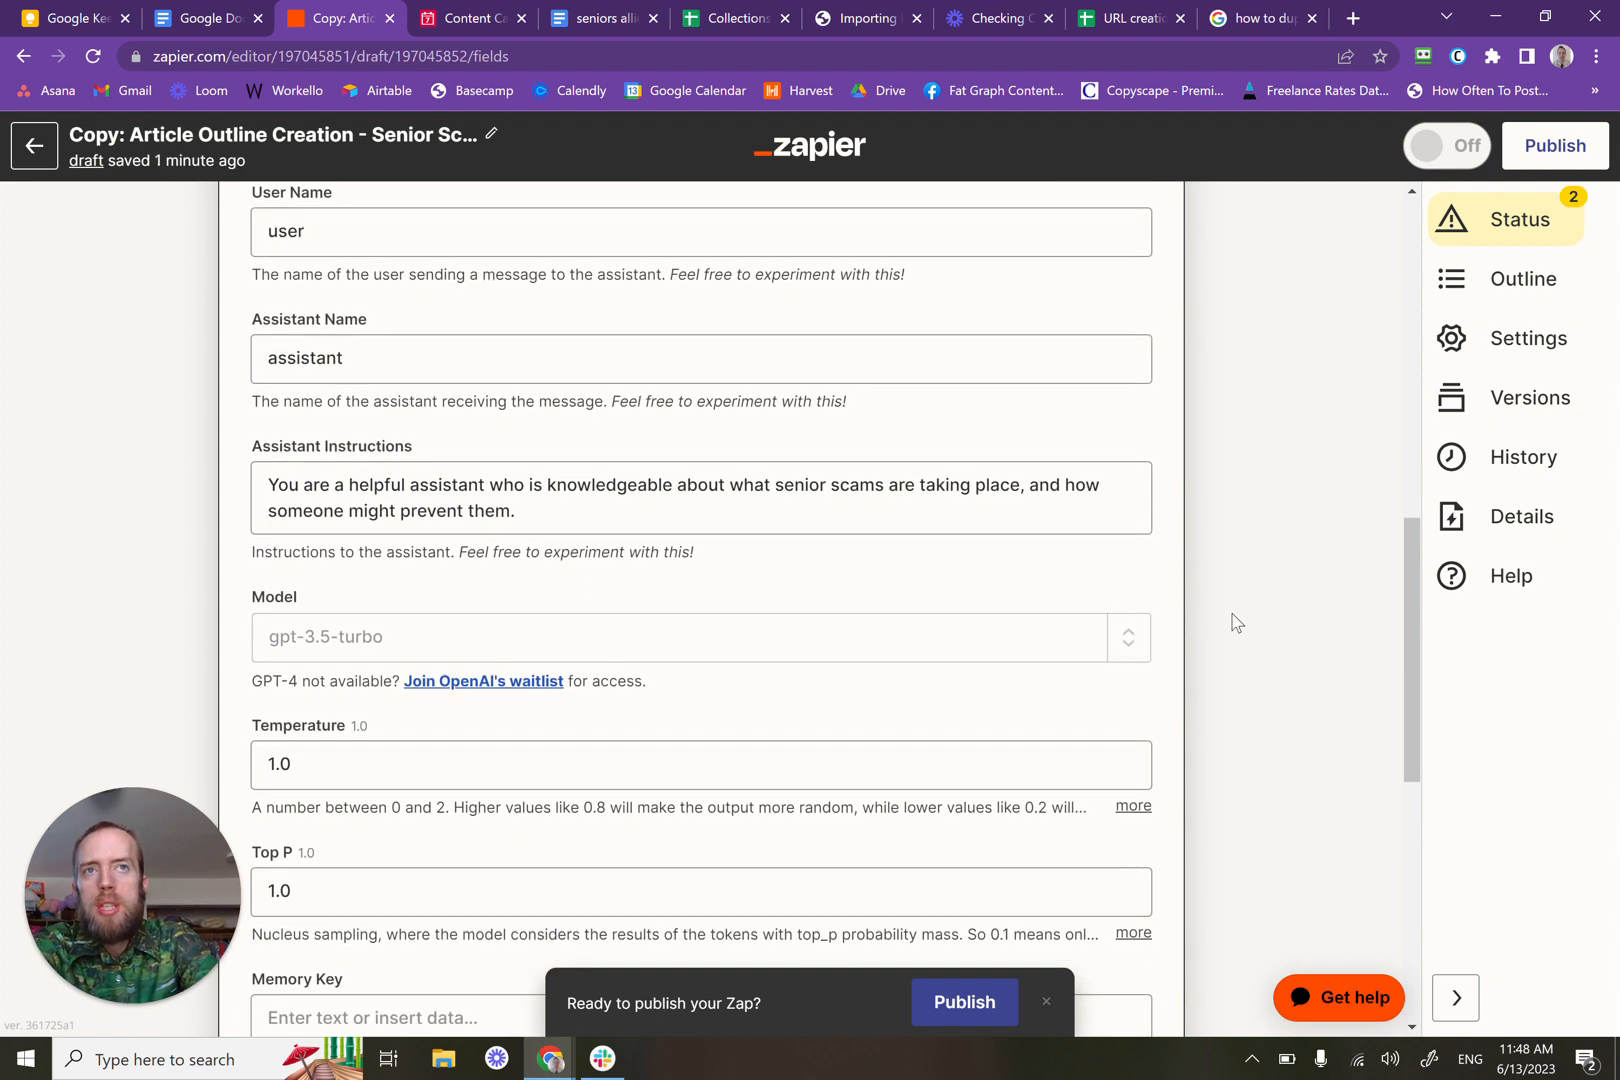
{"action": "scroll", "coordinate": [1235, 622], "scroll_direction": "down", "scroll_amount": 3}
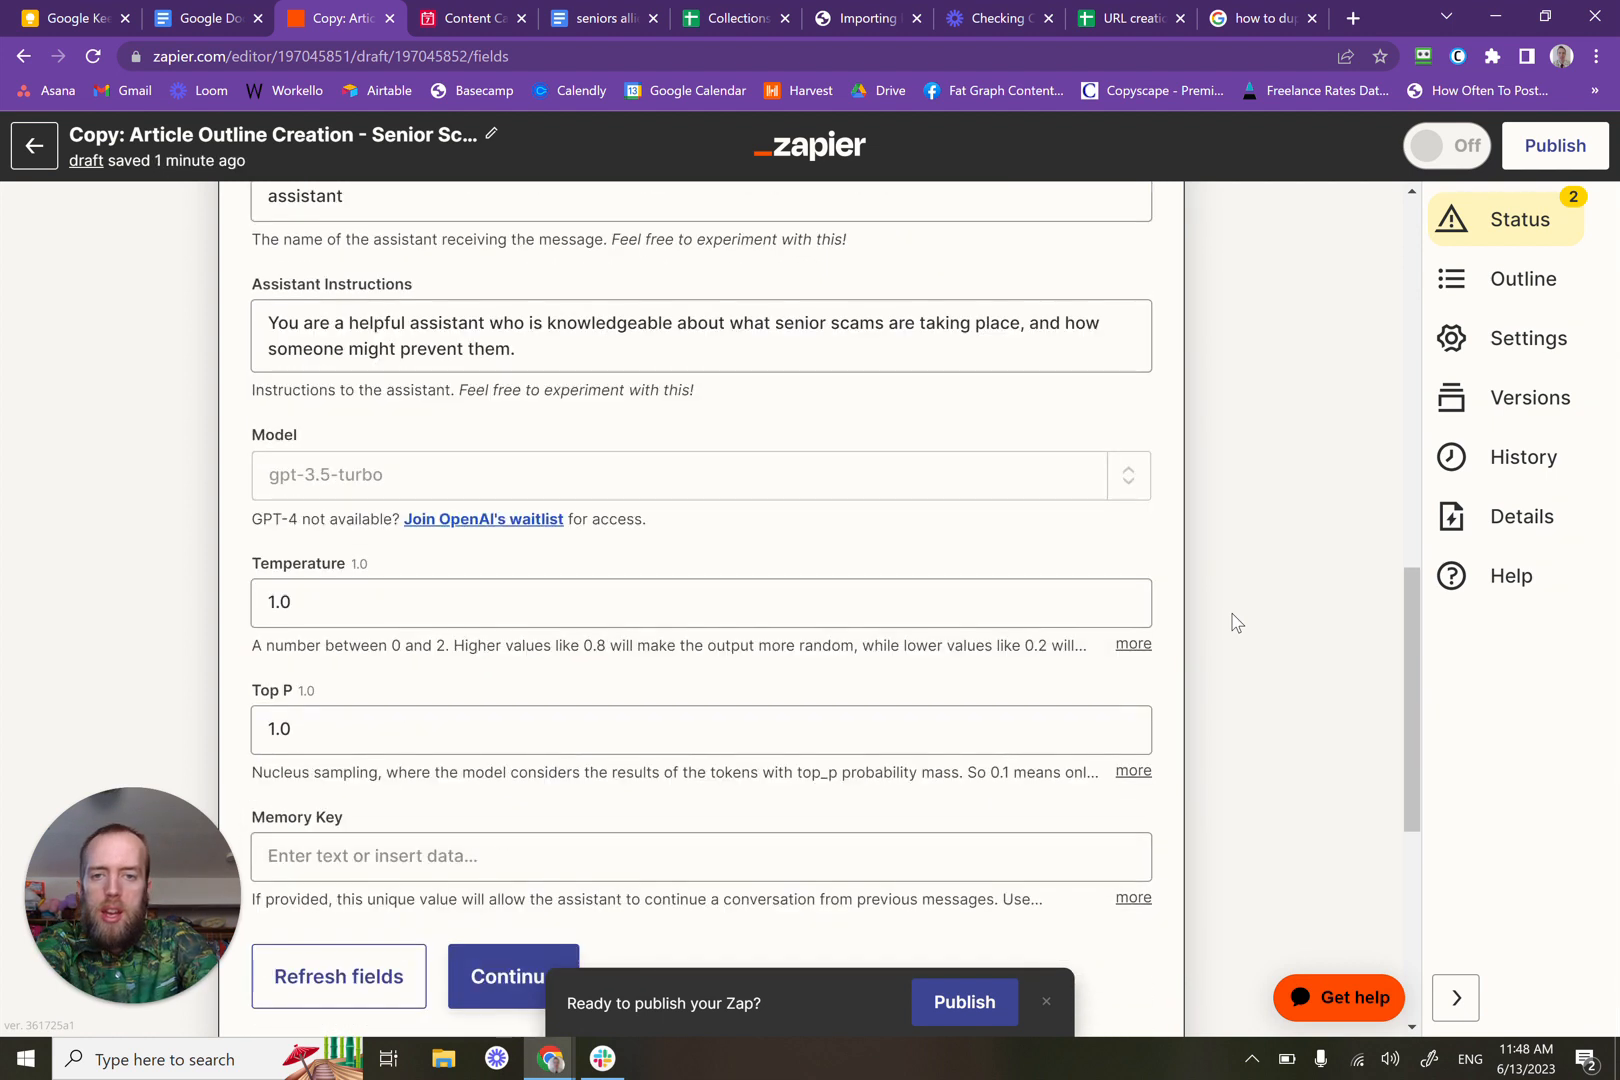
{"action": "scroll", "coordinate": [1235, 622], "scroll_direction": "down", "scroll_amount": 2}
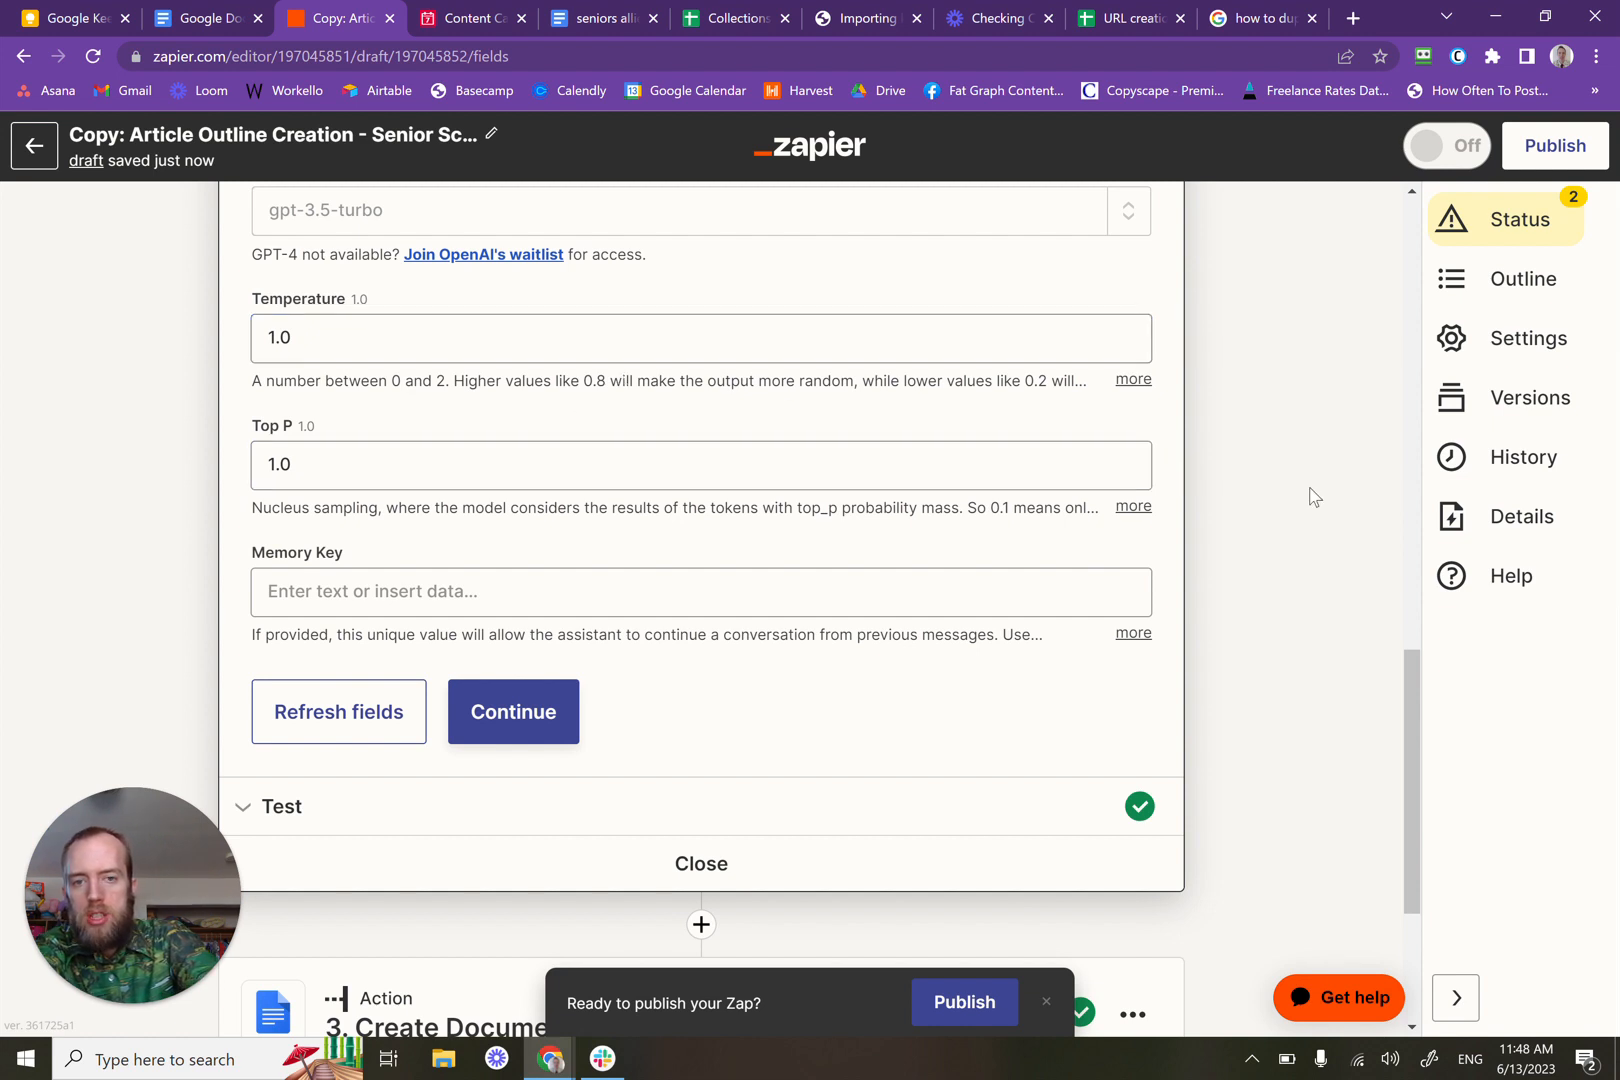
{"action": "scroll", "coordinate": [1313, 497], "scroll_direction": "down", "scroll_amount": 2}
{"action": "scroll", "coordinate": [1313, 497], "scroll_direction": "down", "scroll_amount": 1}
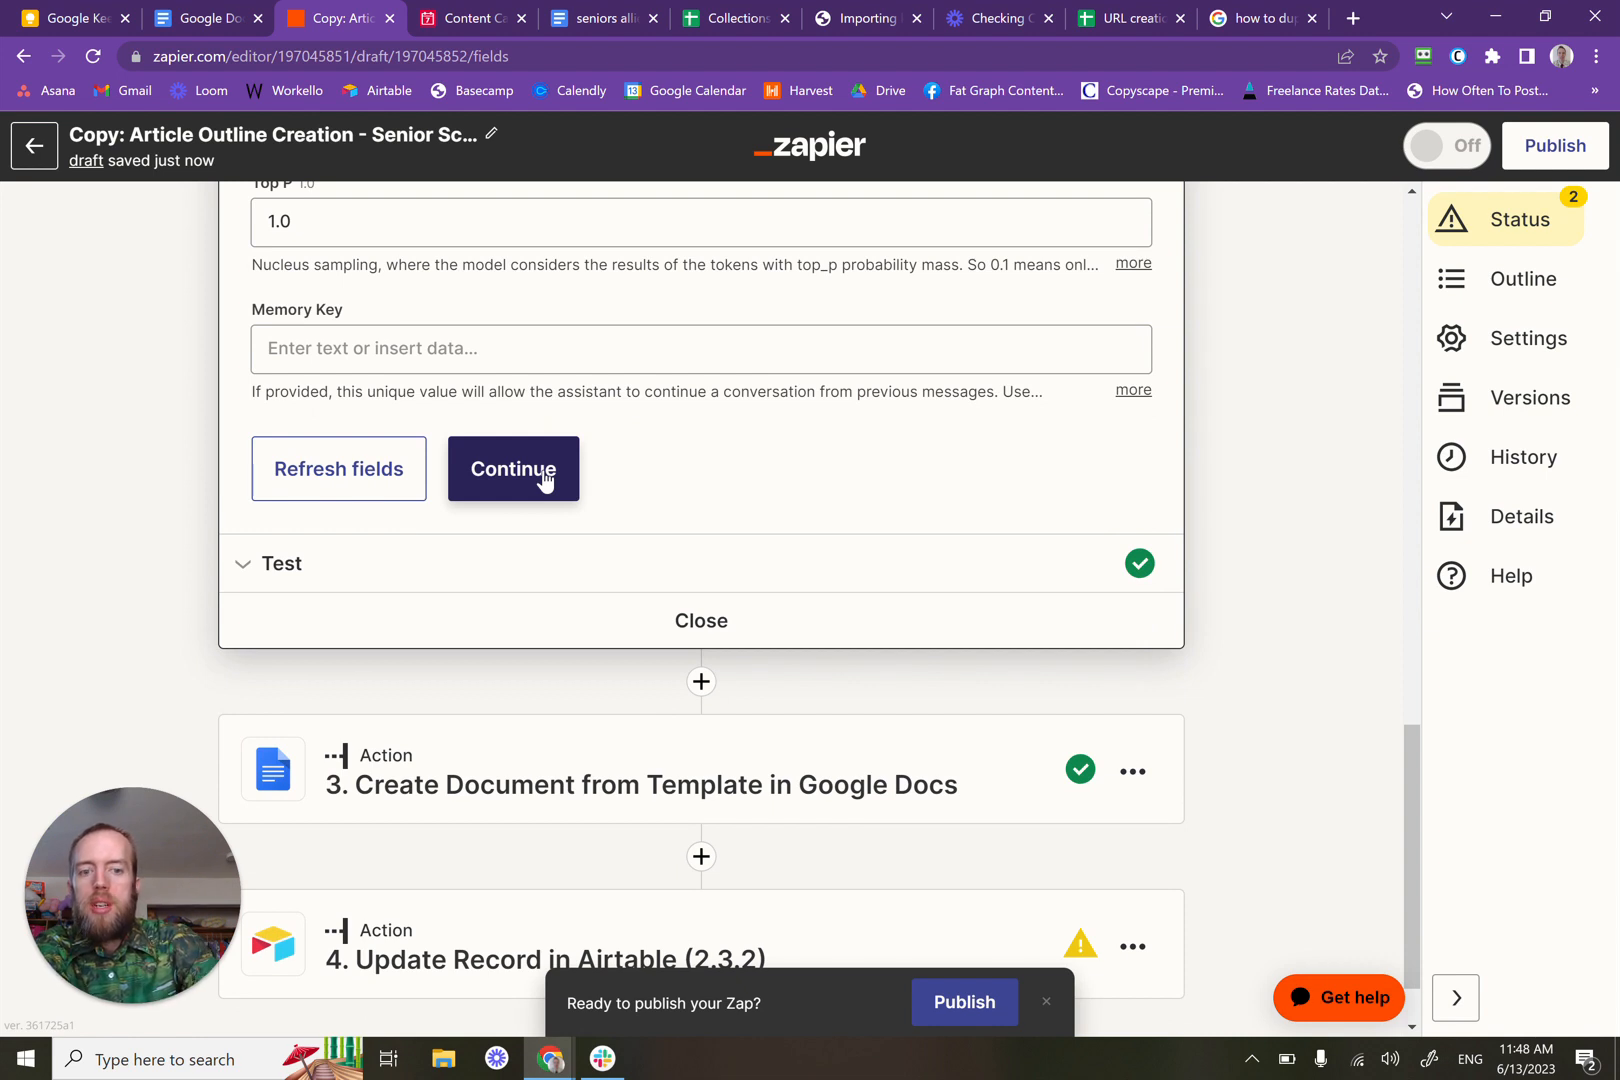
{"action": "scroll", "coordinate": [101, 480], "scroll_direction": "down", "scroll_amount": 1}
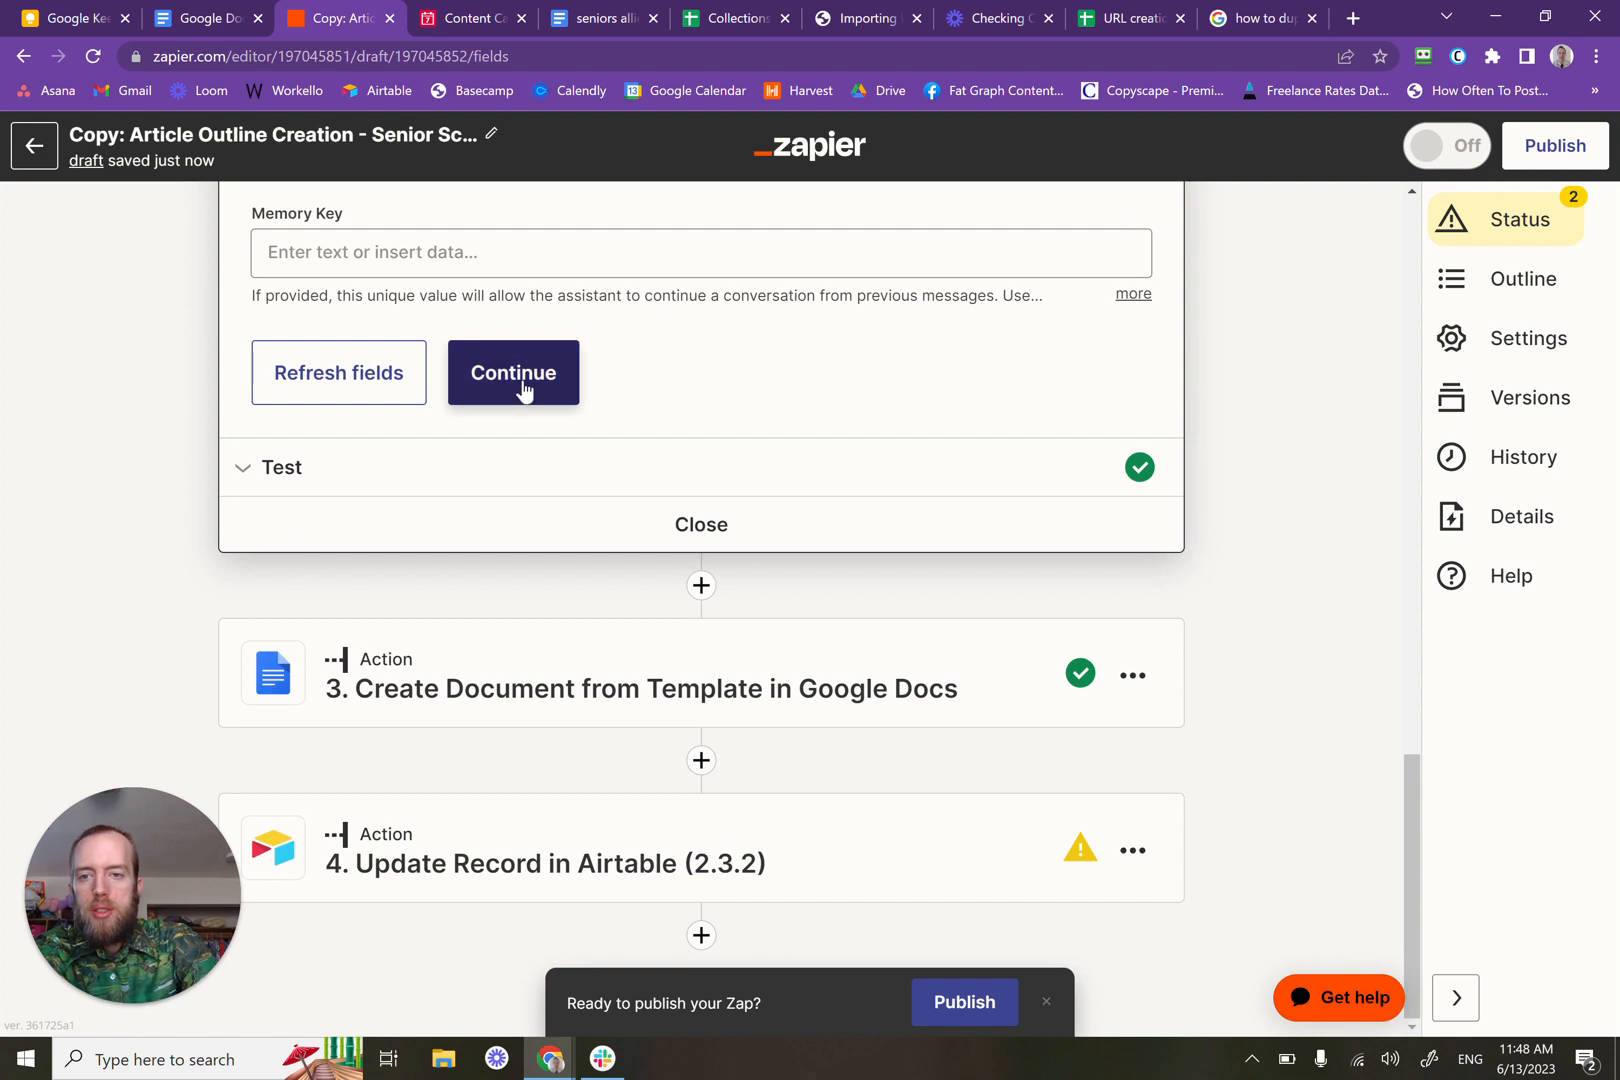
{"action": "left_click", "coordinate": [523, 391]}
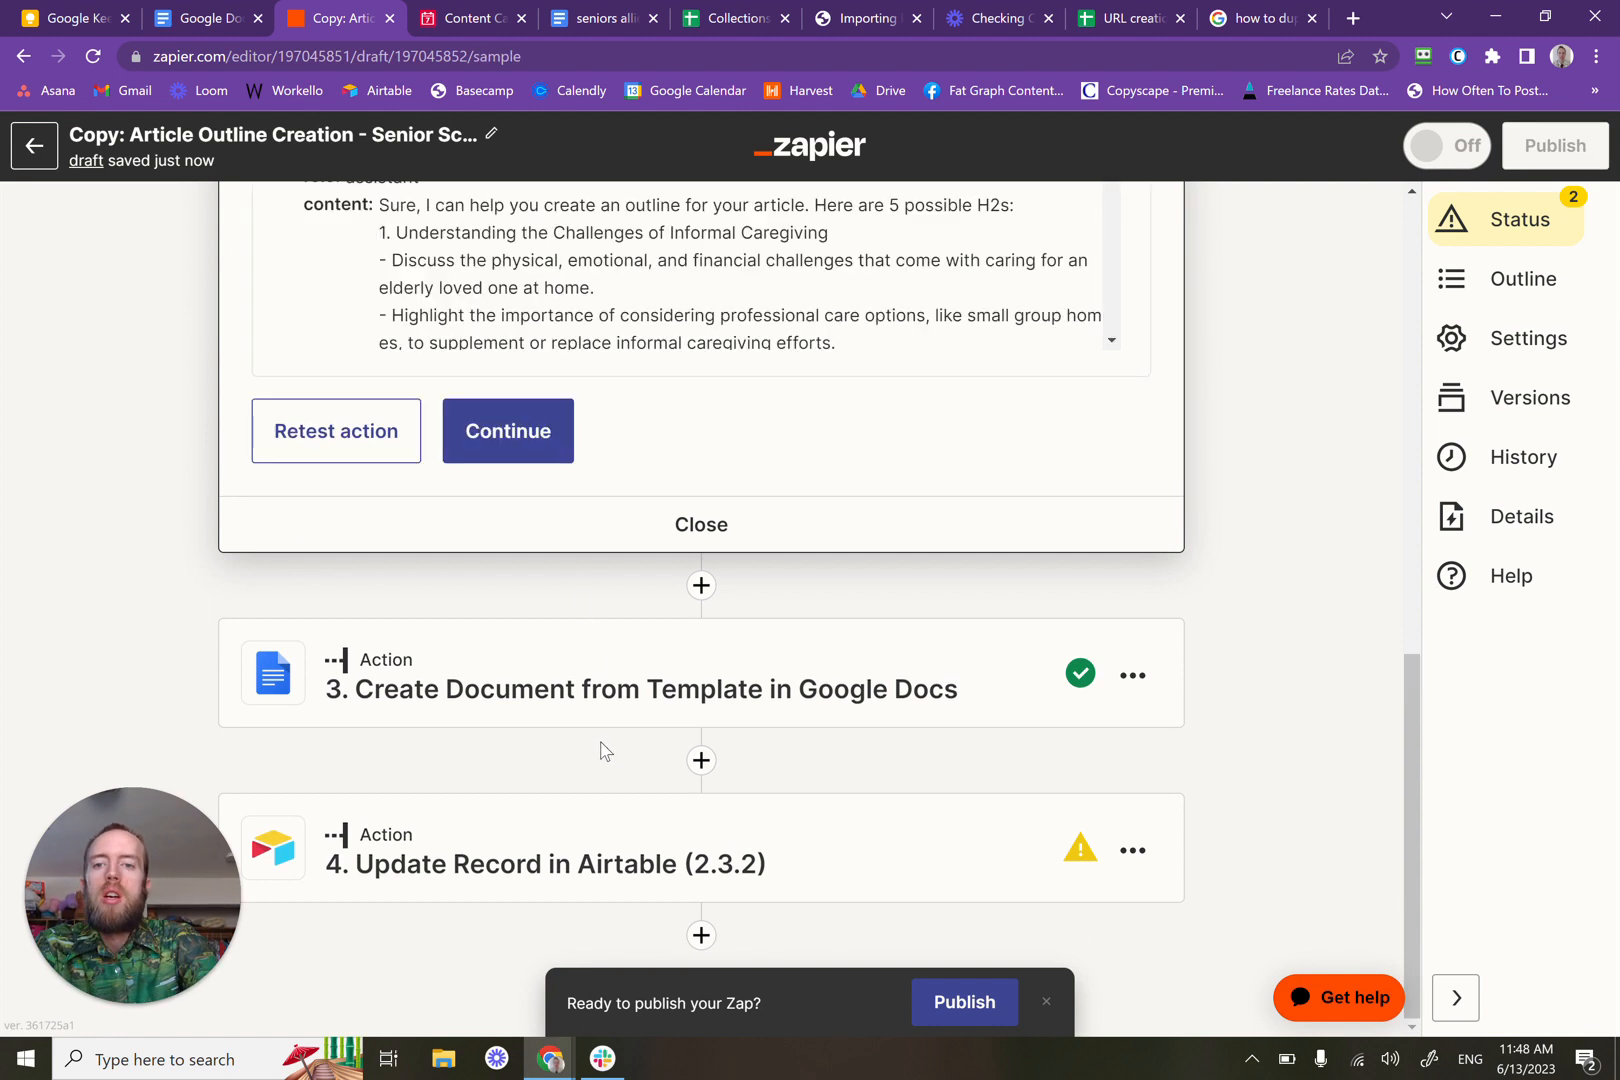
Step: Check the existing ChatGPT sample request and response, and continue without retesting to the Google Docs document creation step
{"action": "scroll", "coordinate": [490, 560], "scroll_direction": "up", "scroll_amount": 5}
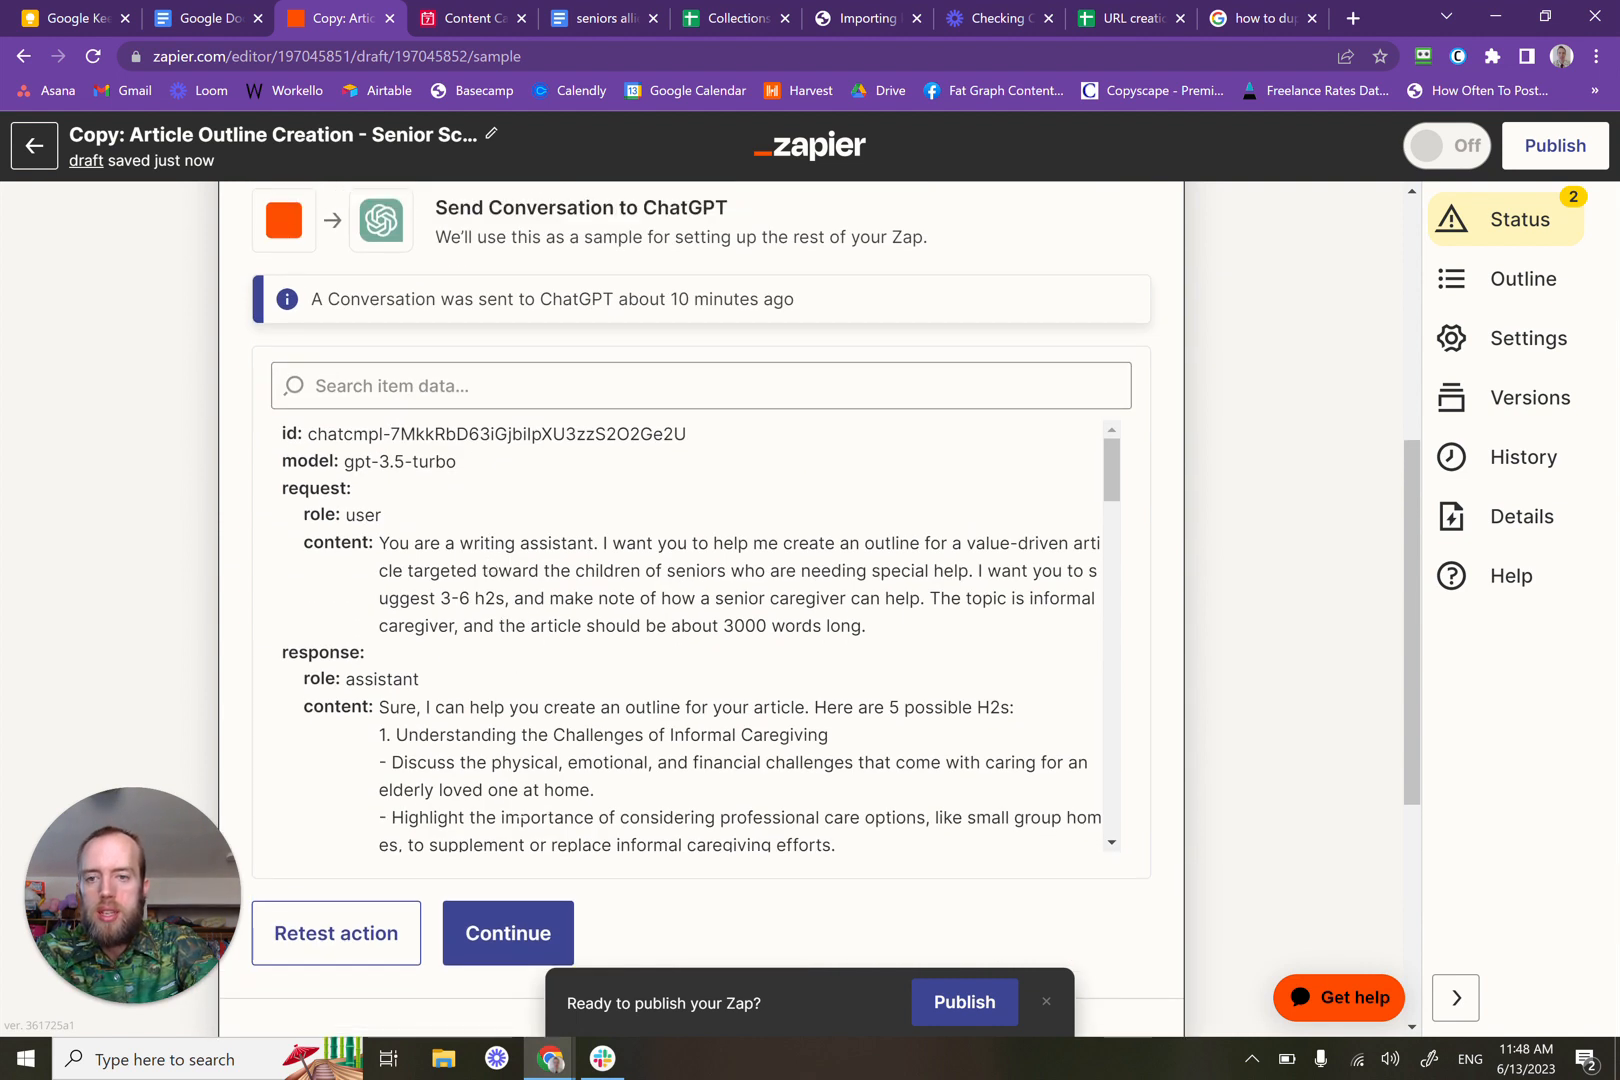
{"action": "scroll", "coordinate": [508, 660], "scroll_direction": "down", "scroll_amount": 6}
{"action": "left_click", "coordinate": [507, 930]}
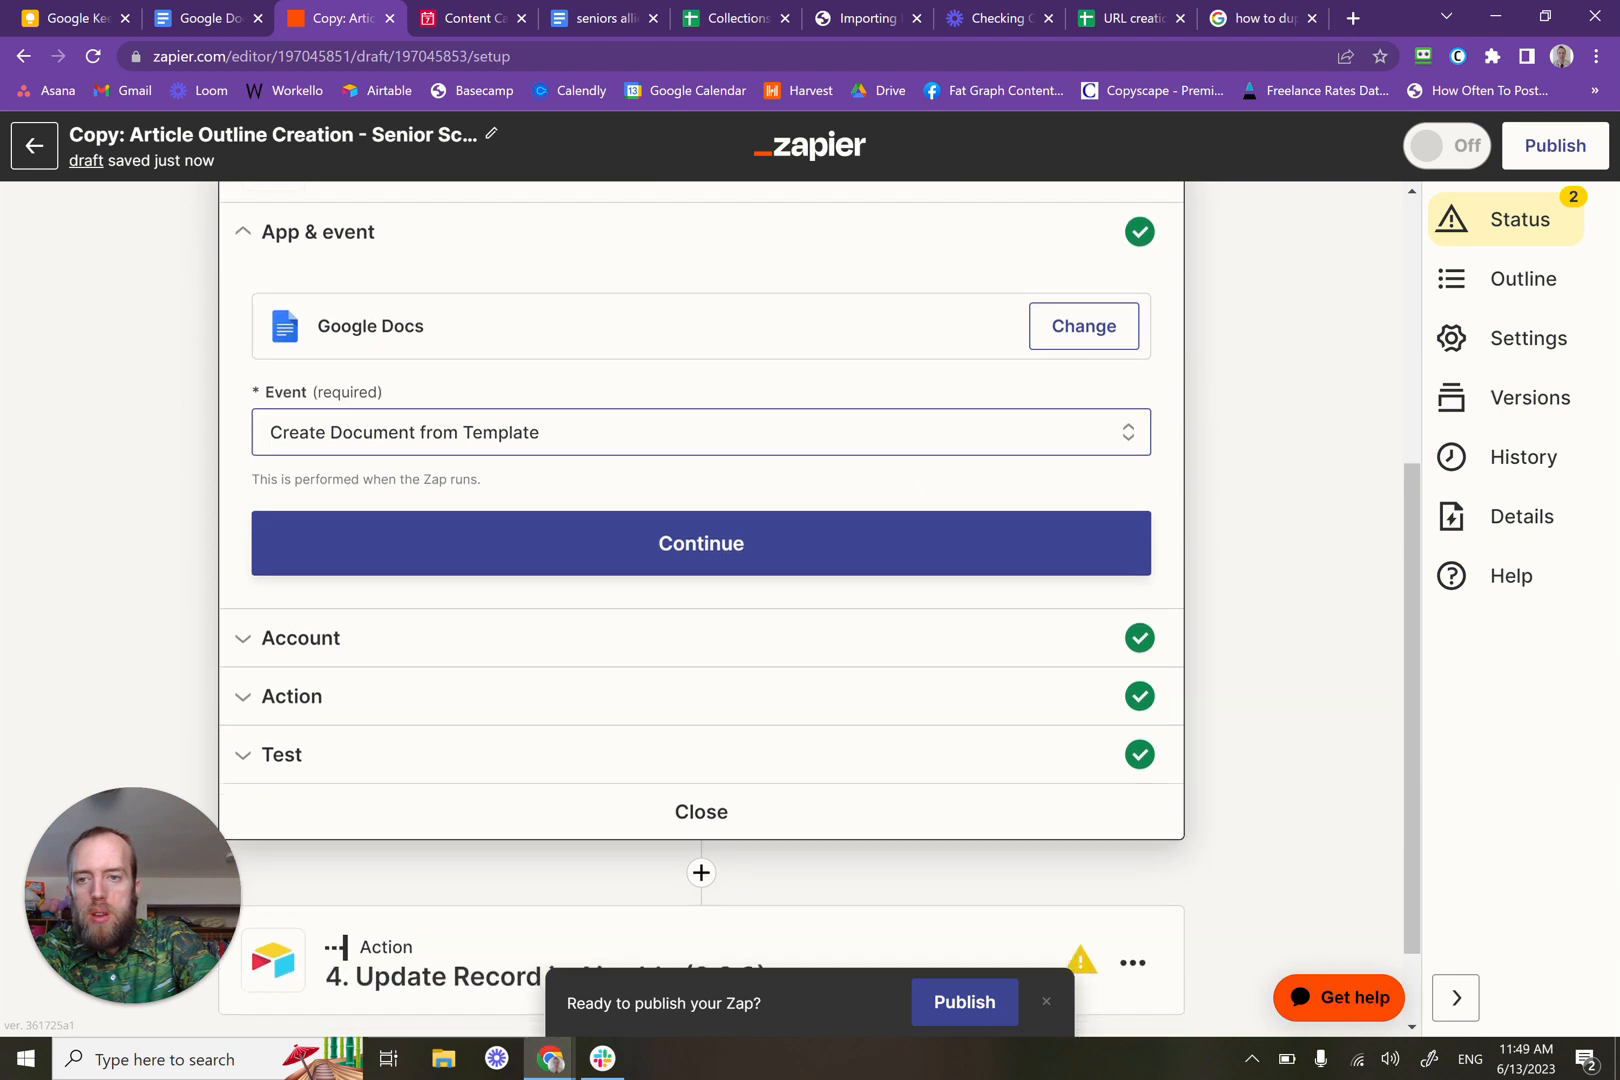
Step: Look over the Create Document from Template step and open its Action settings for the template, document name and folder
{"action": "scroll", "coordinate": [922, 500], "scroll_direction": "up", "scroll_amount": 1}
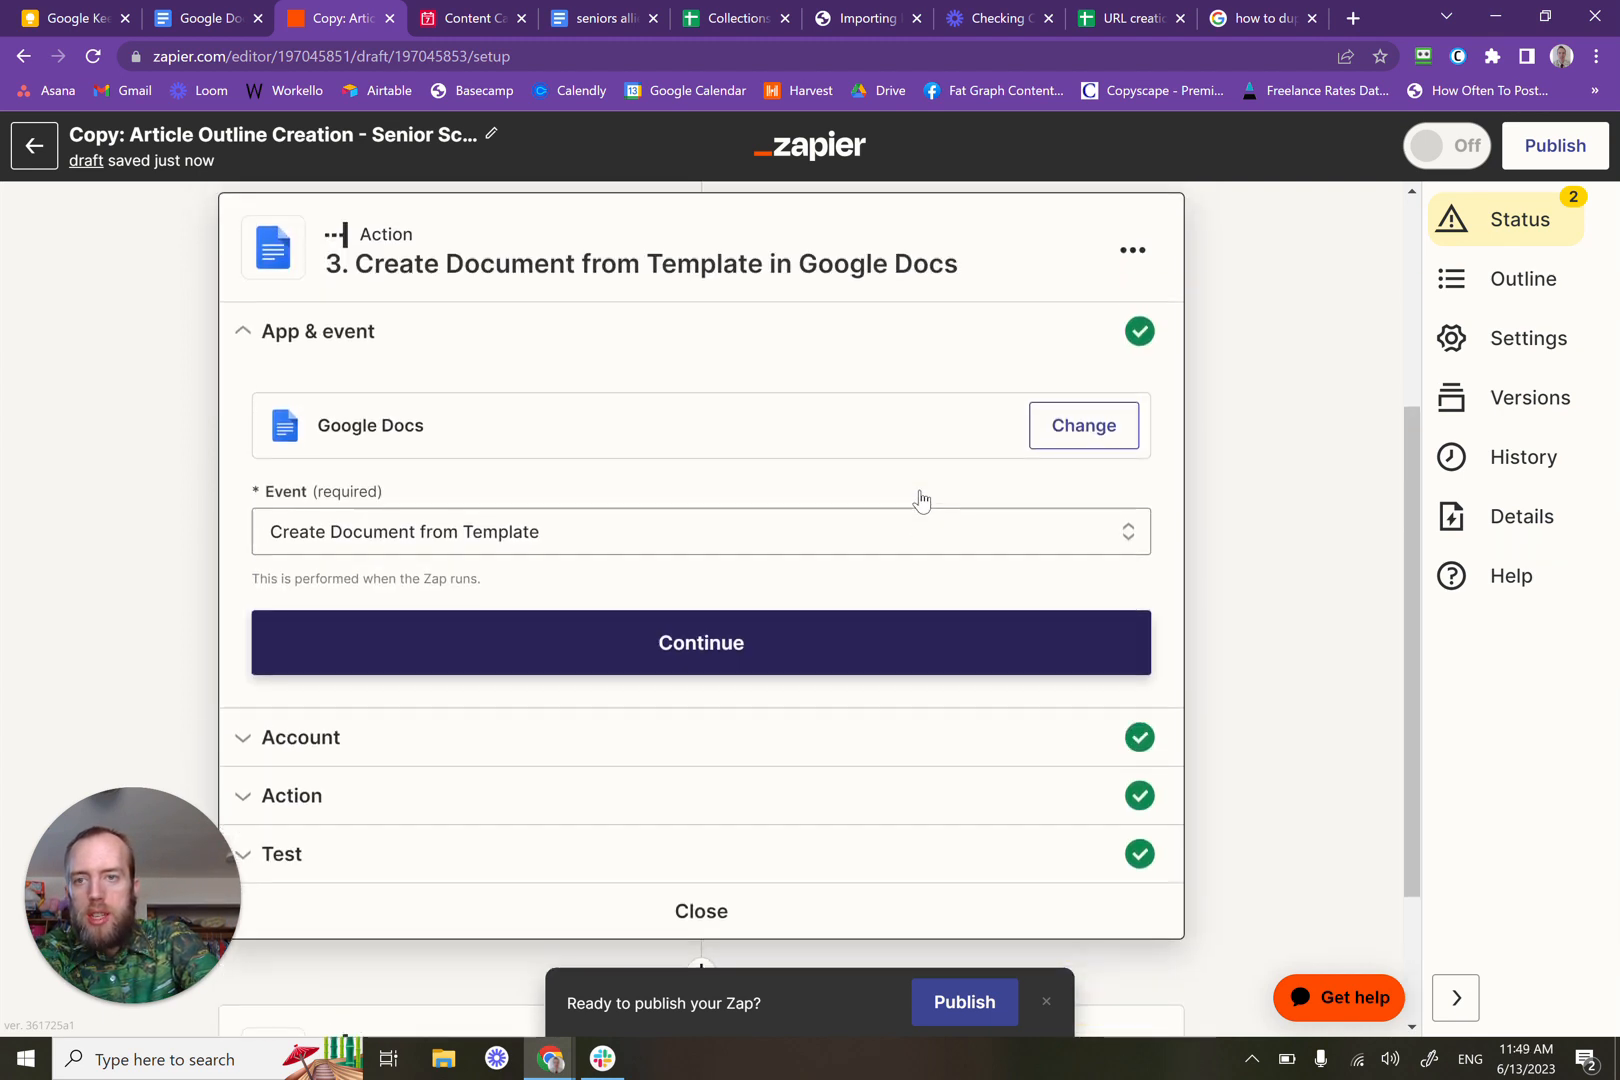
{"action": "scroll", "coordinate": [922, 500], "scroll_direction": "down", "scroll_amount": 2}
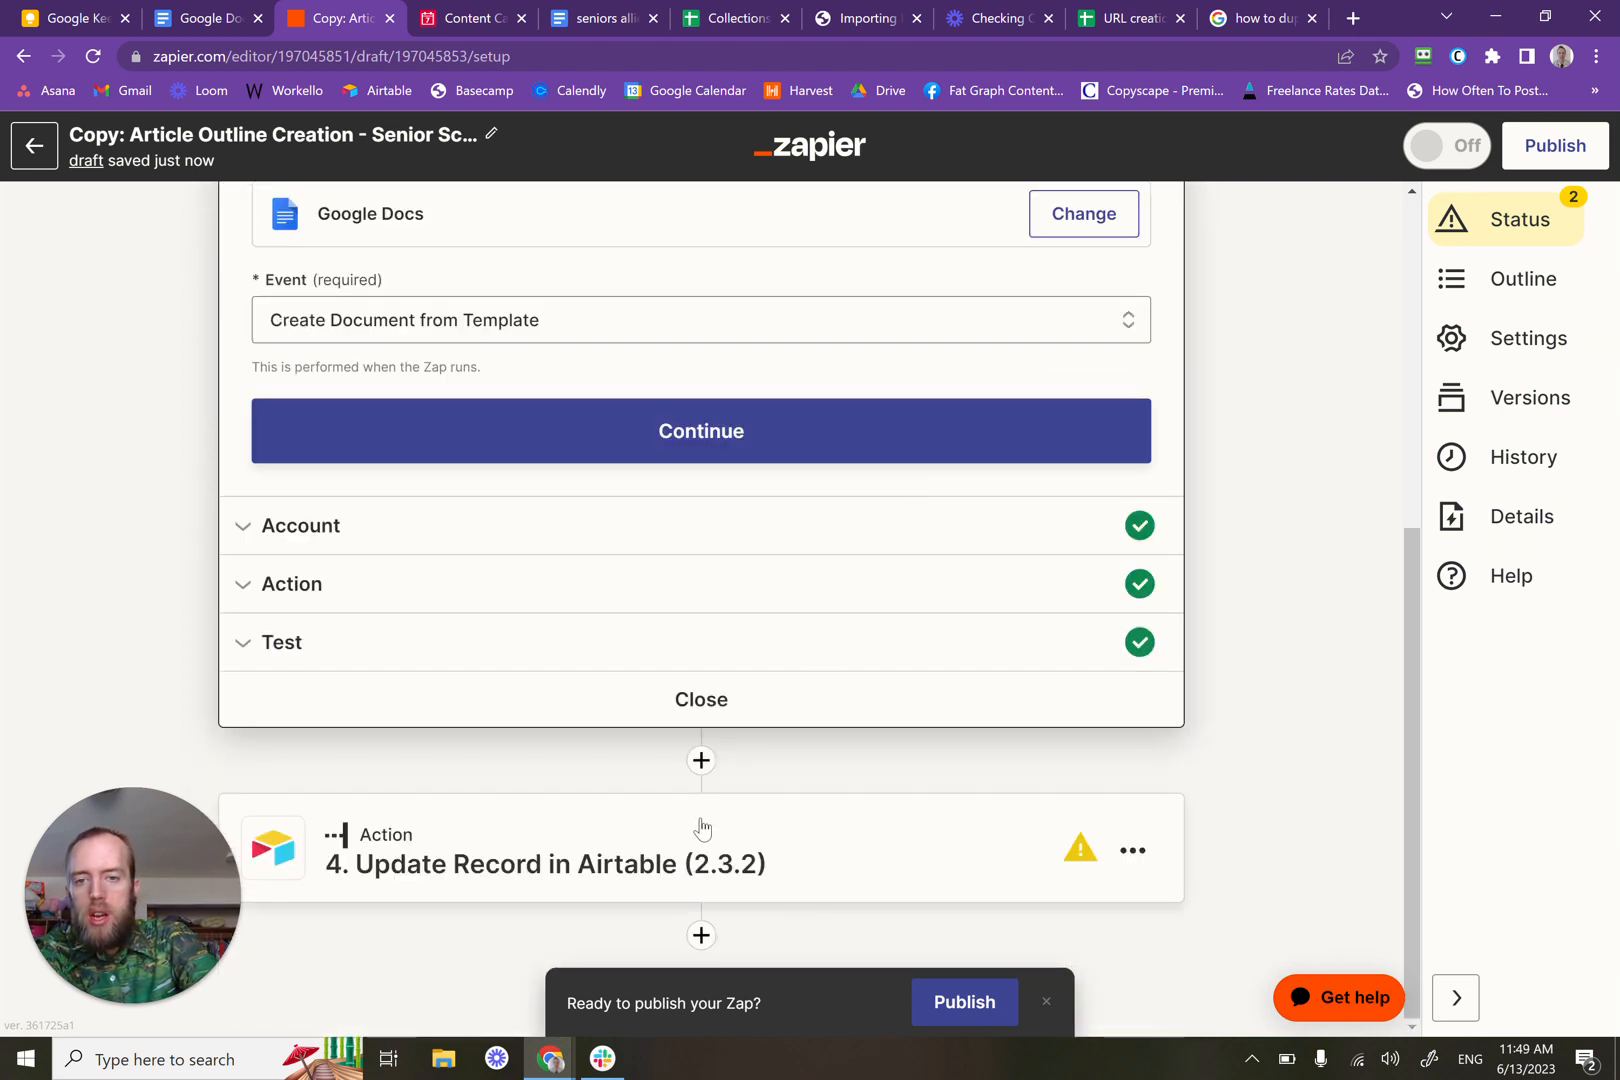
{"action": "scroll", "coordinate": [766, 641], "scroll_direction": "up", "scroll_amount": 1}
{"action": "scroll", "coordinate": [766, 641], "scroll_direction": "up", "scroll_amount": 2}
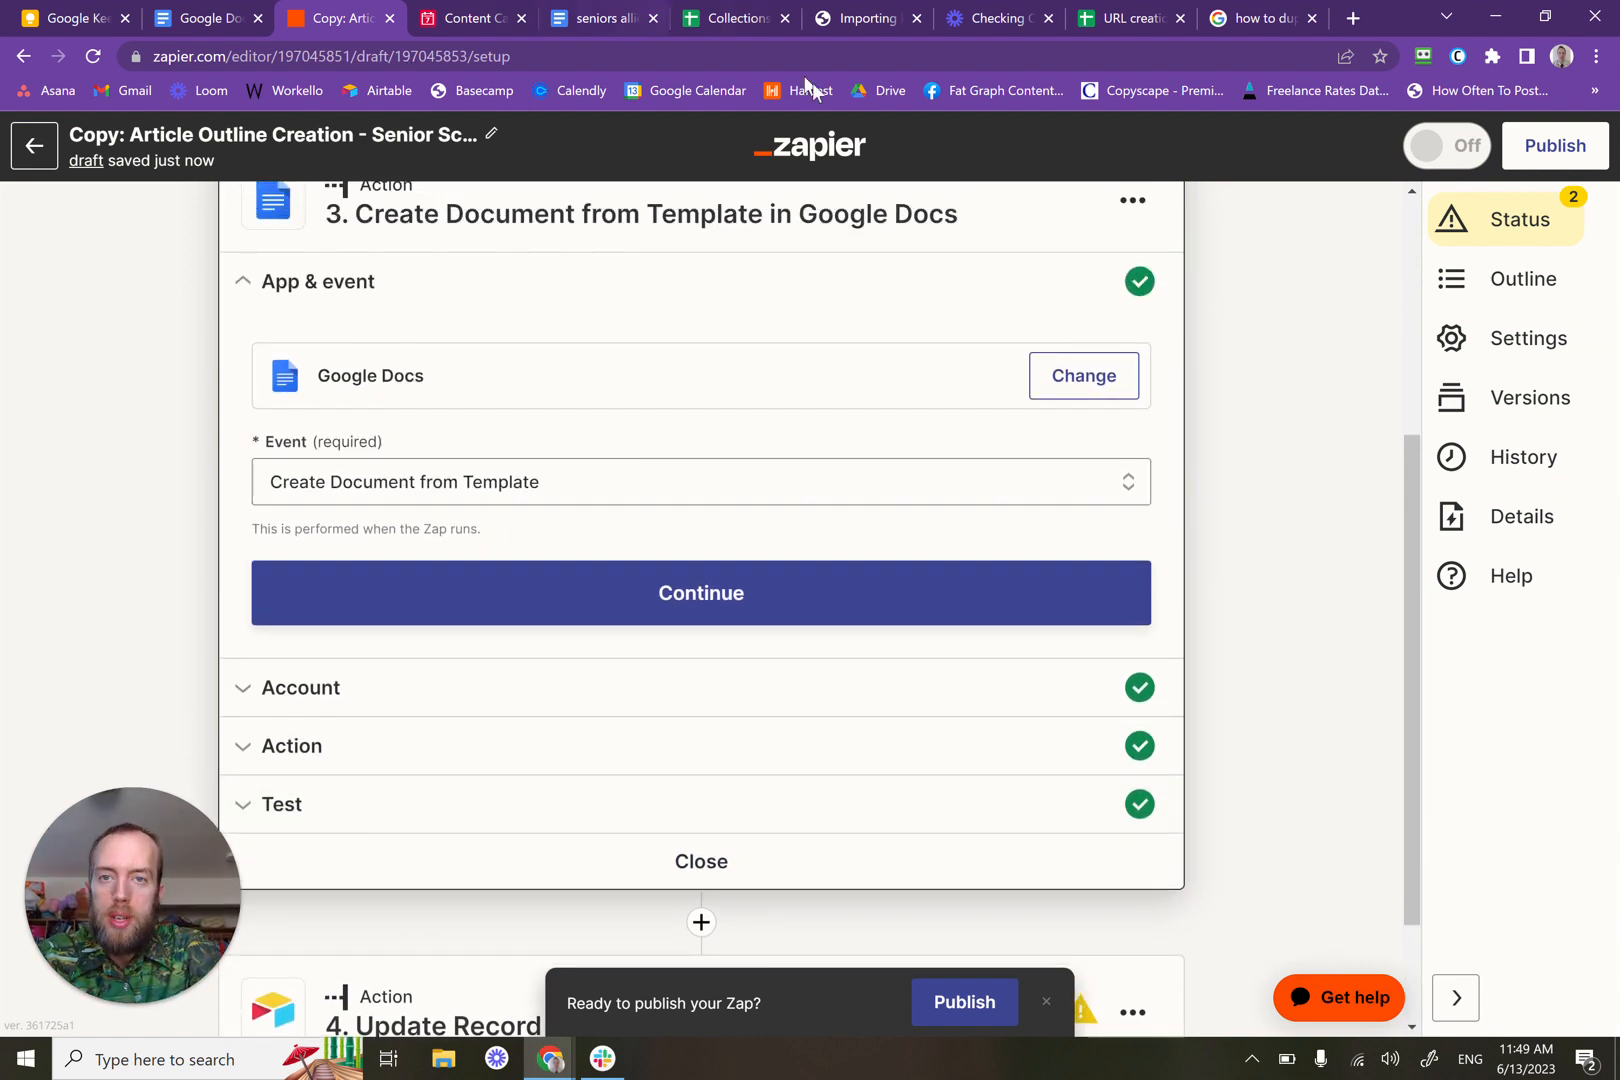
{"action": "scroll", "coordinate": [669, 441], "scroll_direction": "up", "scroll_amount": 1}
{"action": "scroll", "coordinate": [673, 443], "scroll_direction": "up", "scroll_amount": 1}
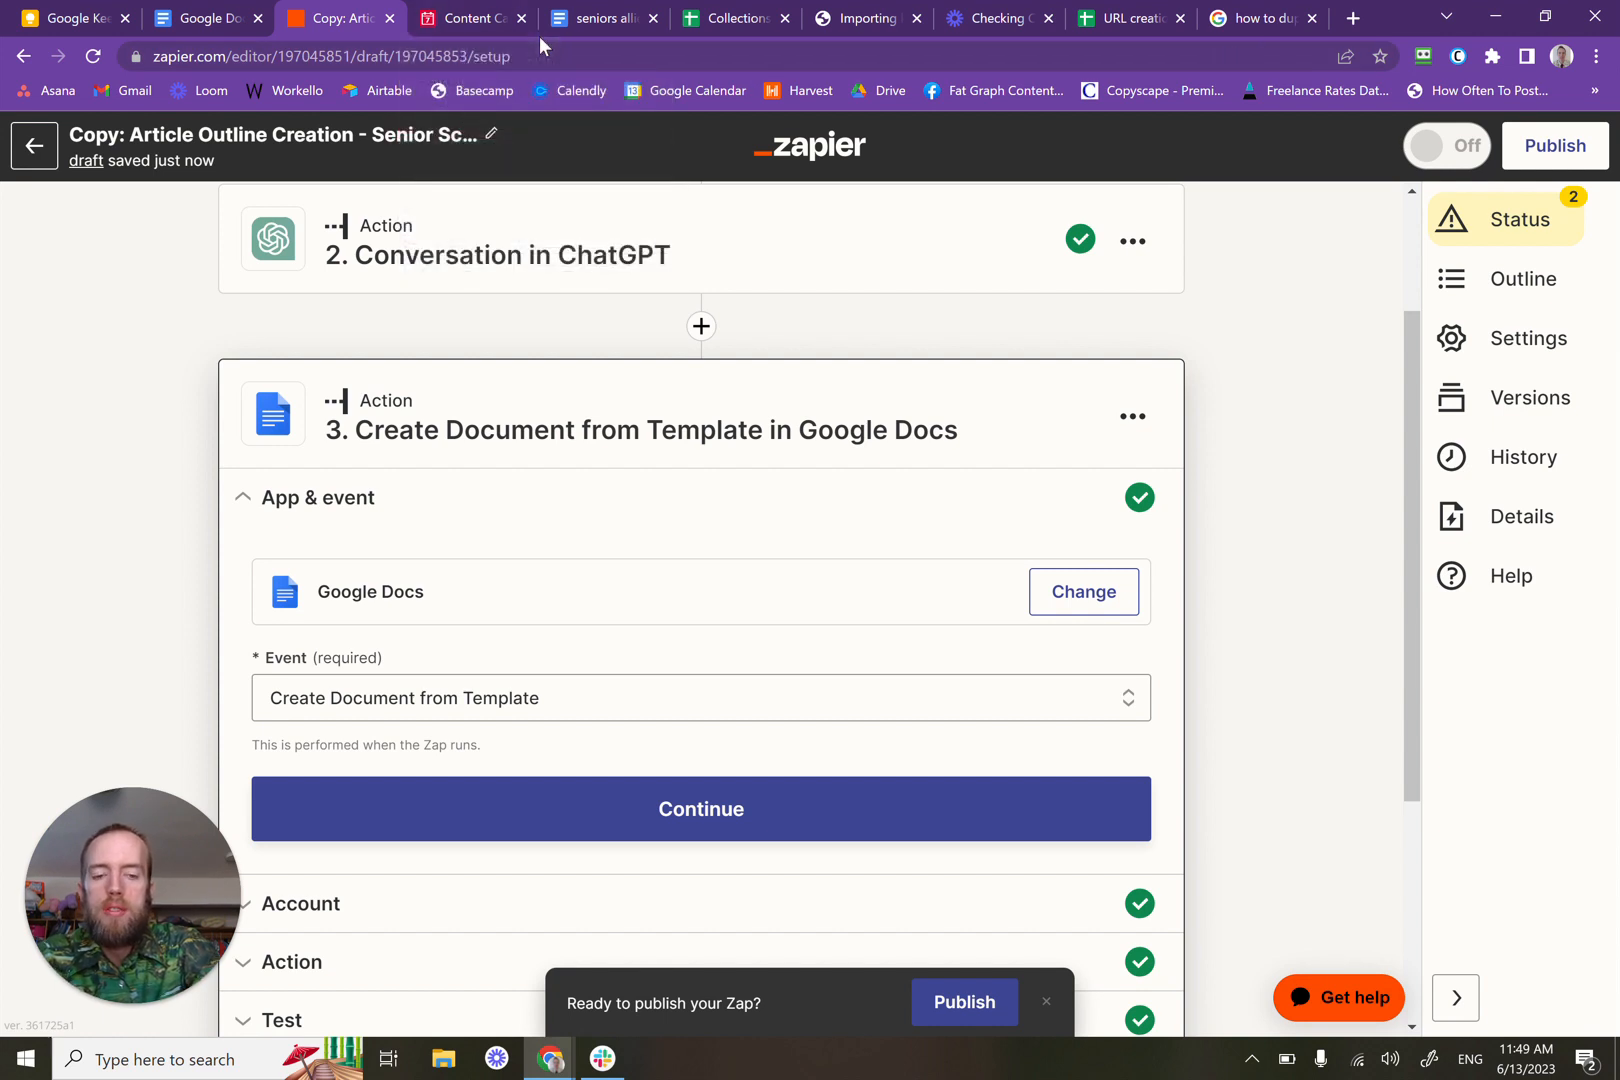
{"action": "scroll", "coordinate": [621, 748], "scroll_direction": "down", "scroll_amount": 3}
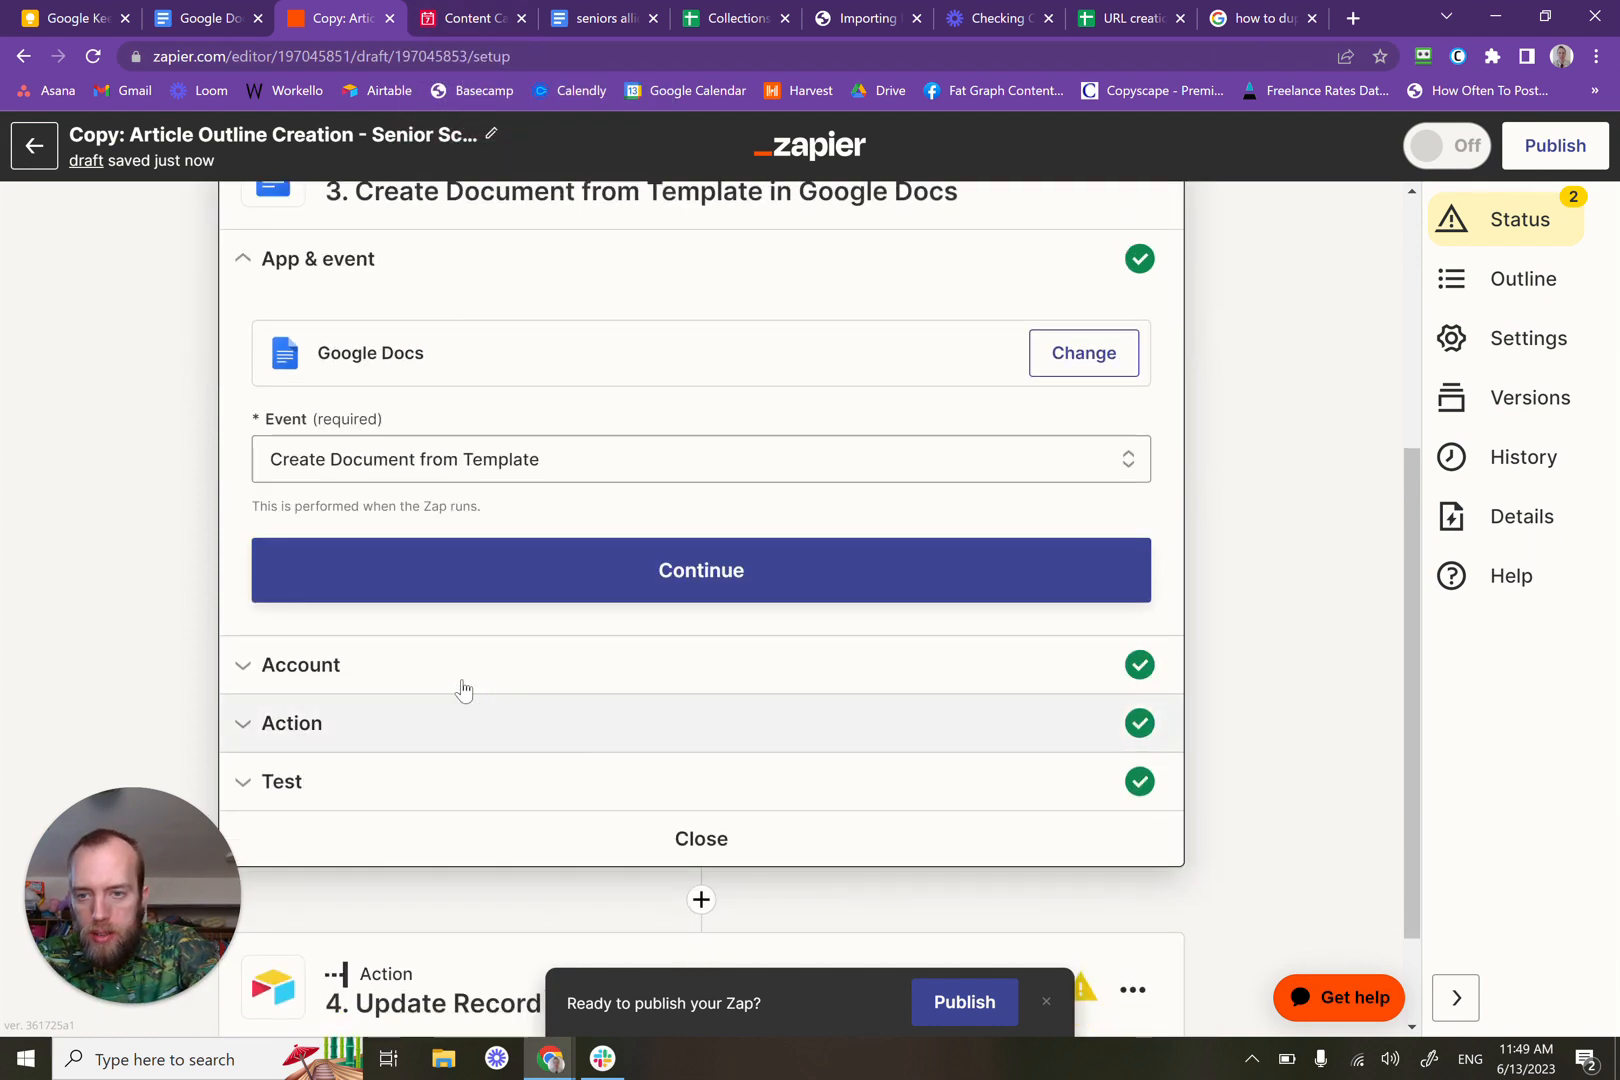
{"action": "left_click", "coordinate": [420, 739]}
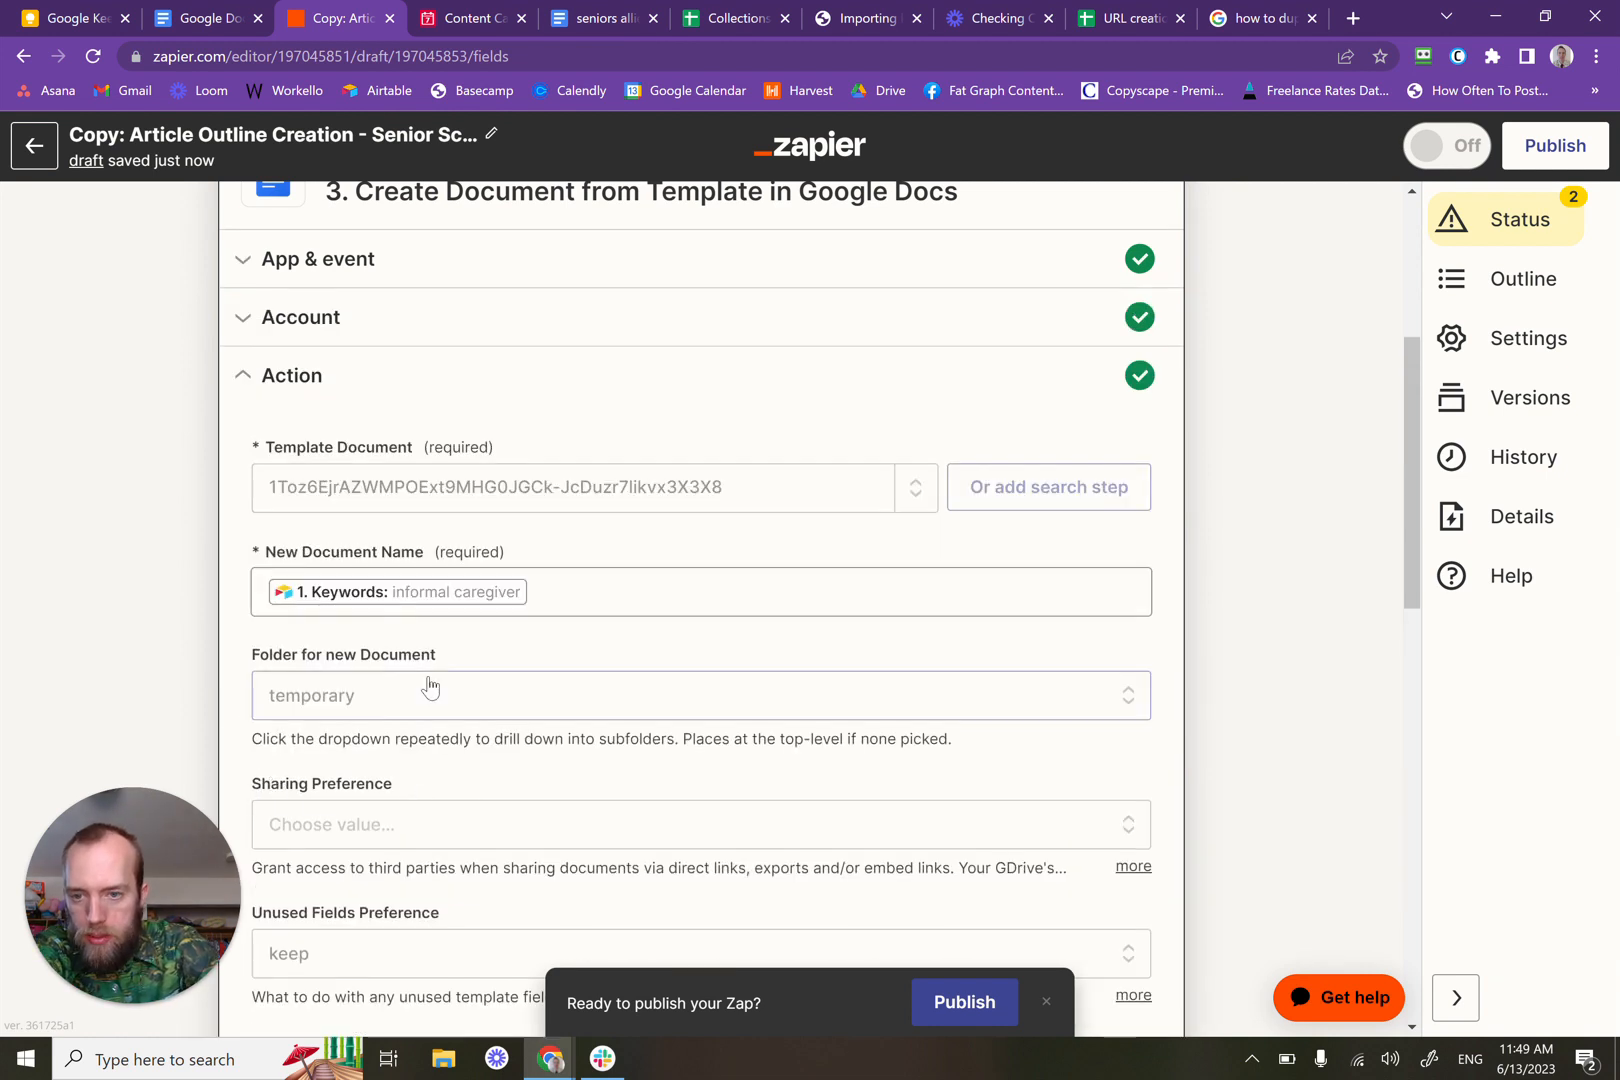
Step: Review the document settings and the custom template fields from articlekeyword to wordcount with their mapped Airtable and ChatGPT values
{"action": "scroll", "coordinate": [427, 679], "scroll_direction": "down", "scroll_amount": 5}
{"action": "scroll", "coordinate": [430, 677], "scroll_direction": "down", "scroll_amount": 1}
{"action": "scroll", "coordinate": [430, 677], "scroll_direction": "up", "scroll_amount": 1}
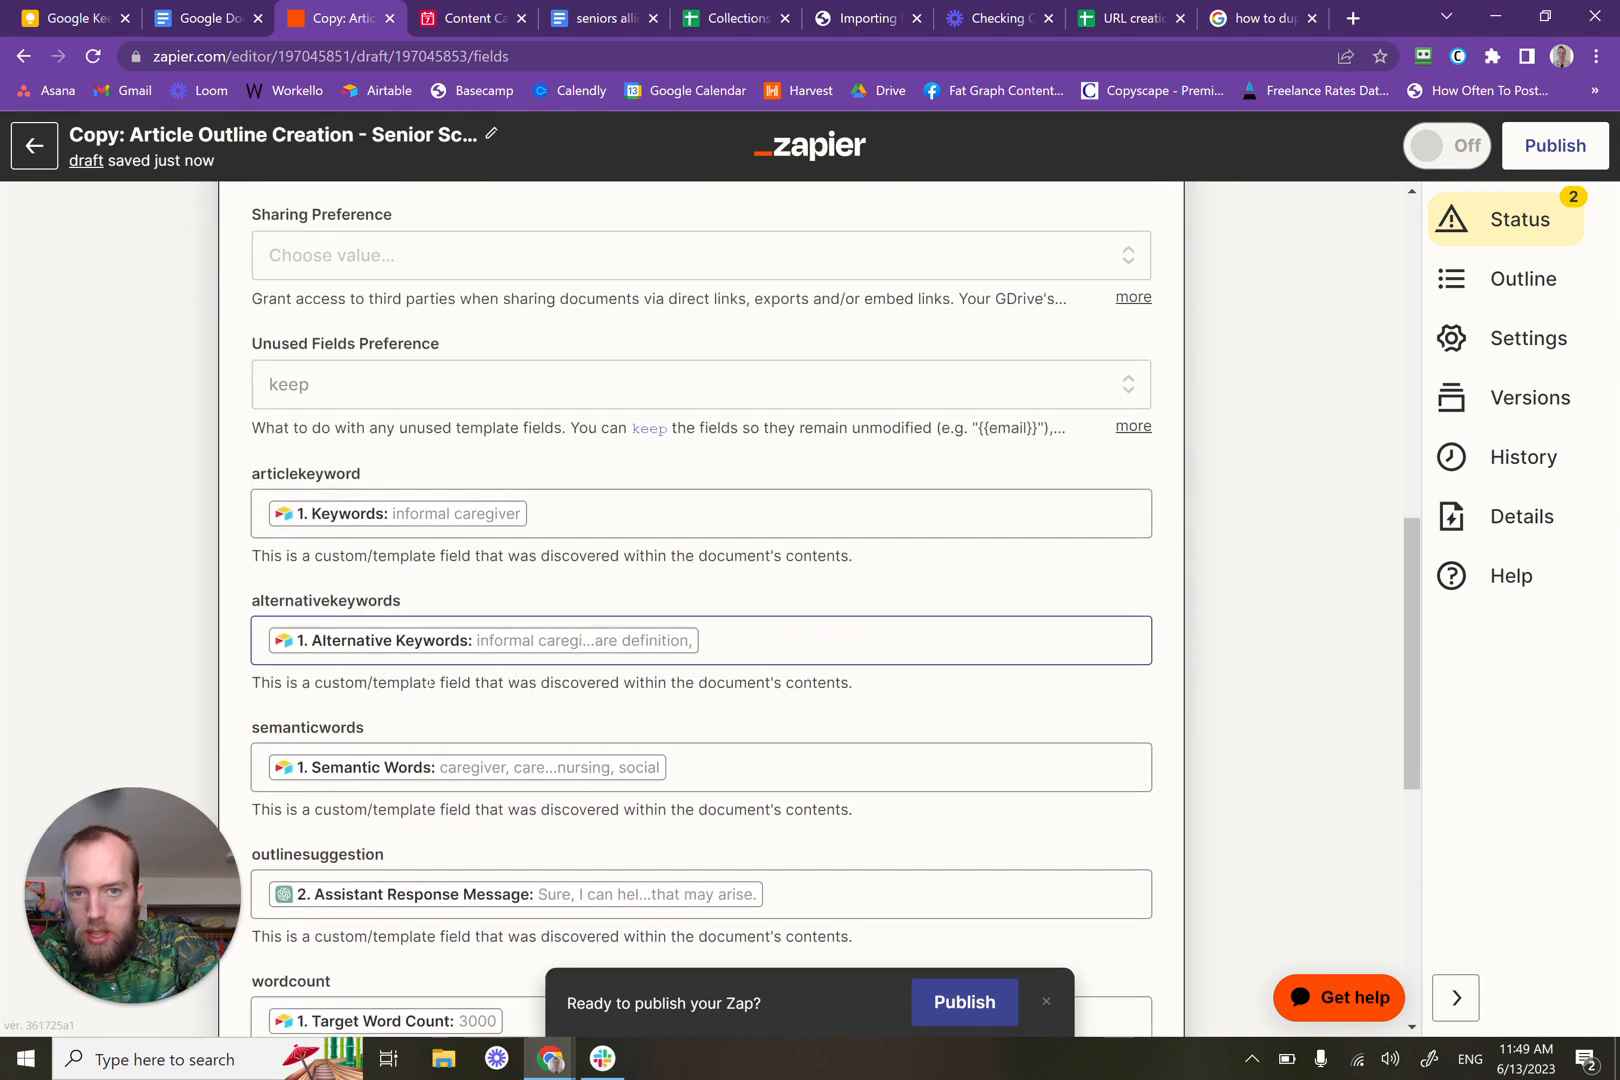
{"action": "scroll", "coordinate": [467, 531], "scroll_direction": "up", "scroll_amount": 1}
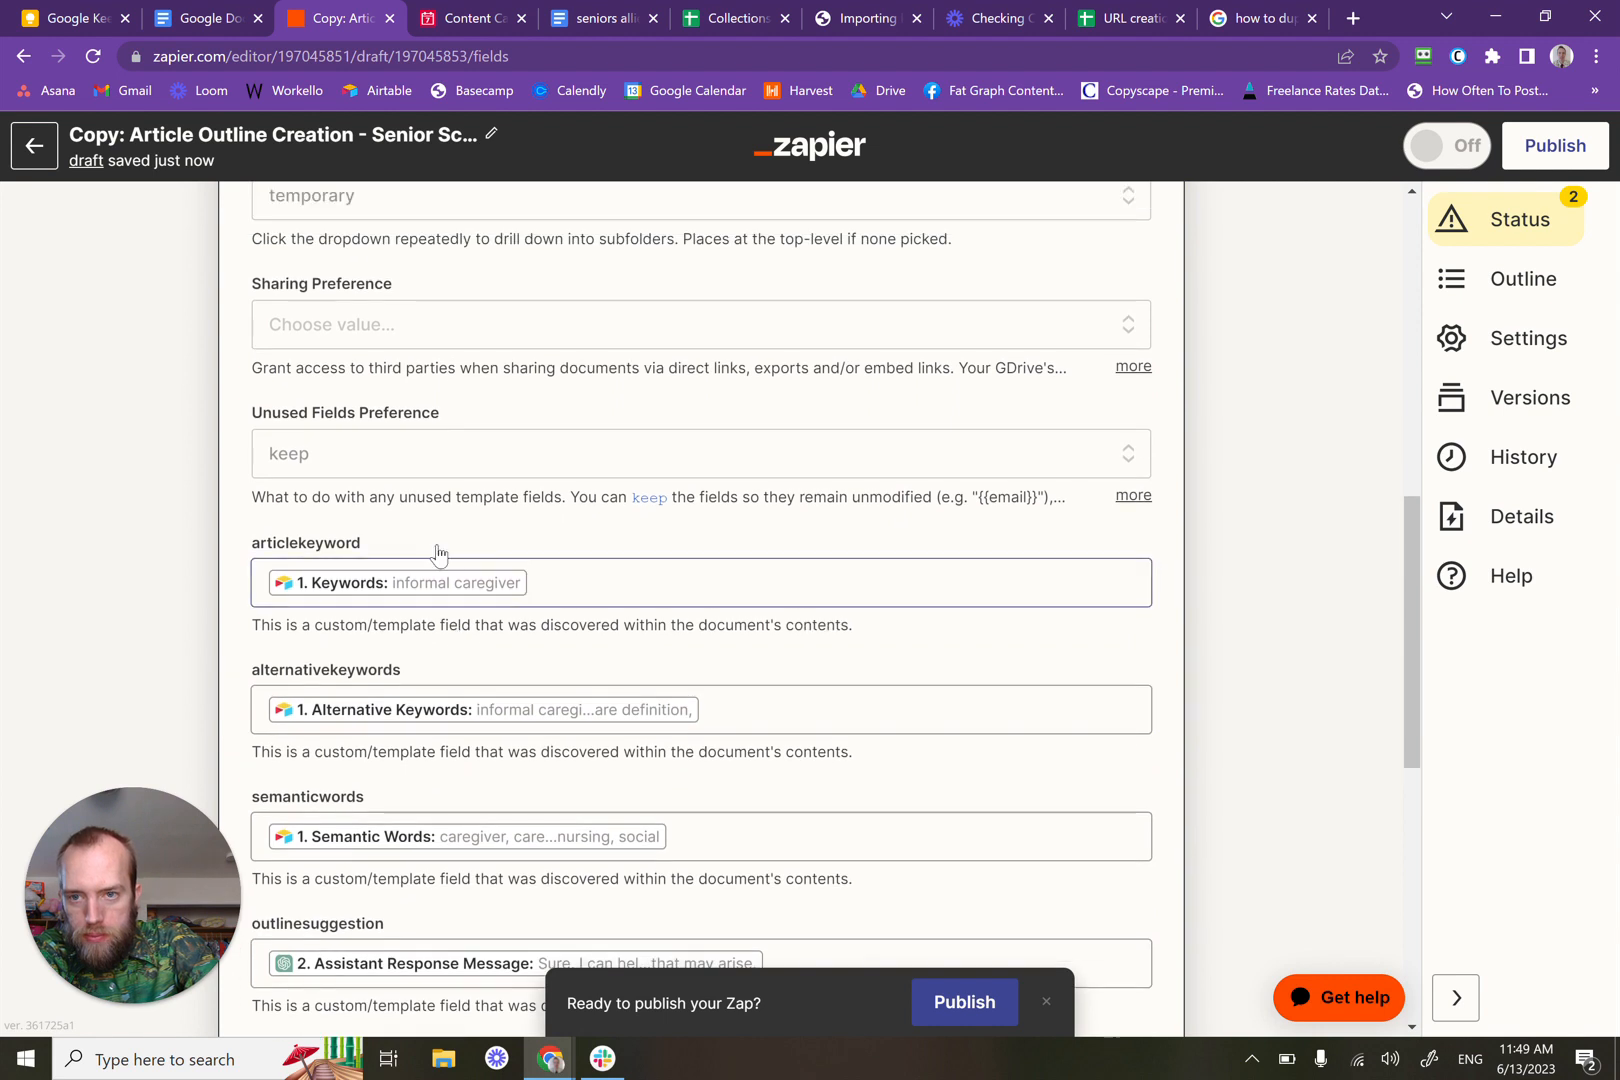
{"action": "scroll", "coordinate": [518, 568], "scroll_direction": "up", "scroll_amount": 5}
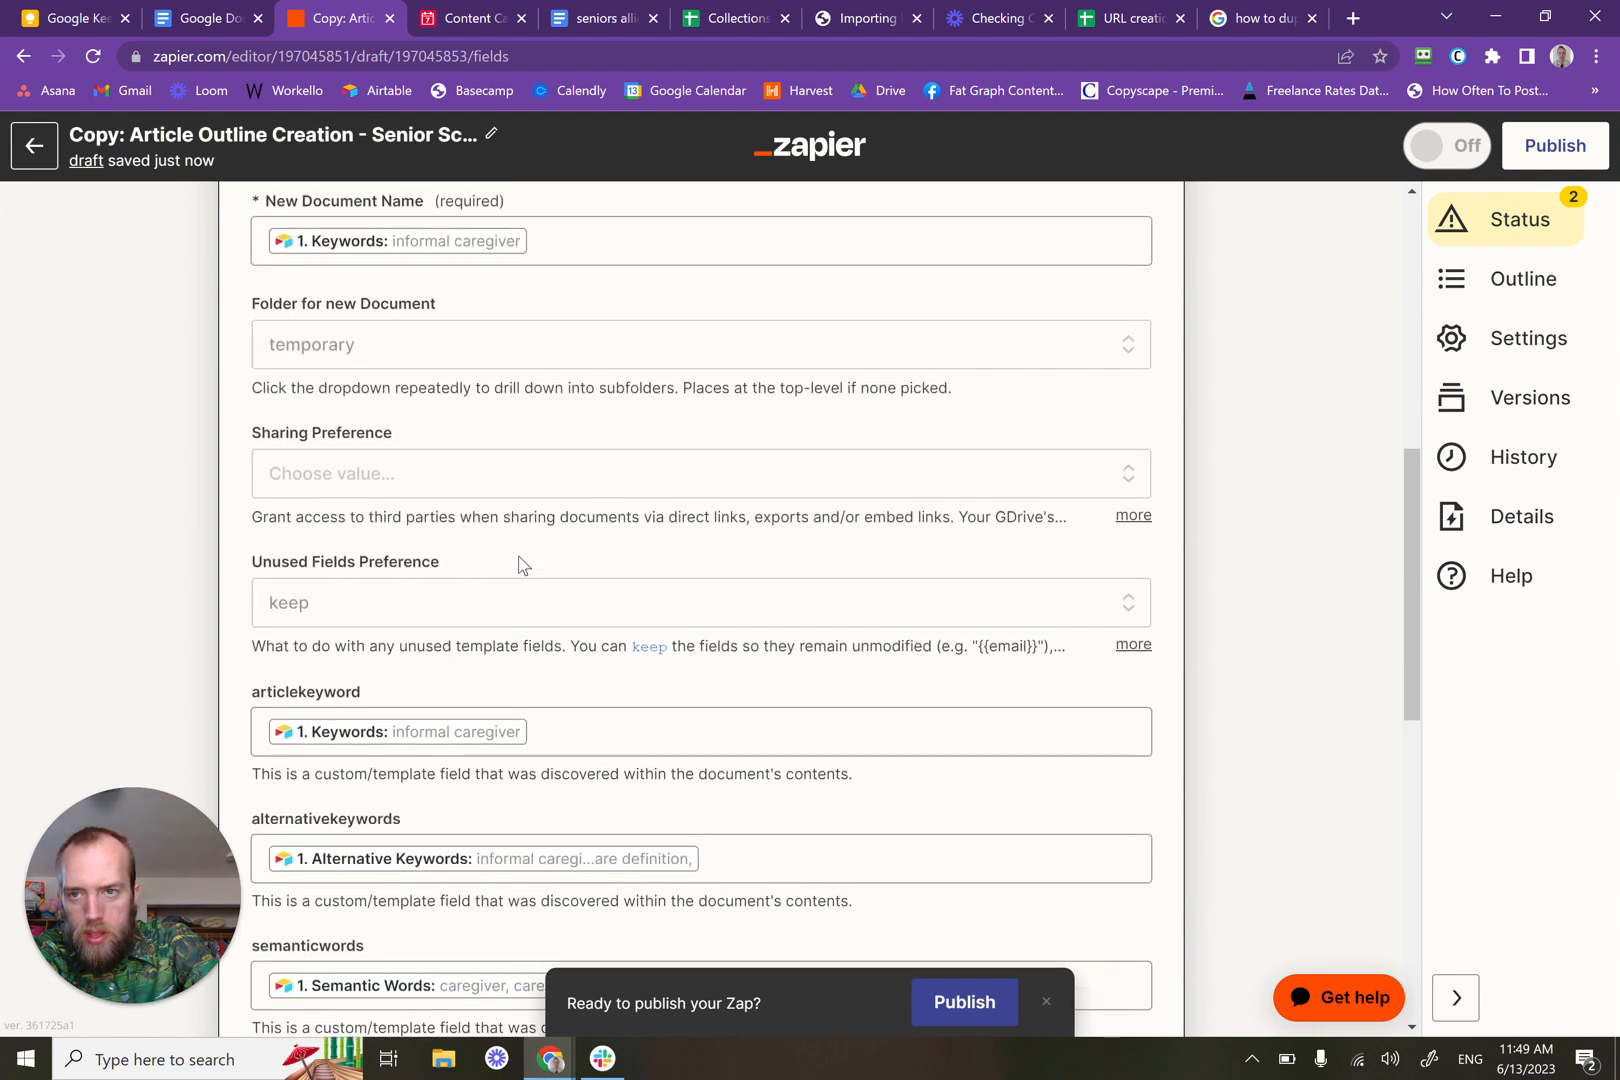
{"action": "scroll", "coordinate": [519, 566], "scroll_direction": "down", "scroll_amount": 4}
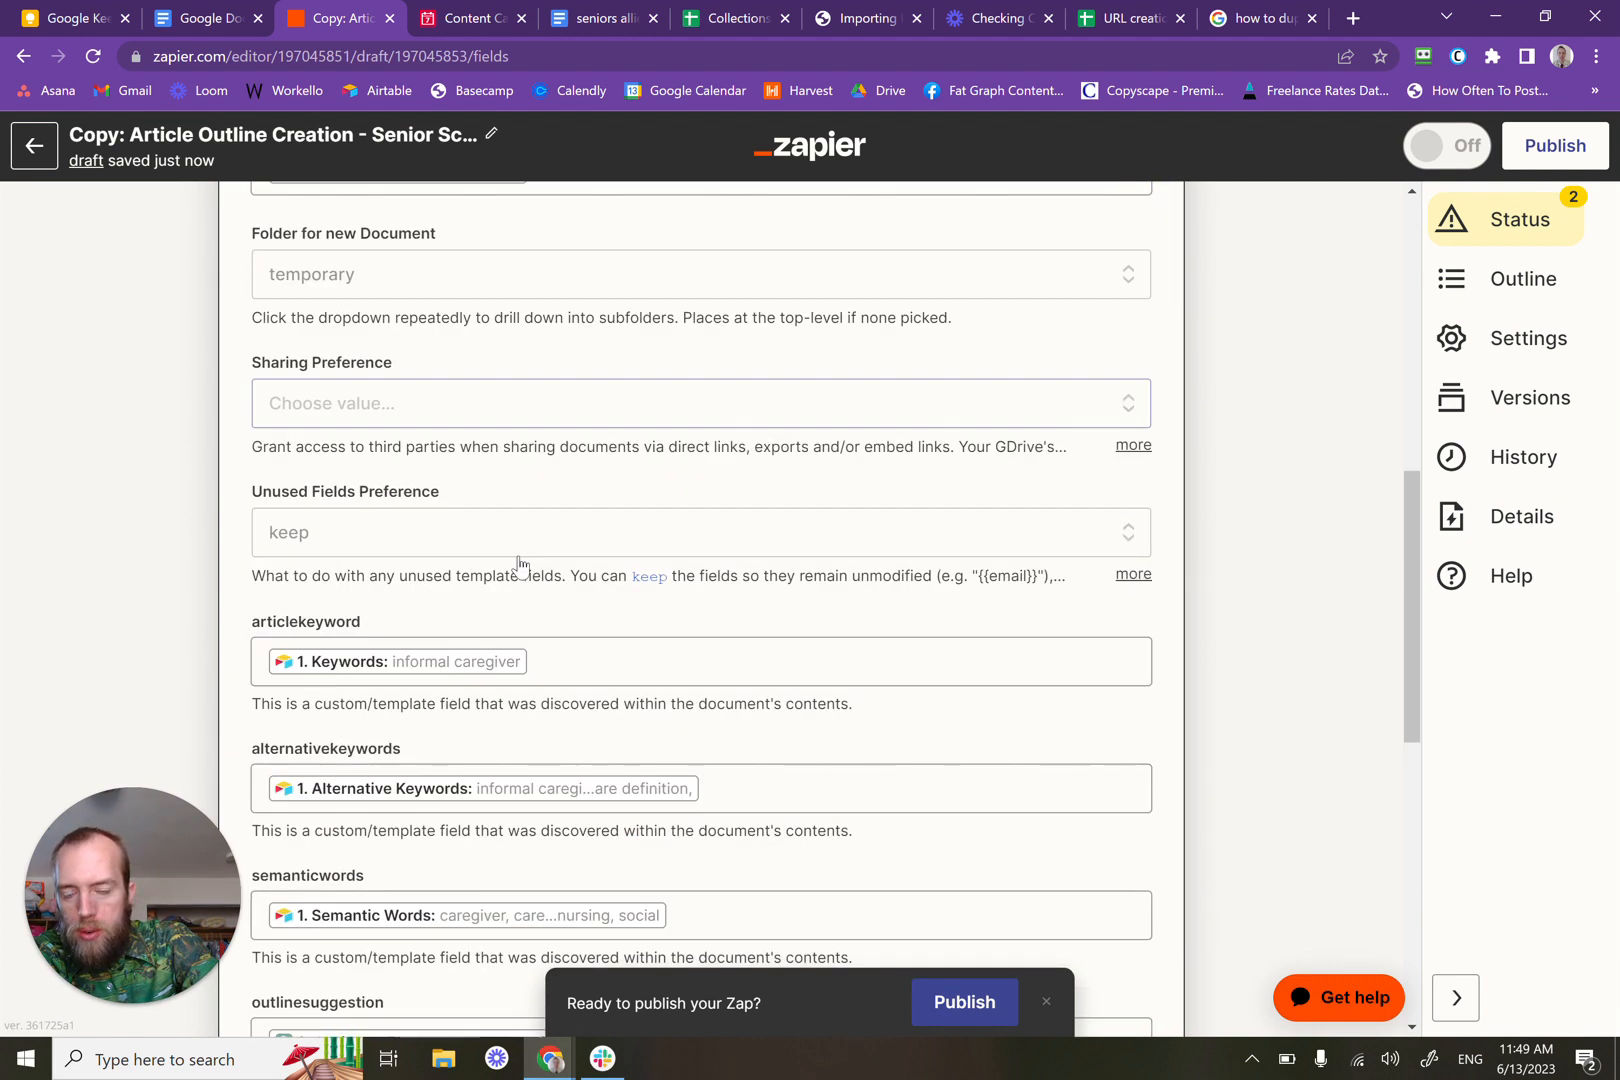
Step: Switch to Google Docs and open the Article Outline Template from the template gallery for editing
{"action": "left_click", "coordinate": [214, 18]}
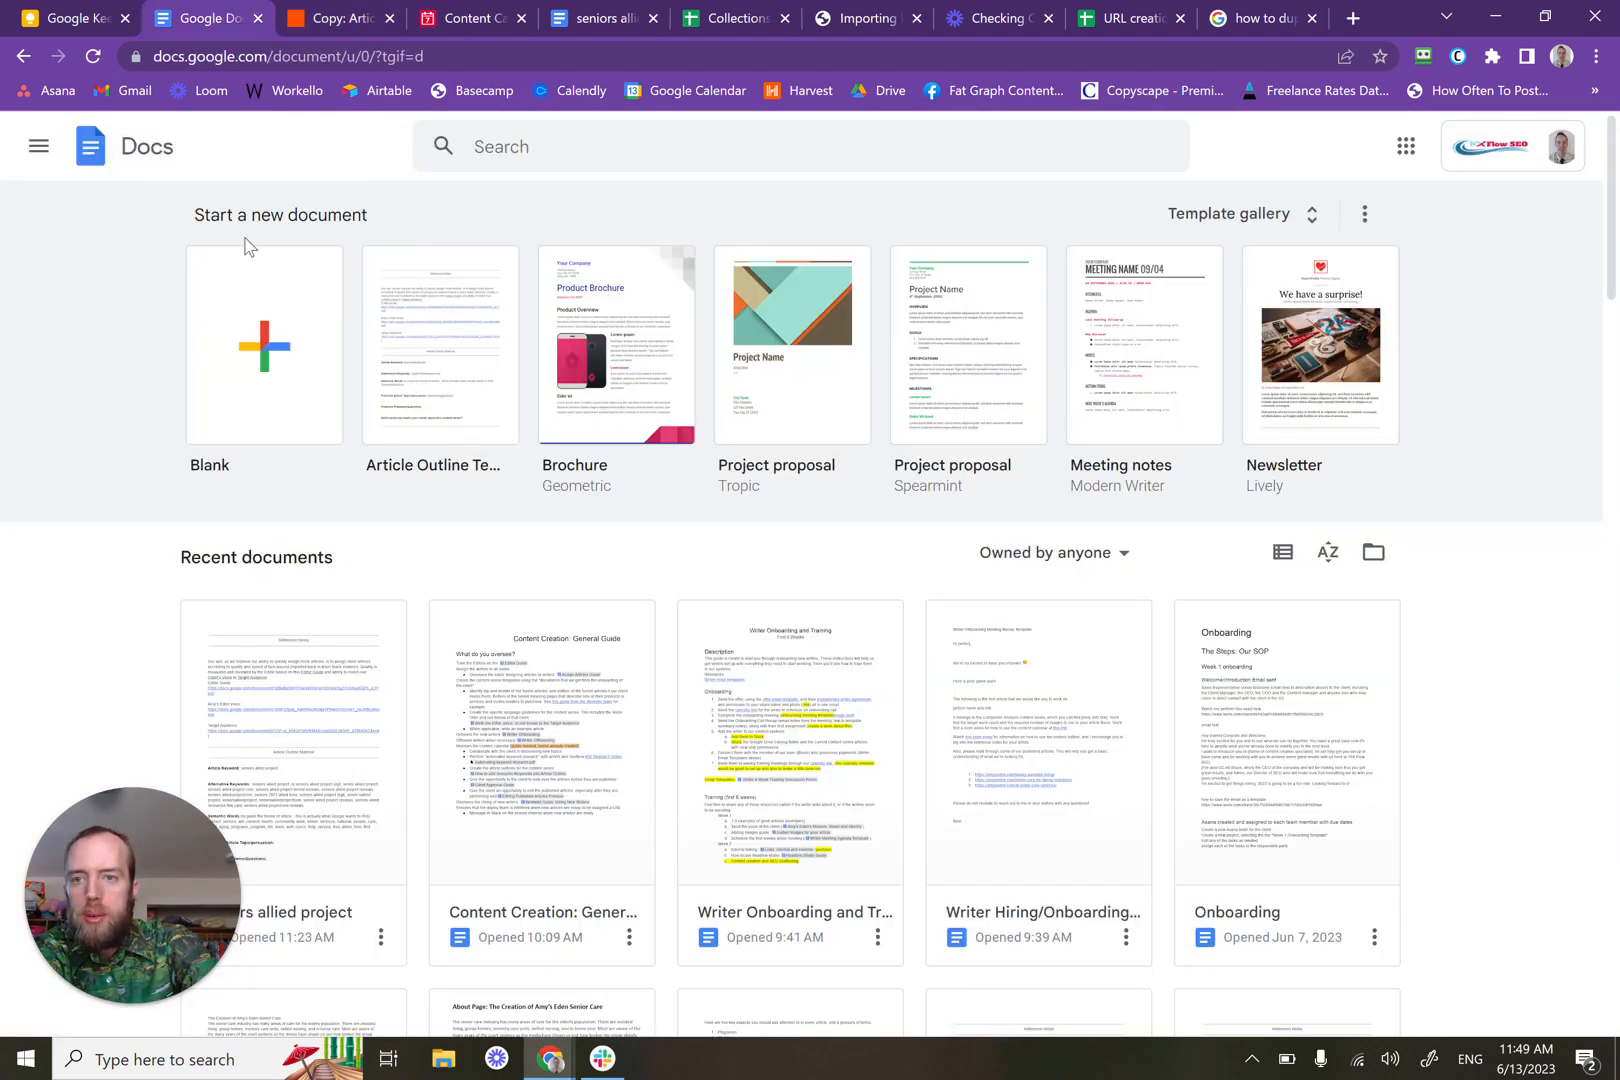
{"action": "right_click", "coordinate": [505, 395]}
{"action": "key", "text": "Escape"}
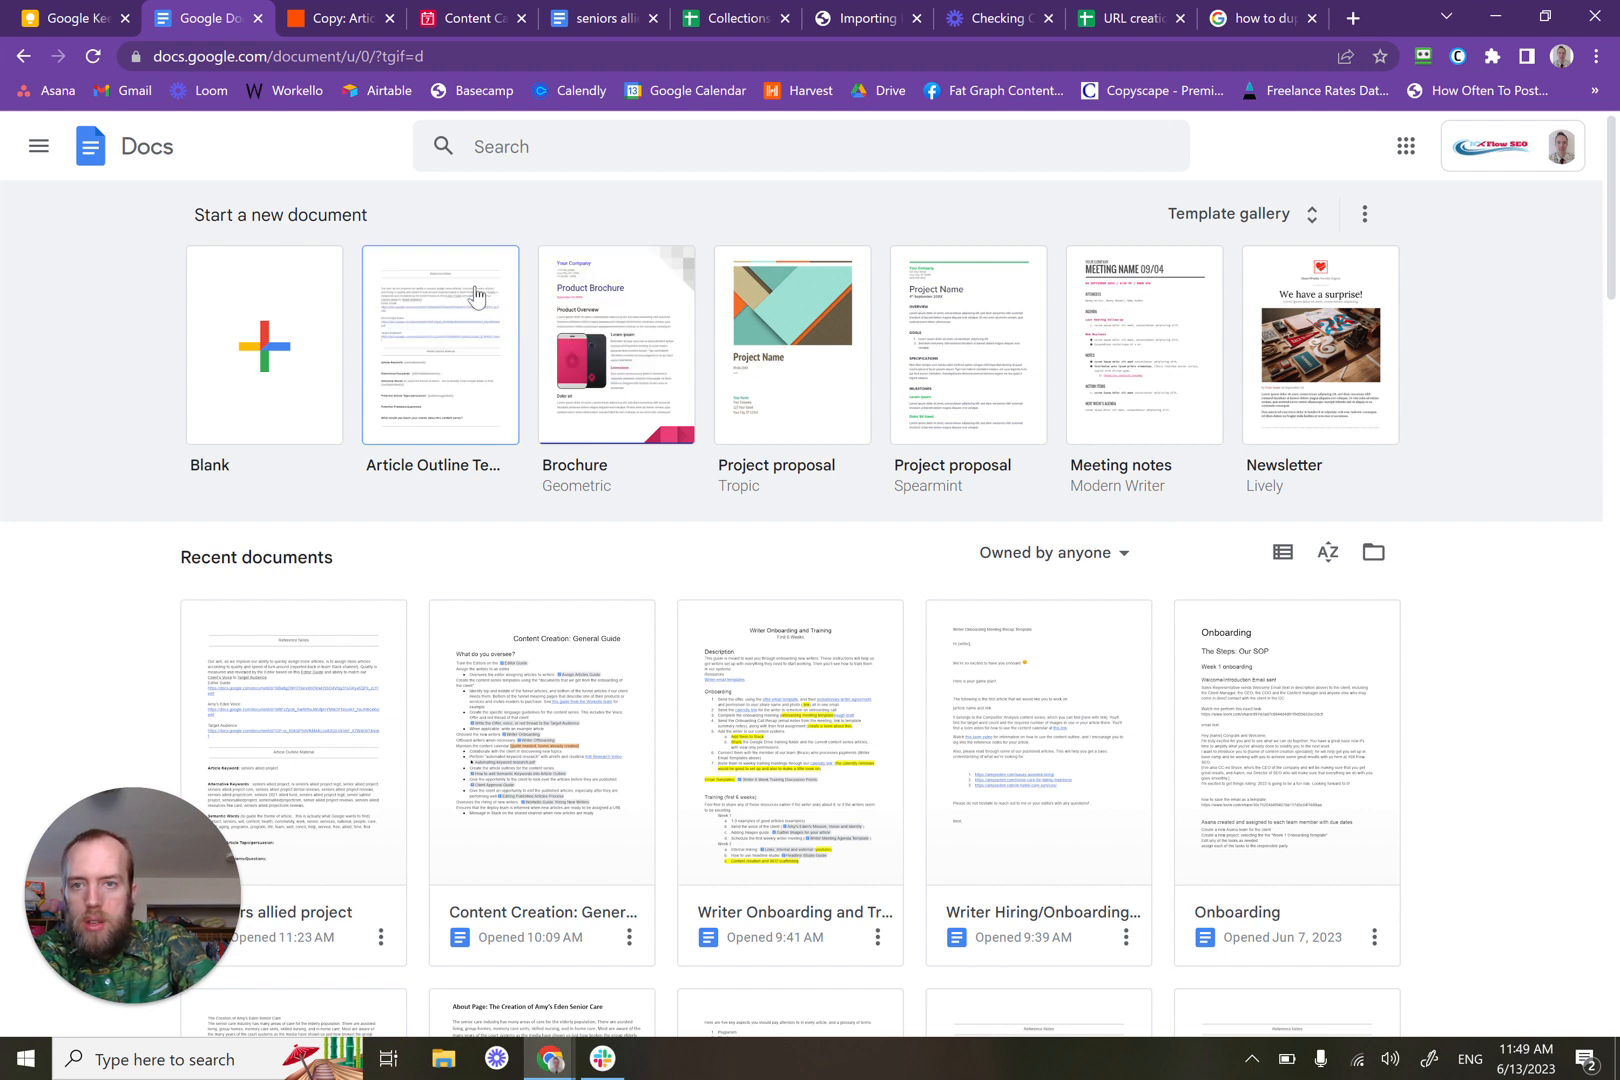
{"action": "right_click", "coordinate": [445, 380]}
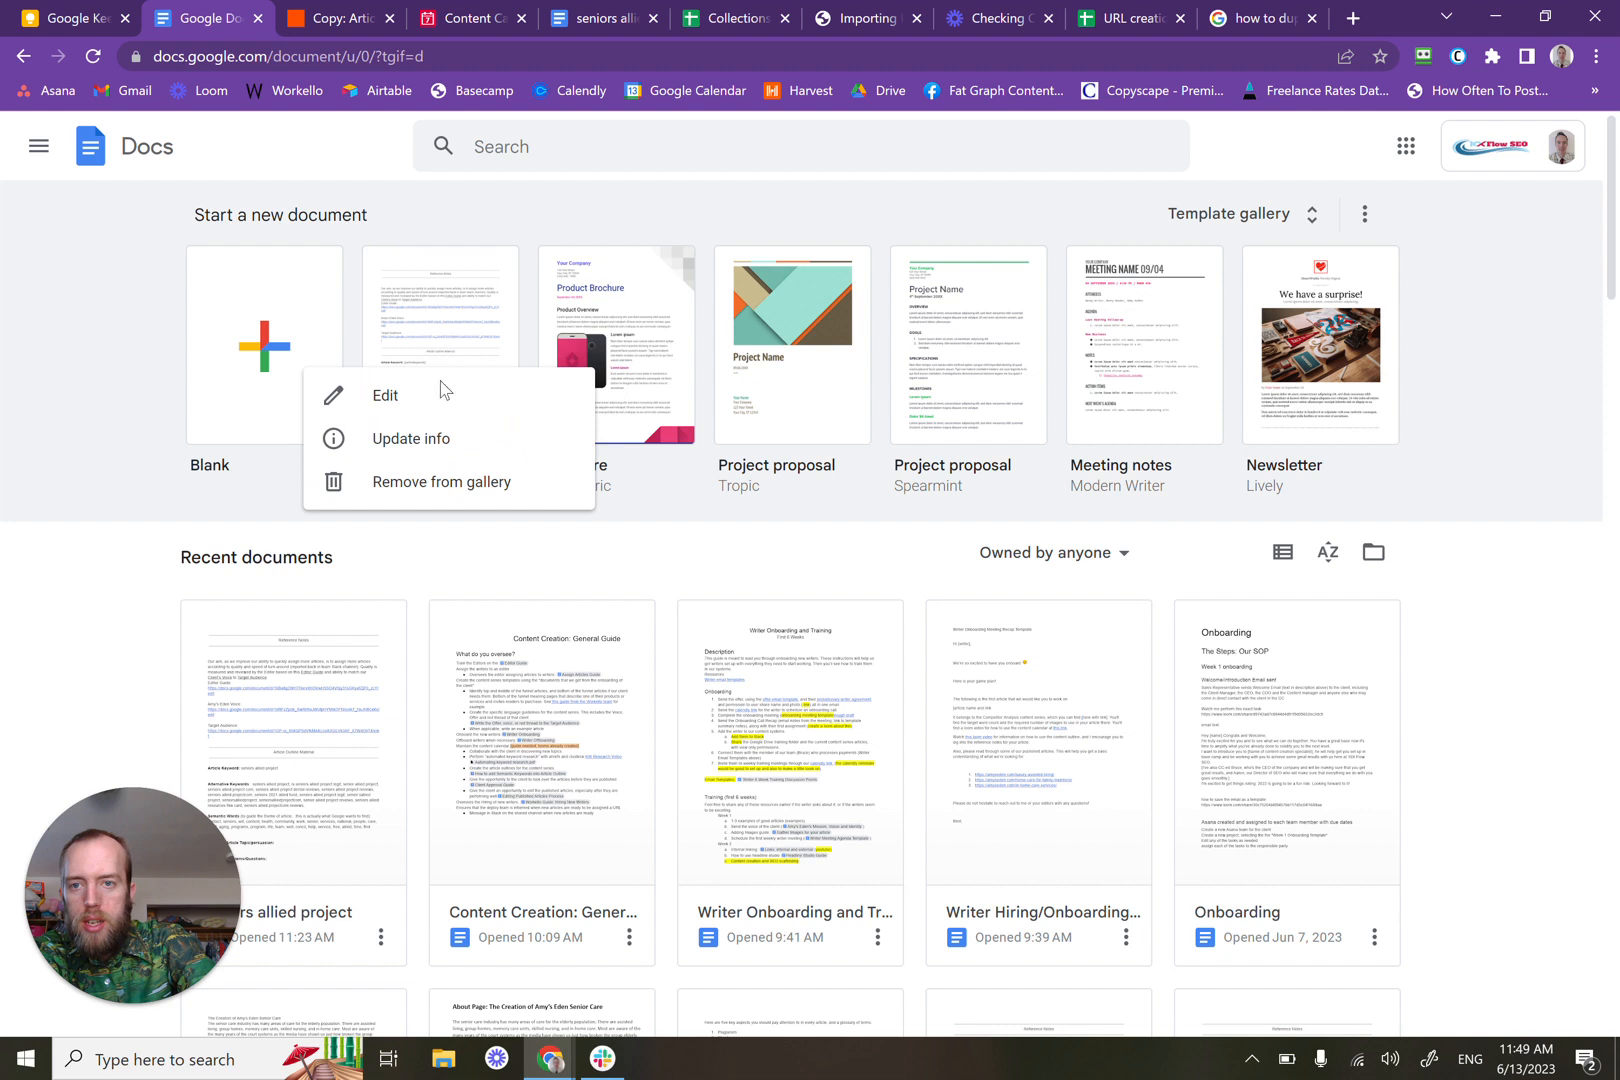
{"action": "left_click", "coordinate": [435, 400]}
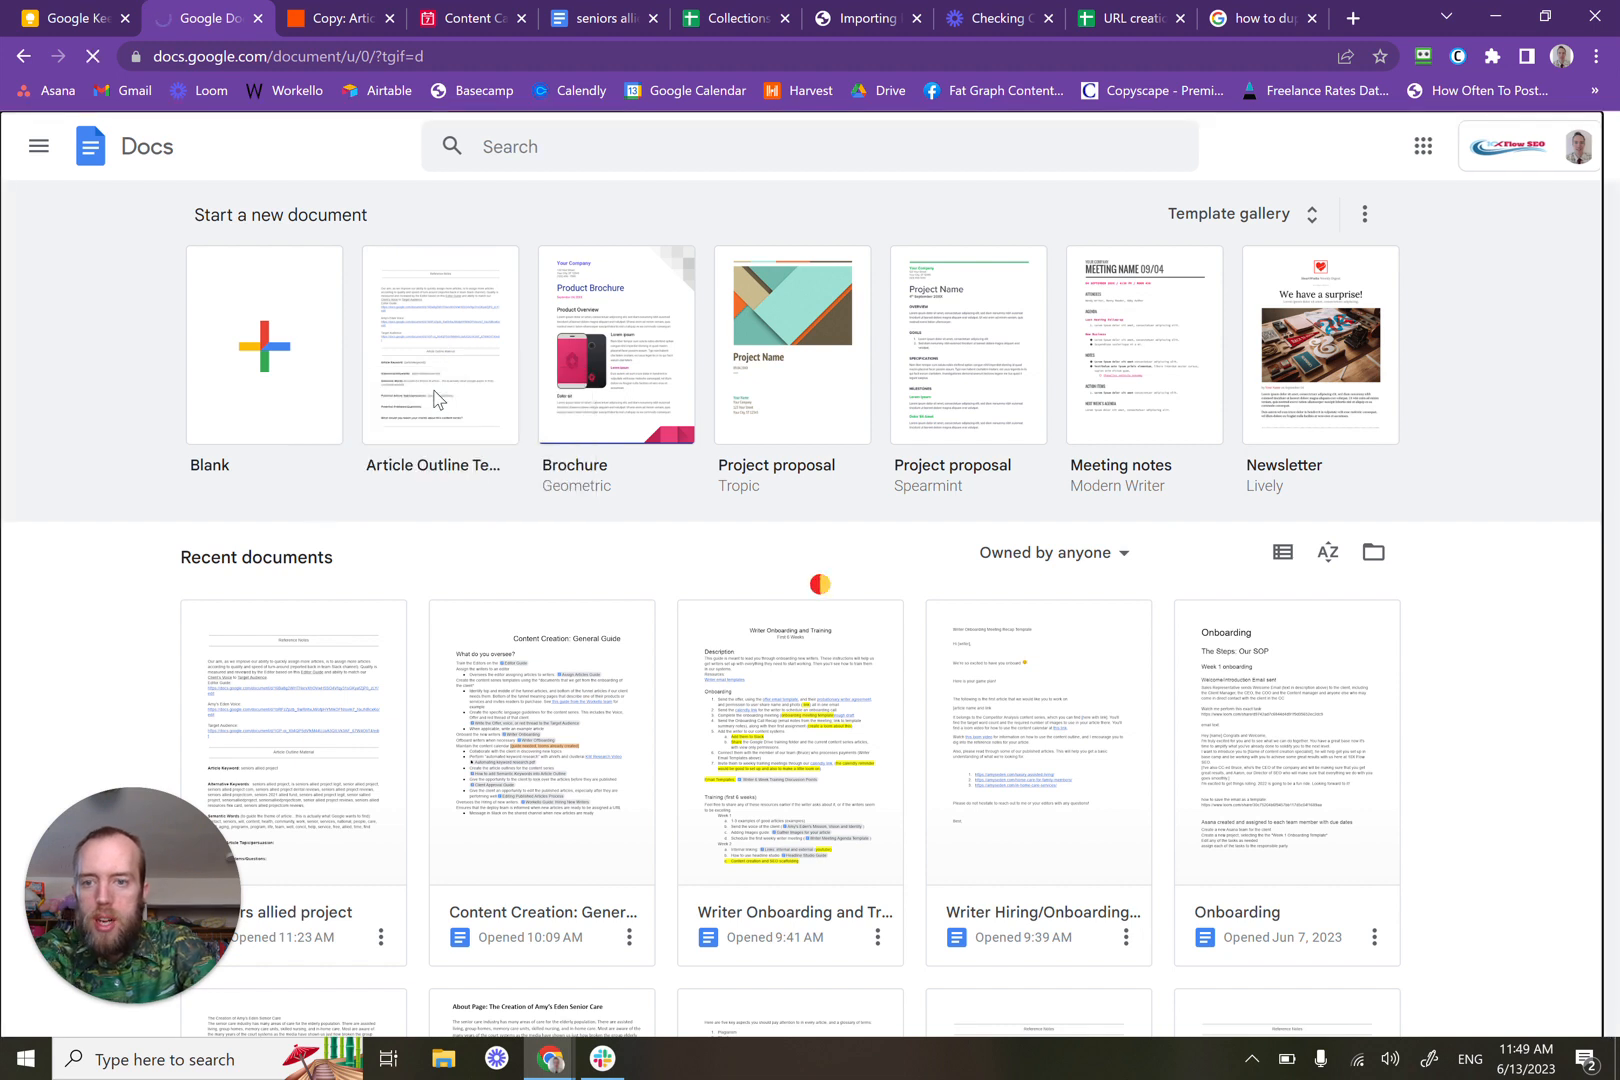
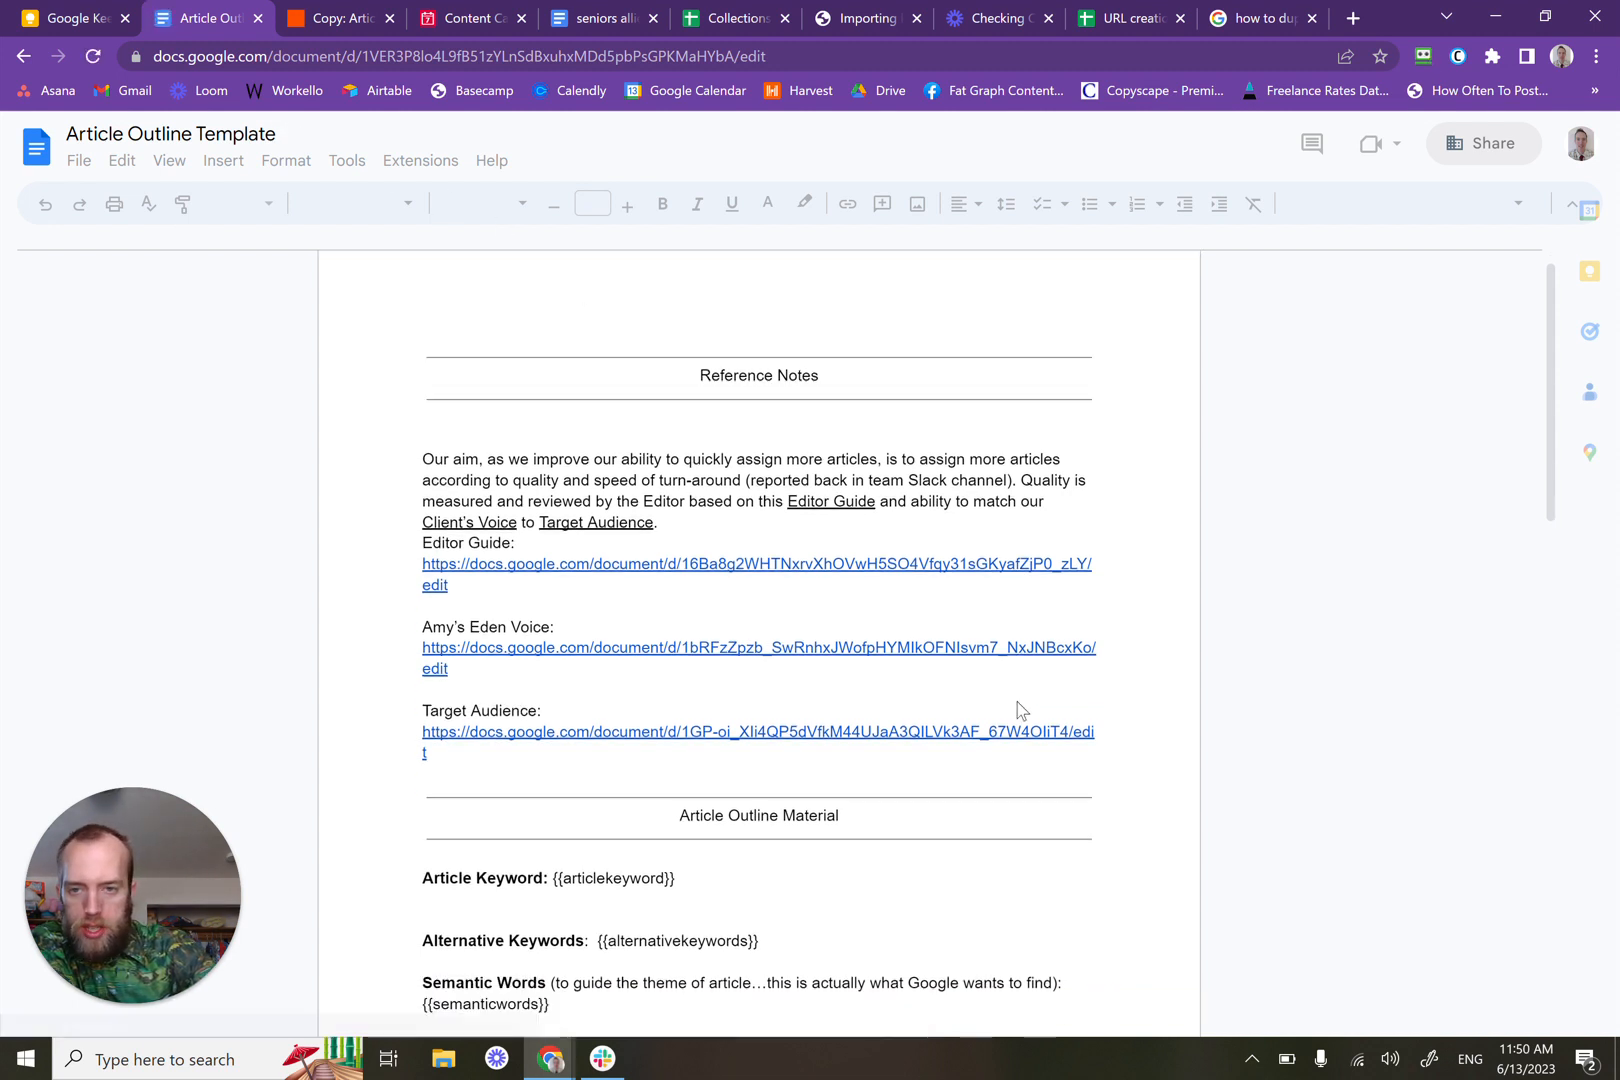
Step: Examine the template's Reference Notes, highlighting the introductory paragraph about article quality and turn-around above the guide links
{"action": "scroll", "coordinate": [1018, 710], "scroll_direction": "down", "scroll_amount": 3}
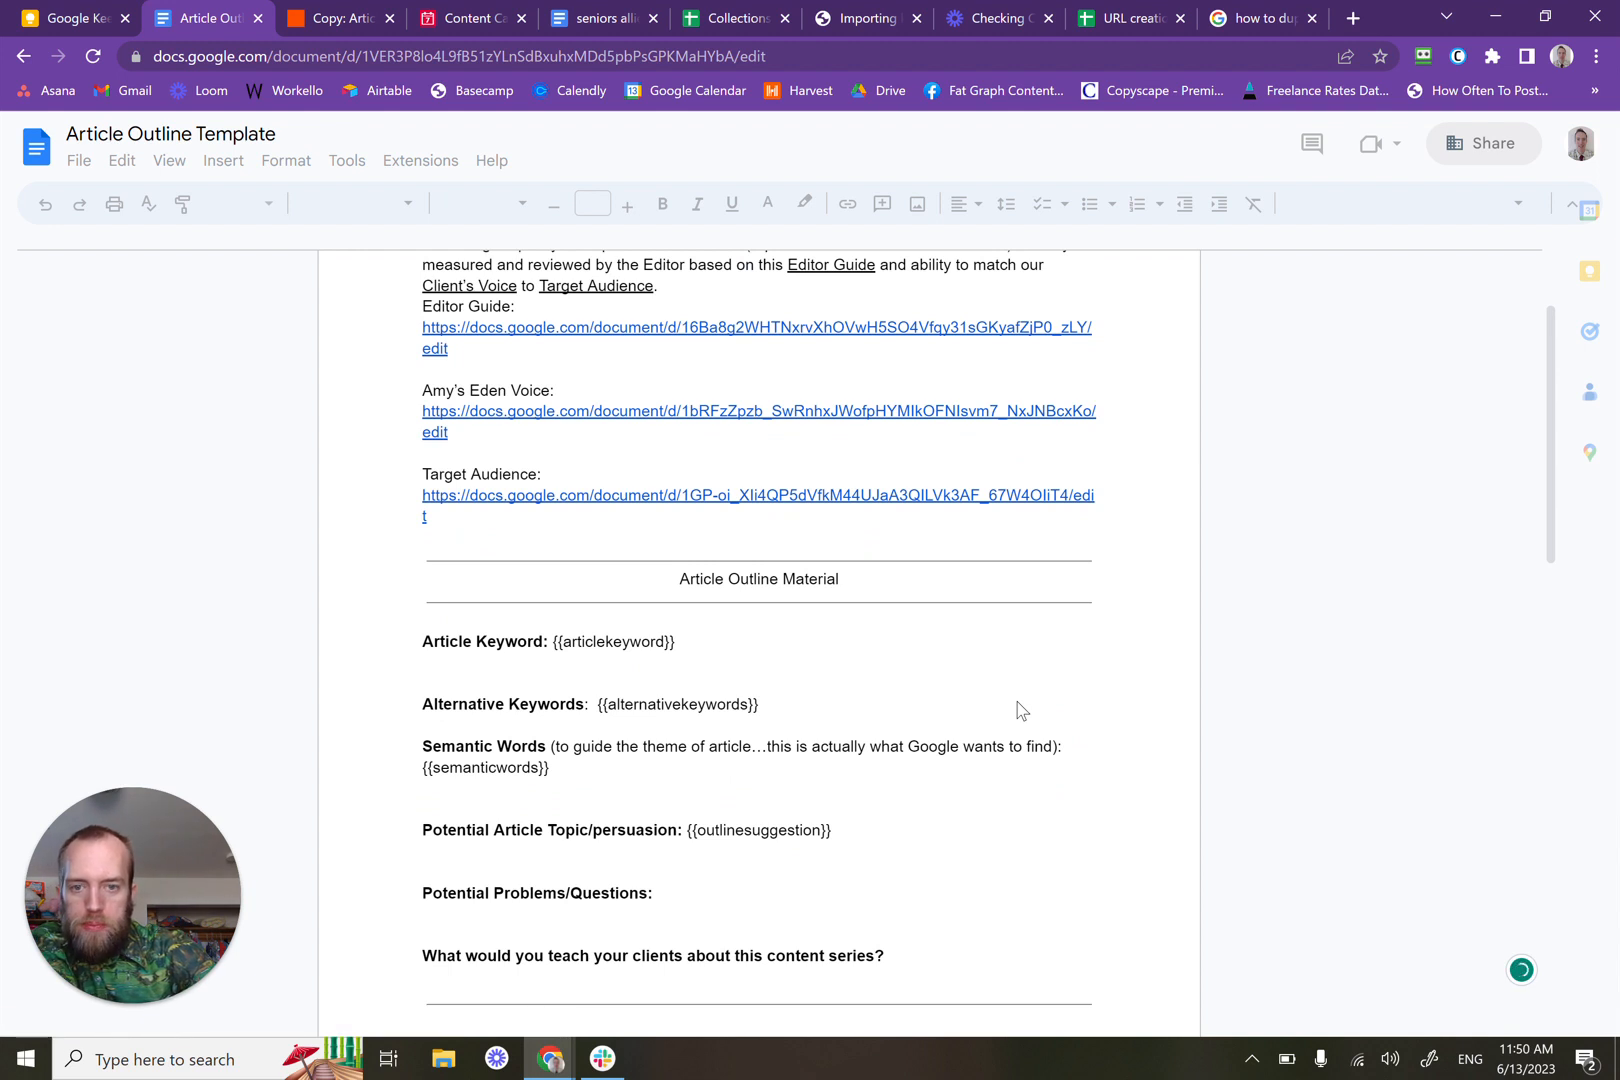
{"action": "scroll", "coordinate": [1018, 710], "scroll_direction": "up", "scroll_amount": 3}
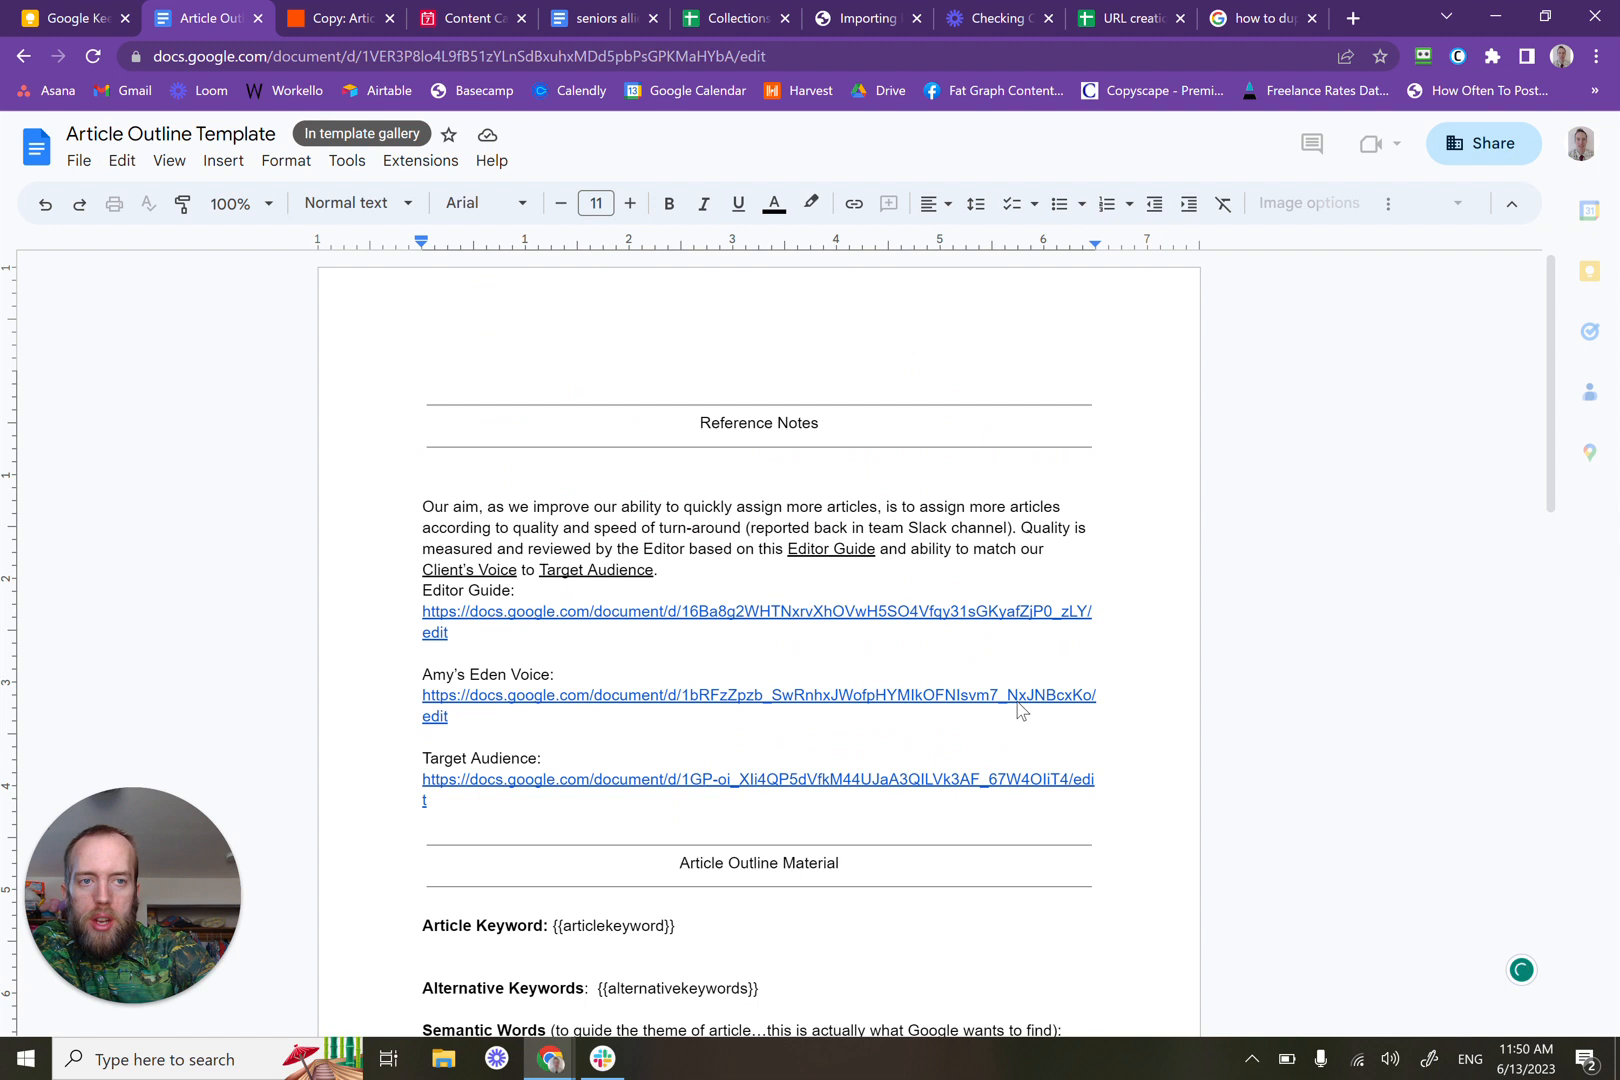
{"action": "scroll", "coordinate": [1018, 710], "scroll_direction": "down", "scroll_amount": 1}
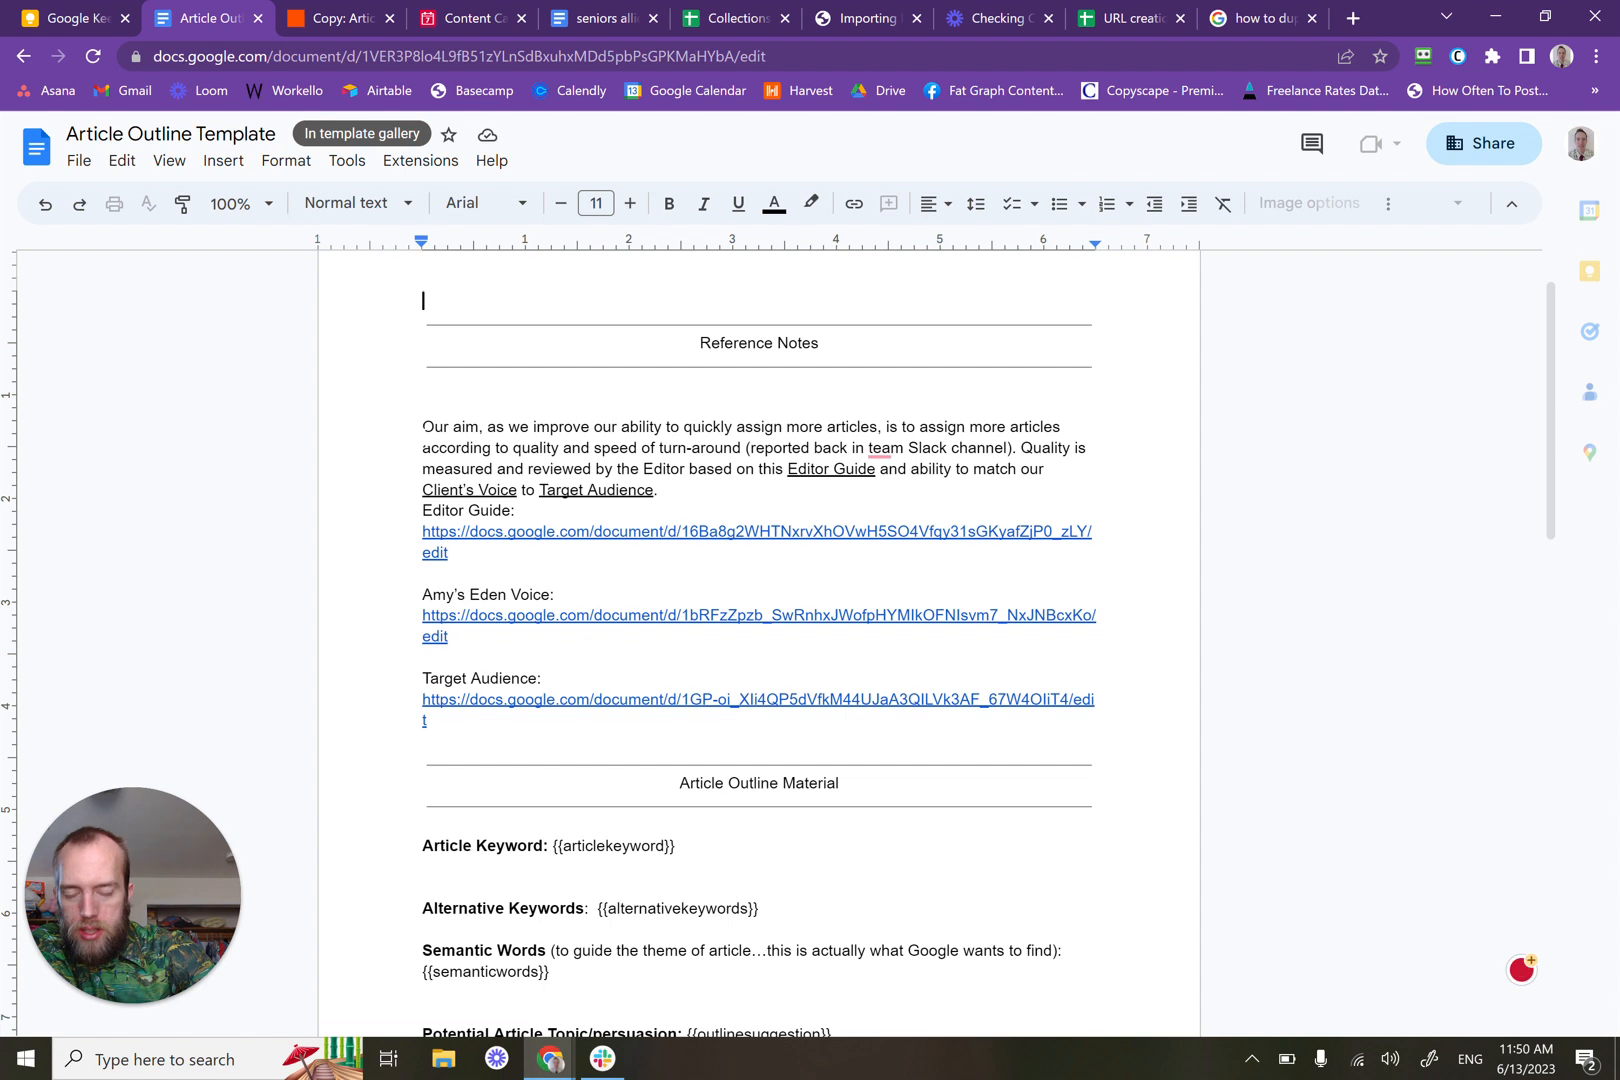
{"action": "left_click_drag", "start_coordinate": [422, 427], "coordinate": [668, 490]}
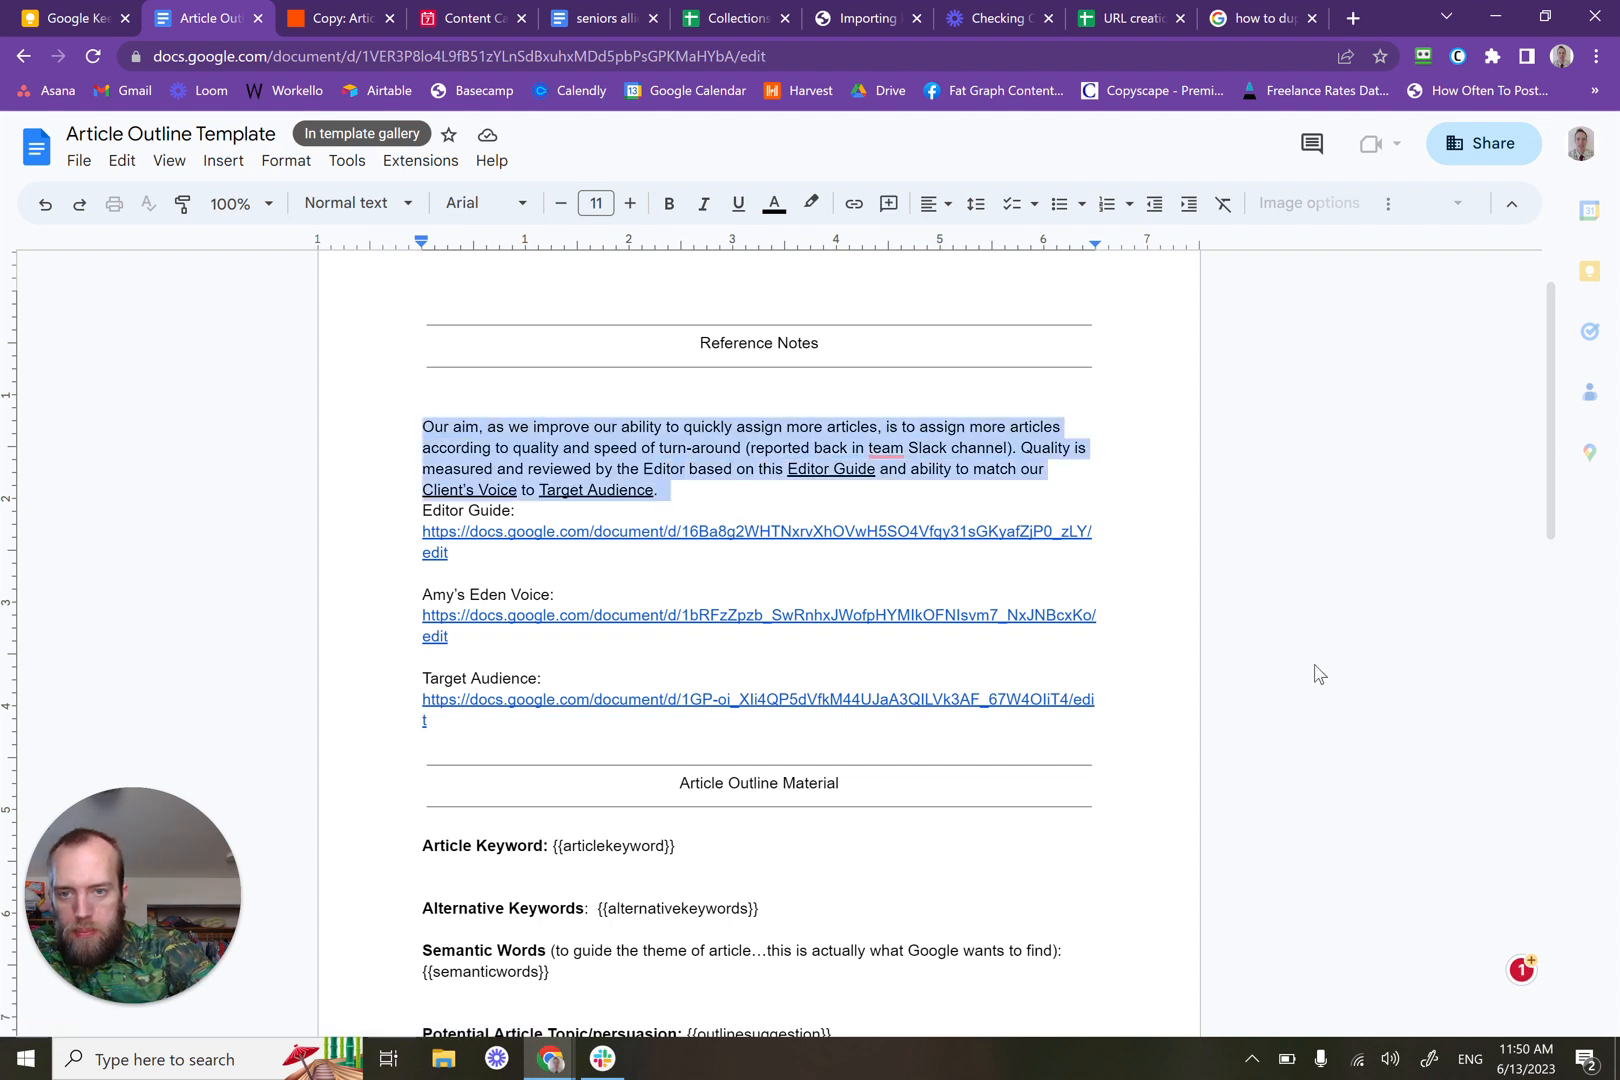
{"action": "scroll", "coordinate": [1319, 675], "scroll_direction": "down", "scroll_amount": 1}
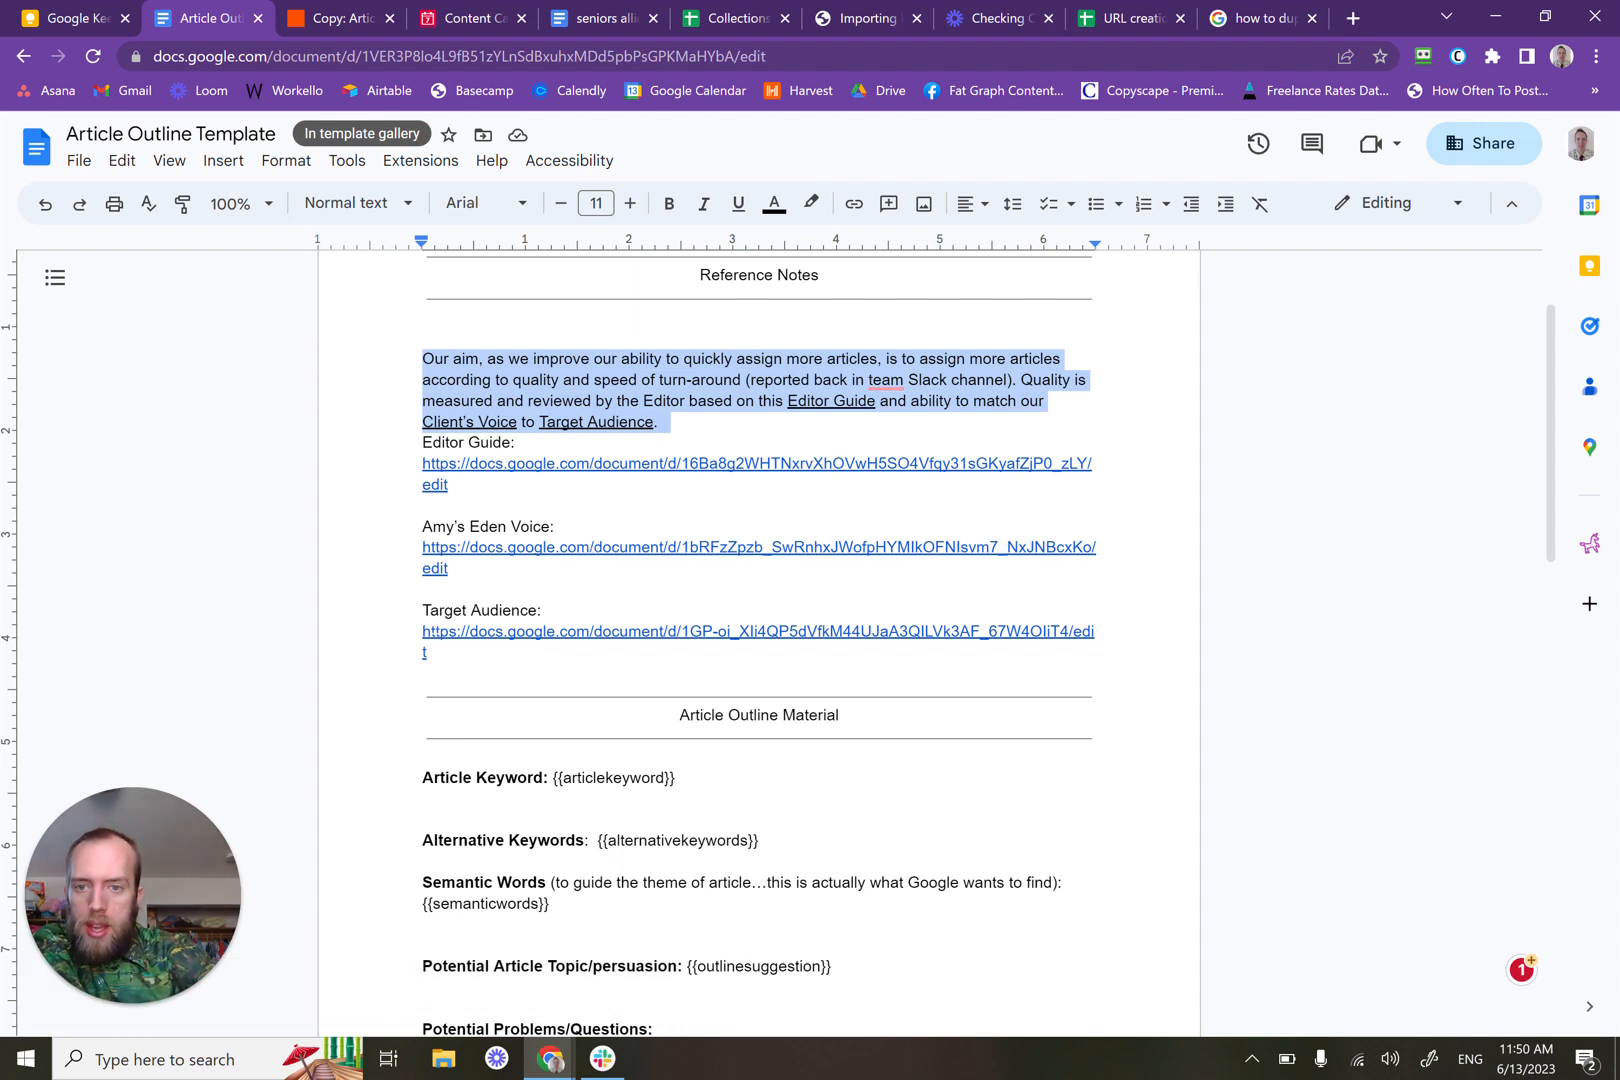
{"action": "scroll", "coordinate": [1472, 774], "scroll_direction": "down", "scroll_amount": 2}
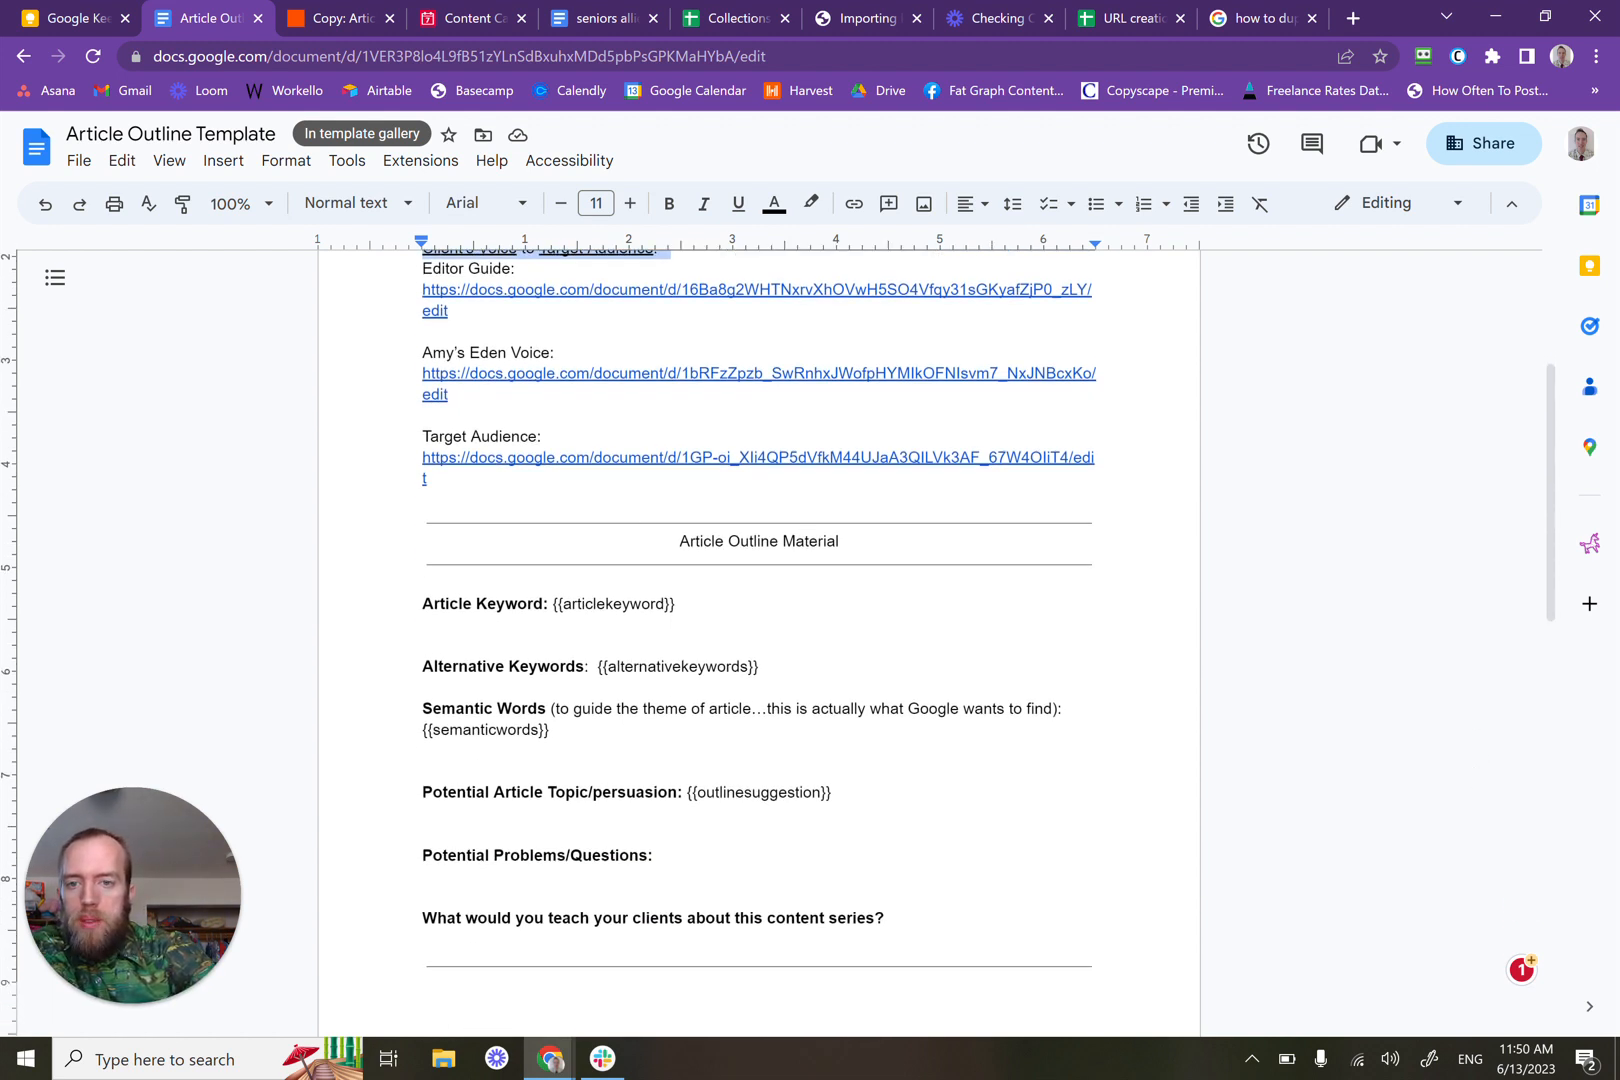
Step: Look through the Article Outline Material section and the word and picture count line of the template
{"action": "left_click", "coordinate": [423, 498]}
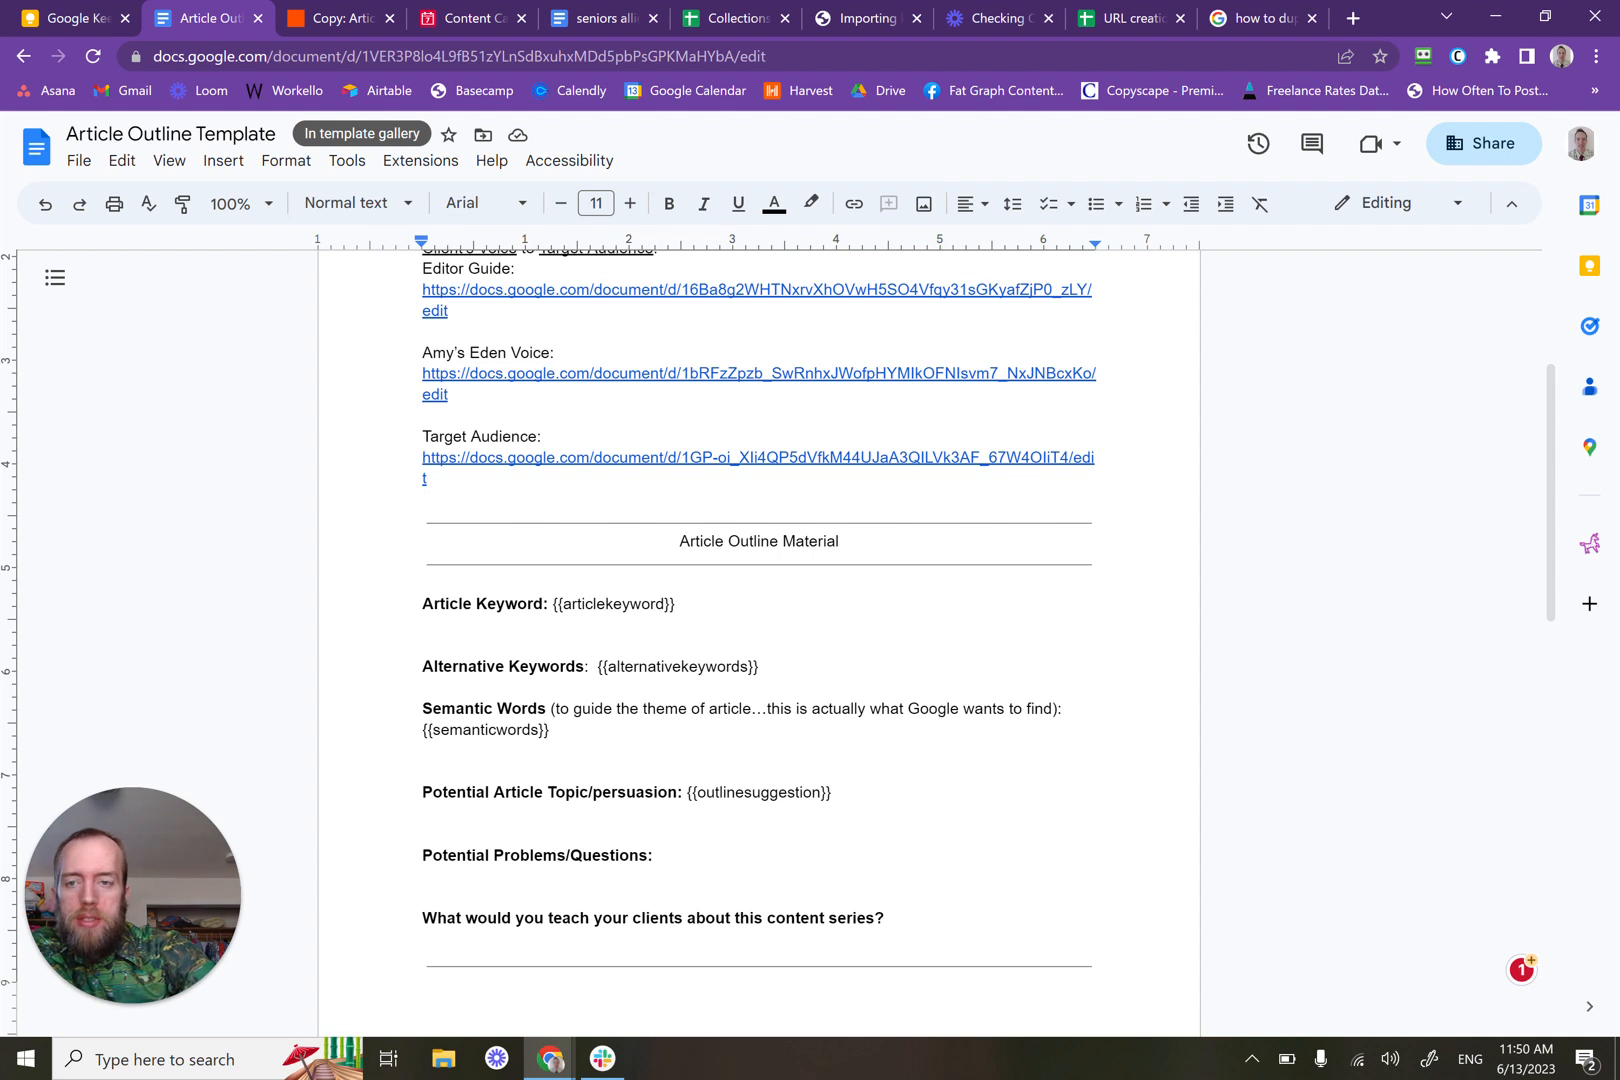
{"action": "scroll", "coordinate": [1387, 673], "scroll_direction": "down", "scroll_amount": 1}
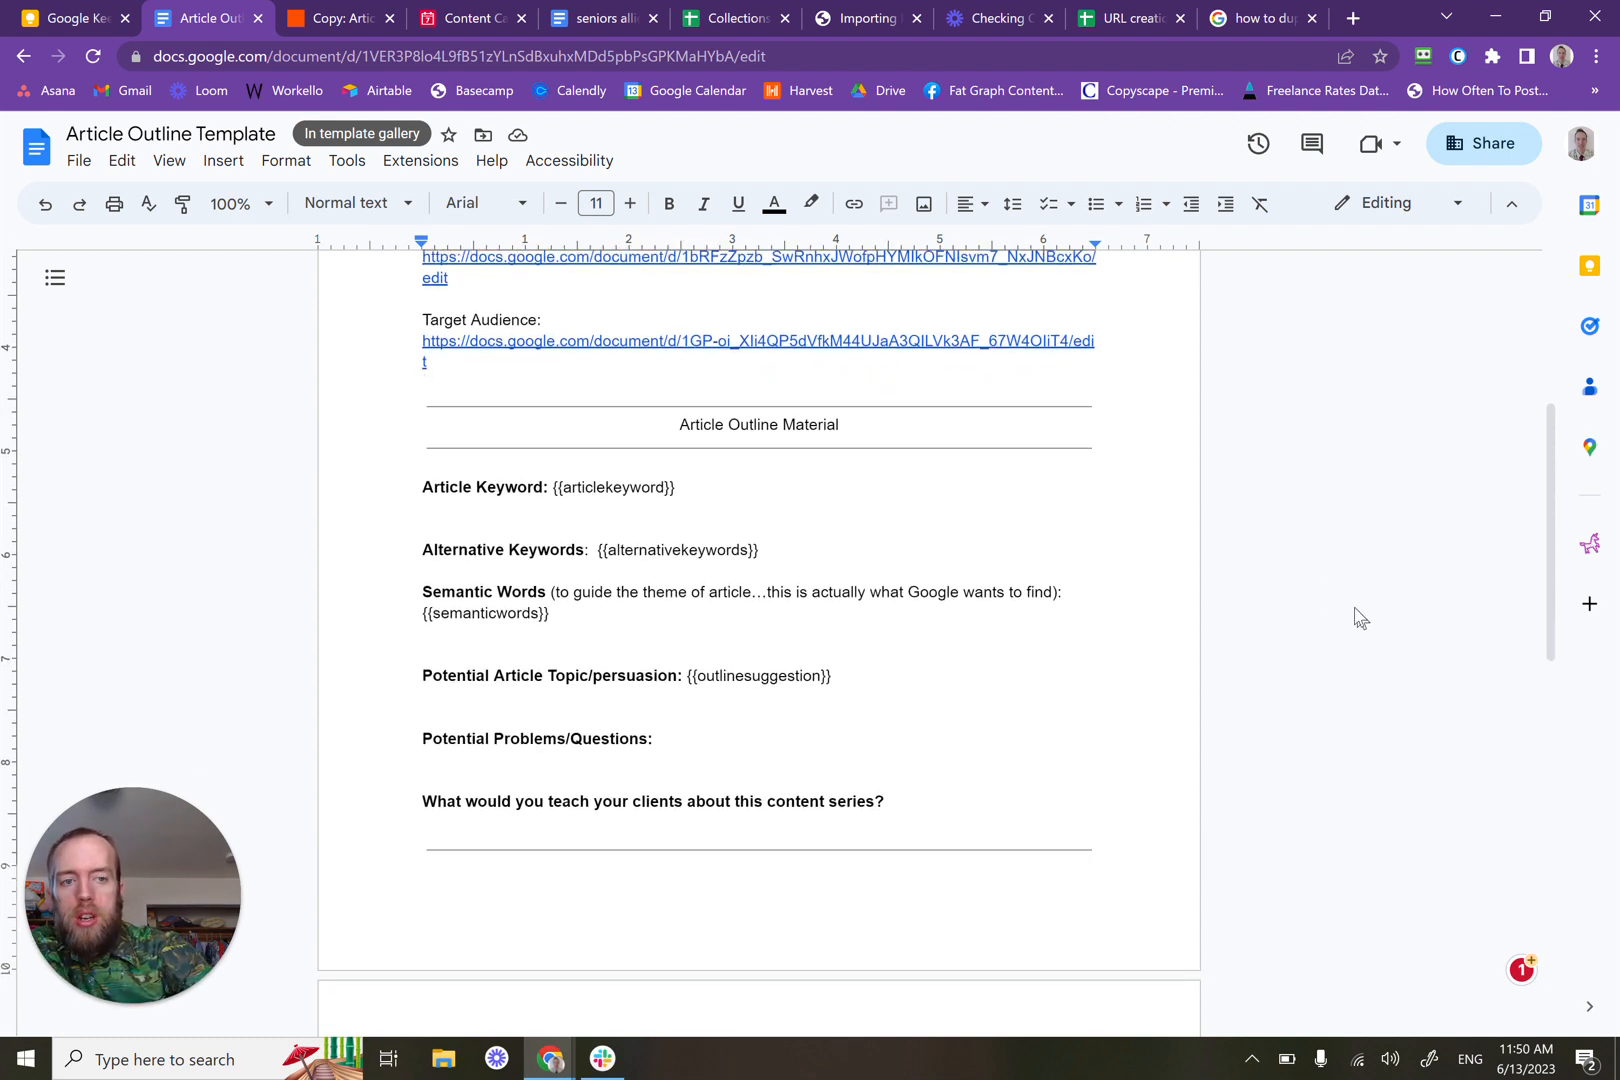
{"action": "scroll", "coordinate": [1353, 608], "scroll_direction": "down", "scroll_amount": 1}
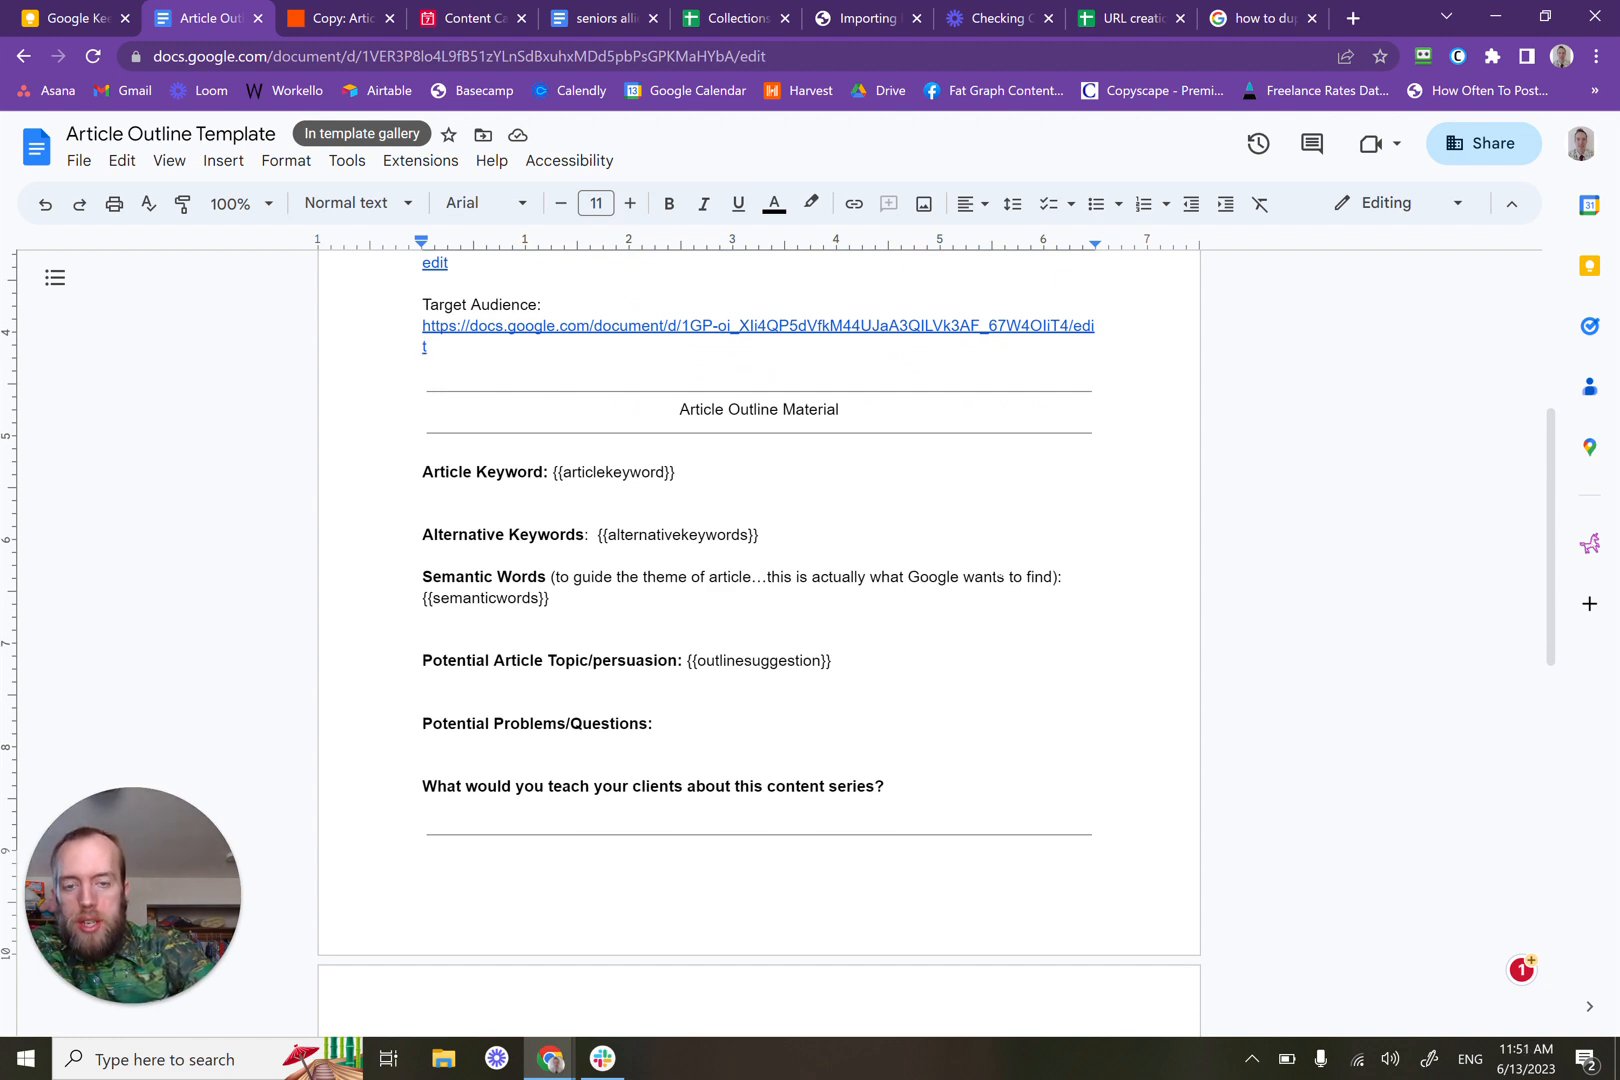
{"action": "scroll", "coordinate": [760, 600], "scroll_direction": "down", "scroll_amount": 3}
{"action": "scroll", "coordinate": [760, 600], "scroll_direction": "up", "scroll_amount": 3}
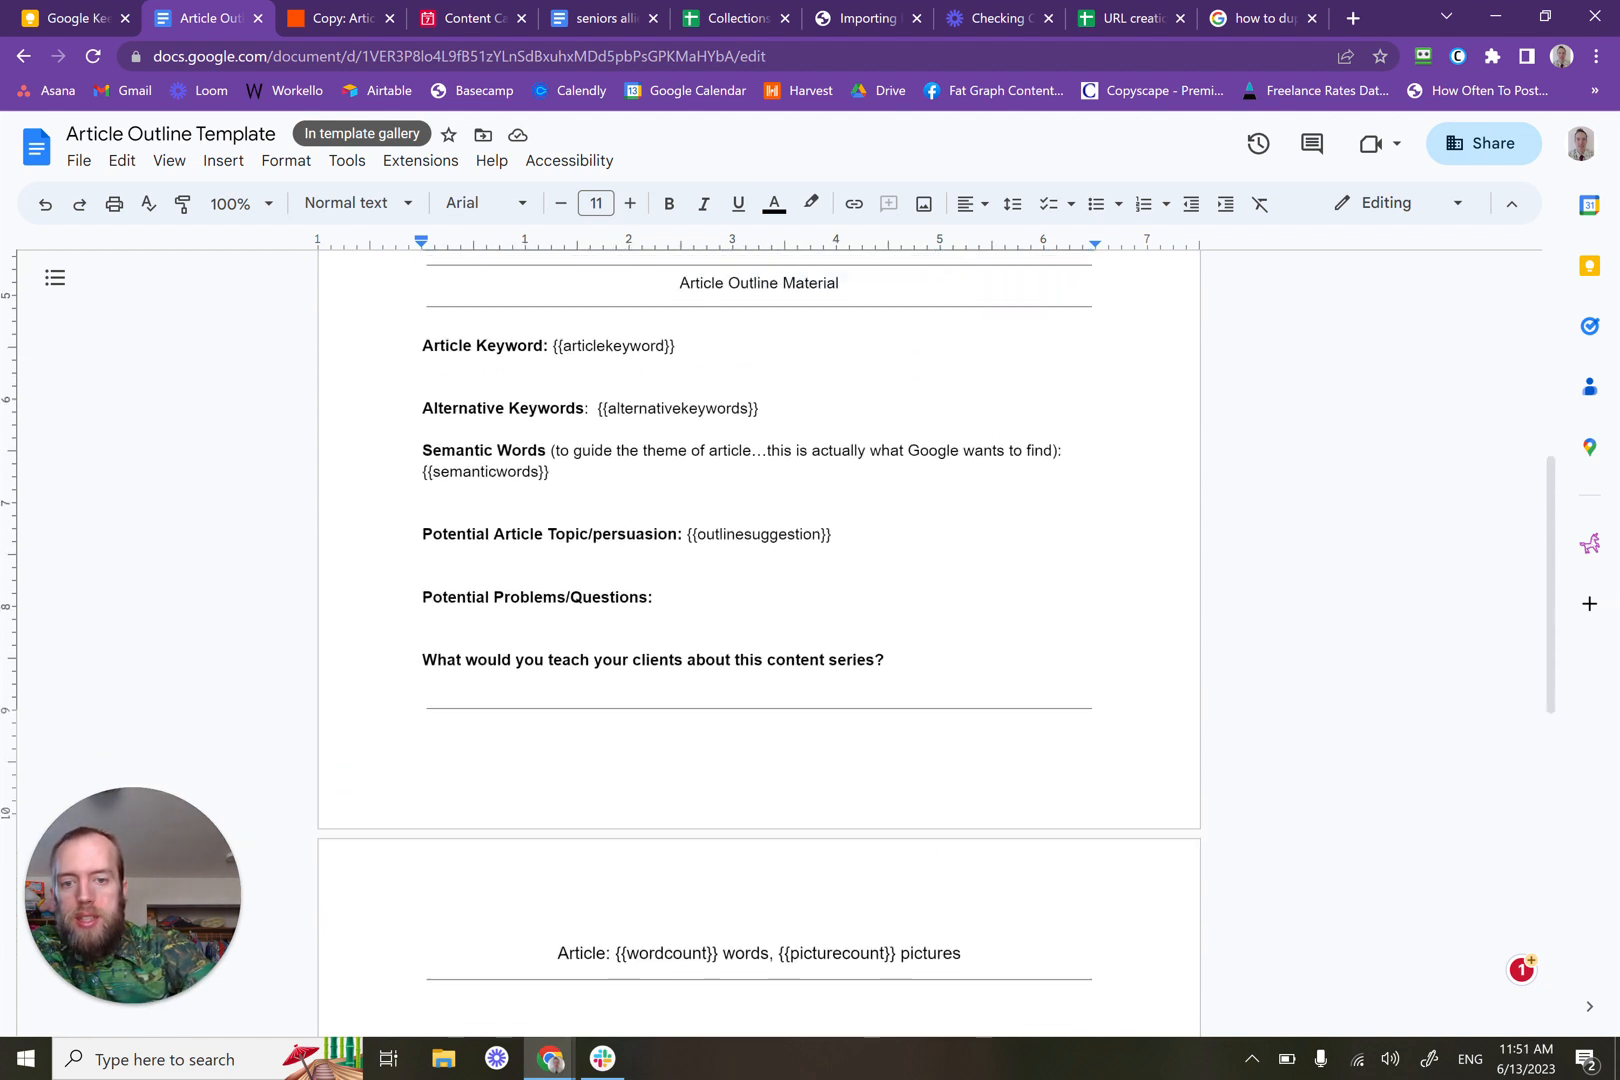
{"action": "scroll", "coordinate": [760, 640], "scroll_direction": "down", "scroll_amount": 1}
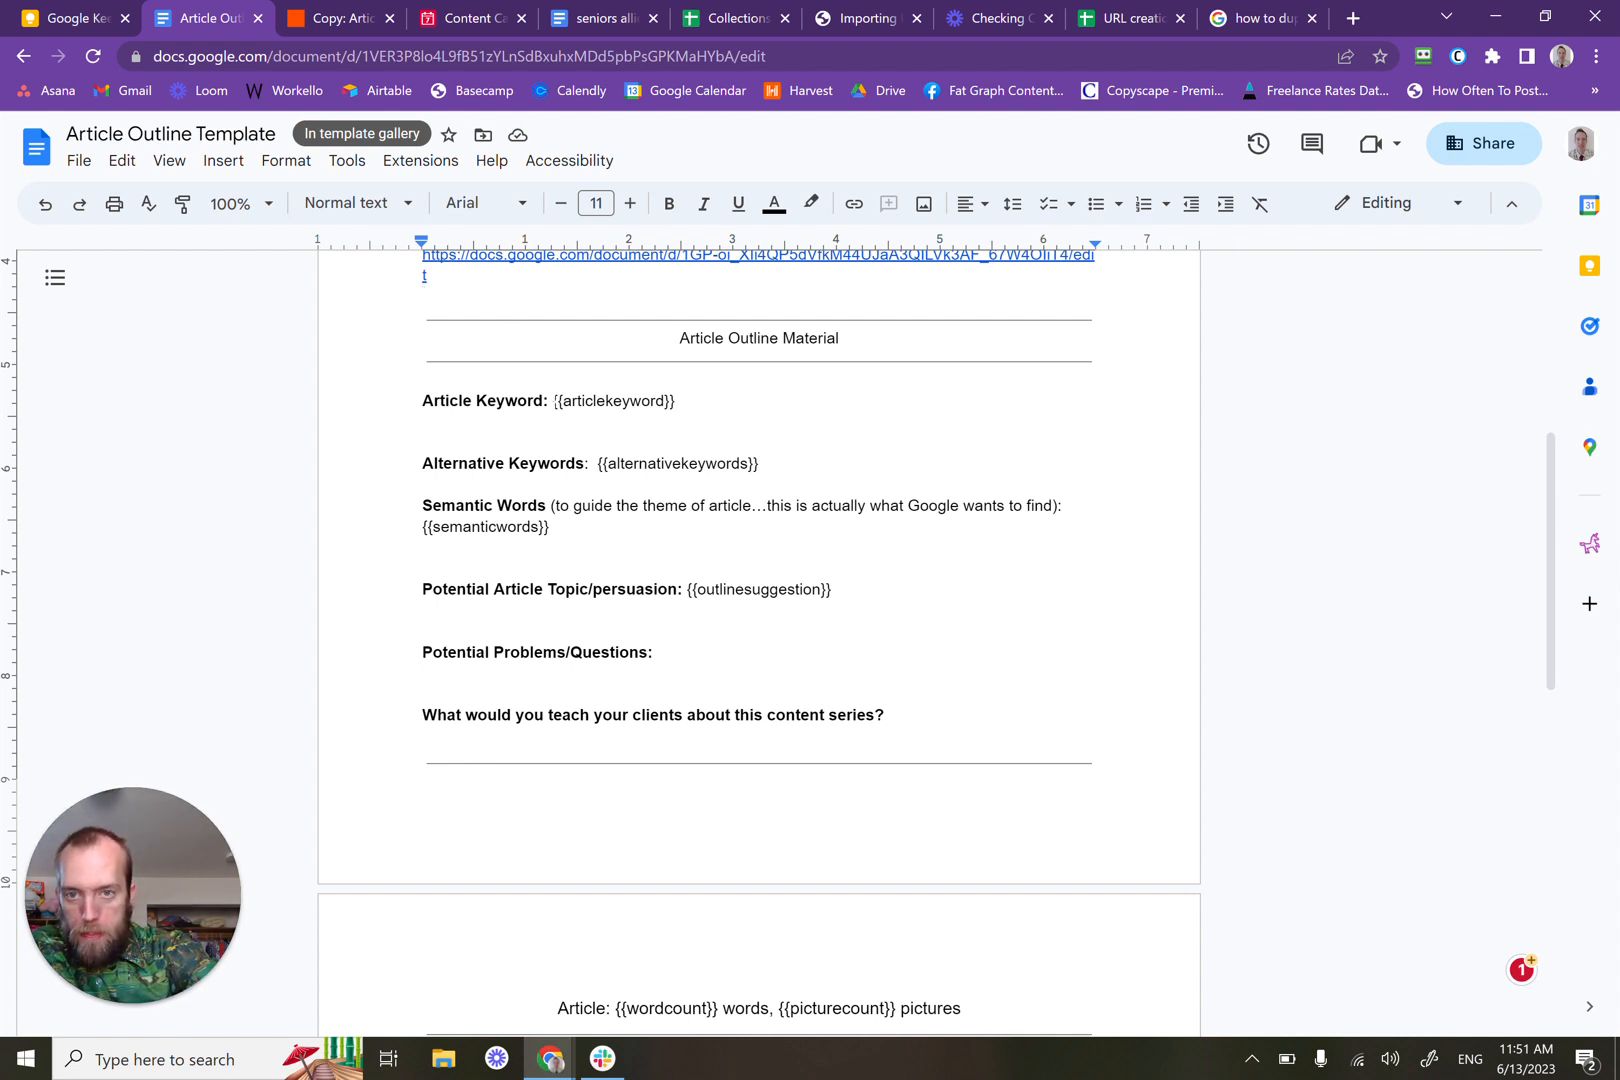
Step: Highlight the double braces around the articlekeyword placeholder, and check the matching articlekeyword field mapping in the Zapier step
{"action": "mouse_move", "coordinate": [553, 400]}
{"action": "left_mouse_down"}
{"action": "mouse_move", "coordinate": [585, 401]}
{"action": "mouse_move", "coordinate": [563, 401]}
{"action": "left_mouse_up"}
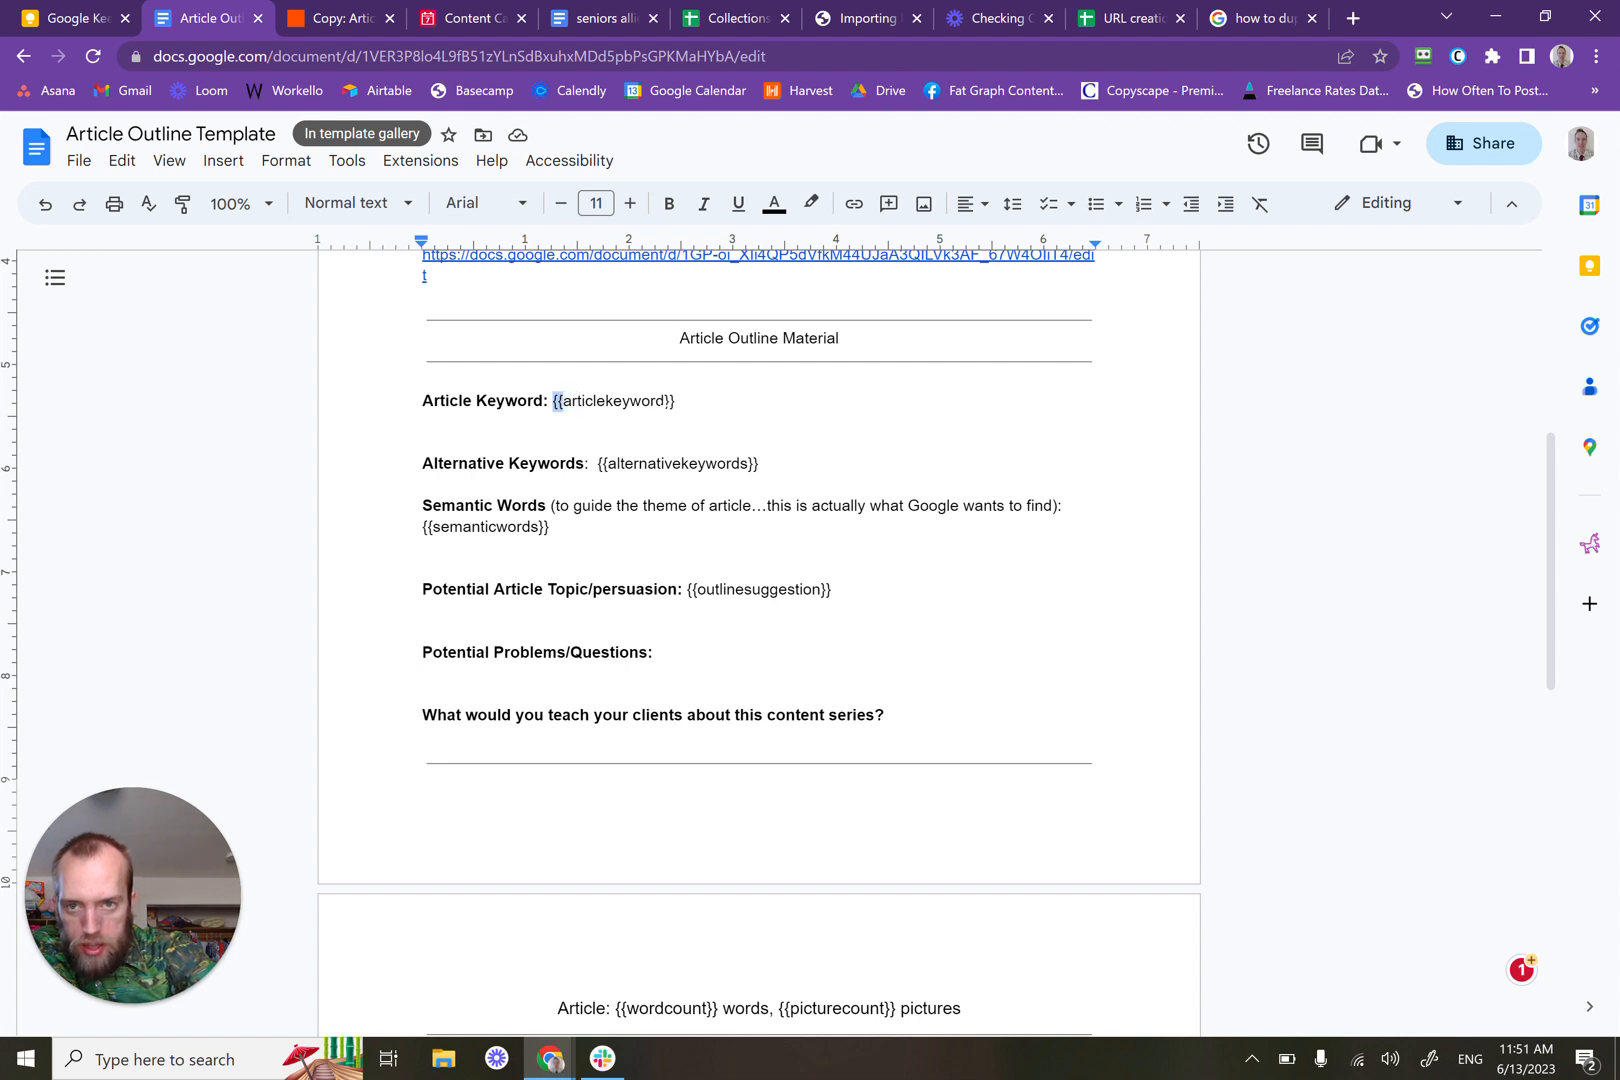
{"action": "mouse_move", "coordinate": [676, 400]}
{"action": "left_mouse_down"}
{"action": "mouse_move", "coordinate": [642, 401]}
{"action": "mouse_move", "coordinate": [668, 401]}
{"action": "left_mouse_up"}
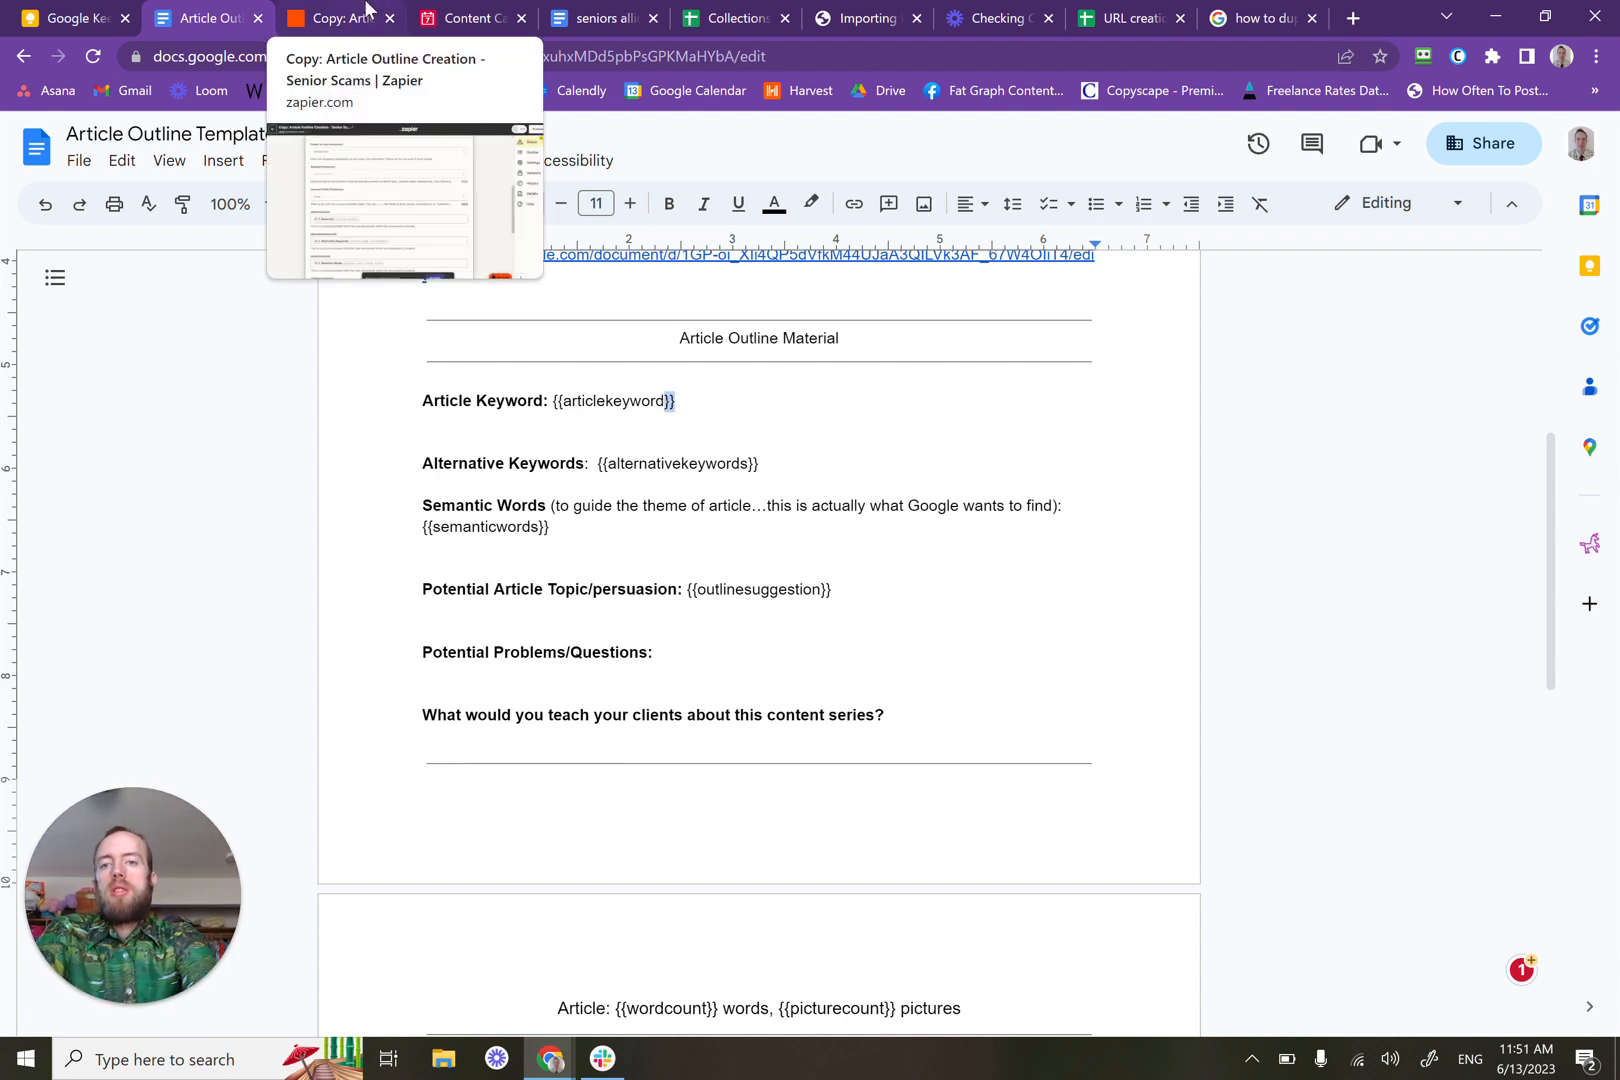
{"action": "left_click", "coordinate": [676, 400]}
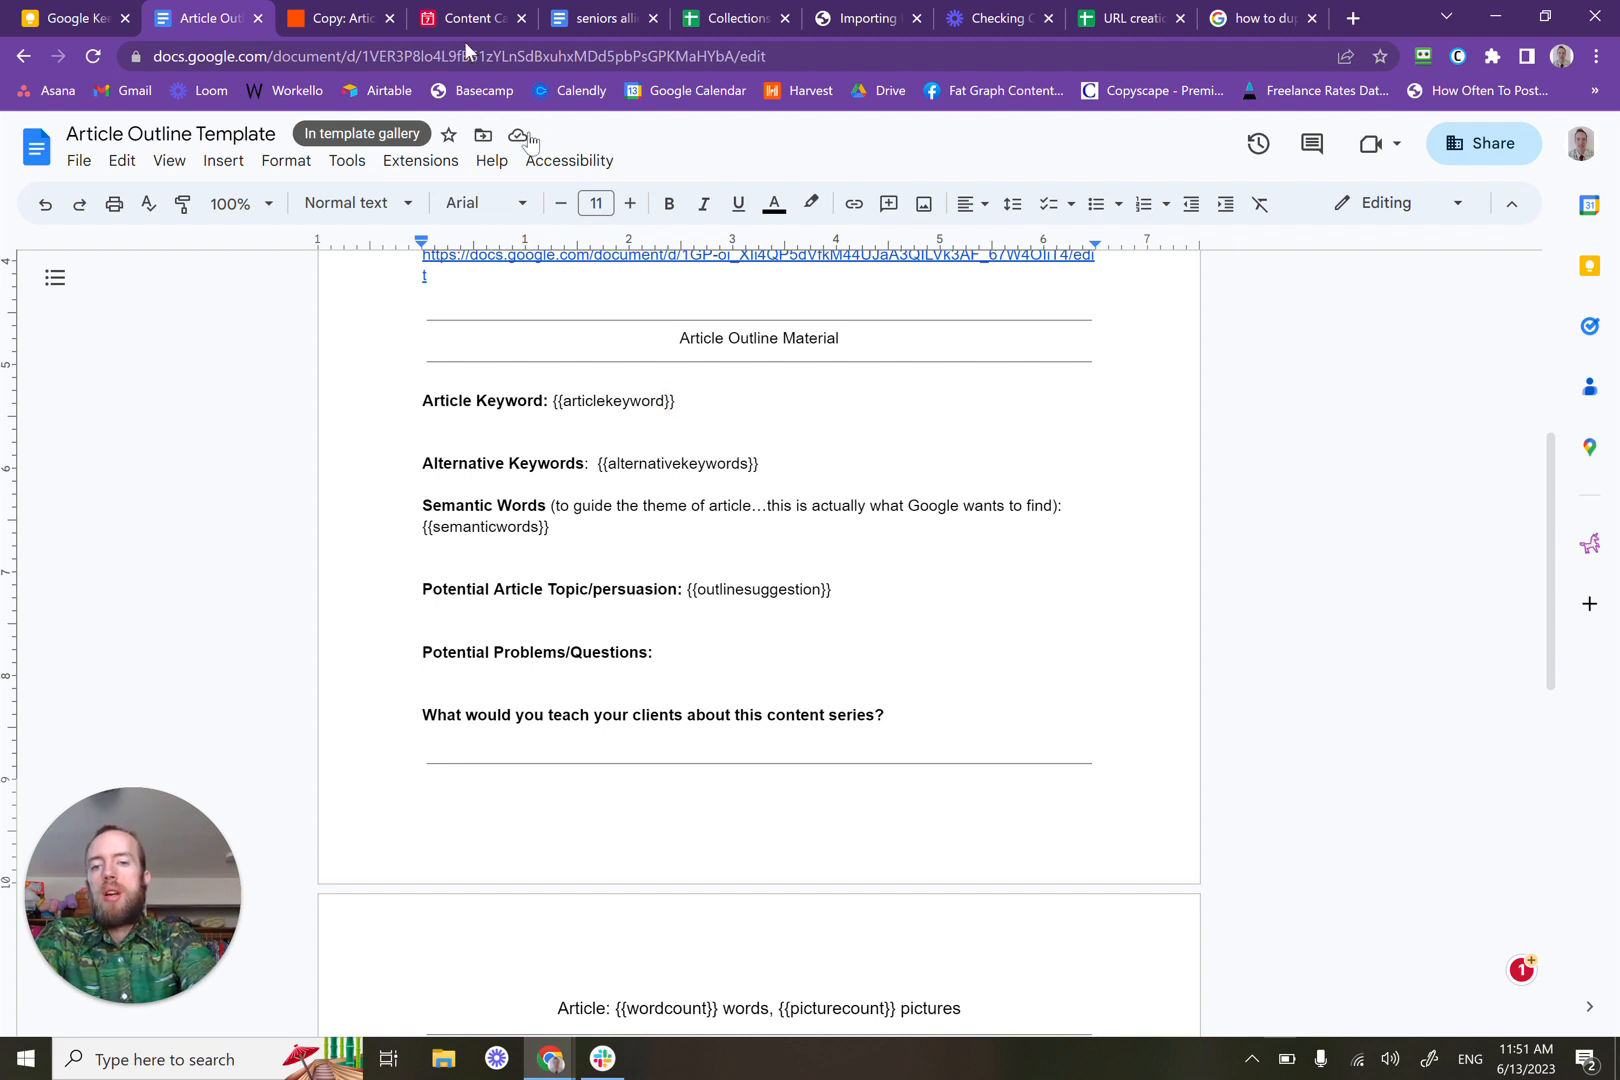
{"action": "key", "text": "ctrl+Tab"}
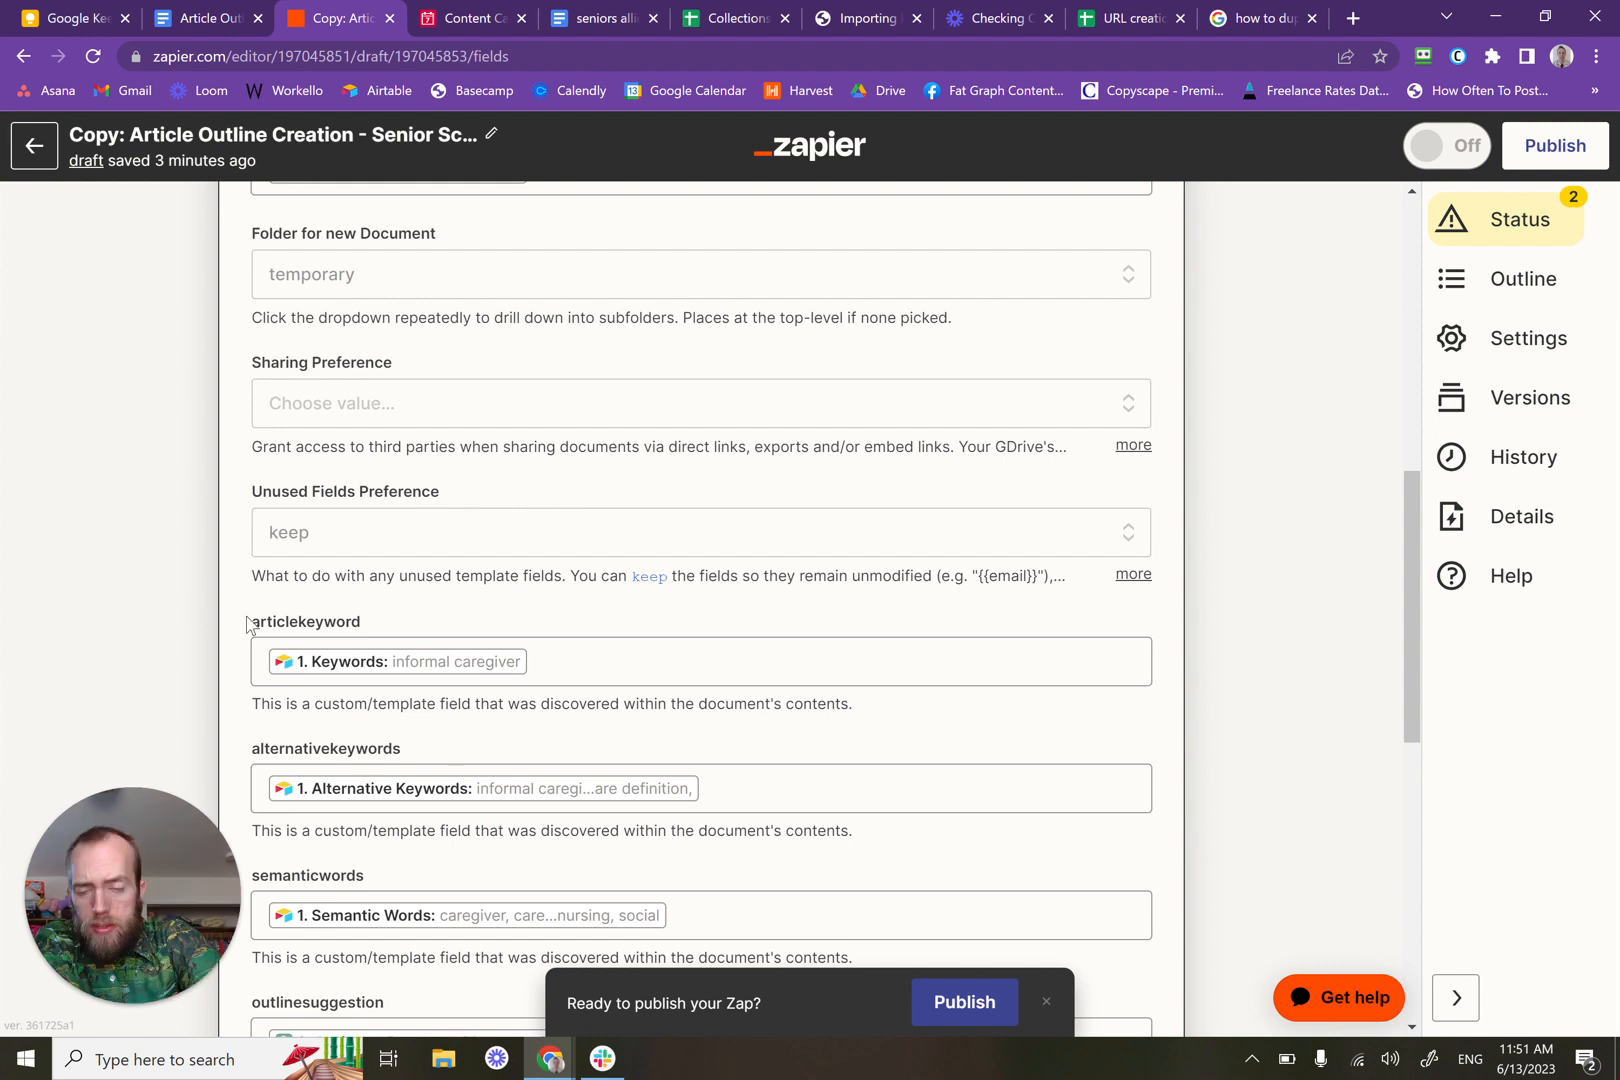
{"action": "left_click", "coordinate": [346, 671]}
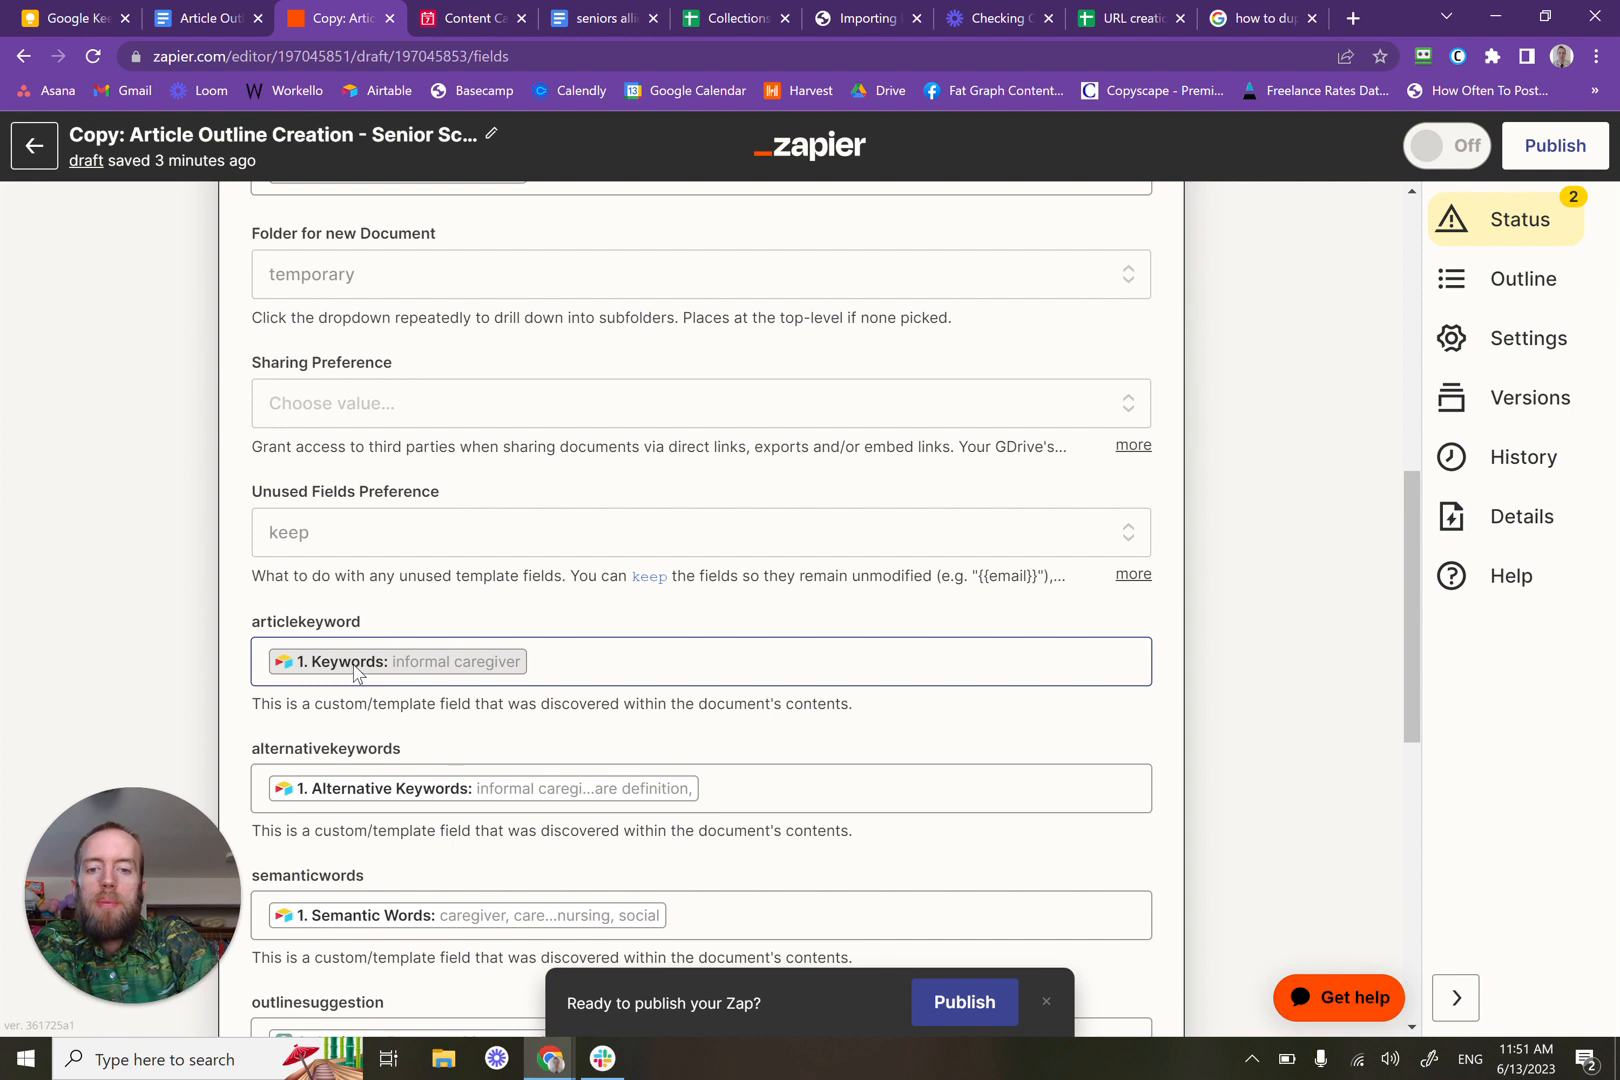
Step: Return to the Article Outline Template in Google Docs and highlight the {{outlinesuggestion}} placeholder and its opening braces
{"action": "left_click", "coordinate": [197, 12]}
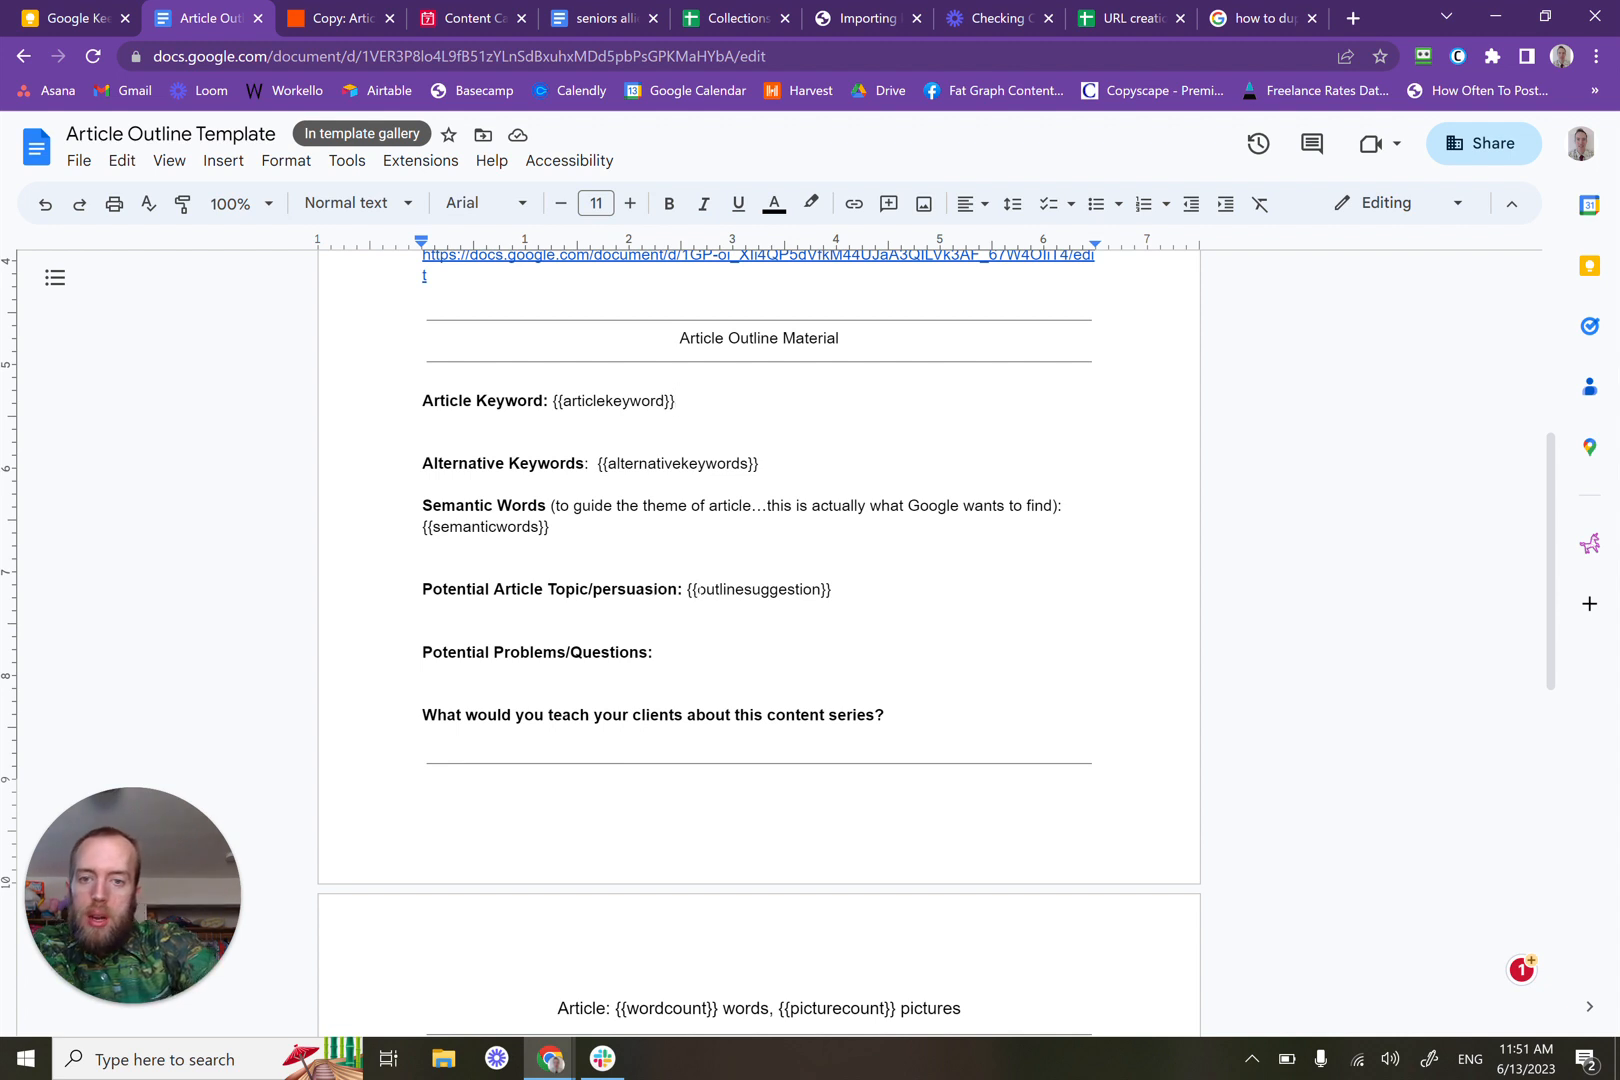
{"action": "left_click_drag", "start_coordinate": [686, 590], "coordinate": [831, 590]}
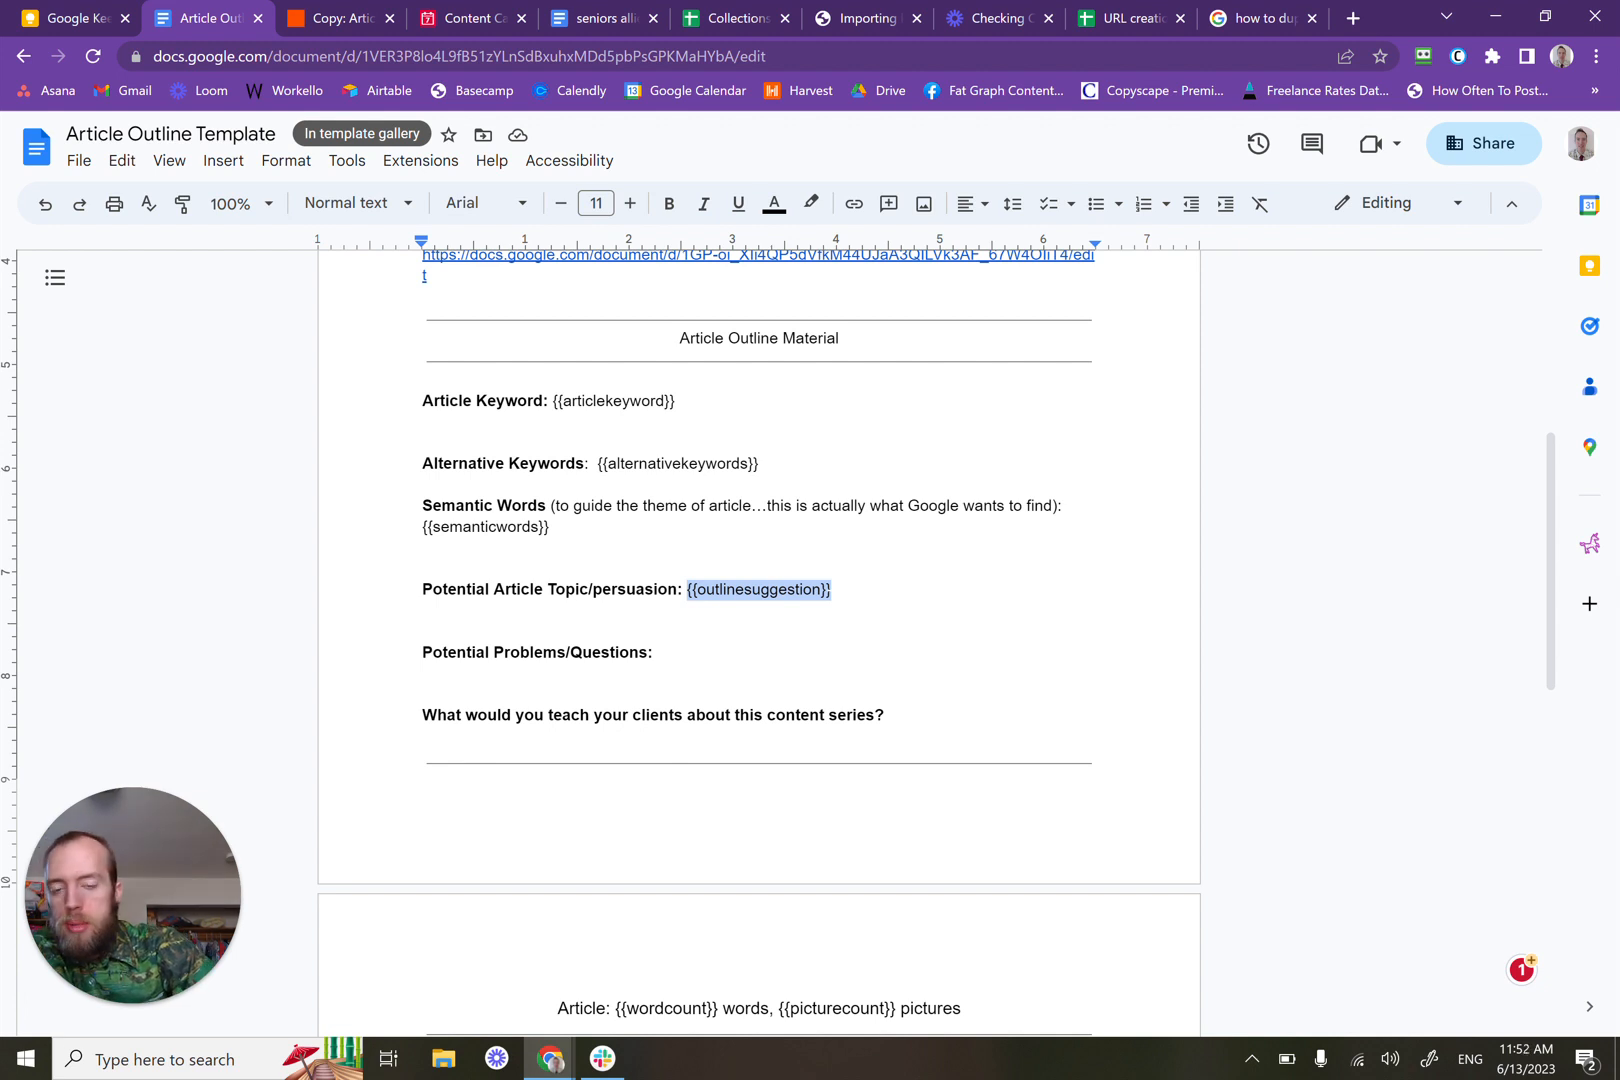
{"action": "scroll", "coordinate": [759, 643], "scroll_direction": "down", "scroll_amount": 1}
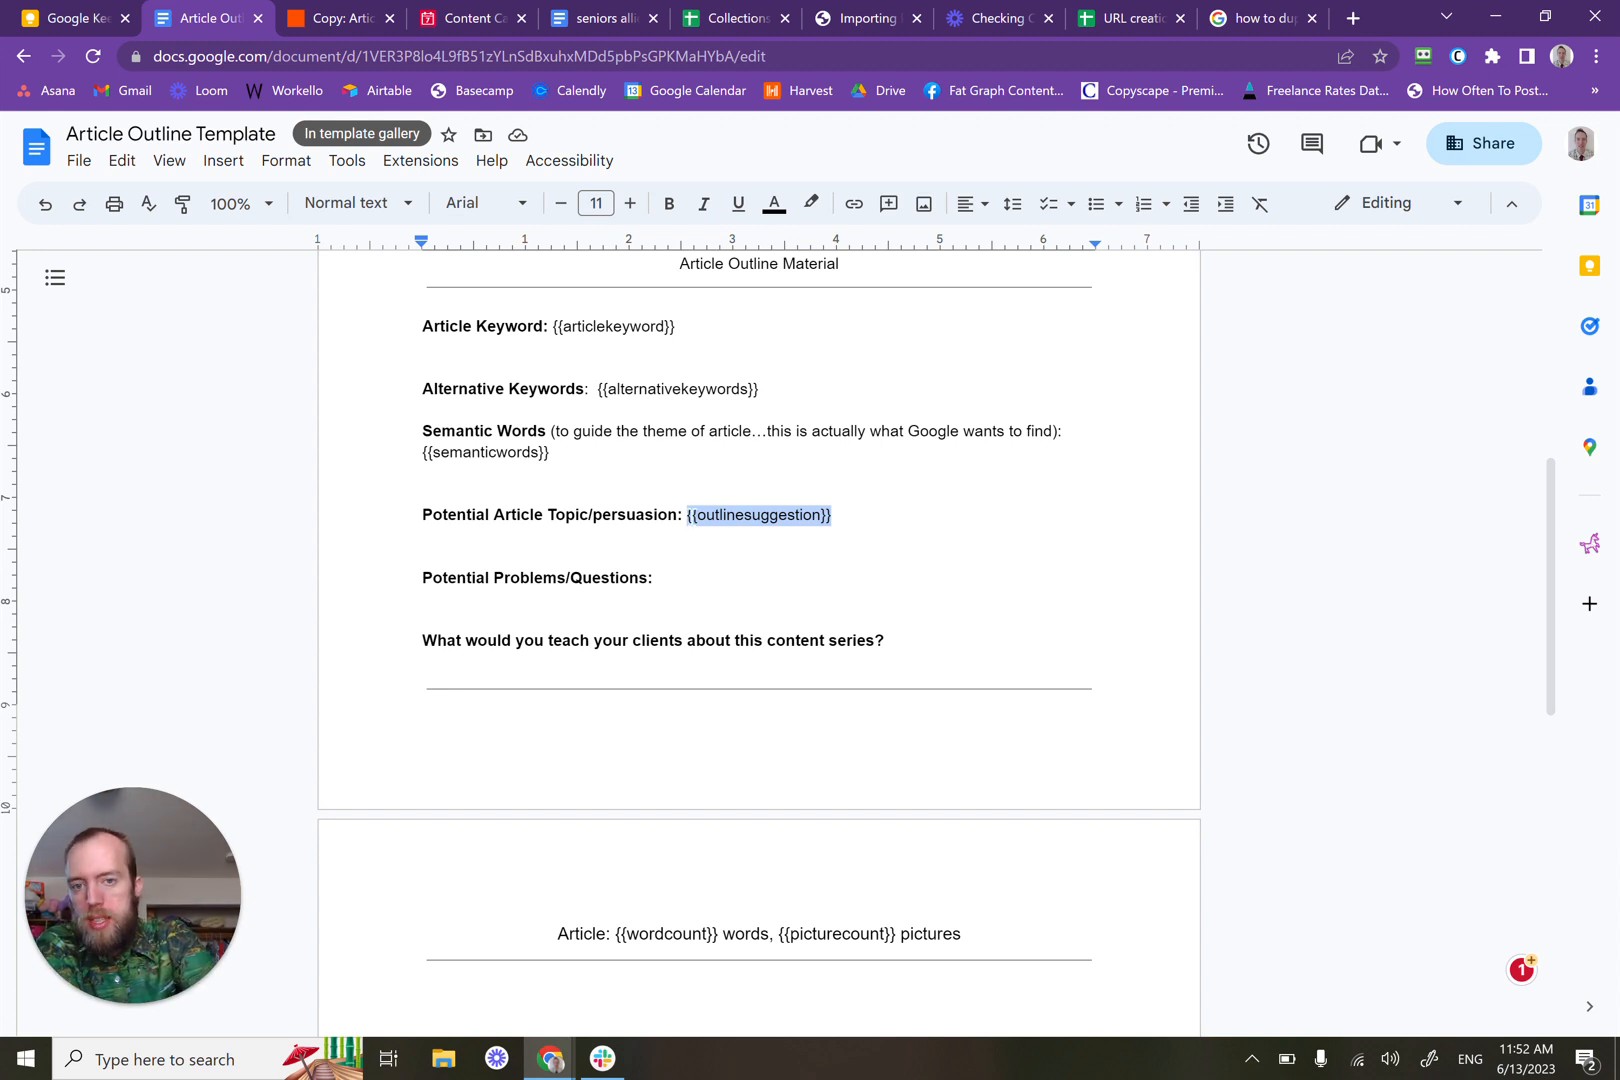
{"action": "left_click_drag", "start_coordinate": [687, 515], "coordinate": [697, 515]}
{"action": "left_click", "coordinate": [764, 515]}
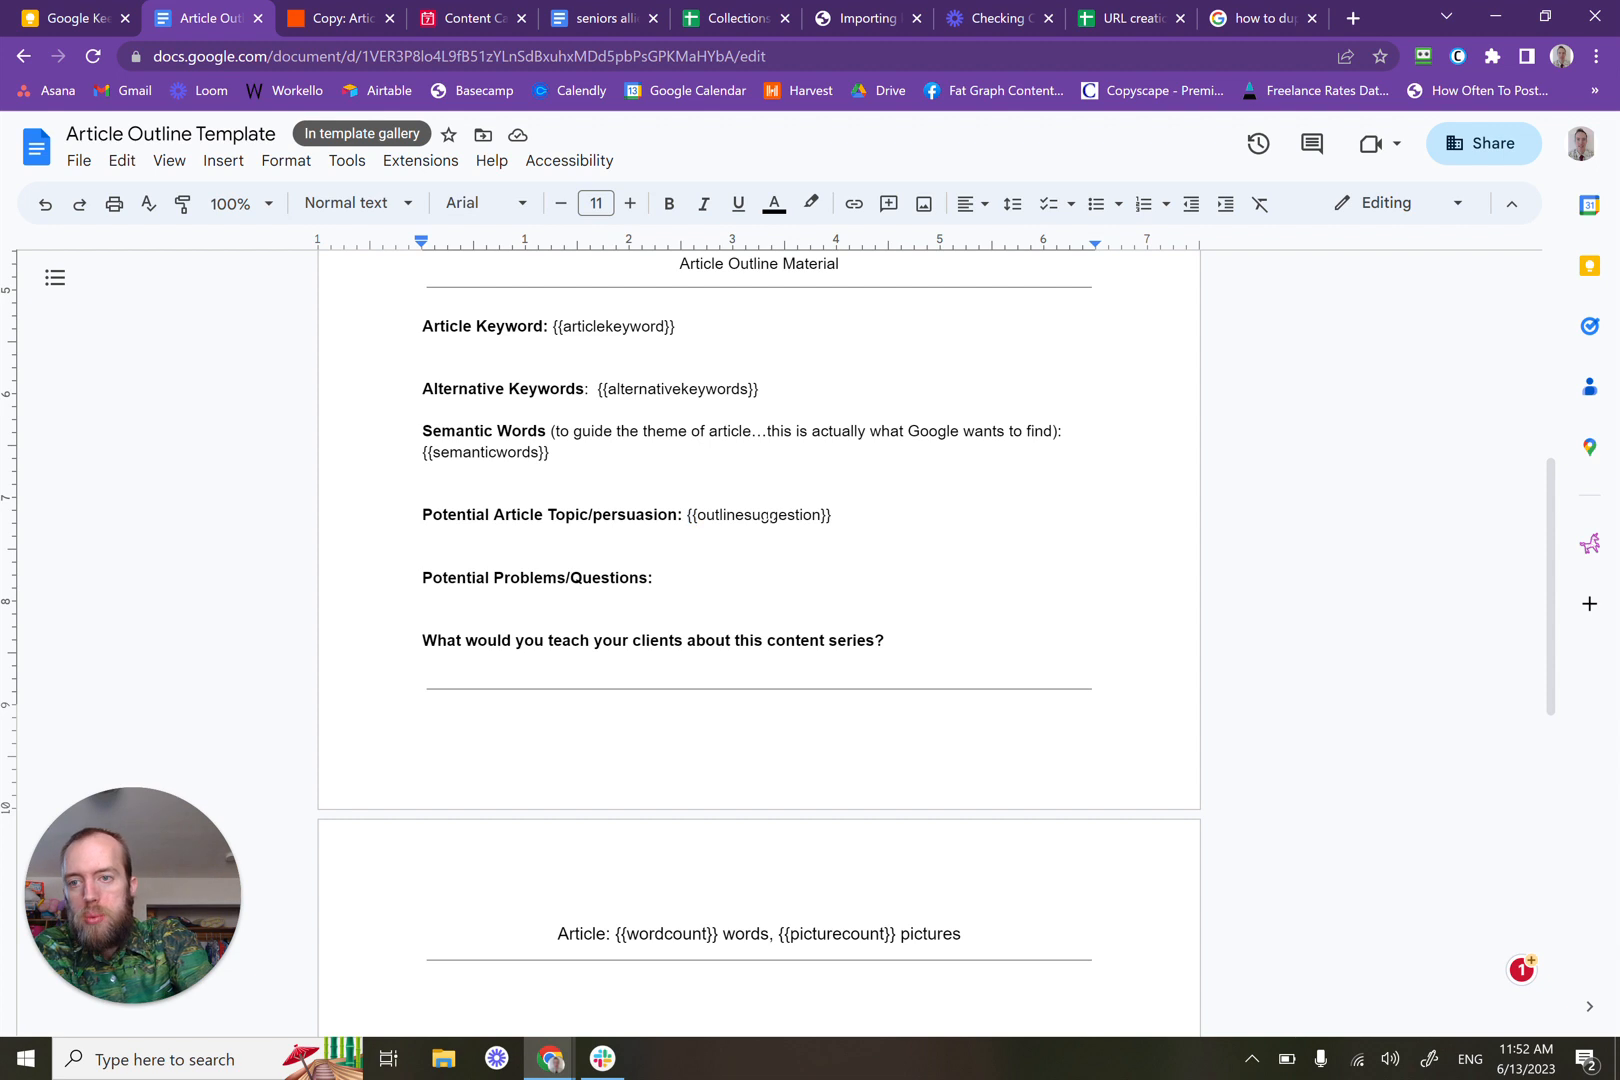
Step: Review the whole template again, from the Reference Notes through the outline placeholders to the article heading on page two
{"action": "scroll", "coordinate": [771, 515], "scroll_direction": "down", "scroll_amount": 3}
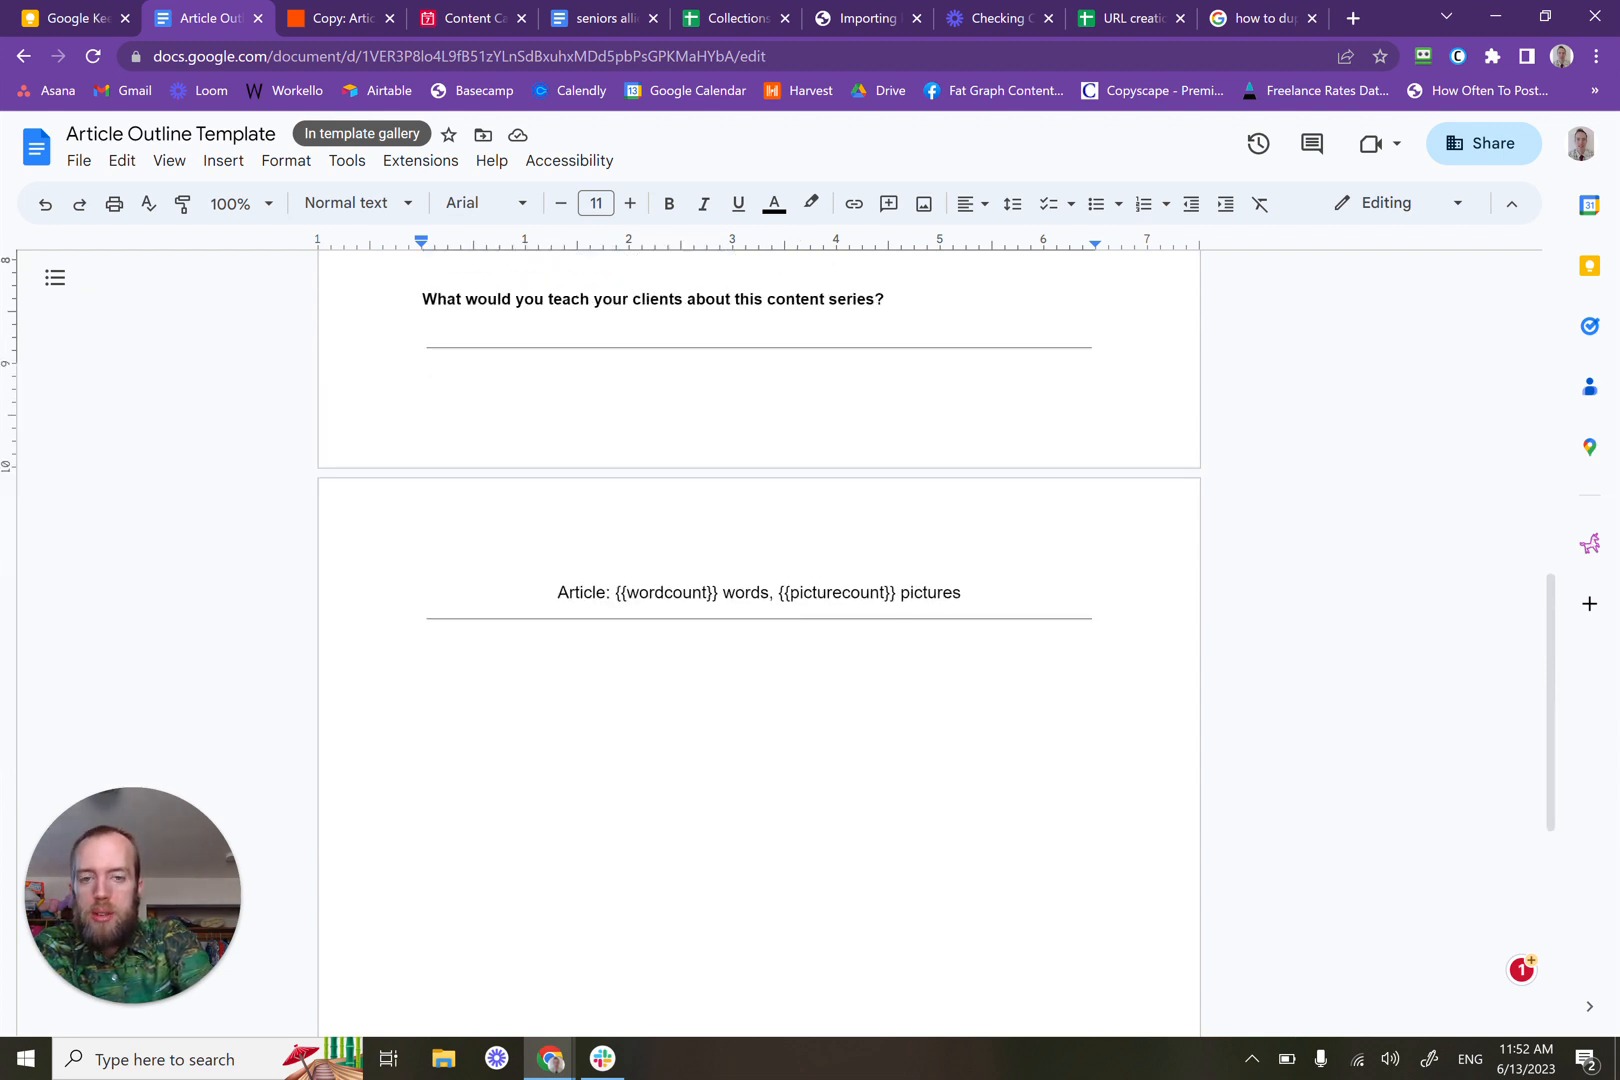
{"action": "scroll", "coordinate": [771, 515], "scroll_direction": "up", "scroll_amount": 1}
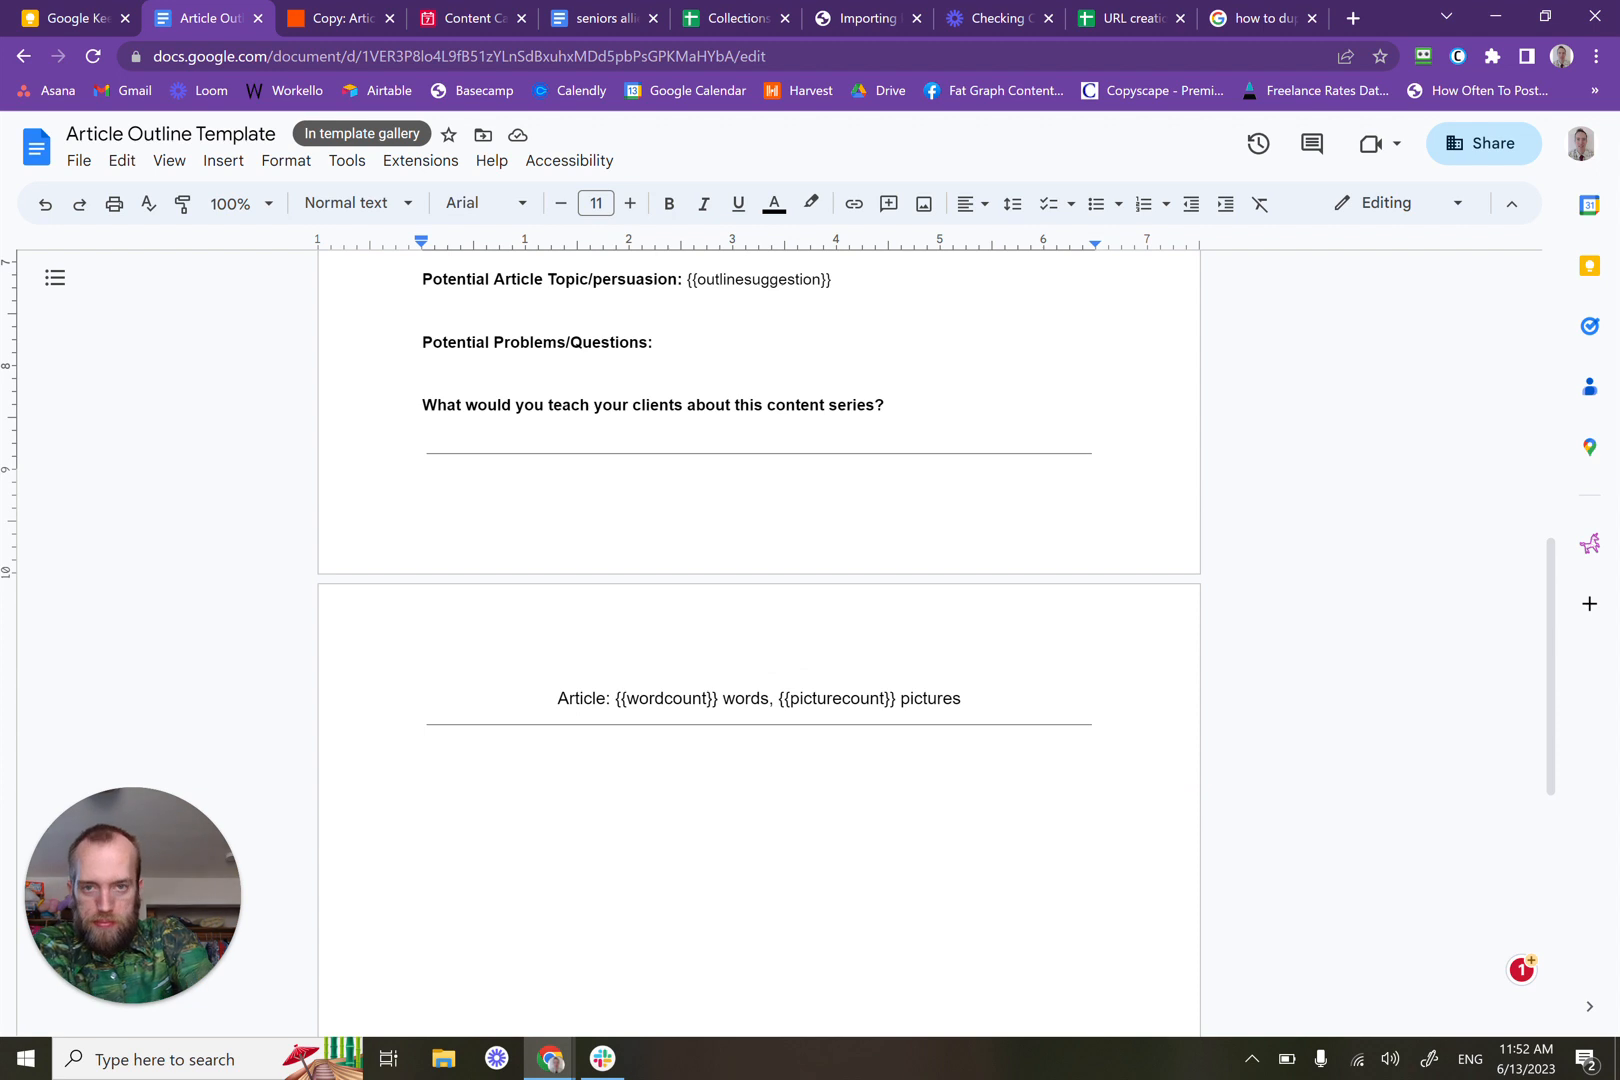
{"action": "scroll", "coordinate": [771, 515], "scroll_direction": "up", "scroll_amount": 7}
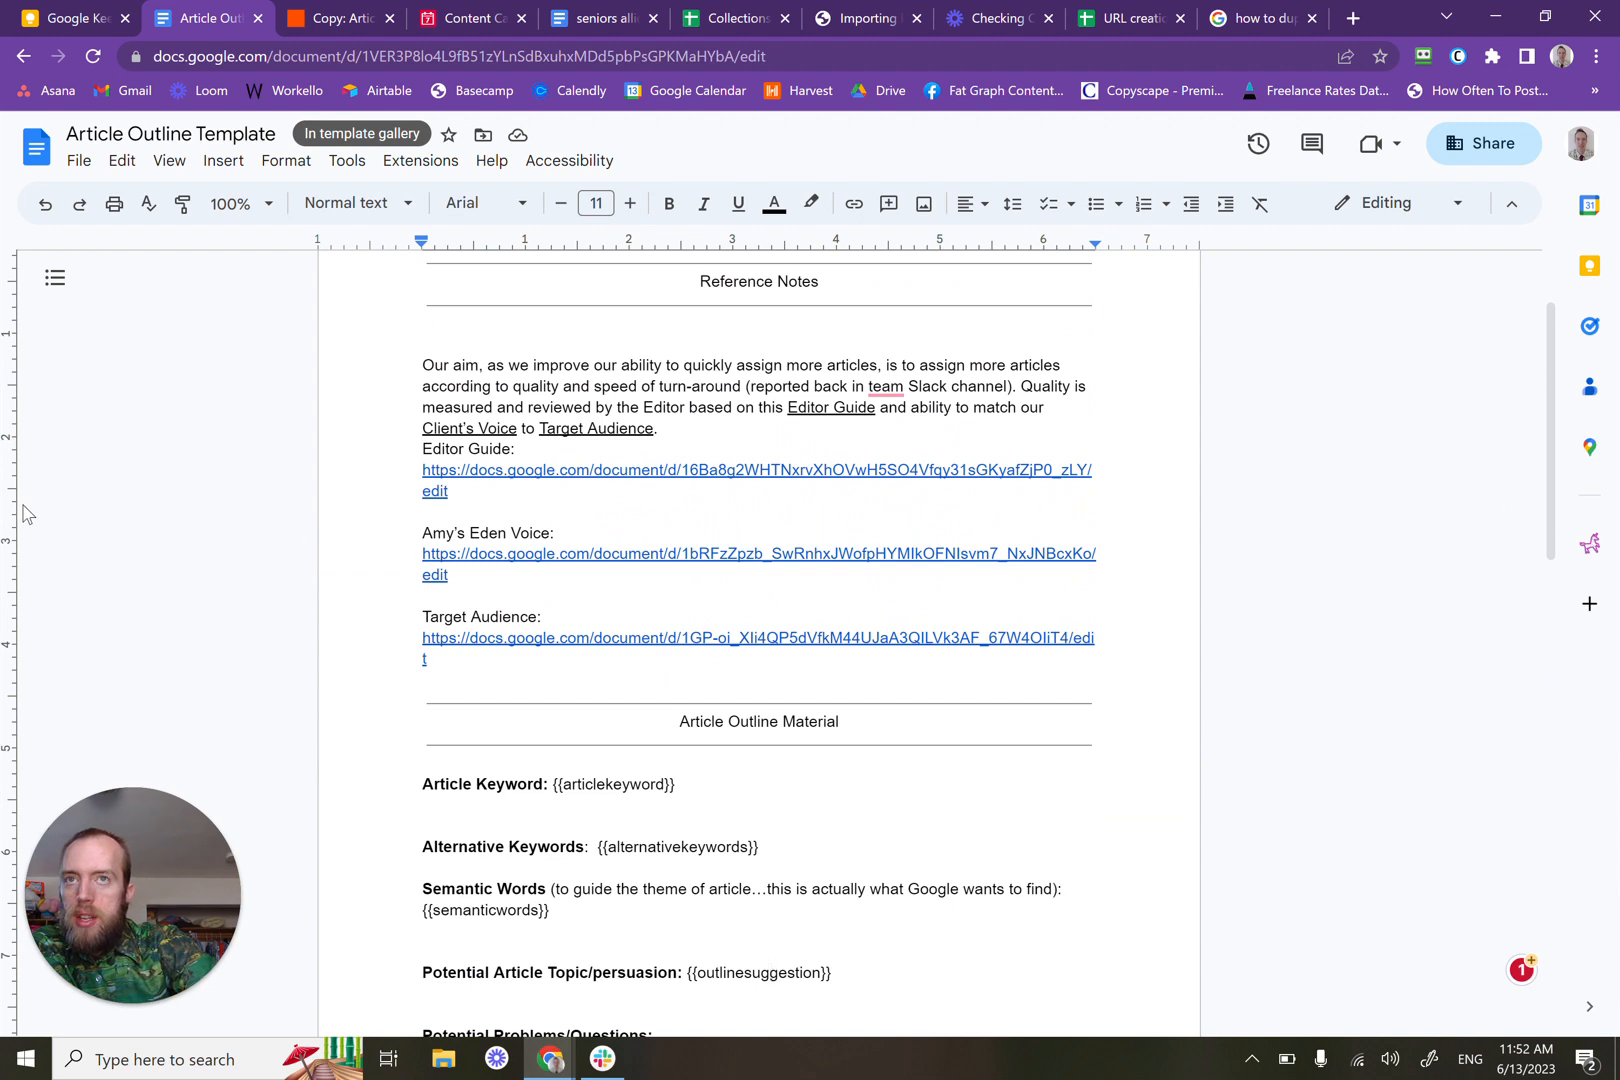
{"action": "scroll", "coordinate": [1340, 562], "scroll_direction": "down", "scroll_amount": 4}
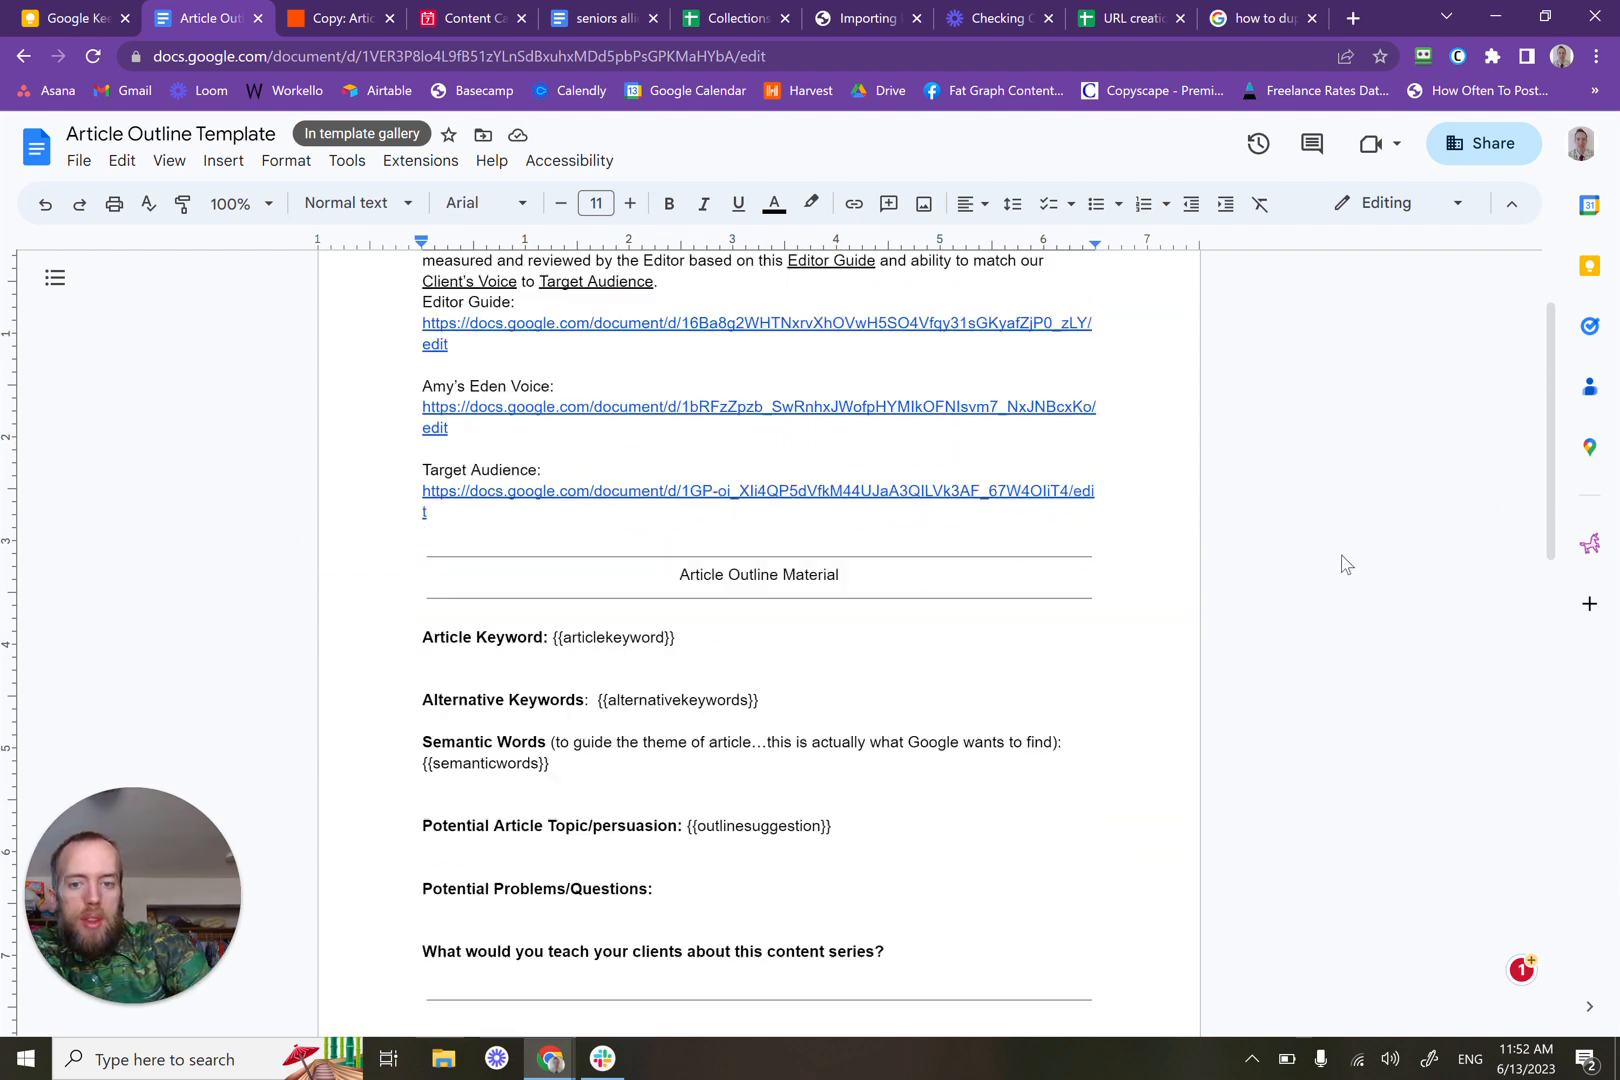
{"action": "scroll", "coordinate": [1345, 563], "scroll_direction": "down", "scroll_amount": 2}
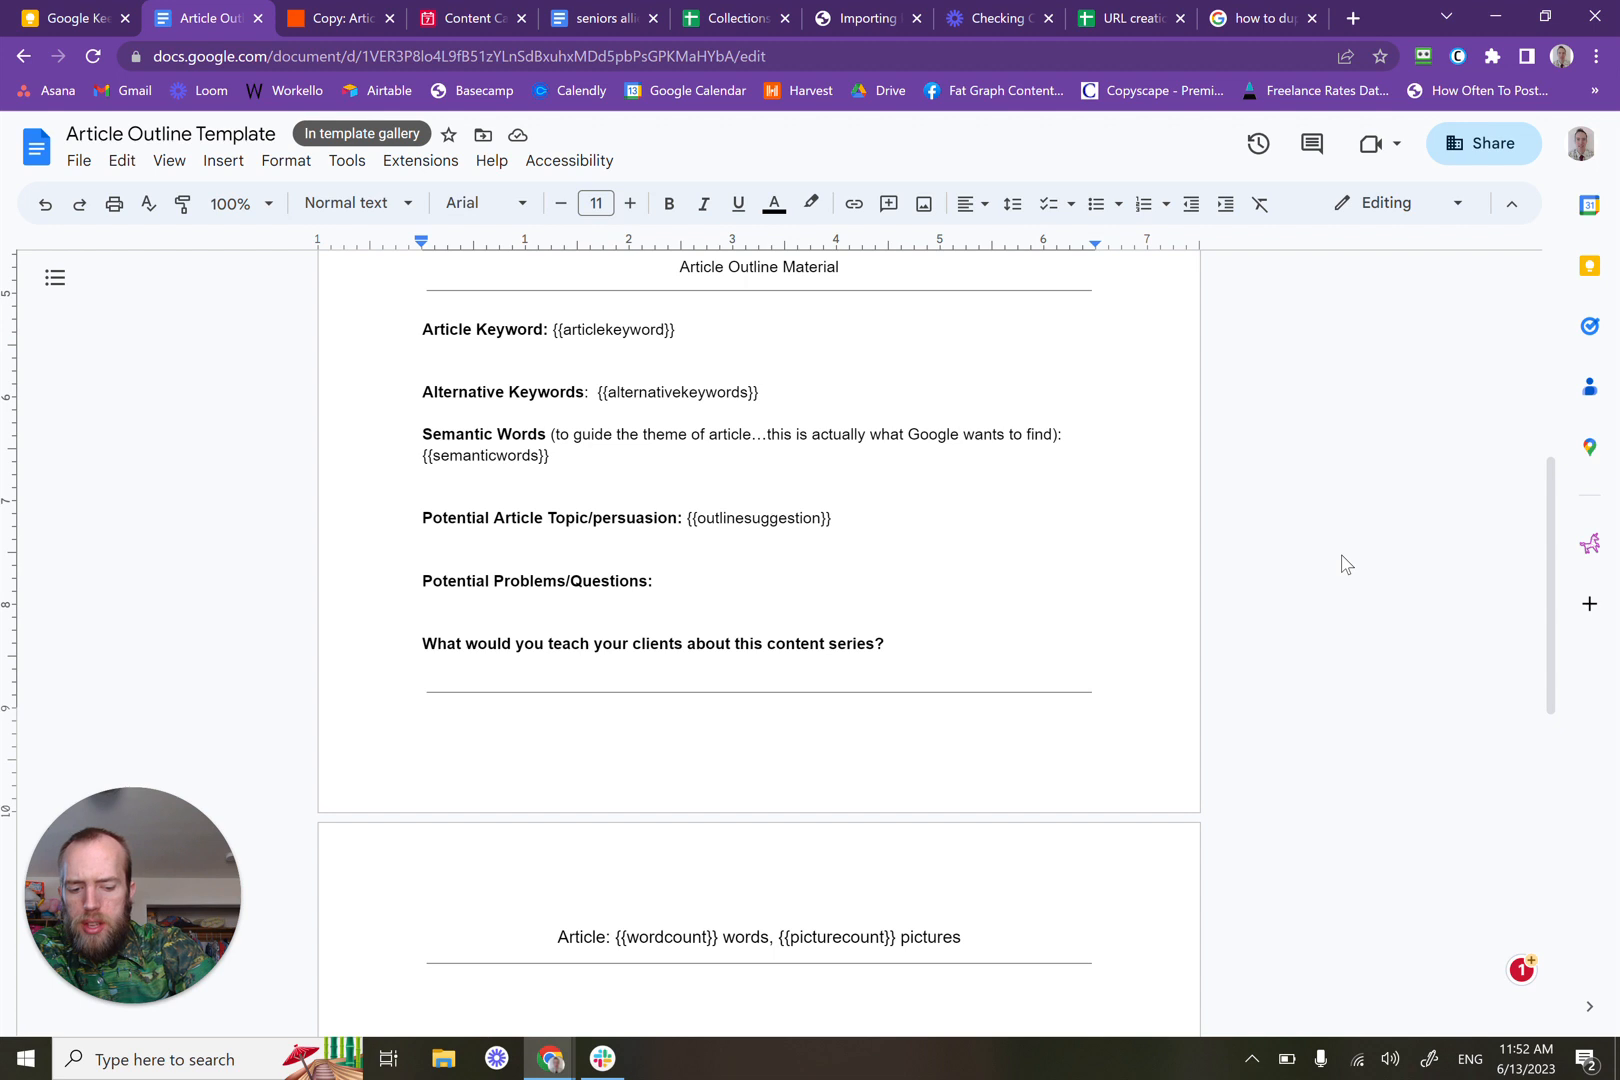
{"action": "scroll", "coordinate": [1331, 615], "scroll_direction": "down", "scroll_amount": 5}
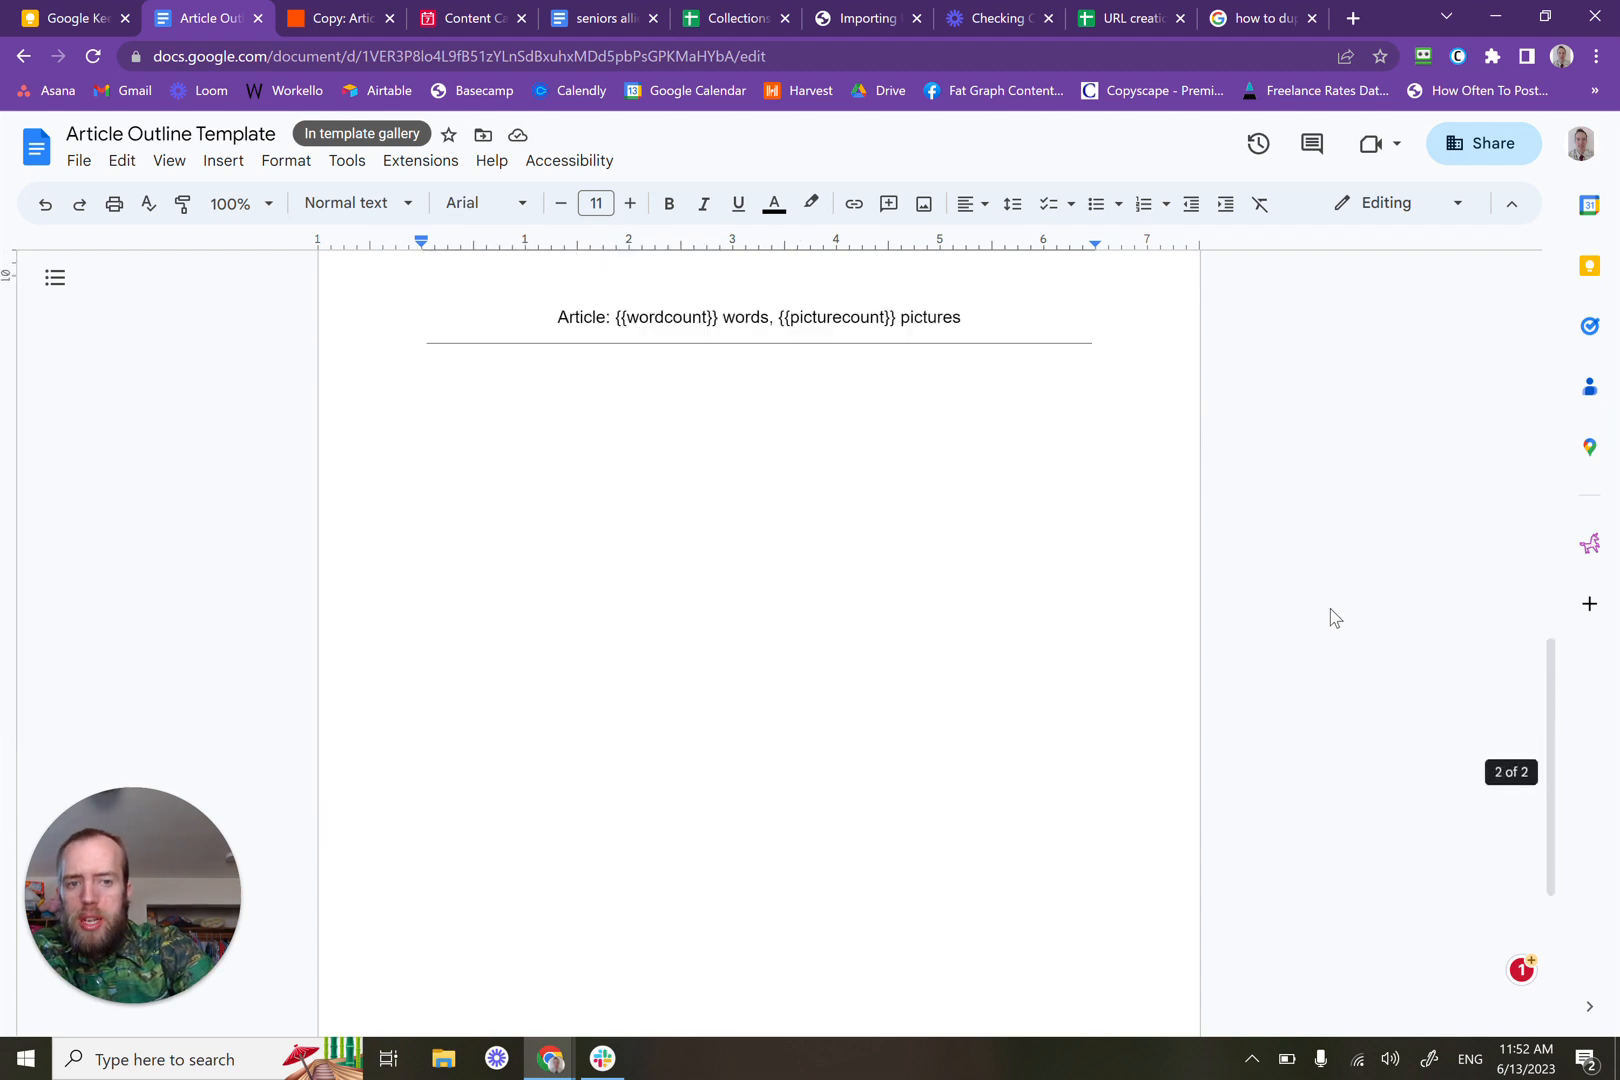
Step: Check the outline placeholders in the template against the field mappings in Zapier's Create Document step, and continue to that step's test
{"action": "scroll", "coordinate": [1331, 615], "scroll_direction": "up", "scroll_amount": 10}
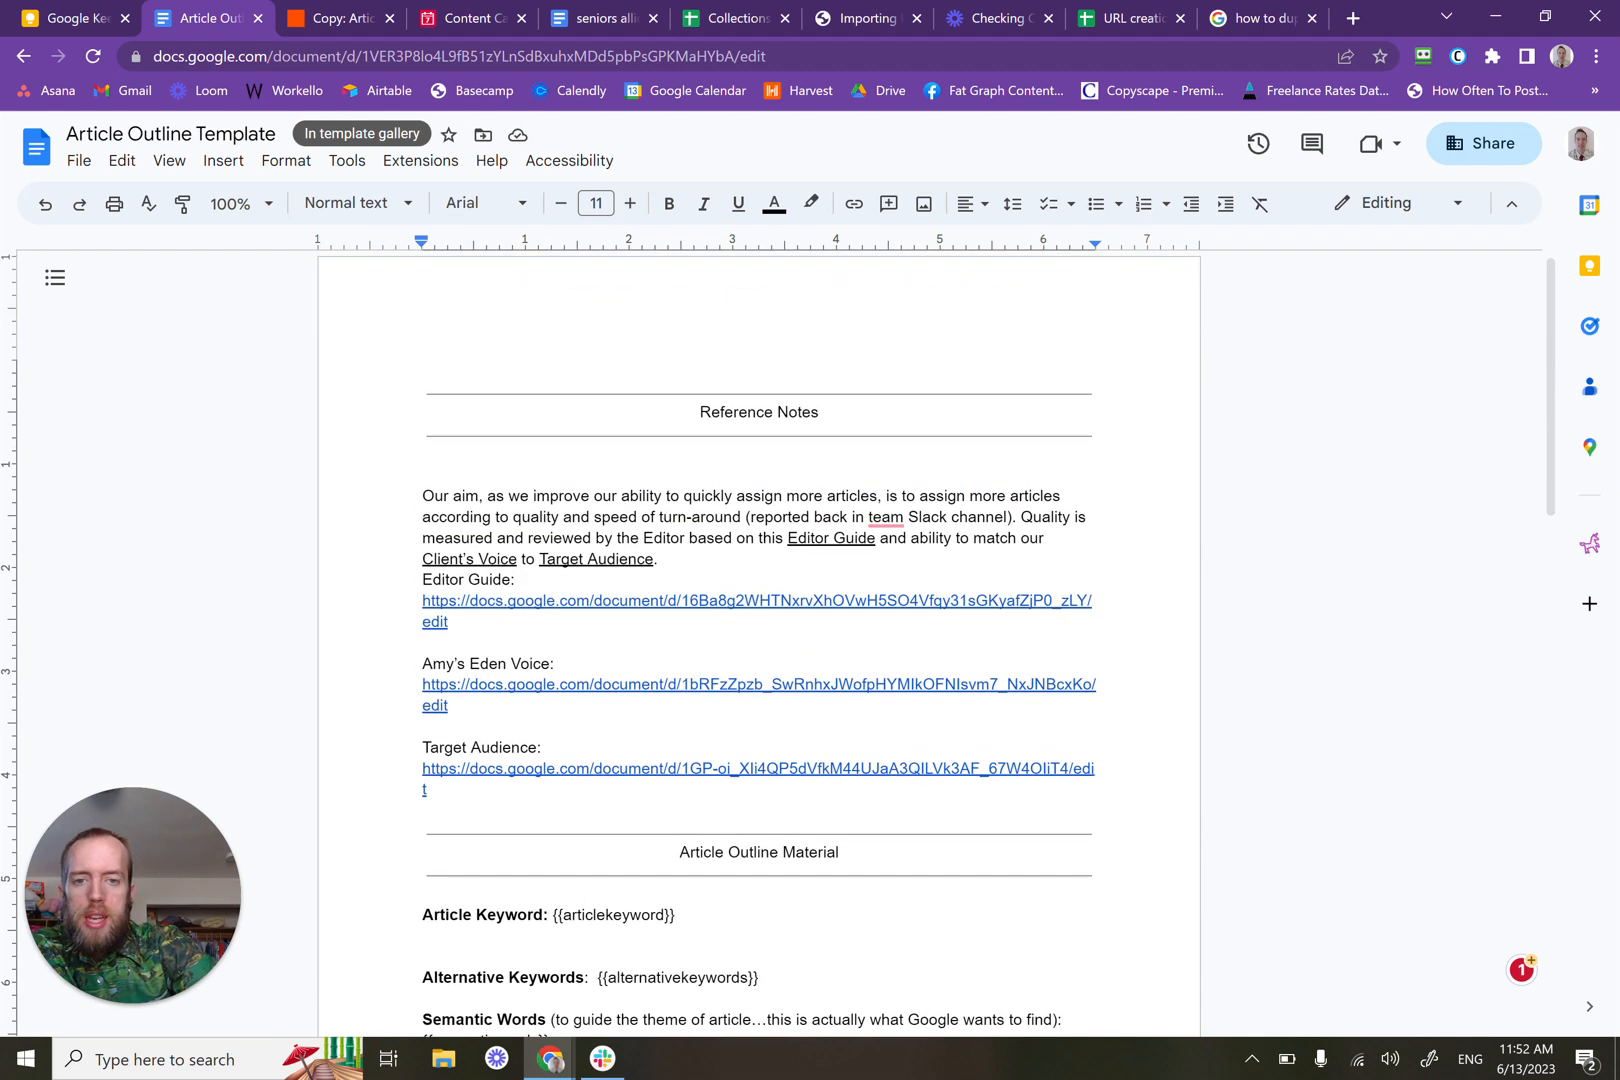
{"action": "scroll", "coordinate": [1350, 745], "scroll_direction": "down", "scroll_amount": 2}
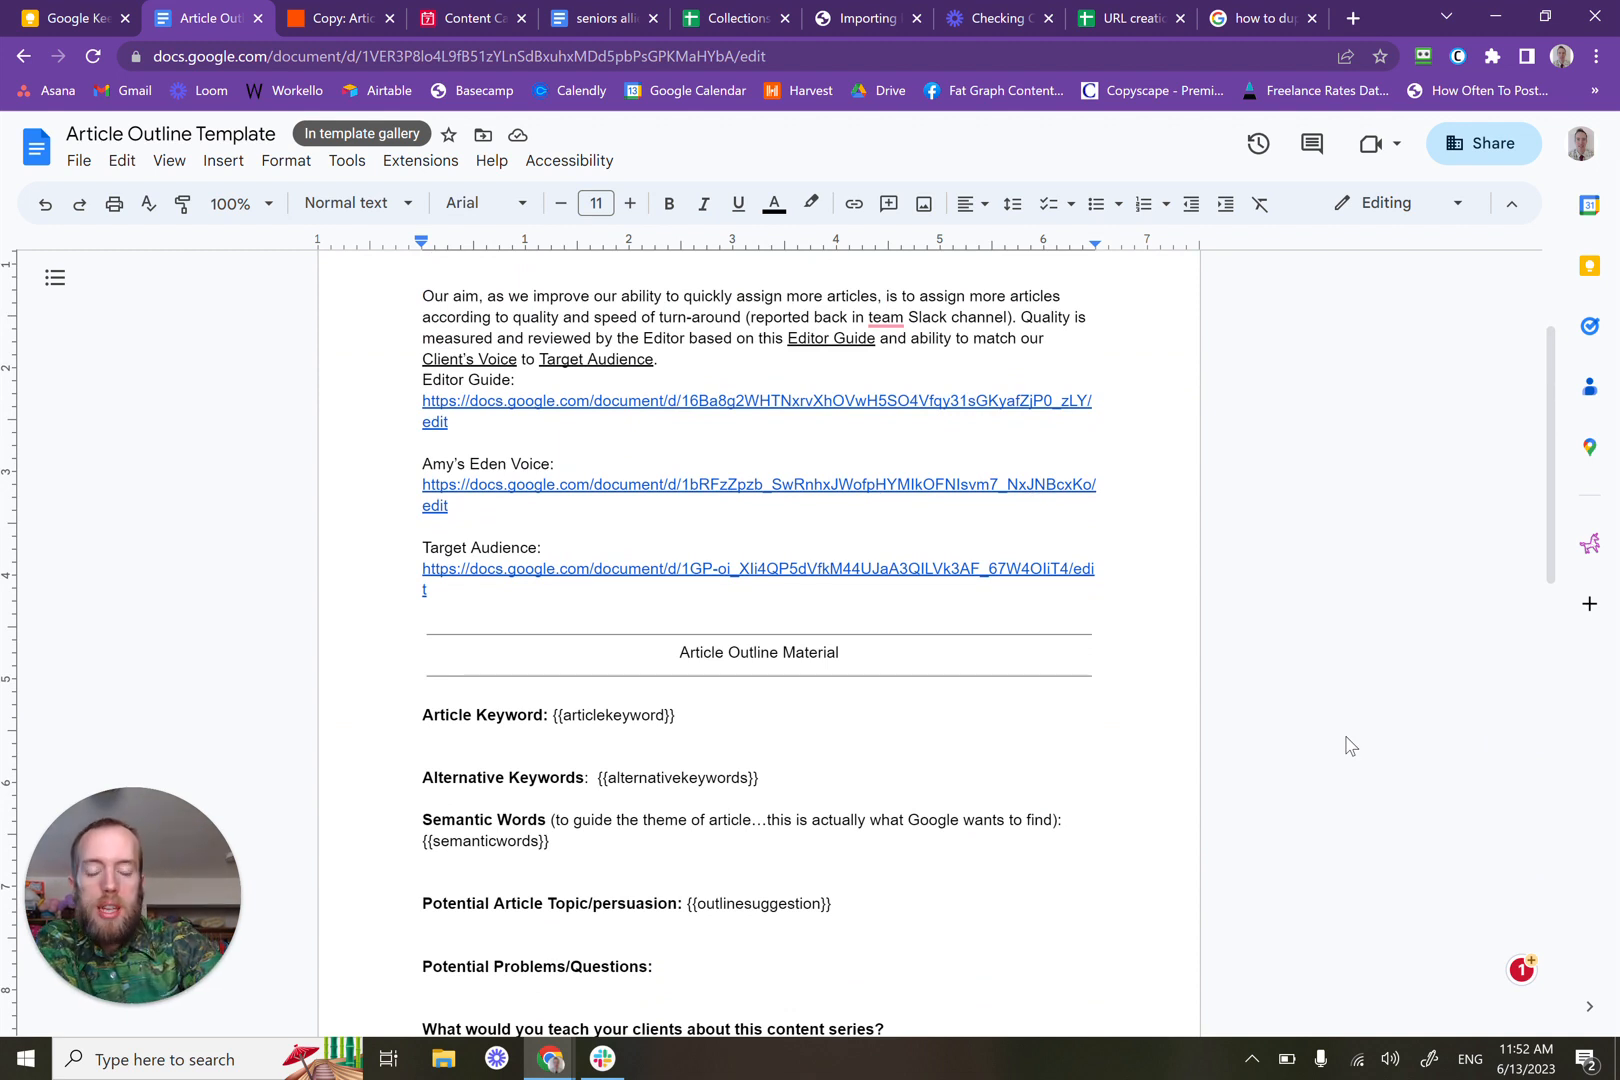
{"action": "scroll", "coordinate": [1350, 745], "scroll_direction": "down", "scroll_amount": 4}
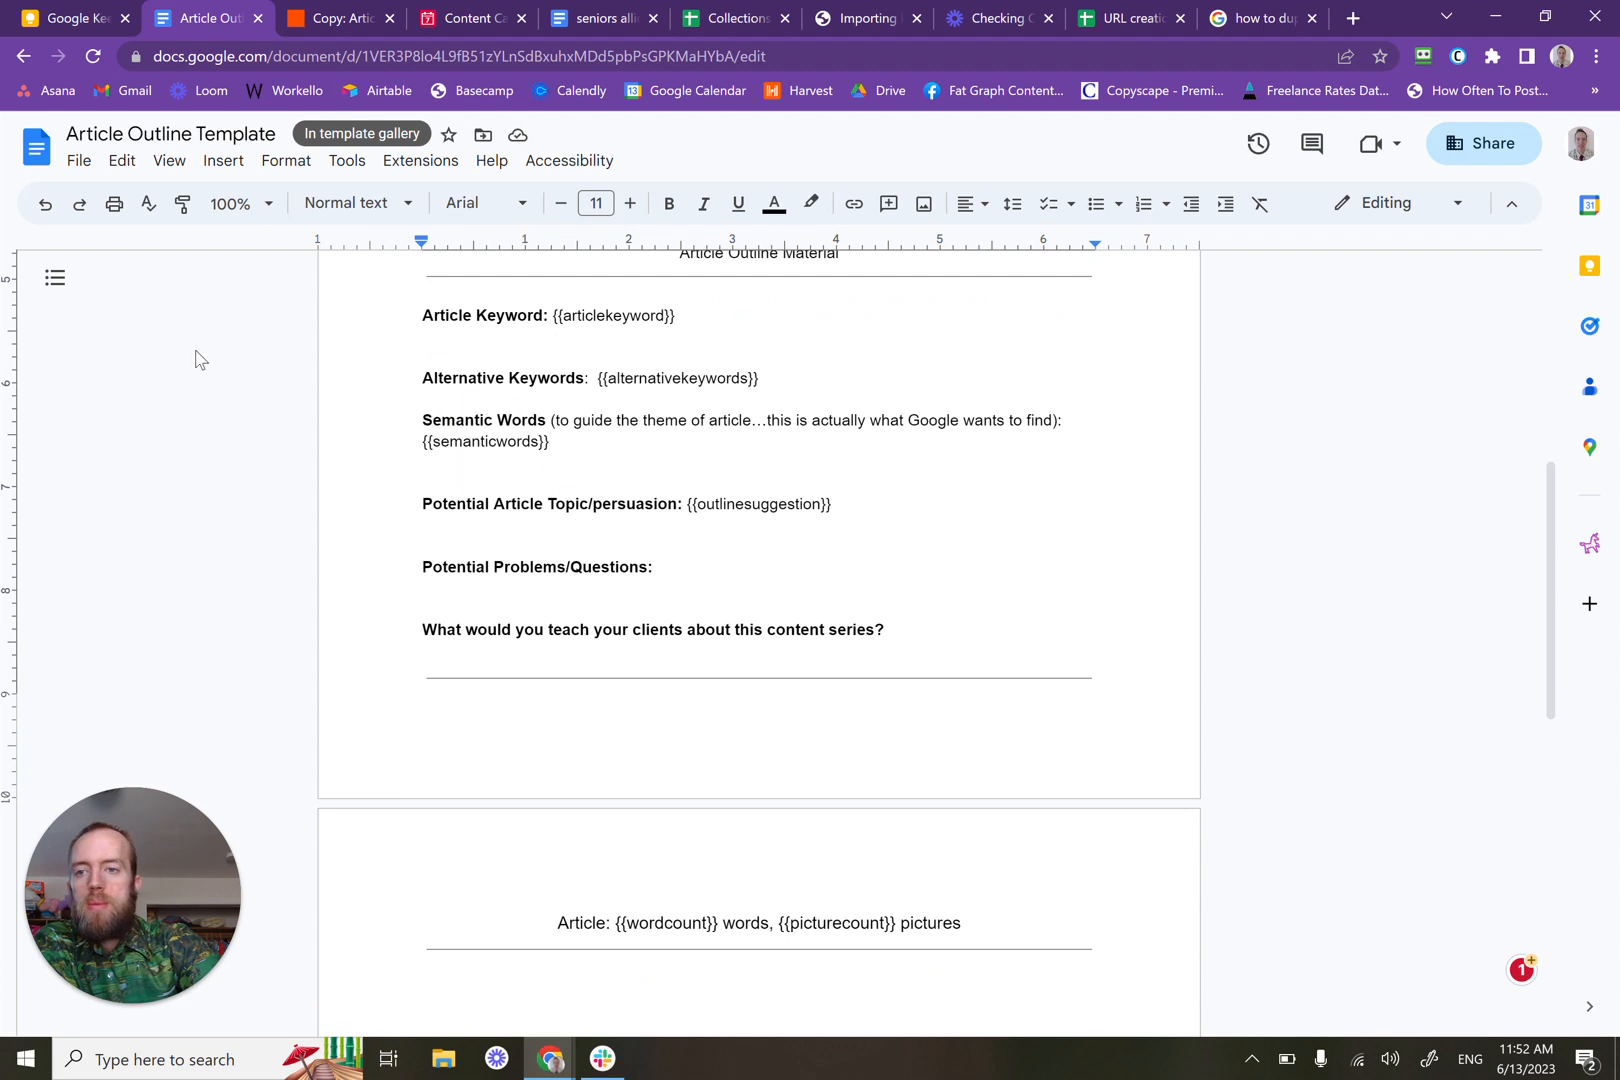
{"action": "left_click", "coordinate": [597, 10]}
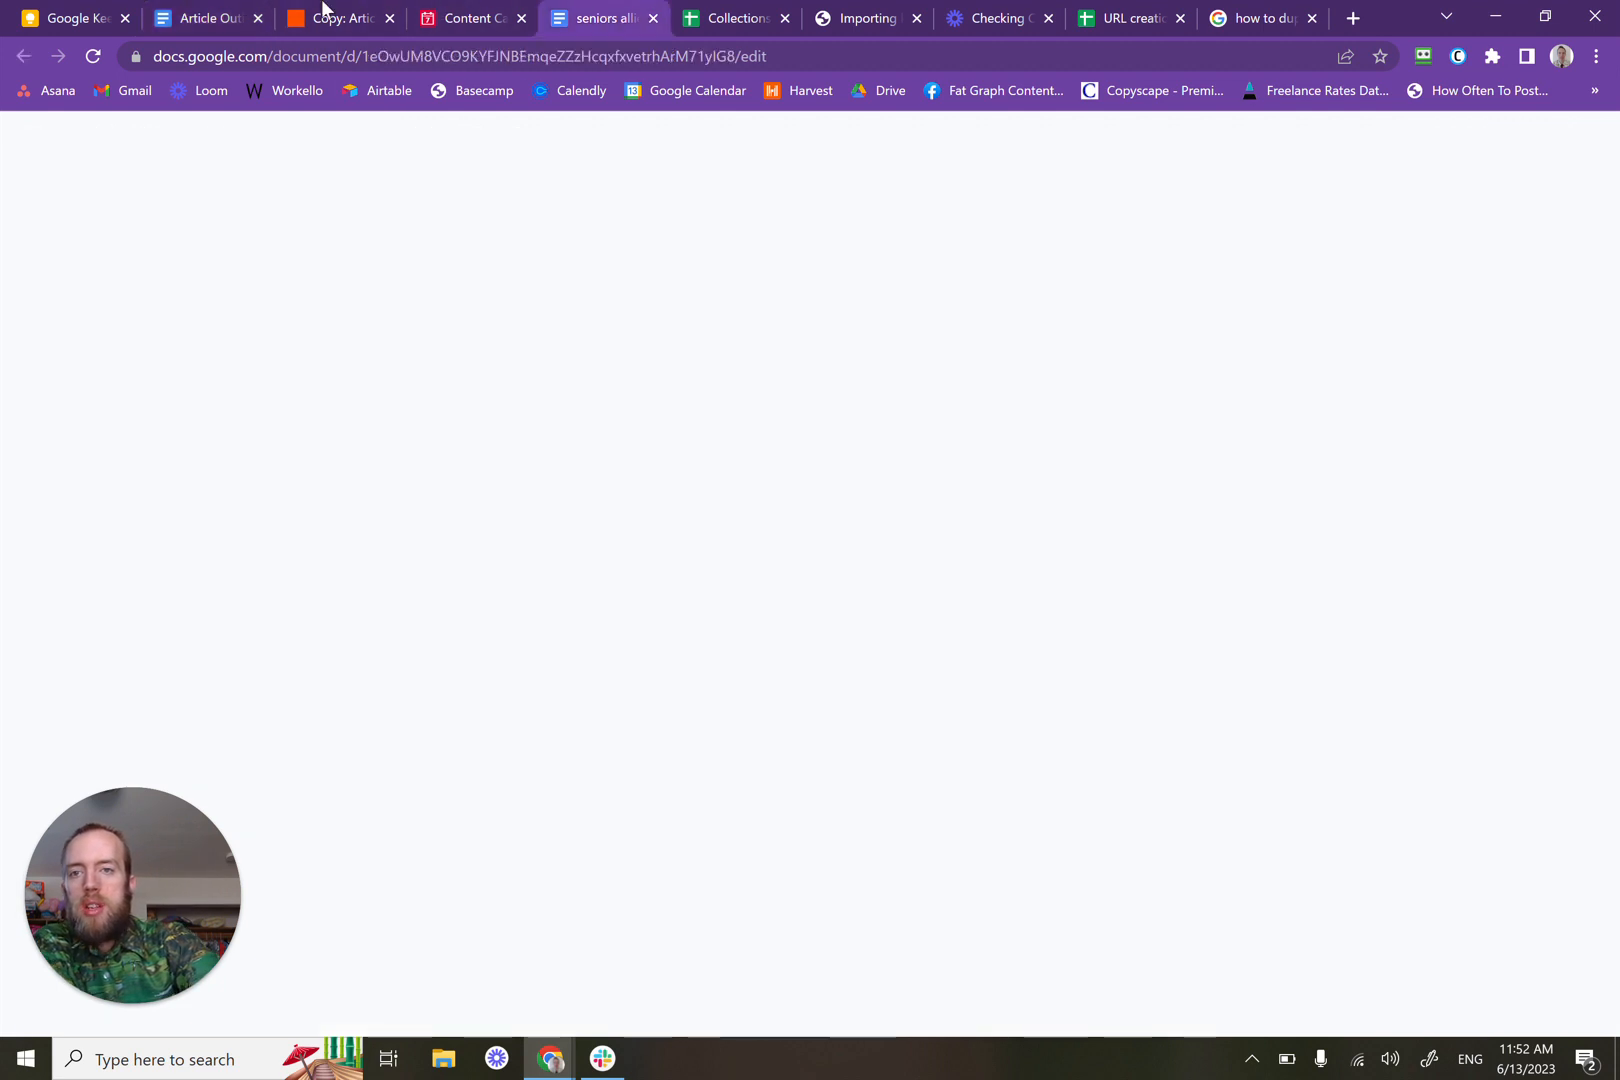
{"action": "left_click", "coordinate": [323, 10]}
{"action": "scroll", "coordinate": [458, 419], "scroll_direction": "down", "scroll_amount": 8}
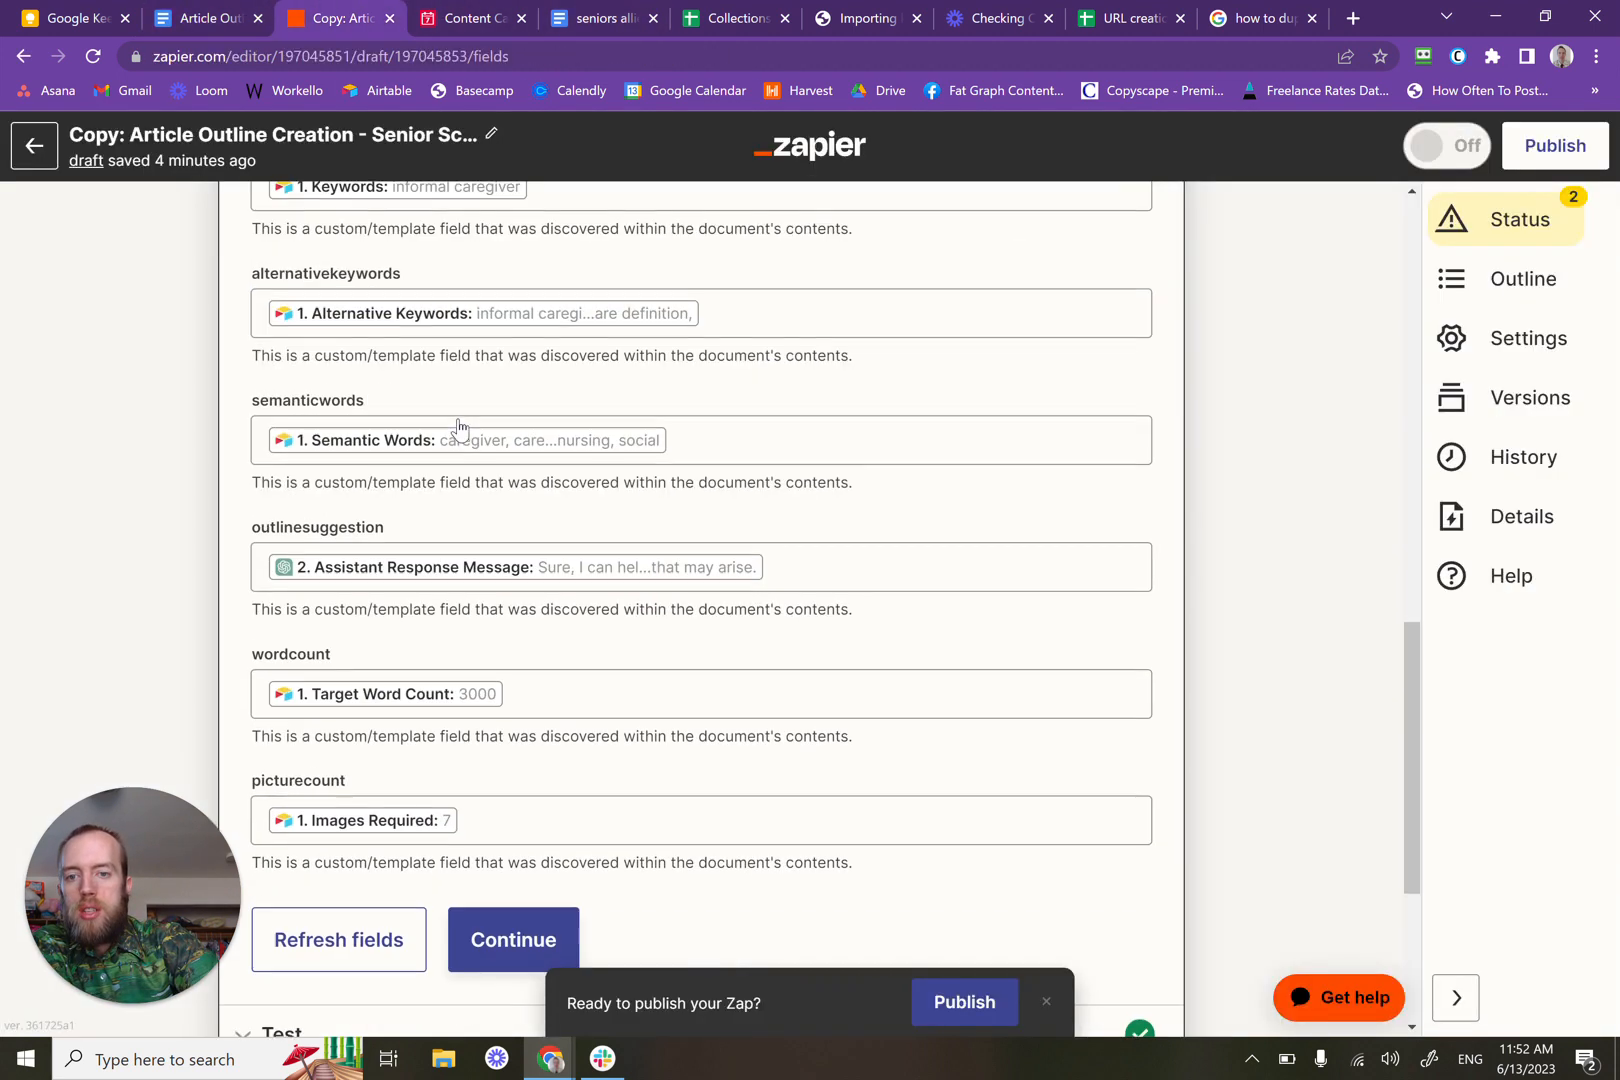
{"action": "scroll", "coordinate": [458, 425], "scroll_direction": "down", "scroll_amount": 1}
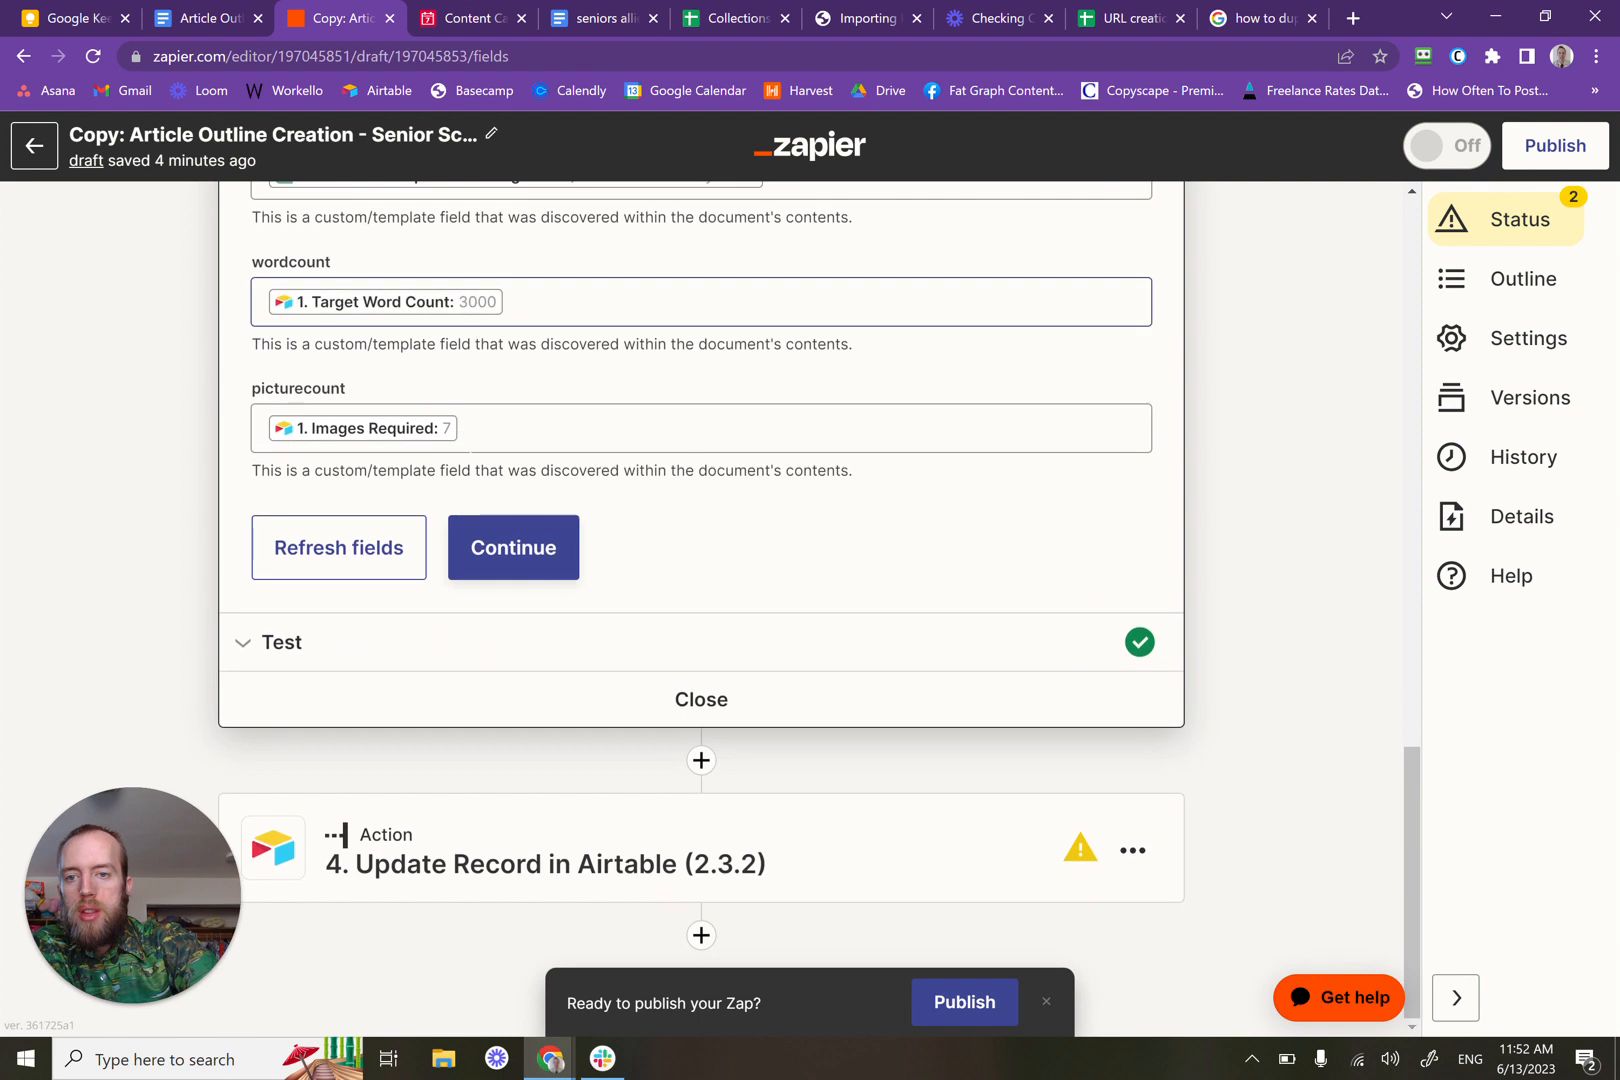
{"action": "left_click", "coordinate": [527, 565]}
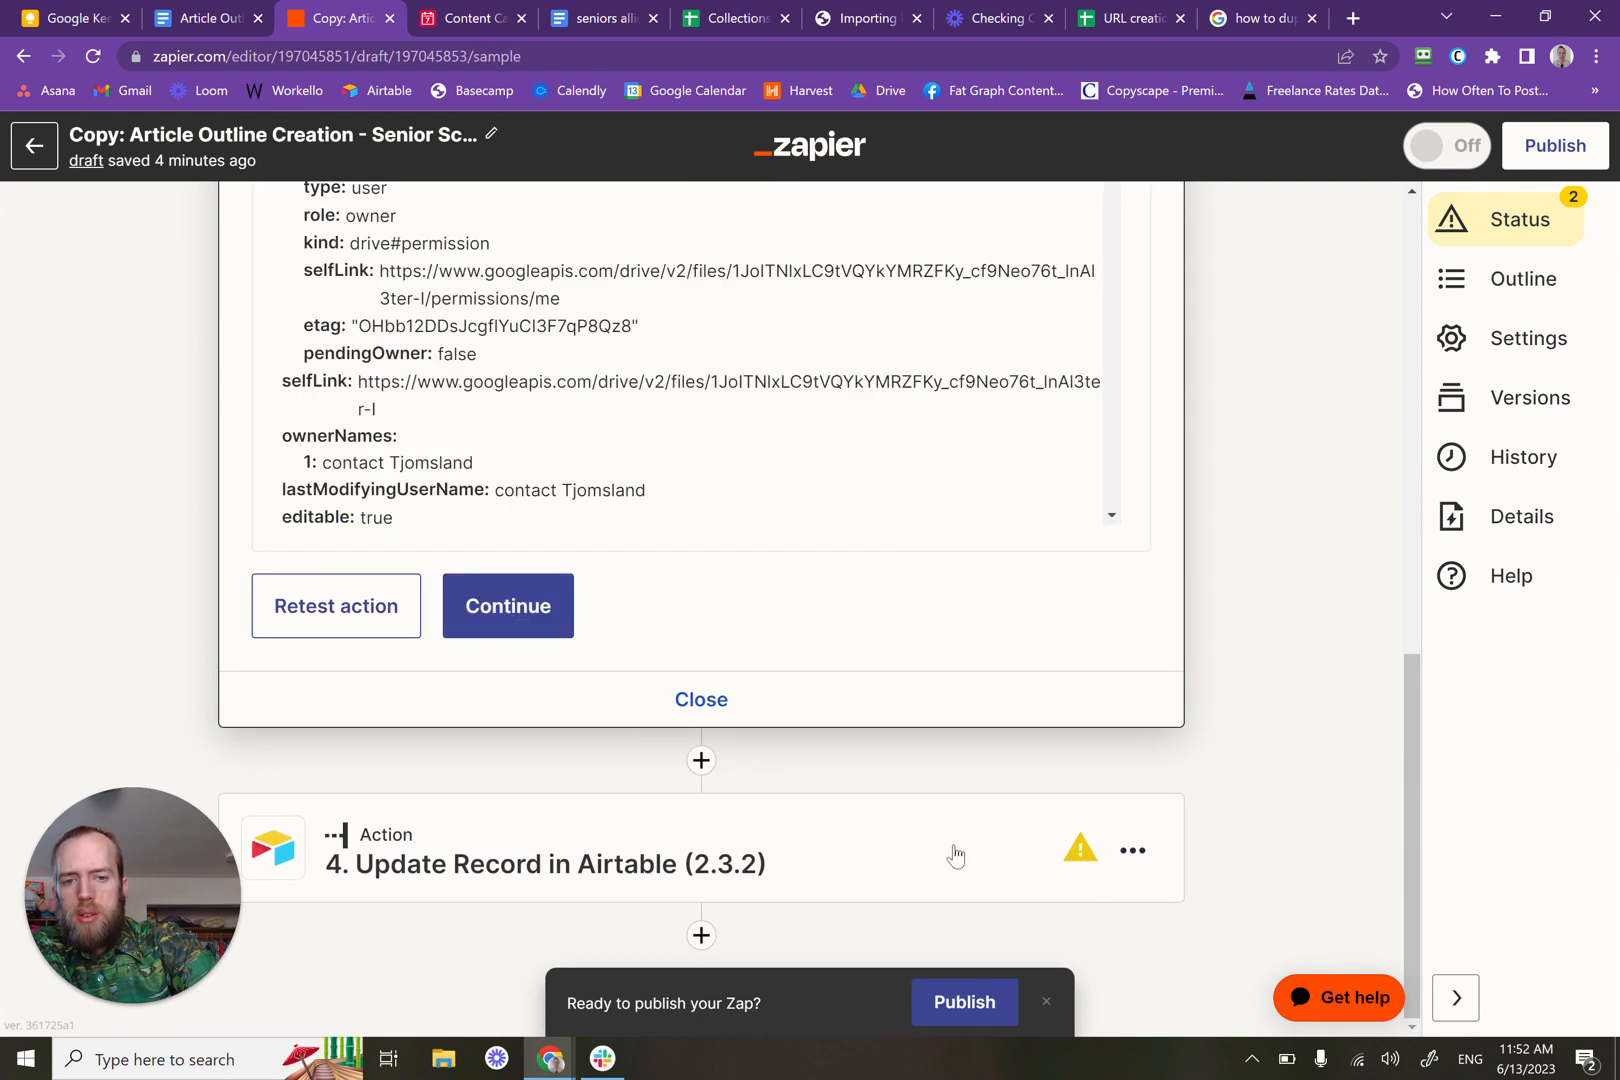
Step: Open the Update Record in Airtable step and continue past its app and event settings to the account settings
{"action": "left_click", "coordinate": [600, 840]}
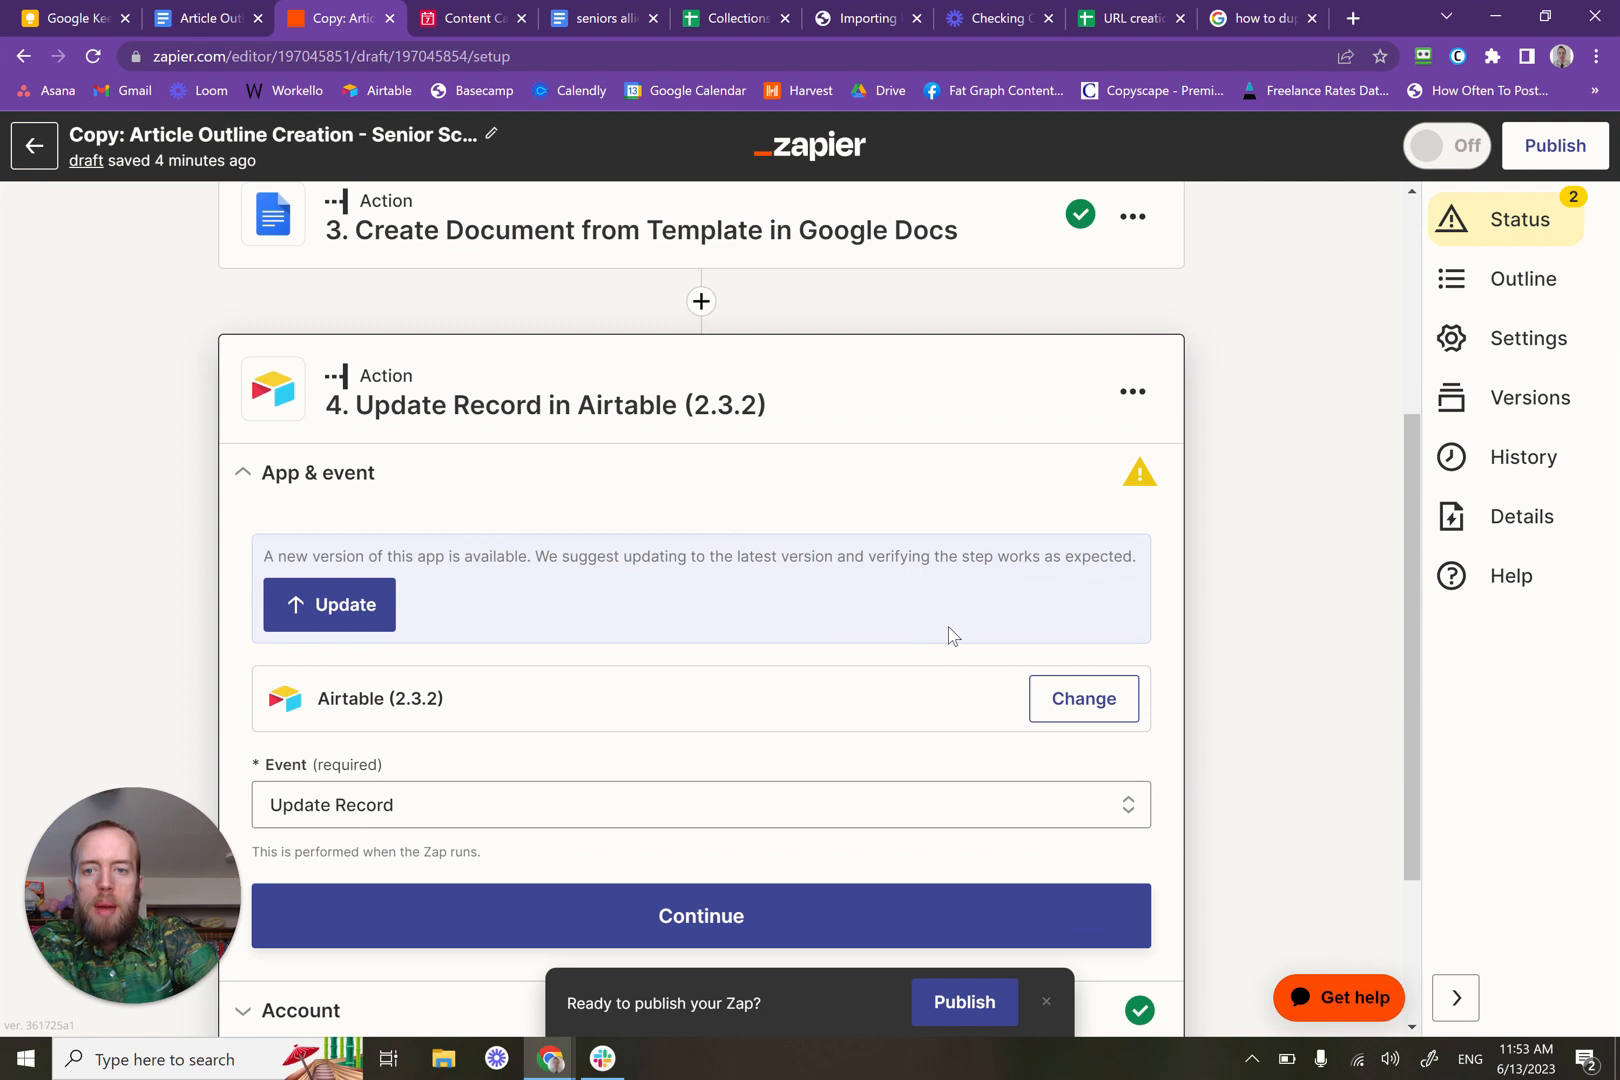
{"action": "scroll", "coordinate": [1269, 694], "scroll_direction": "down", "scroll_amount": 2}
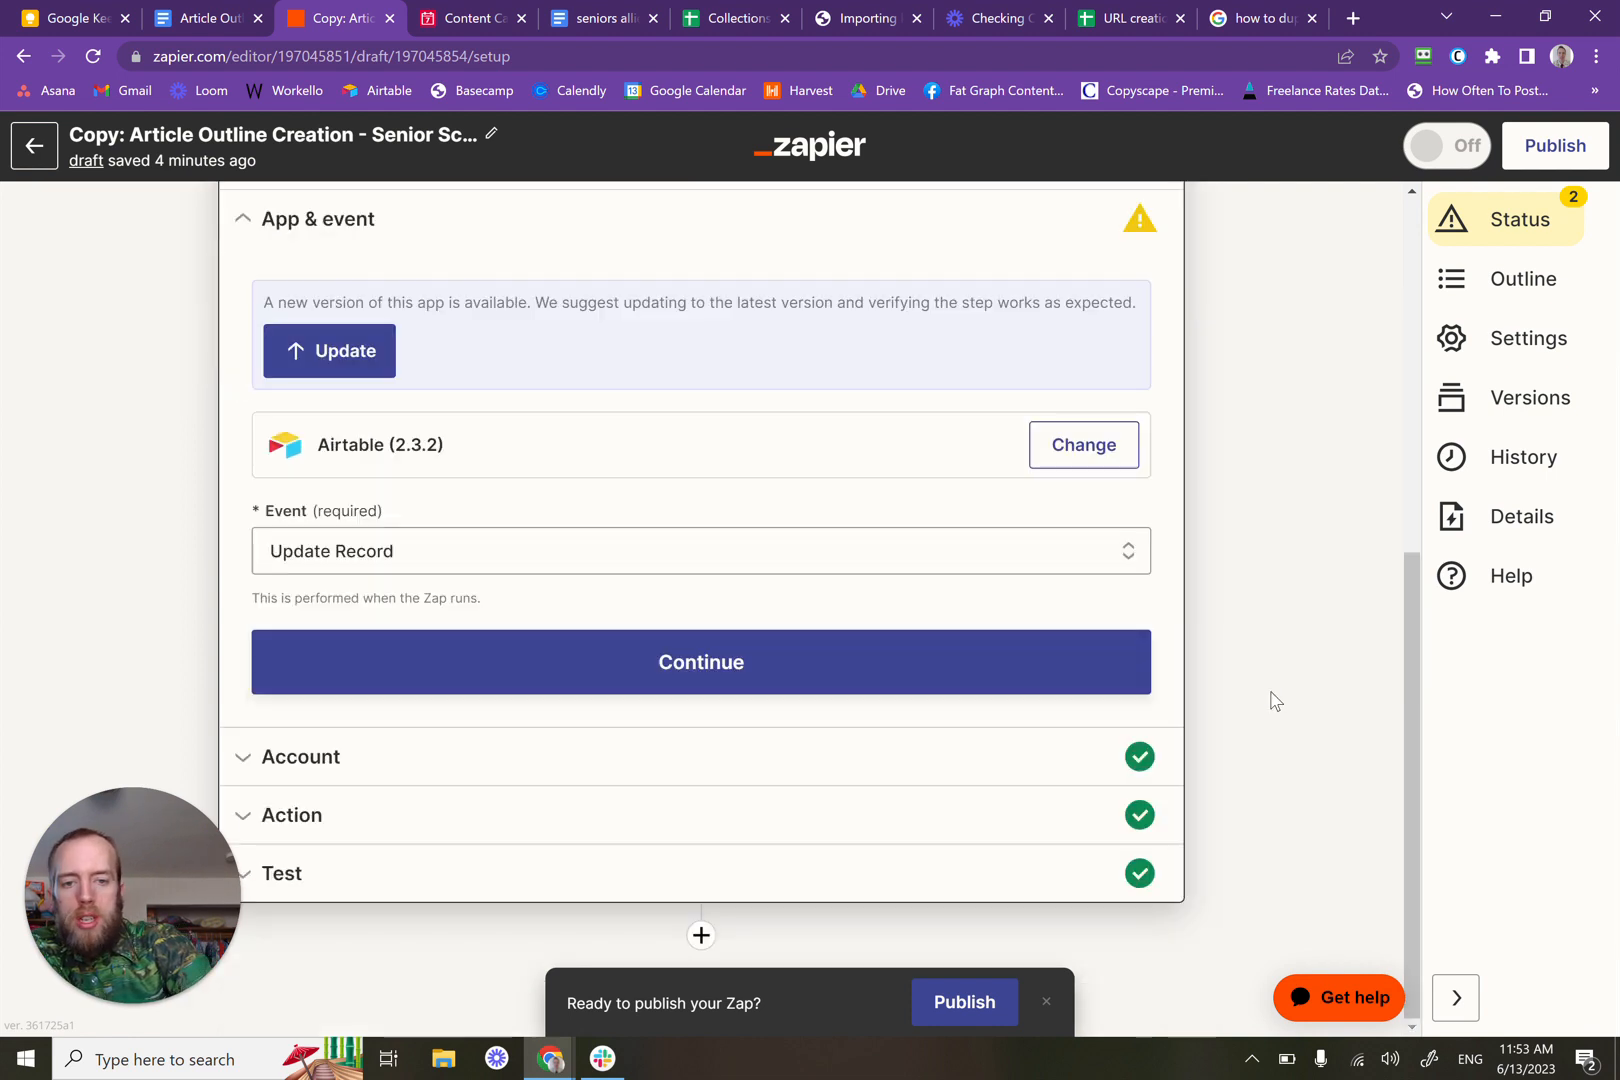
{"action": "left_click", "coordinate": [859, 690]}
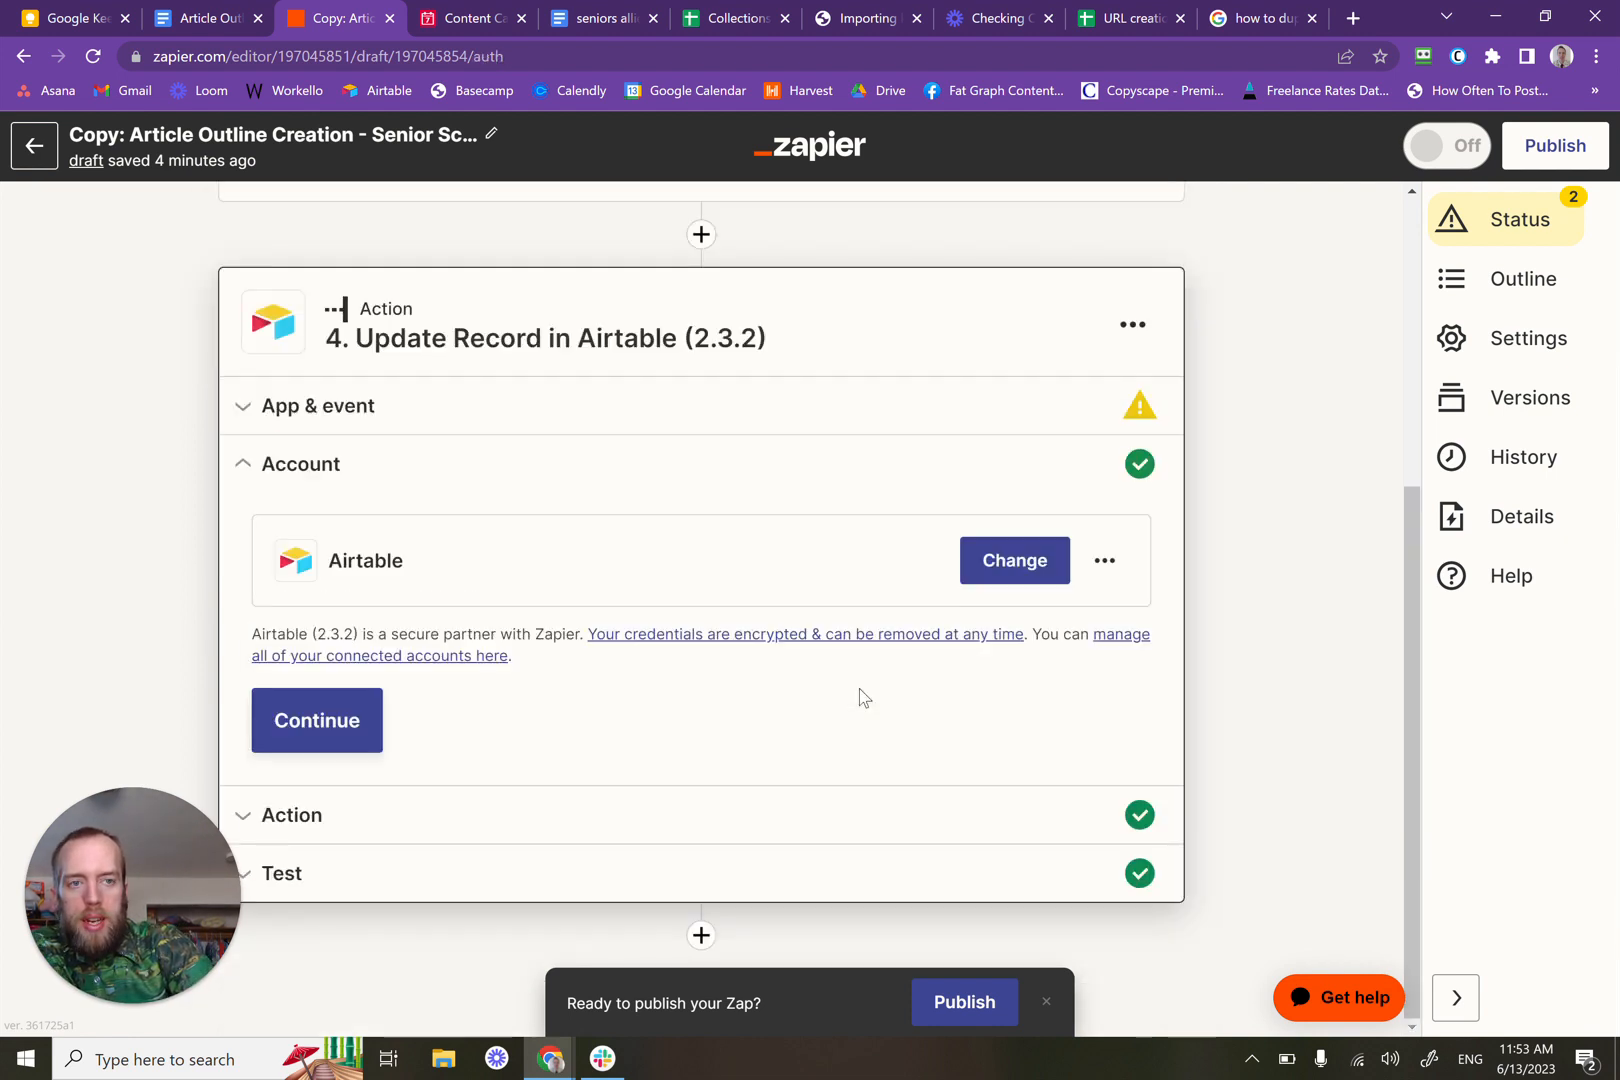
Step: Publish the duplicated Zap and dismiss the offer to transfer existing data
{"action": "left_click", "coordinate": [1556, 149]}
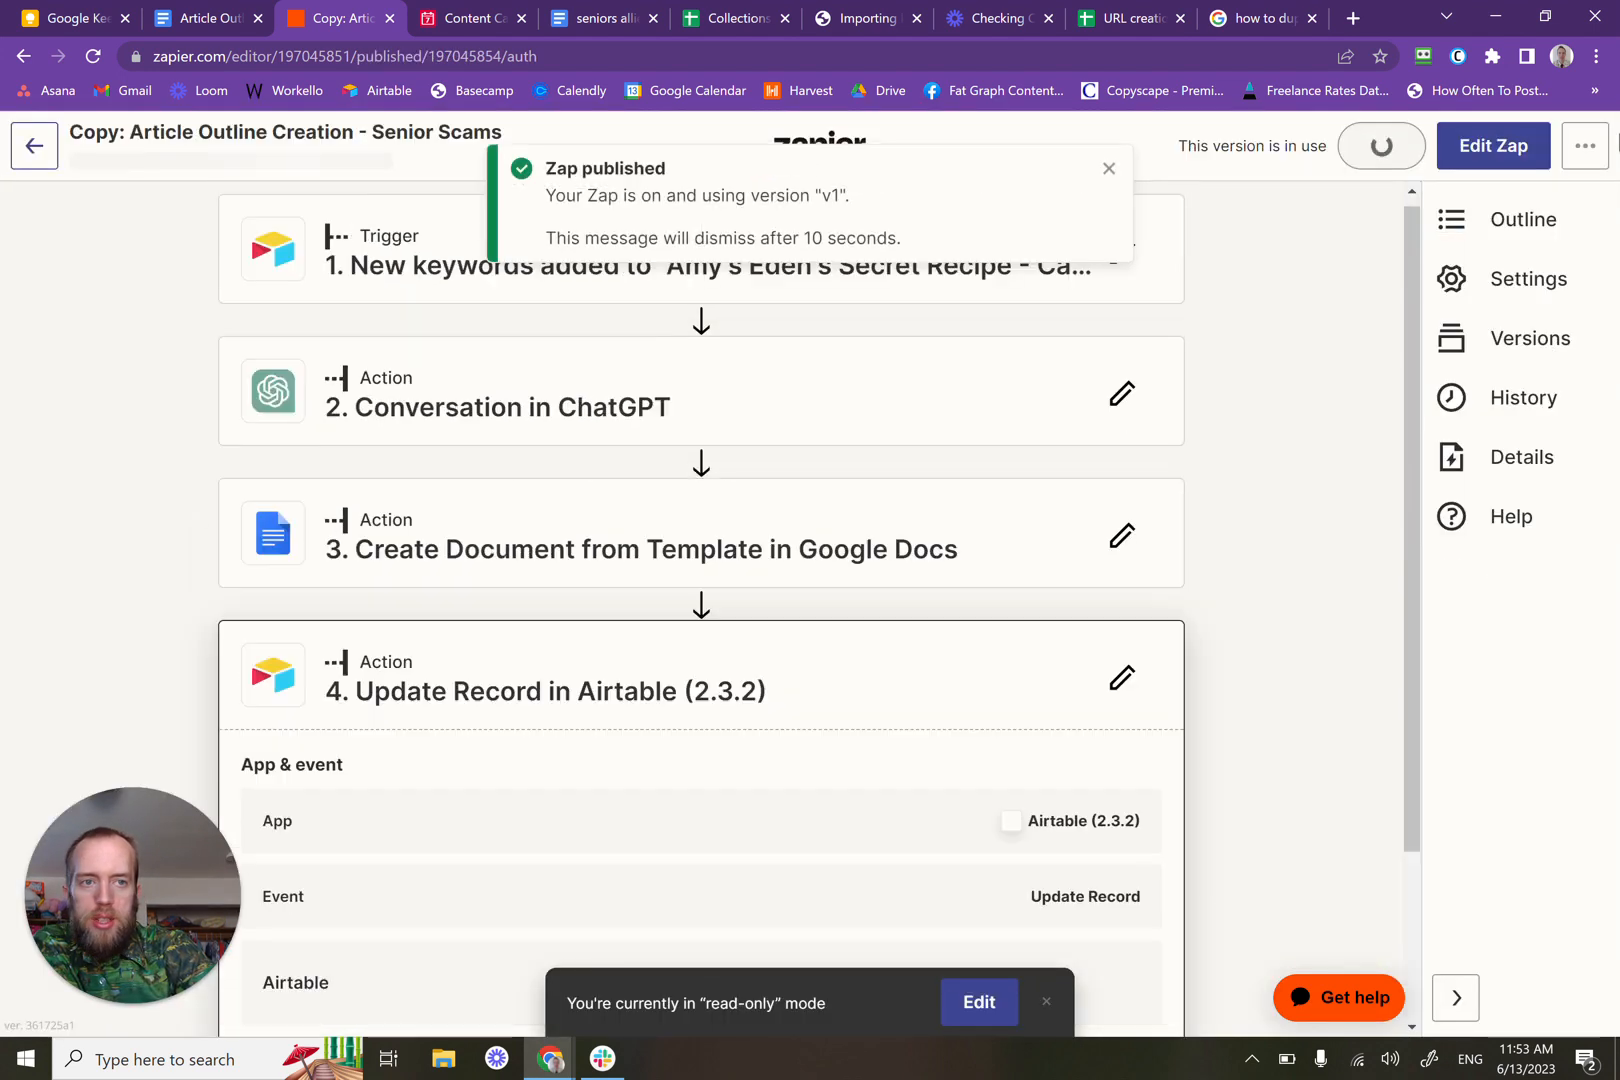
{"action": "left_click", "coordinate": [1589, 150]}
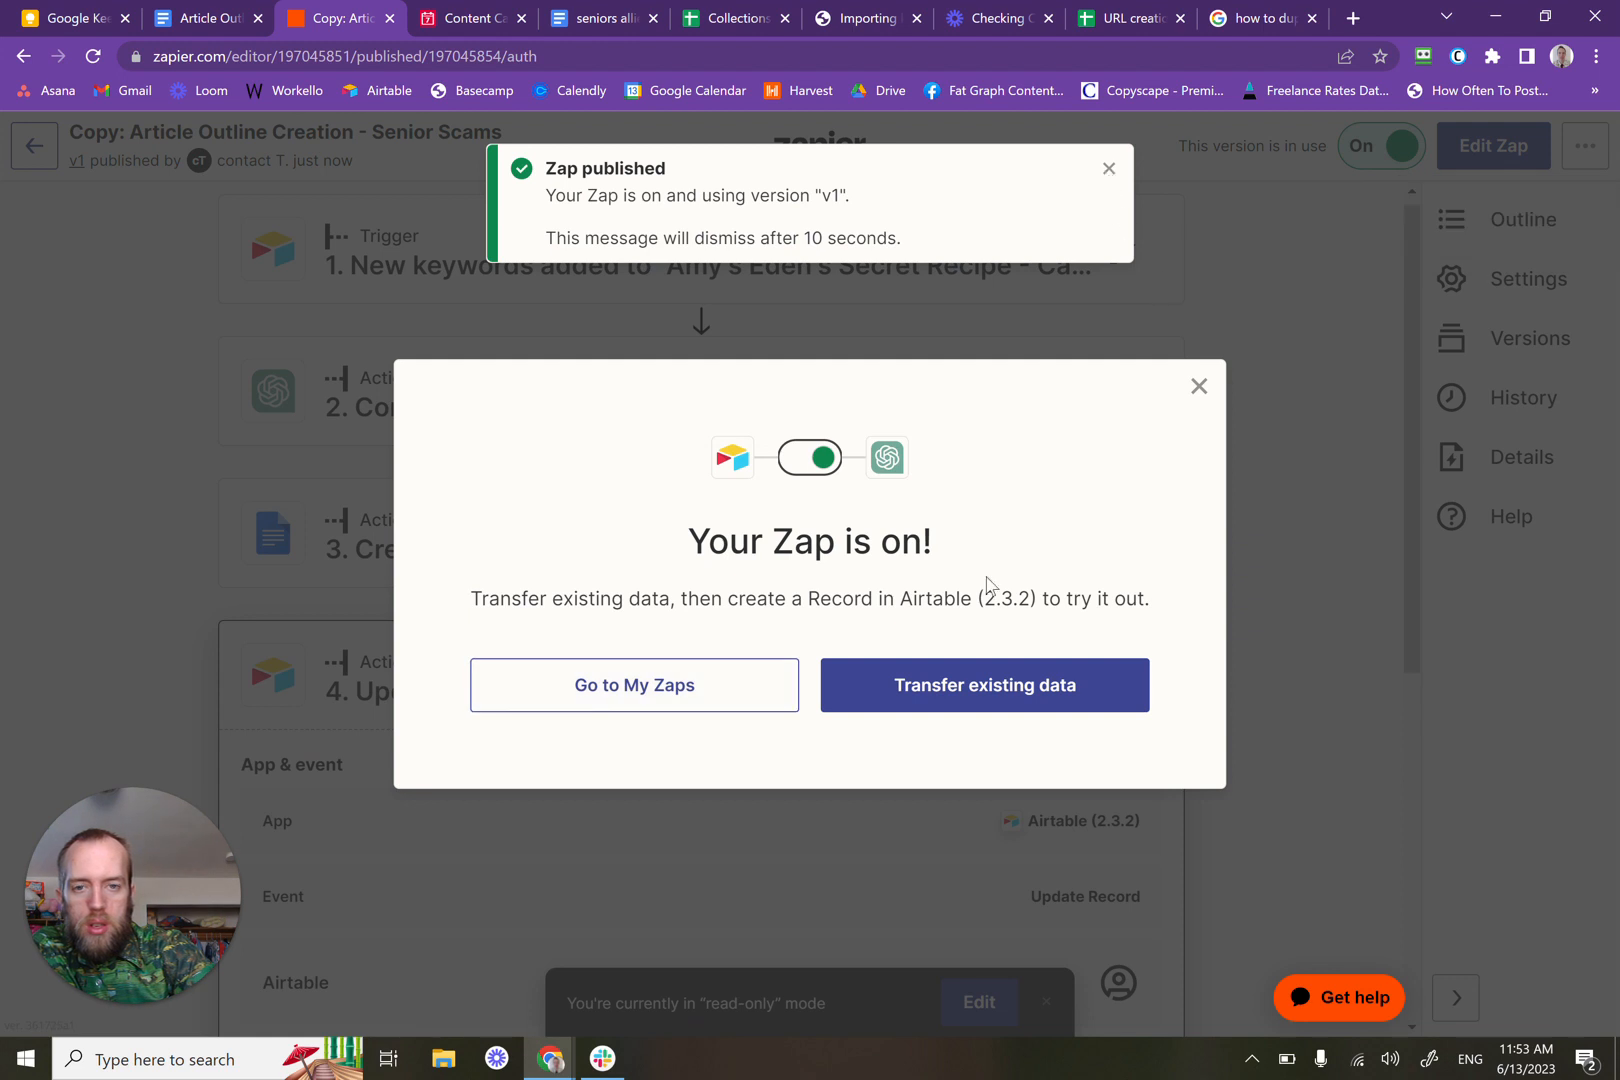
{"action": "left_click", "coordinate": [1199, 387]}
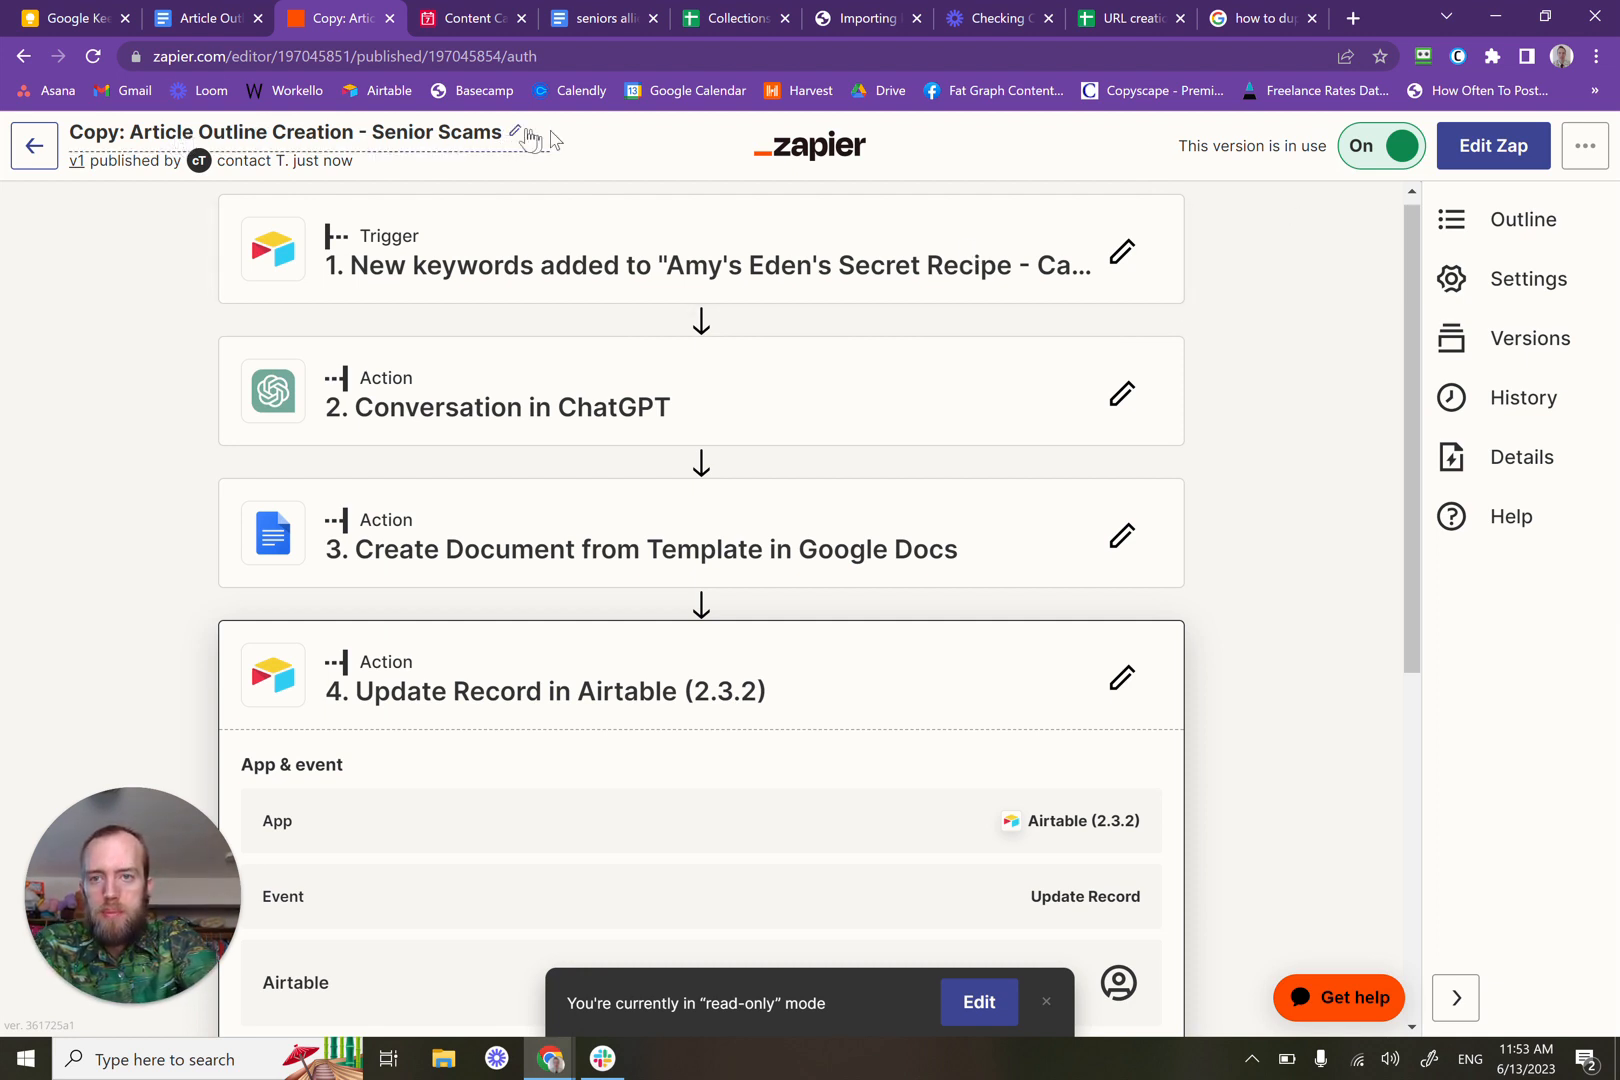
Step: Rename the Zap as "Article Outline Creation - Senior Scams", without the "Copy:" prefix
{"action": "left_click", "coordinate": [516, 131]}
{"action": "left_click", "coordinate": [130, 131]}
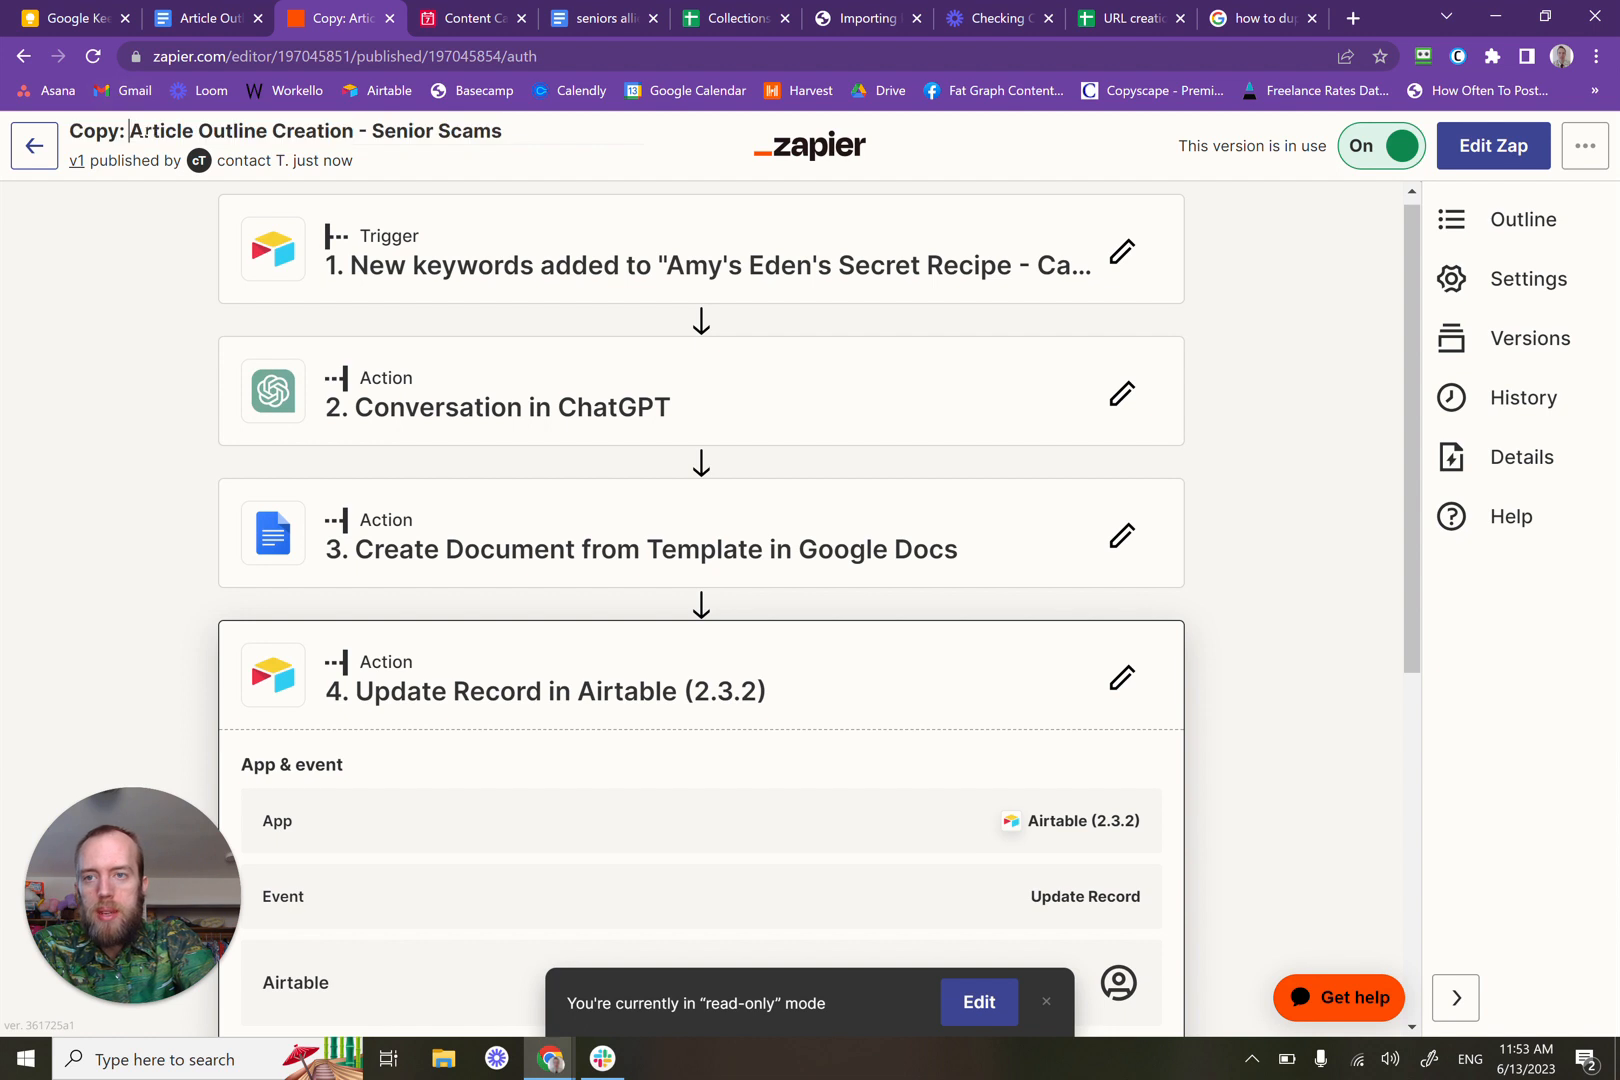
{"action": "key", "text": "BackSpace"}
{"action": "key", "text": "BackSpace"}
{"action": "key", "text": "BackSpace"}
{"action": "key", "text": "BackSpace"}
{"action": "key", "text": "BackSpace"}
{"action": "key", "text": "BackSpace"}
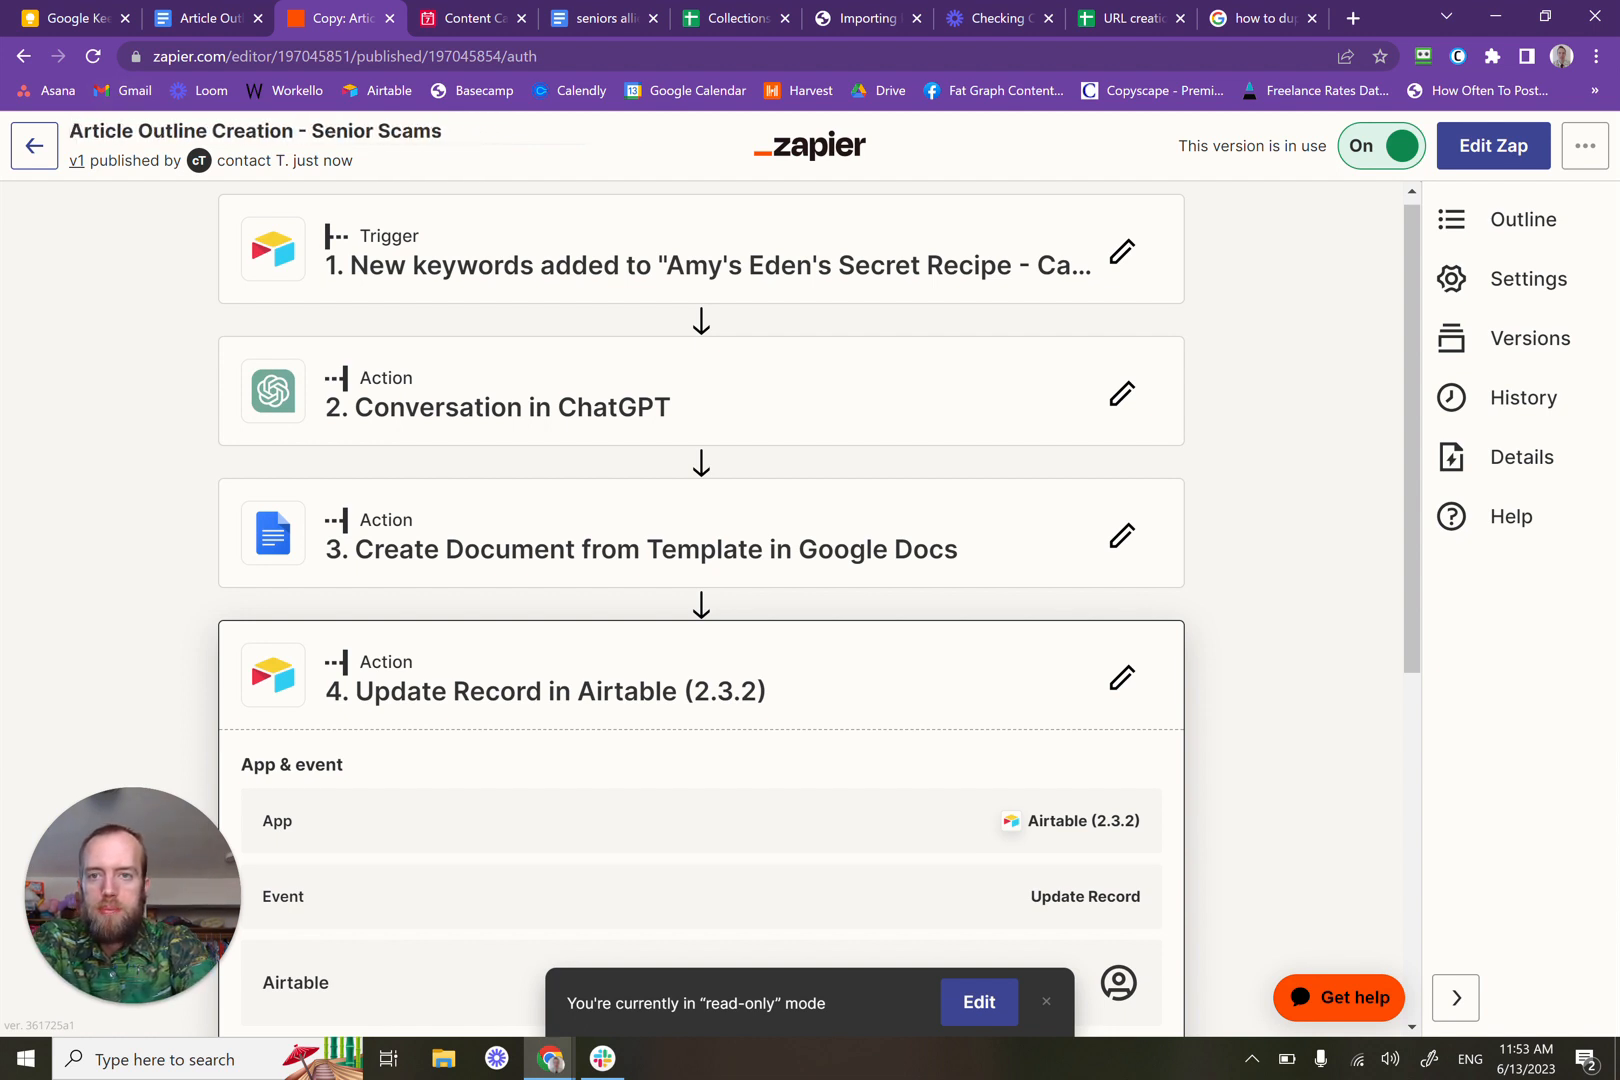
Step: Copy "Senior Scams" from the Zap's name and open the existing draft for editing
{"action": "left_click_drag", "start_coordinate": [442, 131], "coordinate": [313, 131]}
{"action": "key", "text": "ctrl+c"}
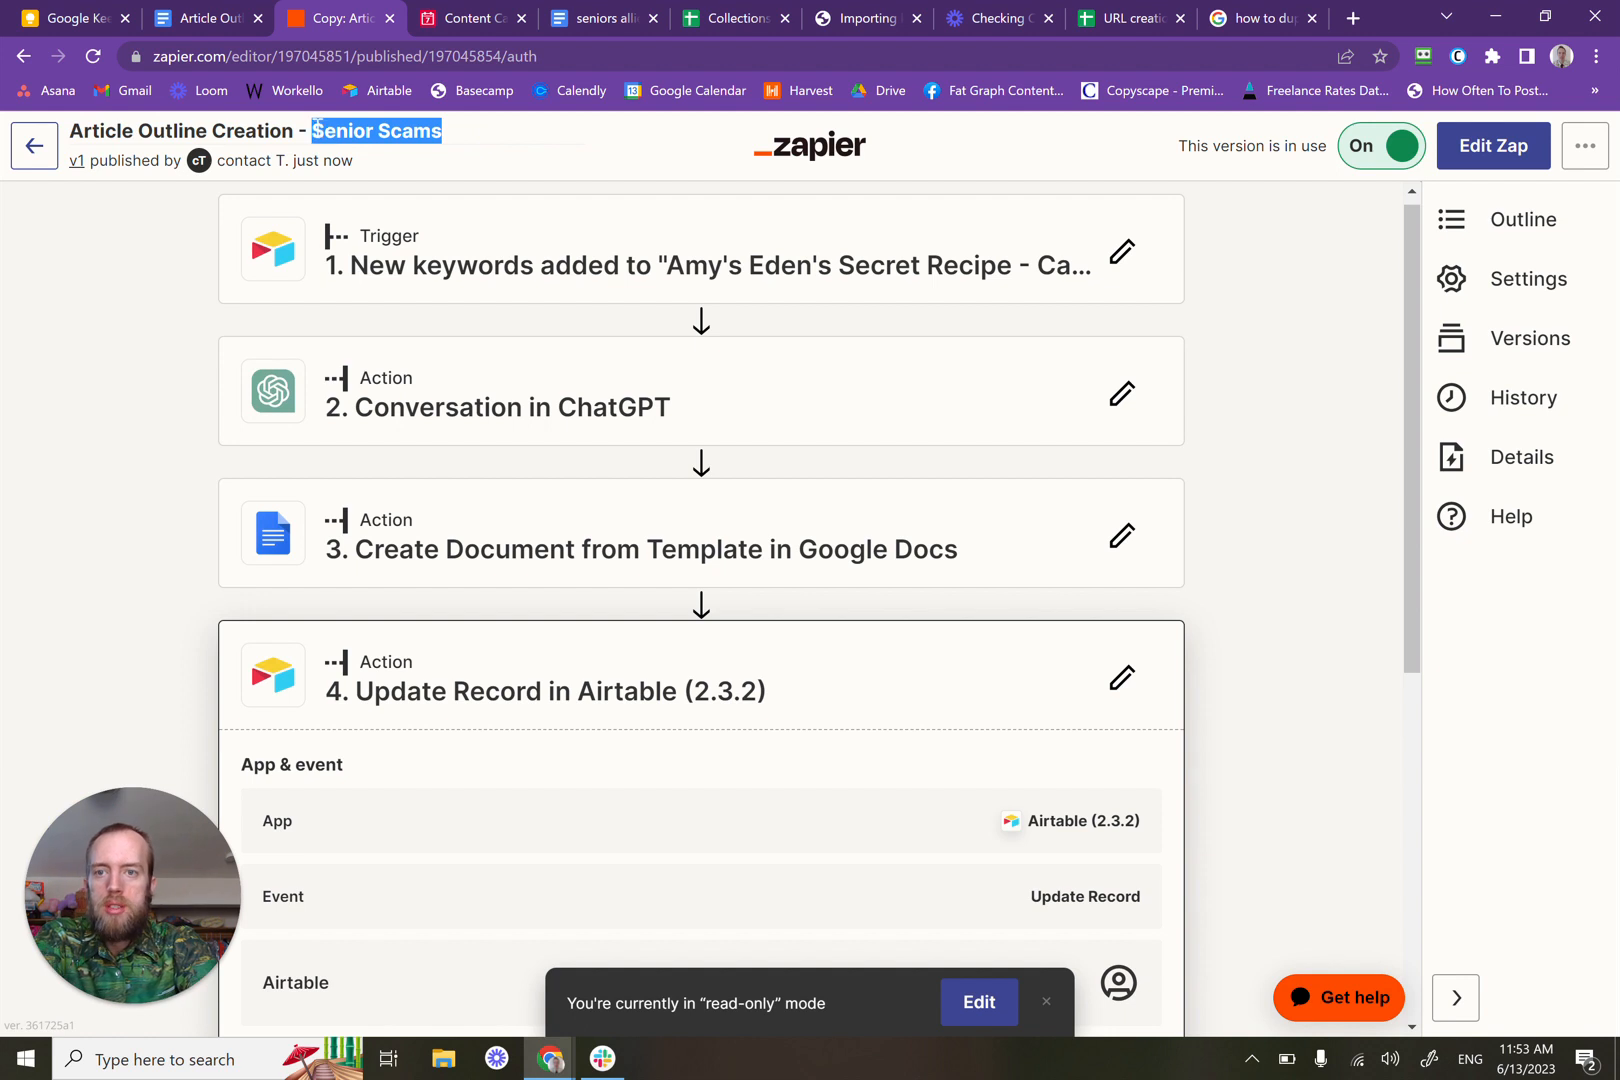
{"action": "left_click", "coordinate": [1117, 262]}
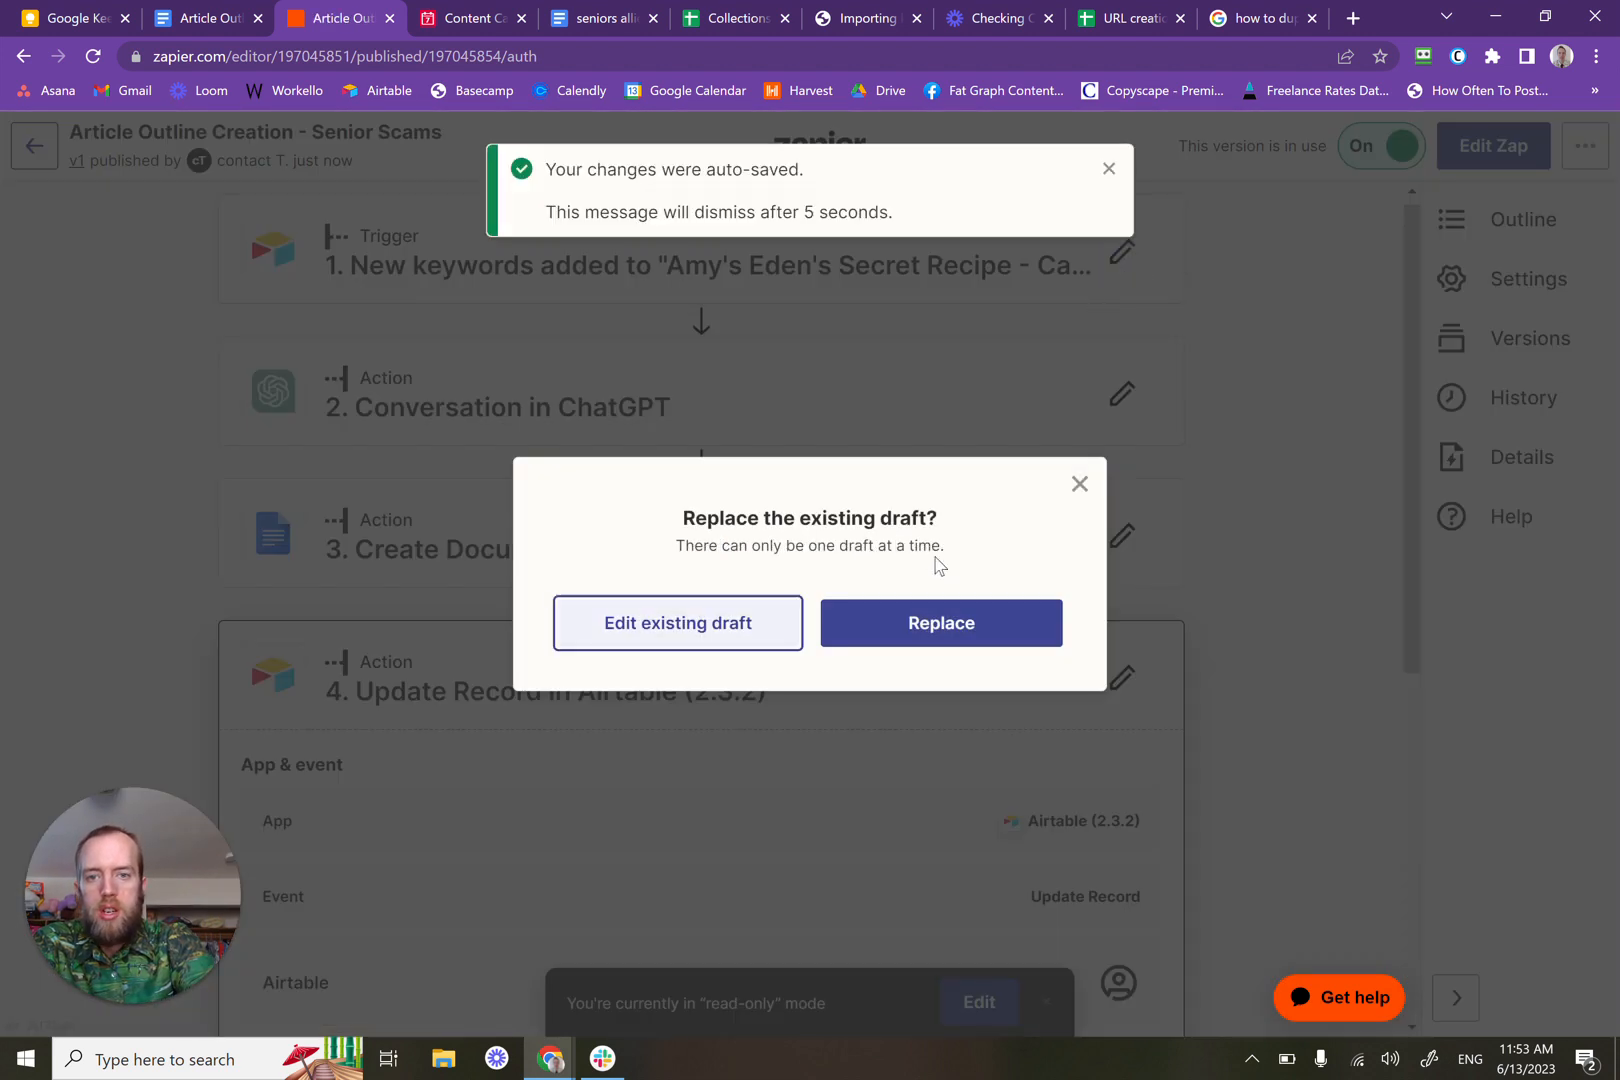
{"action": "left_click", "coordinate": [756, 634]}
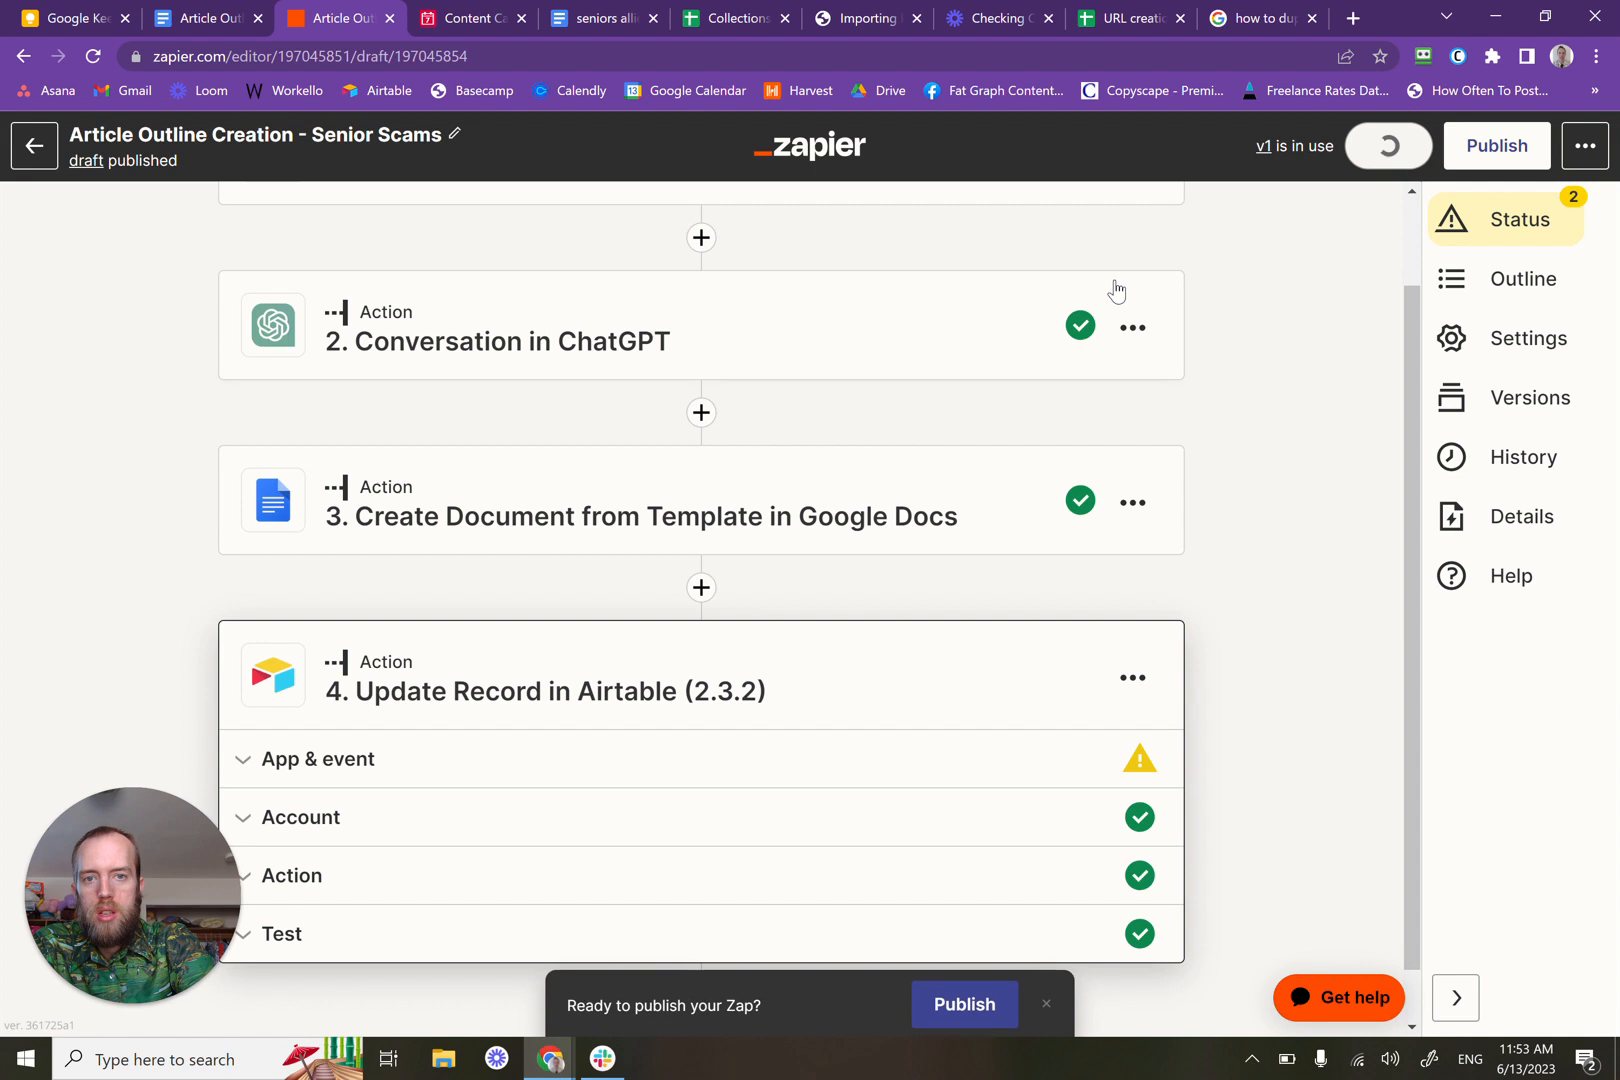
Step: Rename the Airtable trigger step as New keywords added to "Senior Scams"
{"action": "scroll", "coordinate": [1105, 289], "scroll_direction": "up", "scroll_amount": 1}
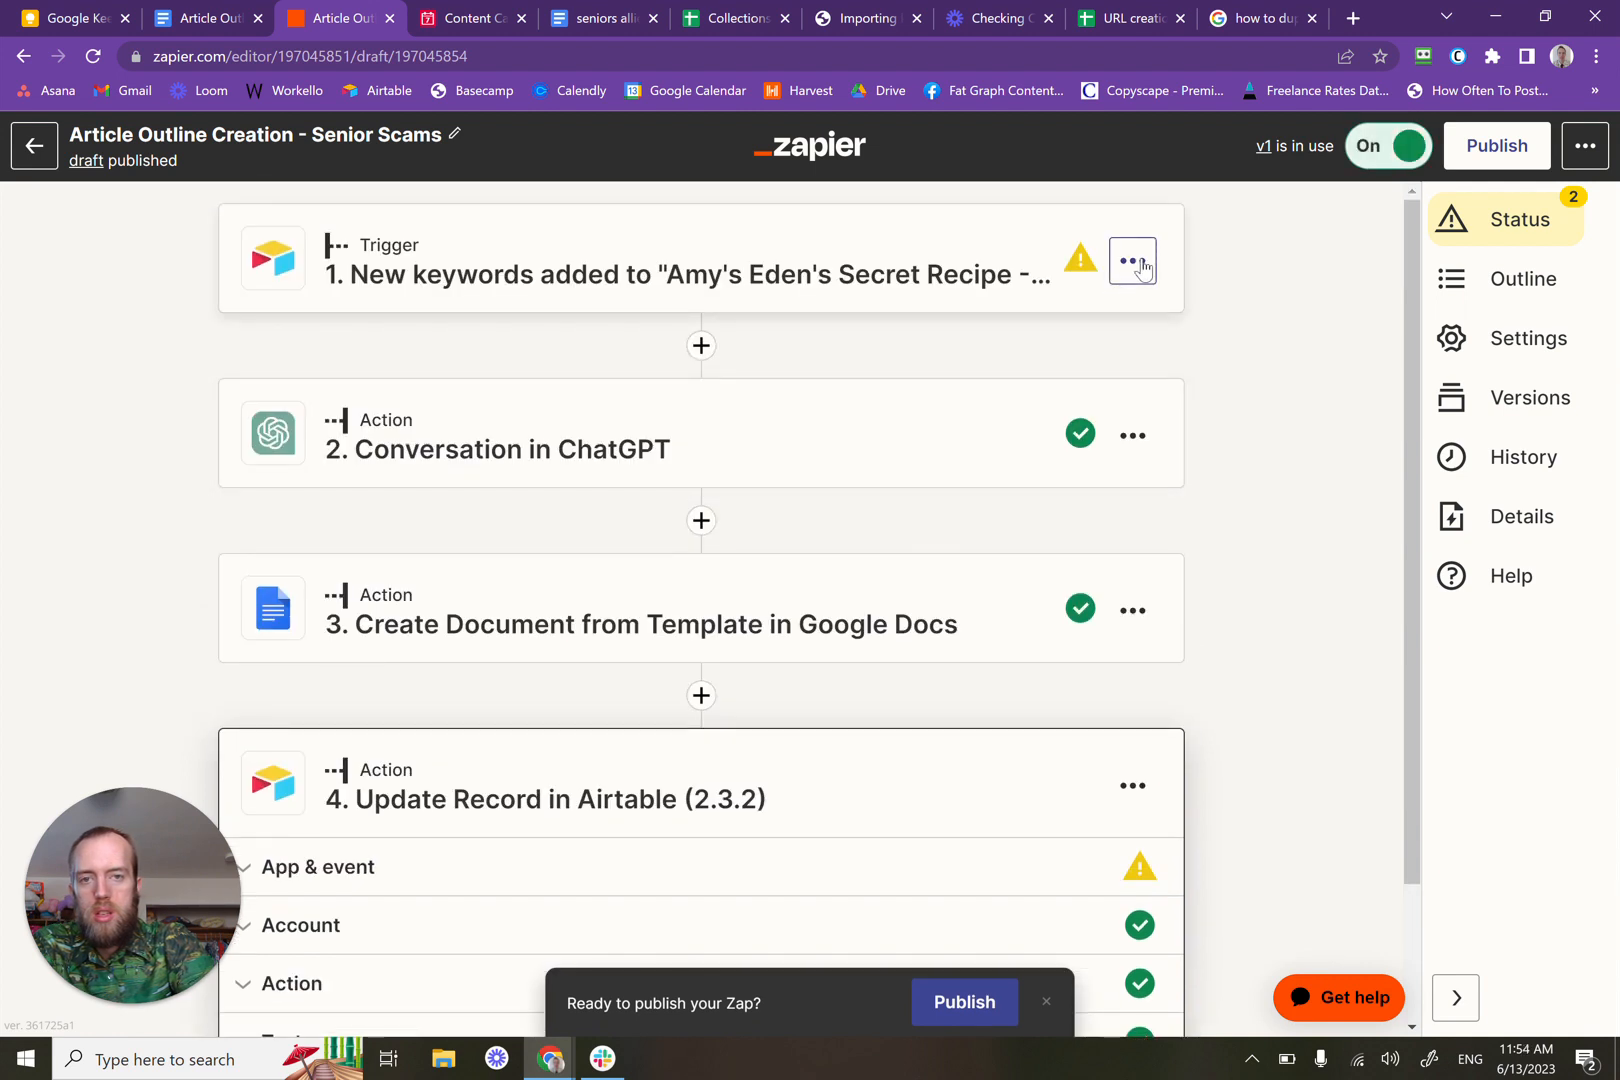
{"action": "left_click", "coordinate": [1141, 265]}
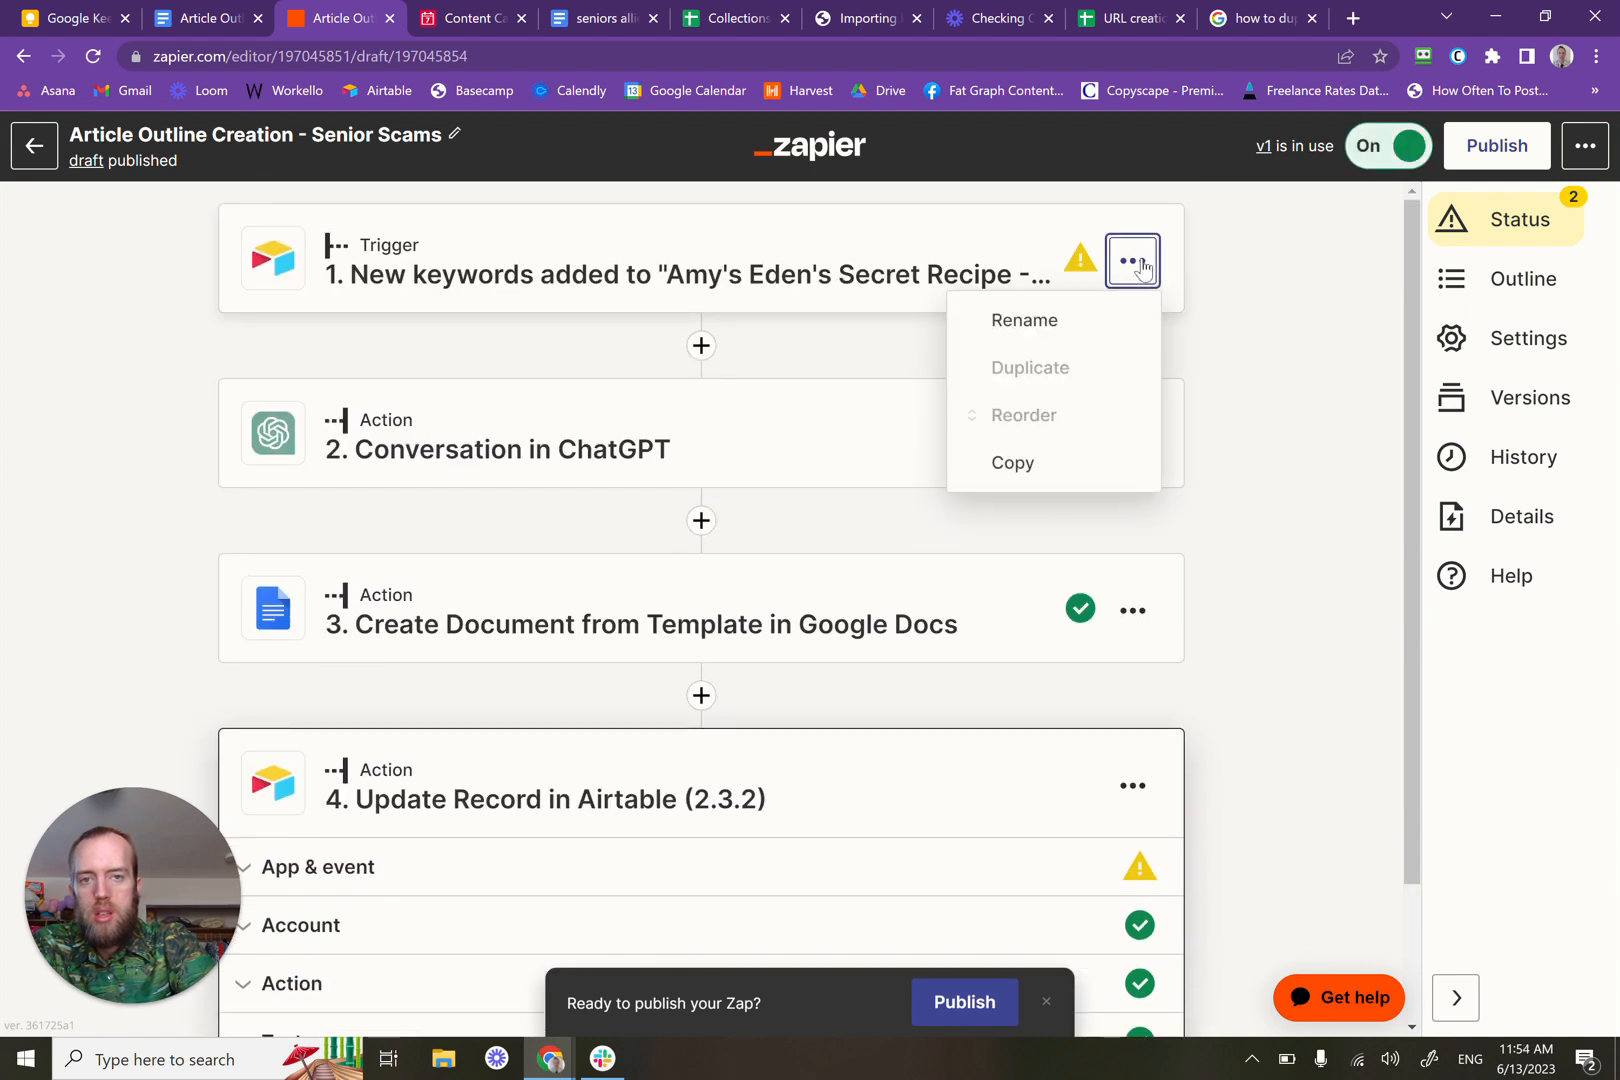
{"action": "left_click", "coordinate": [1050, 322]}
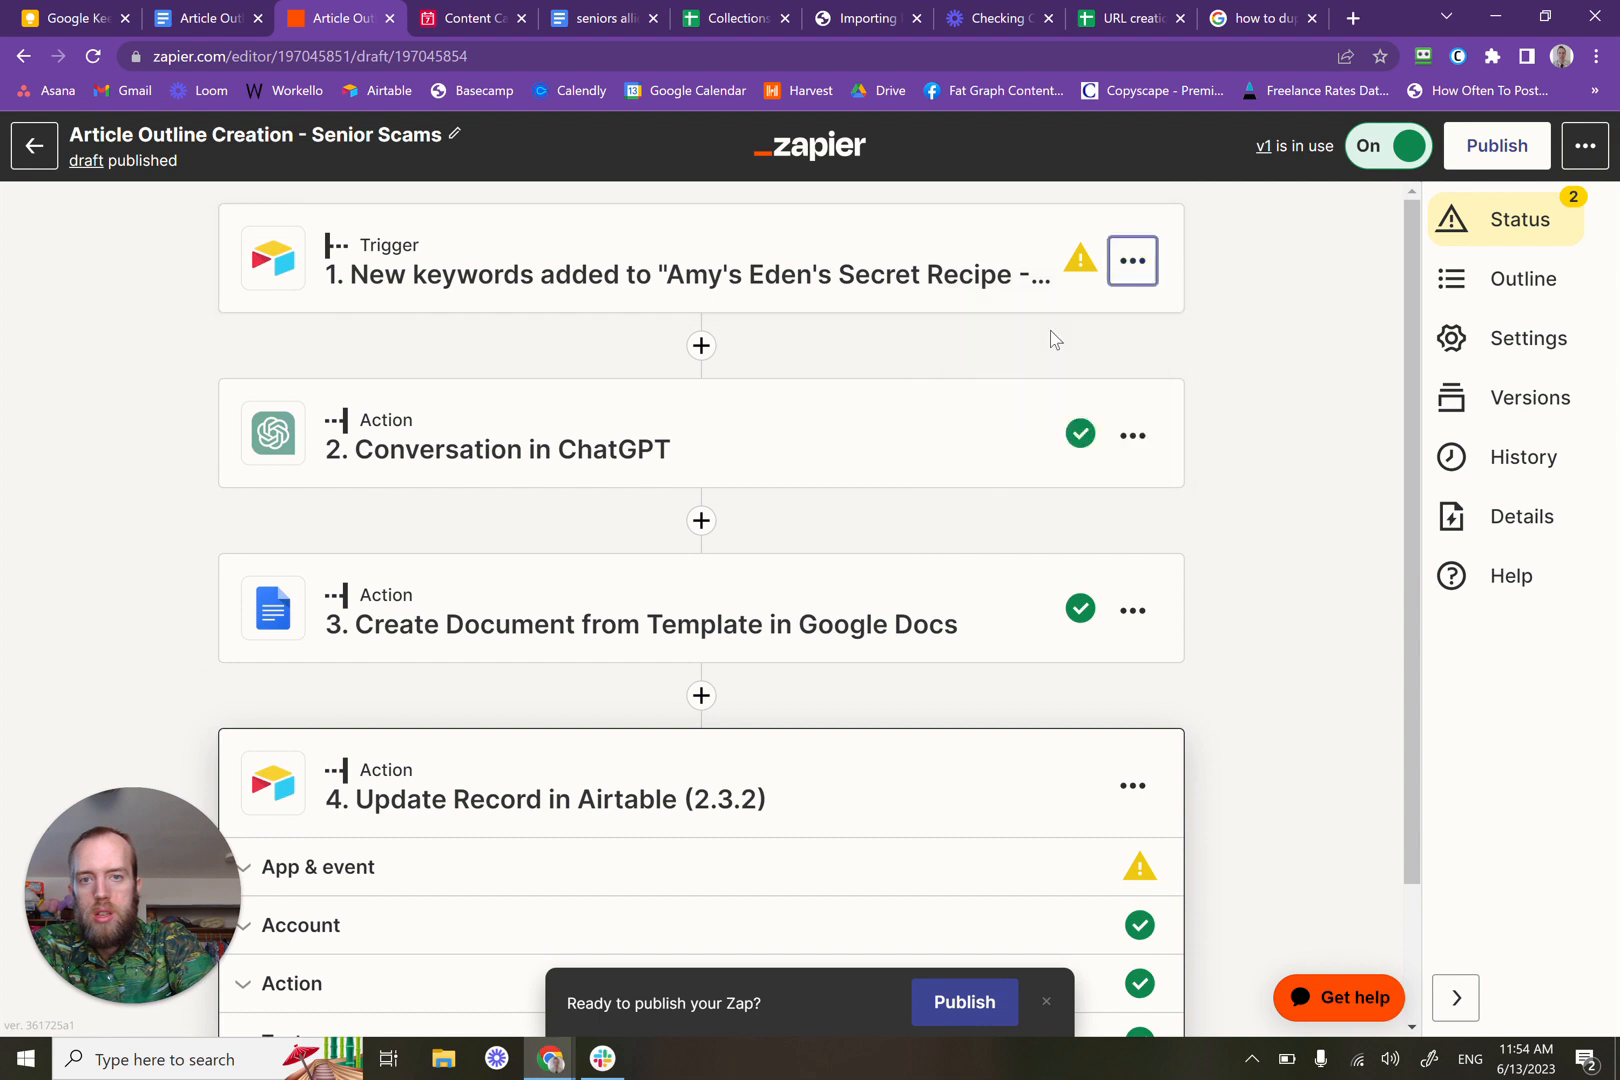
{"action": "left_click", "coordinate": [547, 276]}
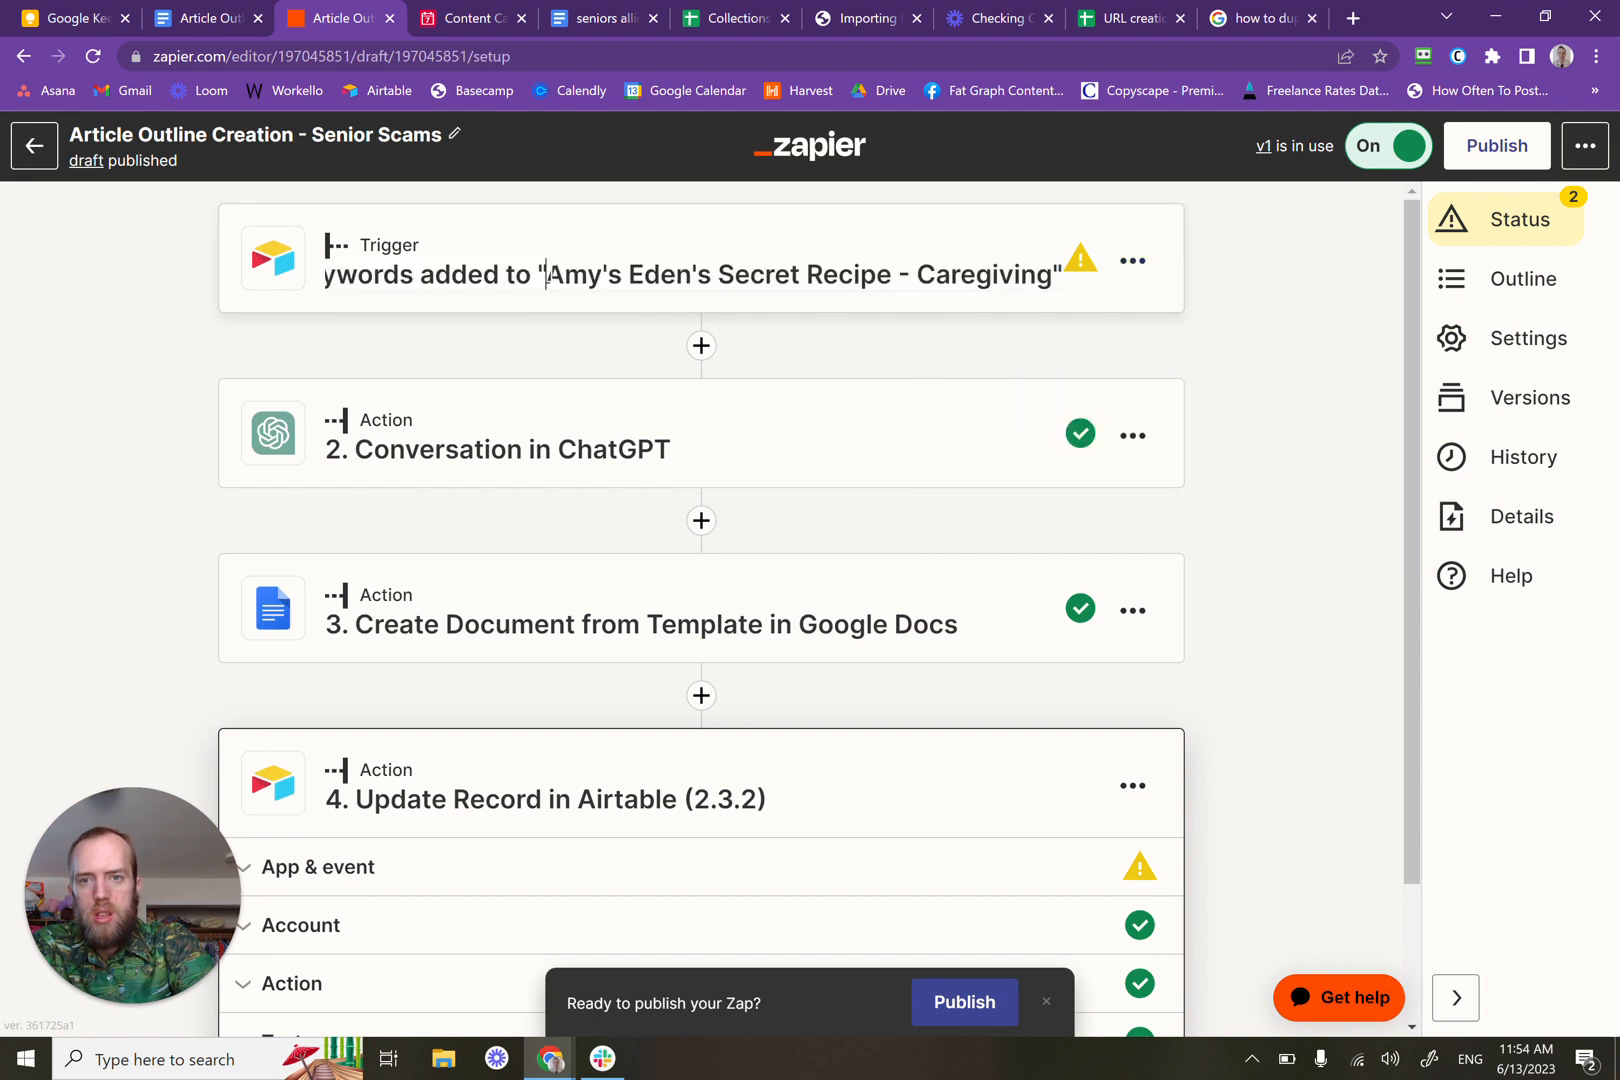
{"action": "left_click_drag", "start_coordinate": [547, 276], "coordinate": [1099, 276]}
{"action": "key", "text": "ctrl+v"}
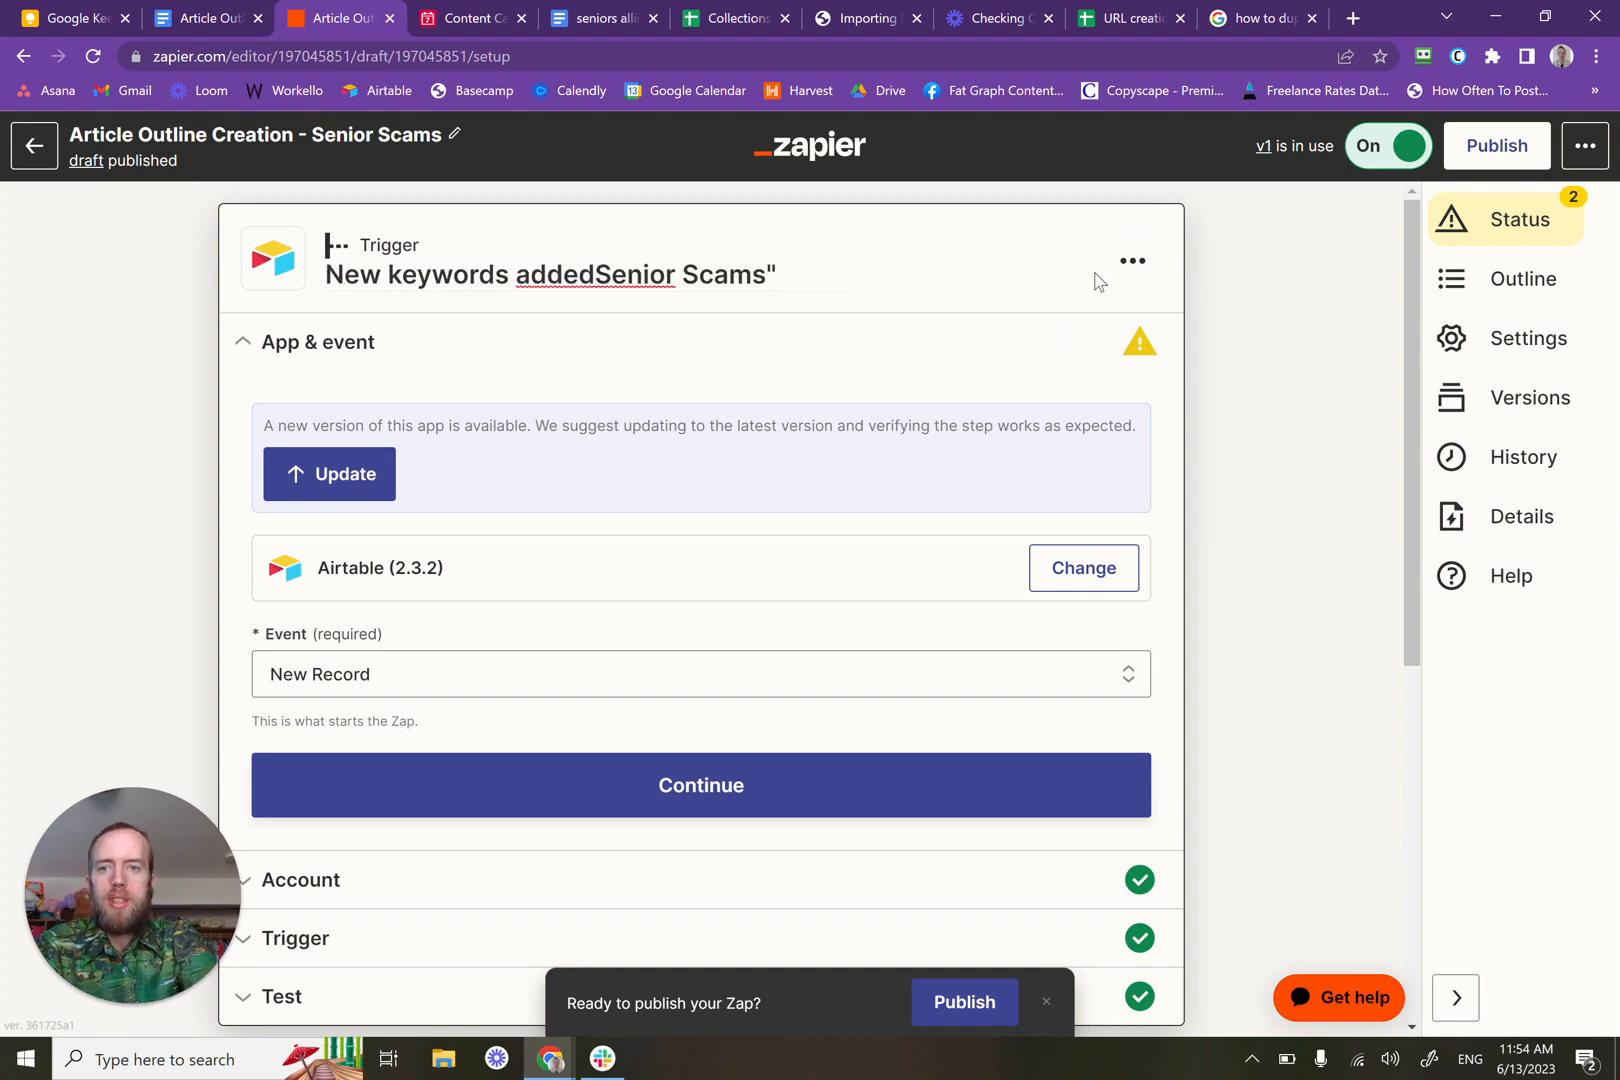
{"action": "key", "text": "ctrl+z"}
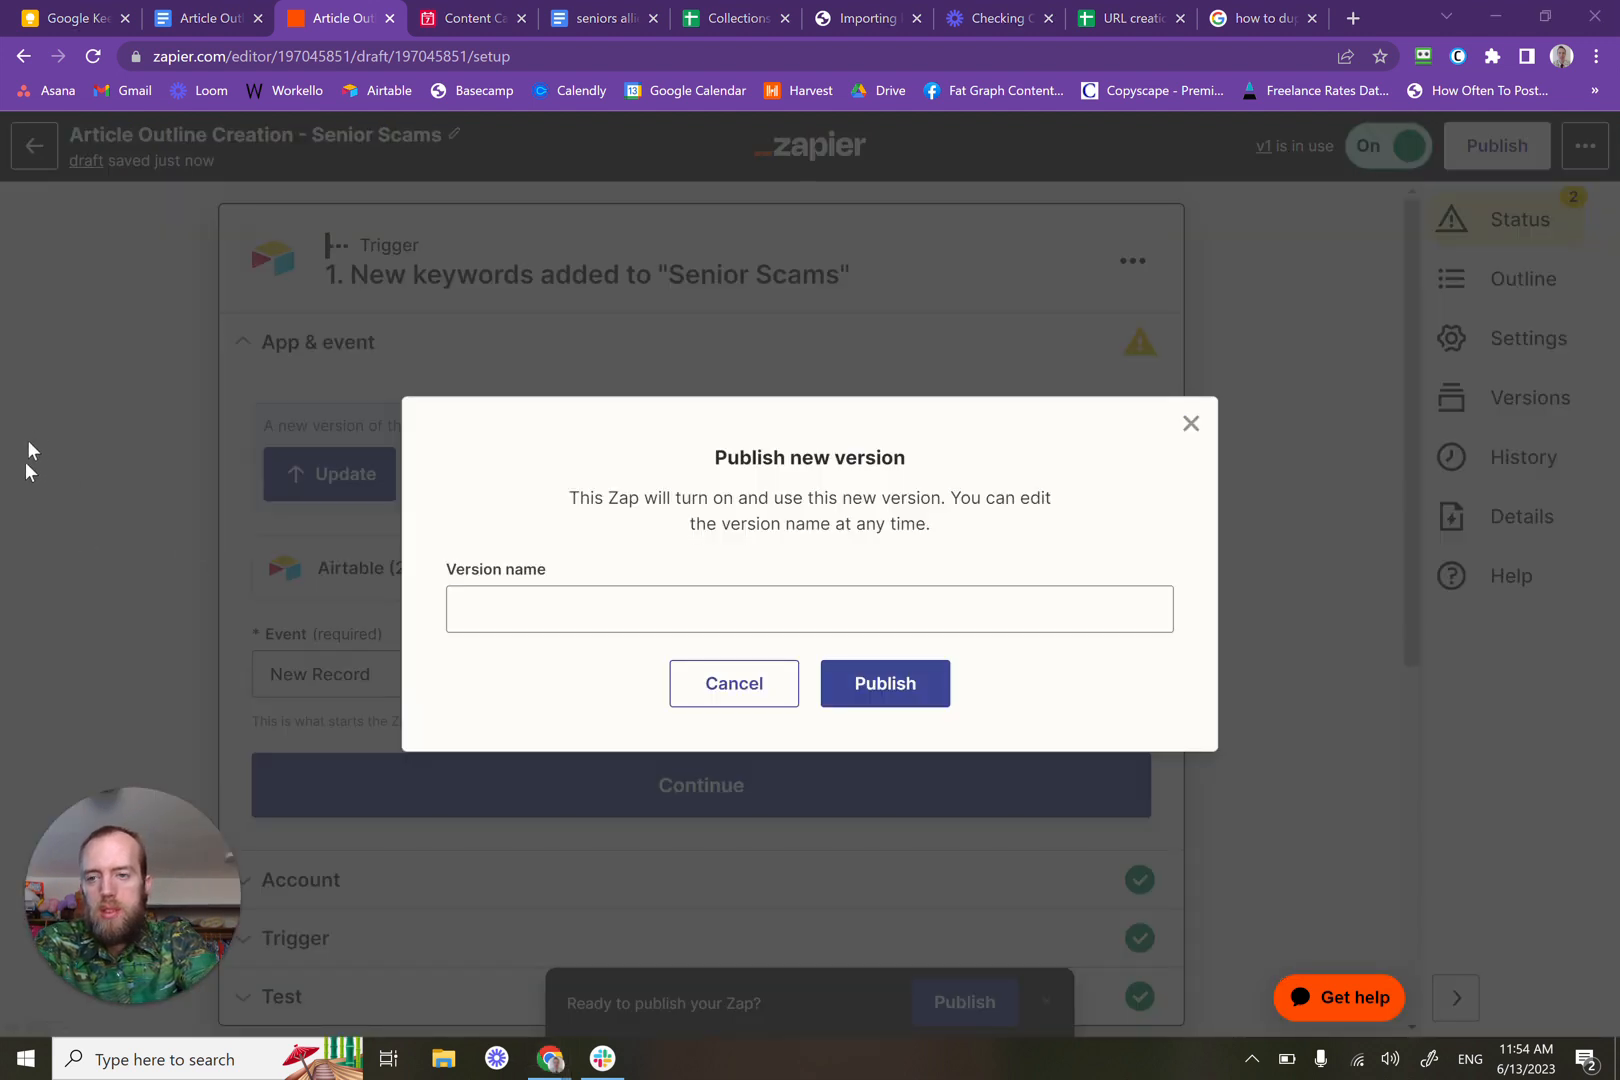
Step: Publish the edited draft with the version name V2 and go back to the list of Zaps
{"action": "left_click", "coordinate": [463, 609]}
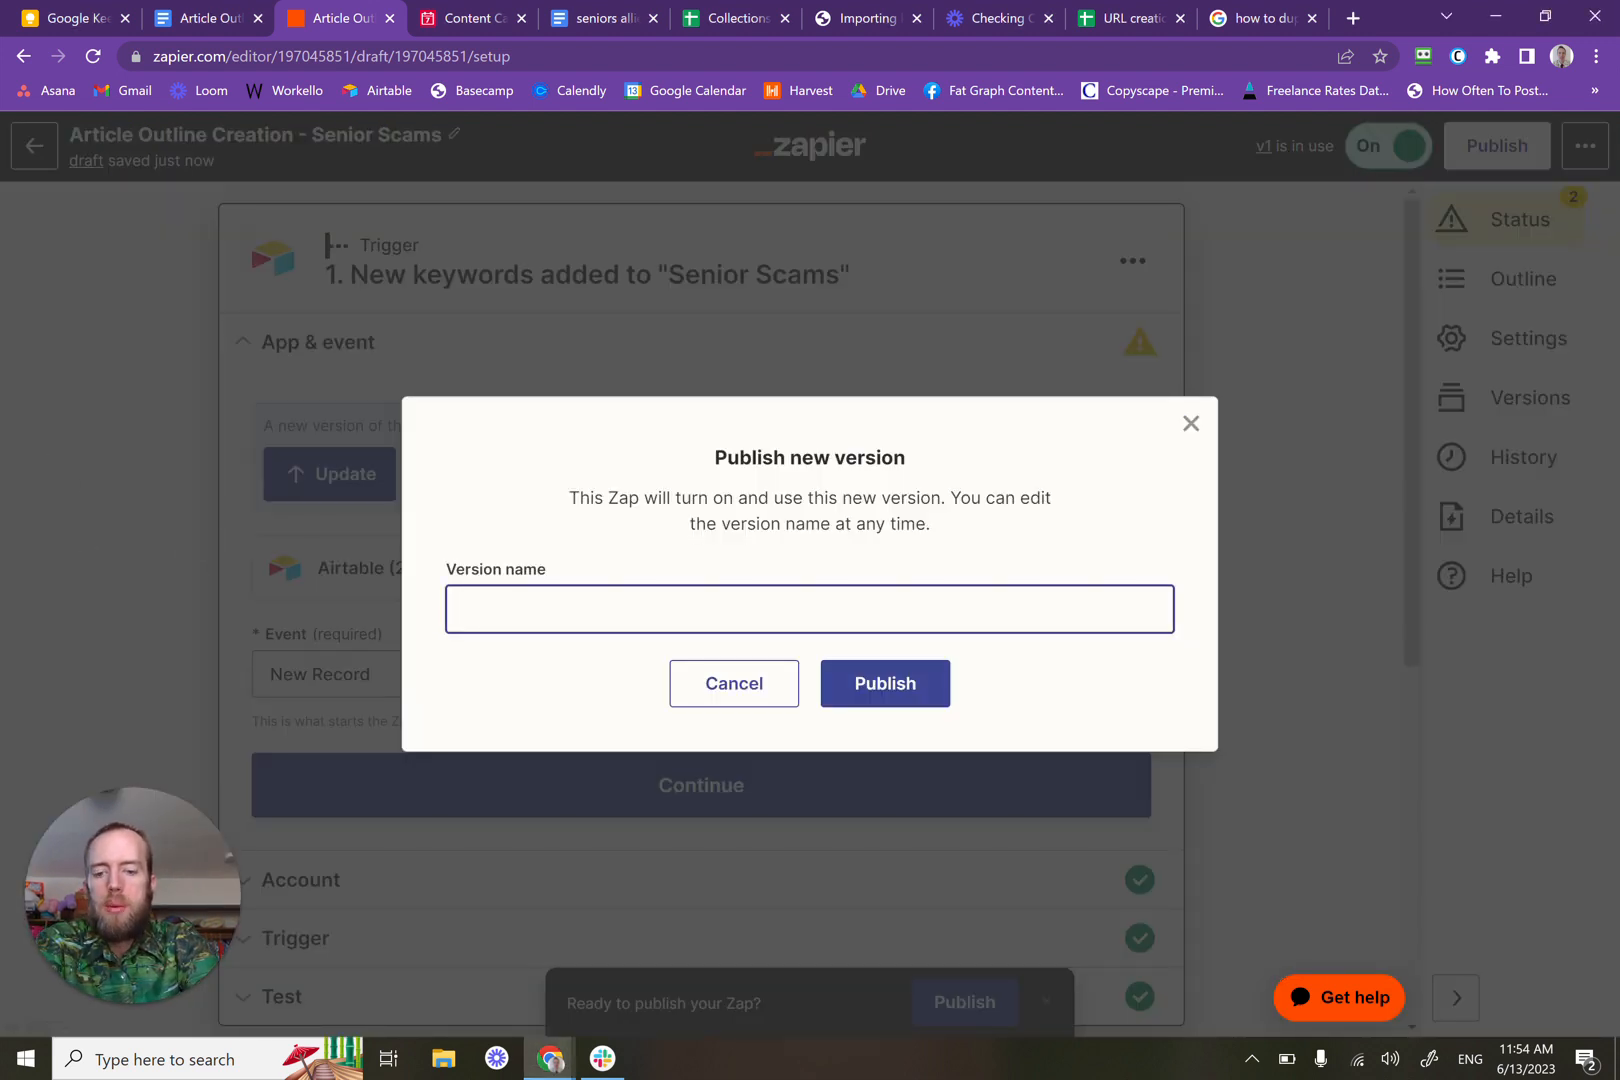
{"action": "type", "text": "V2"}
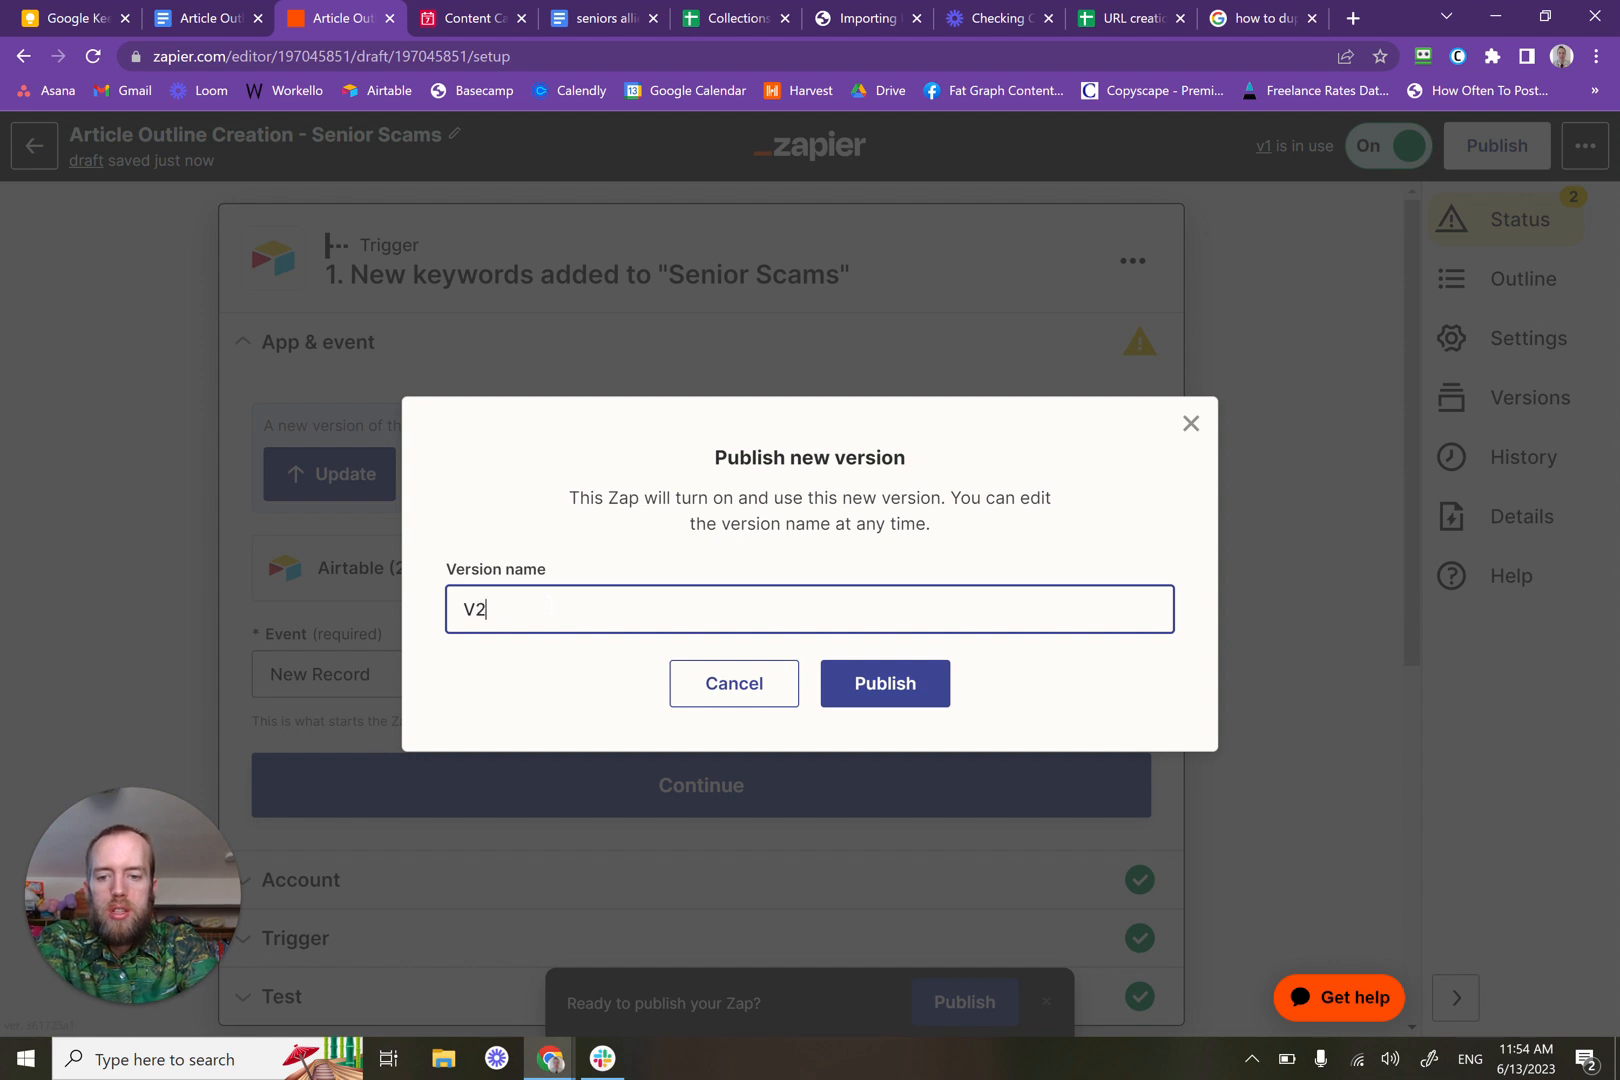
{"action": "left_click", "coordinate": [850, 683]}
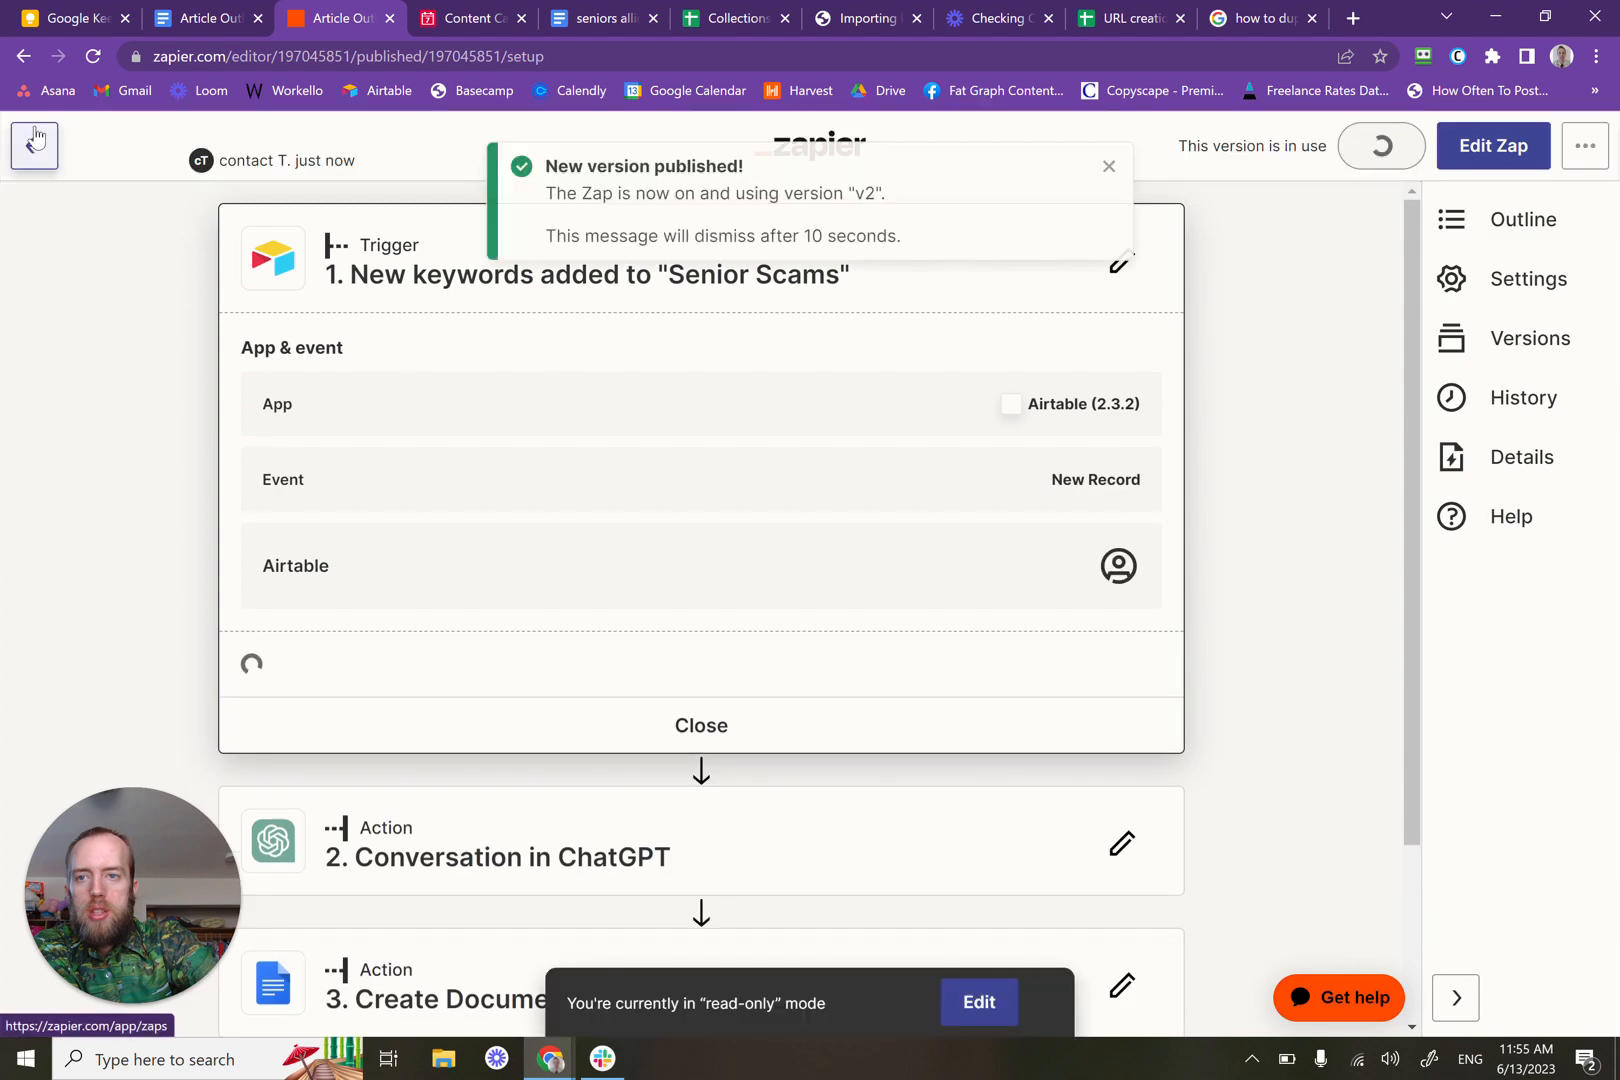
{"action": "left_click", "coordinate": [35, 142]}
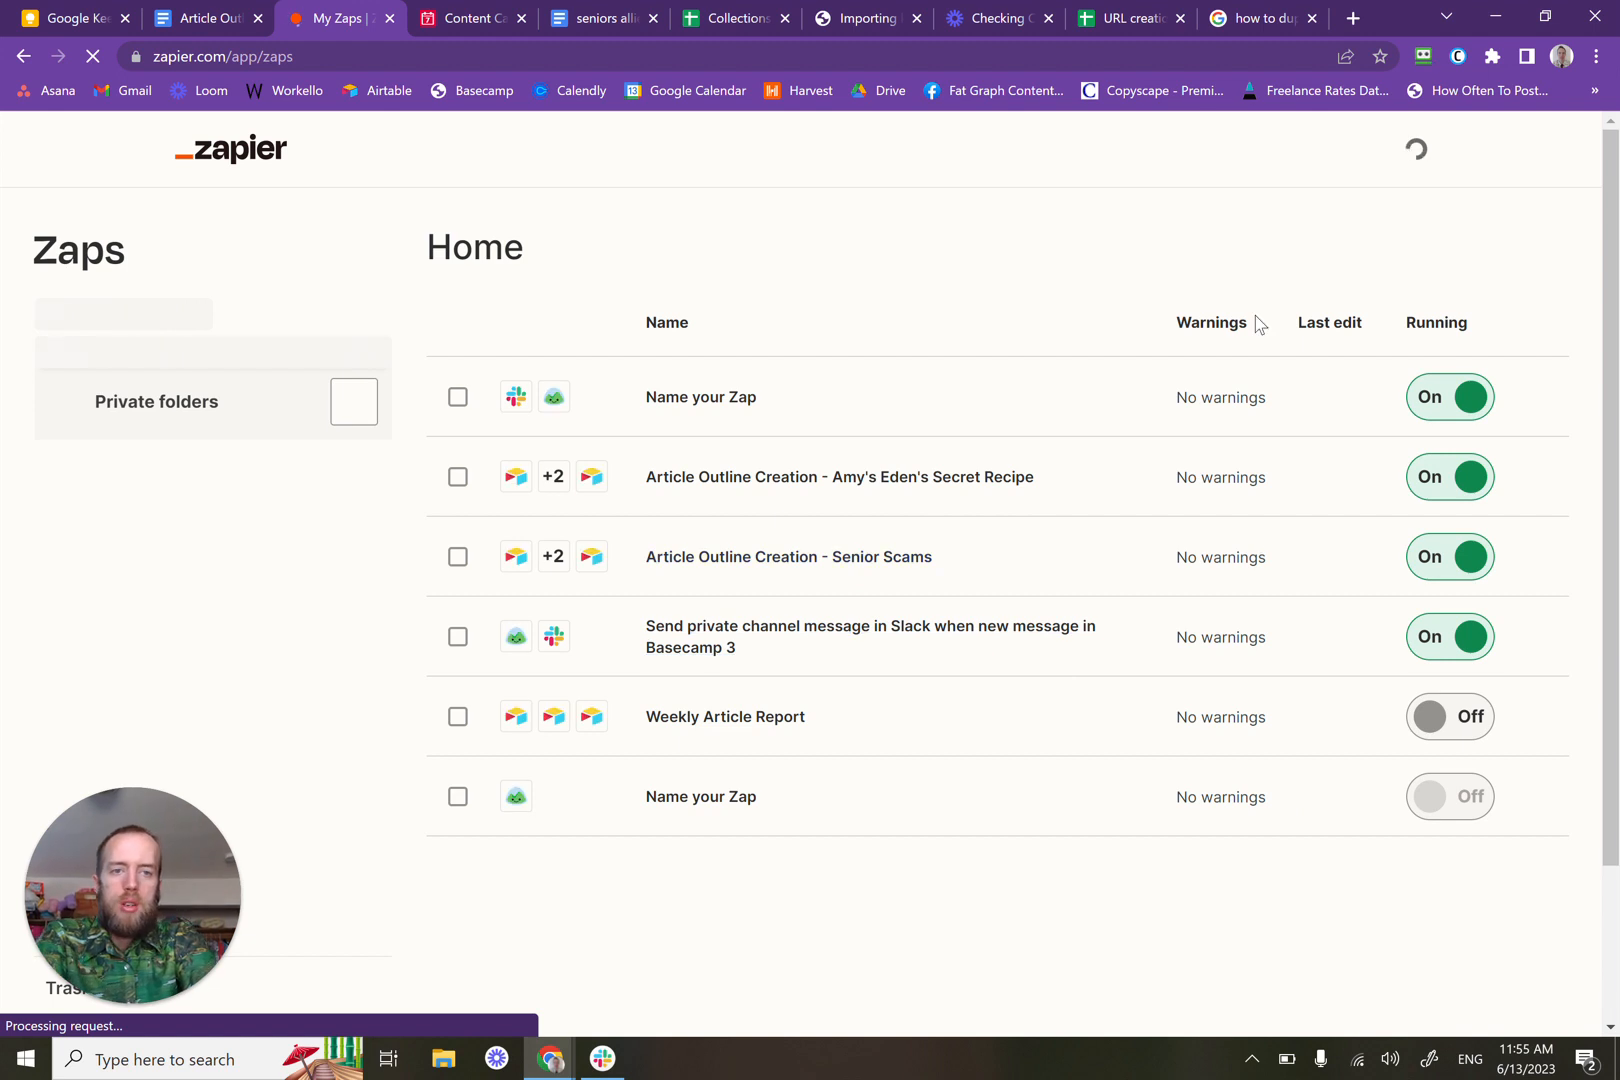
Step: Switch to the Airtable Content Calendar and link the "reimburse victims online scams" record to the senior scams content series
{"action": "left_click", "coordinate": [508, 12]}
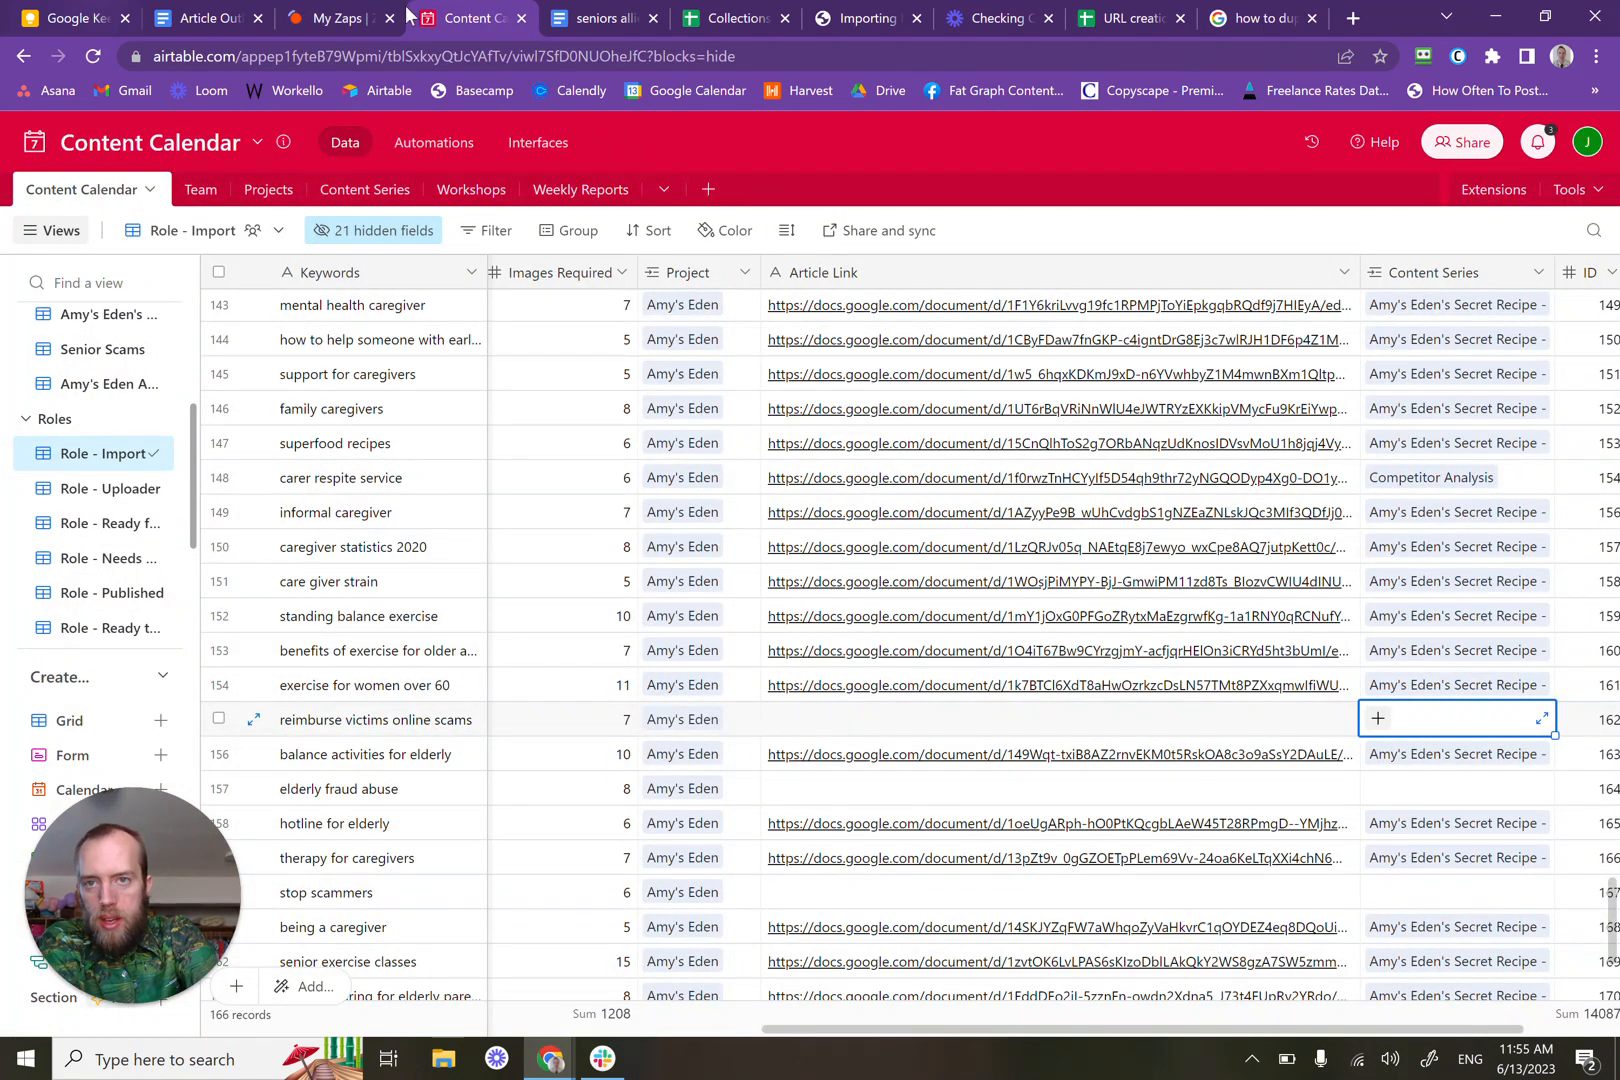
{"action": "key", "text": "ctrl+1"}
{"action": "left_click", "coordinate": [455, 12]}
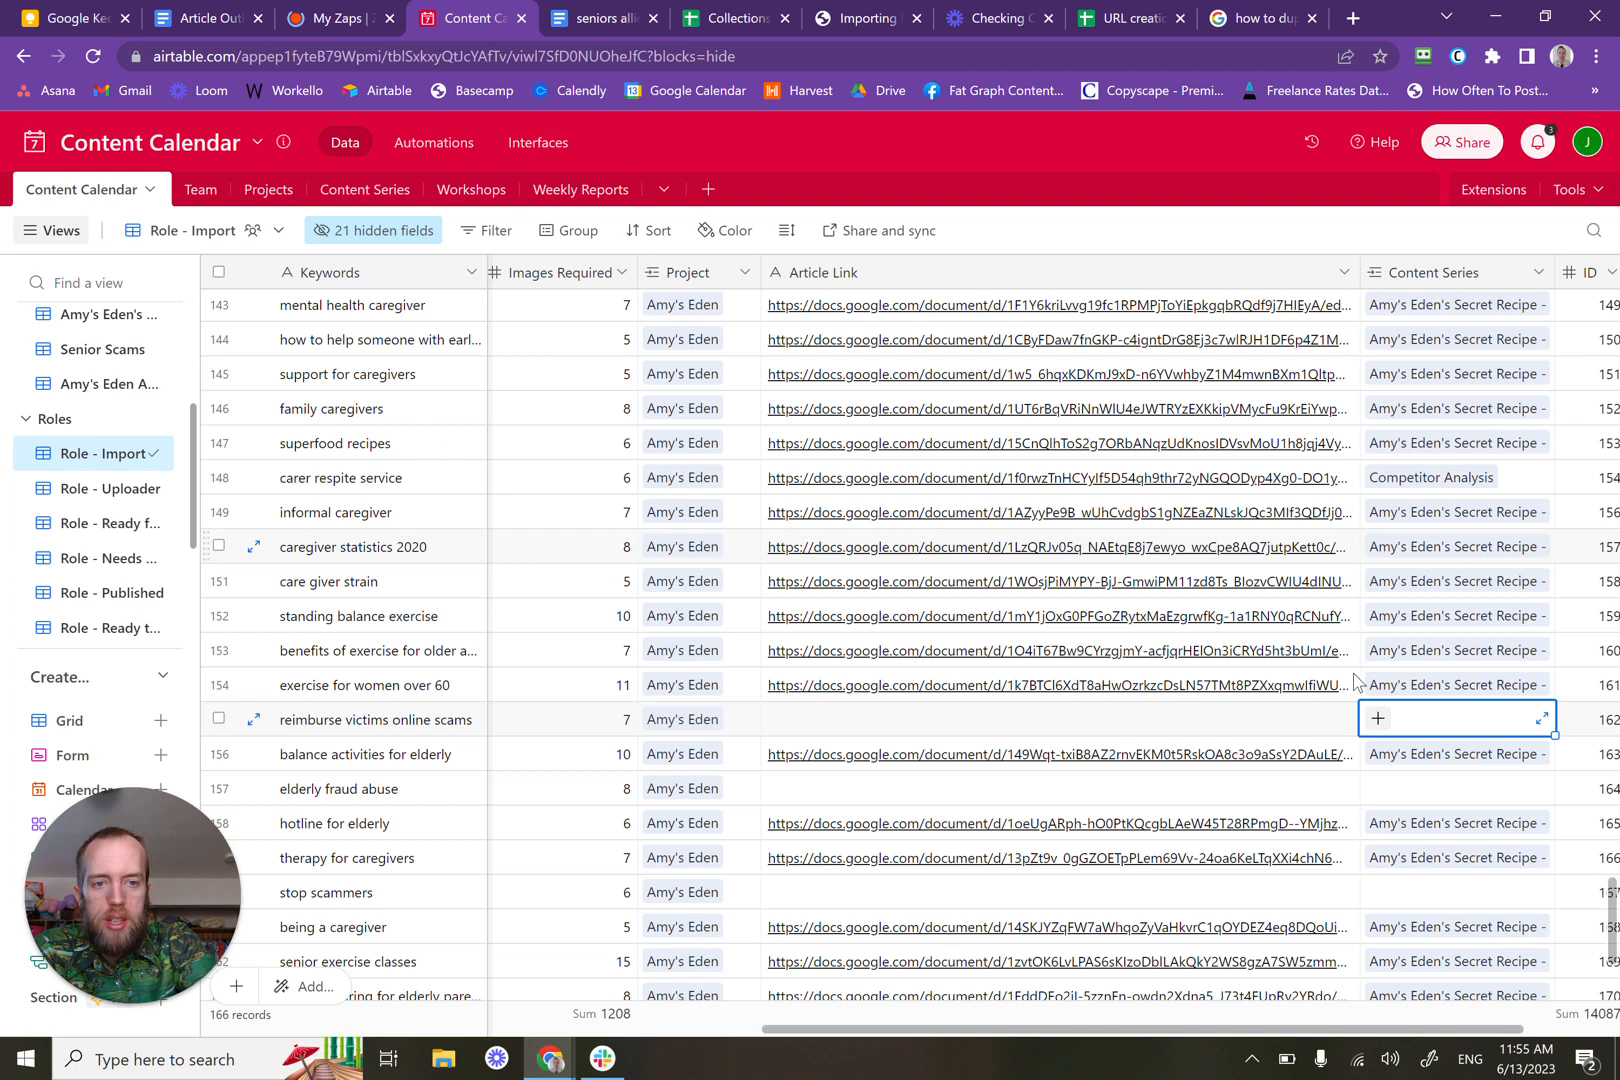
{"action": "left_click", "coordinate": [1380, 719]}
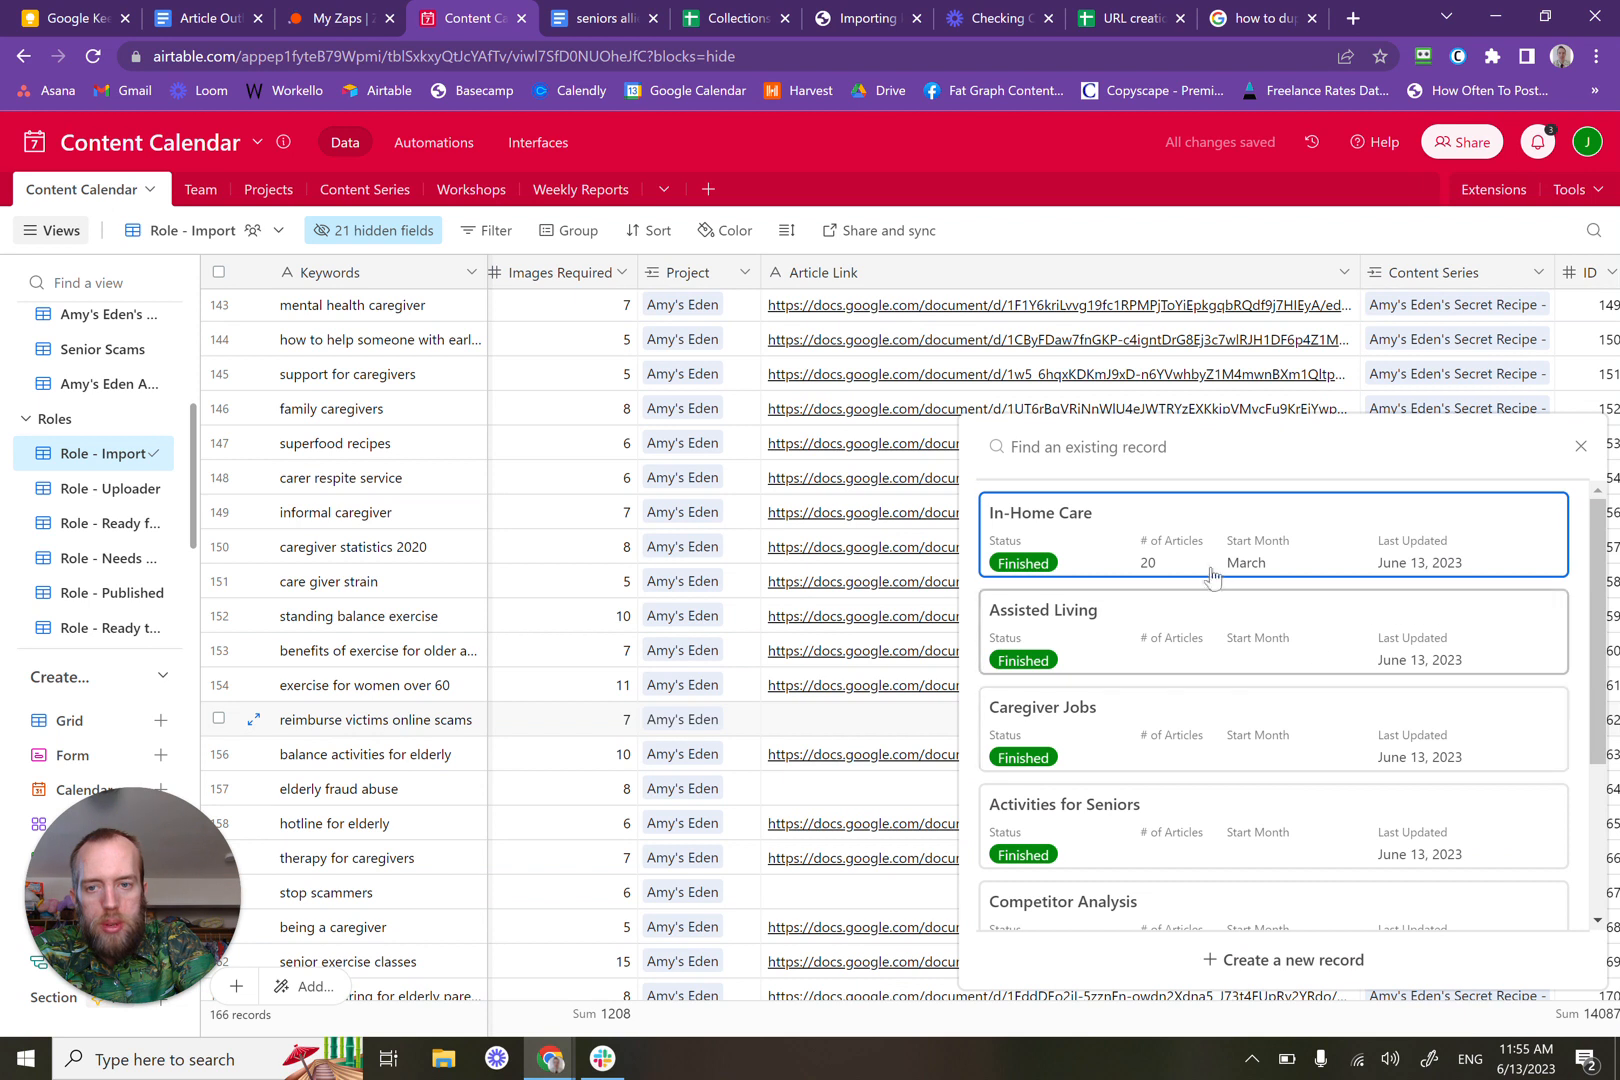
{"action": "scroll", "coordinate": [1153, 803], "scroll_direction": "down", "scroll_amount": 3}
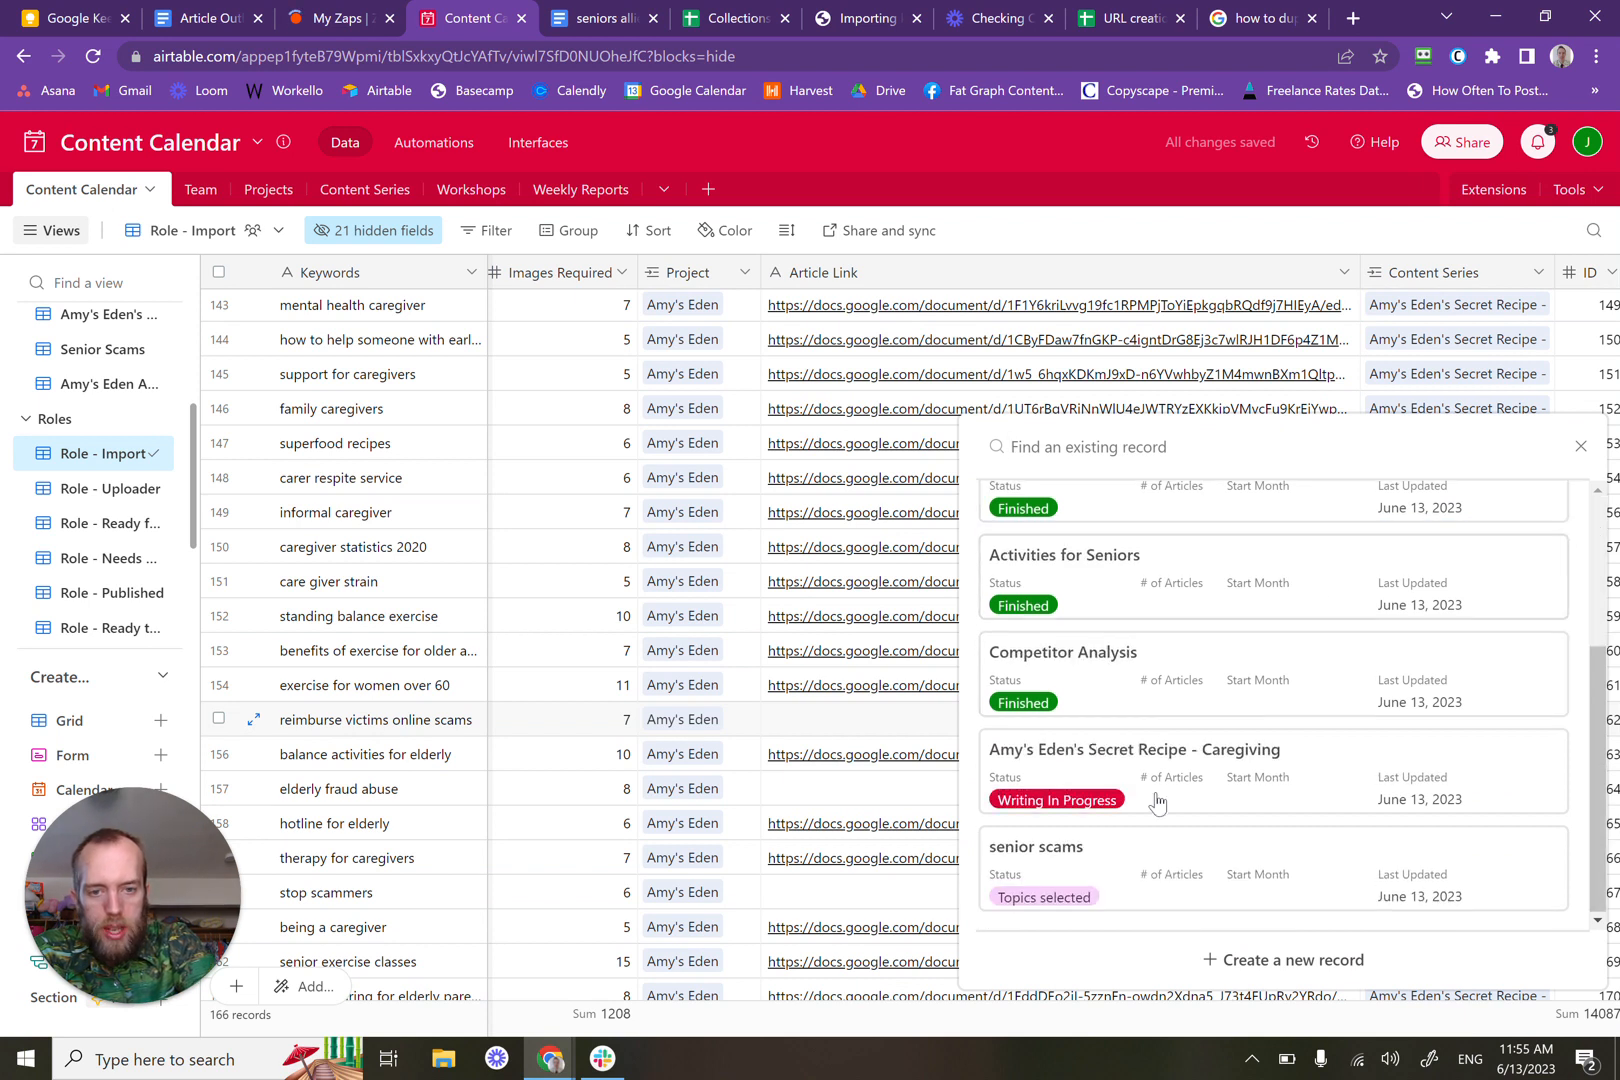
{"action": "left_click", "coordinate": [1110, 866]}
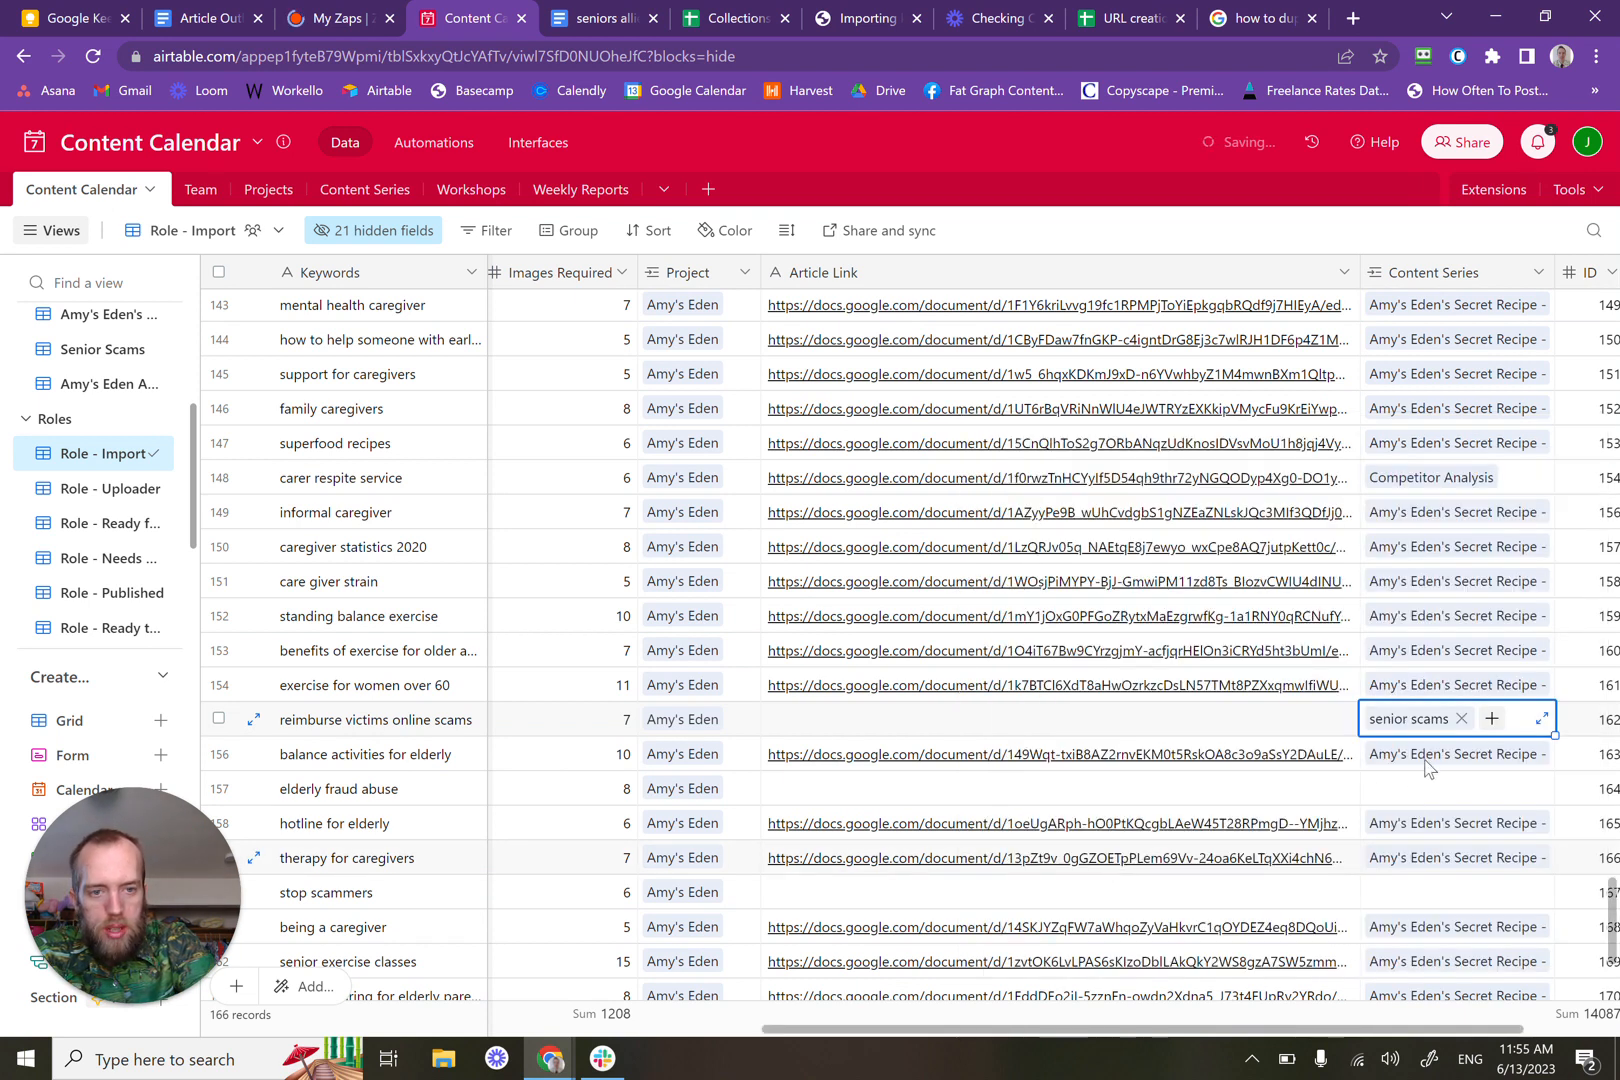
Step: Link the "elderly fraud abuse" record to the senior scams content series
{"action": "left_click", "coordinate": [1393, 793]}
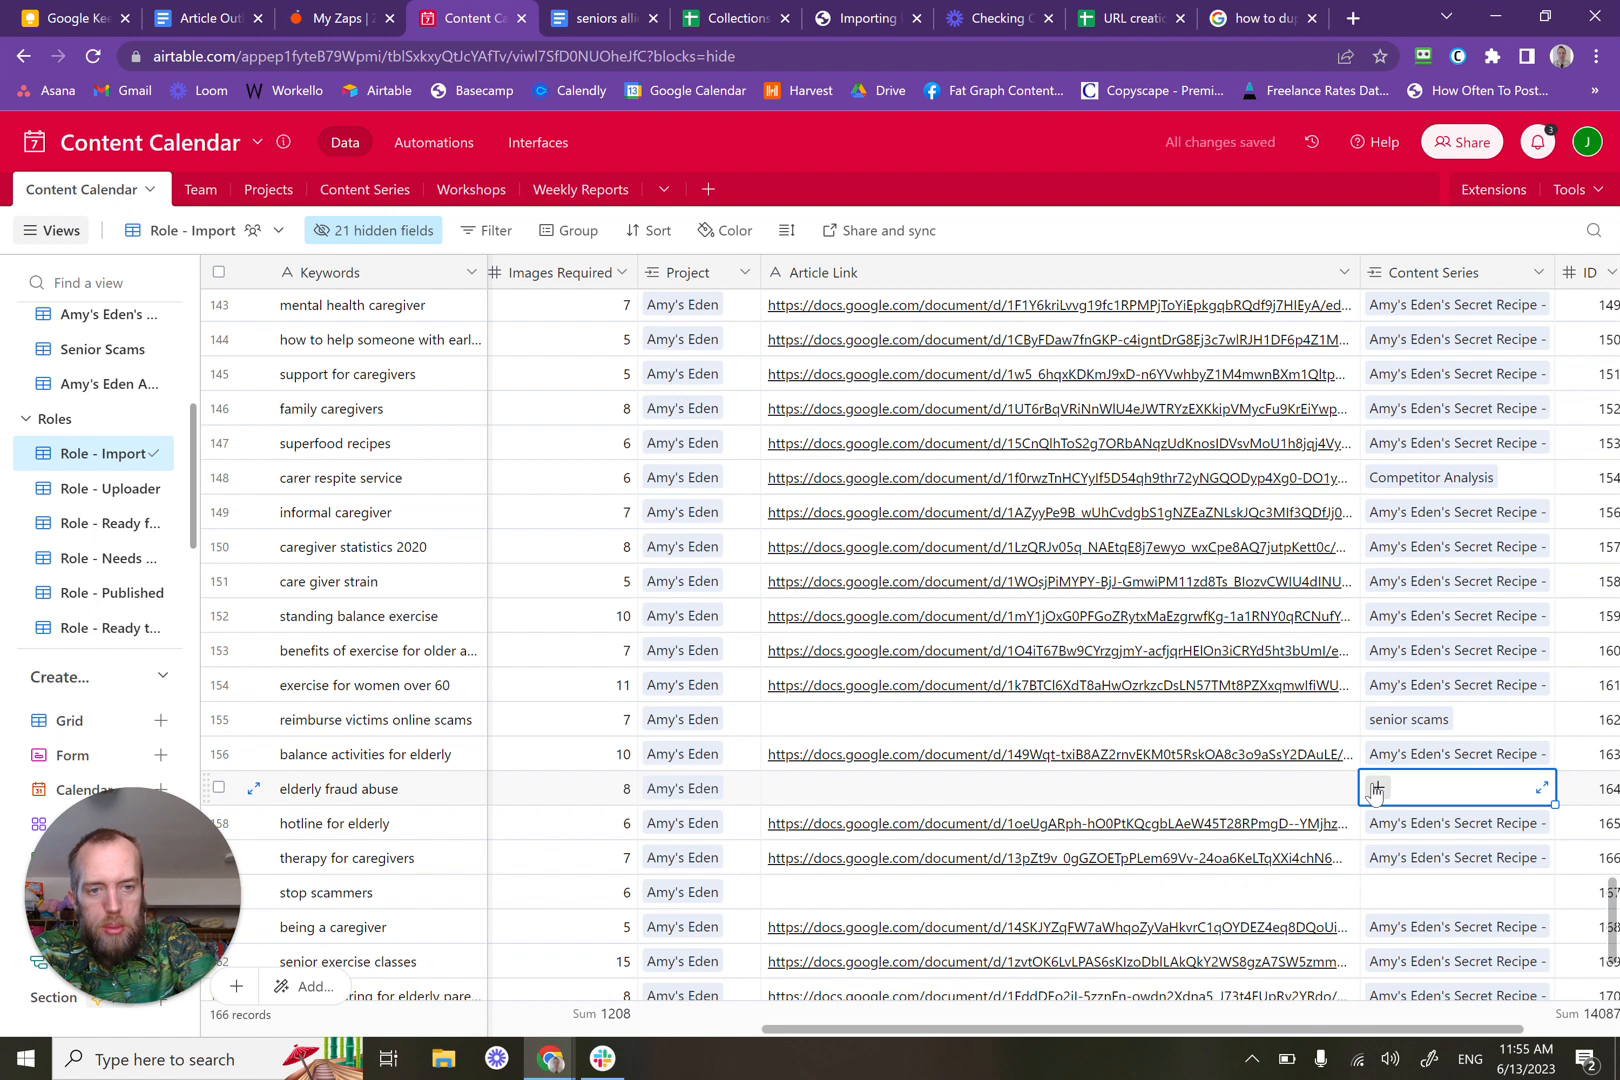
{"action": "key", "text": "Return"}
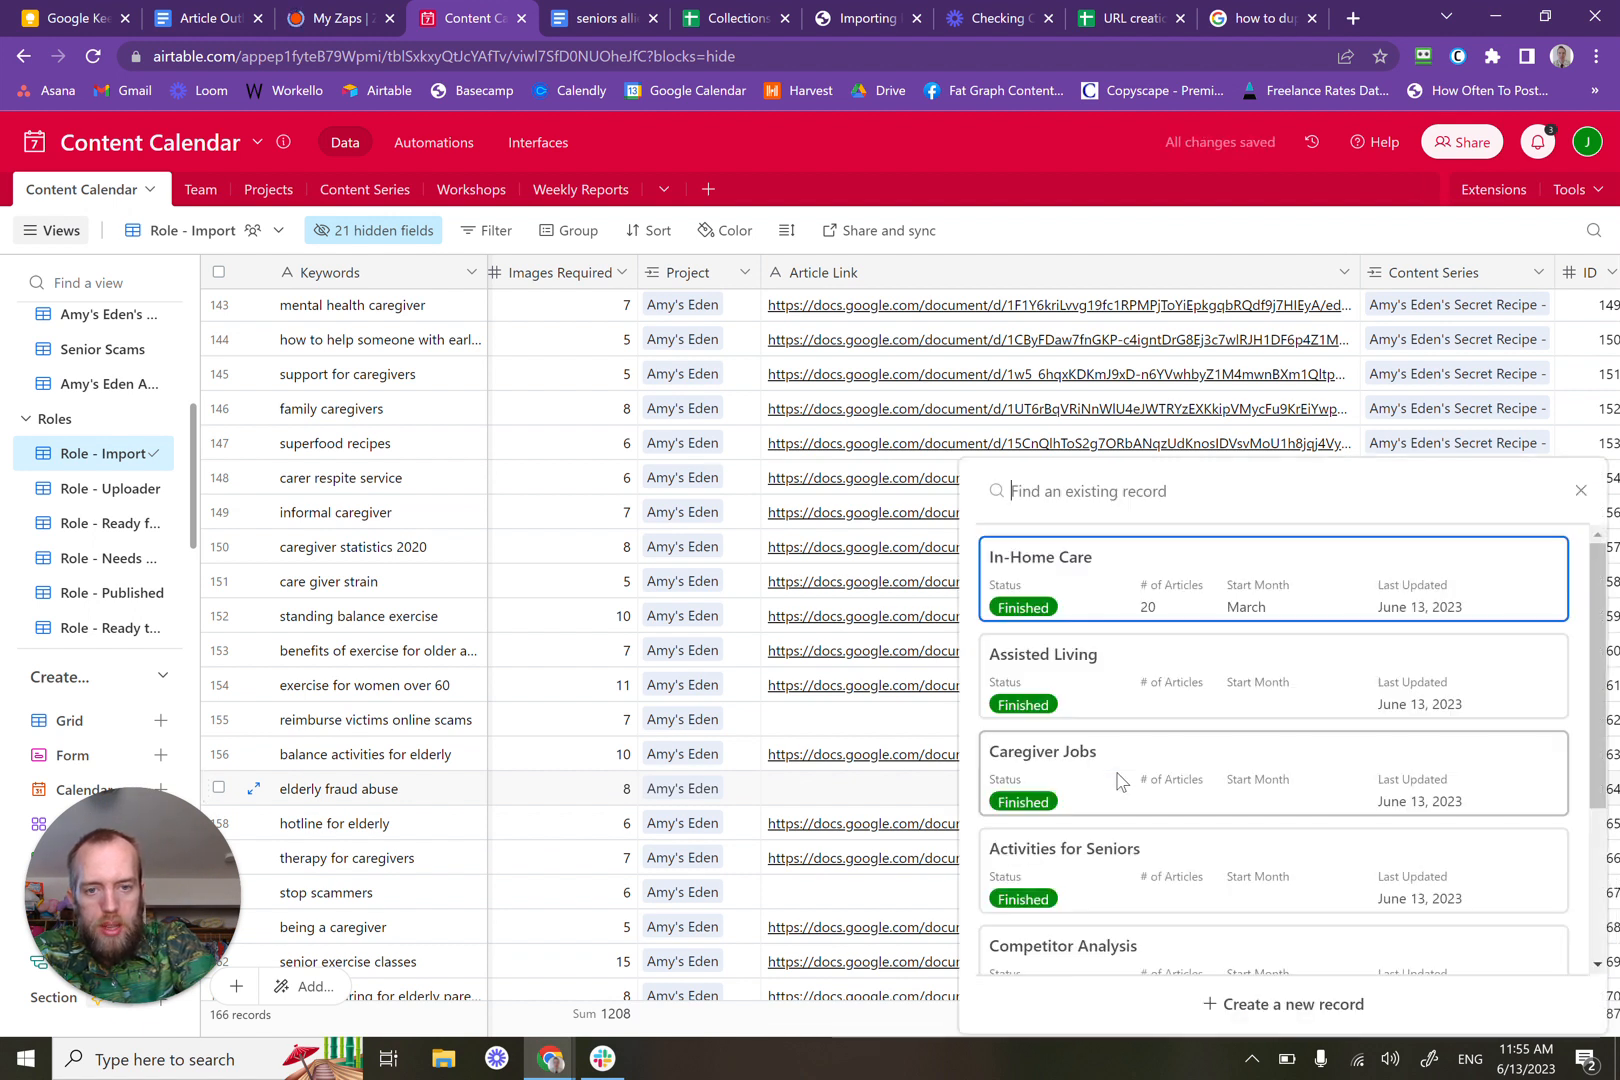
{"action": "scroll", "coordinate": [1118, 783], "scroll_direction": "down", "scroll_amount": 3}
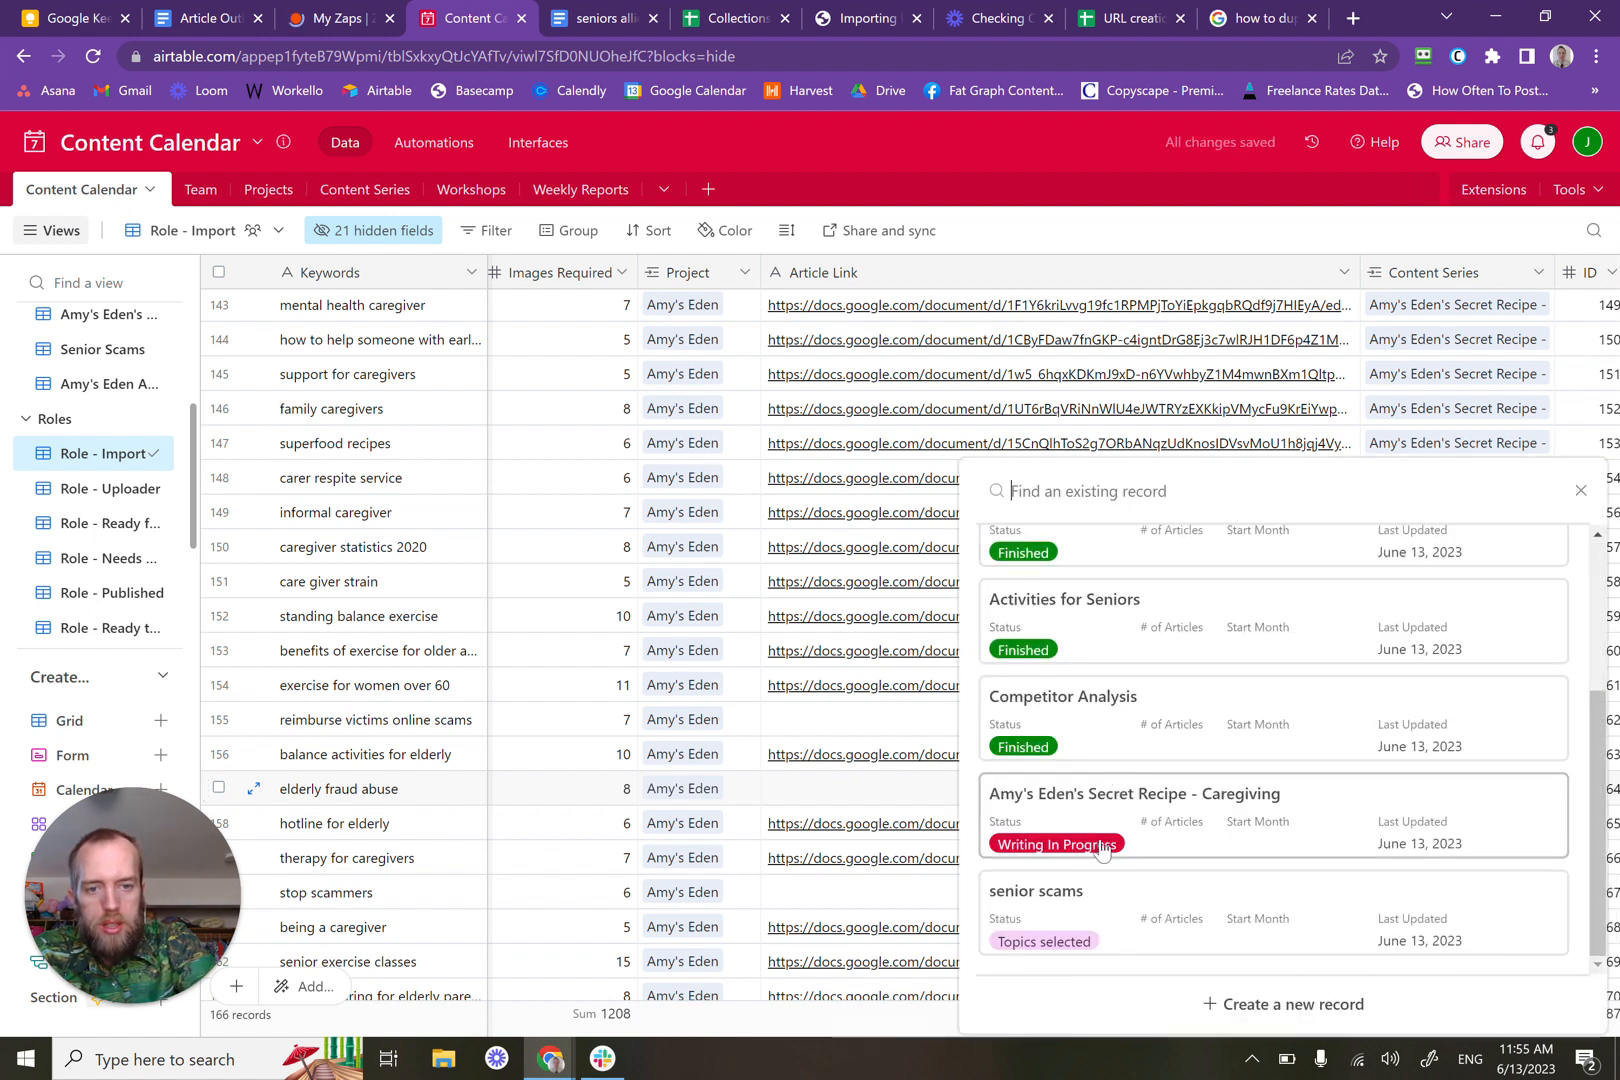
{"action": "left_click", "coordinate": [1075, 938]}
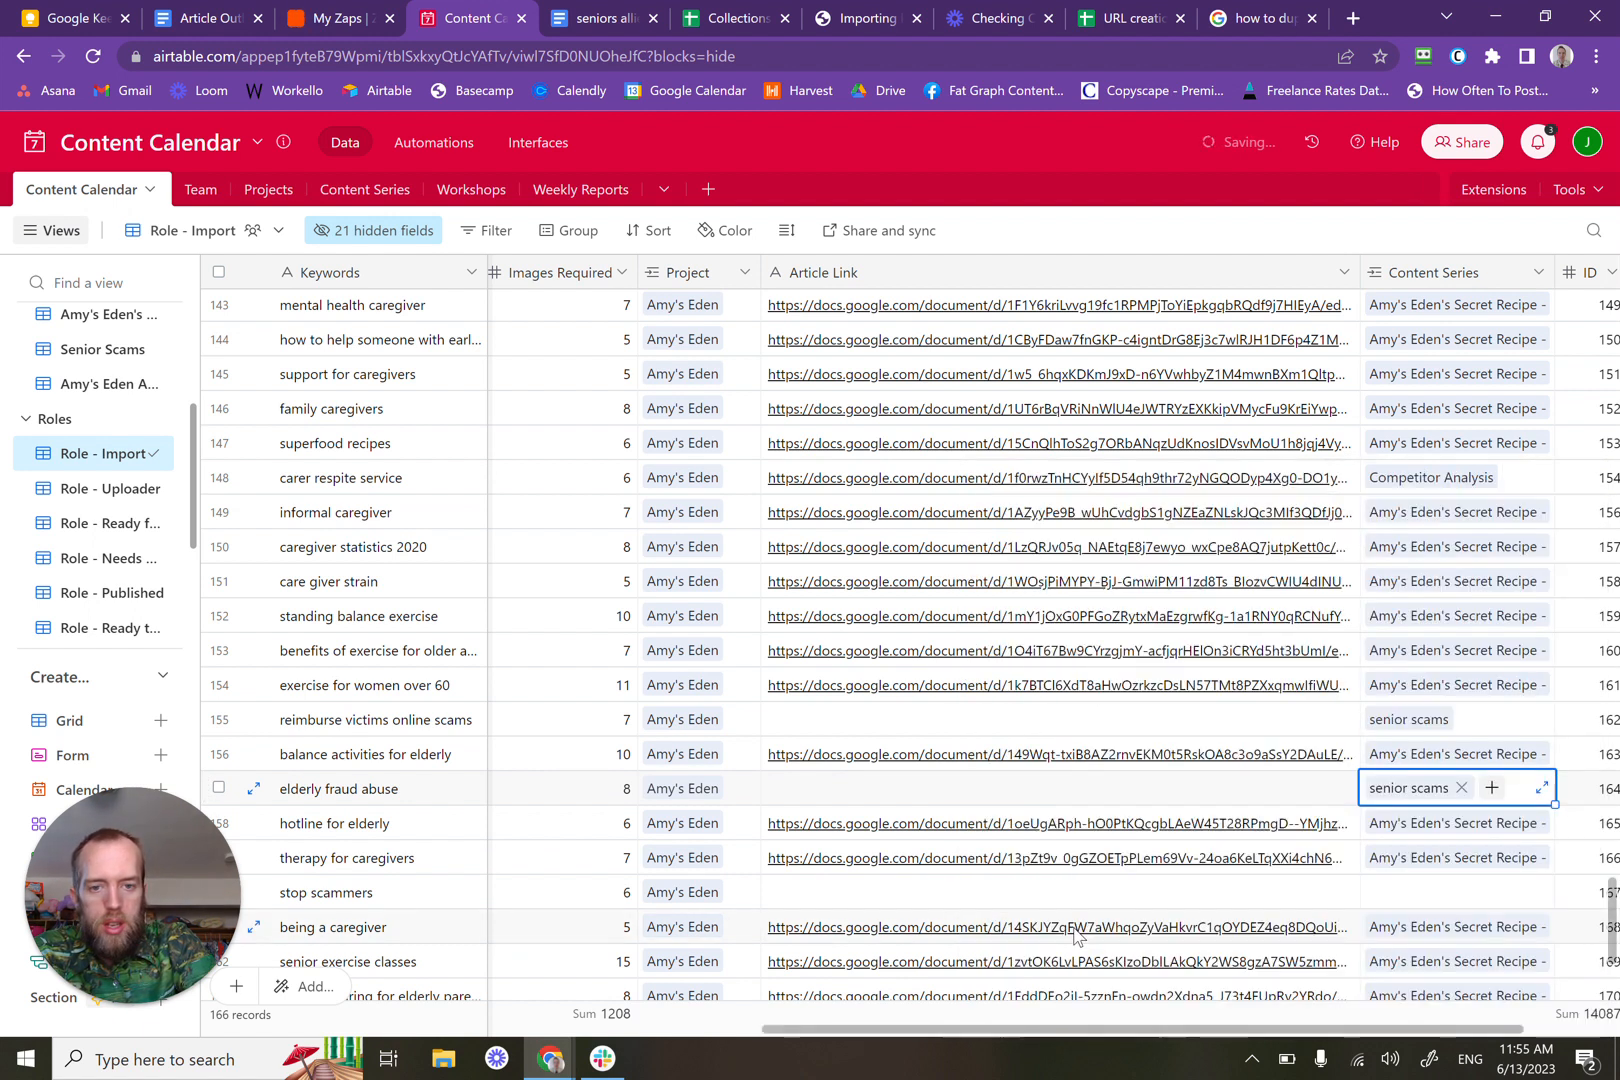
Step: Link the "stop scammers" record to the senior scams content series
{"action": "left_click", "coordinate": [1422, 886]}
{"action": "left_click", "coordinate": [1383, 890]}
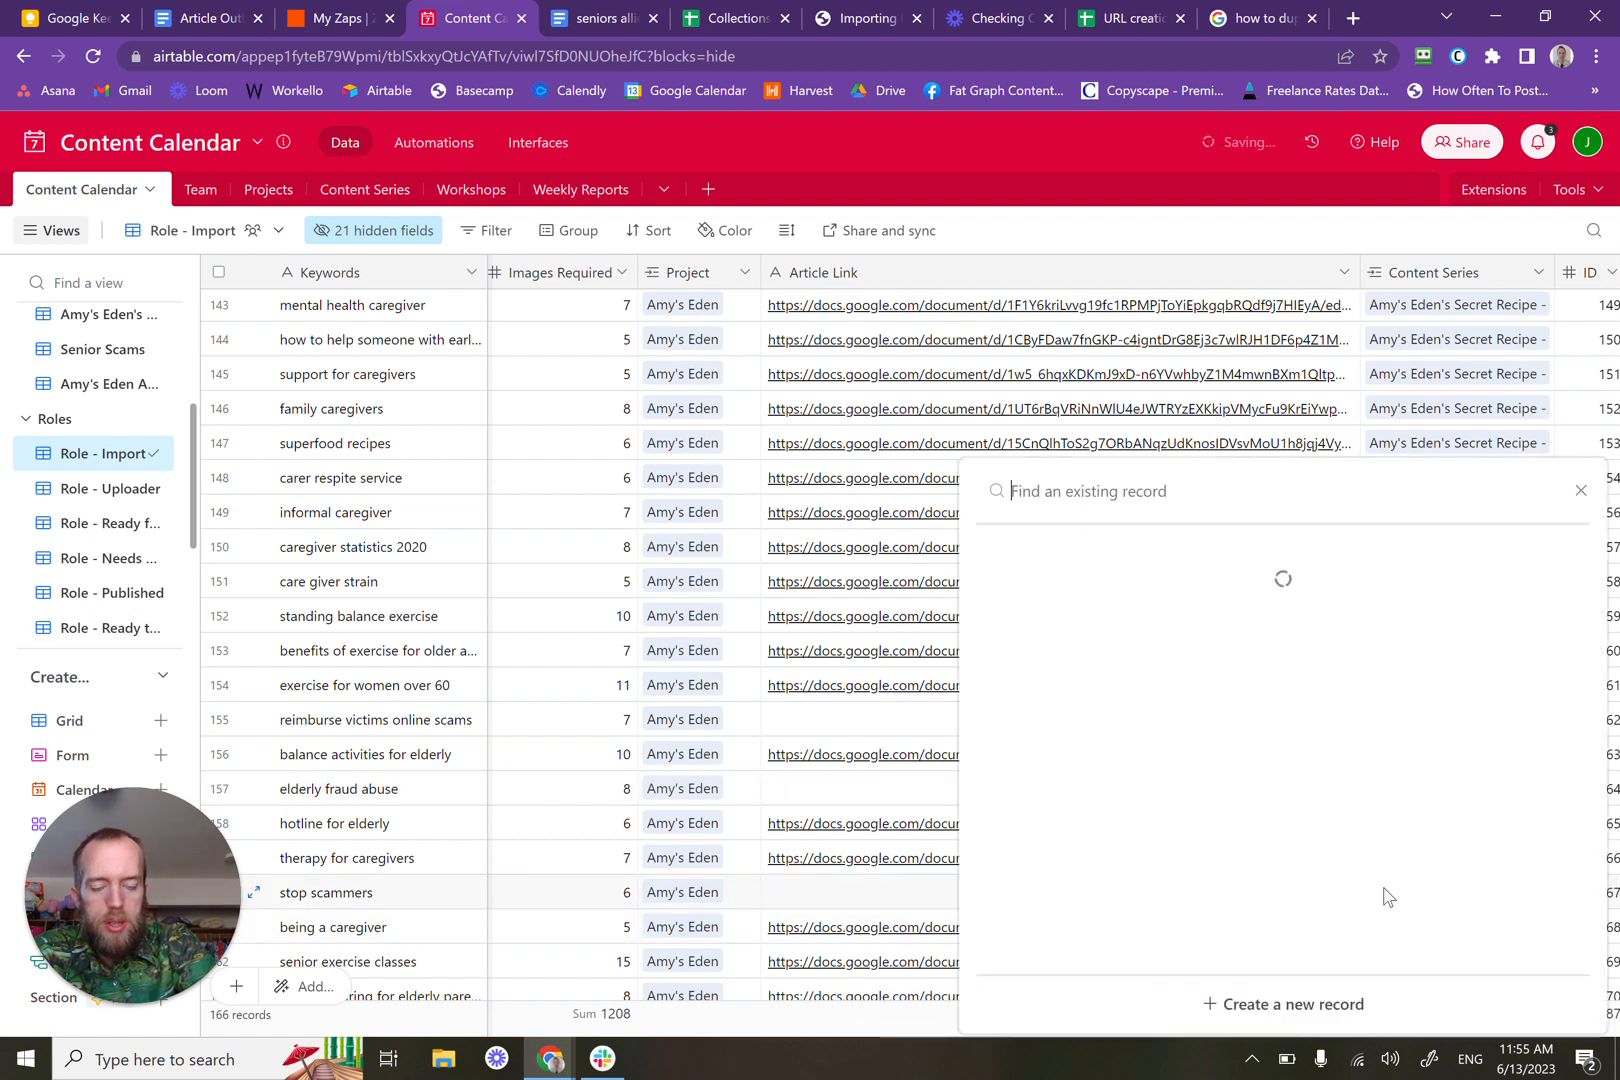
{"action": "scroll", "coordinate": [1060, 850], "scroll_direction": "down", "scroll_amount": 3}
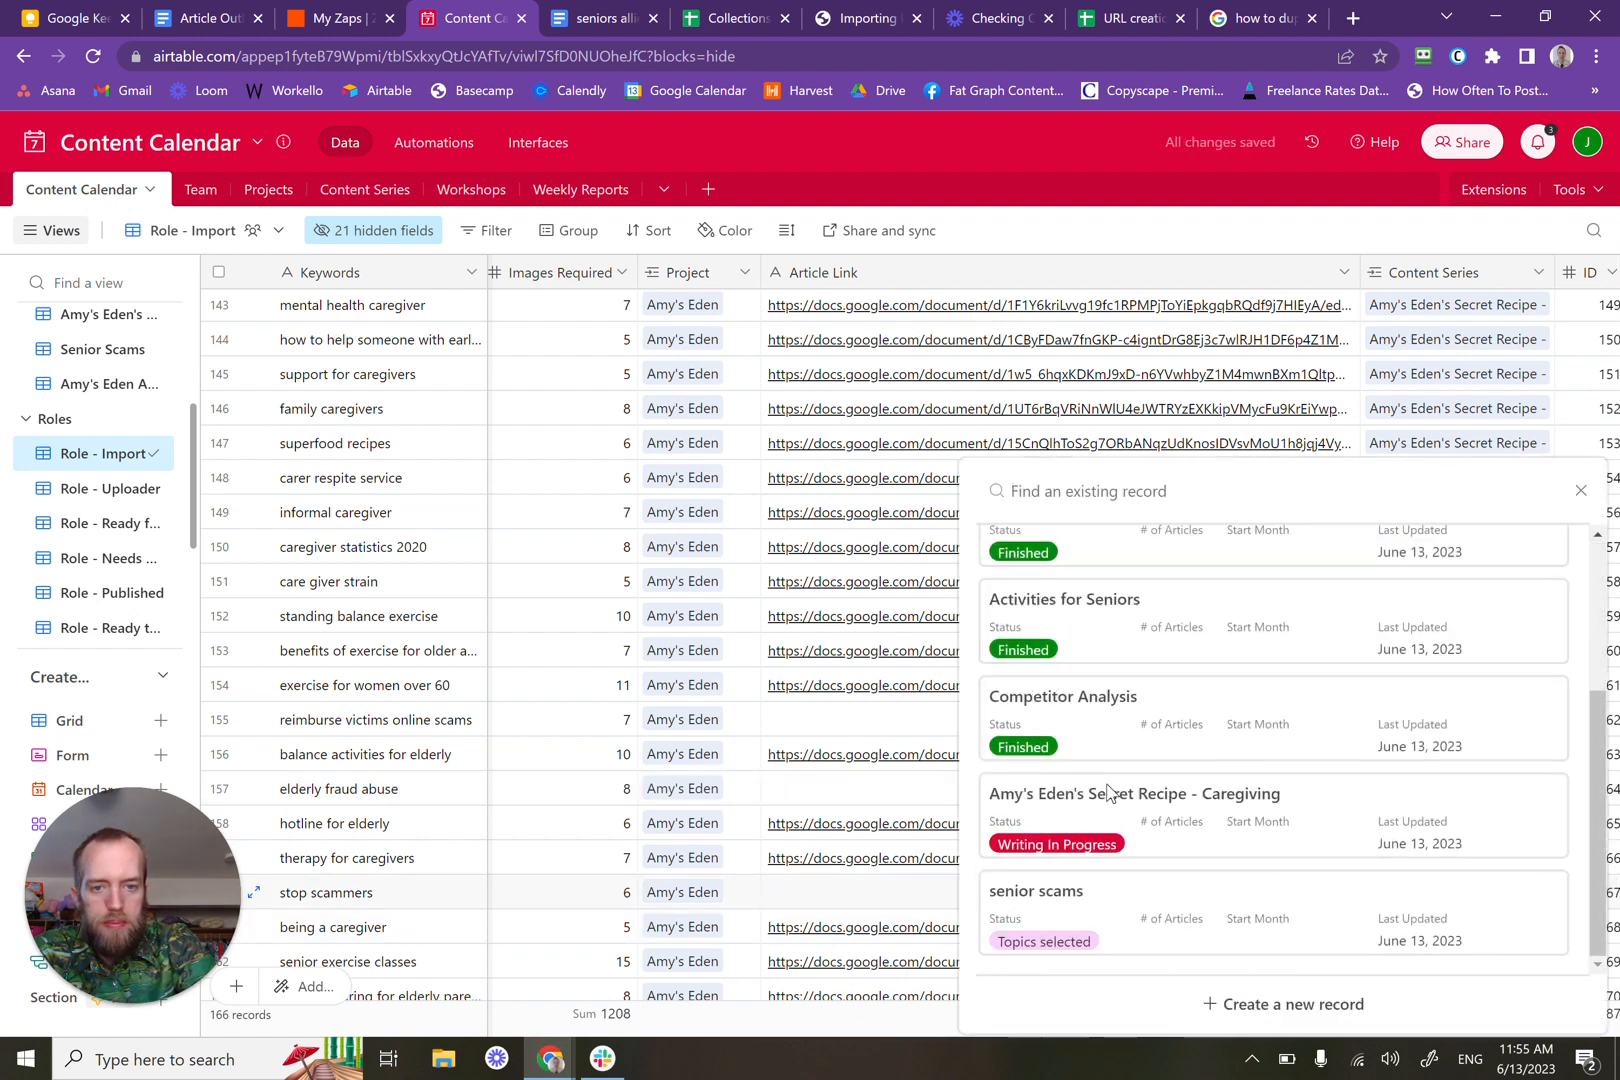
{"action": "left_click", "coordinate": [1078, 944]}
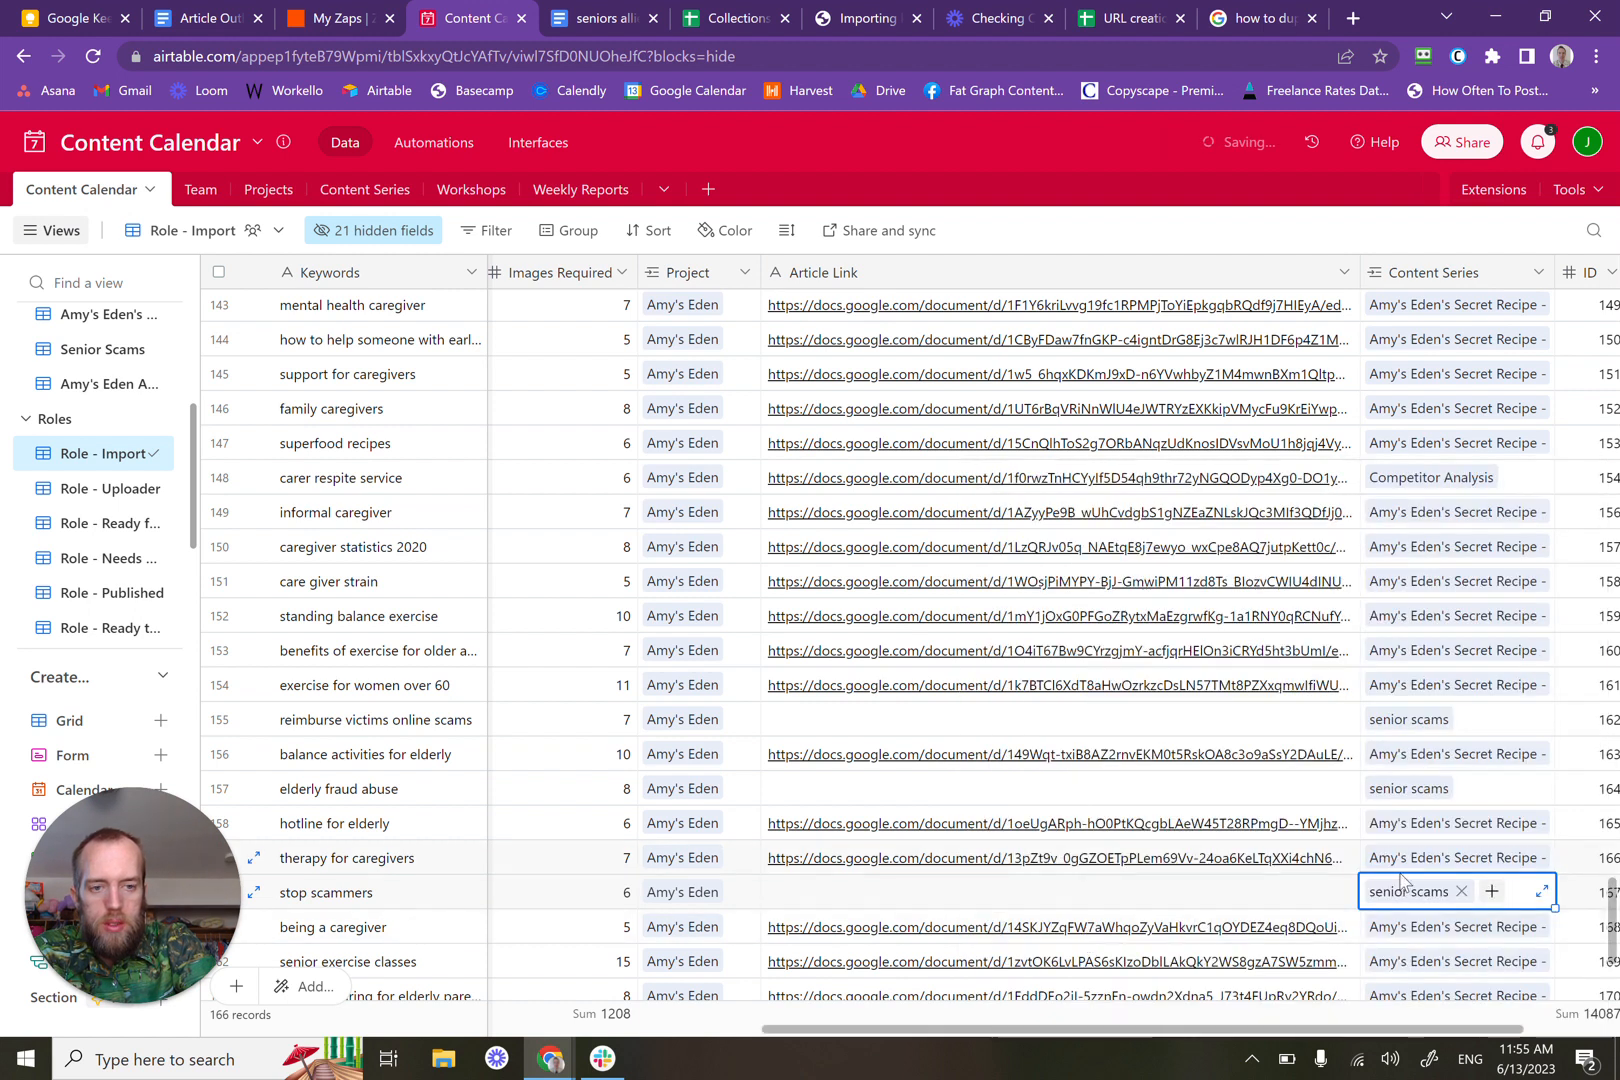
Step: Find the "fraud hotline" record among the earlier keywords and link it to the senior scams content series
{"action": "scroll", "coordinate": [1401, 880], "scroll_direction": "down", "scroll_amount": 3}
{"action": "scroll", "coordinate": [1450, 617], "scroll_direction": "up", "scroll_amount": 10}
{"action": "scroll", "coordinate": [1450, 617], "scroll_direction": "right", "scroll_amount": 1}
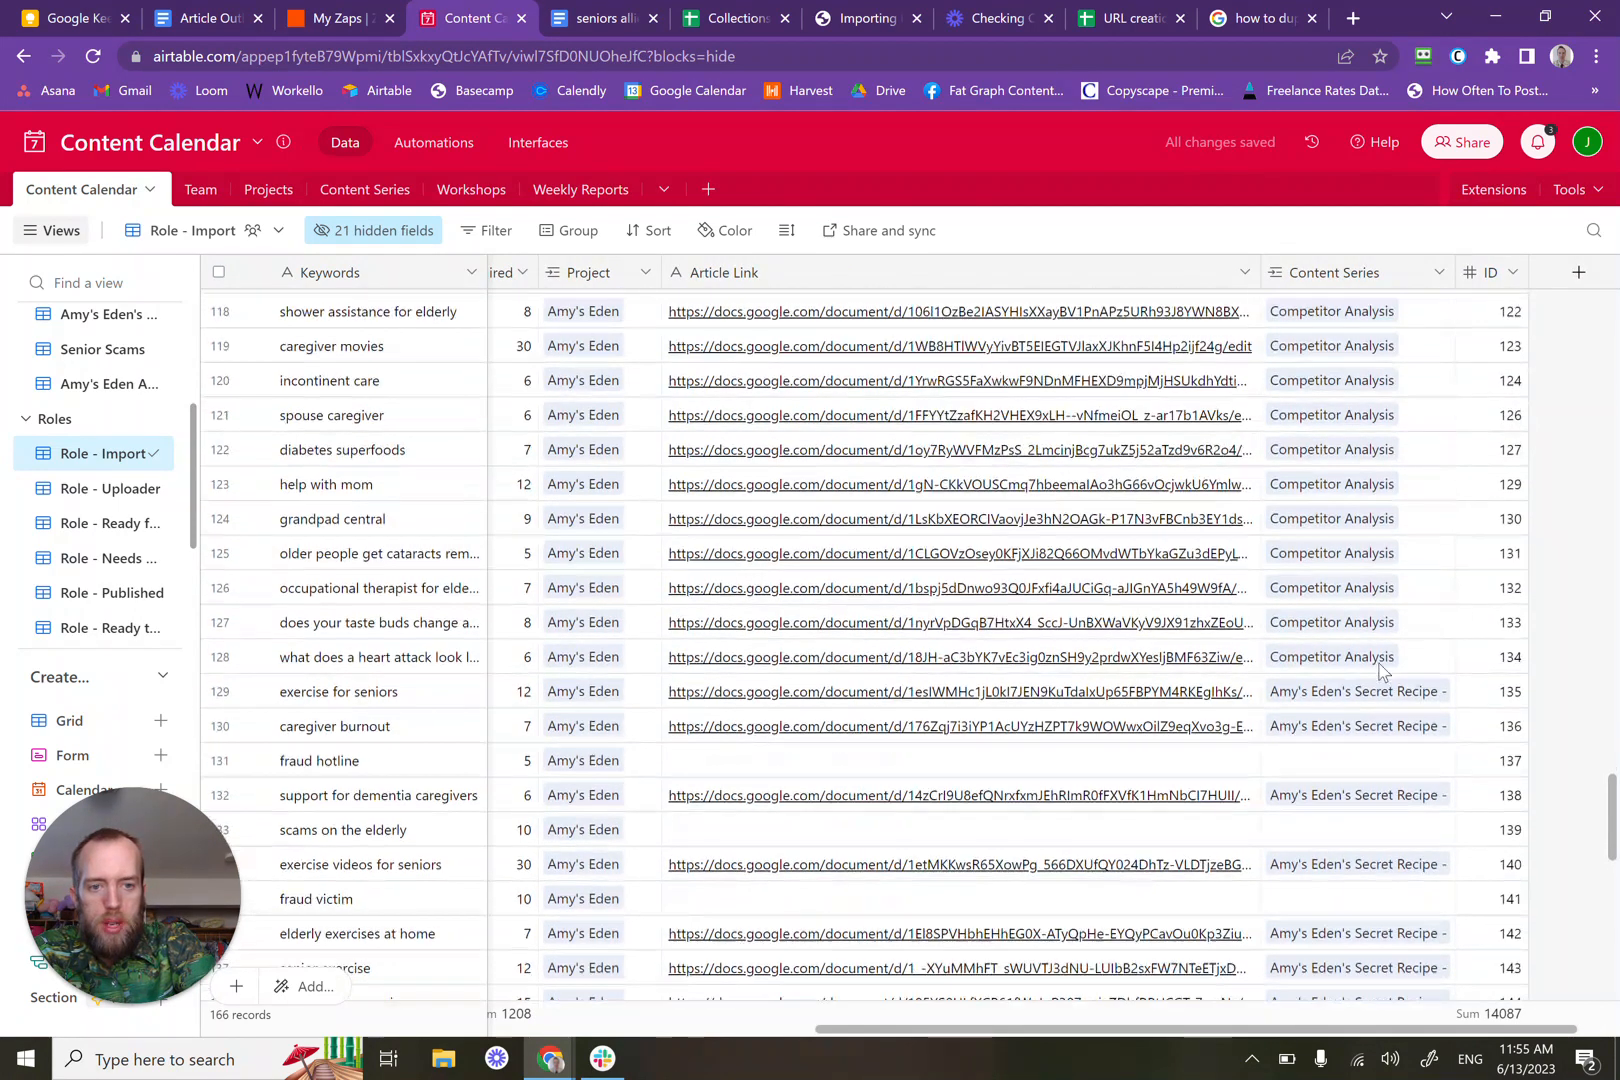
{"action": "left_click", "coordinate": [1313, 762]}
{"action": "left_click", "coordinate": [1279, 761]}
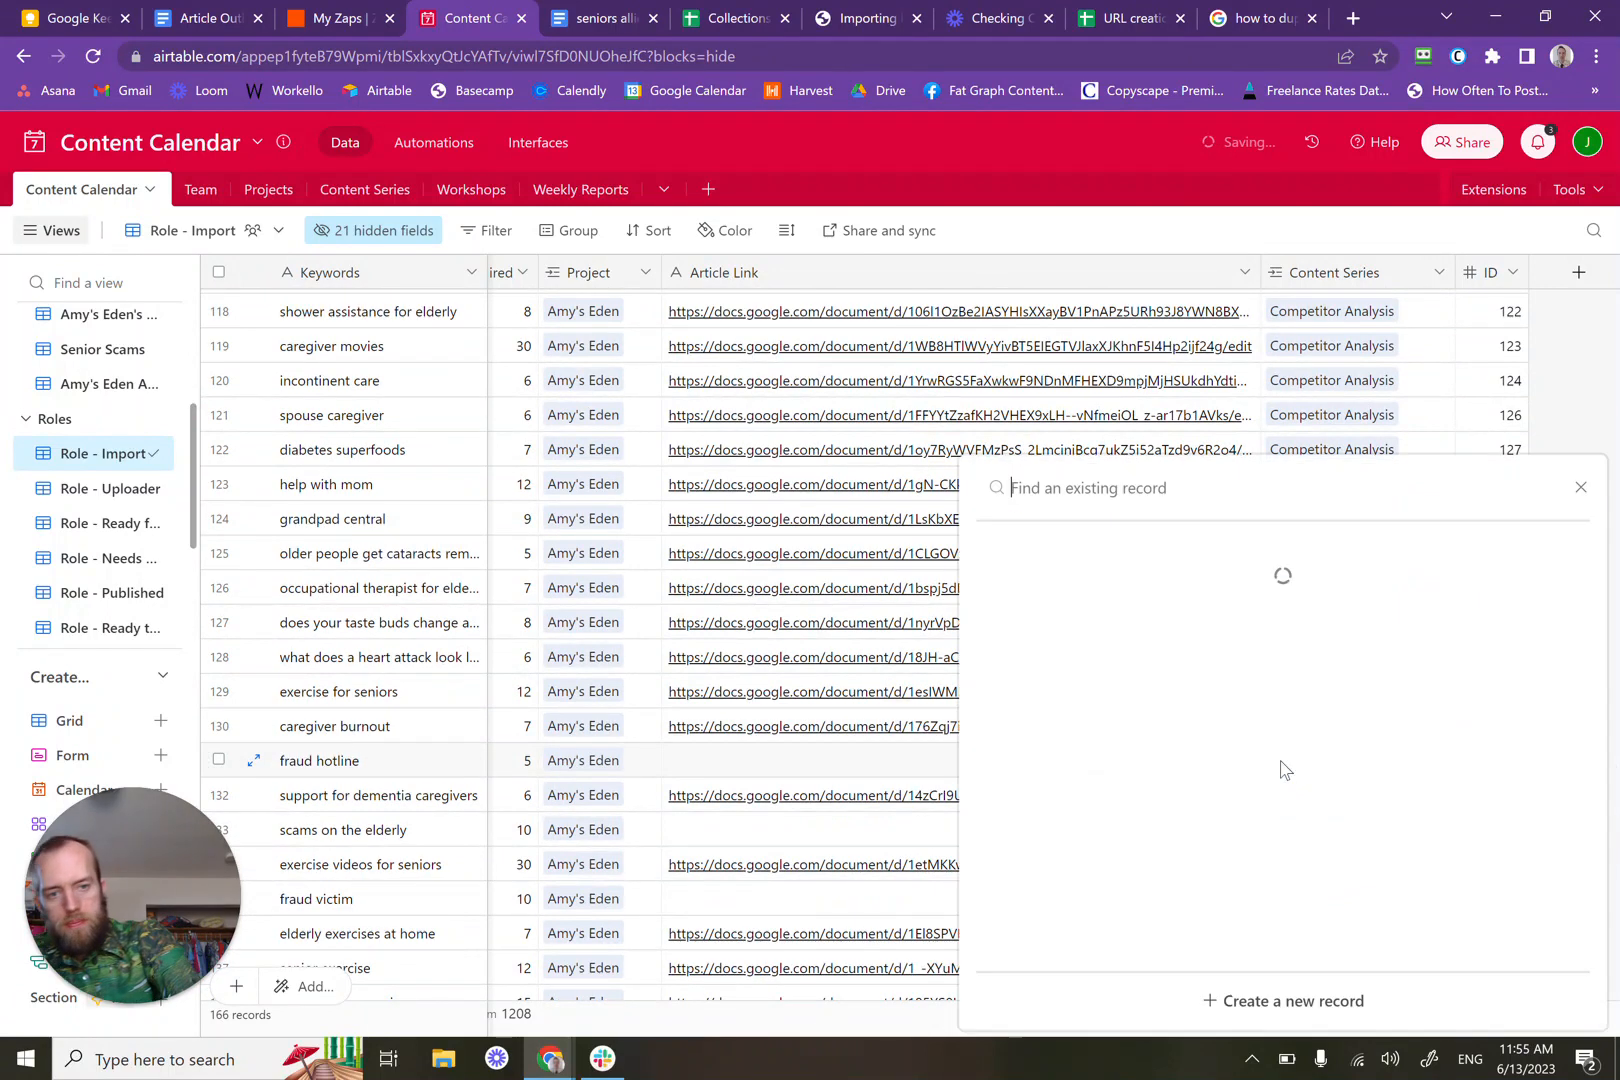
{"action": "scroll", "coordinate": [1167, 825], "scroll_direction": "down", "scroll_amount": 3}
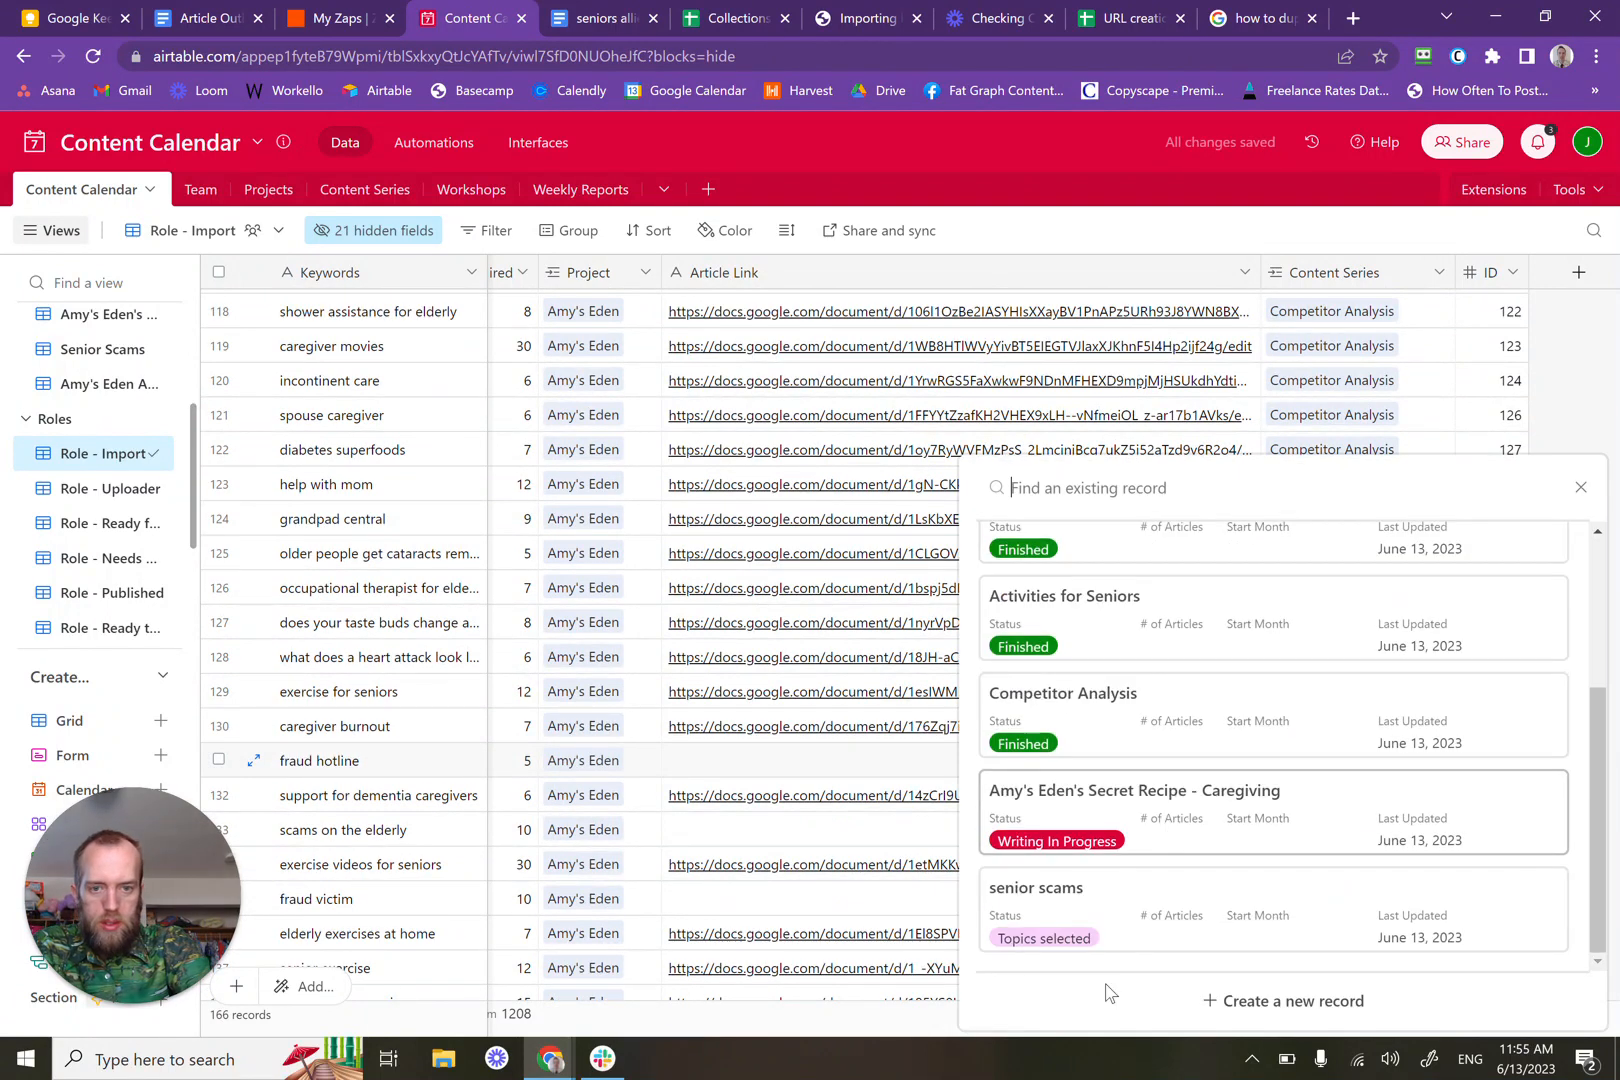
{"action": "left_click", "coordinate": [1126, 938]}
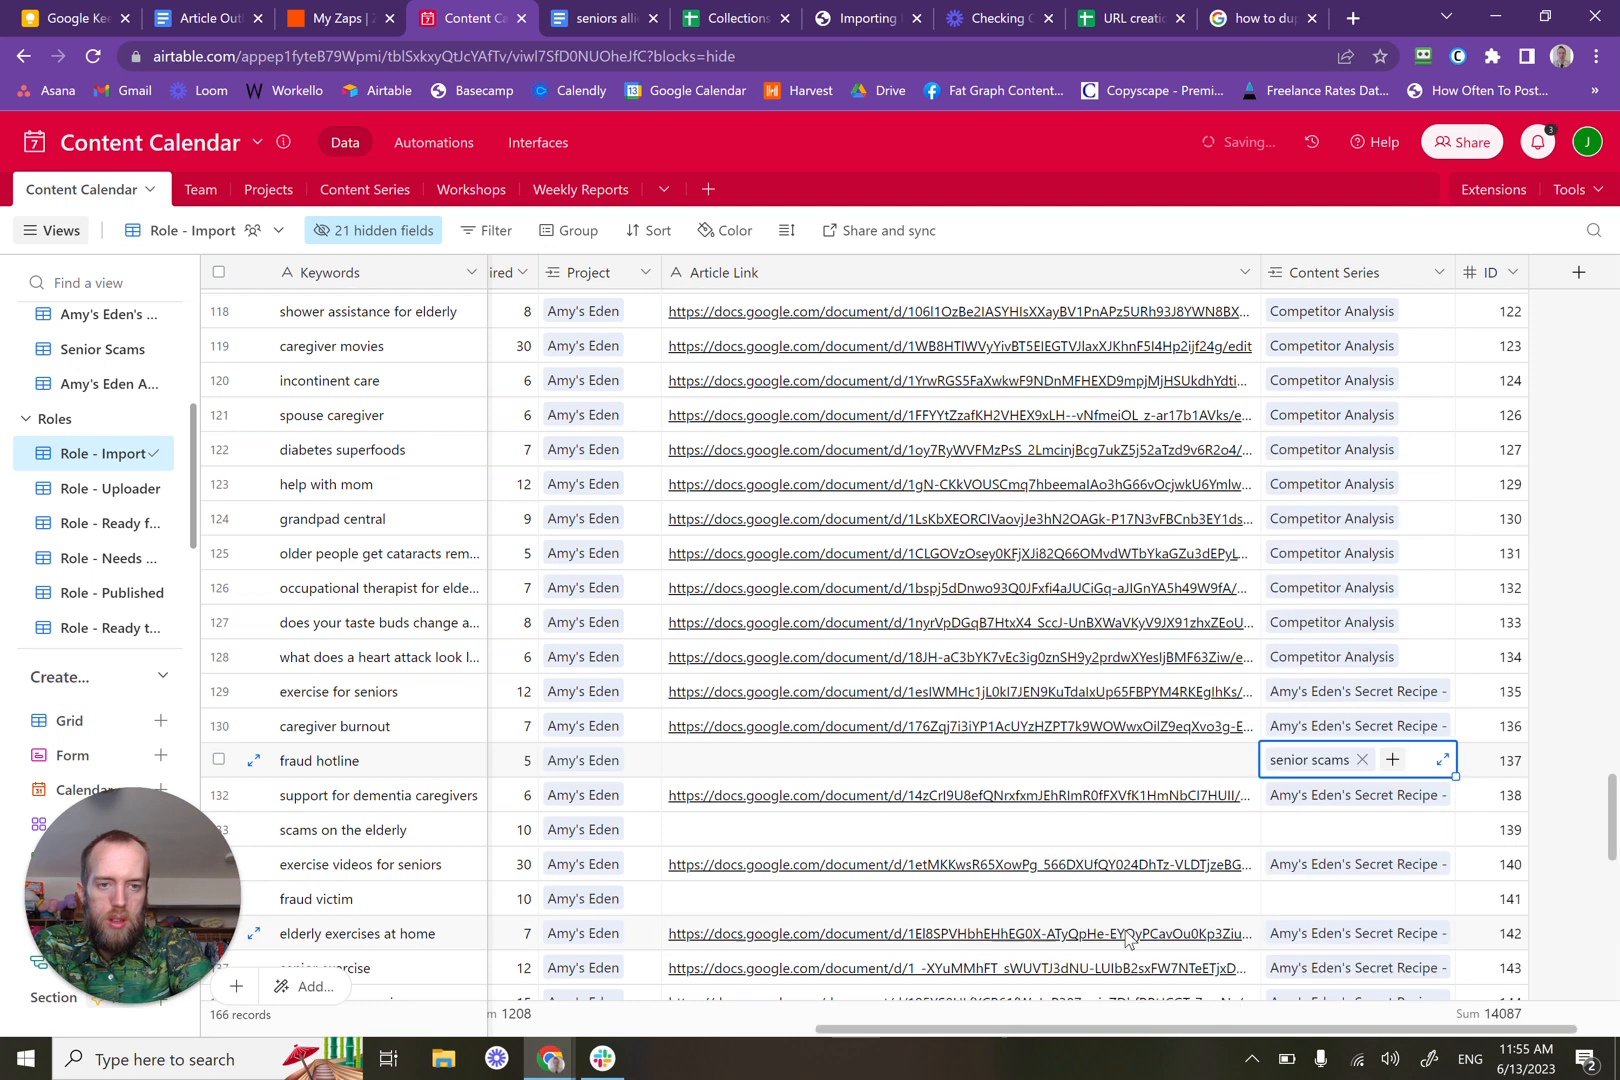
Step: Link the "scams on the elderly" record to the senior scams content series
{"action": "left_click", "coordinate": [1299, 831]}
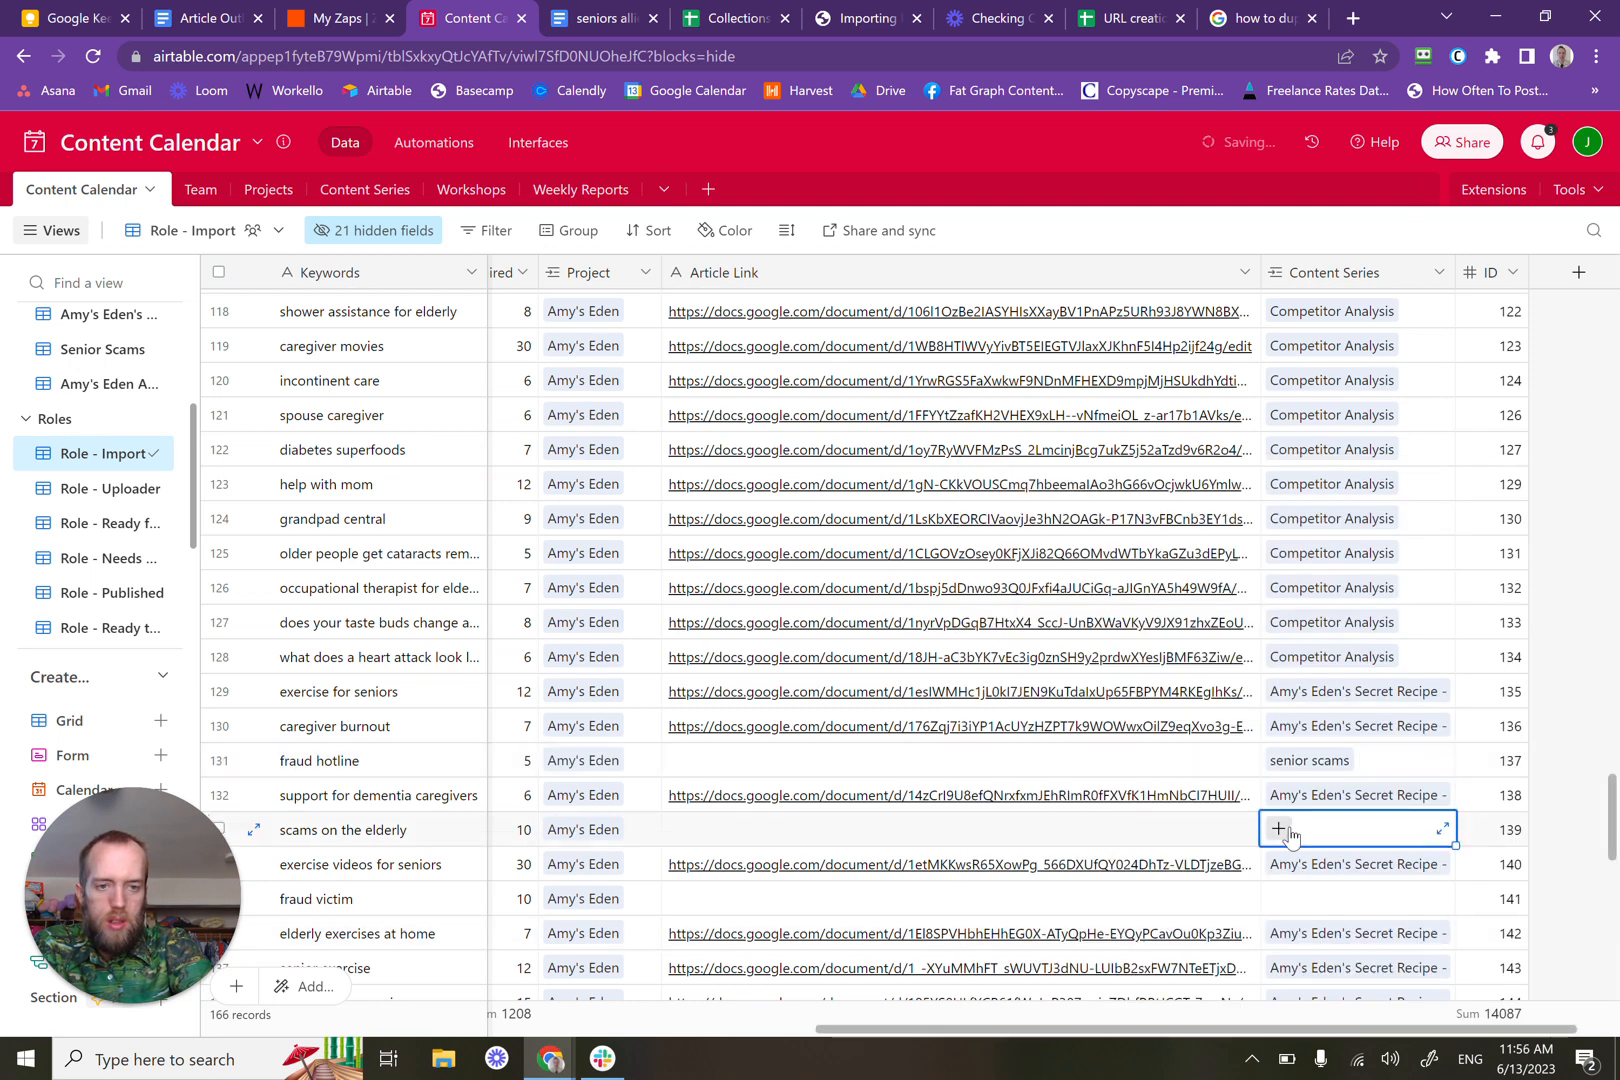
{"action": "left_click", "coordinate": [1280, 830]}
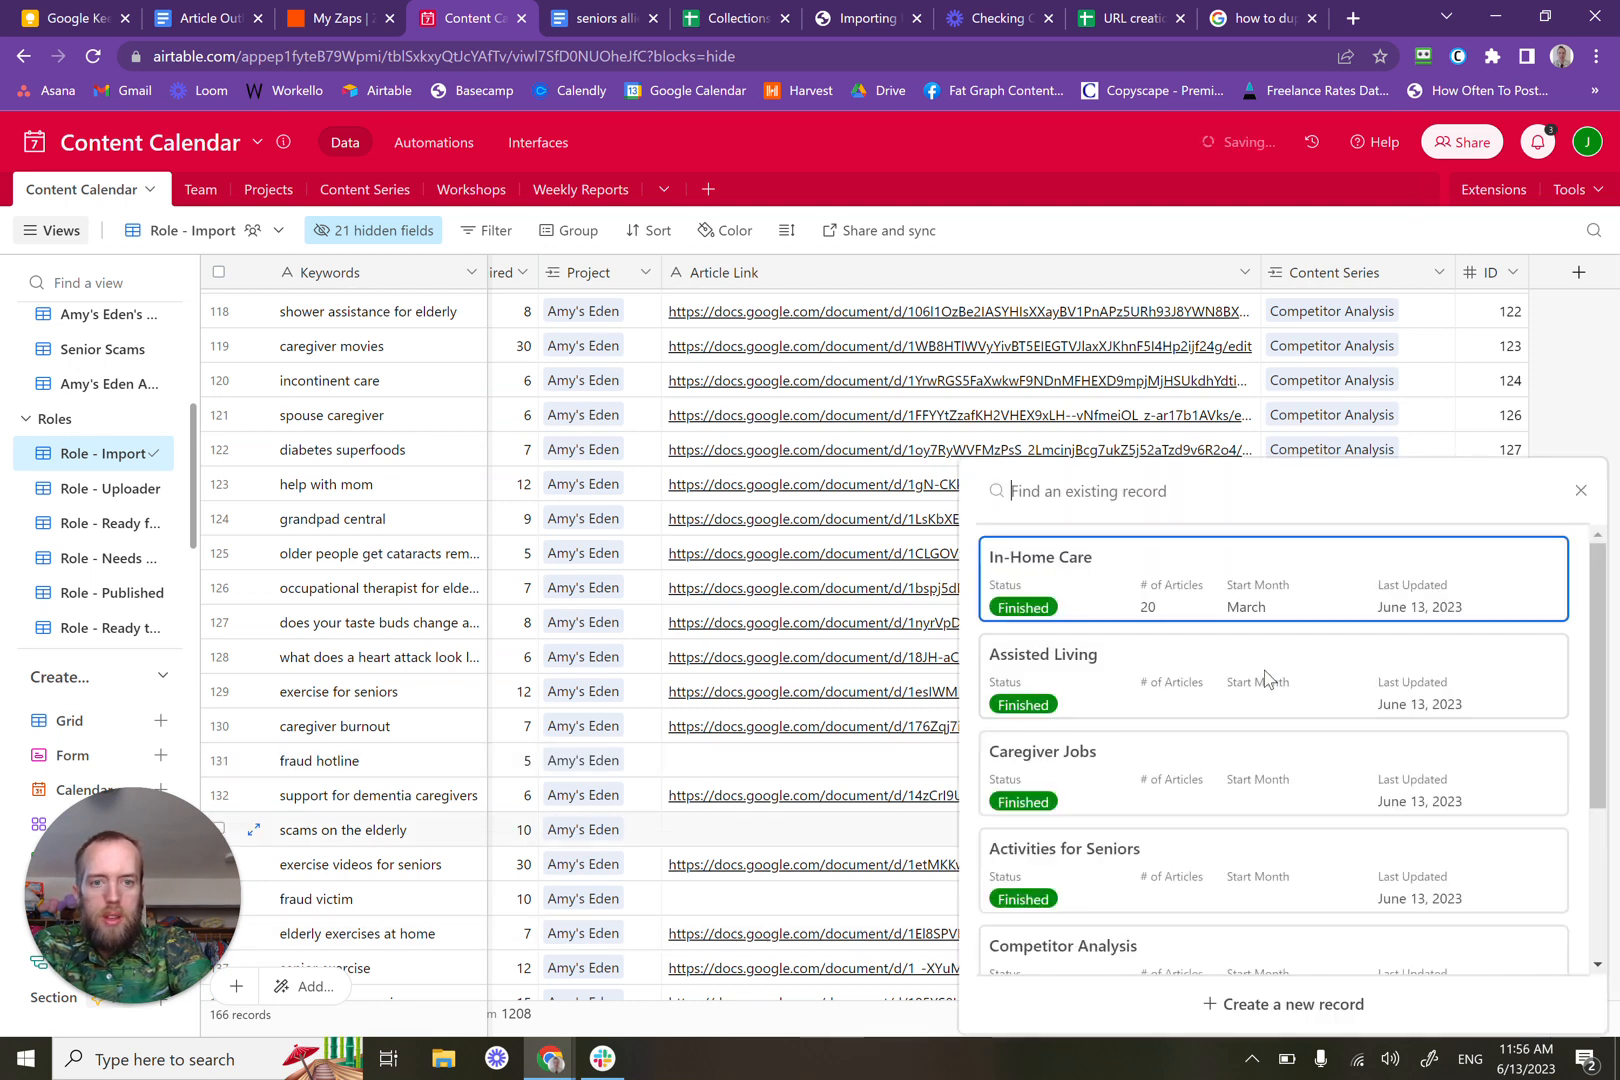
{"action": "scroll", "coordinate": [1170, 780], "scroll_direction": "down", "scroll_amount": 1}
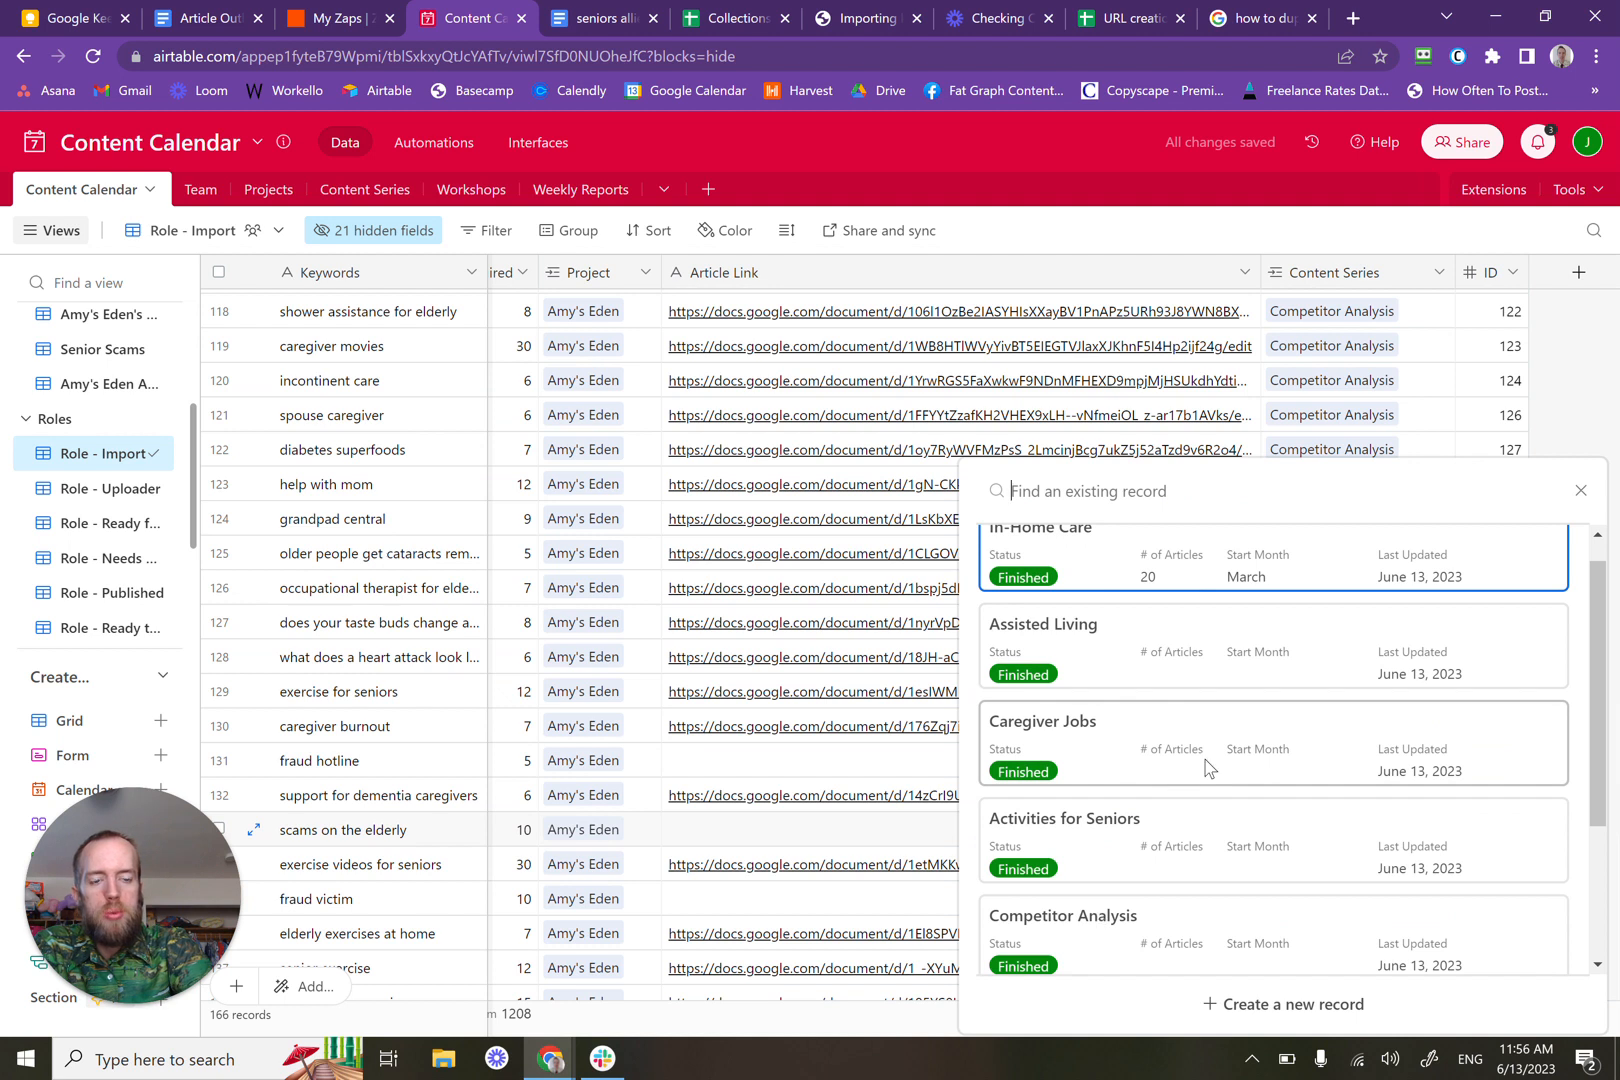
{"action": "scroll", "coordinate": [1207, 767], "scroll_direction": "down", "scroll_amount": 2}
{"action": "left_click", "coordinate": [1105, 942]}
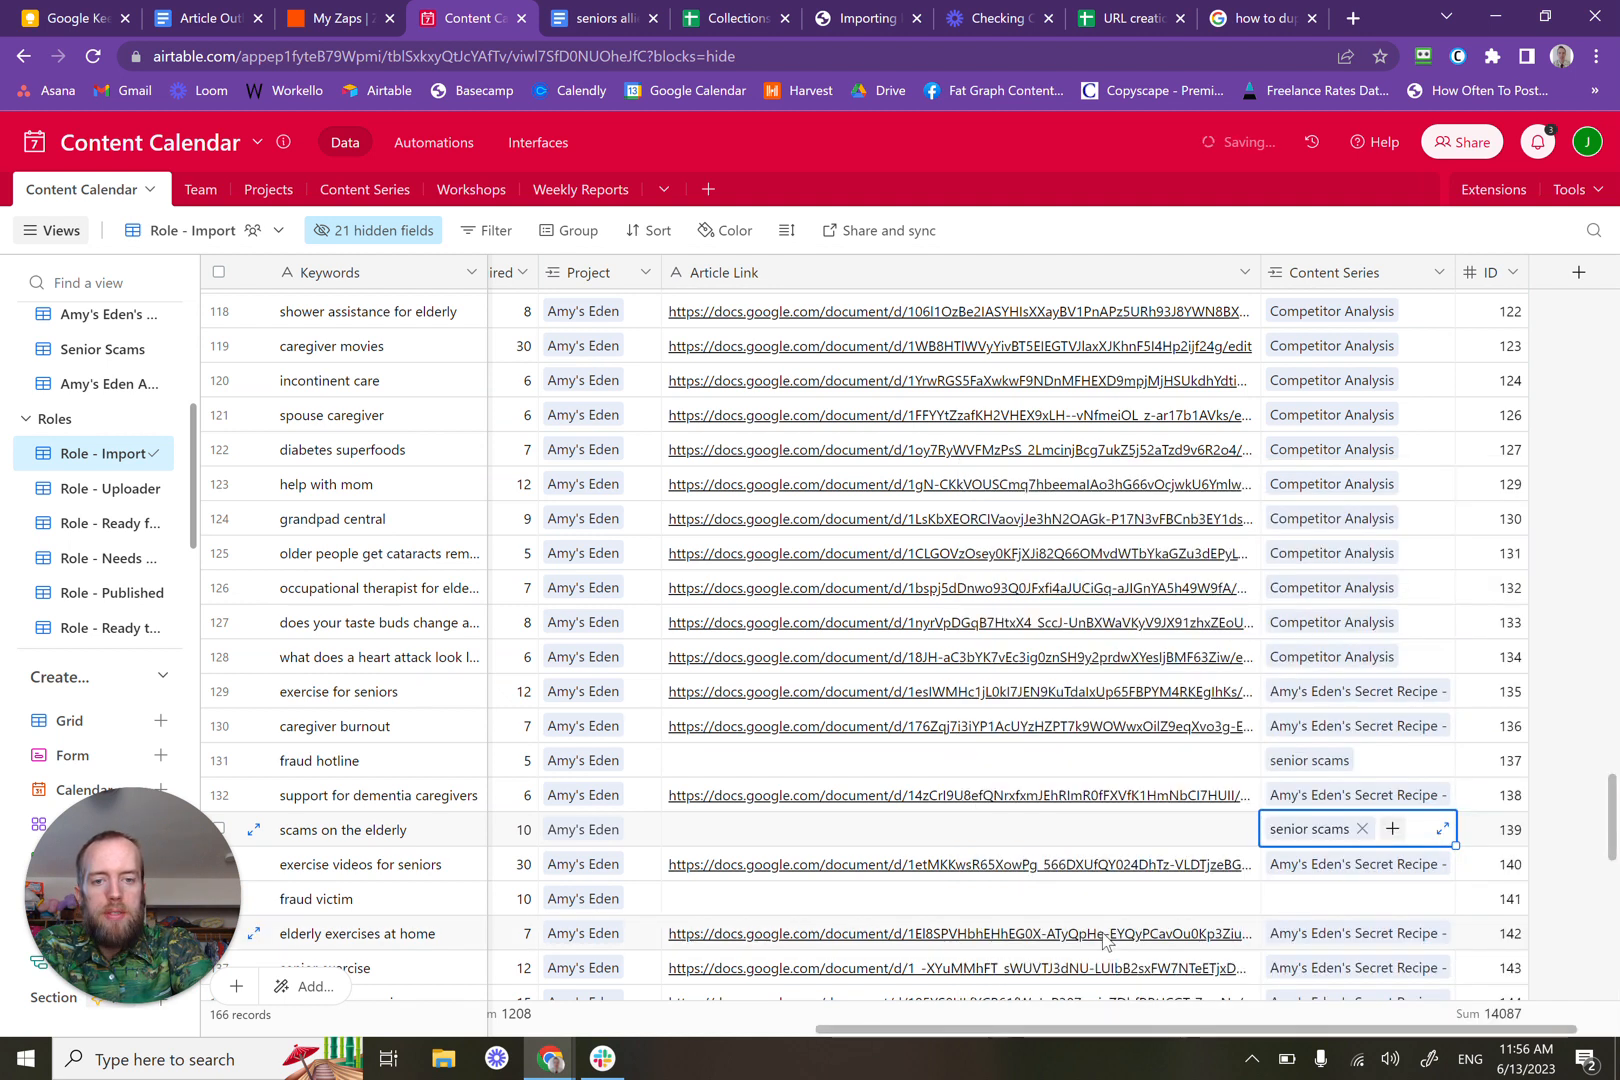
Step: Link the "fraud victim" record to the senior scams content series
{"action": "left_click", "coordinate": [1282, 903]}
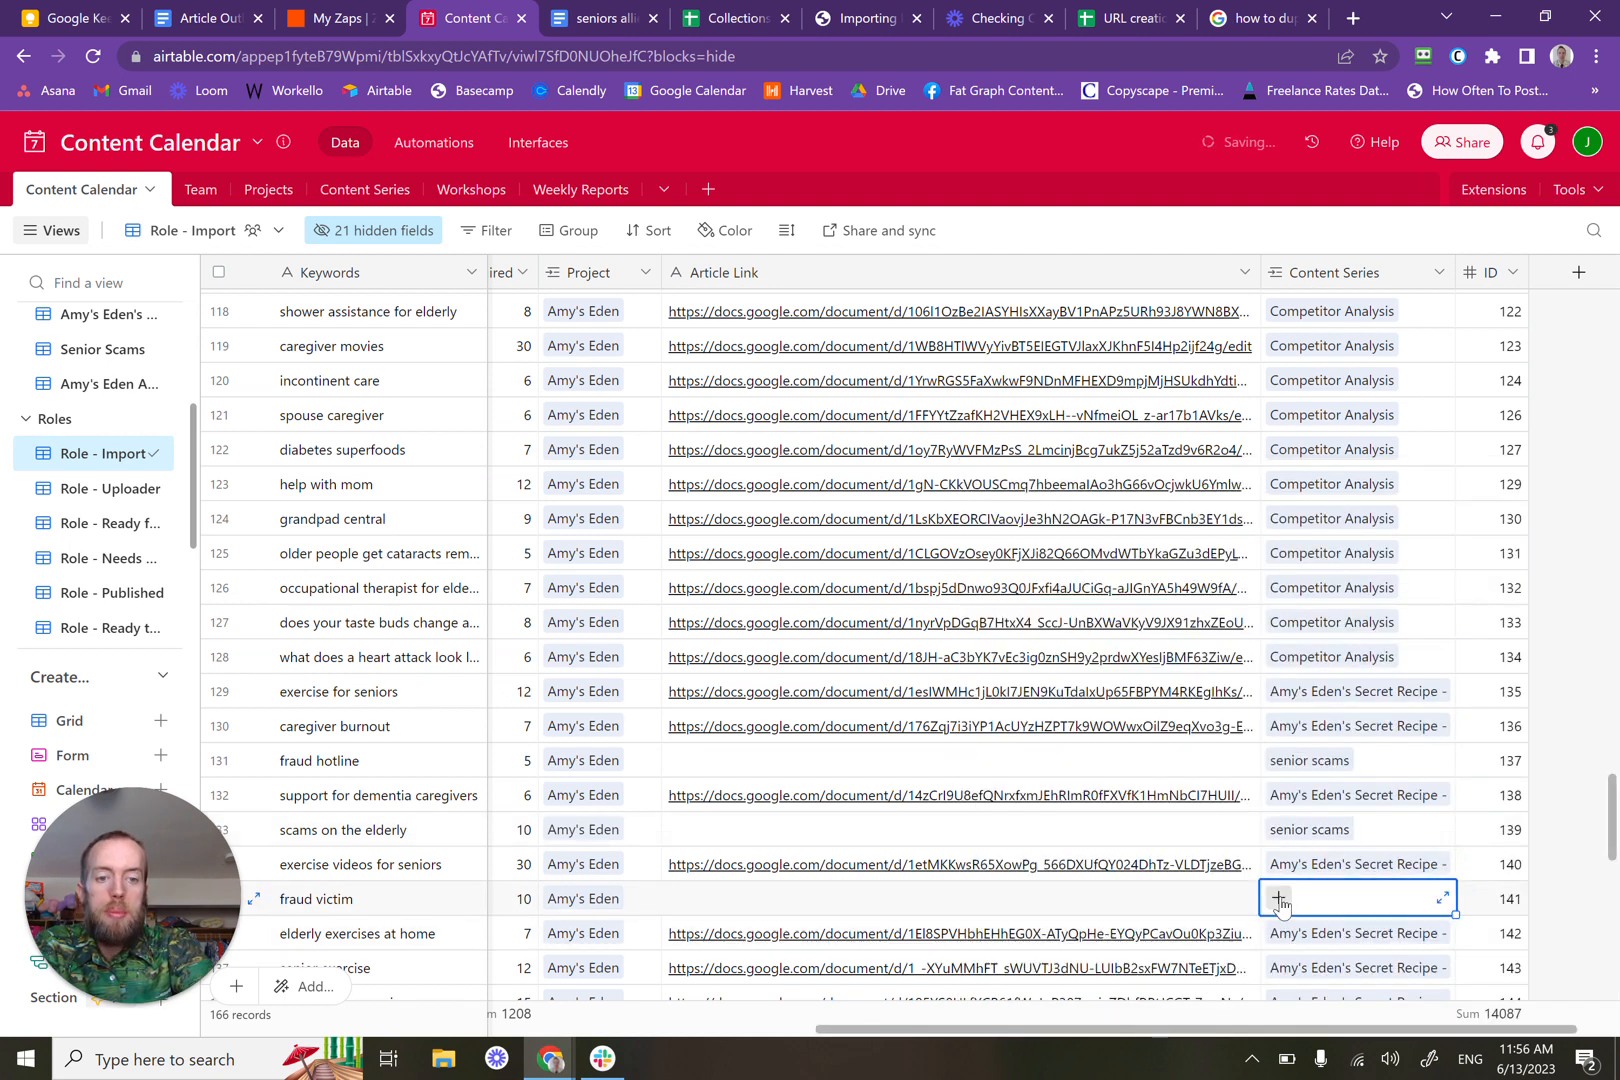
{"action": "left_click", "coordinate": [1282, 903]}
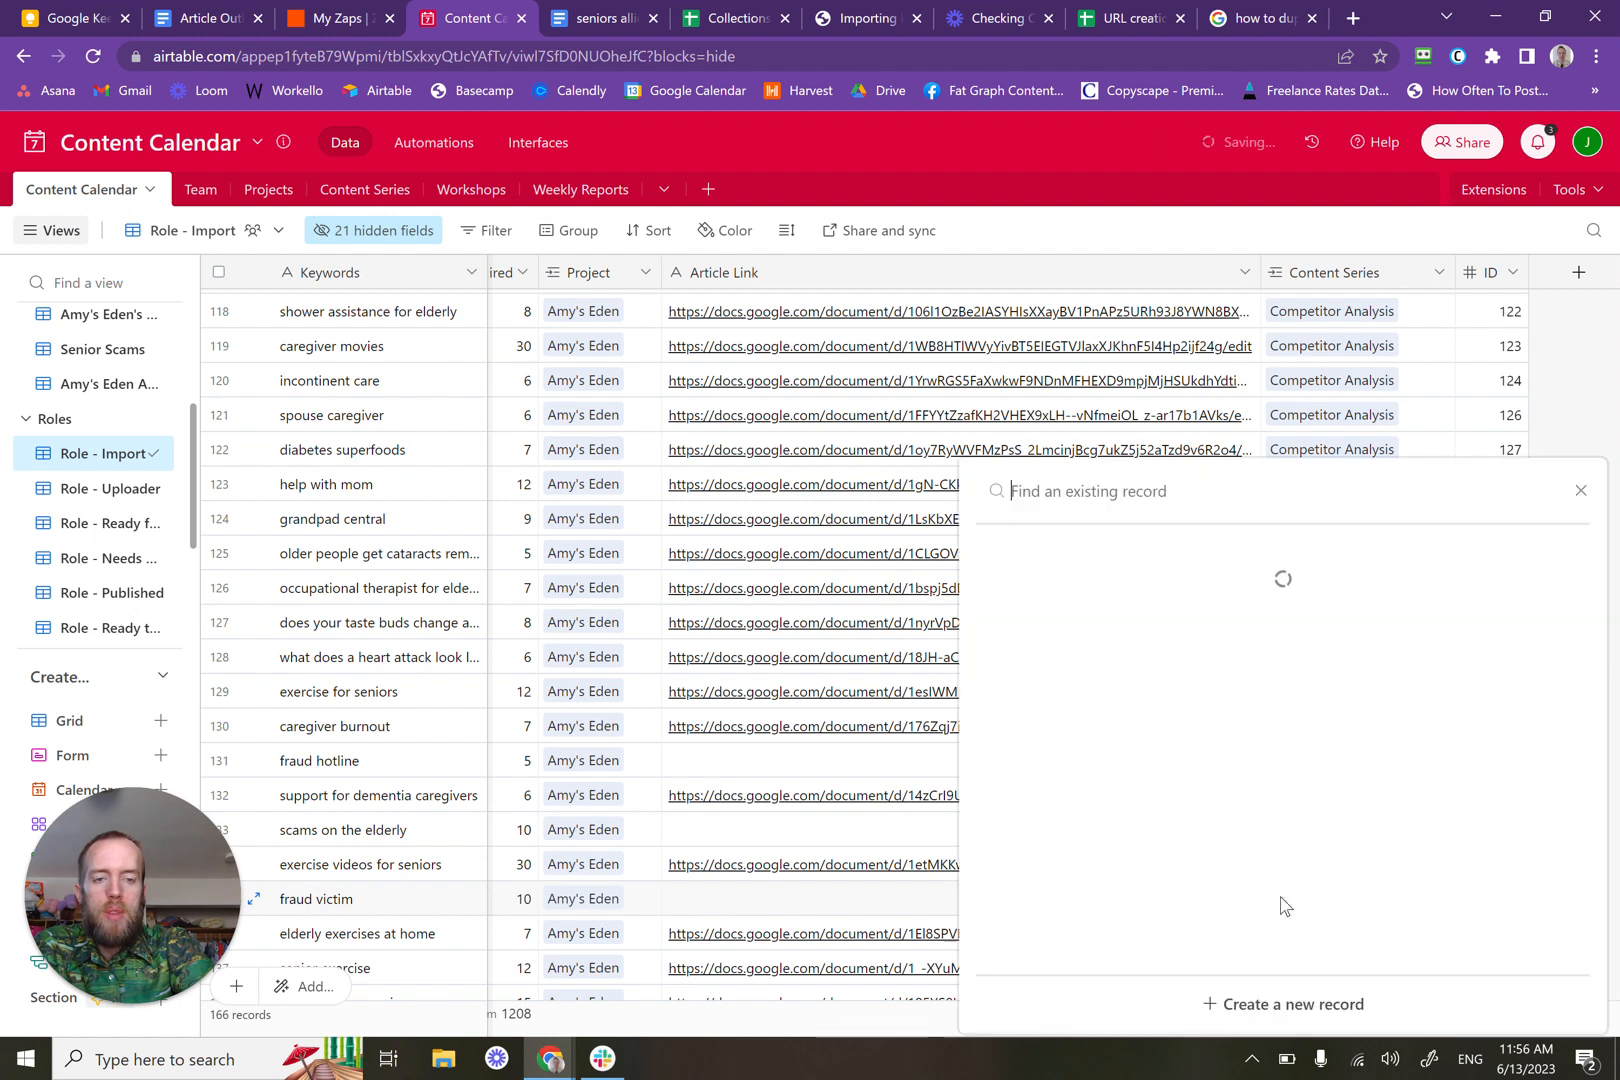
{"action": "scroll", "coordinate": [1258, 851], "scroll_direction": "down", "scroll_amount": 1}
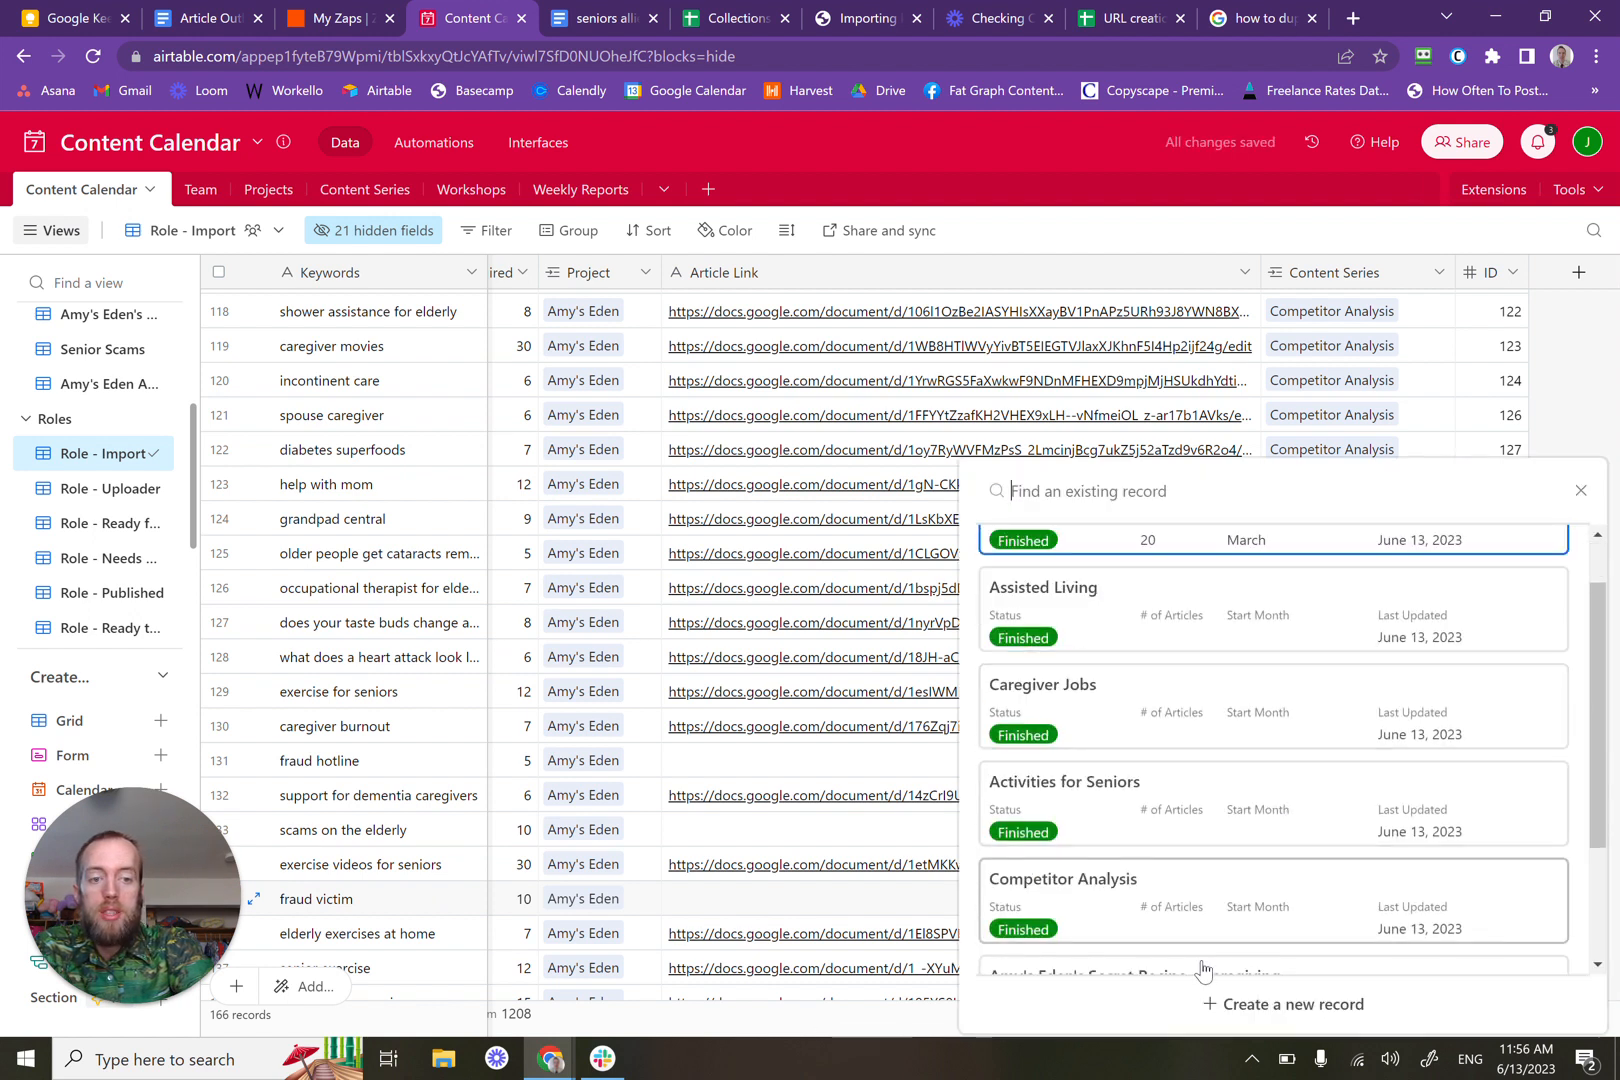
{"action": "scroll", "coordinate": [1314, 812], "scroll_direction": "down", "scroll_amount": 1}
{"action": "scroll", "coordinate": [1314, 810], "scroll_direction": "down", "scroll_amount": 2}
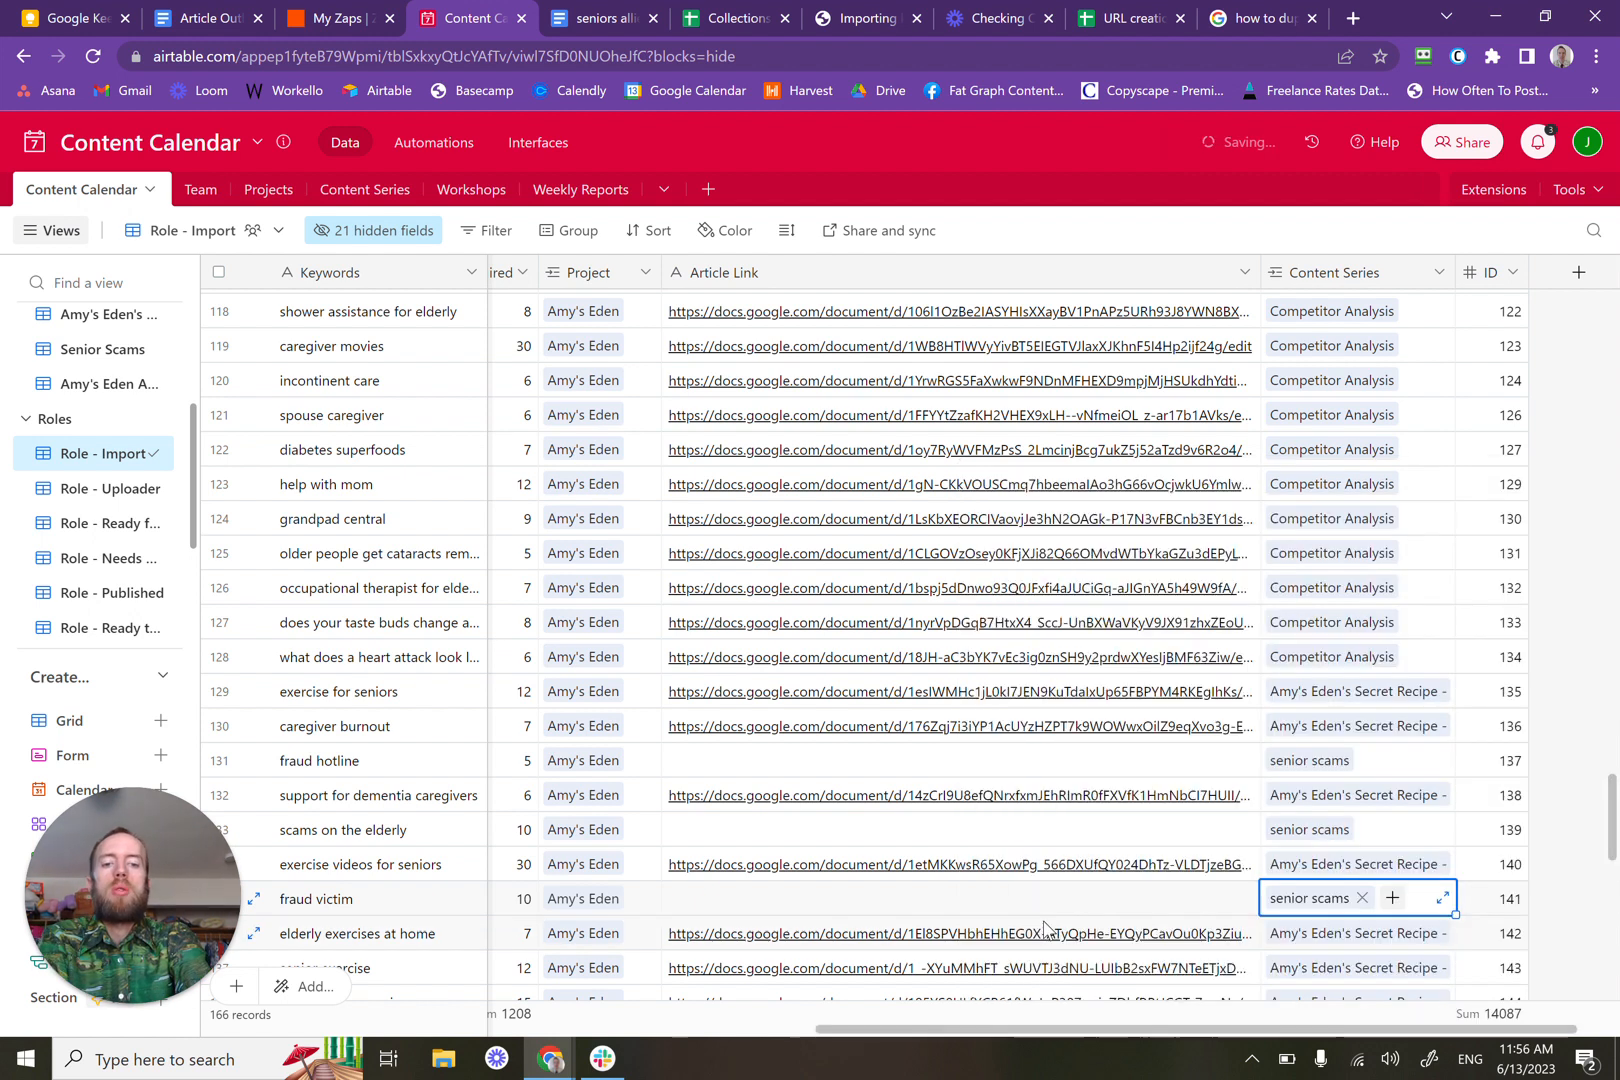
{"action": "left_click", "coordinate": [1044, 930]}
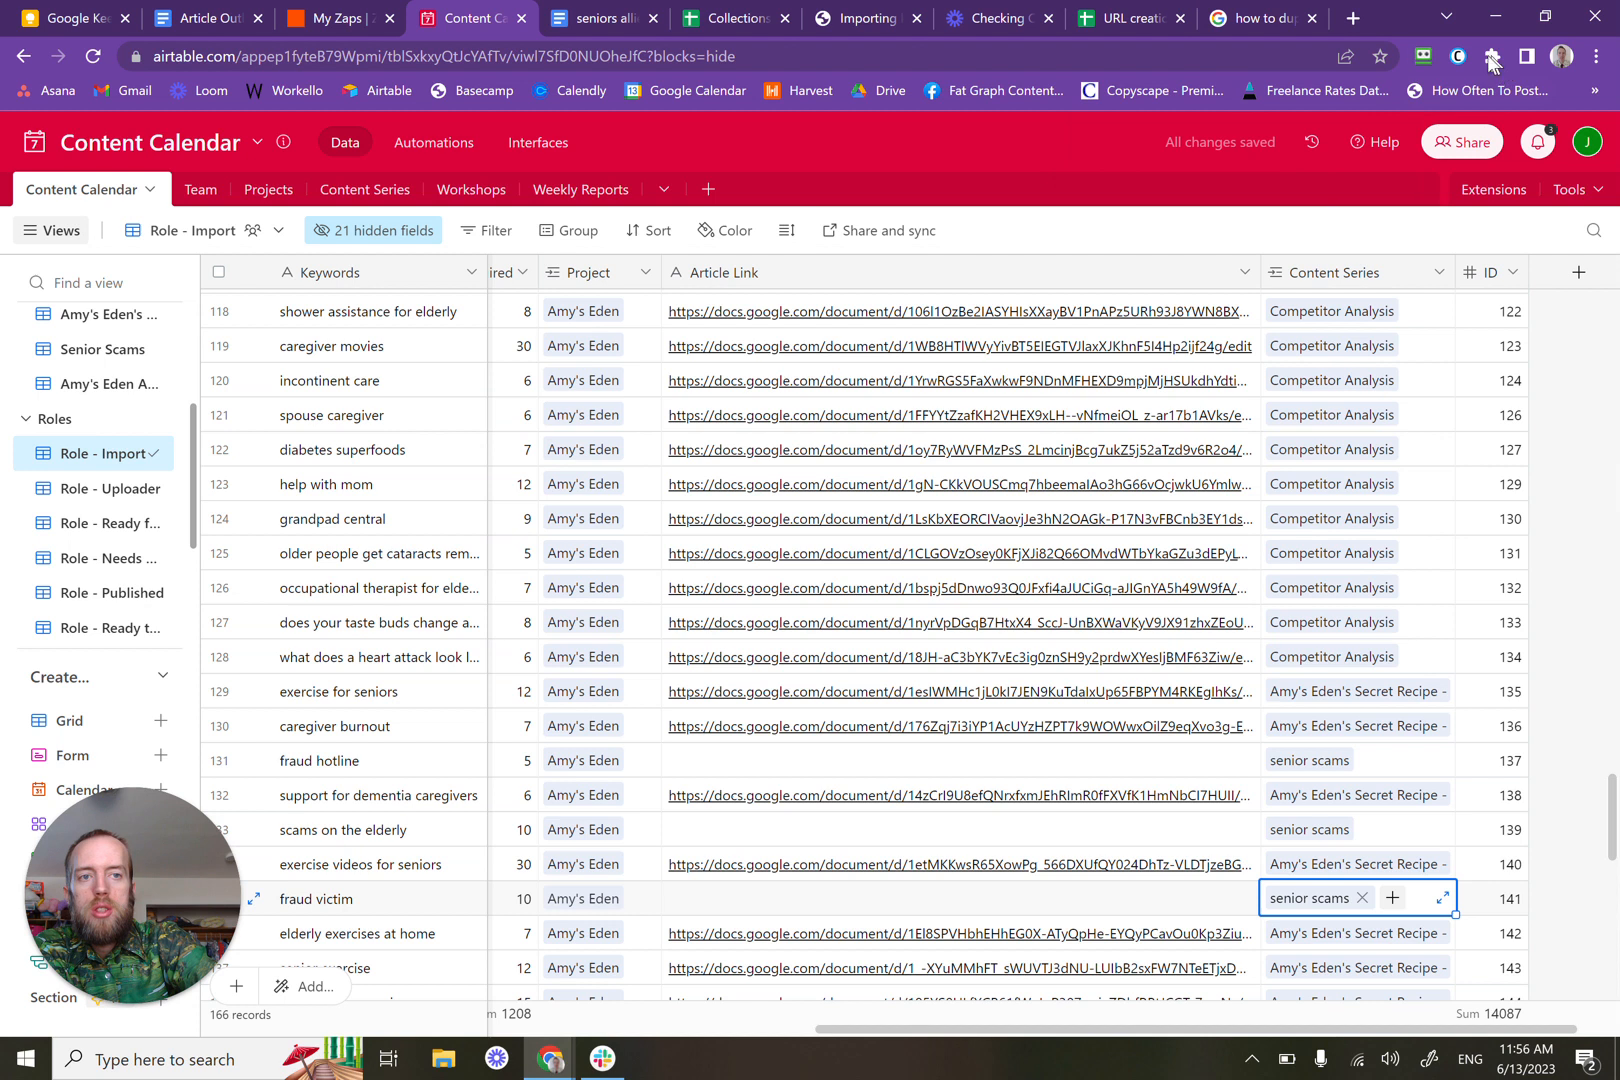
Step: Open Google Drive in a new browser tab and switch to the company's shared contact account
{"action": "left_click", "coordinate": [1353, 18]}
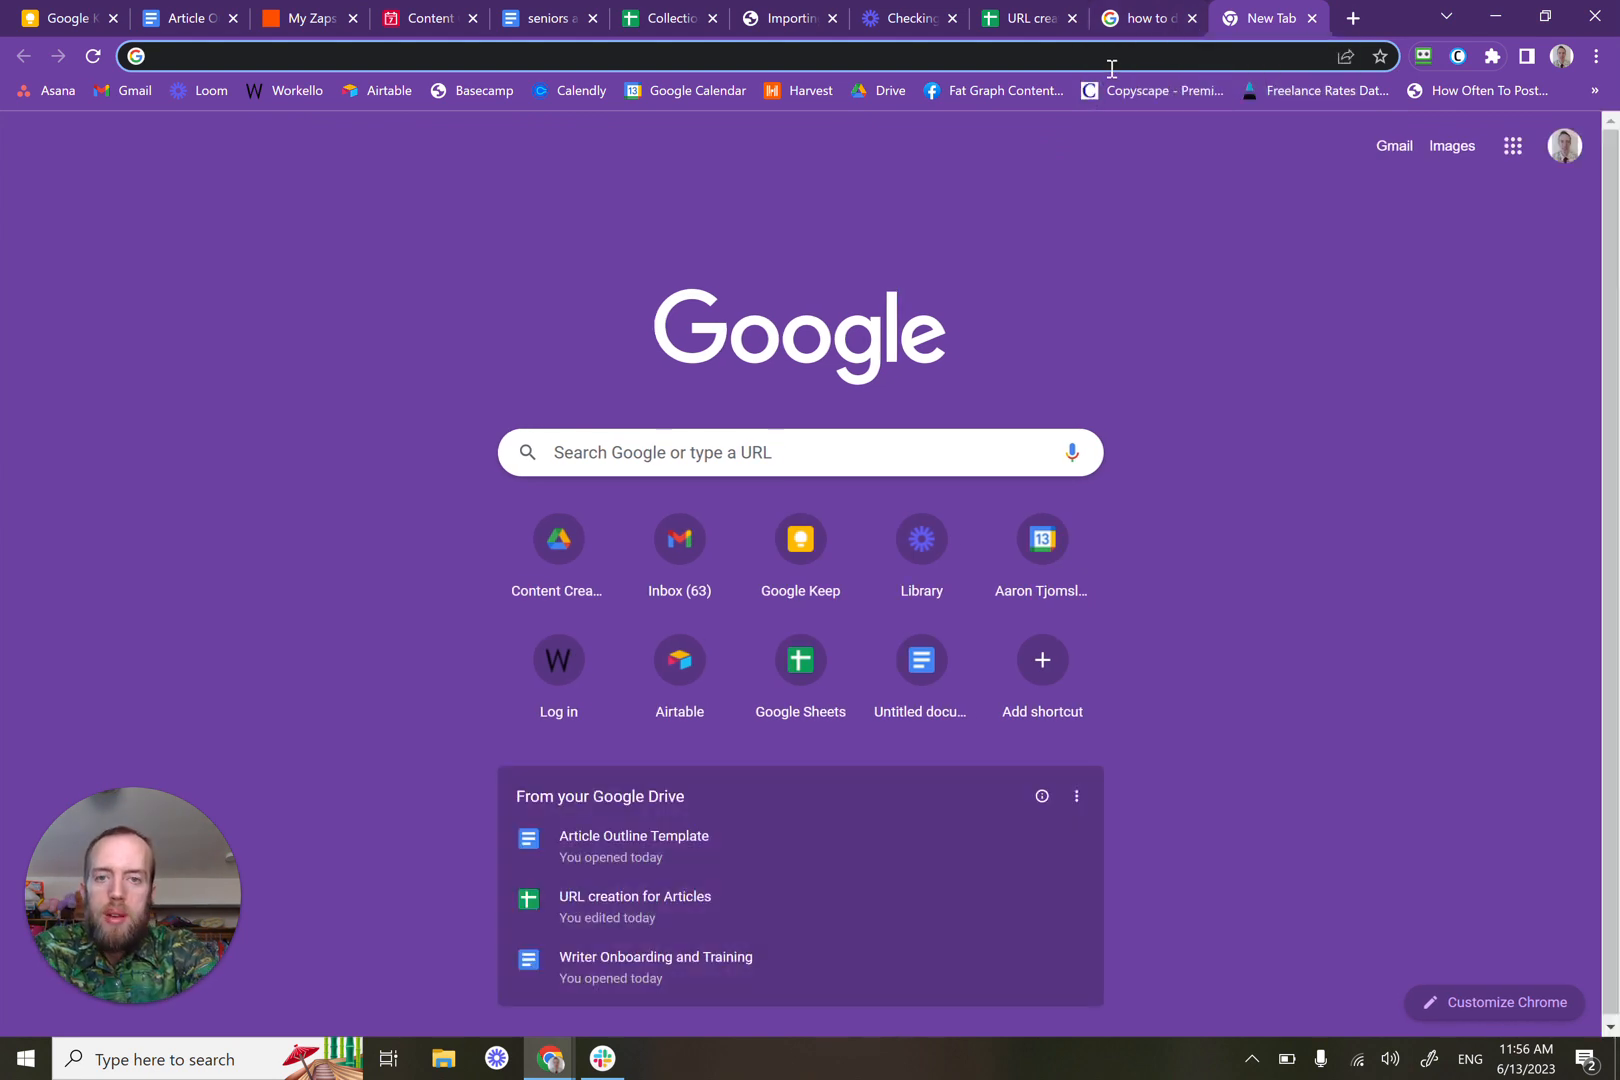
{"action": "type", "text": "o"}
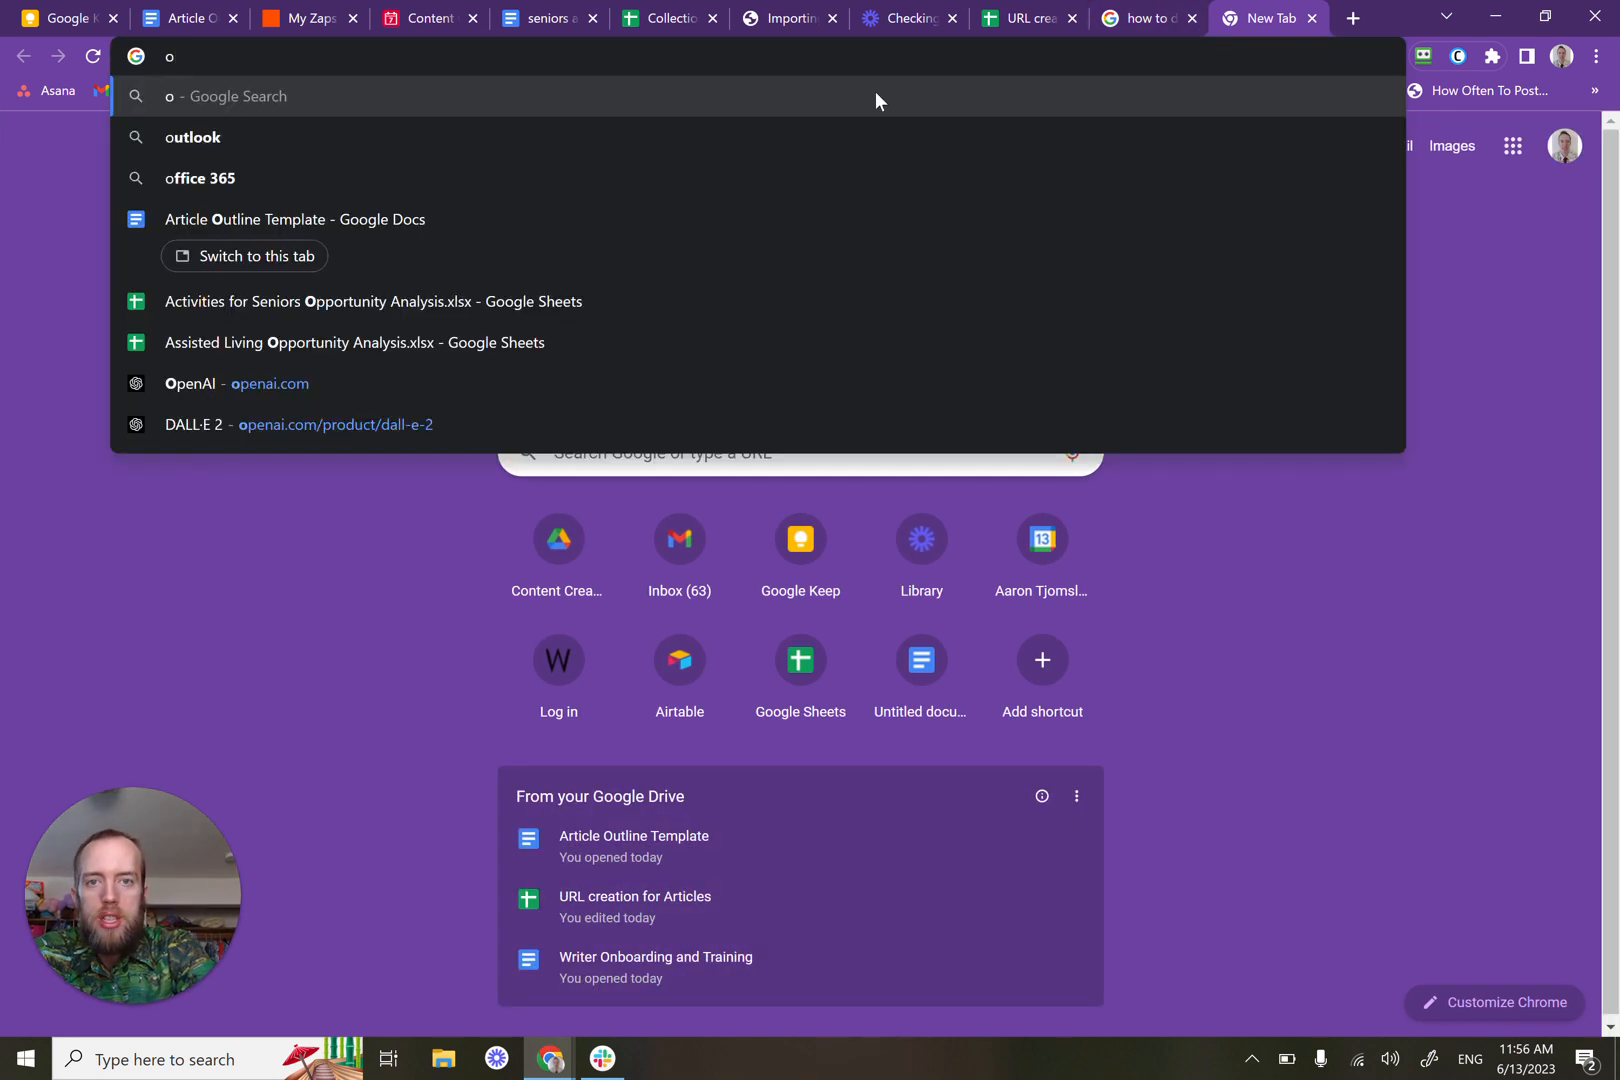
{"action": "left_click", "coordinate": [1531, 336]}
{"action": "left_click", "coordinate": [863, 91]}
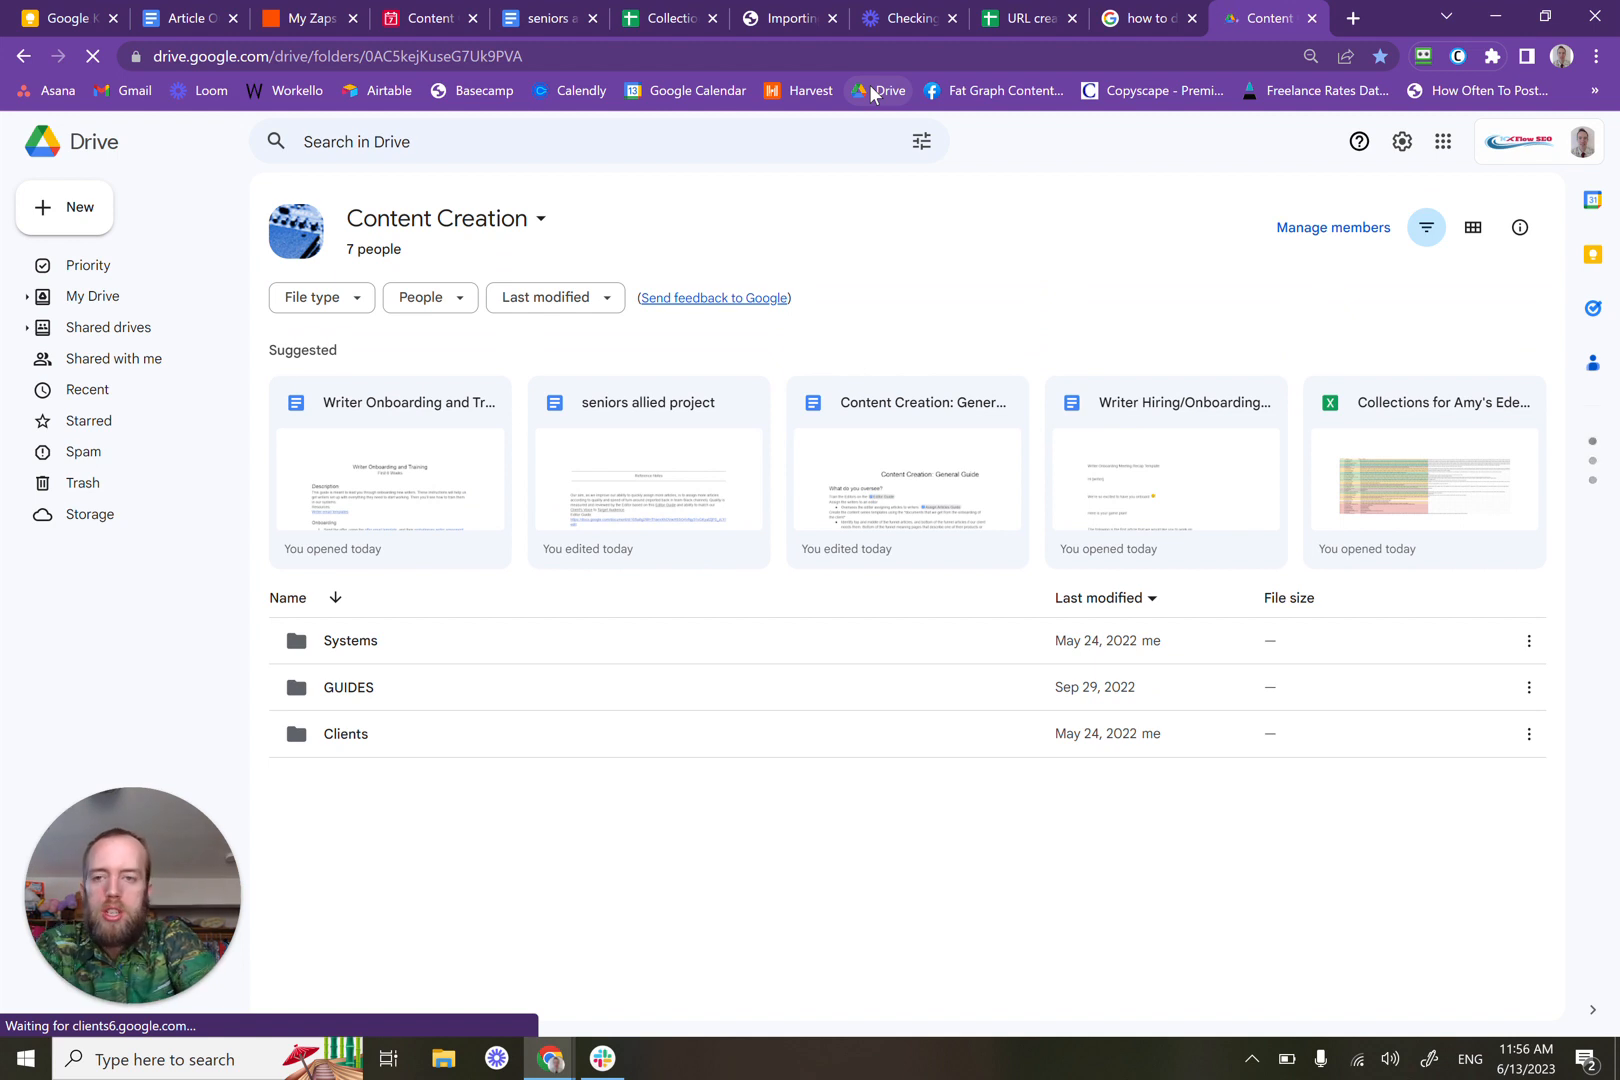
{"action": "left_click", "coordinate": [128, 352]}
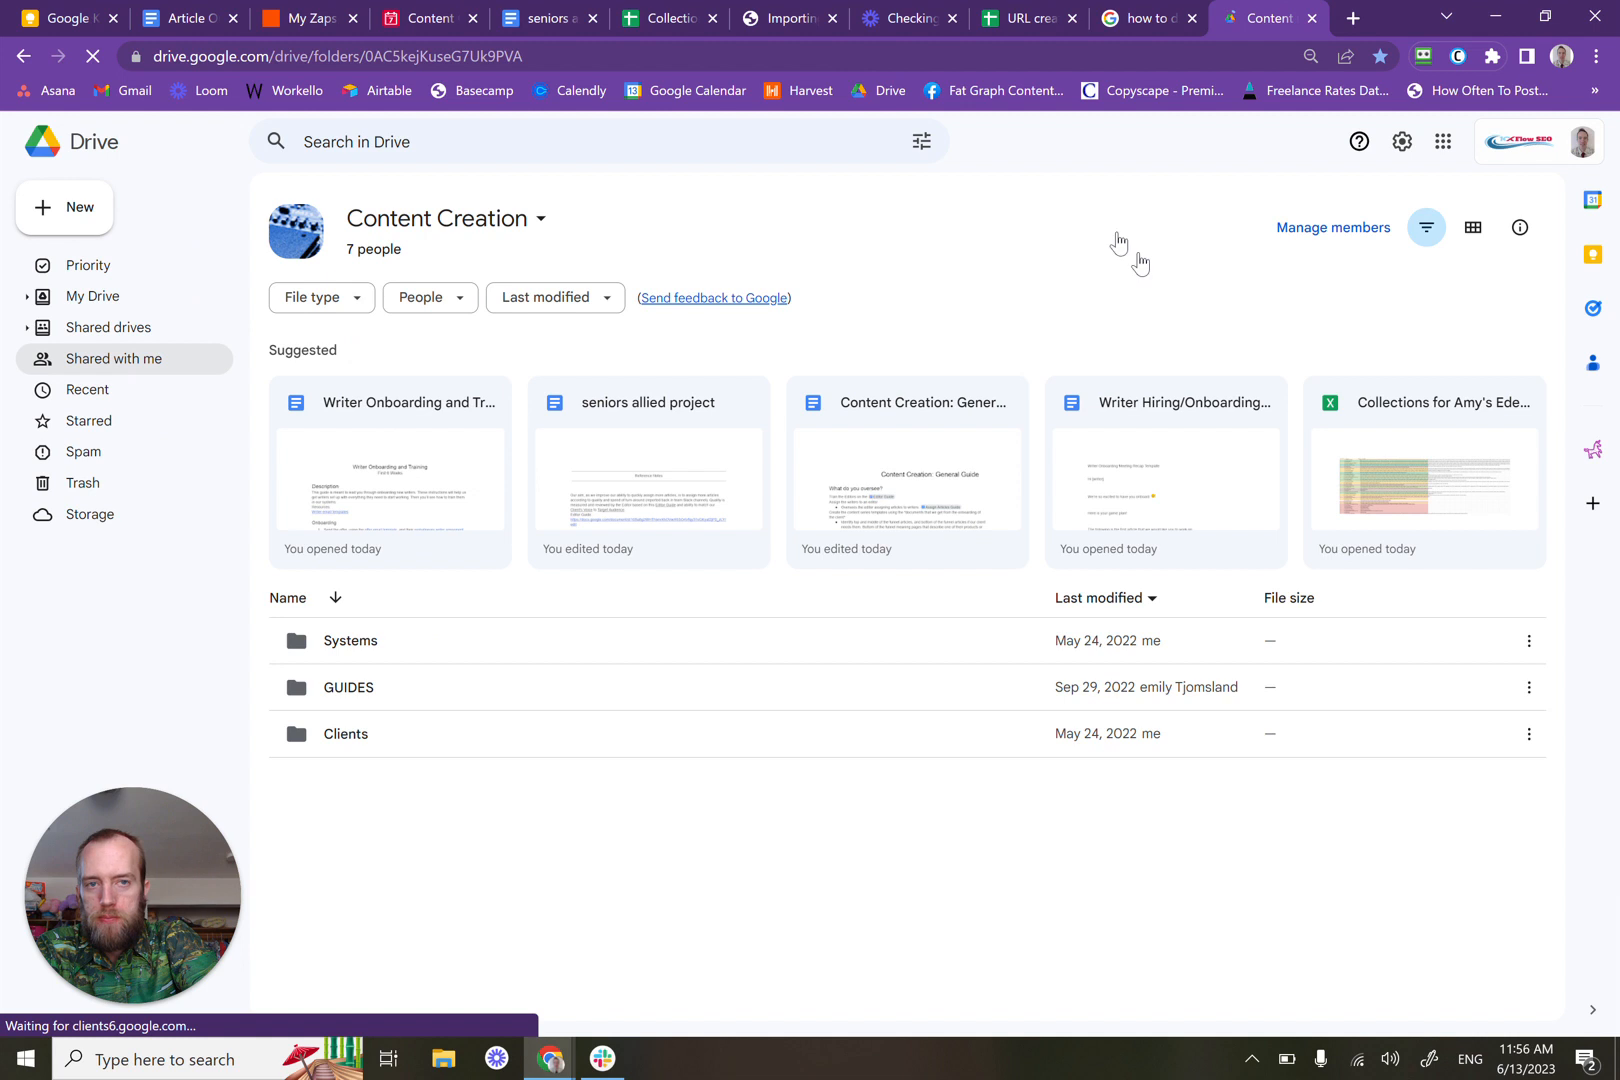
{"action": "left_click", "coordinate": [1577, 145]}
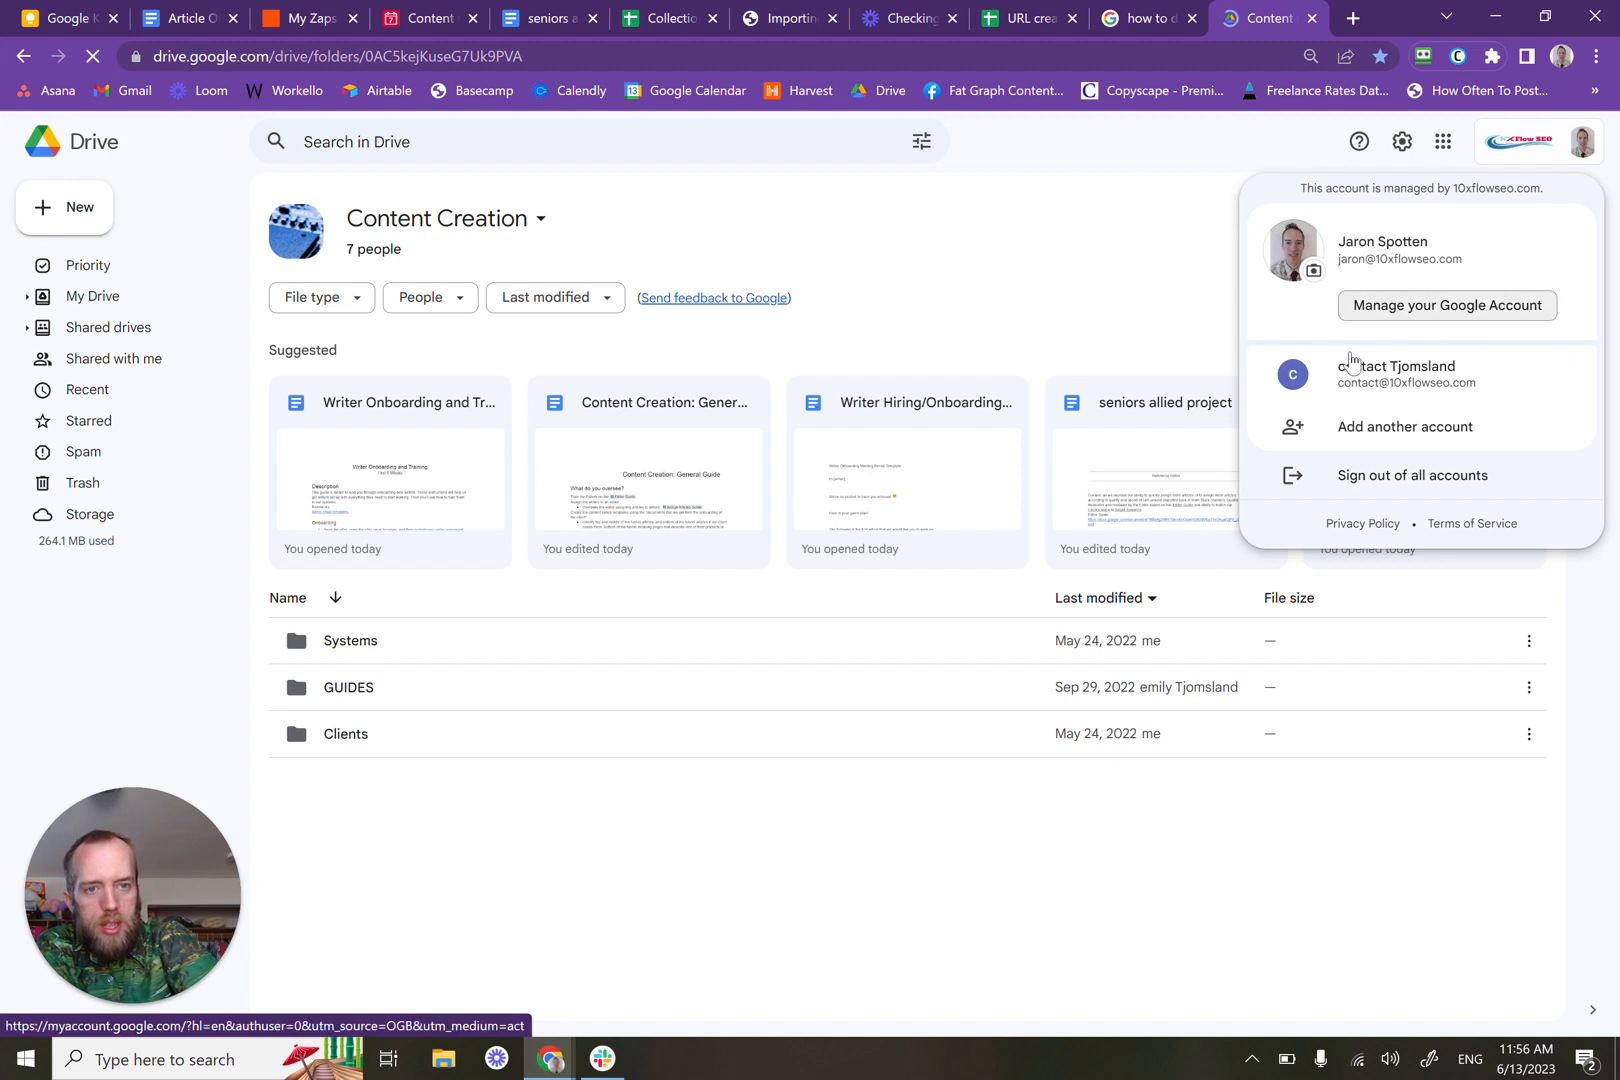
{"action": "left_click", "coordinate": [1357, 368]}
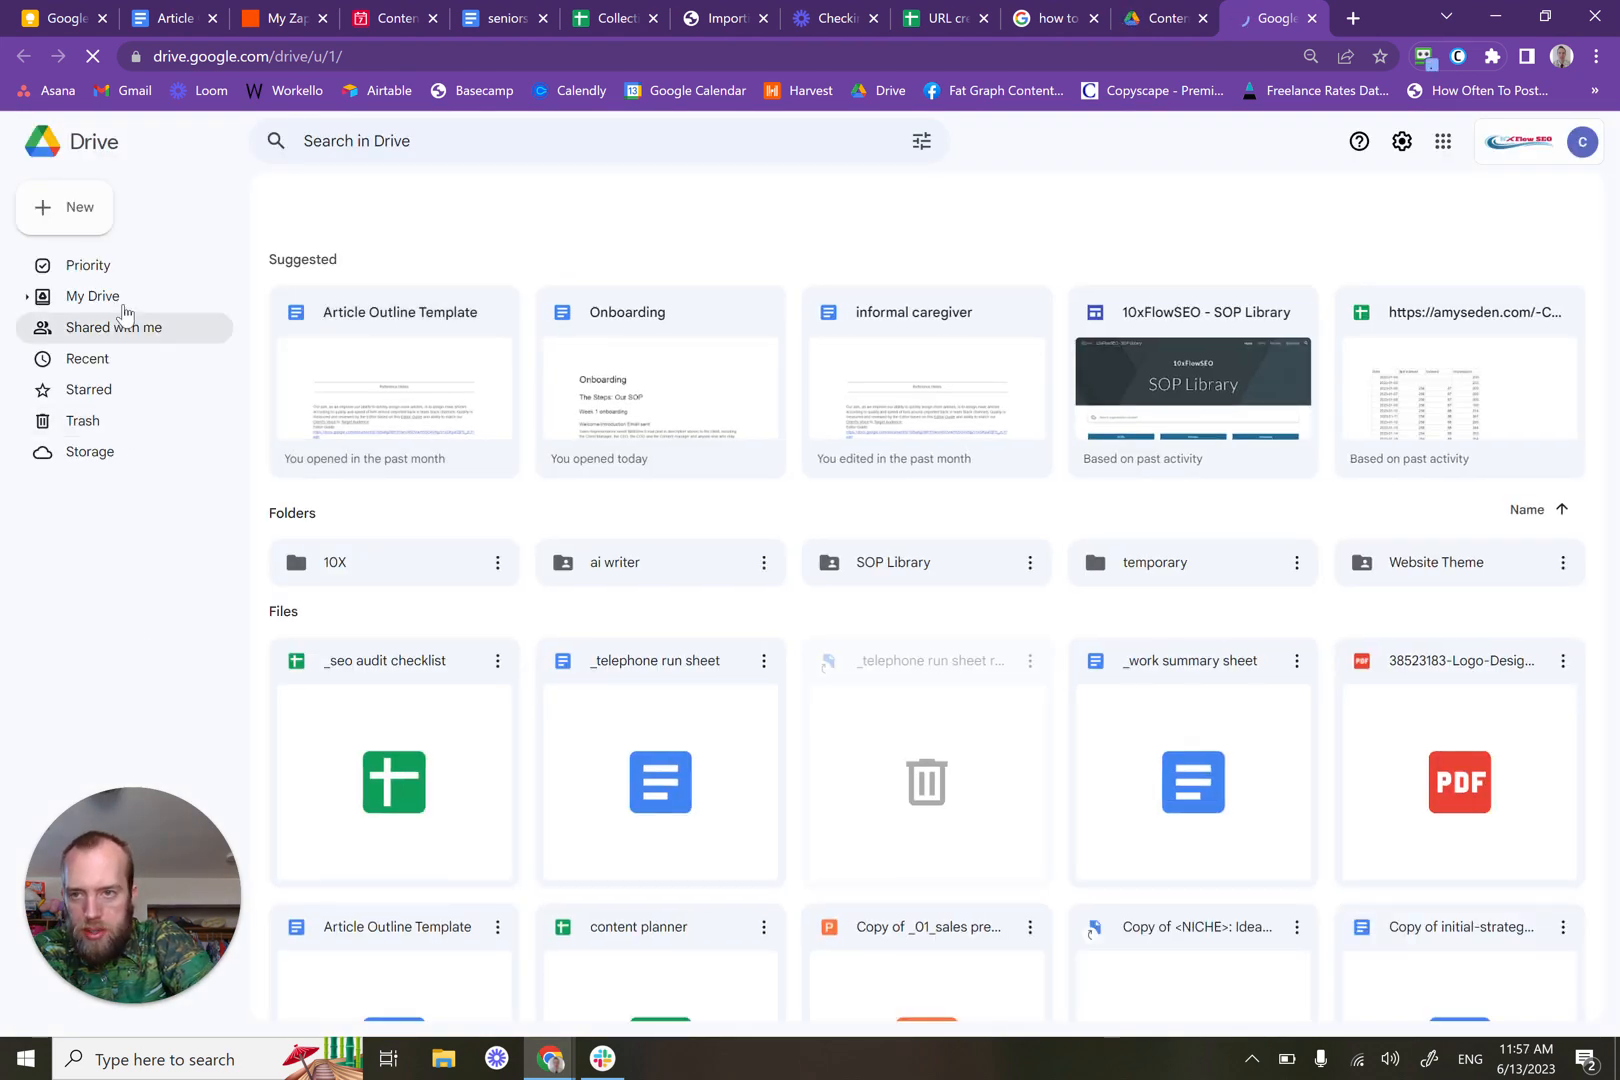
Step: Open the temporary folder in My Drive
{"action": "left_click", "coordinate": [122, 303]}
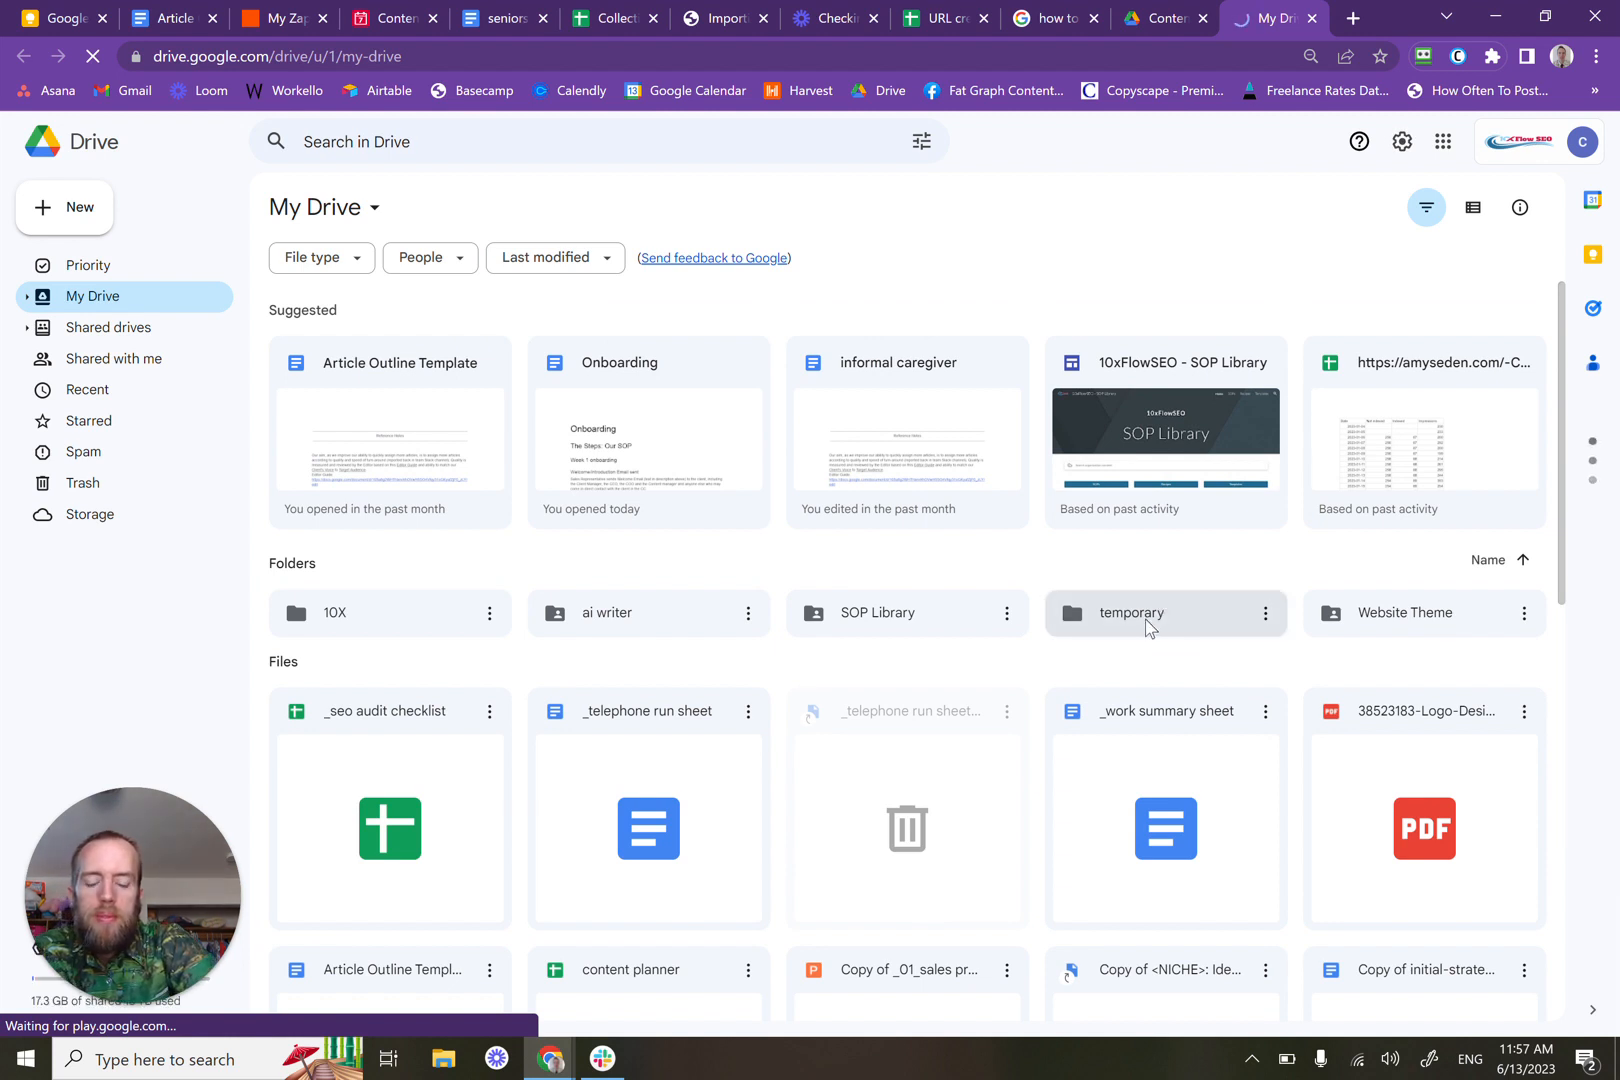
{"action": "left_click", "coordinate": [1150, 628]}
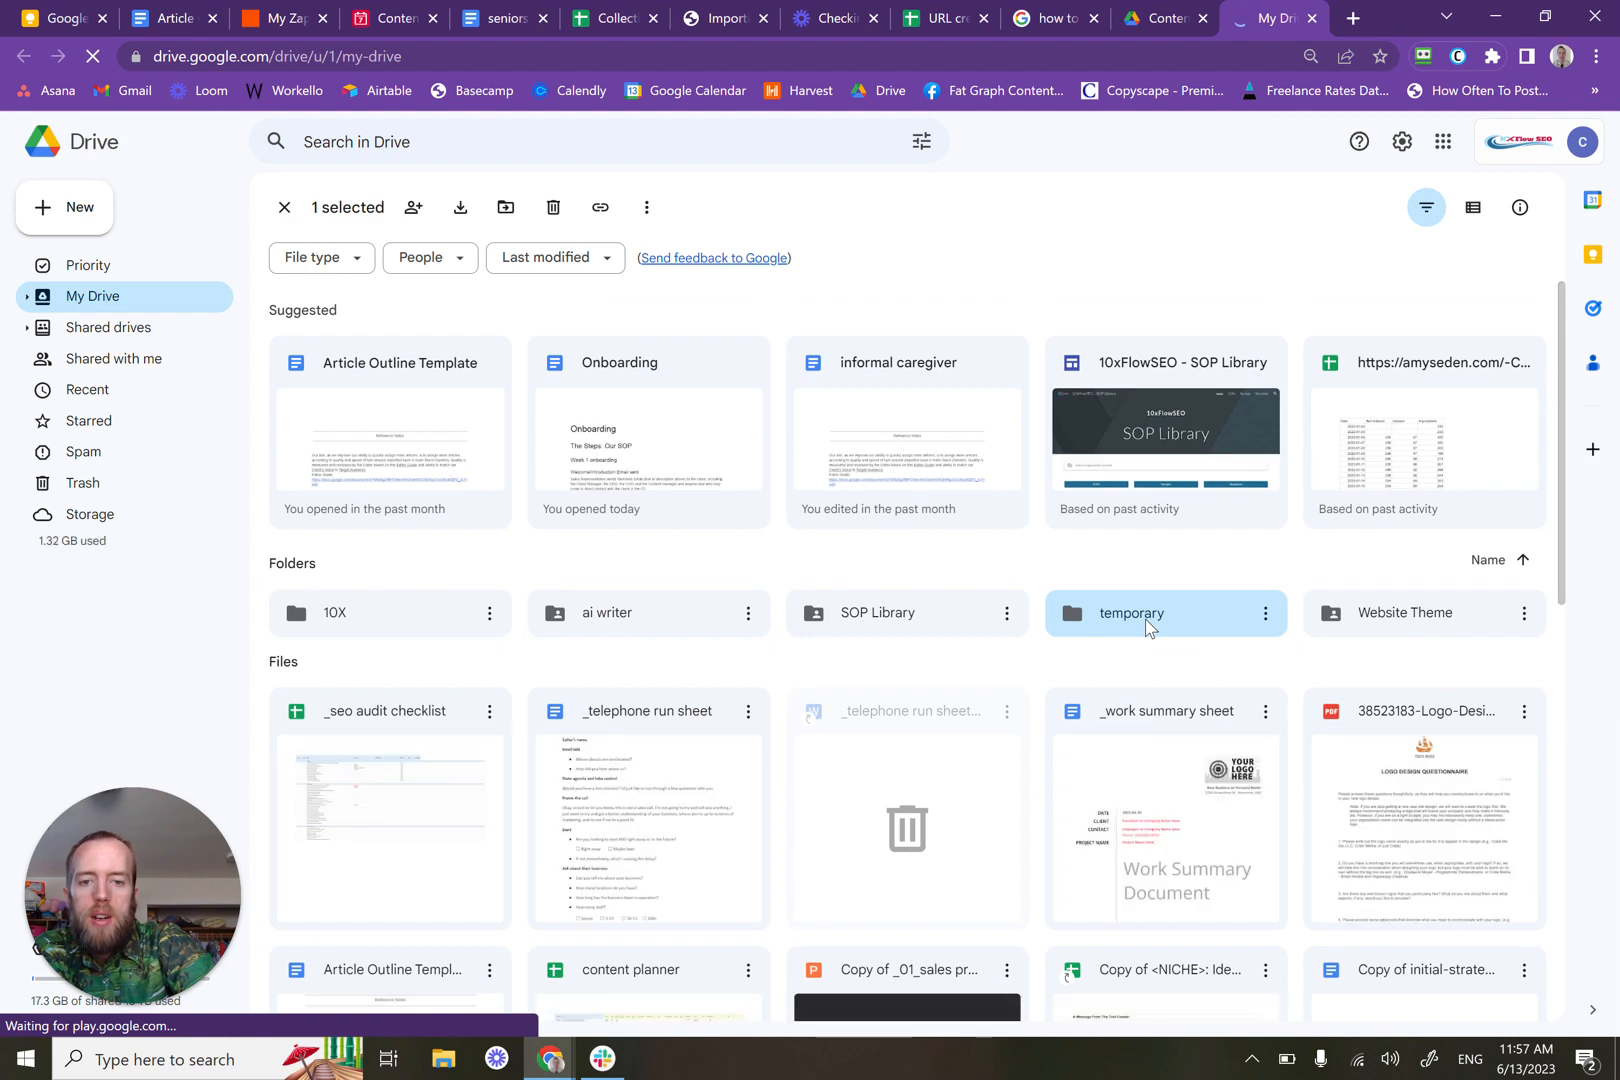
{"action": "double_click", "coordinate": [1145, 619]}
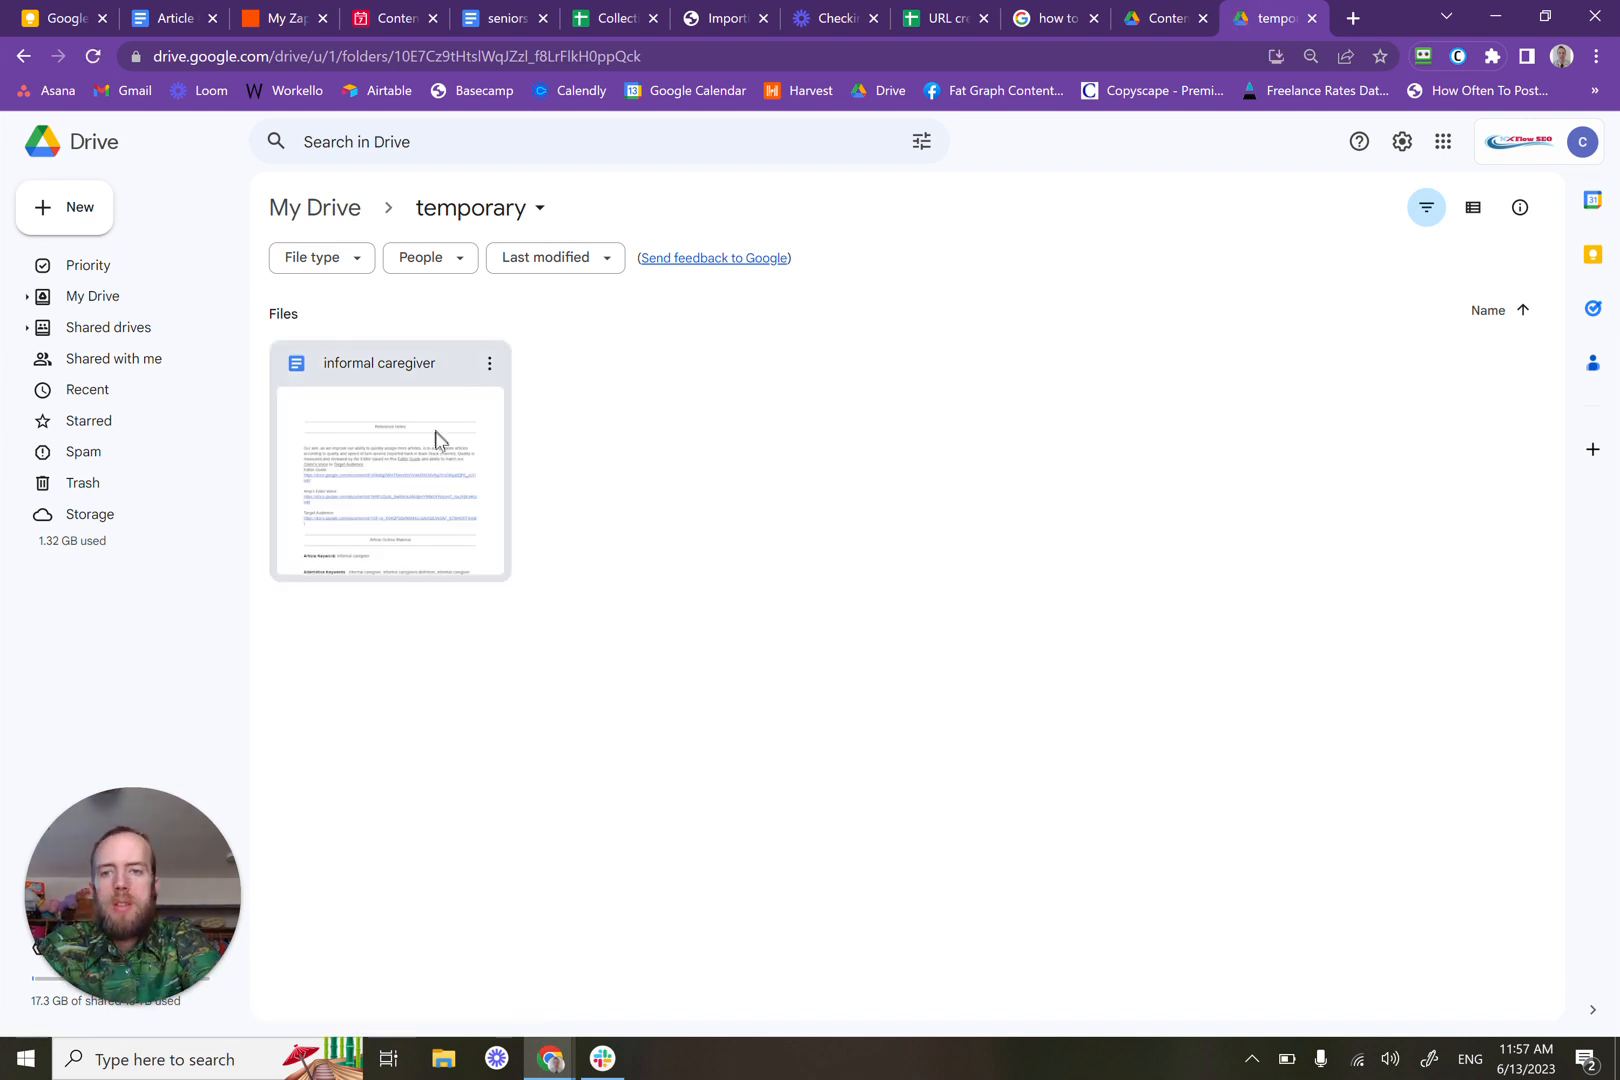
{"action": "left_click", "coordinate": [489, 364]}
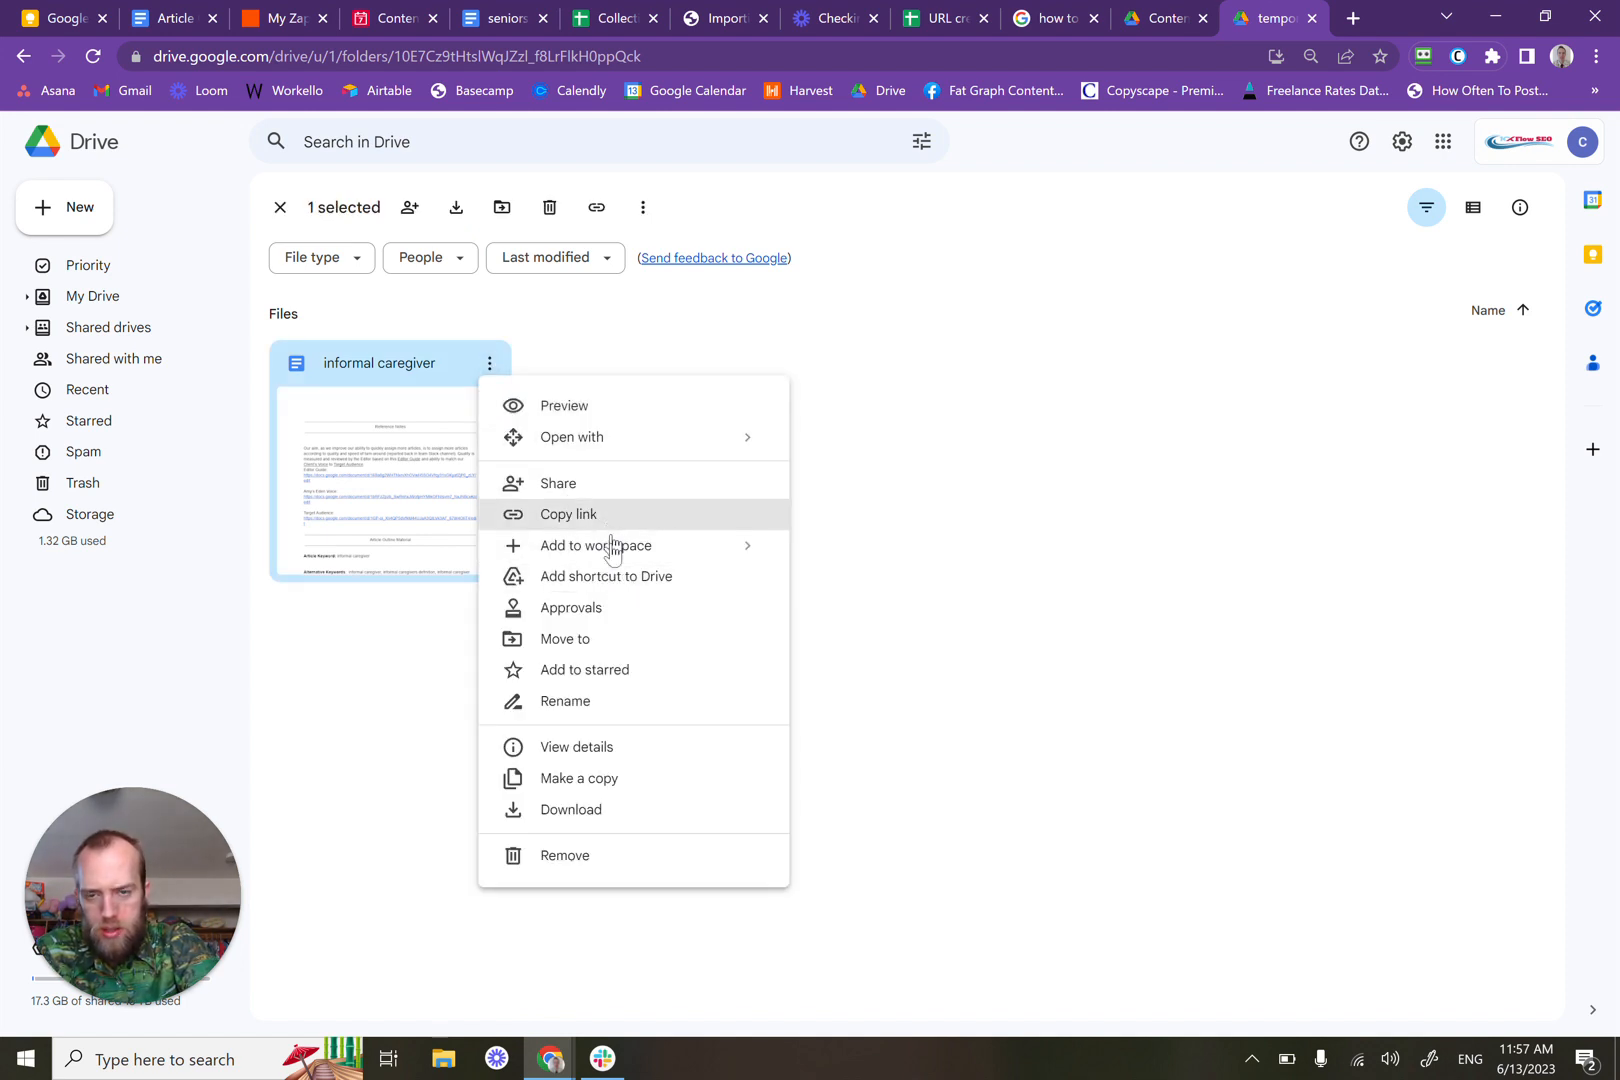
{"action": "left_click", "coordinate": [566, 639]}
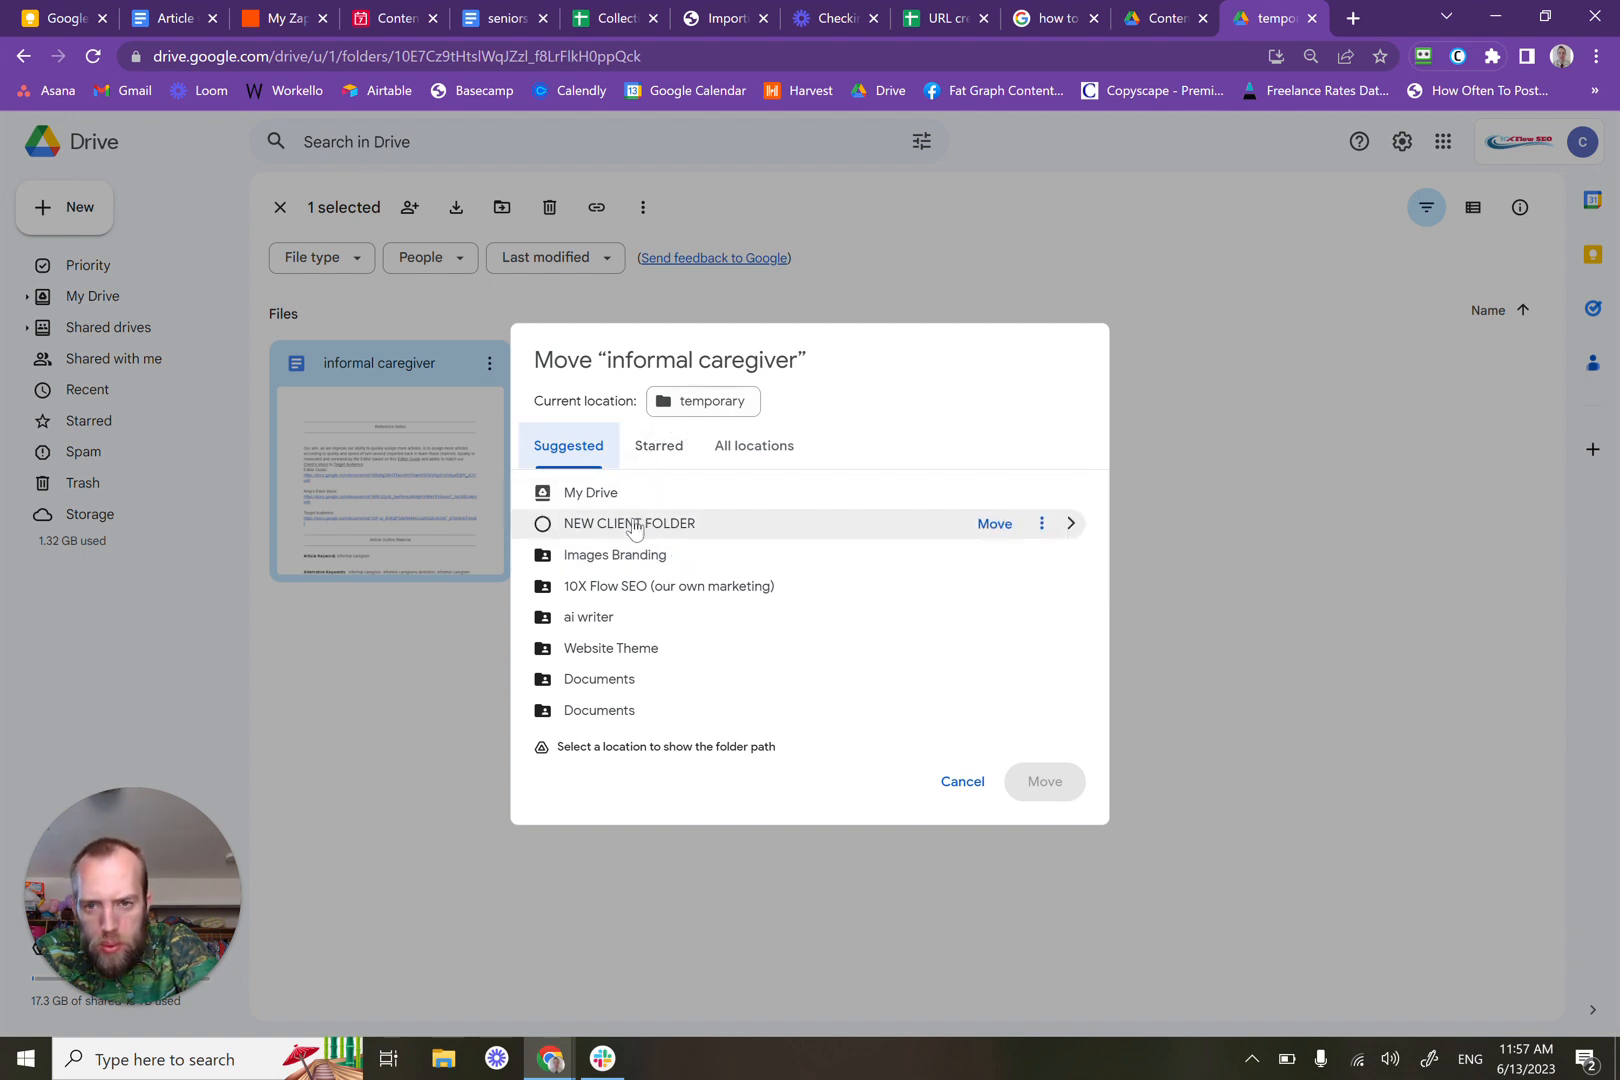
{"action": "left_click", "coordinate": [731, 453]}
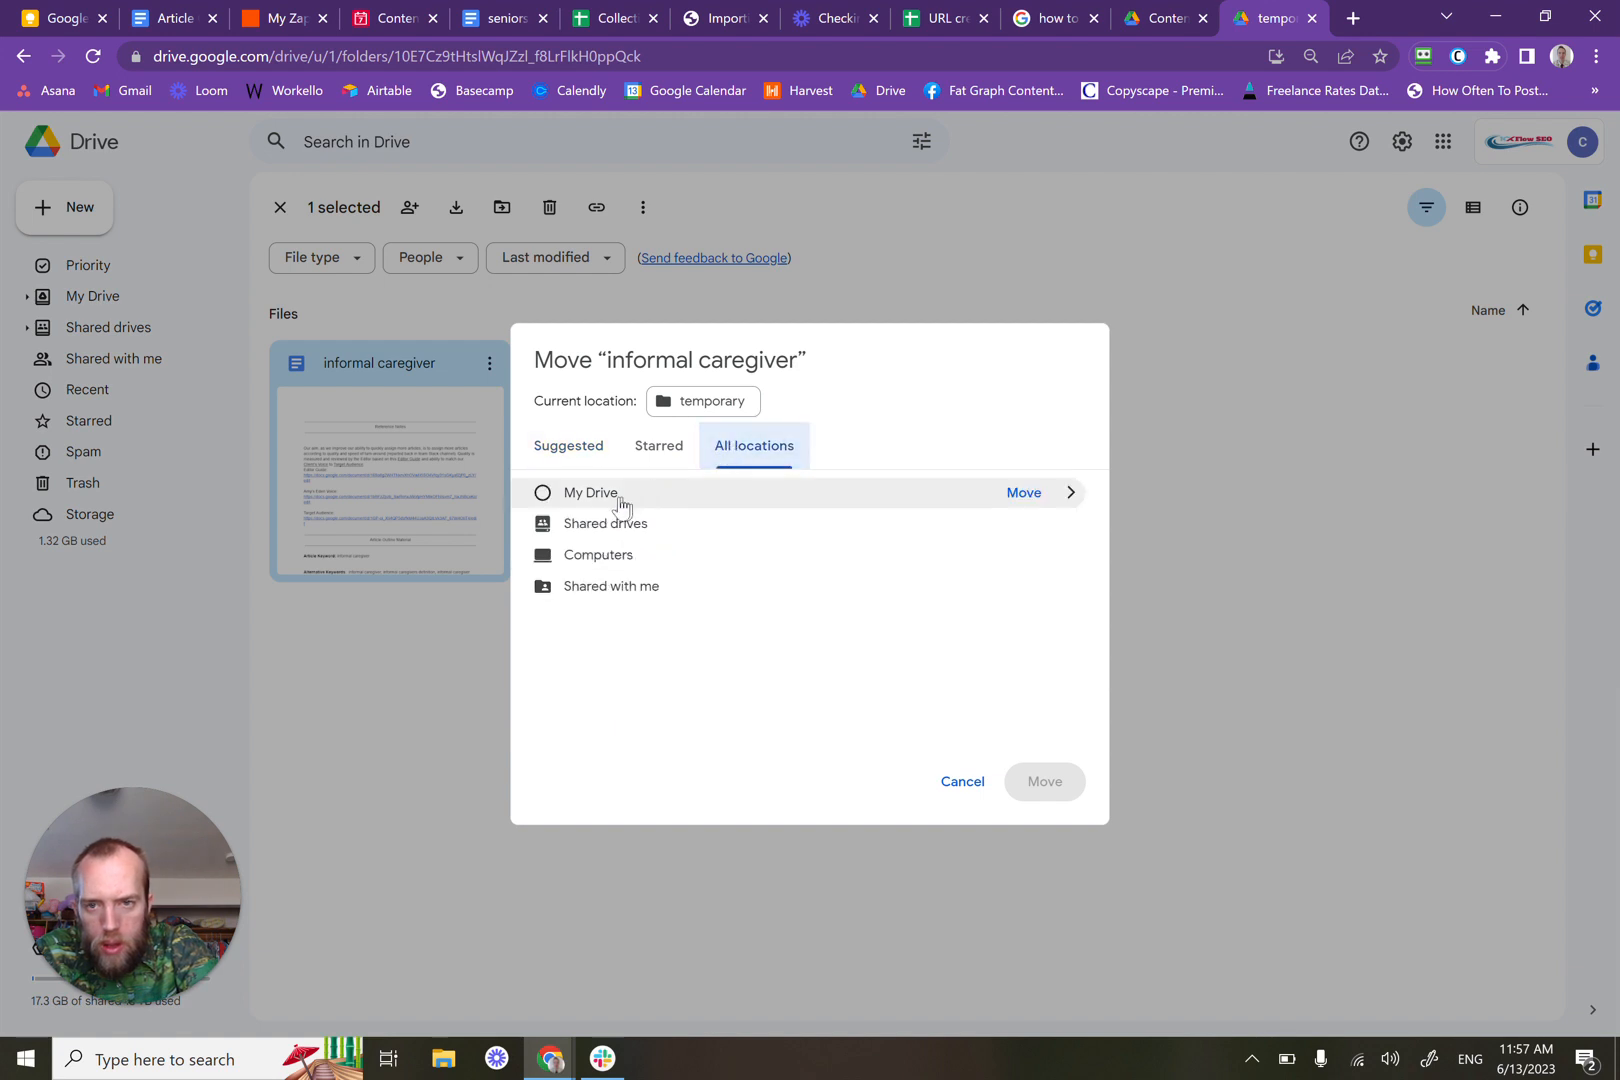
{"action": "left_click", "coordinate": [610, 535]}
{"action": "double_click", "coordinate": [610, 535]}
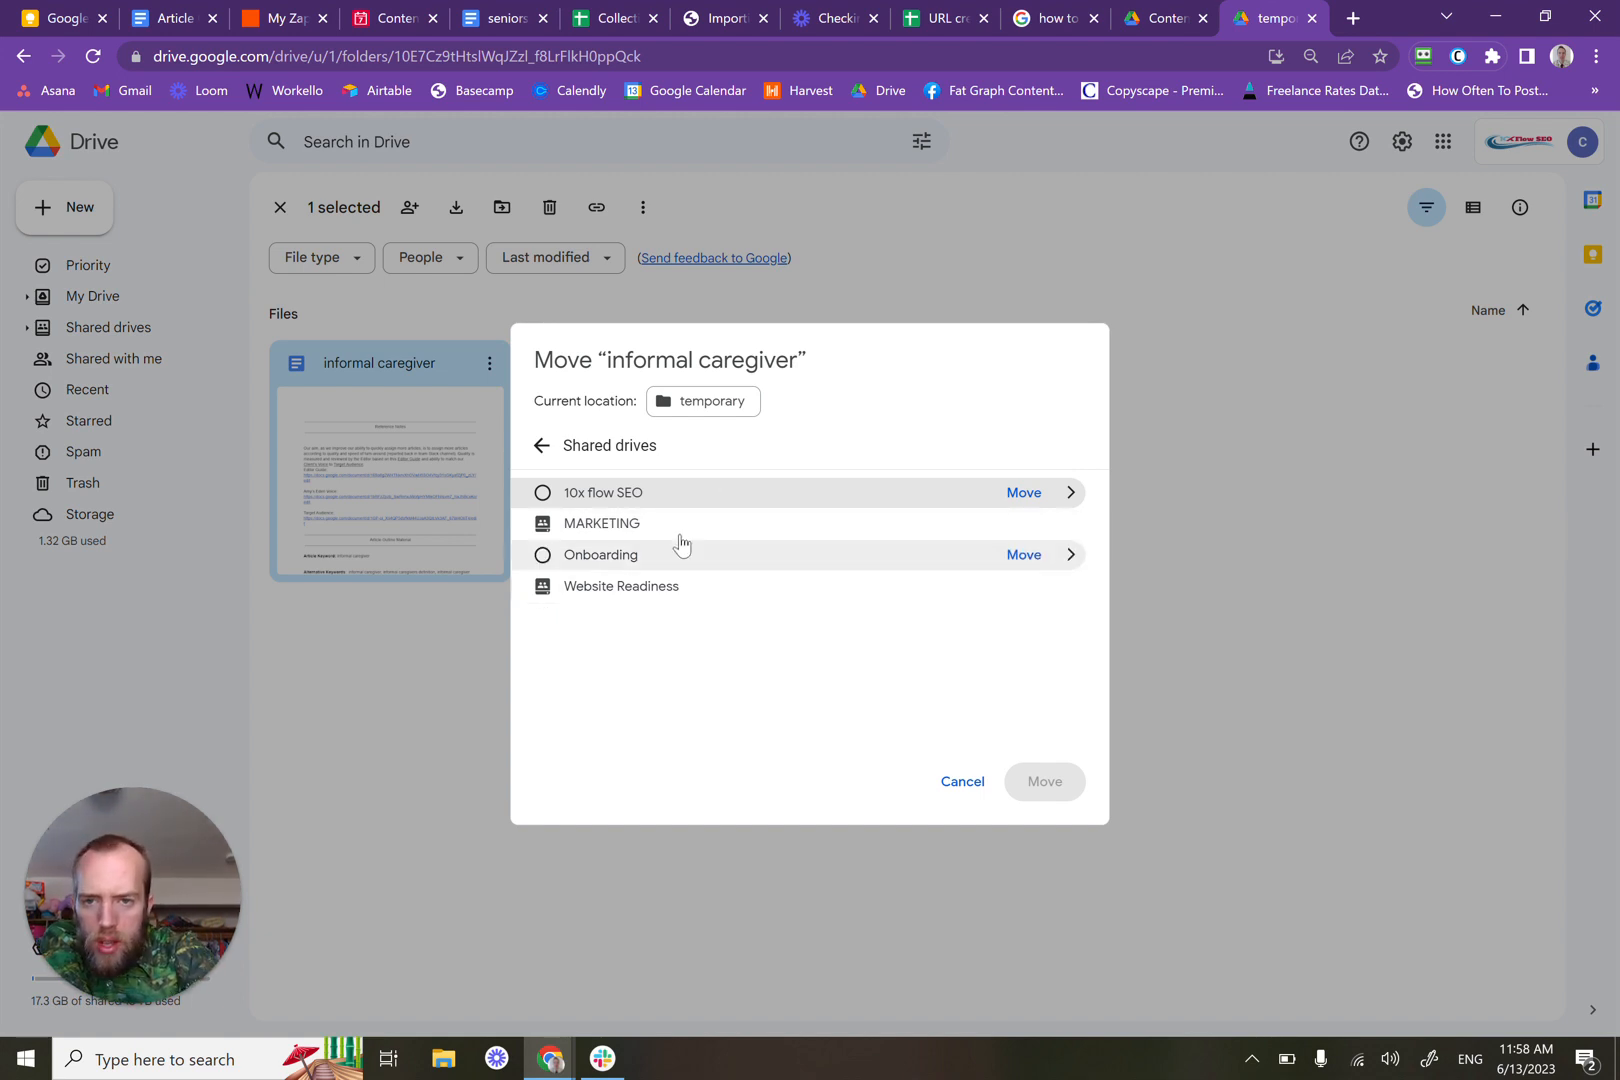
{"action": "left_click", "coordinate": [957, 784]}
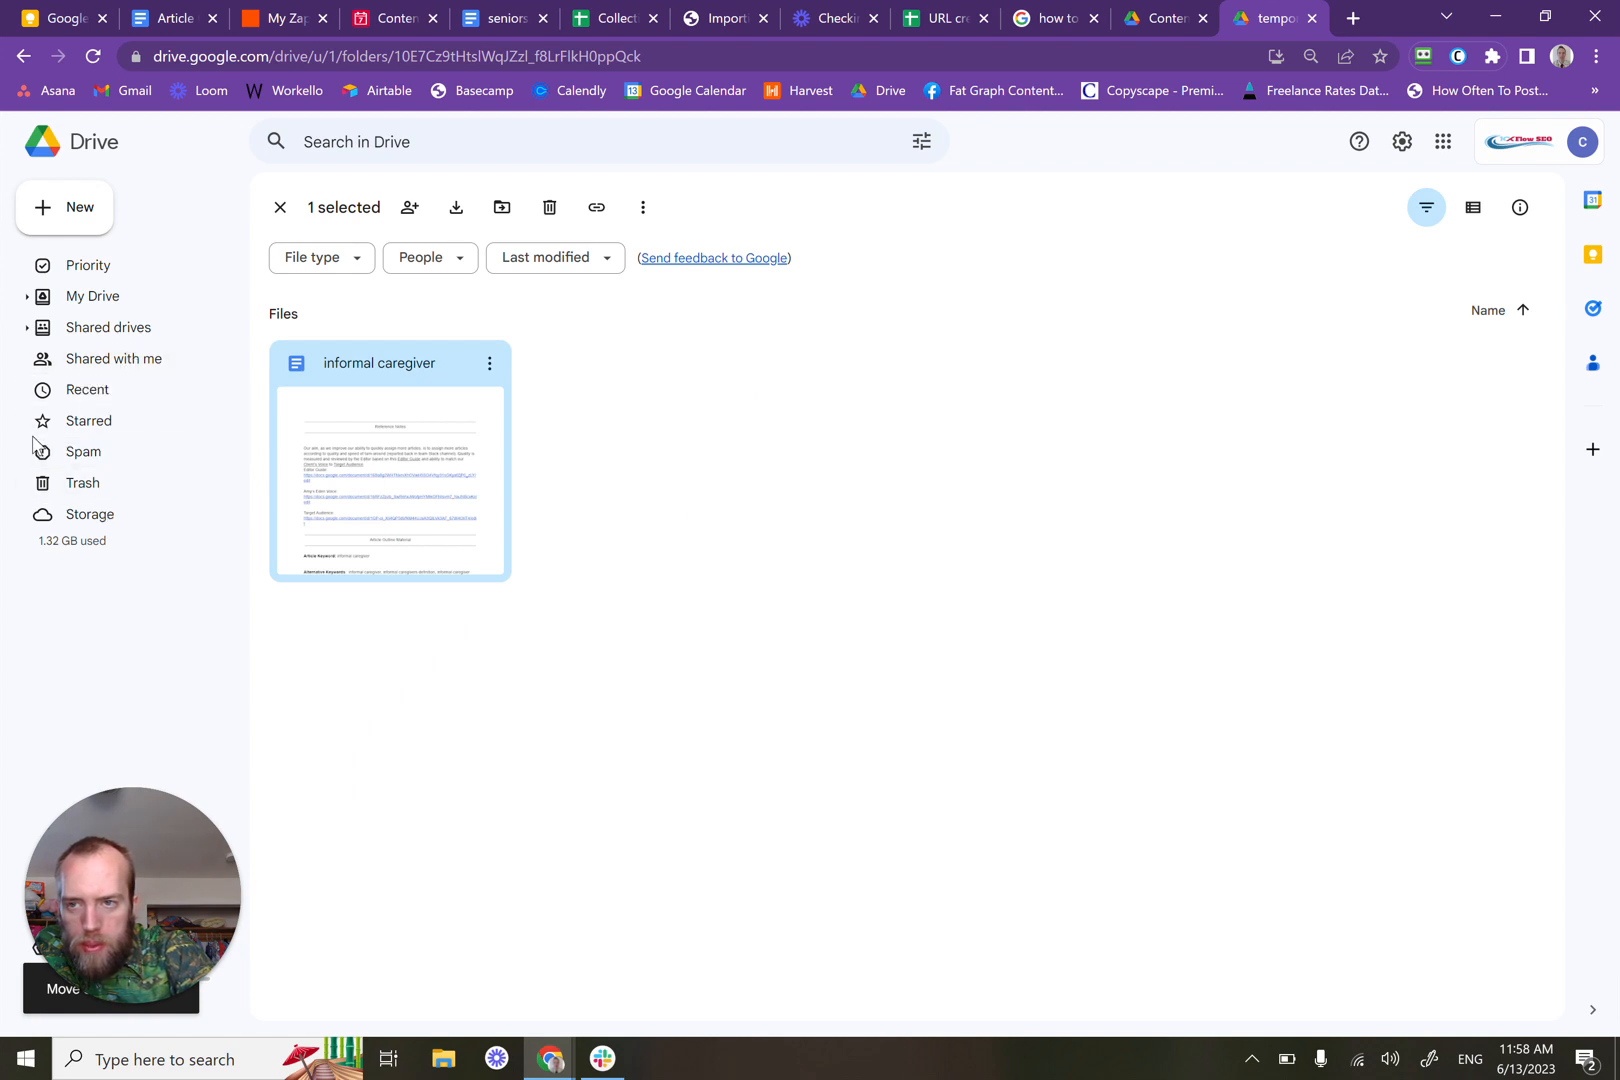
Step: Display the shared drives available to this account
{"action": "left_click", "coordinate": [108, 325]}
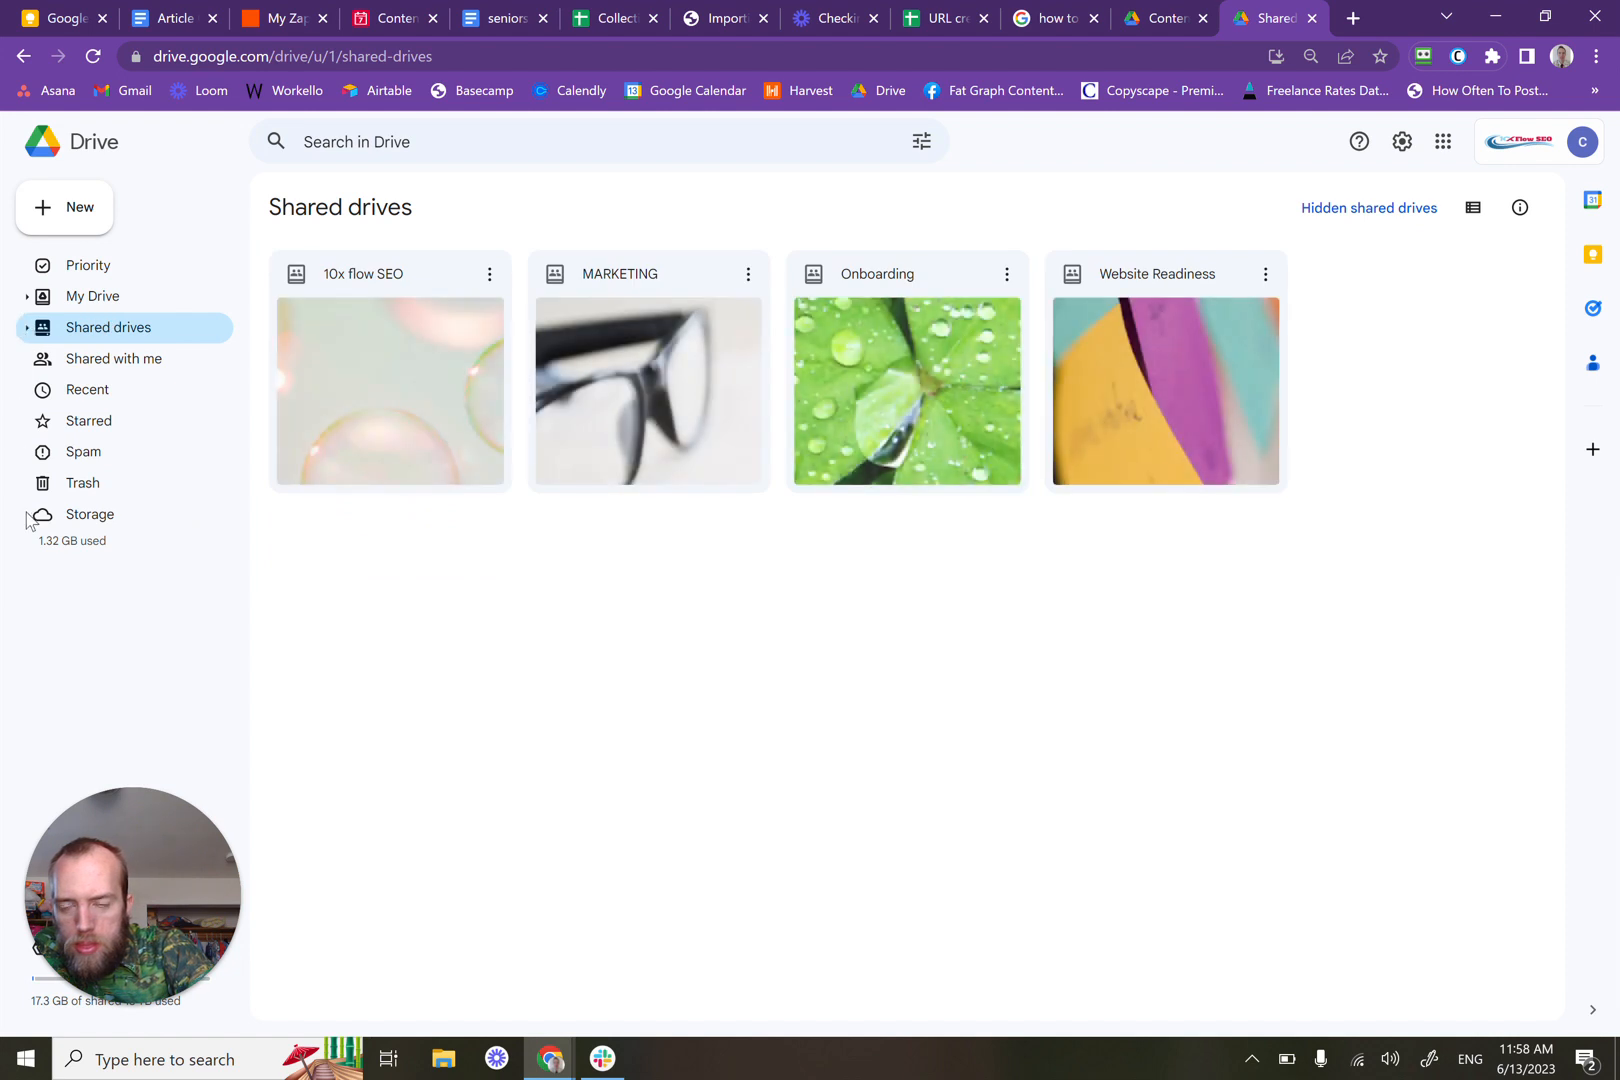
Step: Close the contact account's Drive tab and open the Content Creation shared drive in the main account
{"action": "key", "text": "ctrl+w"}
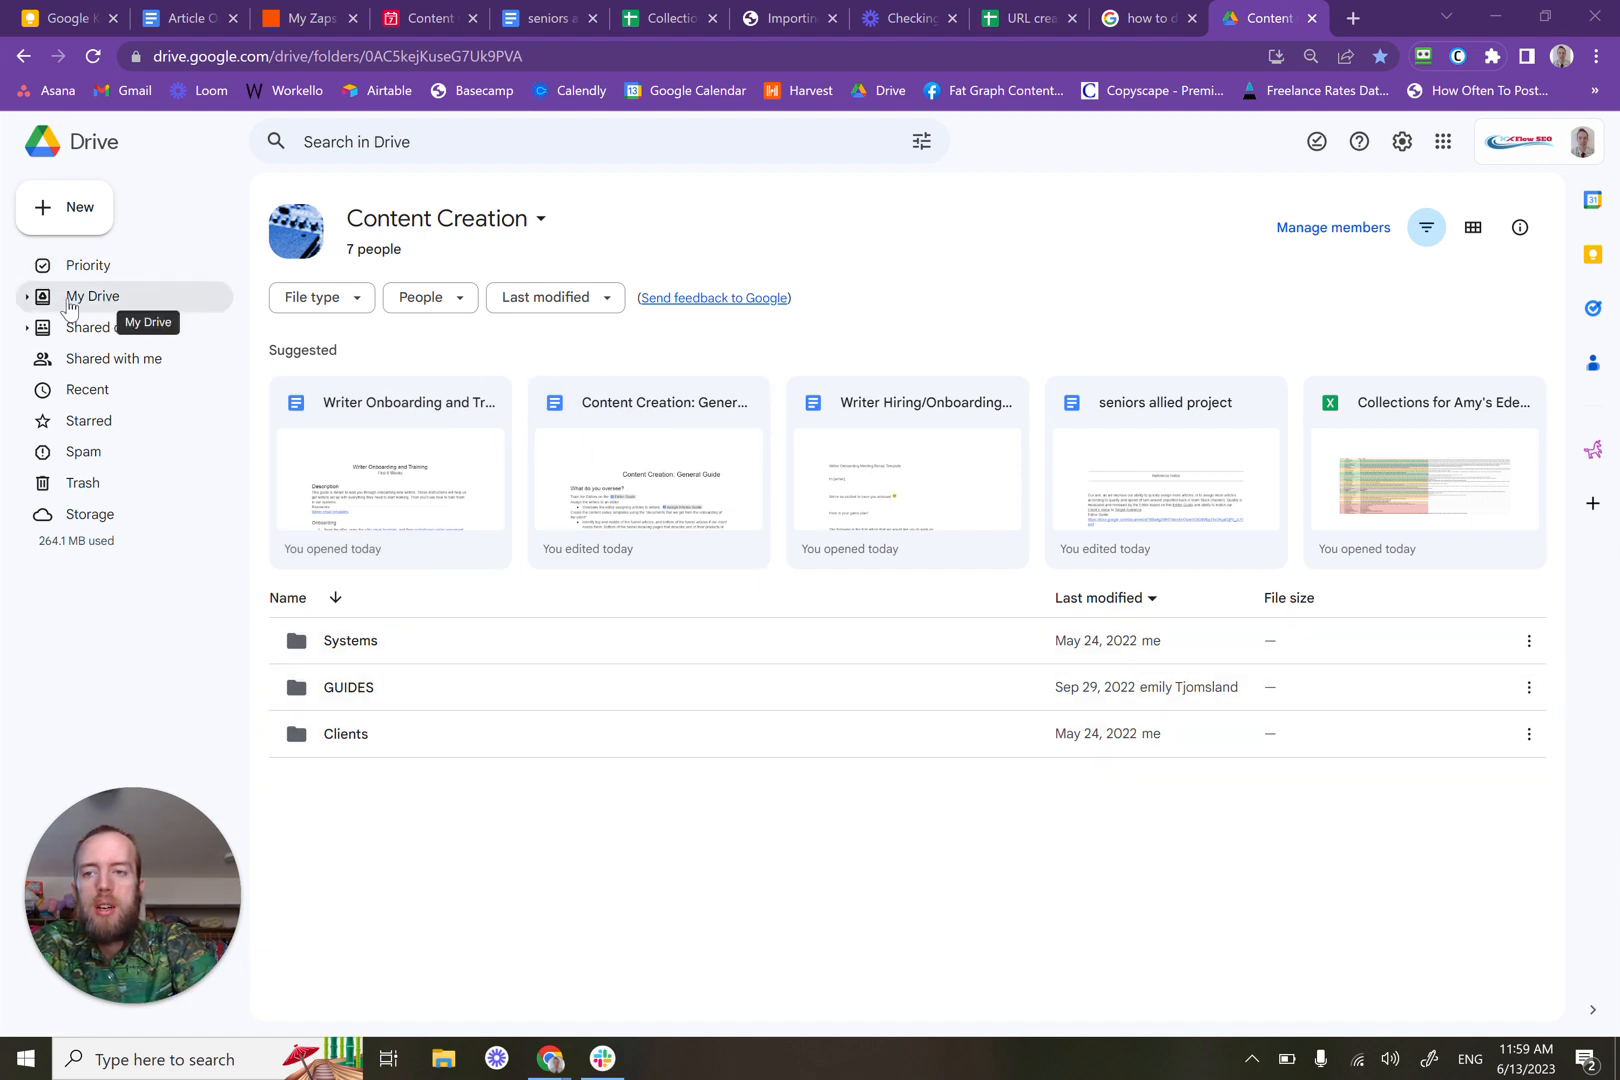
{"action": "left_click", "coordinate": [90, 328]}
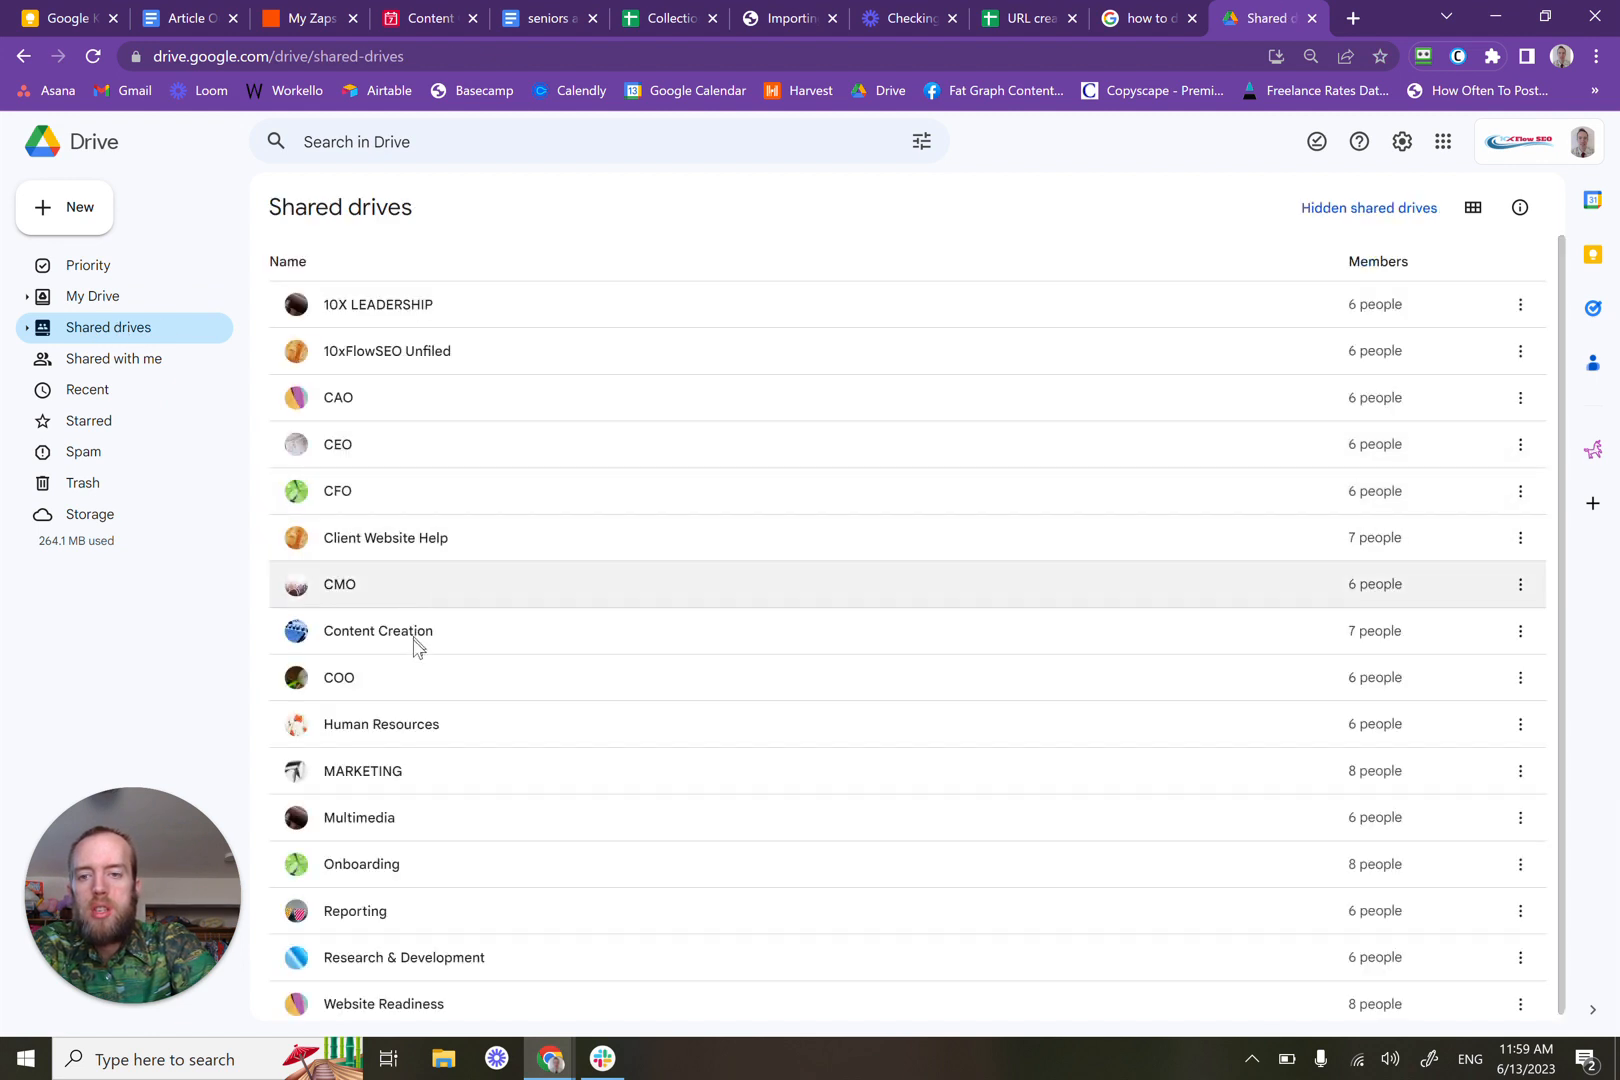
{"action": "left_click", "coordinate": [413, 640]}
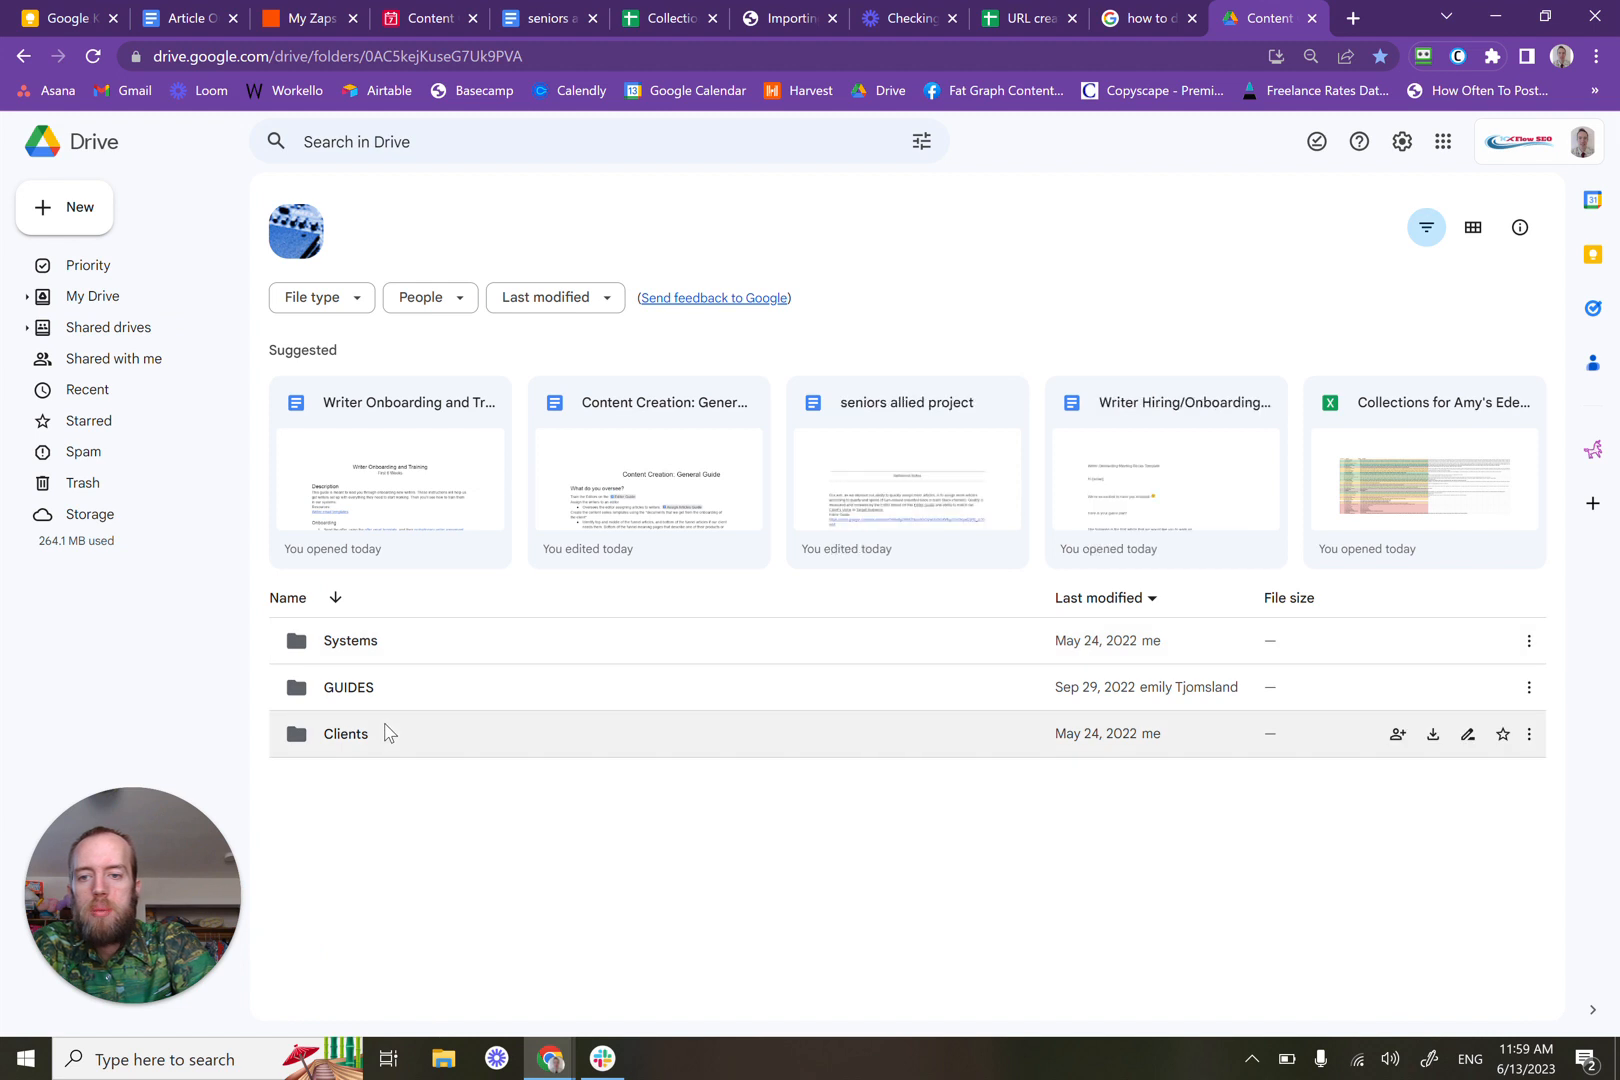
Step: Open the Amy's Eden's Secret Recipe - Caregiving folder under Clients, Amy's Eden, Articles, and bring up its options for adding items
{"action": "left_click", "coordinate": [387, 733]}
{"action": "double_click", "coordinate": [387, 733]}
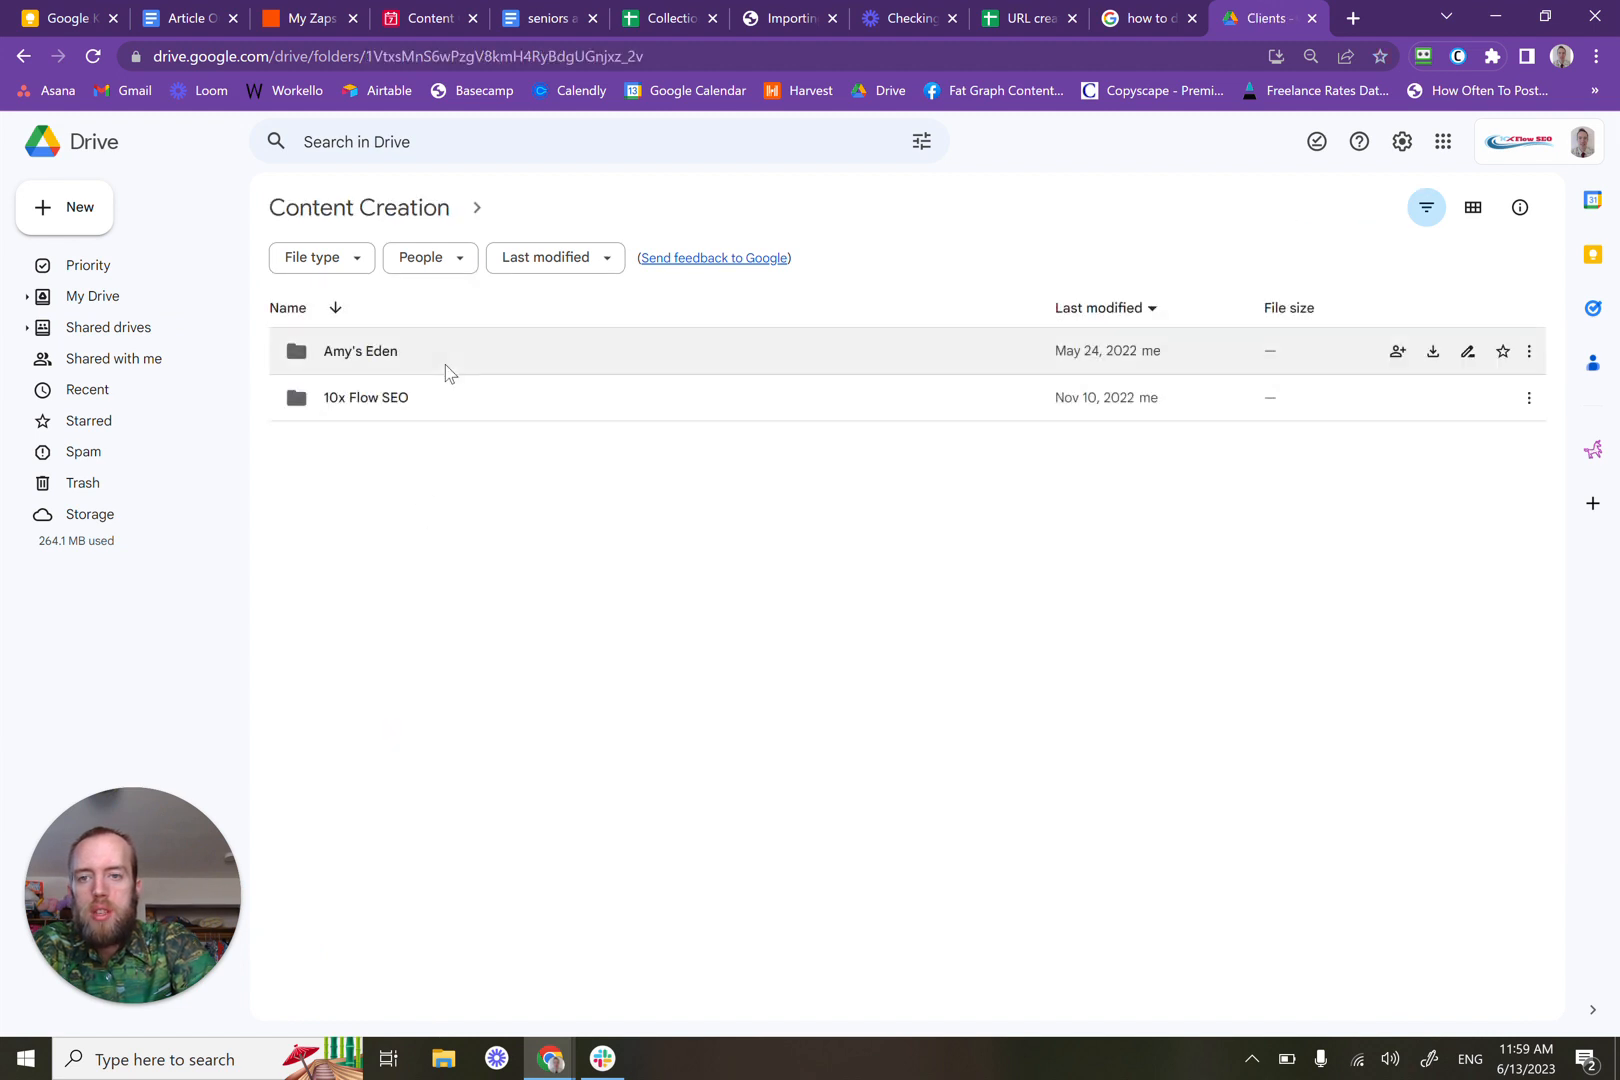
{"action": "double_click", "coordinate": [447, 372]}
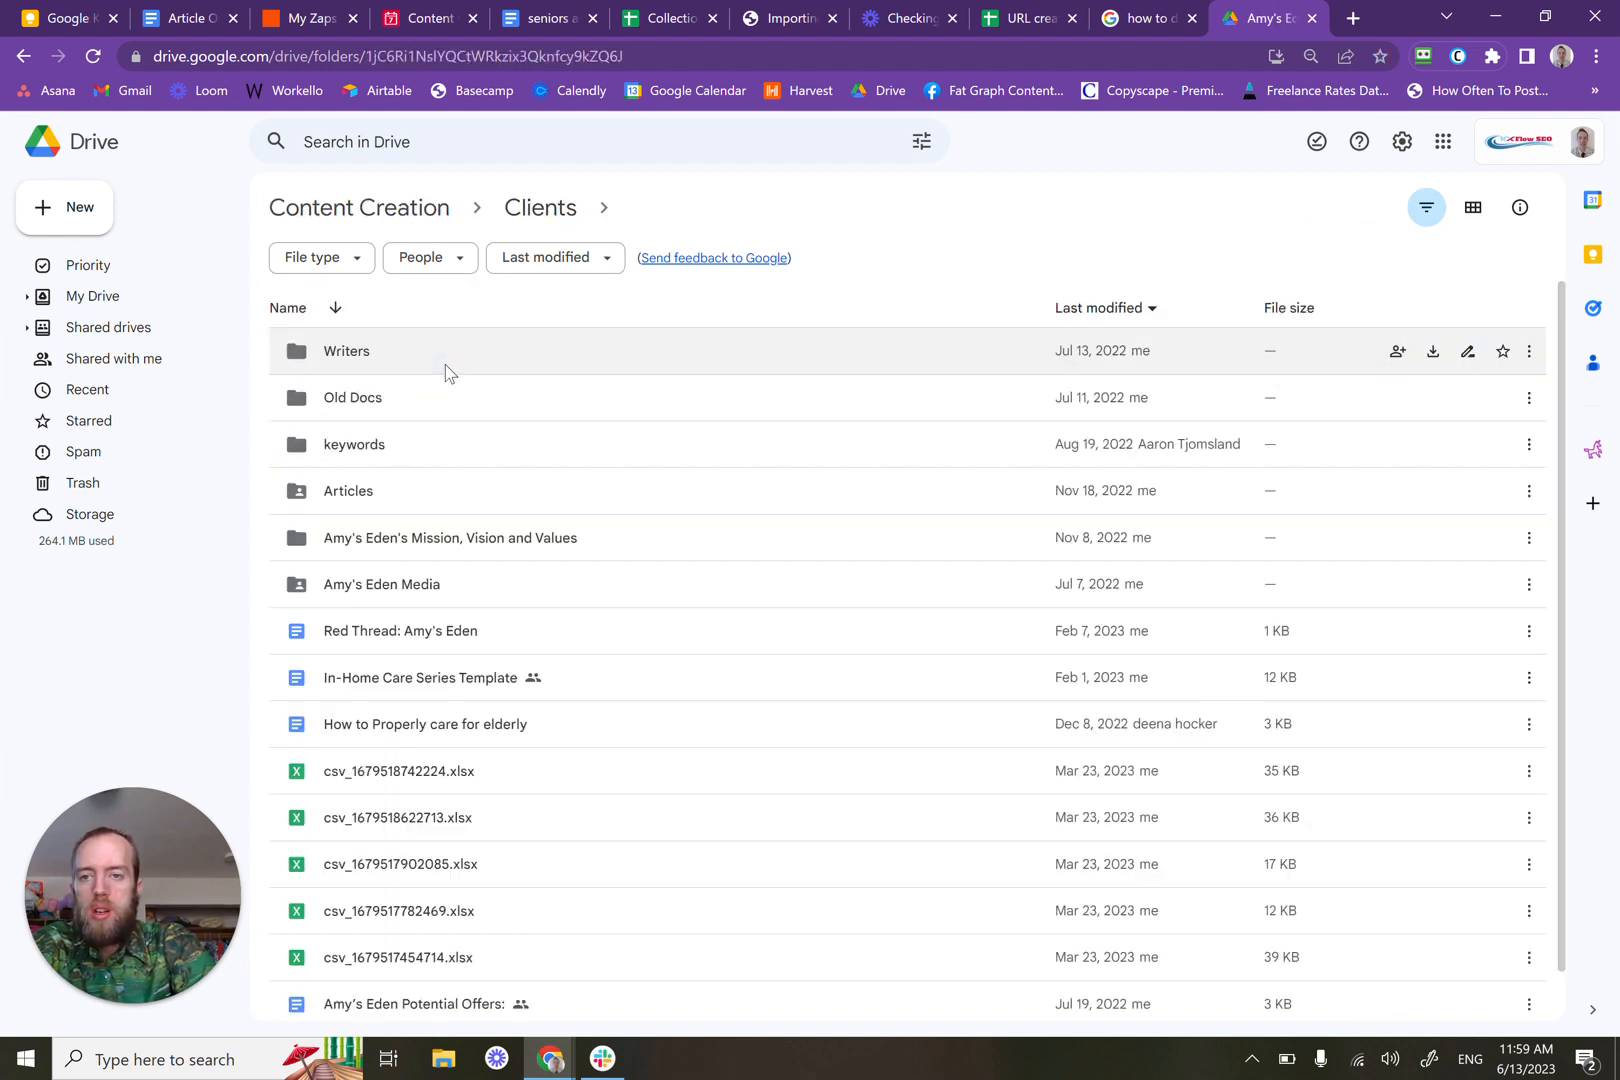
{"action": "double_click", "coordinate": [419, 511]}
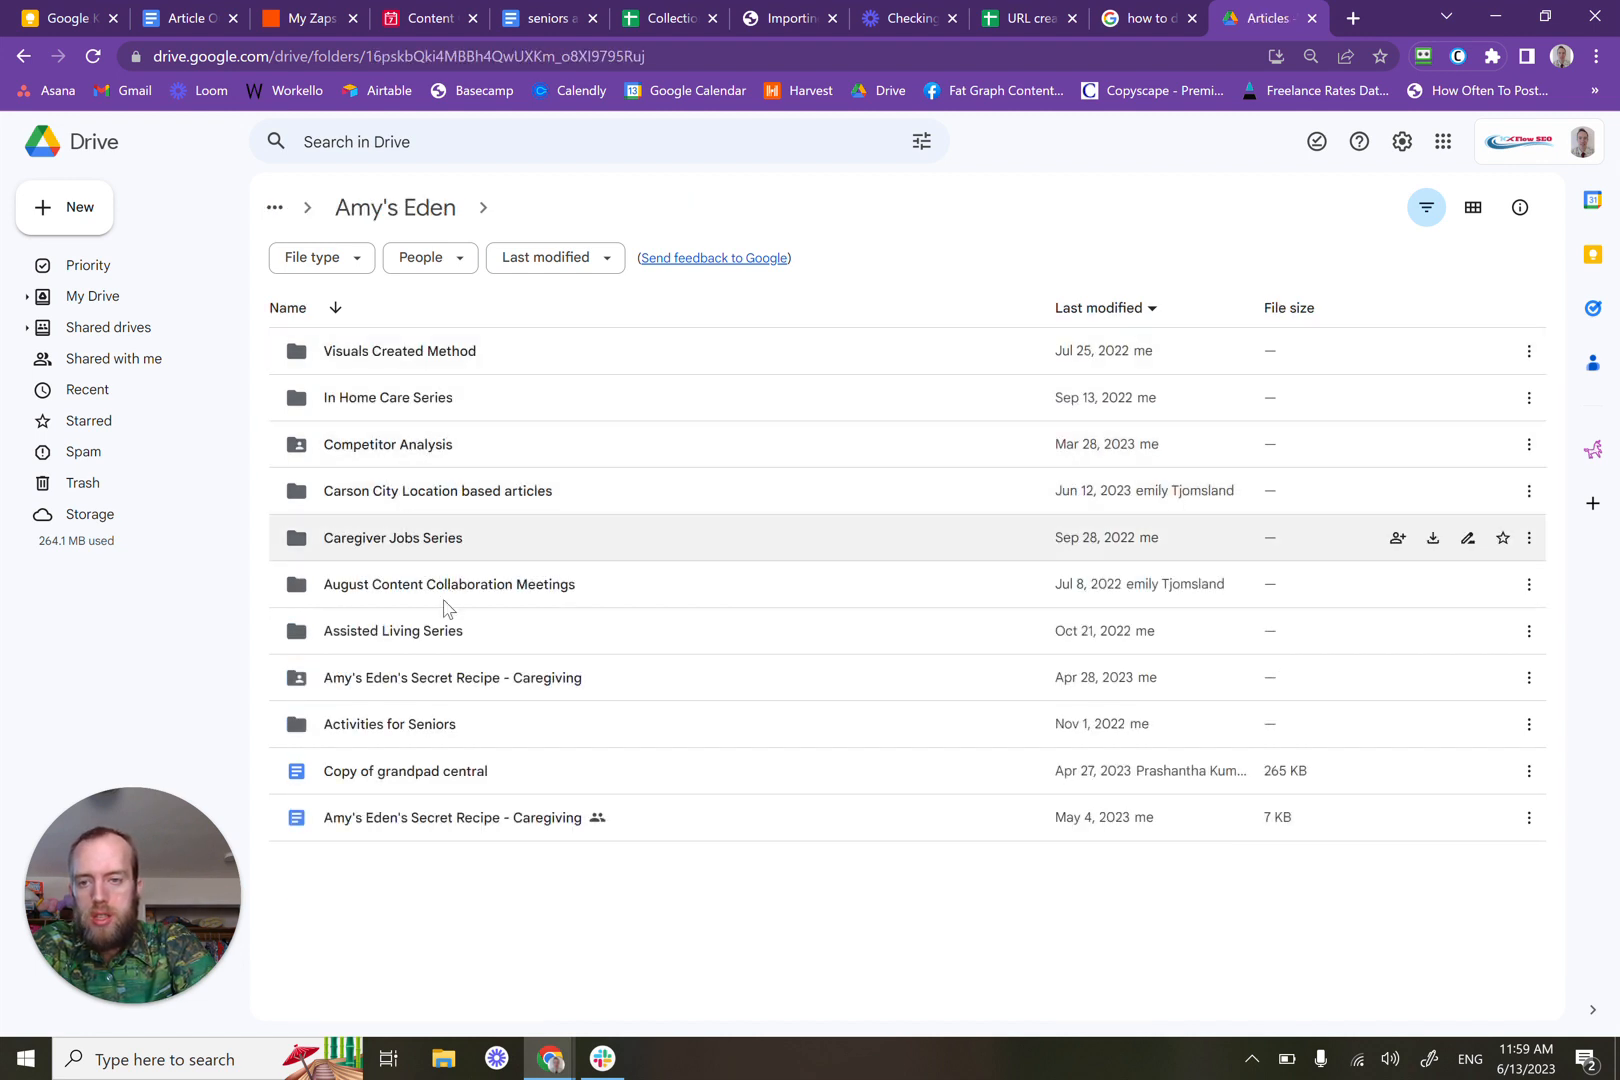
{"action": "double_click", "coordinate": [489, 694]}
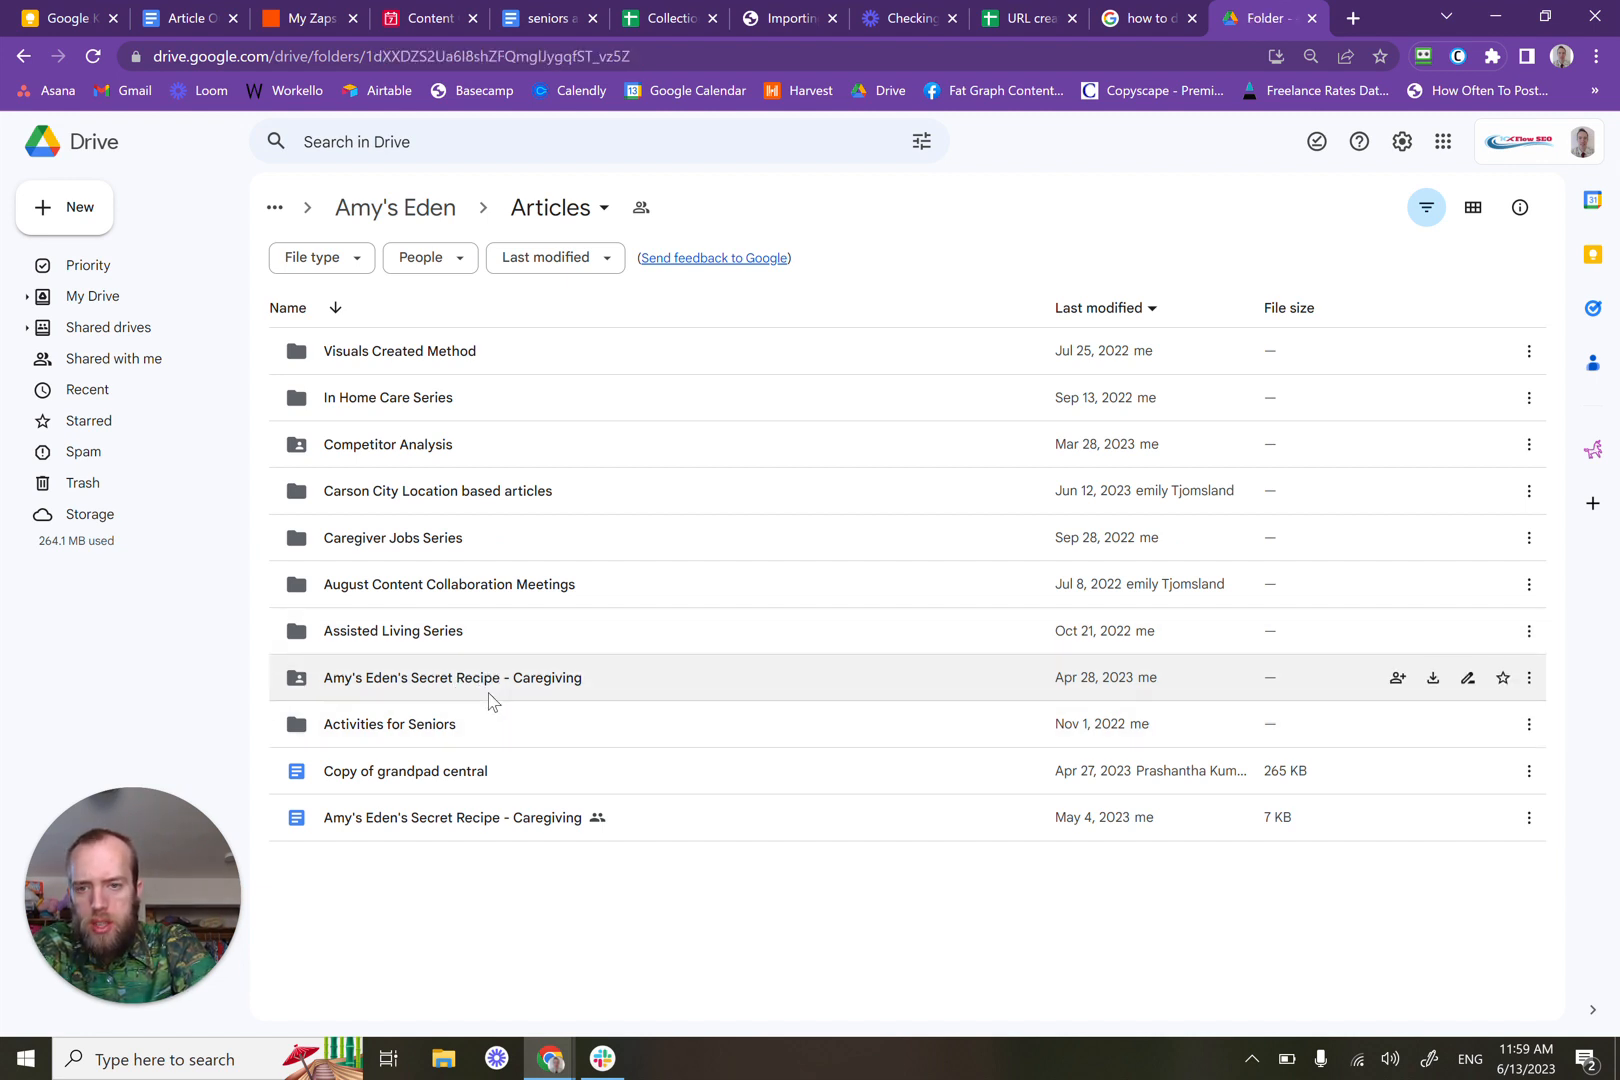
{"action": "right_click", "coordinate": [1405, 301]}
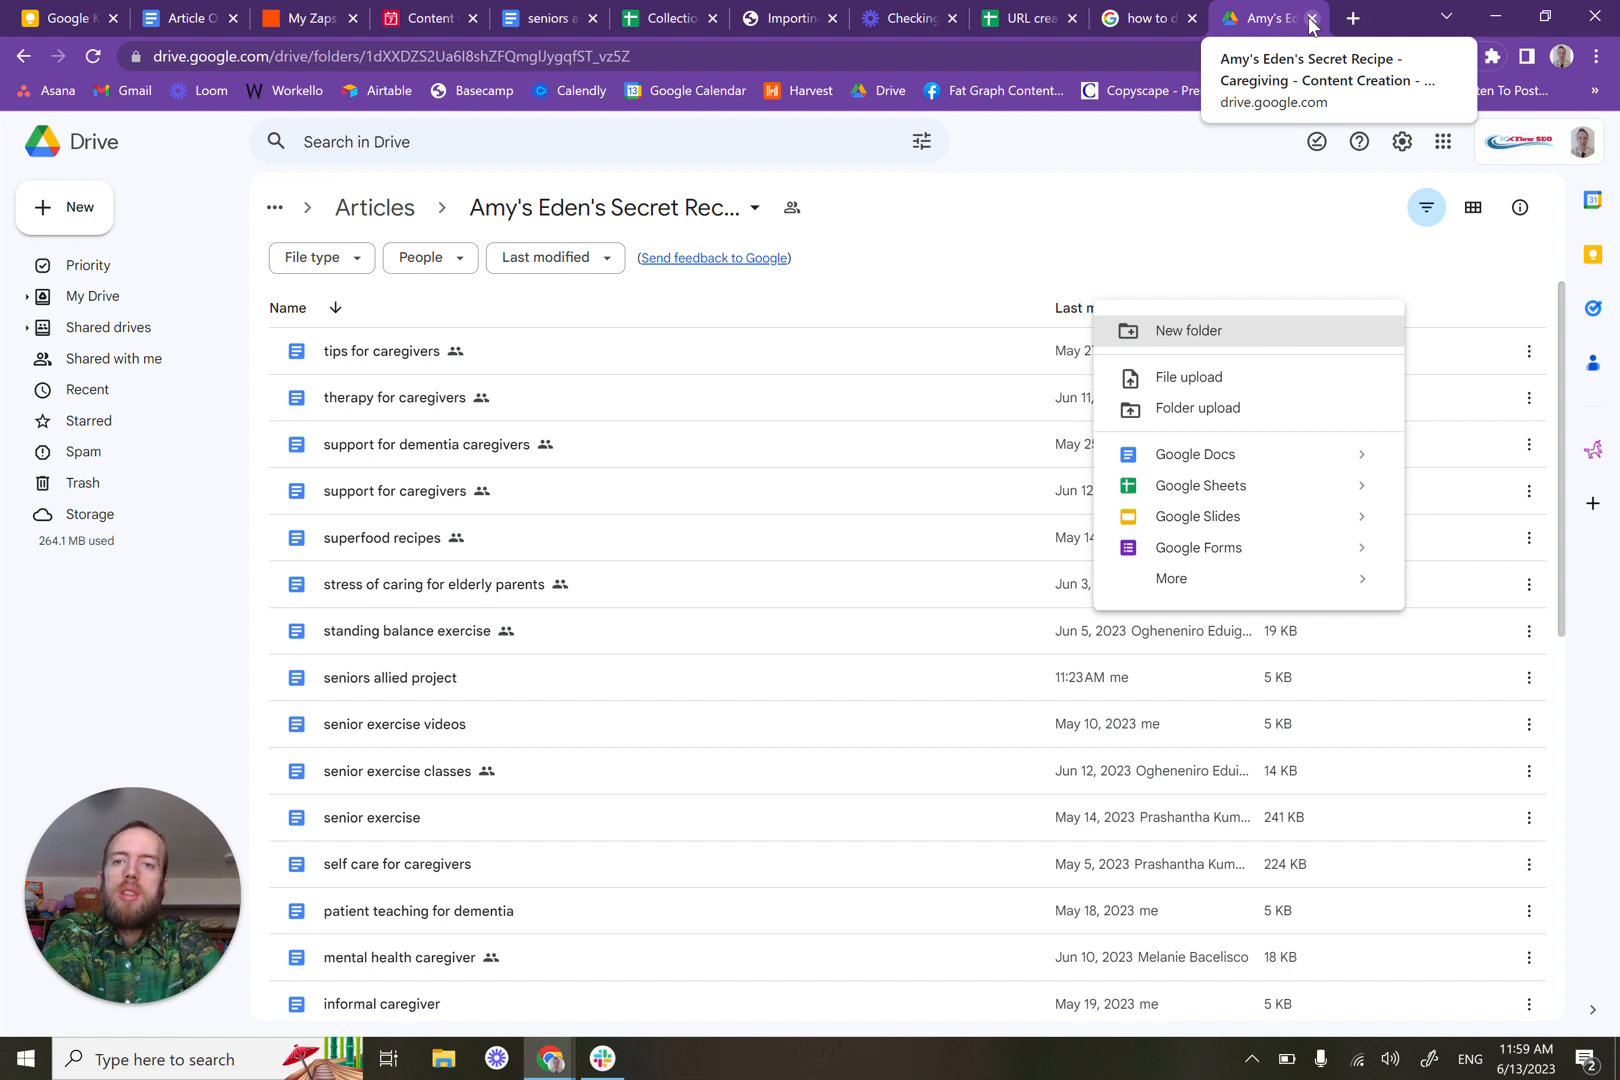
Step: Switch to the 6/13/23 Google Keep note and review its questions on new content series, fields to populate and article contents
{"action": "left_click", "coordinate": [66, 12]}
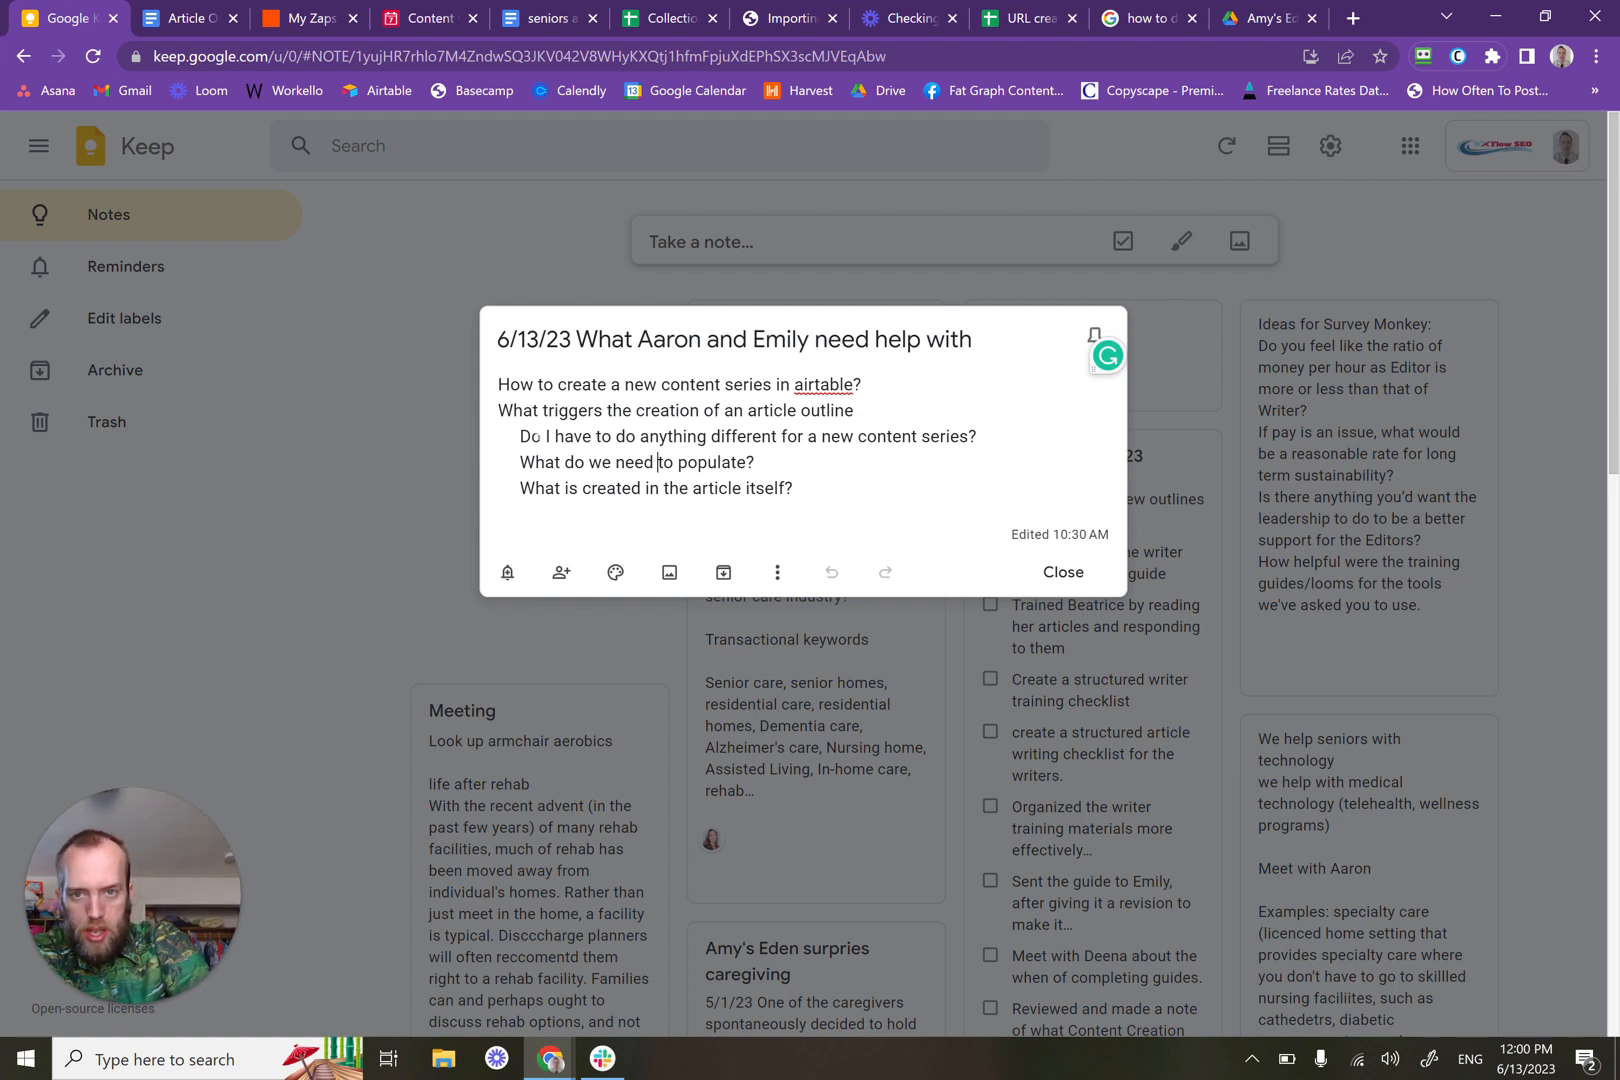
{"action": "left_click", "coordinate": [510, 436]}
{"action": "left_click_drag", "start_coordinate": [510, 436], "coordinate": [976, 437]}
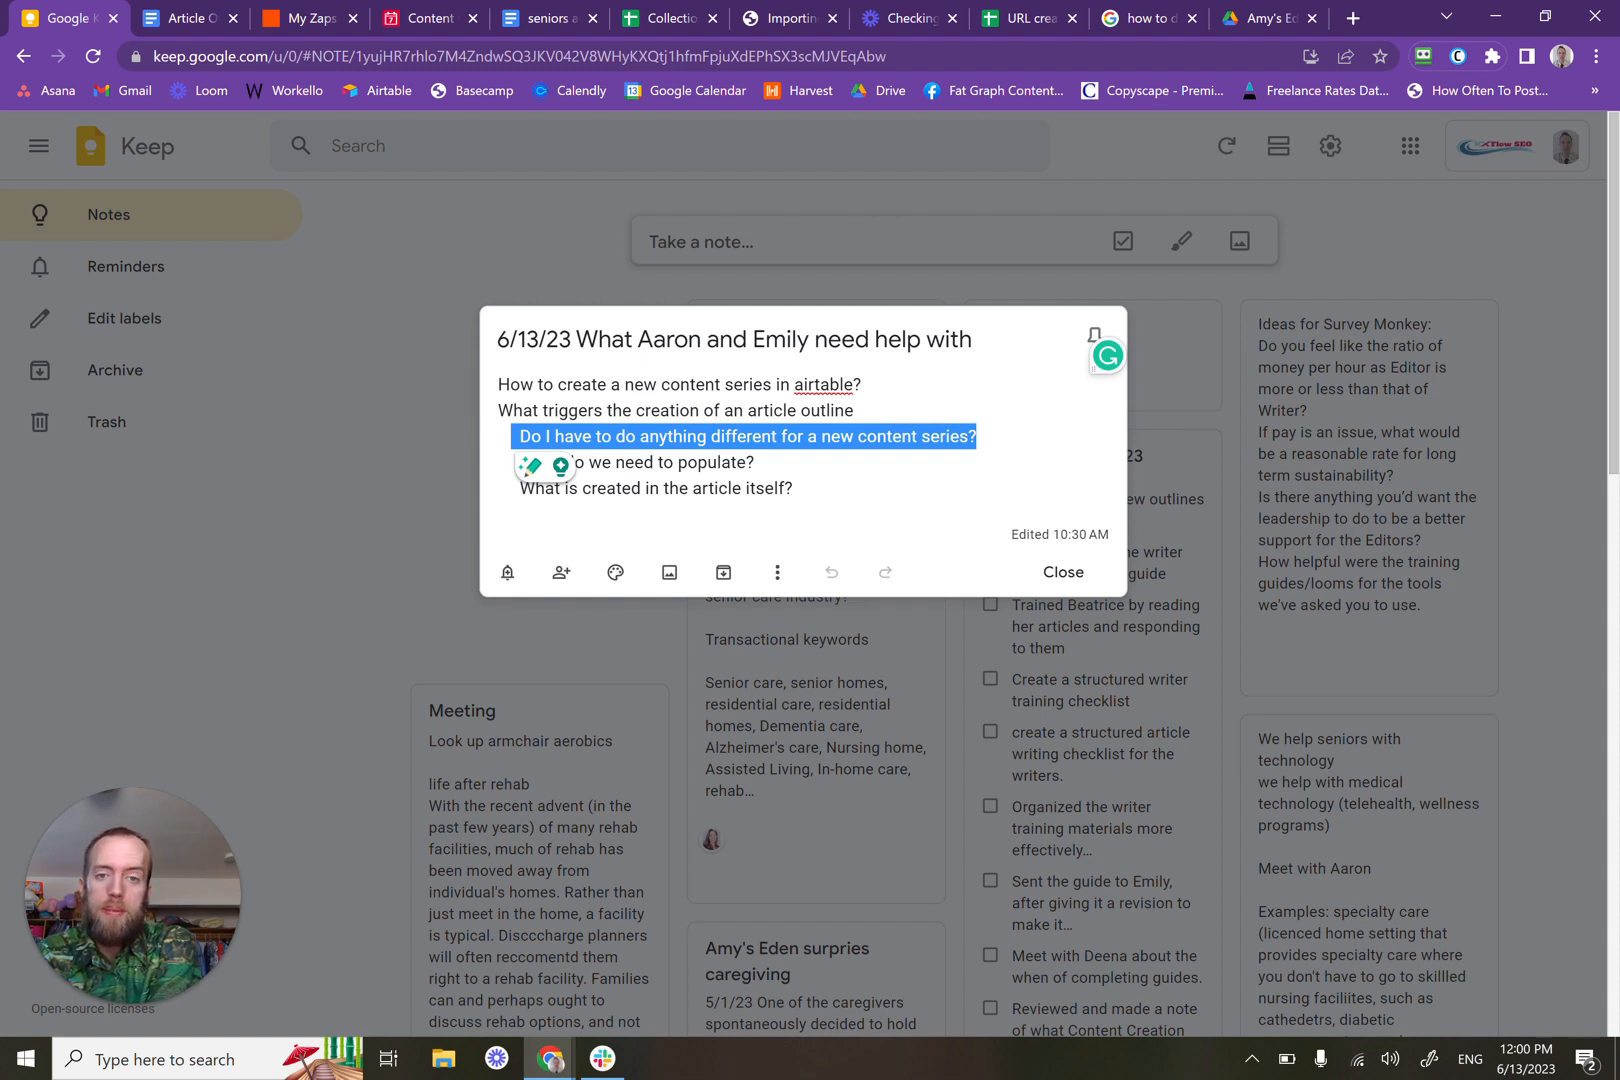
{"action": "left_click", "coordinate": [755, 462]}
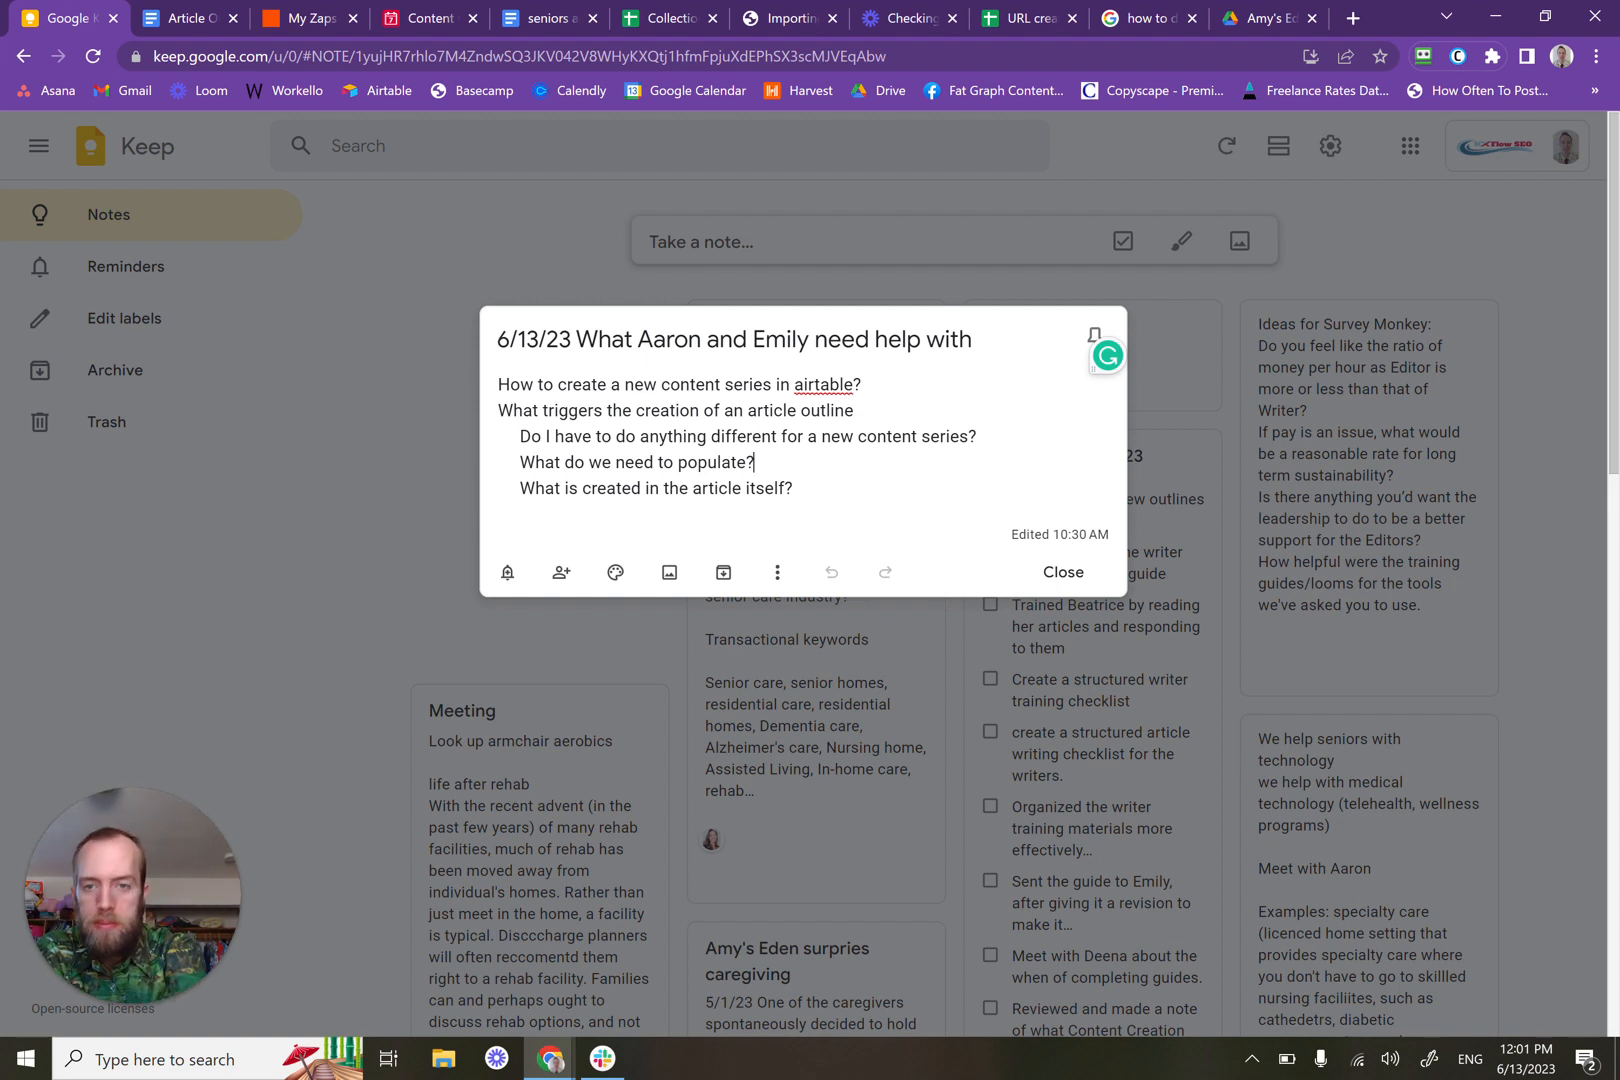
{"action": "left_click", "coordinate": [793, 488]}
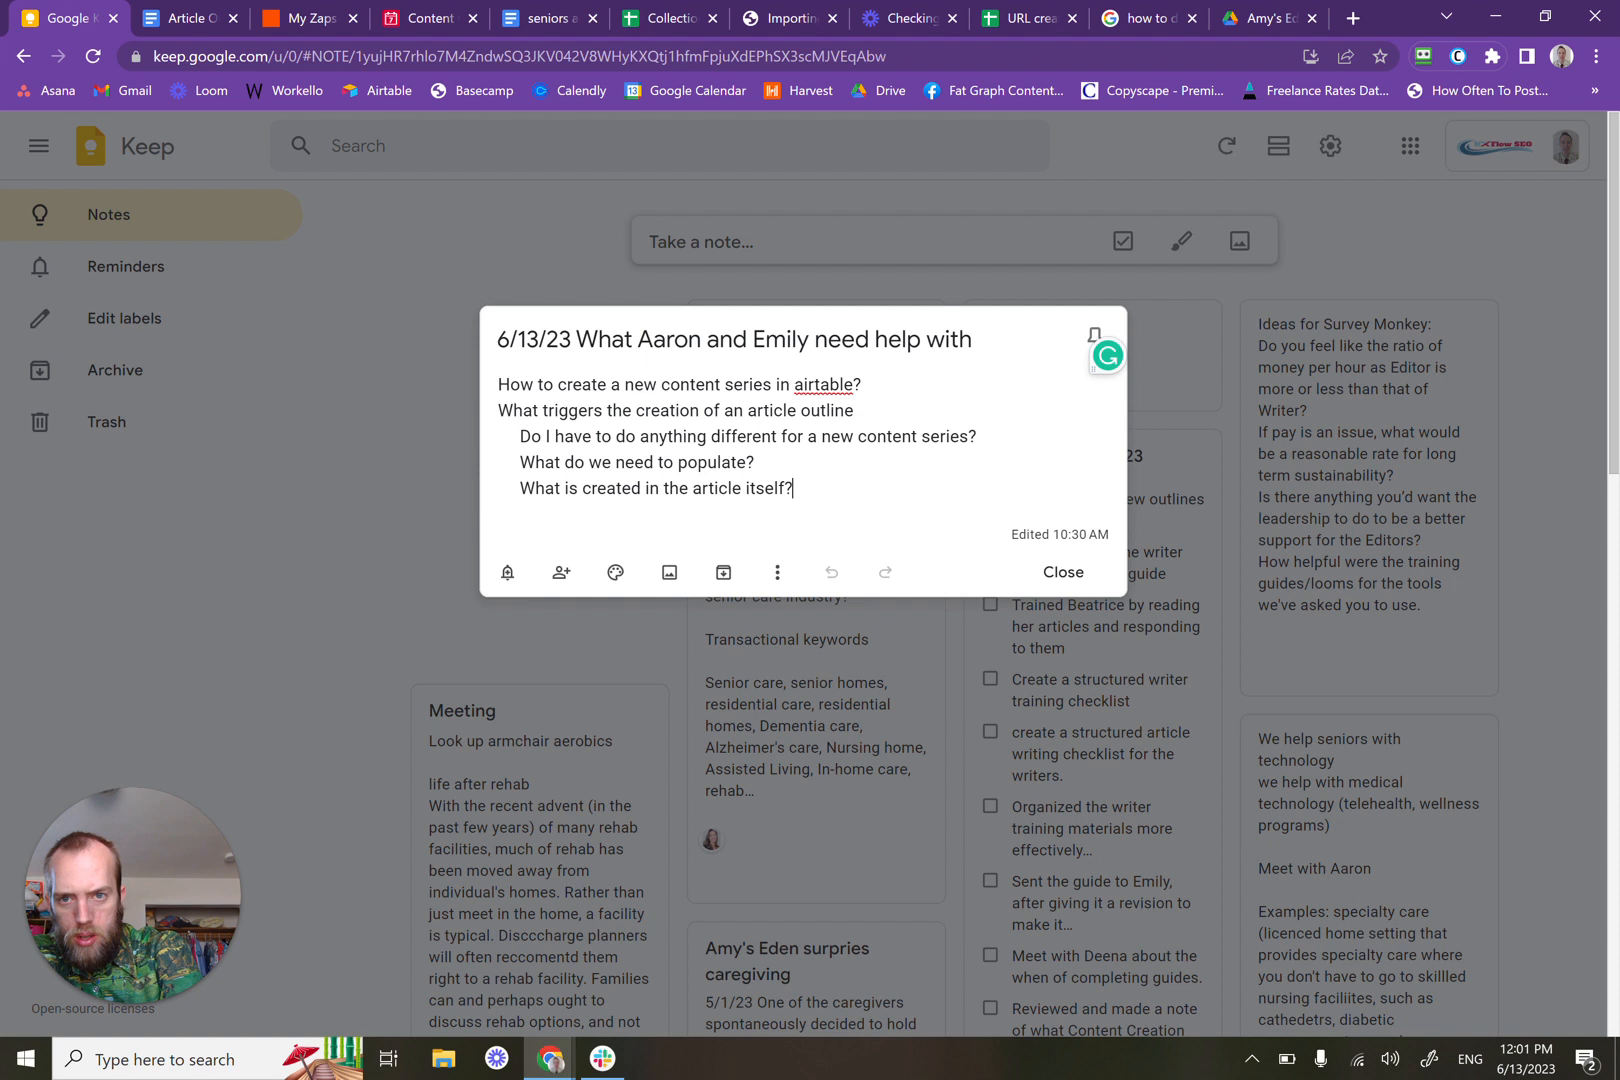
Step: Examine the placeholder fields in the Article Outline Template document, and return to the Google Keep question note
{"action": "left_click", "coordinate": [220, 20]}
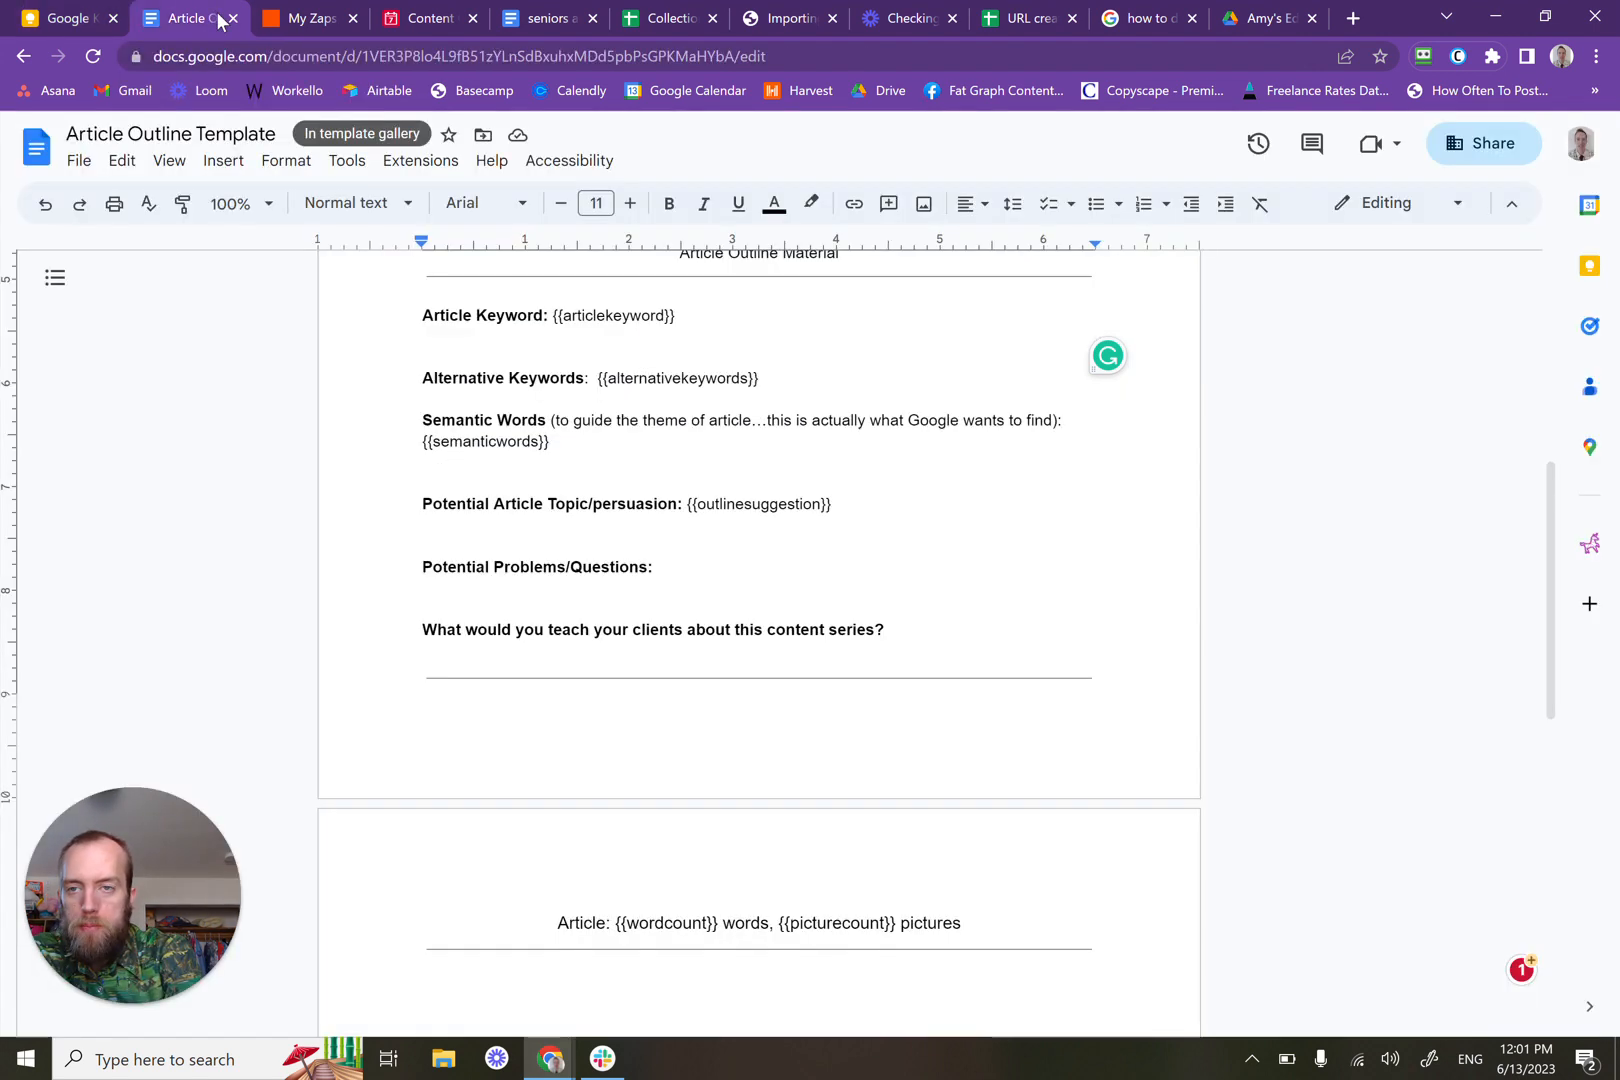
{"action": "scroll", "coordinate": [1020, 758], "scroll_direction": "up", "scroll_amount": 5}
{"action": "scroll", "coordinate": [1020, 758], "scroll_direction": "down", "scroll_amount": 5}
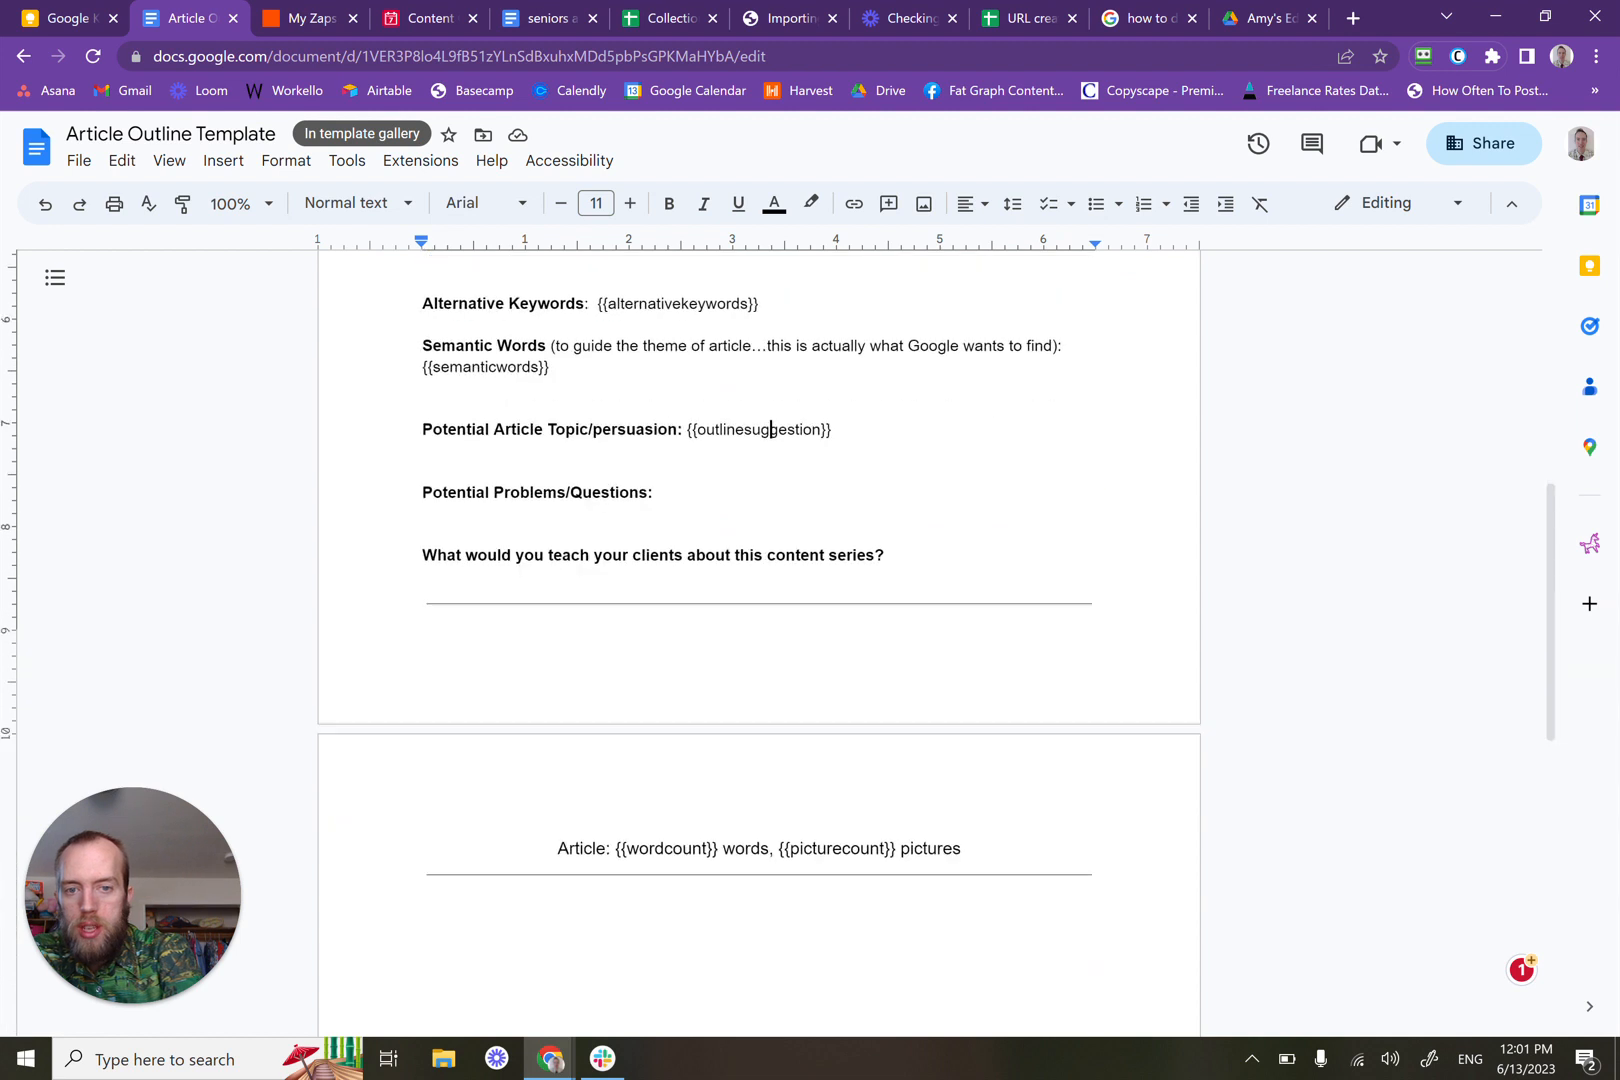
{"action": "scroll", "coordinate": [1020, 758], "scroll_direction": "down", "scroll_amount": 4}
{"action": "scroll", "coordinate": [1020, 758], "scroll_direction": "up", "scroll_amount": 7}
{"action": "left_click", "coordinate": [100, 10]}
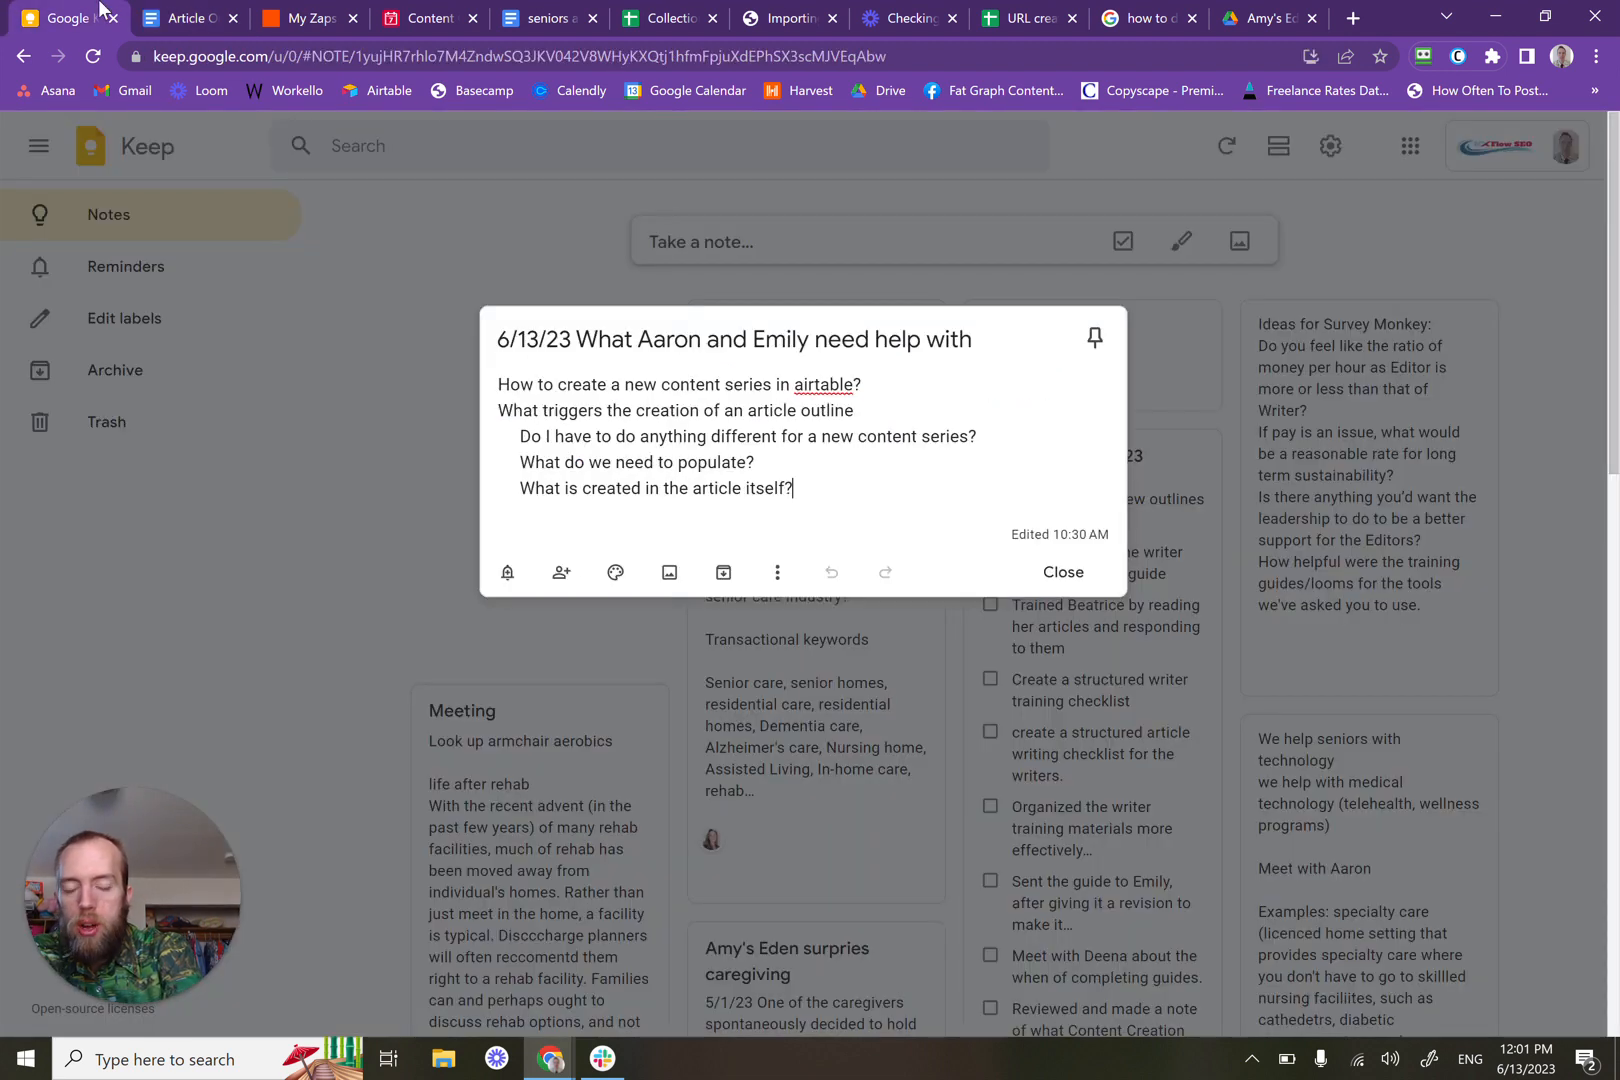